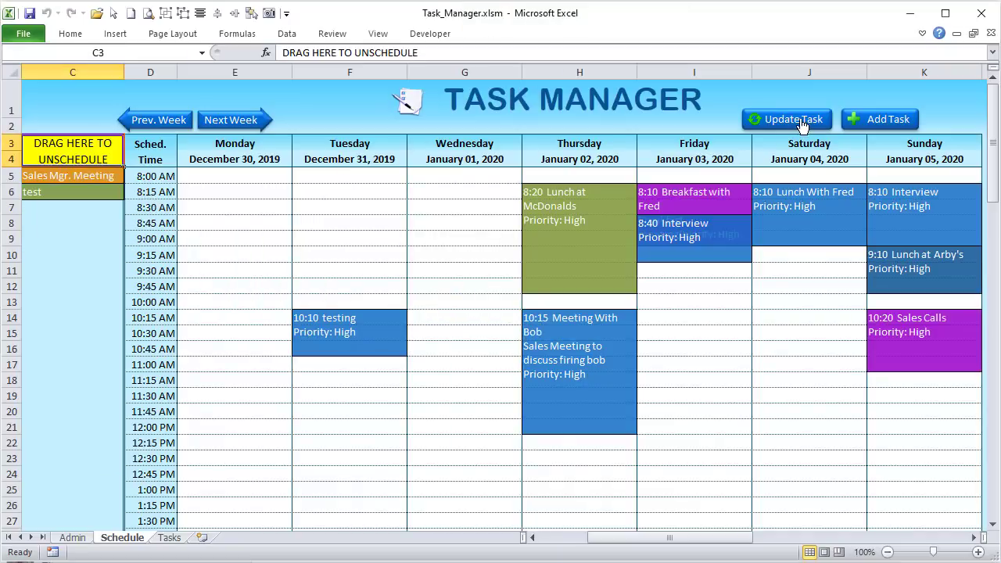
- Unschedule Thursday's Lunch at McDonalds task by moving it to the unscheduled list, and update the schedule
click(530, 207)
mouse_move(396, 185)
mouse_down()
mouse_move(96, 208)
mouse_move(58, 235)
mouse_up()
click(779, 123)
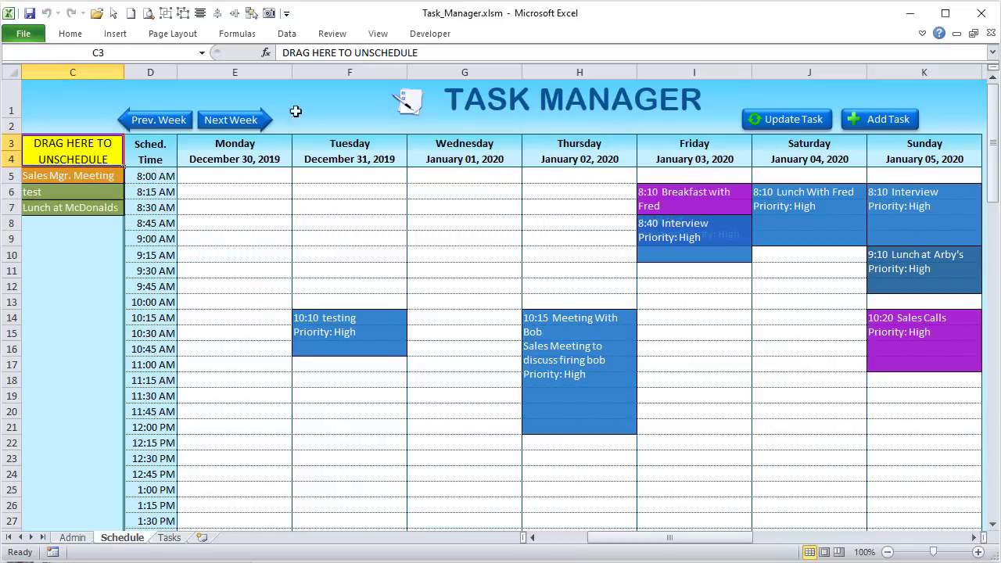
click(209, 120)
click(156, 120)
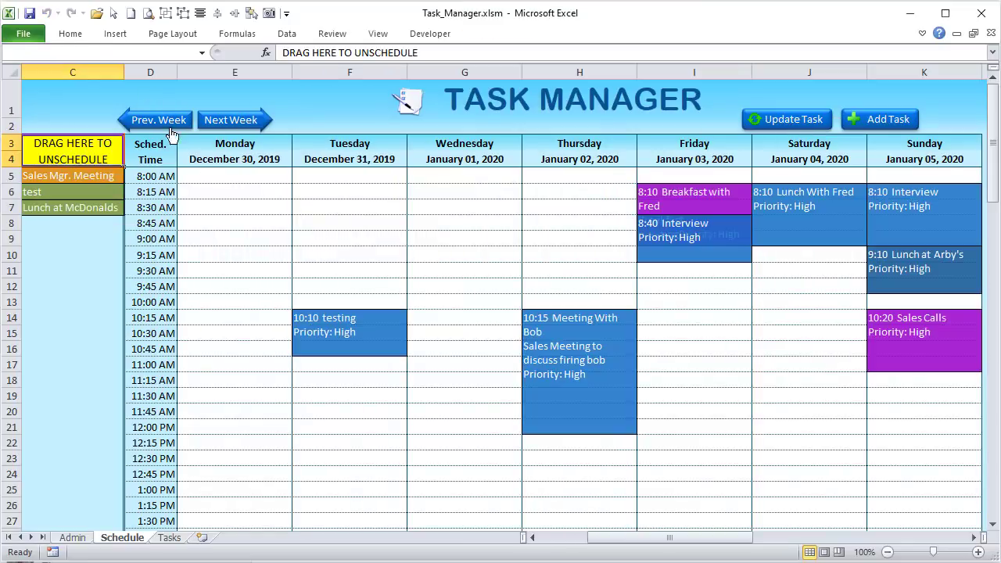
- Edit Tuesday's 10:10 testing task, set its duration to 1:30, and save it
click(363, 324)
click(416, 322)
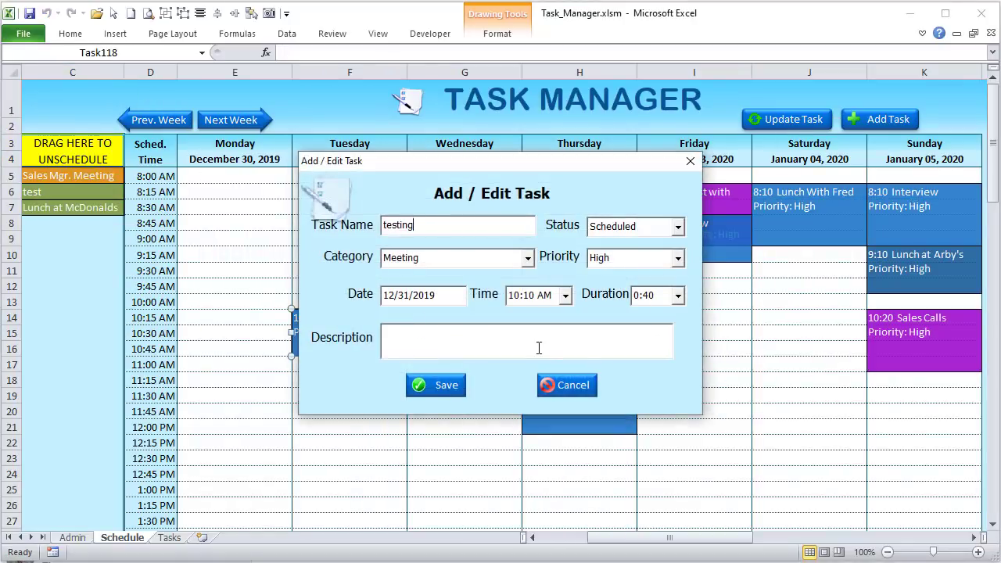
click(677, 295)
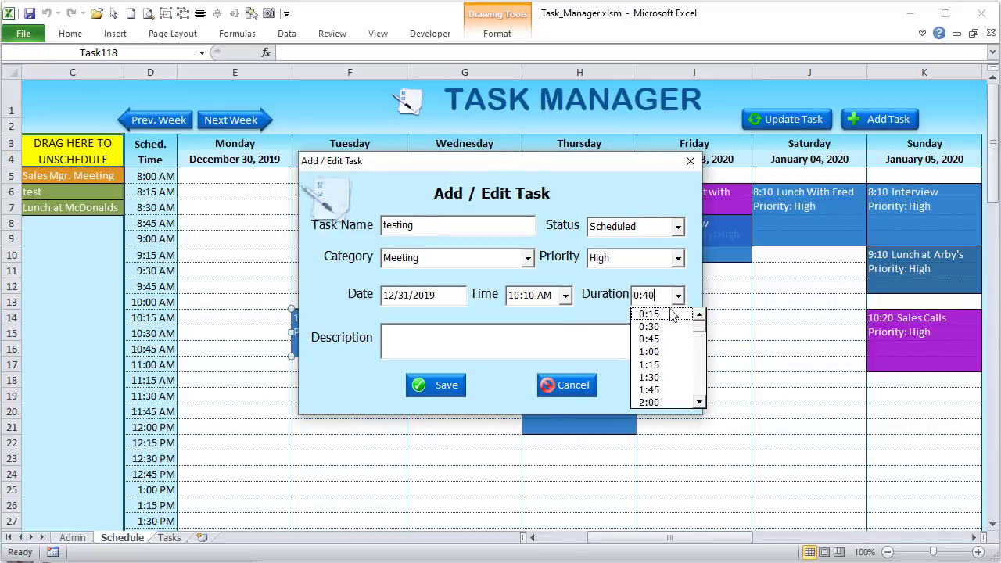
click(658, 381)
click(437, 384)
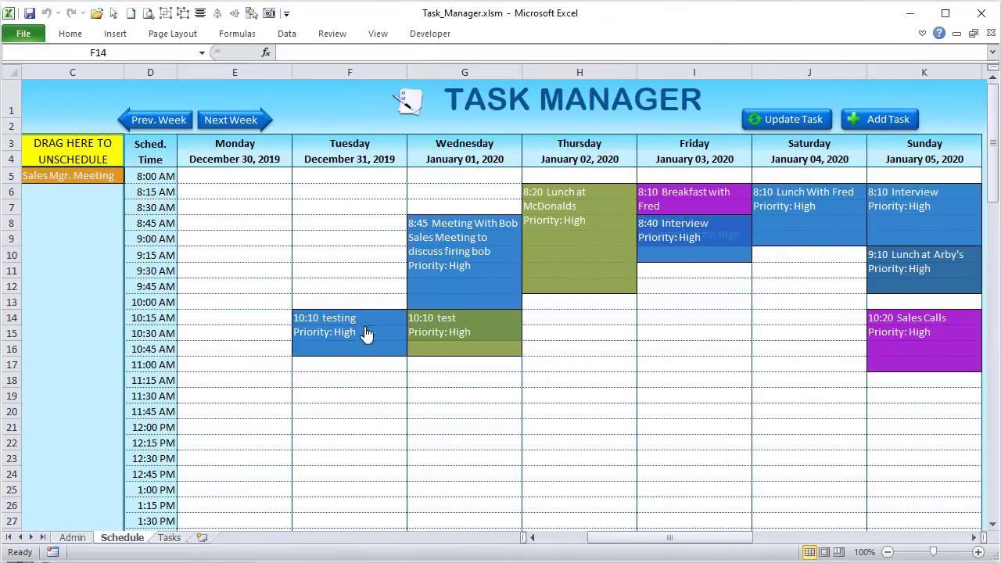
- Move Wednesday's 8:45 sales meeting task to the Thursday 10:15 AM slot and update the schedule
click(456, 202)
mouse_move(461, 202)
mouse_down()
mouse_move(245, 190)
mouse_move(643, 314)
mouse_up()
click(268, 184)
- Unschedule Wednesday's test task and Thursday's Lunch at McDonalds task by moving both to the unscheduled list
click(495, 310)
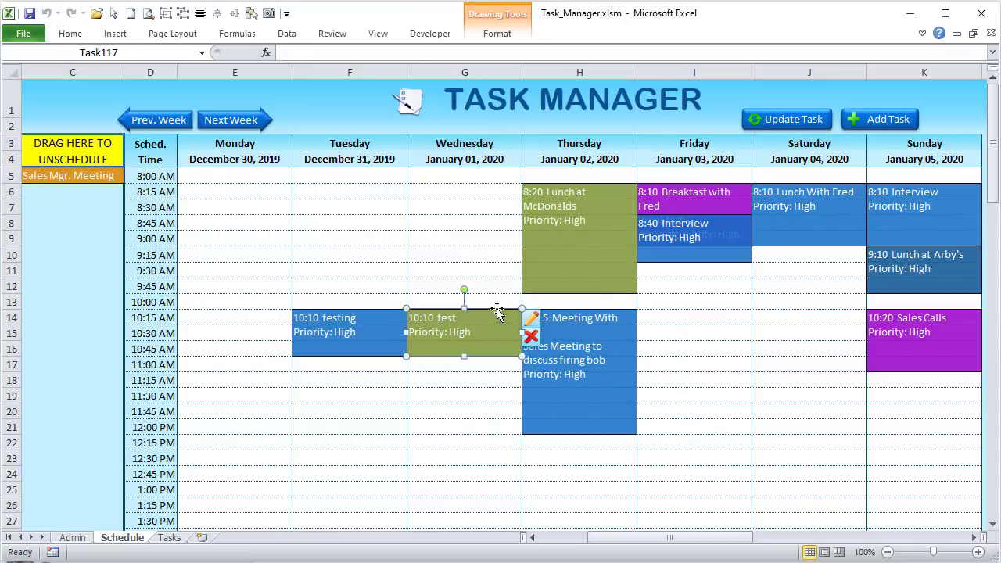
drag(496, 311, 105, 202)
click(556, 189)
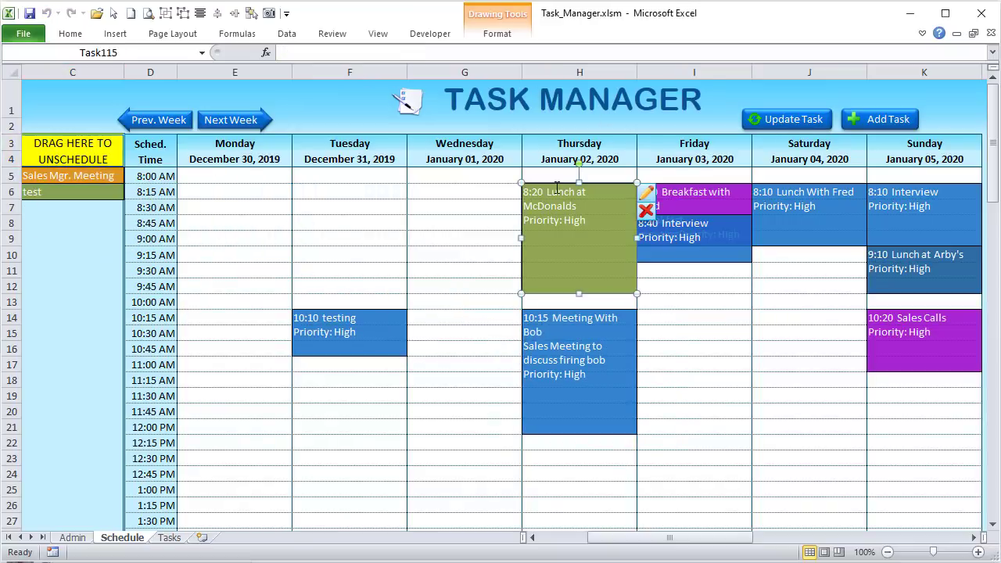
drag(555, 189, 167, 194)
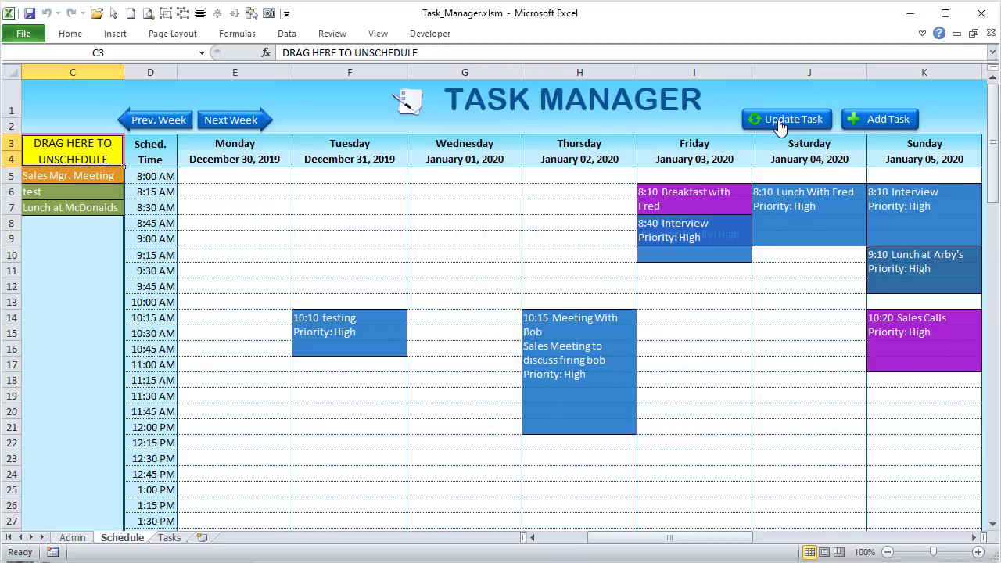
- Open Tuesday's testing task for editing and choose a duration of 1:30
click(348, 324)
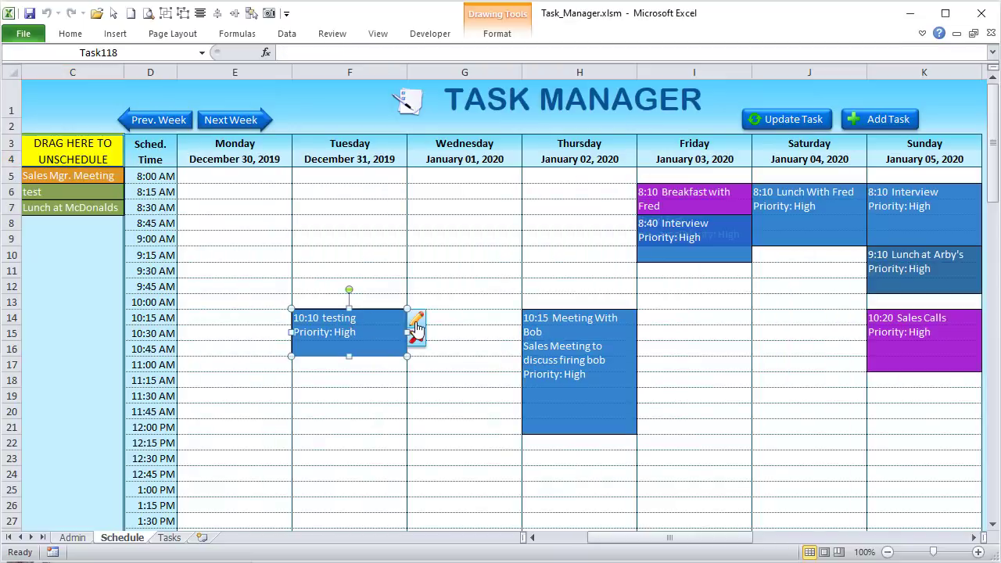
click(678, 294)
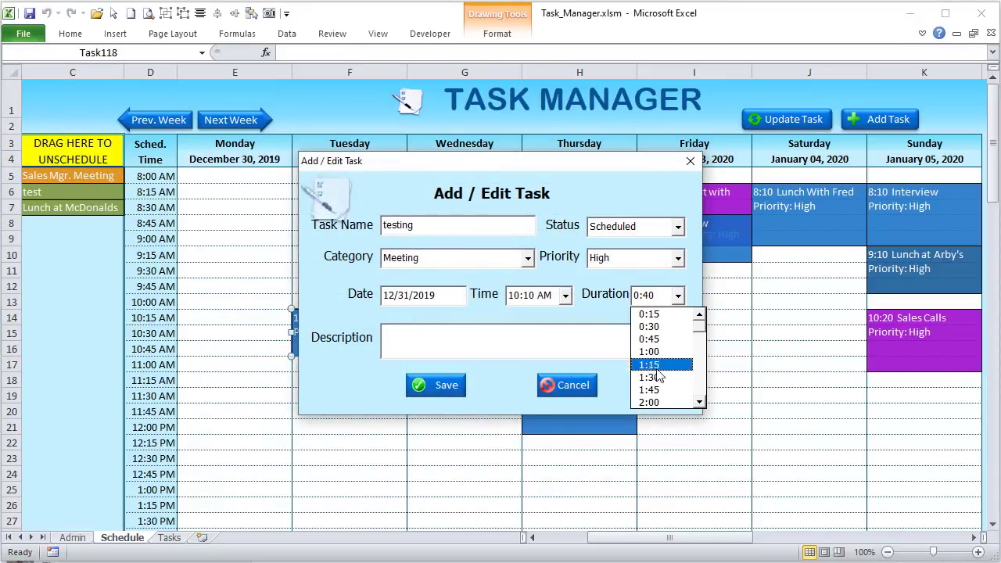
click(659, 381)
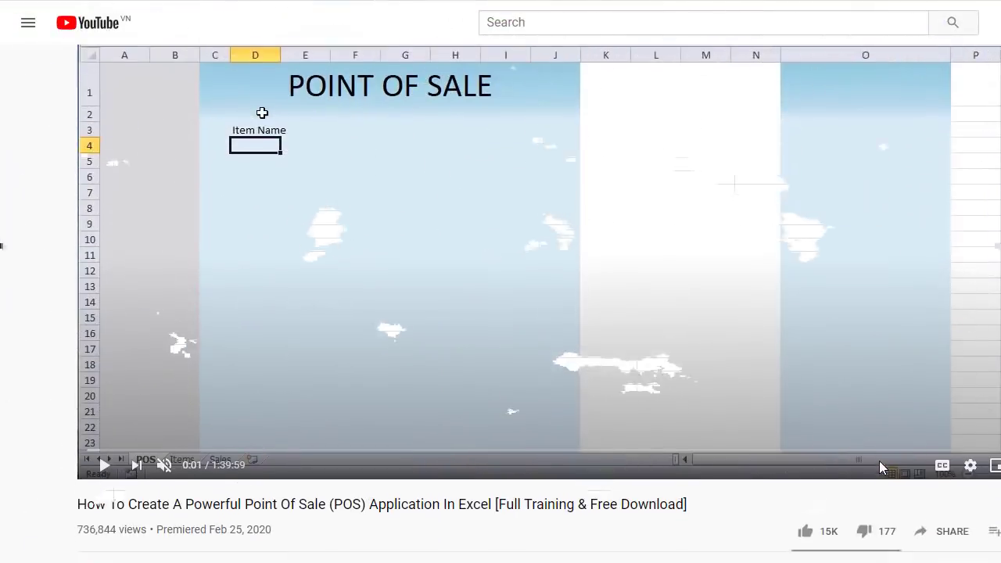
- Switch to YouTube and read through the viewer comments under the Point of Sale application training video
scroll(878, 463, down, 3)
scroll(882, 468, down, 6)
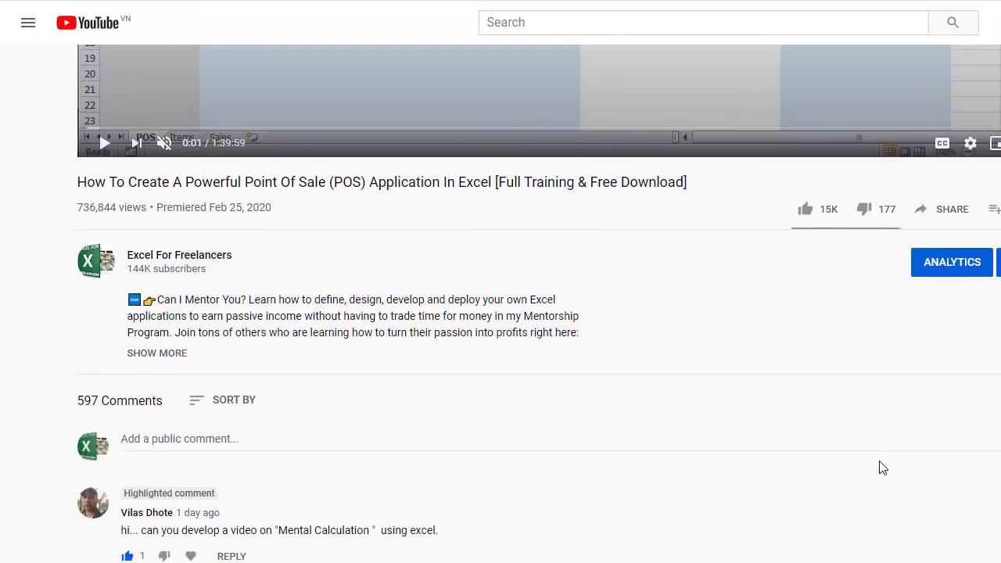
scroll(882, 468, down, 5)
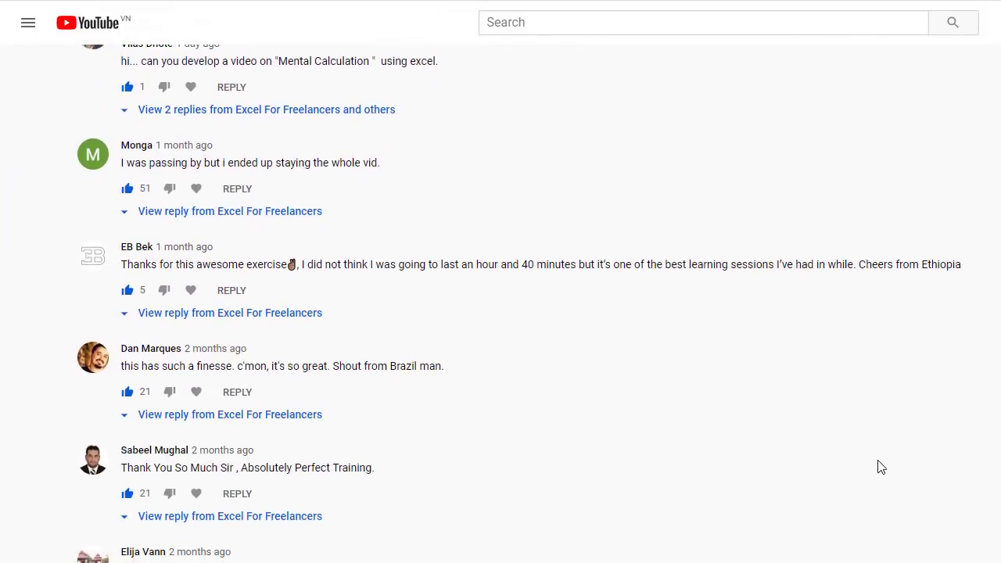
scroll(881, 466, down, 4)
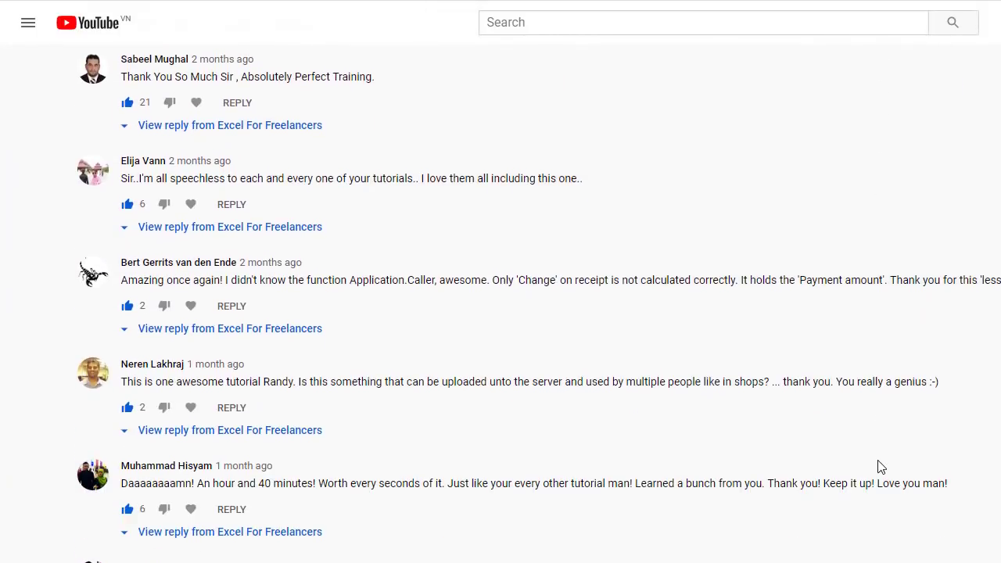
scroll(881, 467, down, 5)
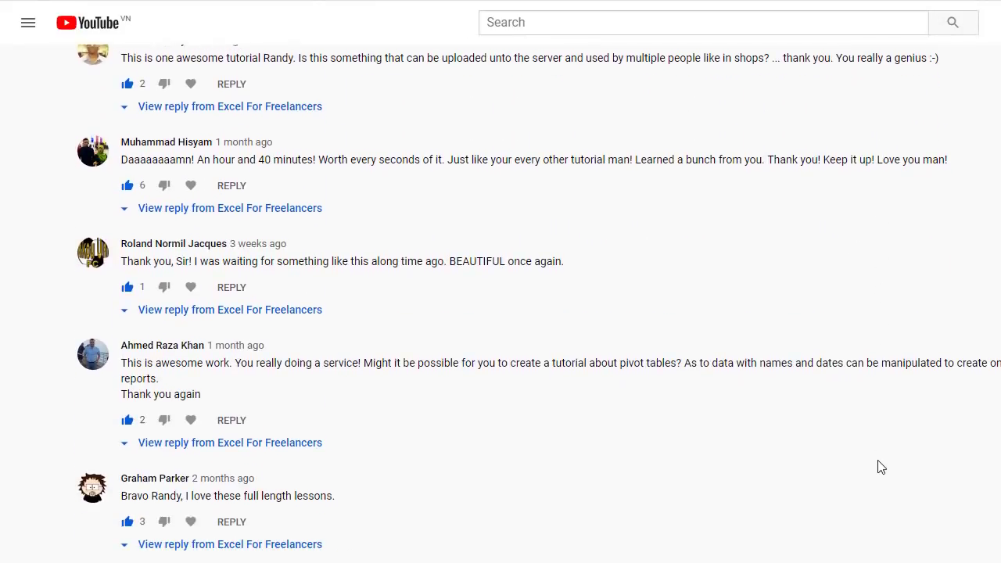
scroll(881, 467, down, 3)
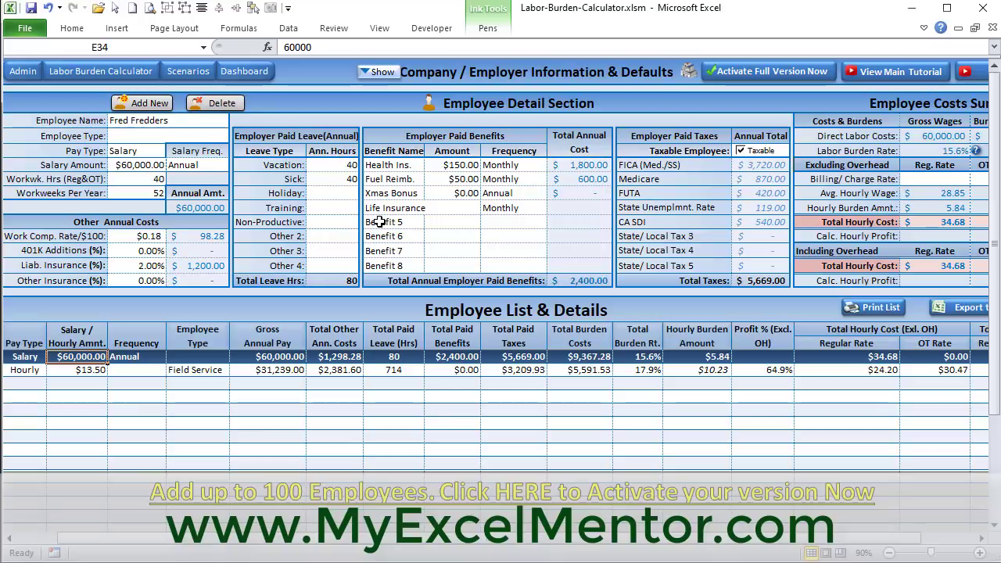
- Examine the cost details of the hourly Field Service employee and the salaried employee in Labor-Burden-Calculator.xlsm
click(455, 370)
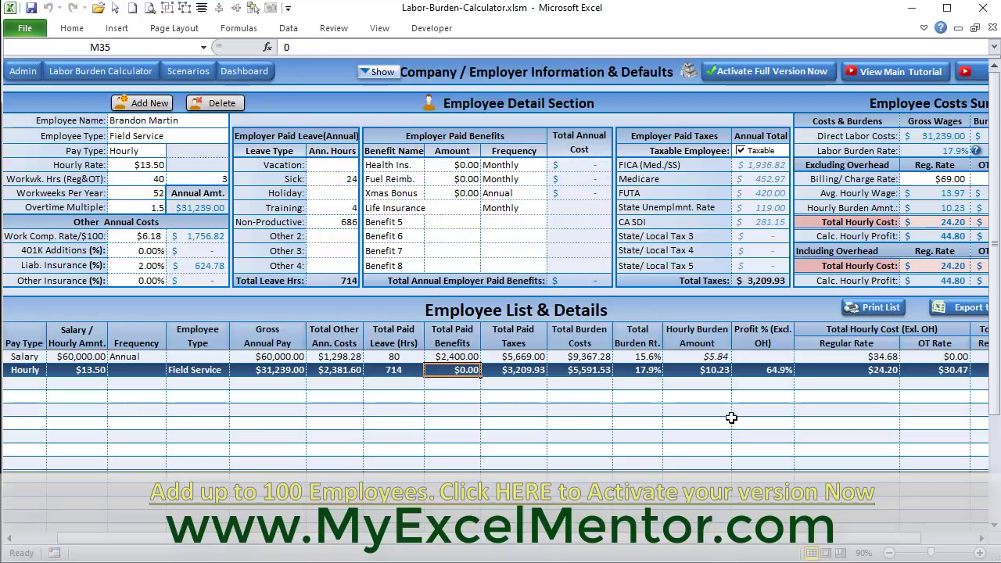
drag(862, 541, 869, 546)
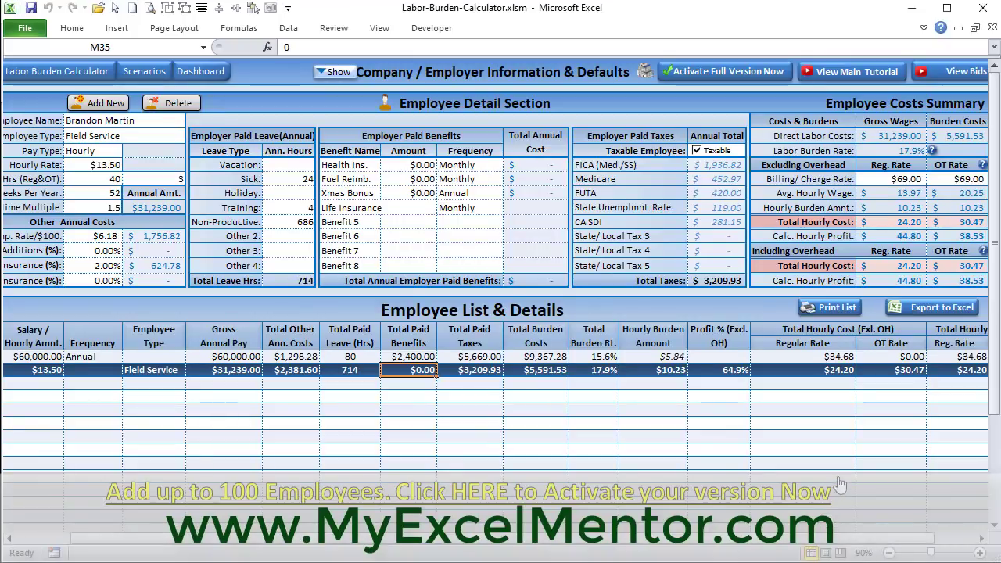
drag(924, 542, 938, 541)
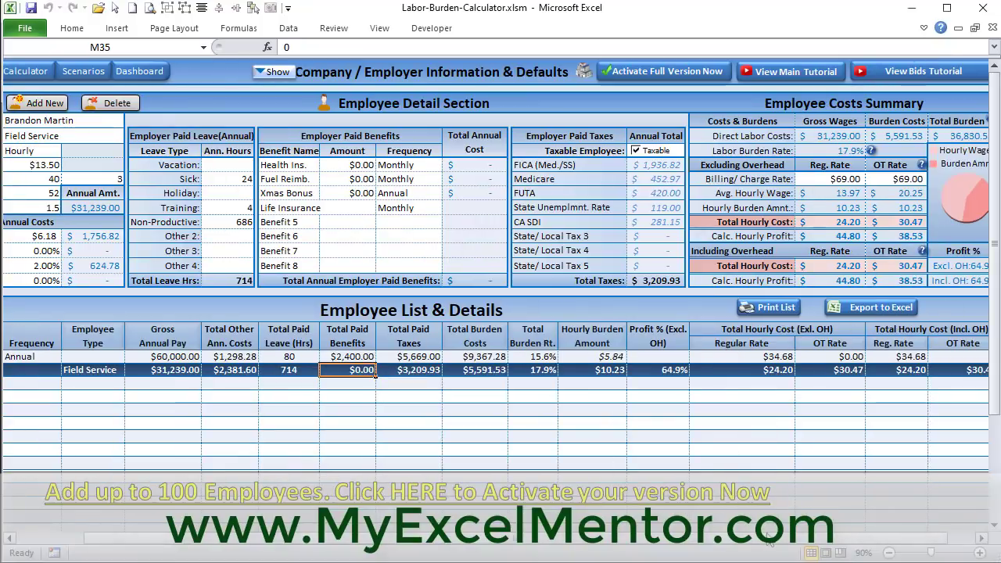
drag(770, 545, 713, 548)
click(283, 357)
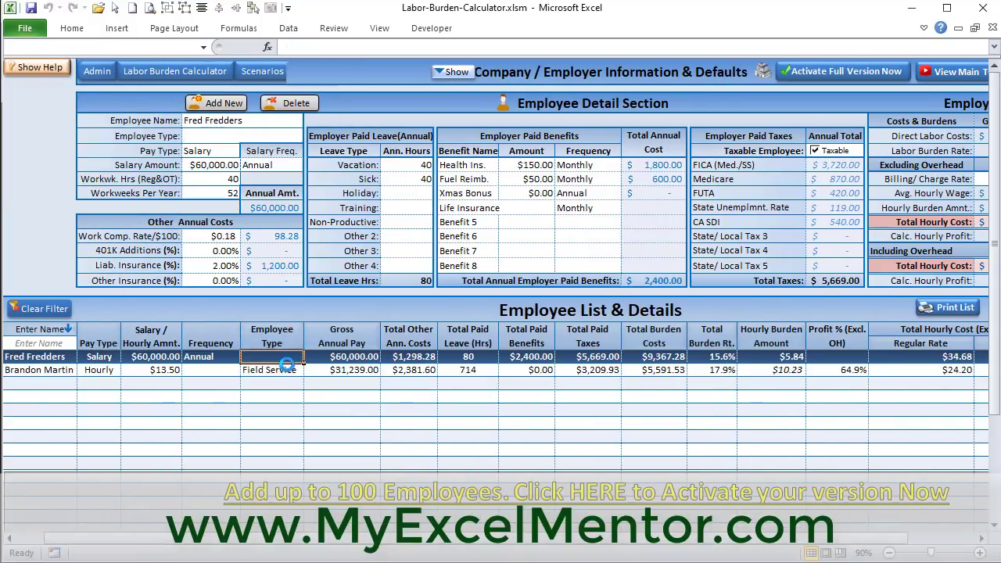
click(289, 368)
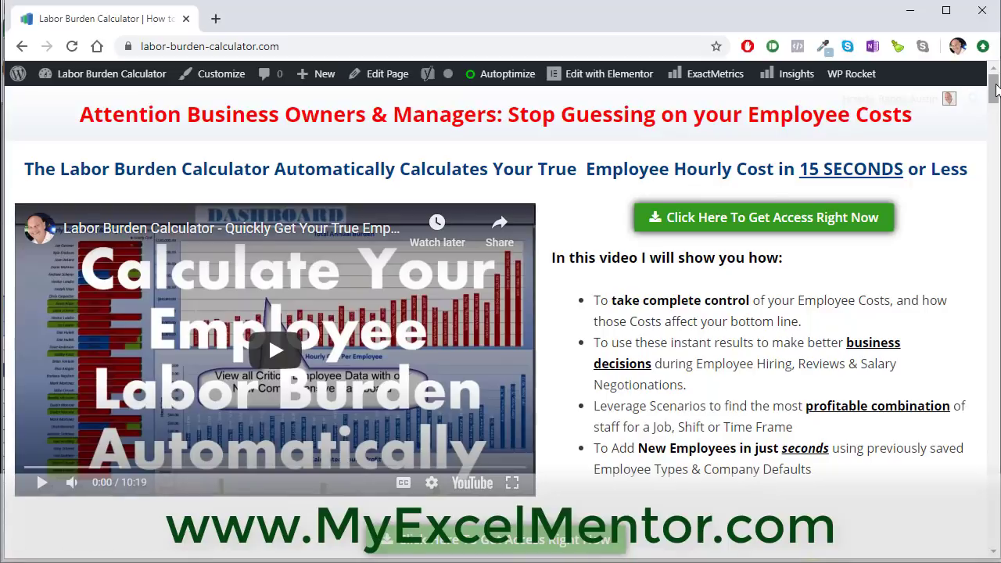
- Switch to the browser and look through the Labor Burden Calculator sales page
drag(995, 84, 969, 508)
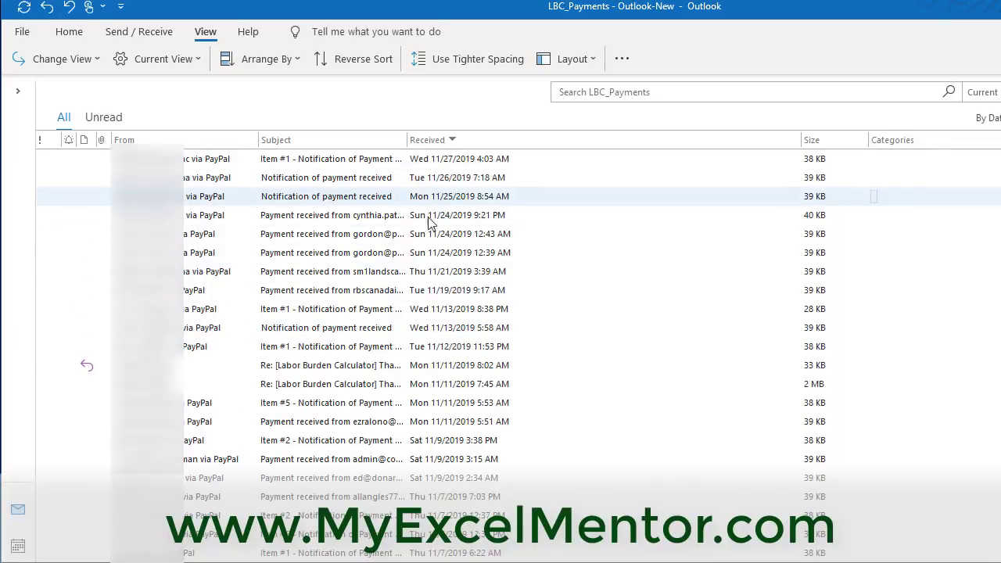
- Switch to Outlook and review the payment notifications in the LBC_Payments folder from the newest to the older ones
scroll(469, 312, up, 15)
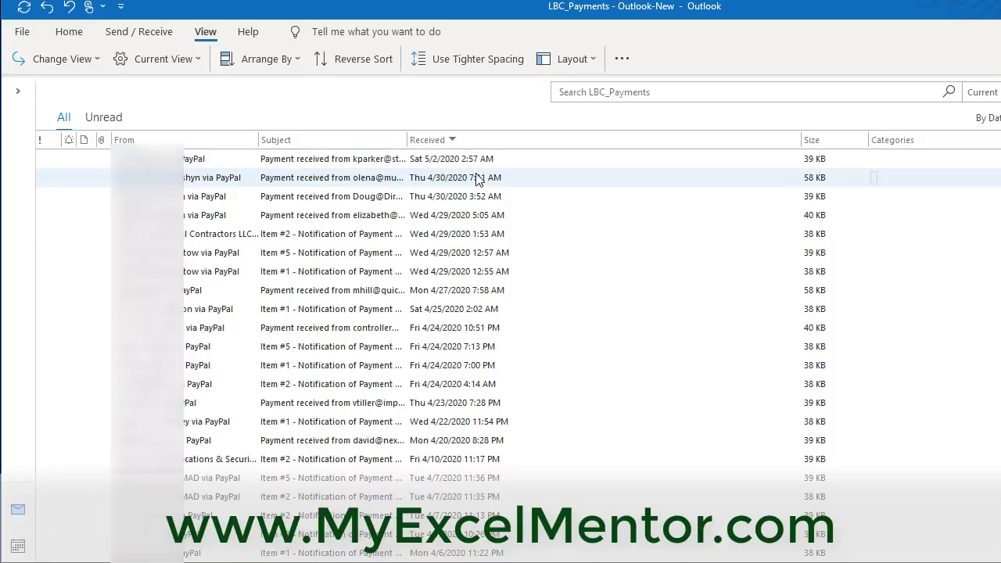
scroll(467, 200, down, 2)
scroll(467, 210, down, 2)
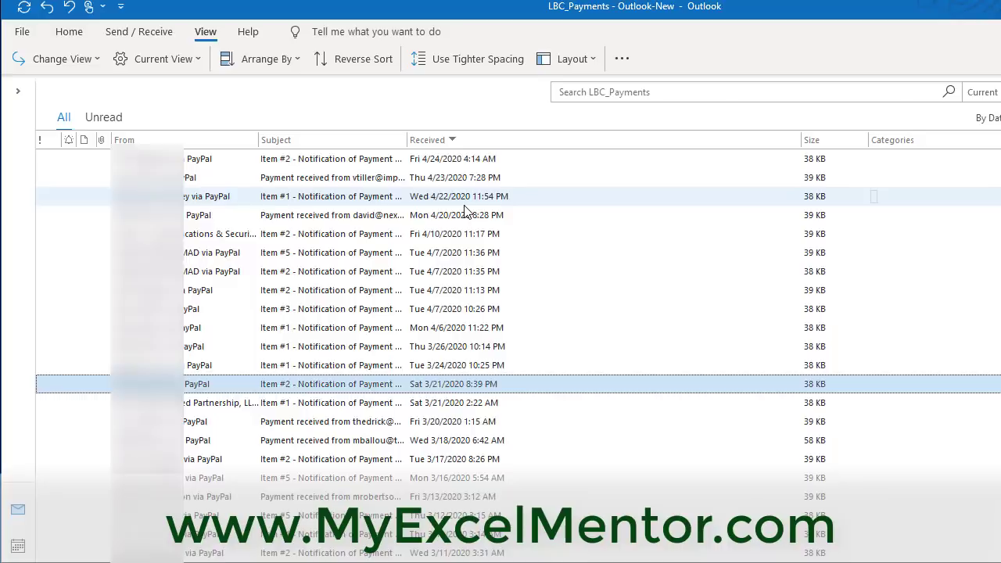
scroll(467, 211, down, 2)
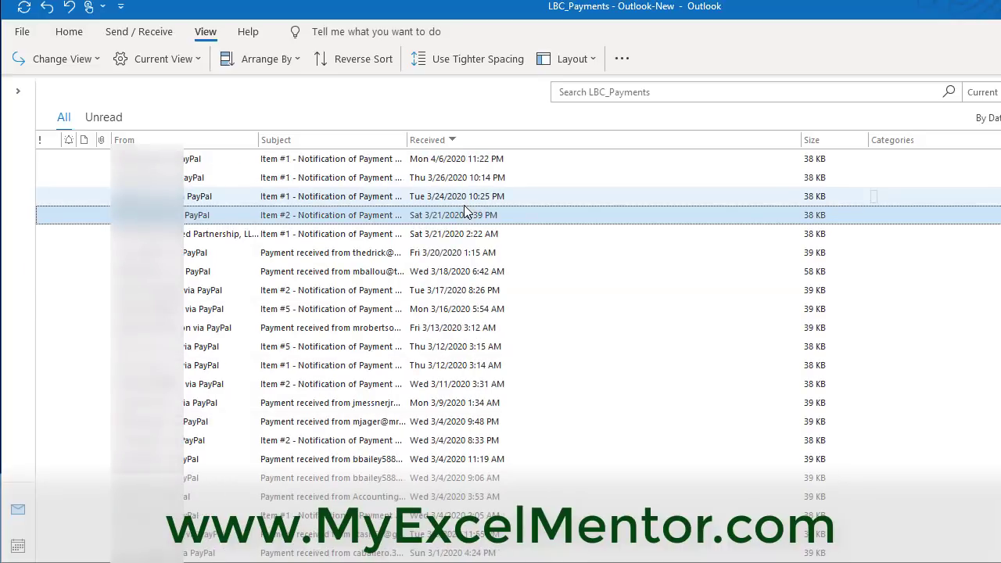
scroll(465, 208, down, 5)
scroll(466, 211, down, 1)
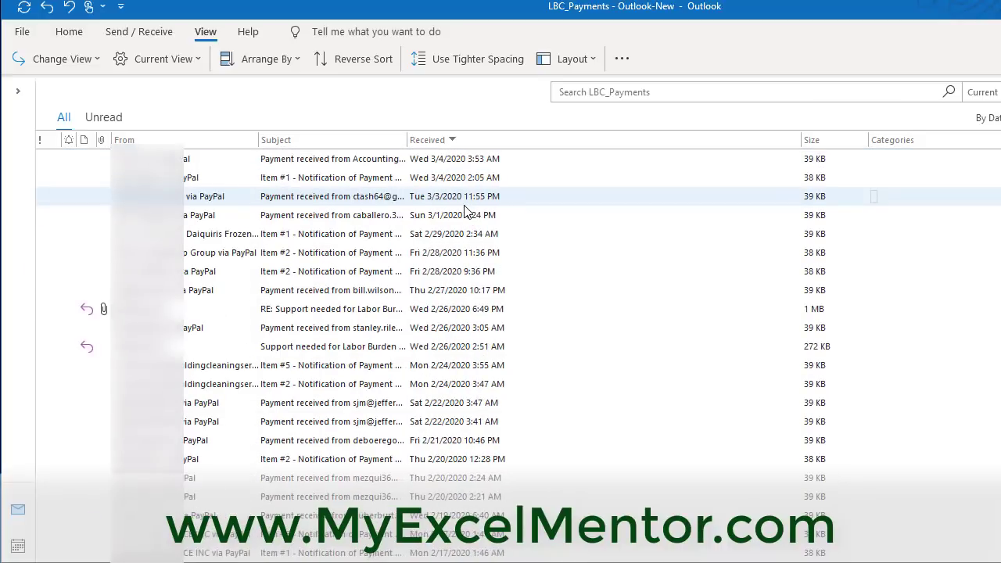
scroll(466, 212, down, 3)
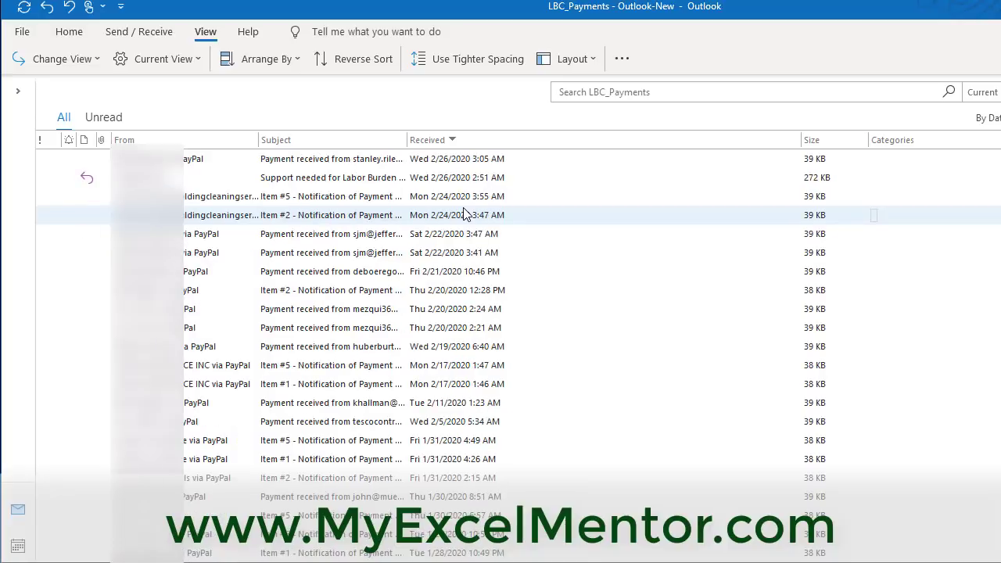
scroll(464, 212, down, 2)
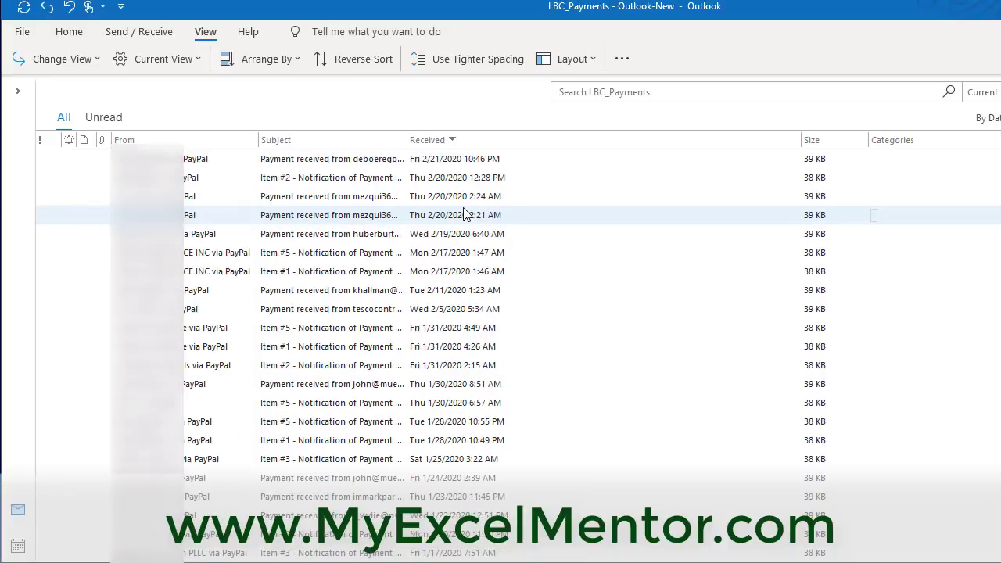
scroll(466, 212, down, 5)
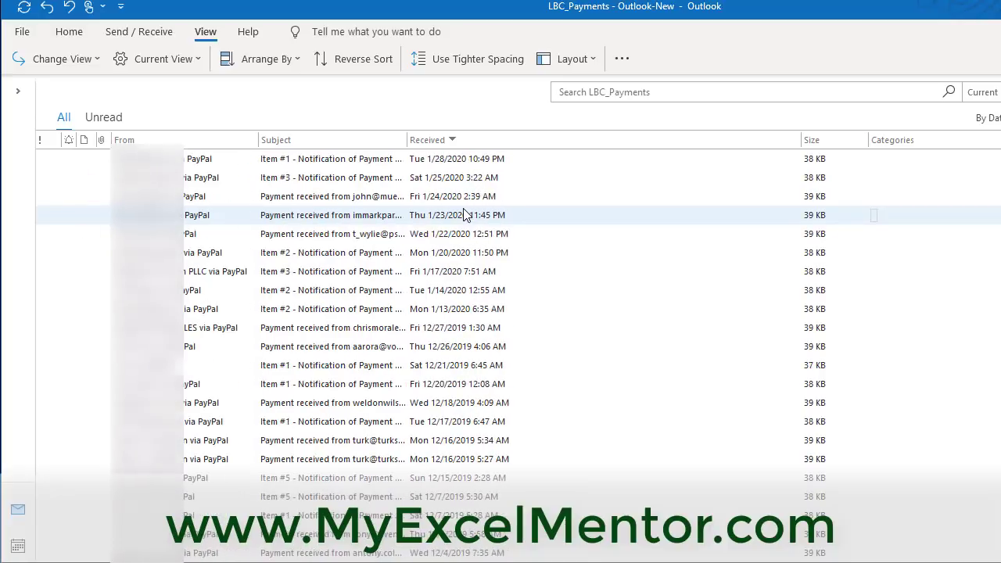
scroll(466, 213, down, 1)
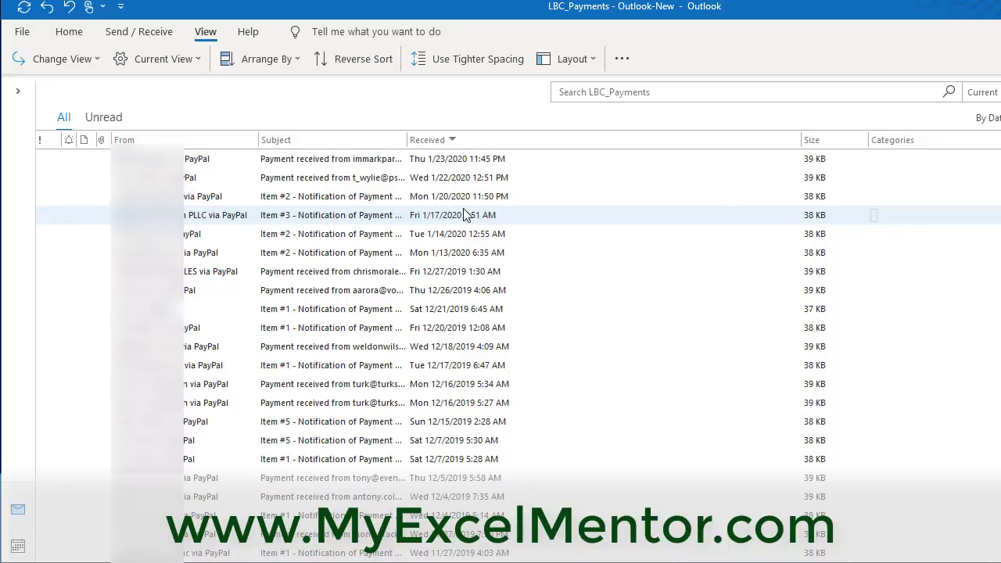
scroll(465, 216, down, 6)
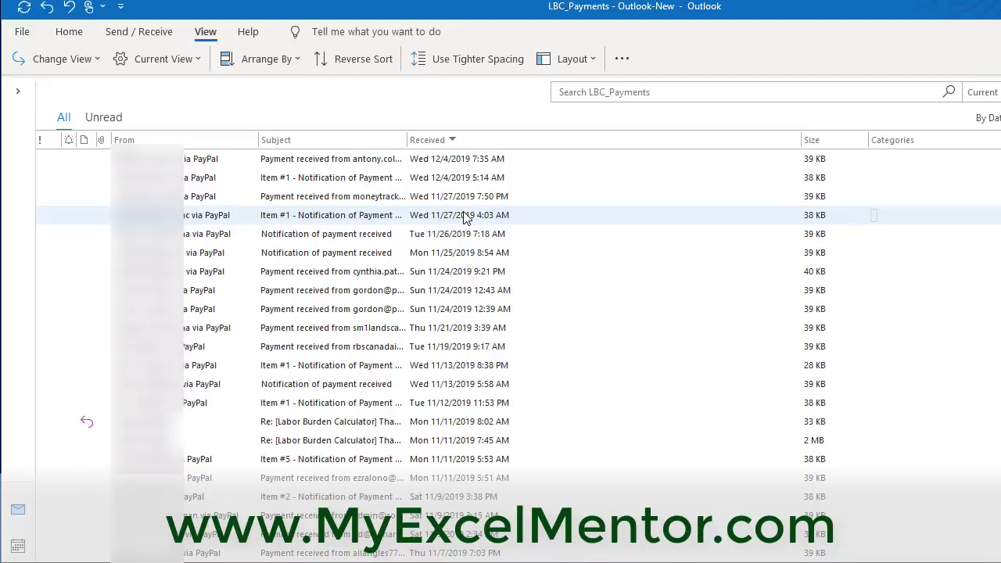
scroll(466, 217, down, 4)
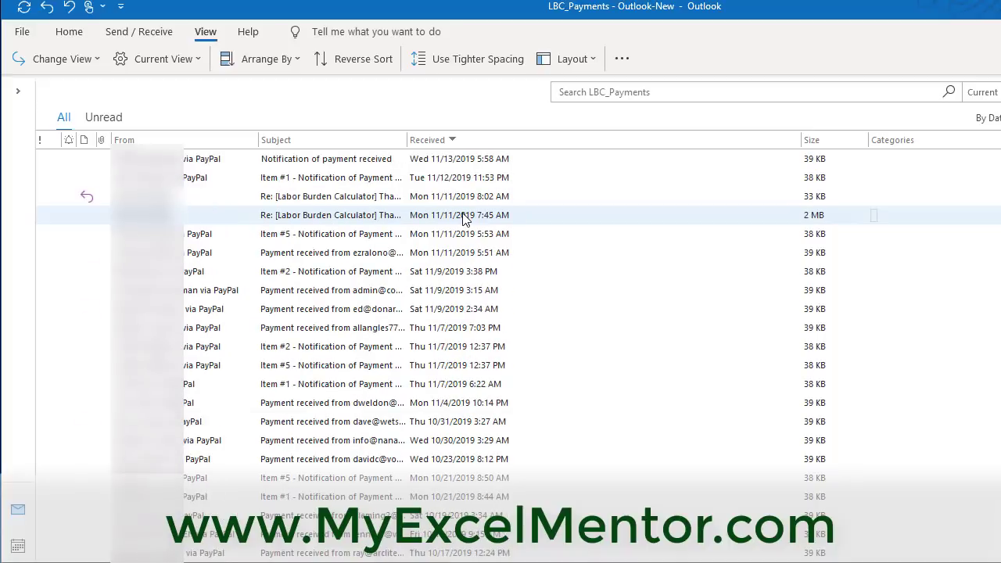
scroll(461, 216, down, 2)
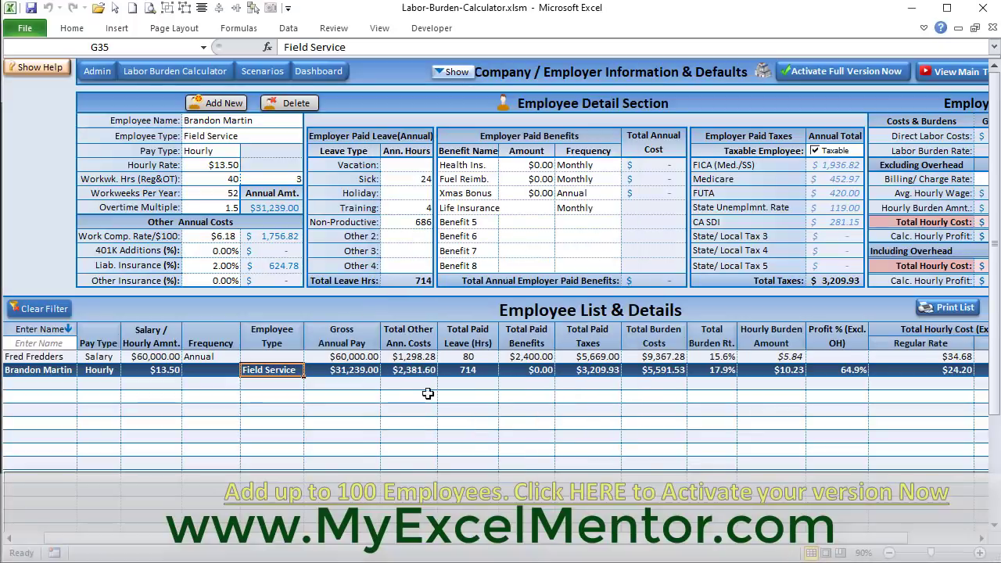
click(513, 250)
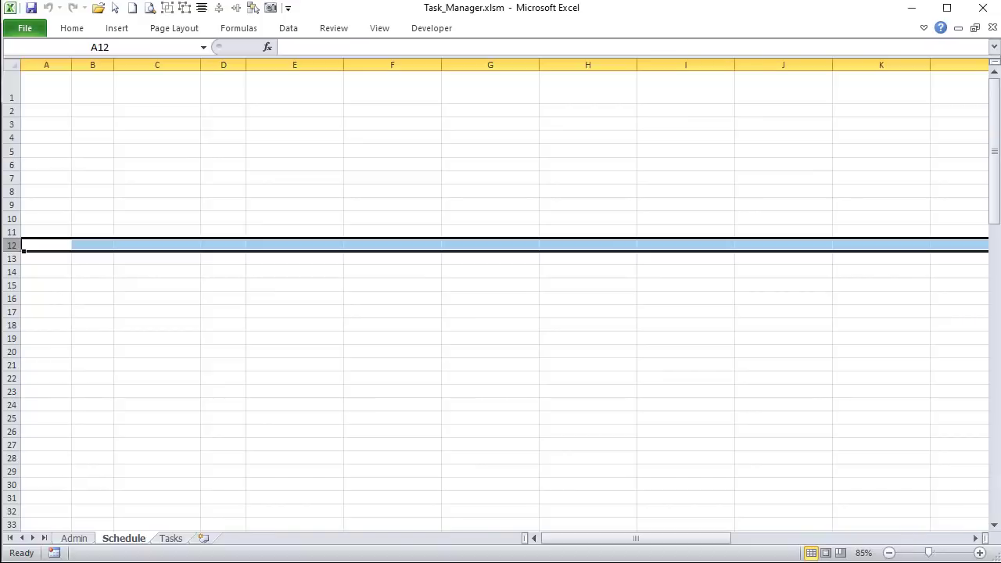
click(409, 401)
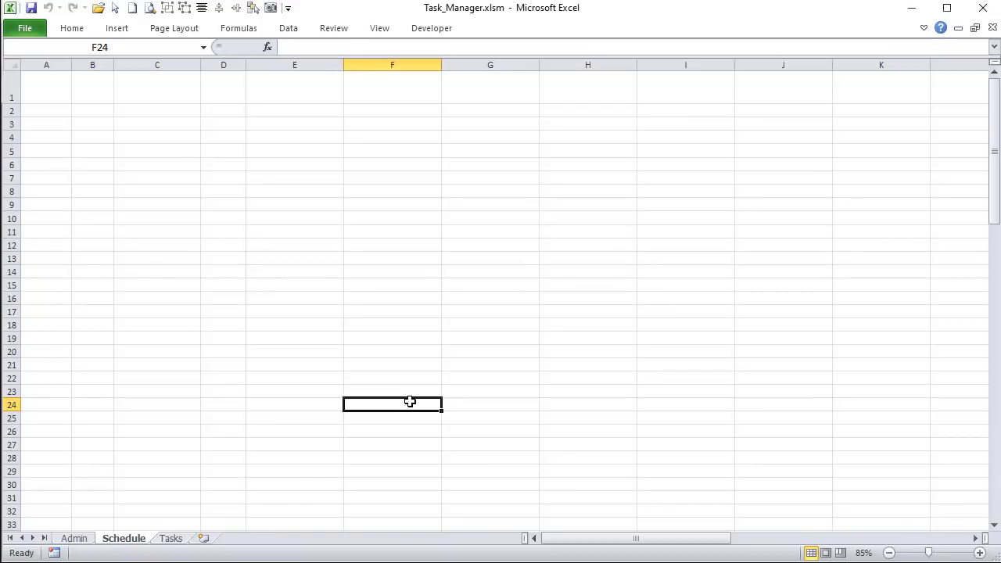
- Enter the title TASK MANAGER in cell C1 of the Schedule sheet
click(87, 86)
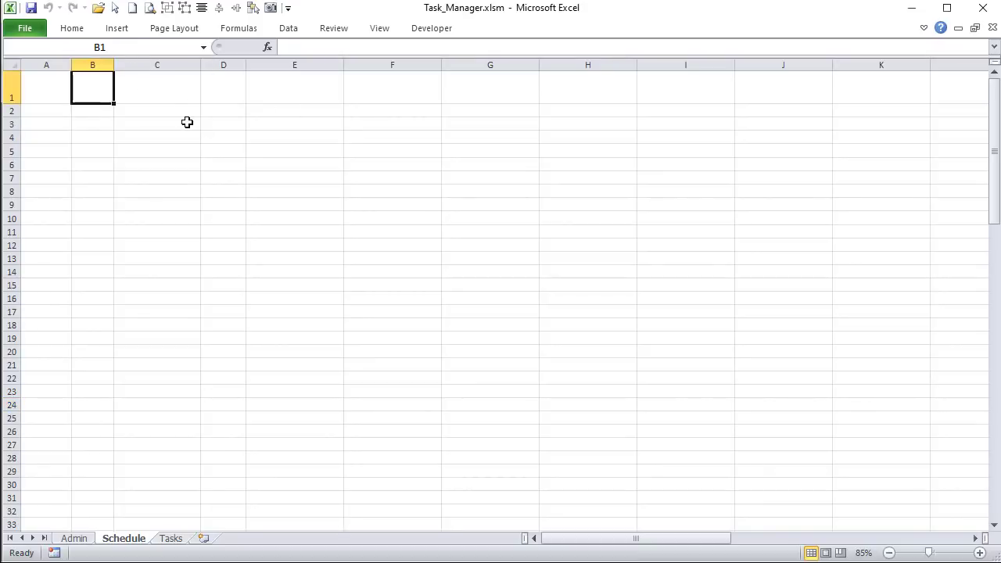
click(140, 84)
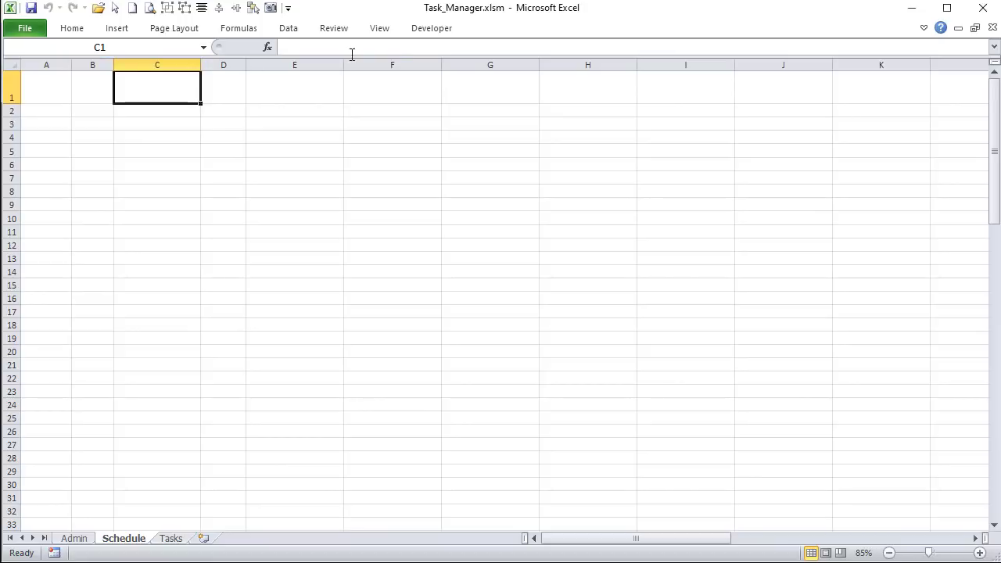
text(TASK MANAGER)
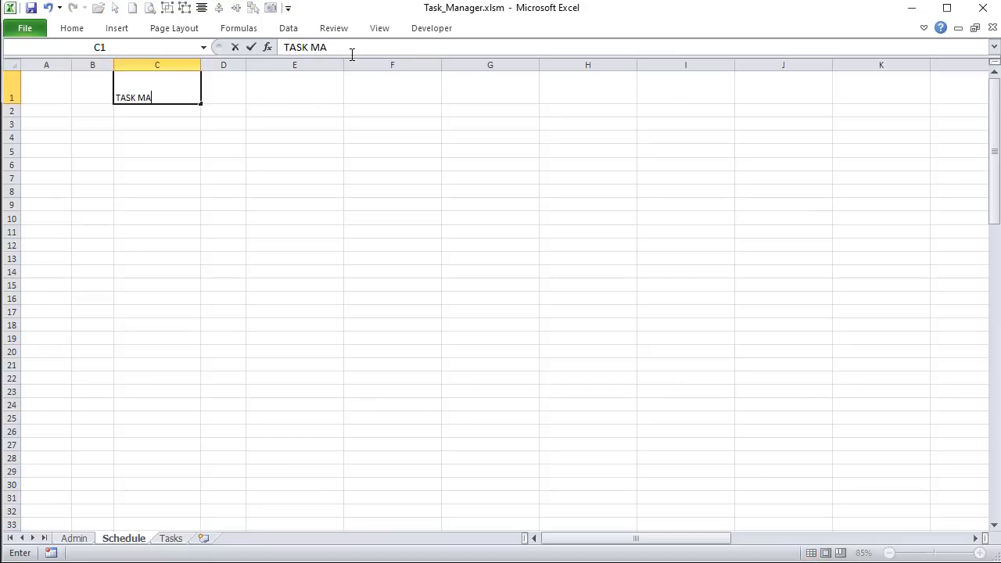
key(Return)
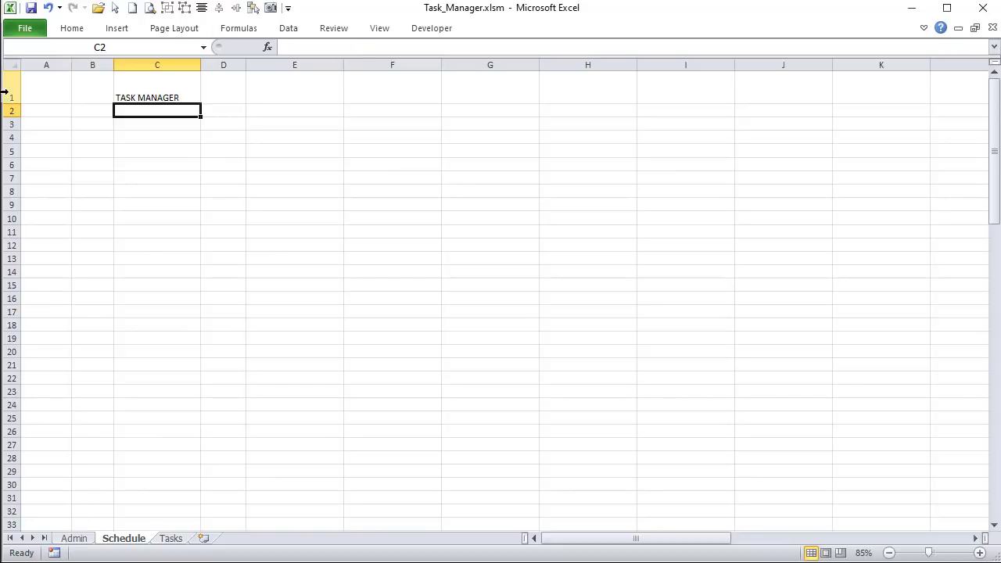
- Fill the cells of columns A and B from row 1 downward with light gray
drag(33, 91, 107, 417)
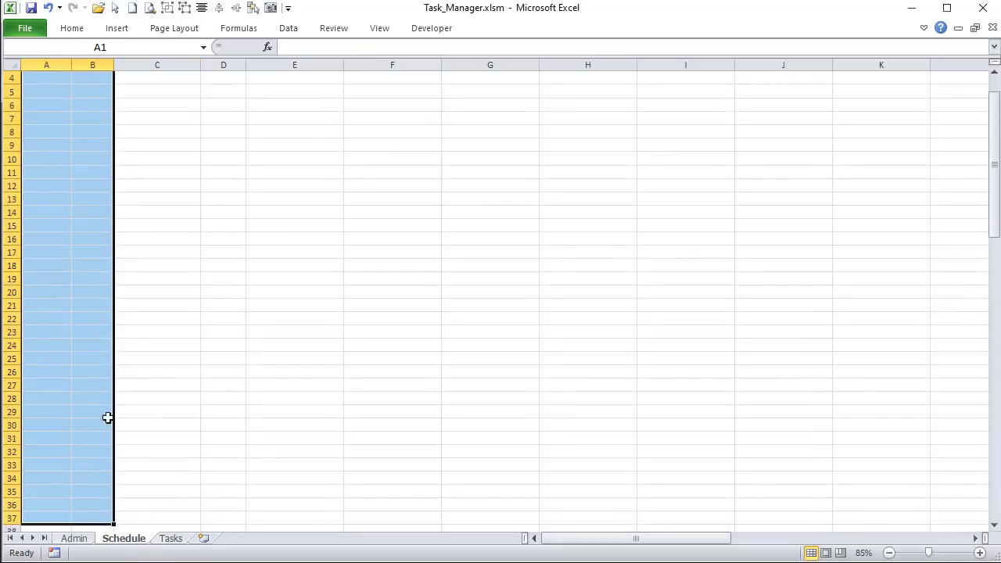
scroll(152, 375, up, 1)
click(78, 29)
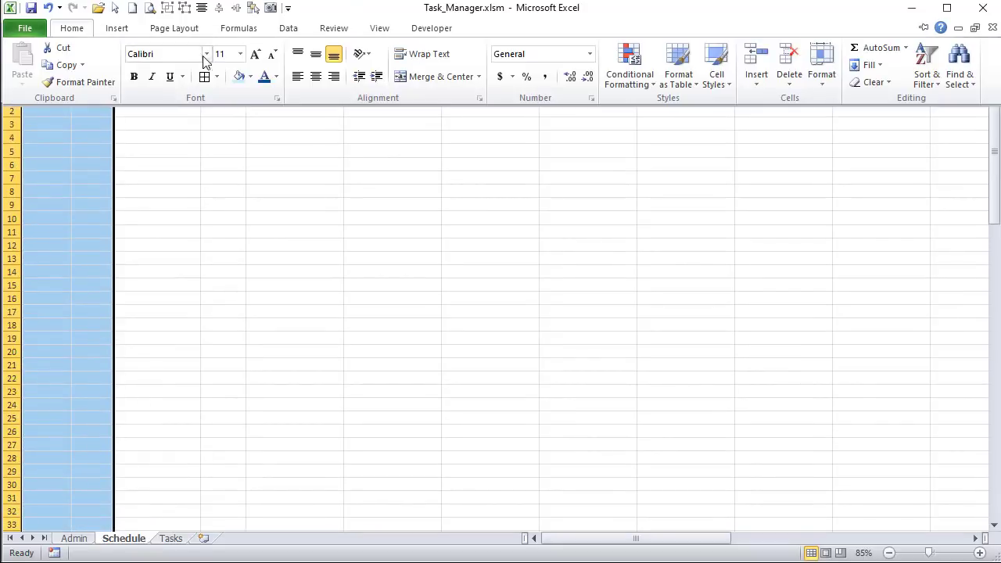
click(251, 77)
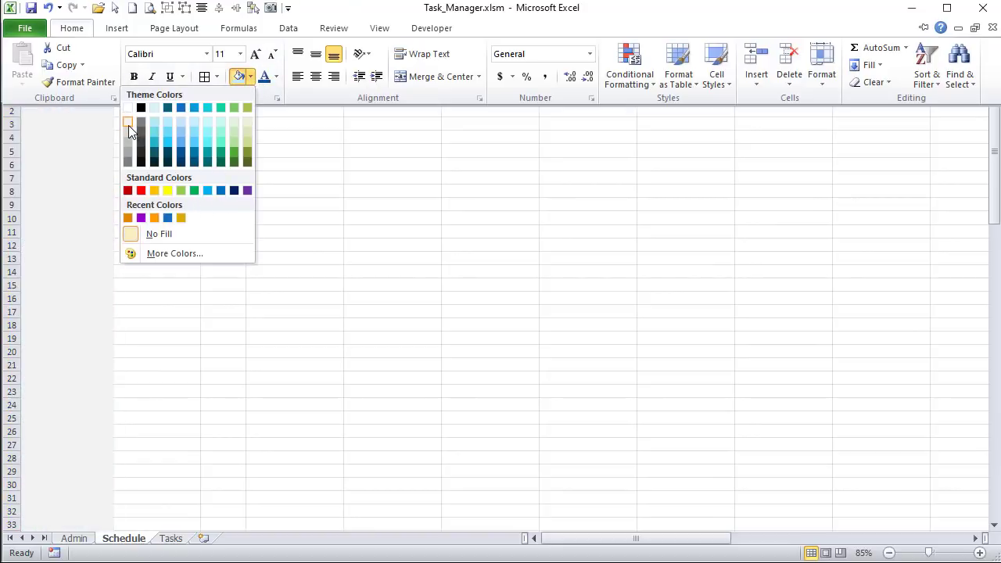
click(207, 140)
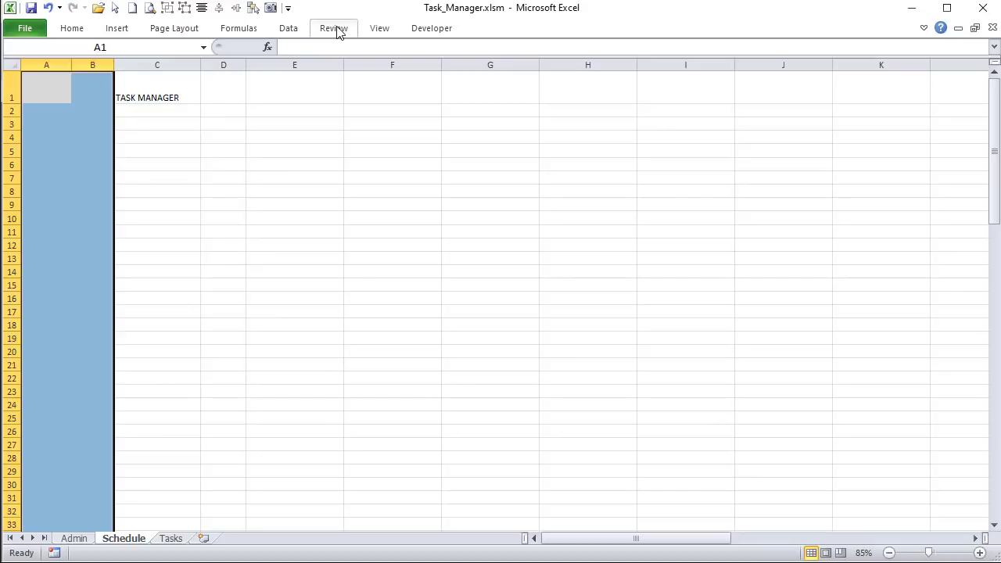
- Look through the workbook's built-in theme color sets around Flow without choosing another one
click(923, 28)
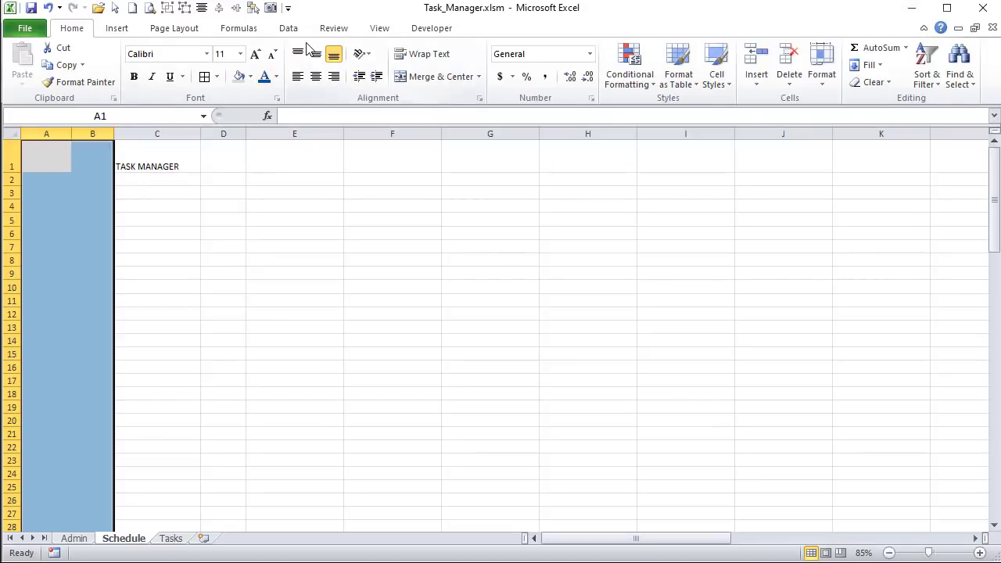
click(163, 29)
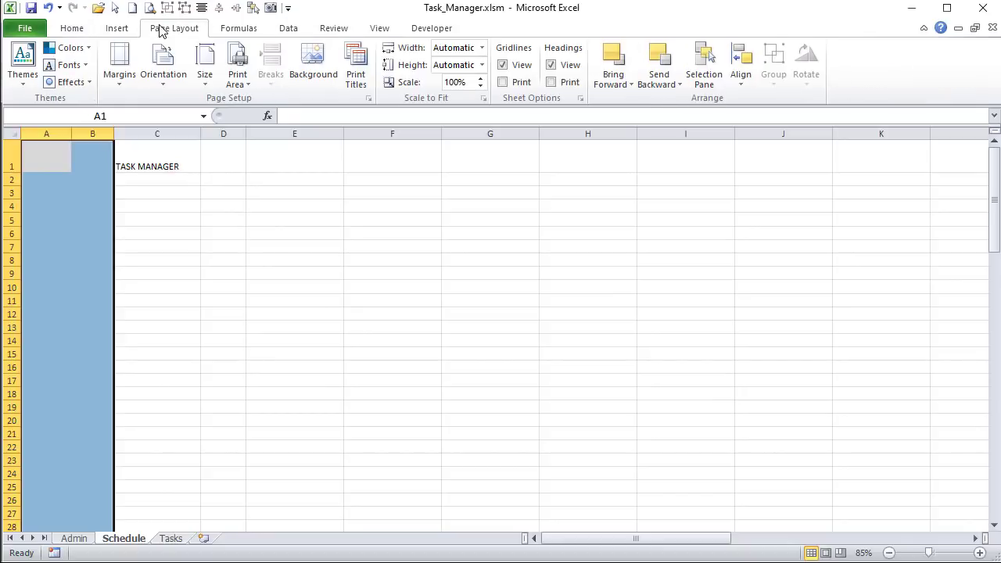
click(52, 44)
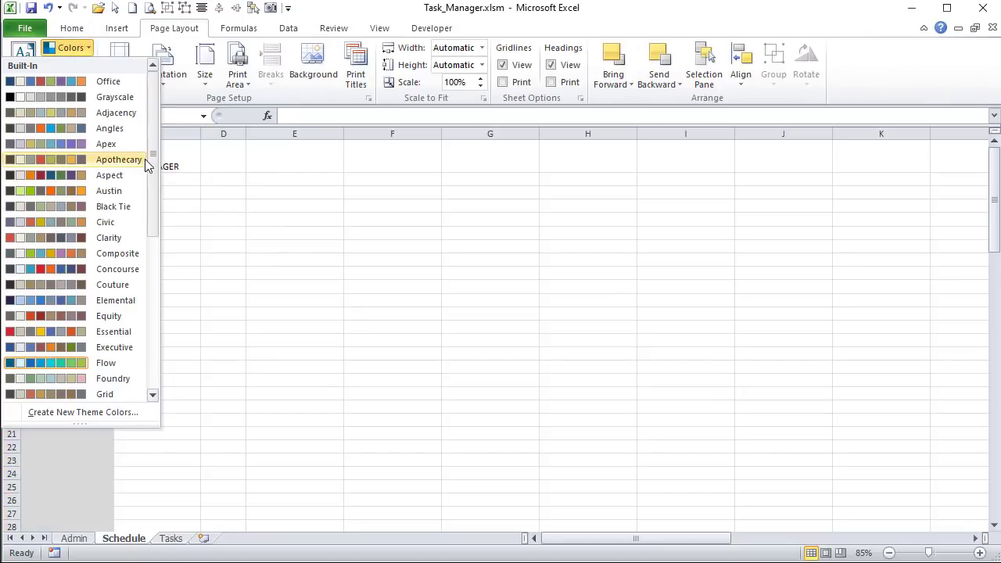
scroll(170, 201, down, 1)
drag(170, 202, 167, 250)
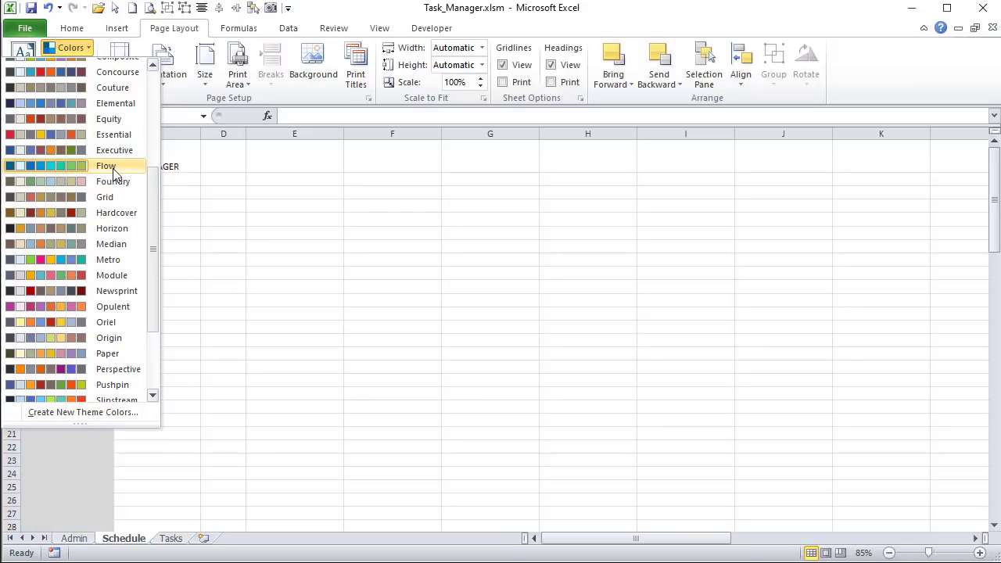
click(196, 159)
- Merge and center the TASK MANAGER title across C1:K1 and middle-align it vertically
drag(172, 149, 898, 153)
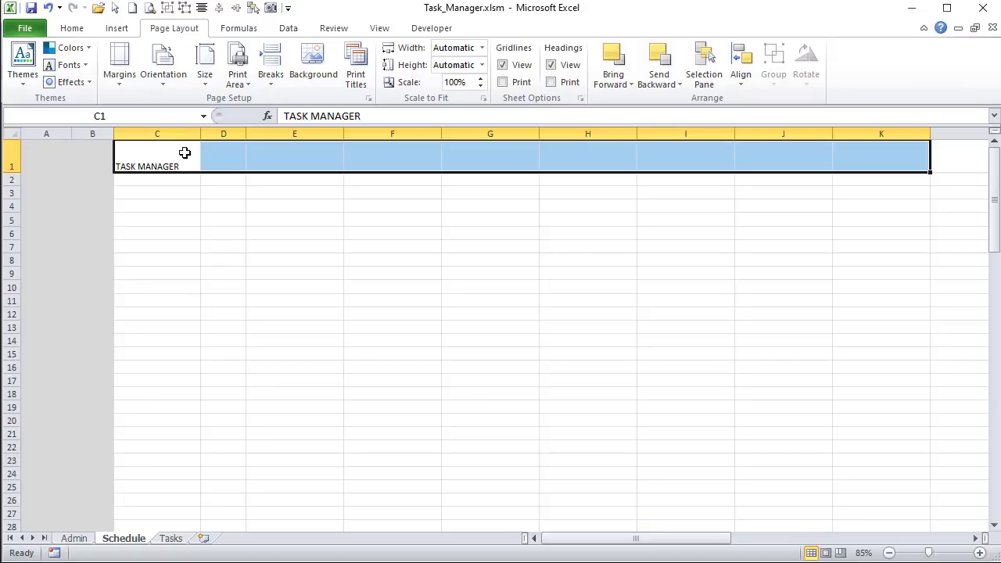
click(78, 30)
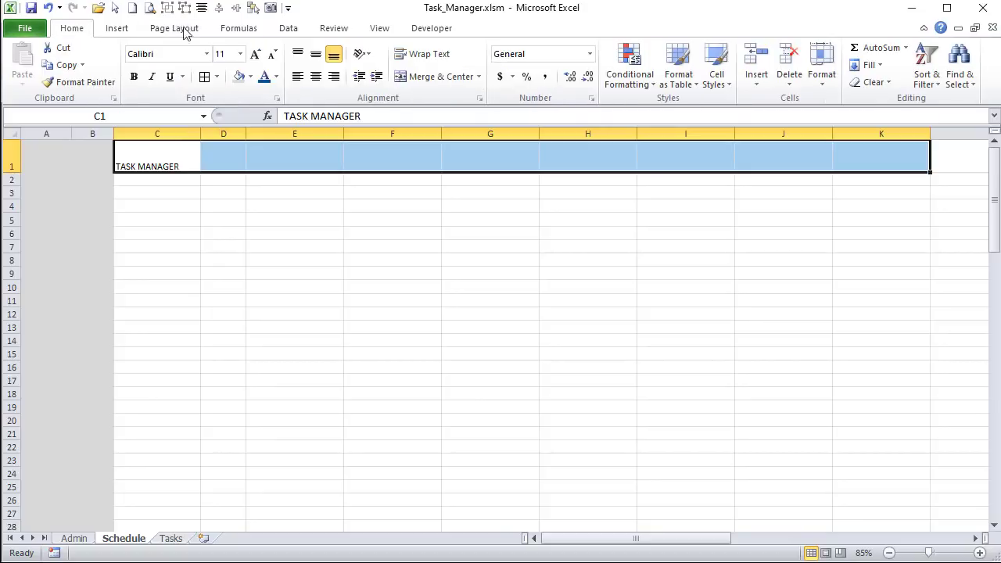
click(420, 78)
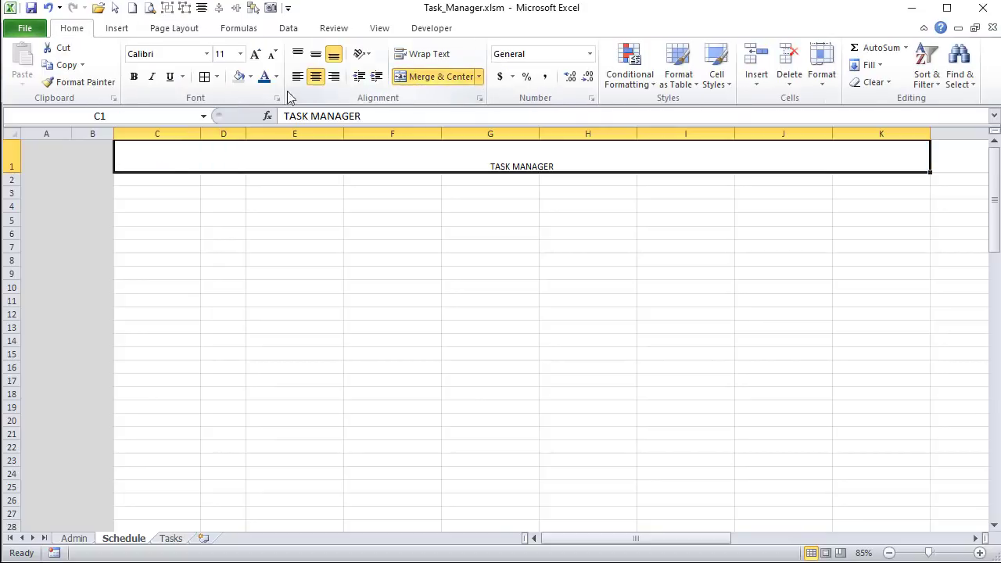
click(315, 53)
- Format the merged title in 30-point Arial Rounded MT Bold with a dark blue font color
click(223, 53)
text(30)
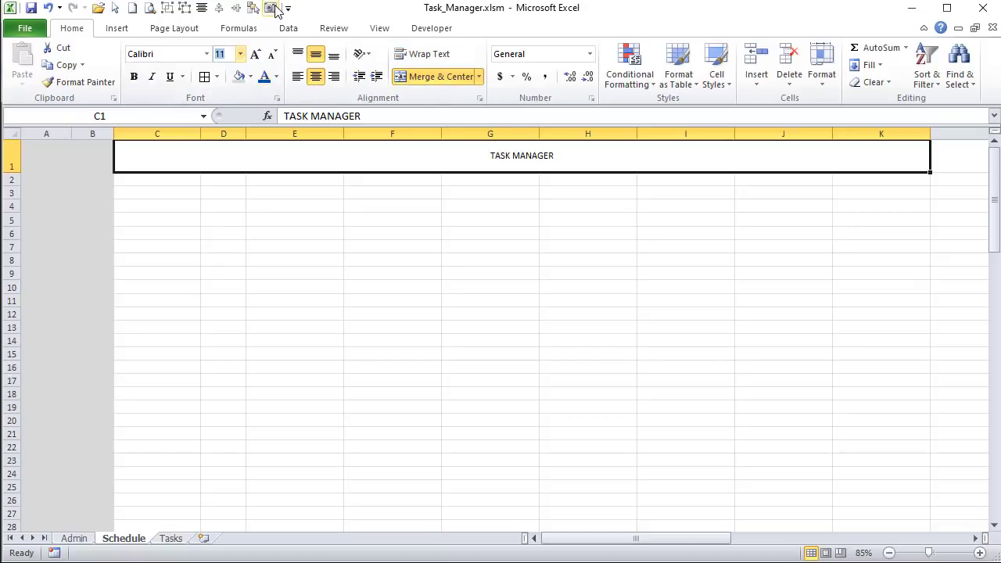
key(Return)
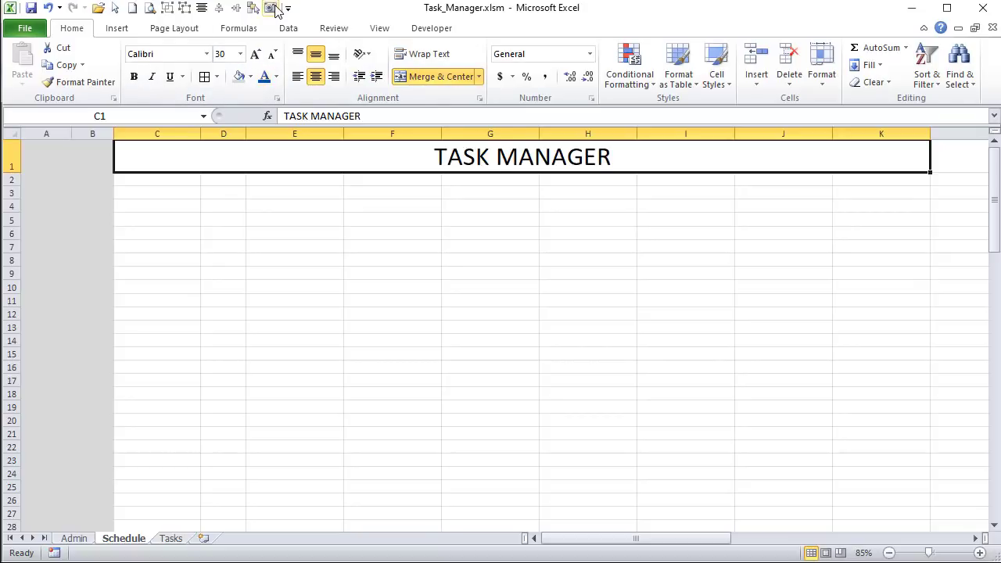
click(206, 53)
scroll(151, 334, down, 3)
scroll(149, 367, down, 1)
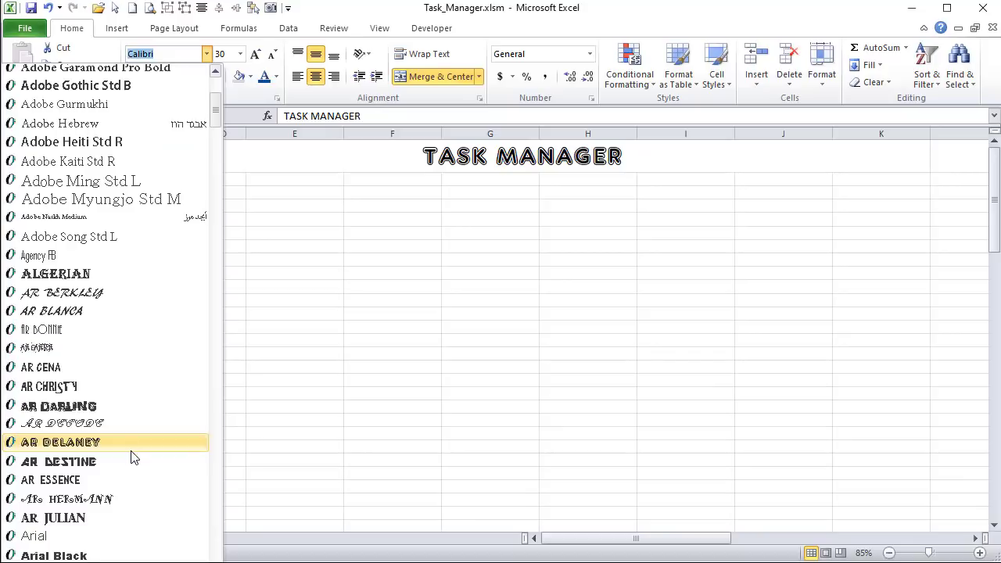
scroll(129, 470, down, 2)
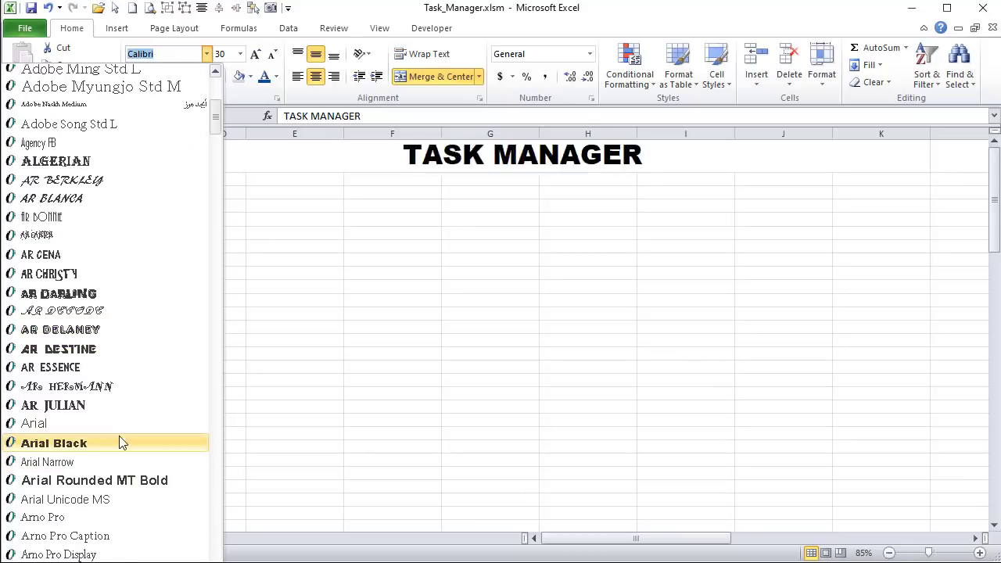
click(121, 479)
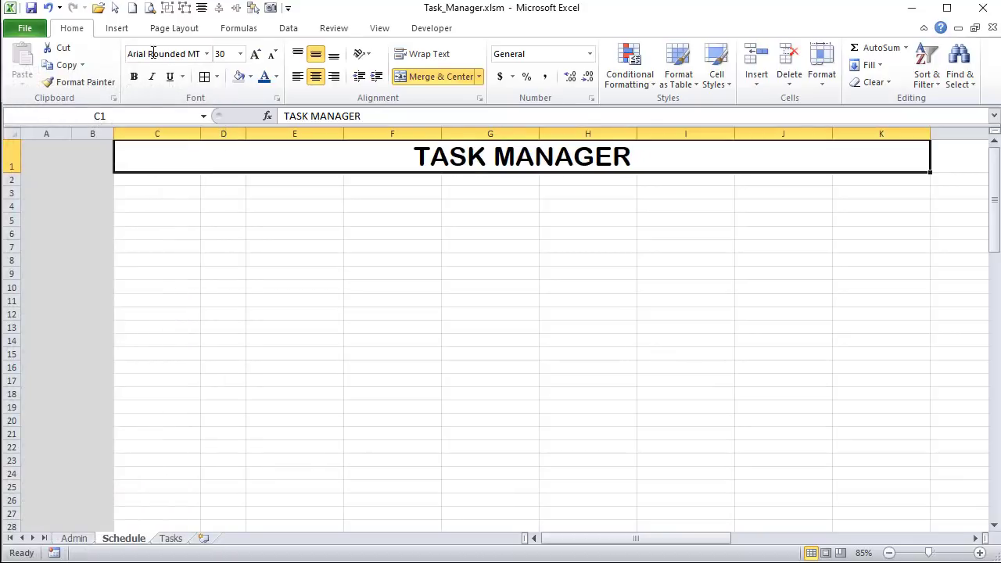
click(263, 77)
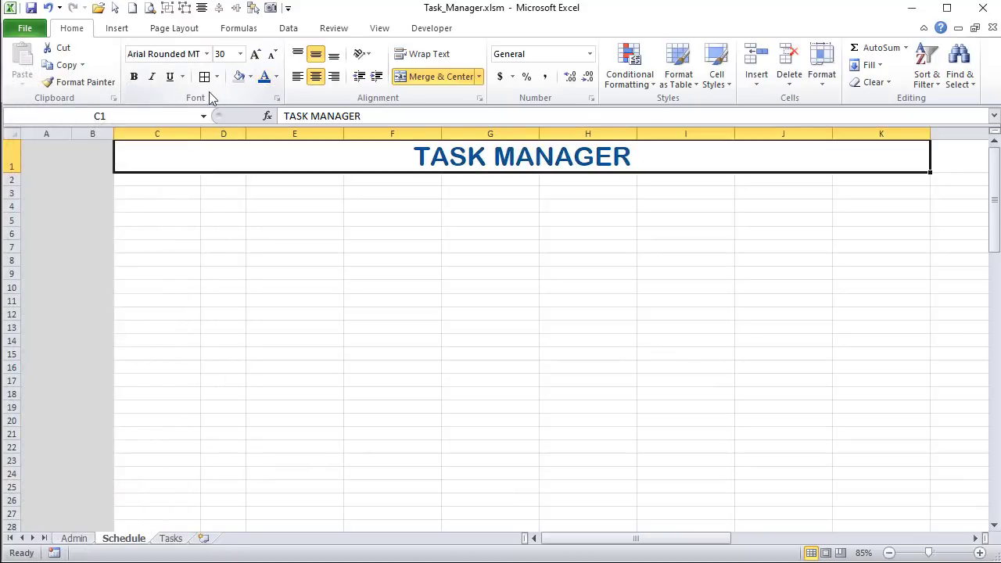
- Open the cell fill formatting options for the merged title cell
right_click(185, 158)
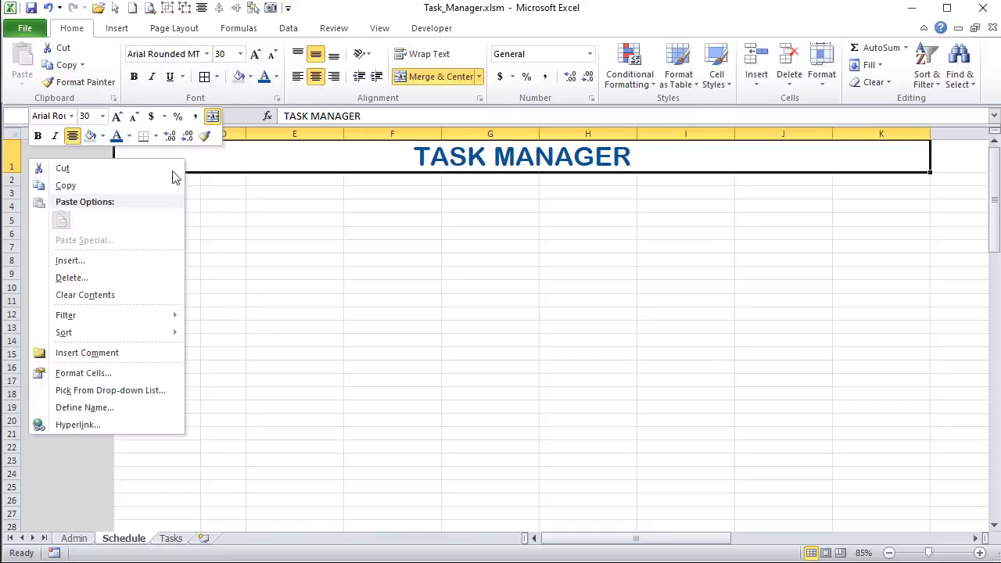
click(123, 374)
drag(193, 190, 360, 156)
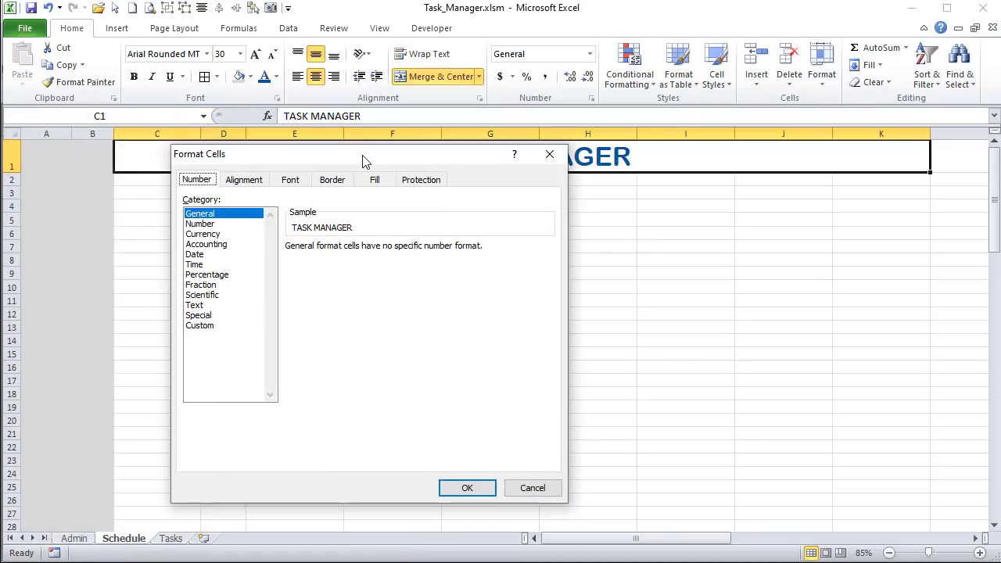
click(373, 182)
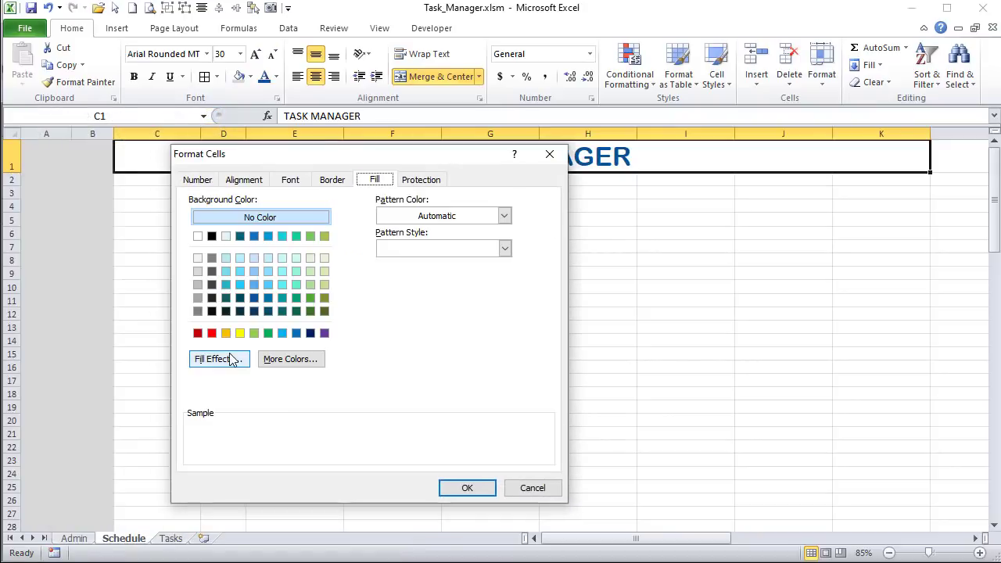
click(232, 360)
drag(219, 191, 460, 163)
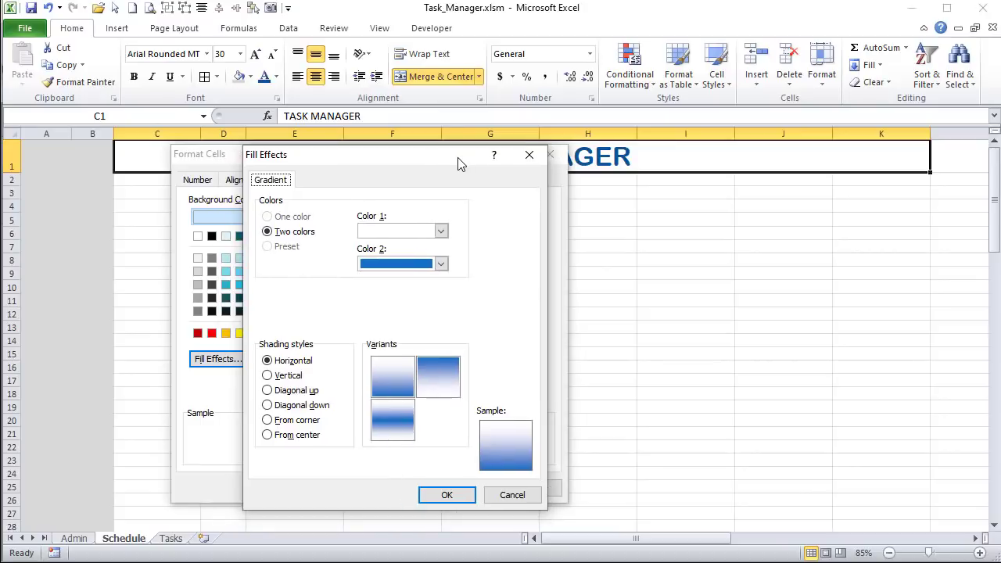
click(440, 231)
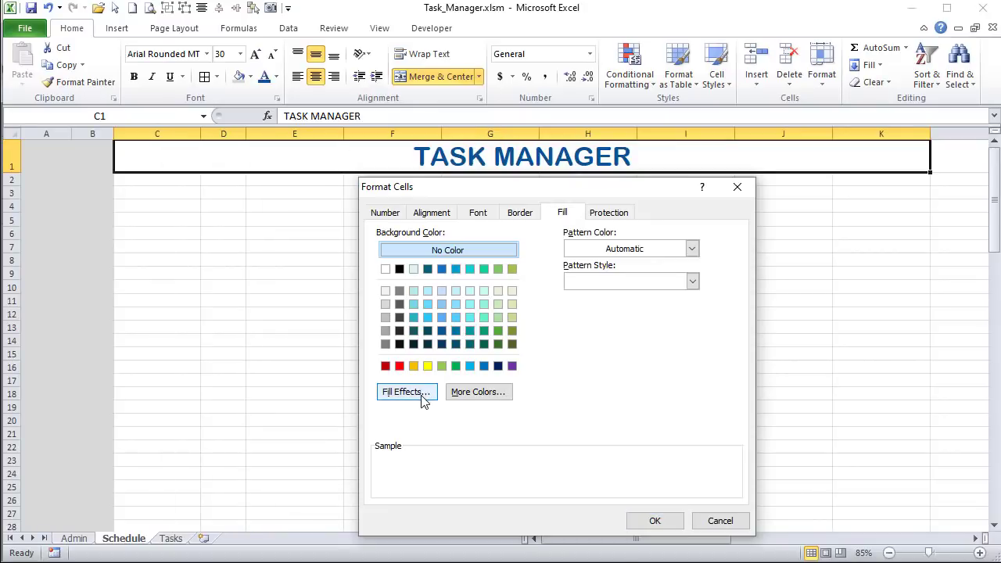
- Fill the title cell with a horizontal two-color gradient from bright sky blue to a lighter sky blue
click(406, 391)
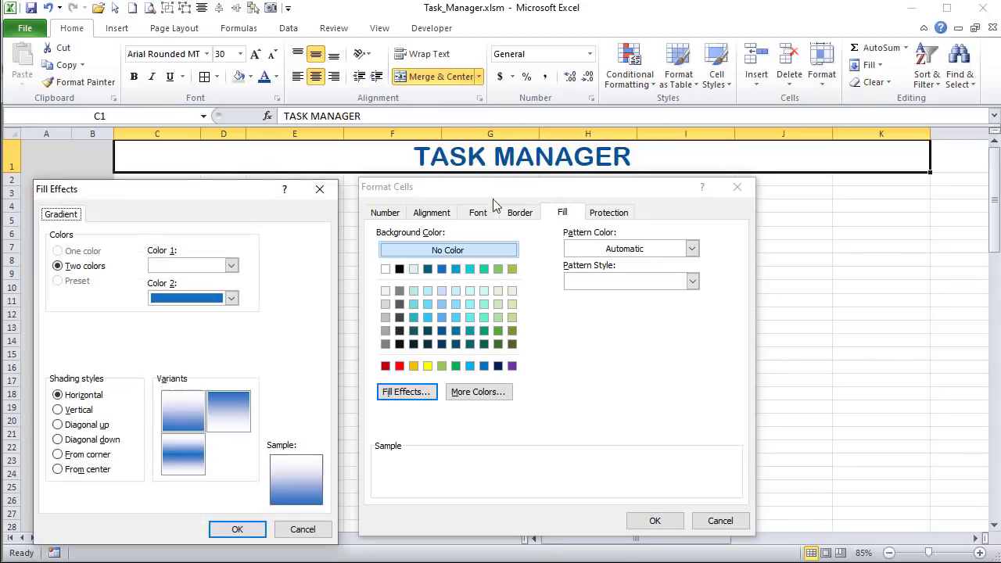
drag(240, 191, 589, 164)
click(579, 238)
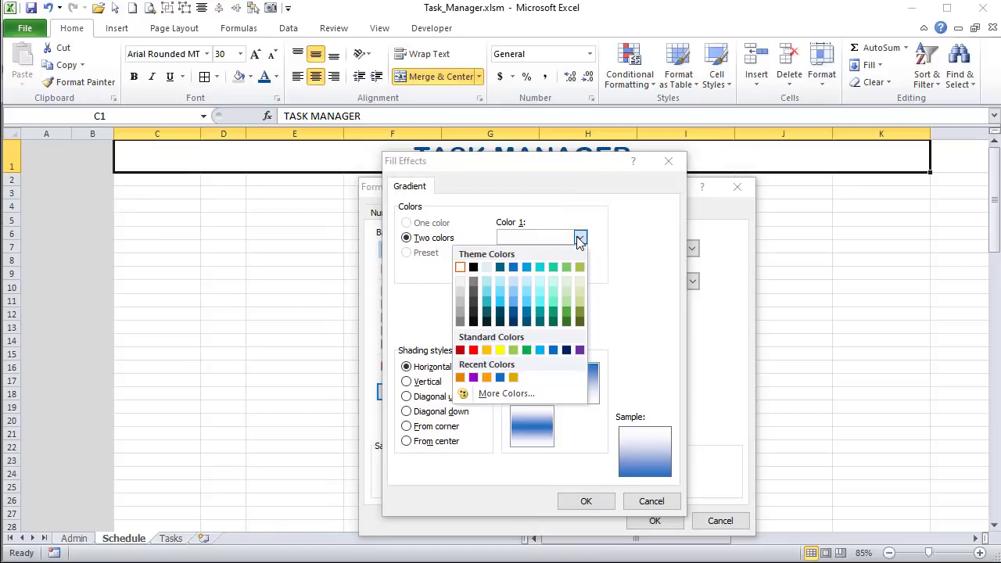
click(526, 296)
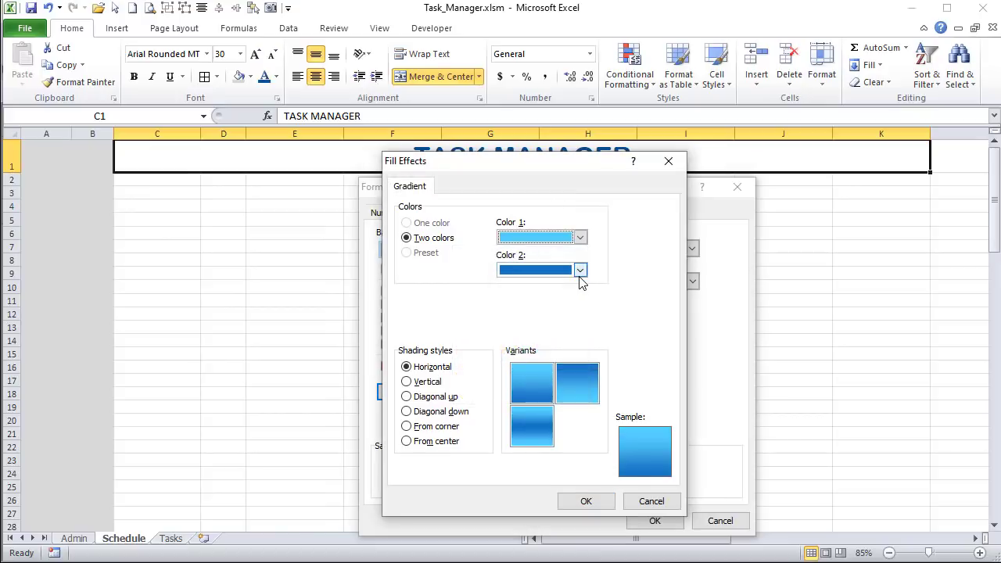
click(579, 271)
click(527, 324)
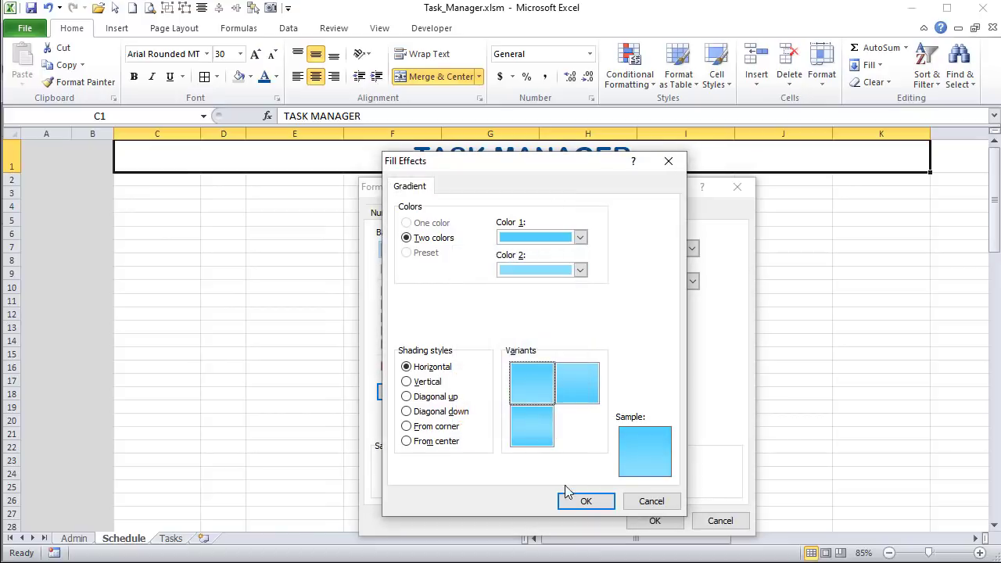
click(586, 500)
click(655, 520)
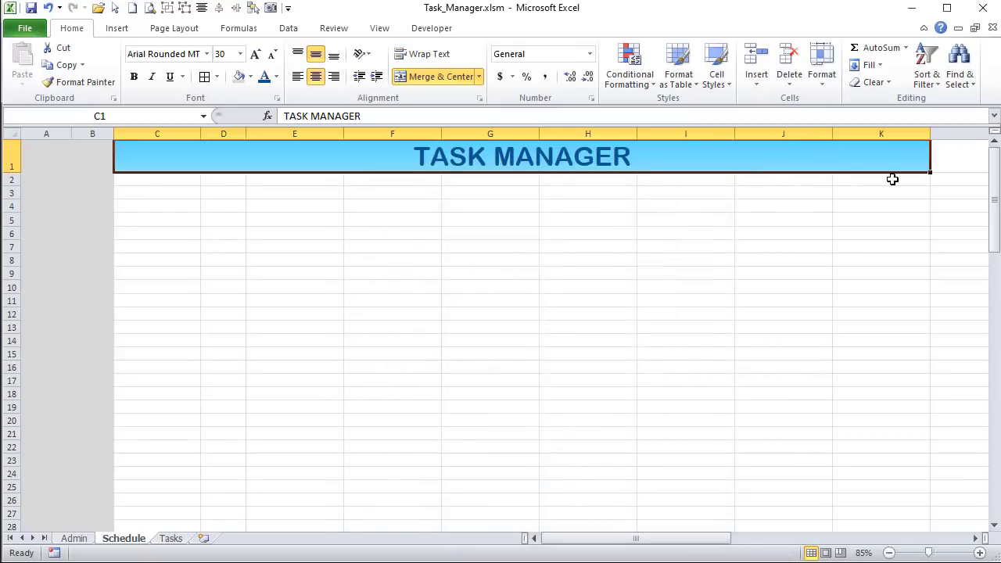
- Fill C2:K2 with a horizontal two-color gradient from light sky blue to a paler sky blue
drag(889, 179, 173, 174)
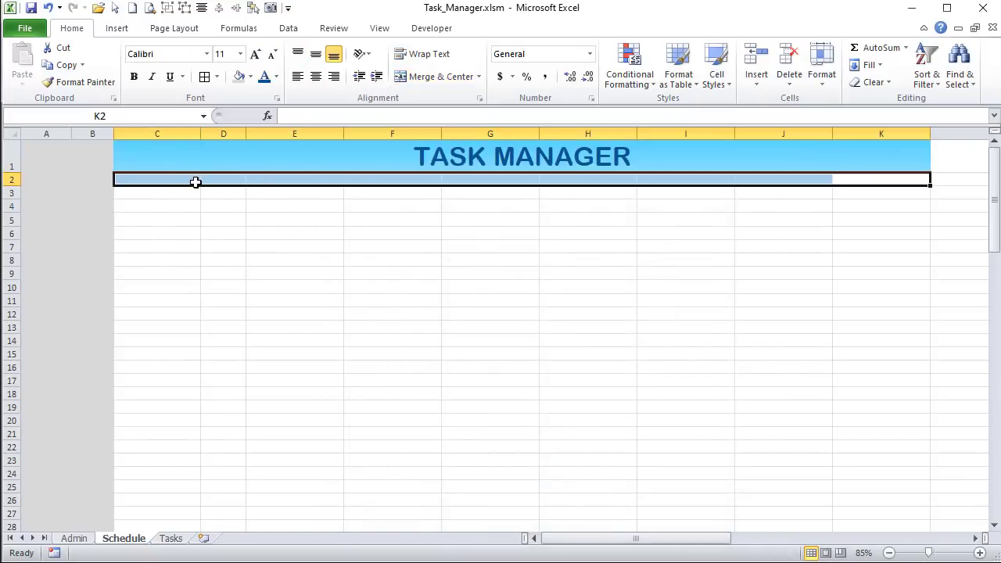
right_click(197, 181)
click(157, 395)
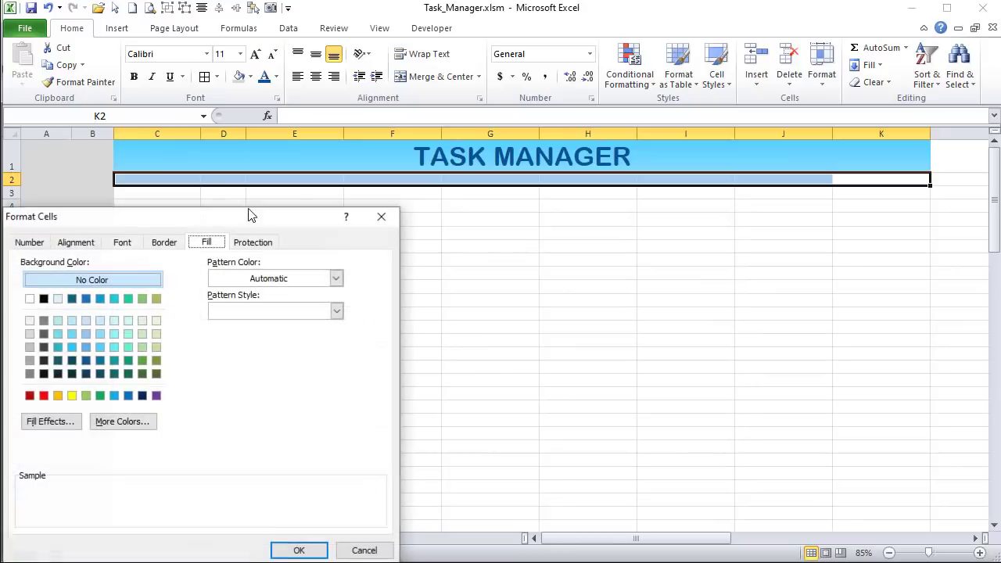
drag(284, 217, 766, 161)
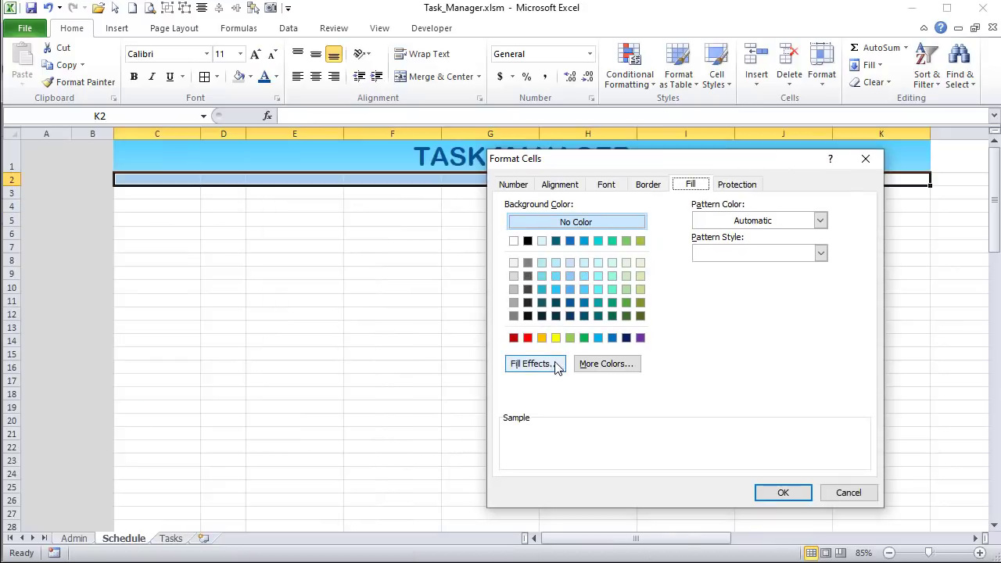
click(535, 364)
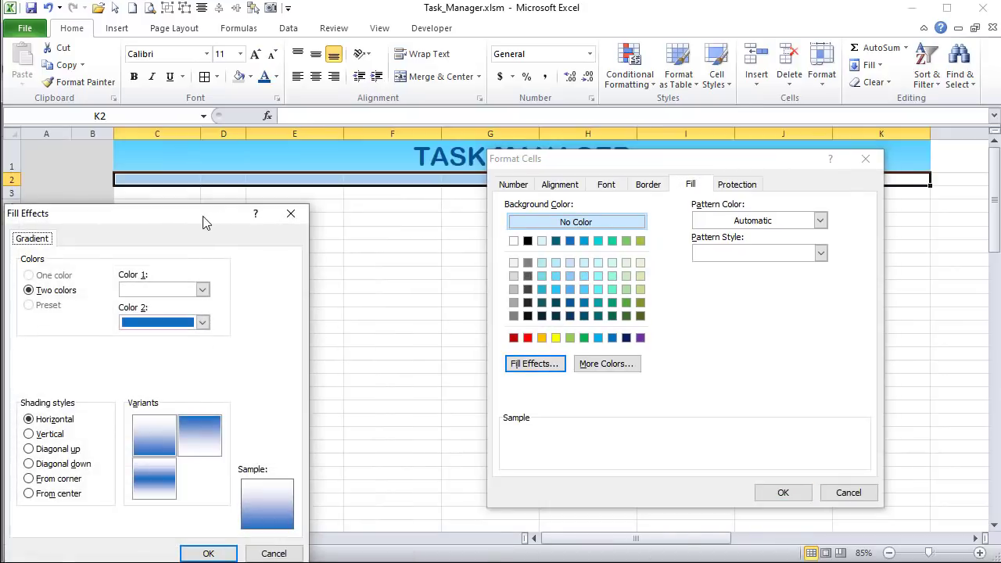
drag(202, 222, 640, 190)
click(639, 258)
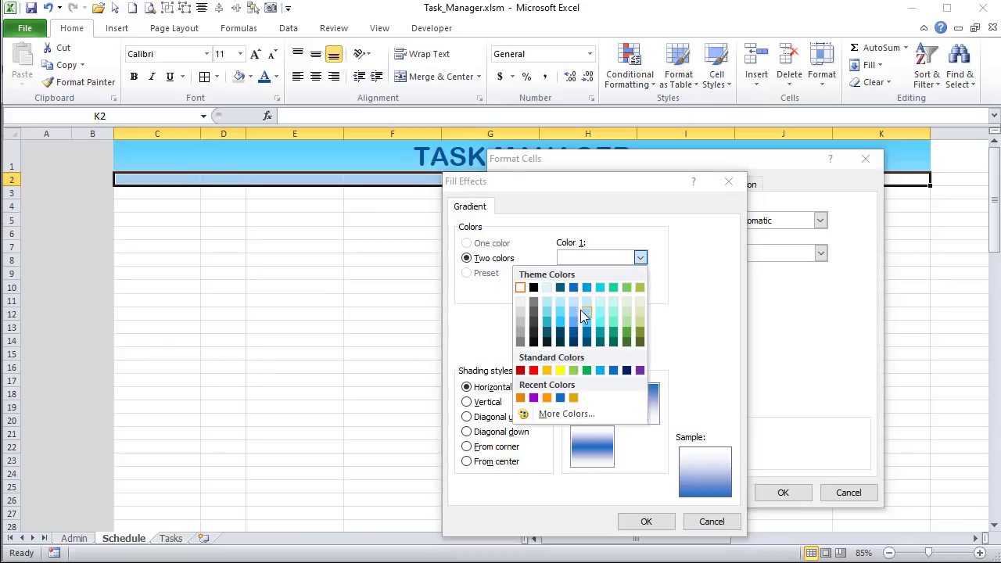
click(583, 311)
click(640, 290)
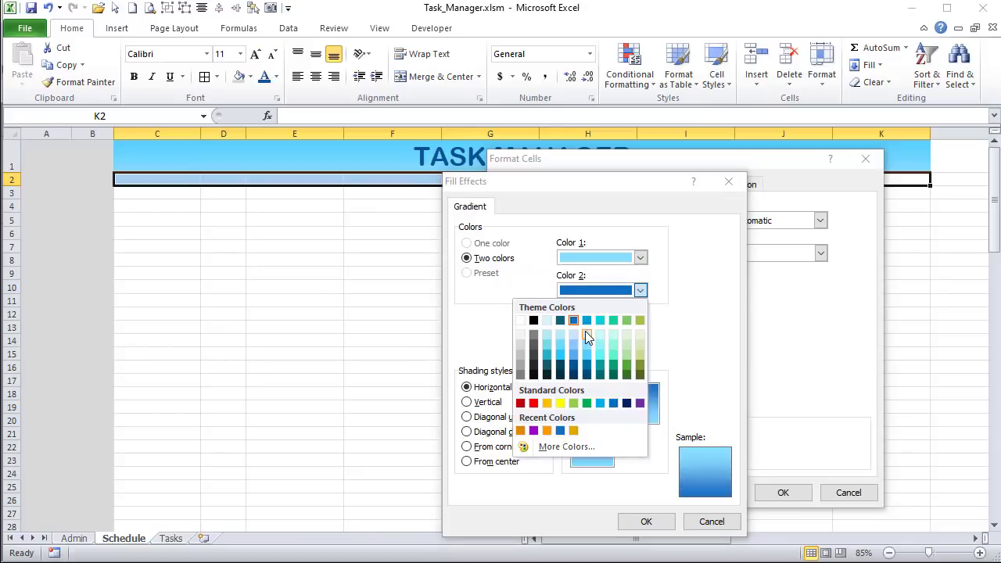
click(583, 335)
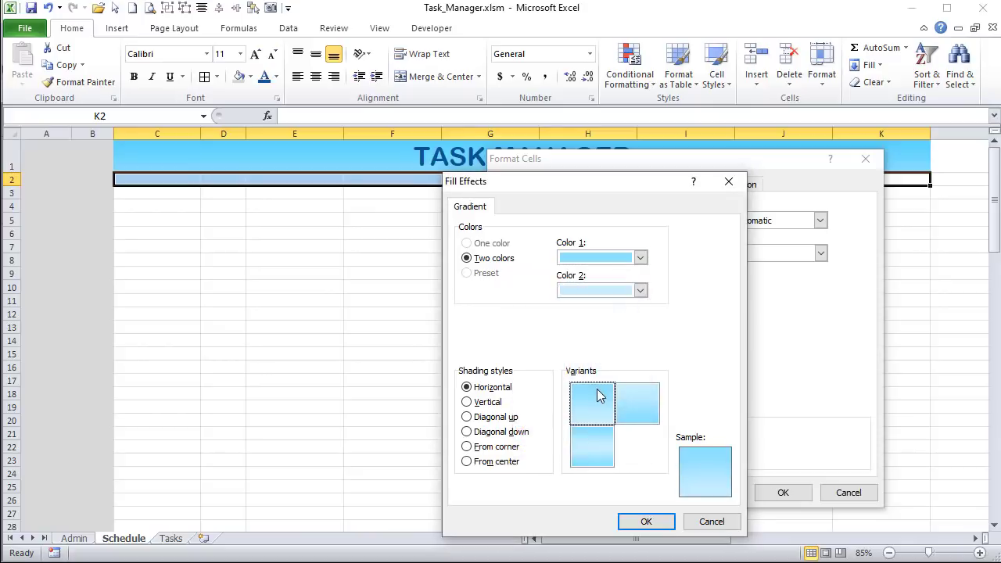
click(646, 522)
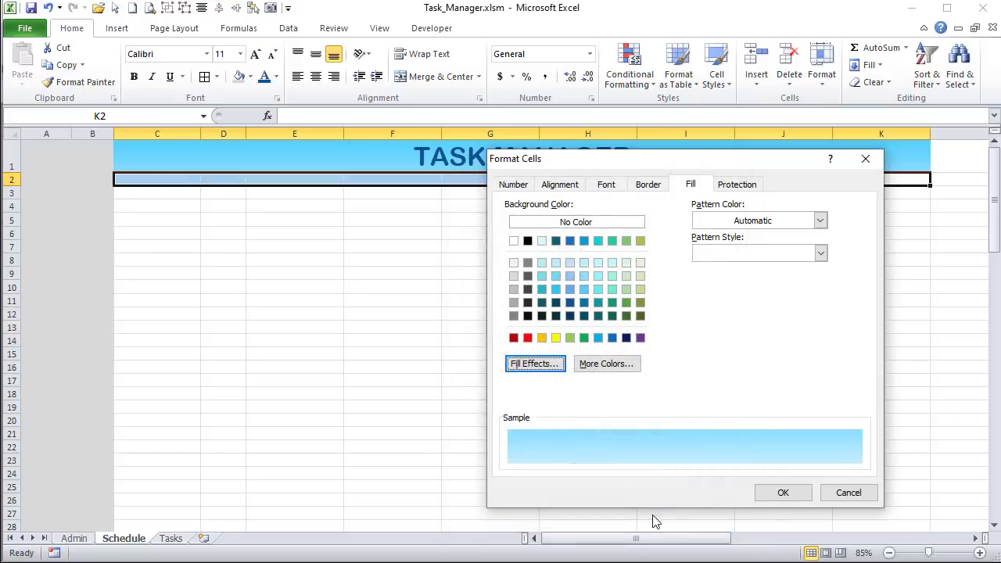
click(782, 492)
click(738, 492)
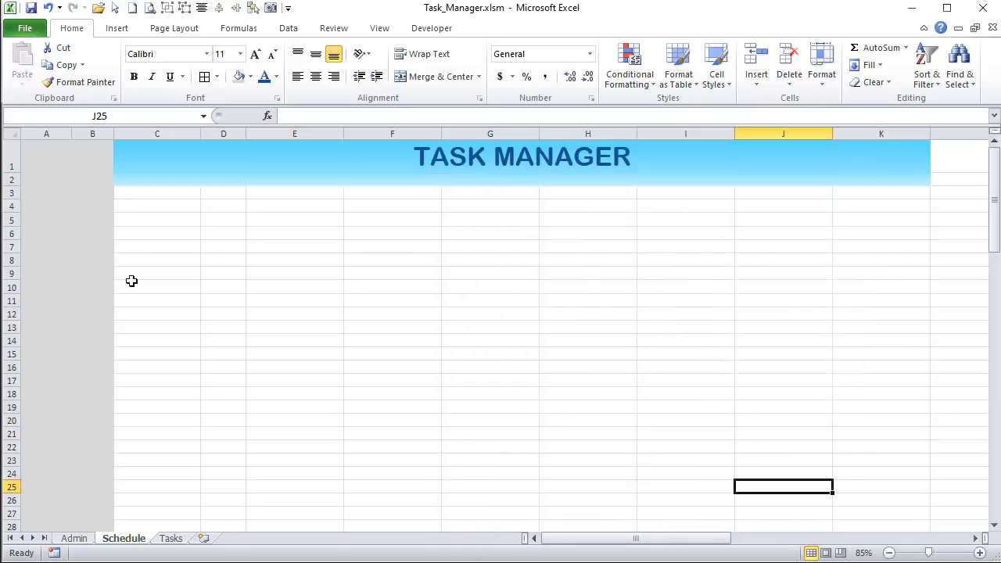
- Fill columns C, D and L from row 3 downward with the palest sky blue theme color
click(151, 197)
drag(152, 197, 226, 458)
scroll(773, 378, up, 5)
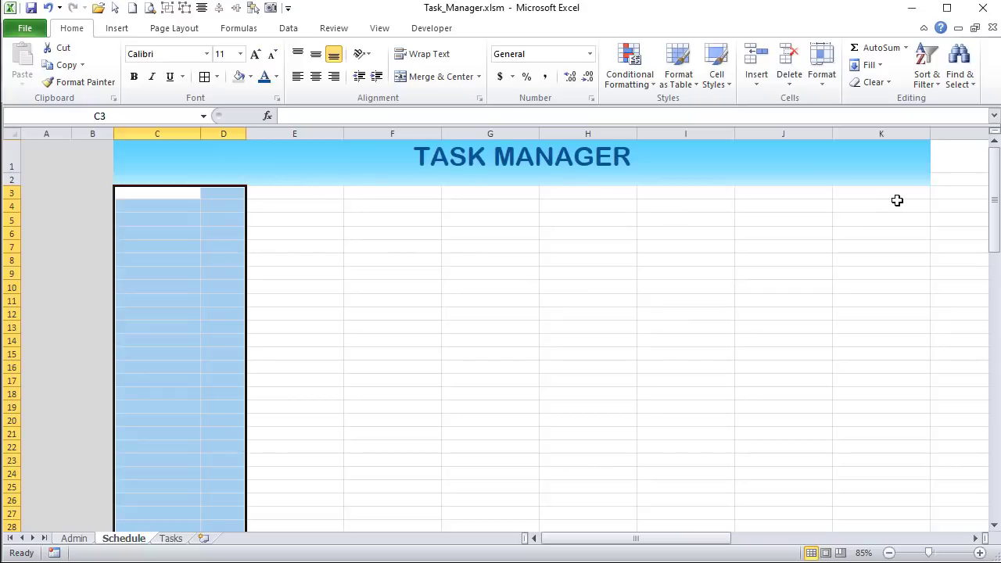
drag(949, 197, 952, 396)
scroll(677, 379, up, 5)
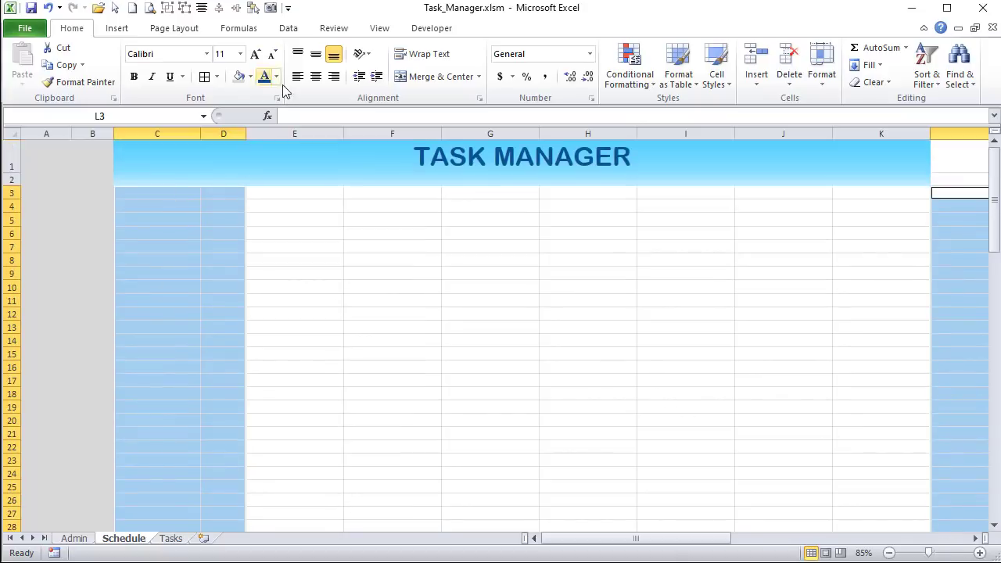
click(251, 75)
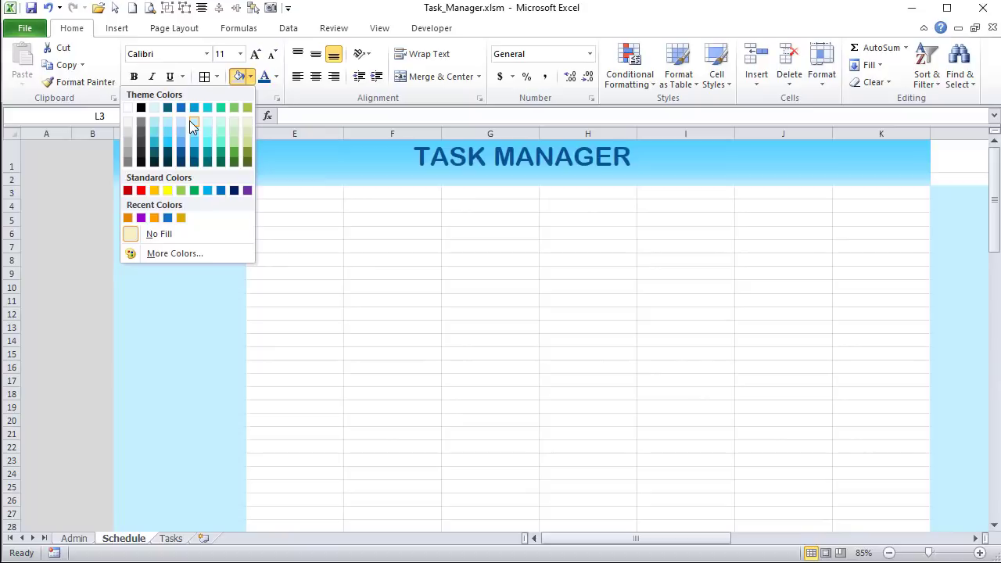
click(189, 120)
- Unmerge the TASK MANAGER title and extend the gradient formatting of K1:K2 into column L
scroll(836, 196, right, 5)
click(383, 168)
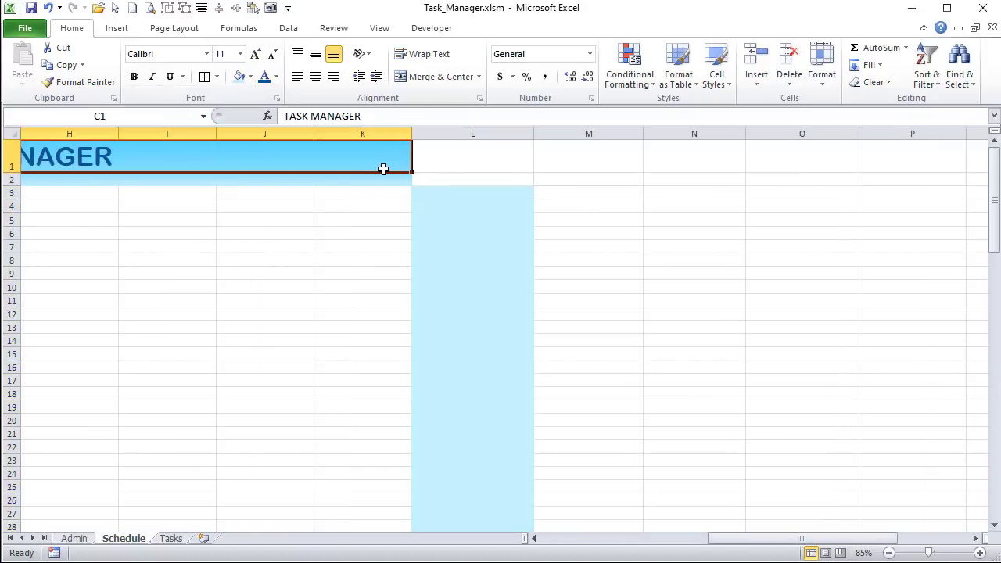
drag(383, 169, 382, 176)
click(420, 78)
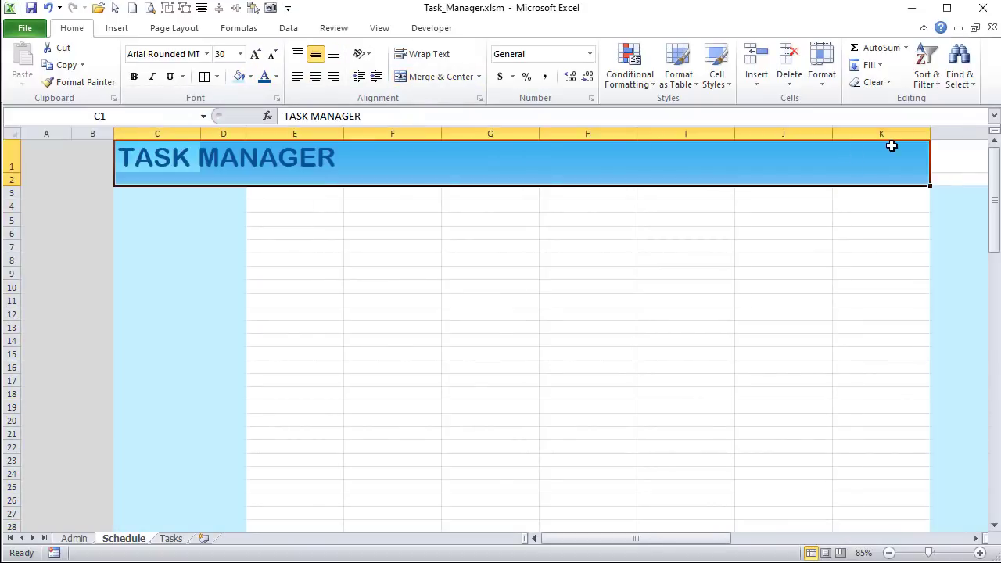
drag(892, 146, 723, 185)
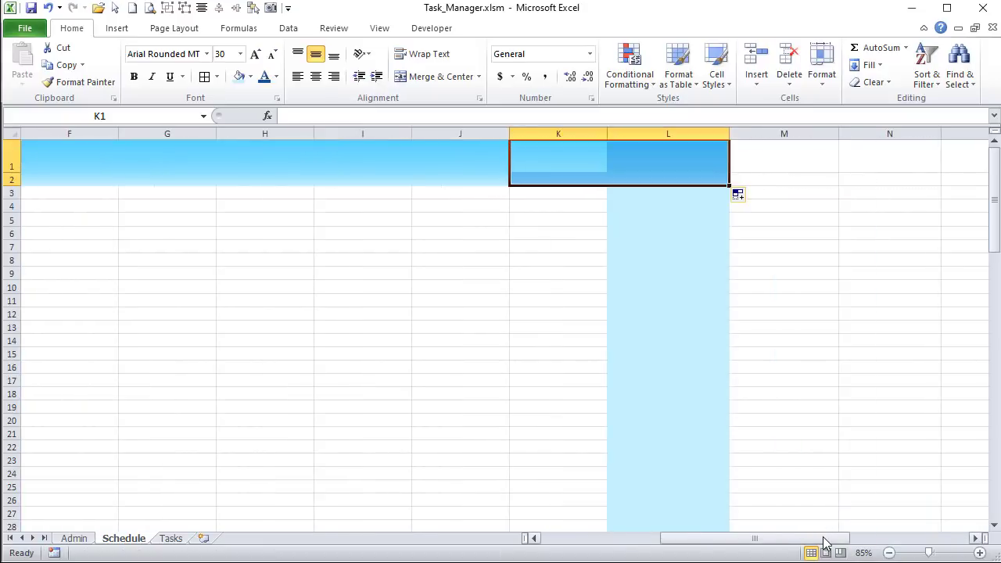
- Merge and center the TASK MANAGER title across C1:L1
drag(824, 541, 710, 539)
drag(144, 150, 715, 148)
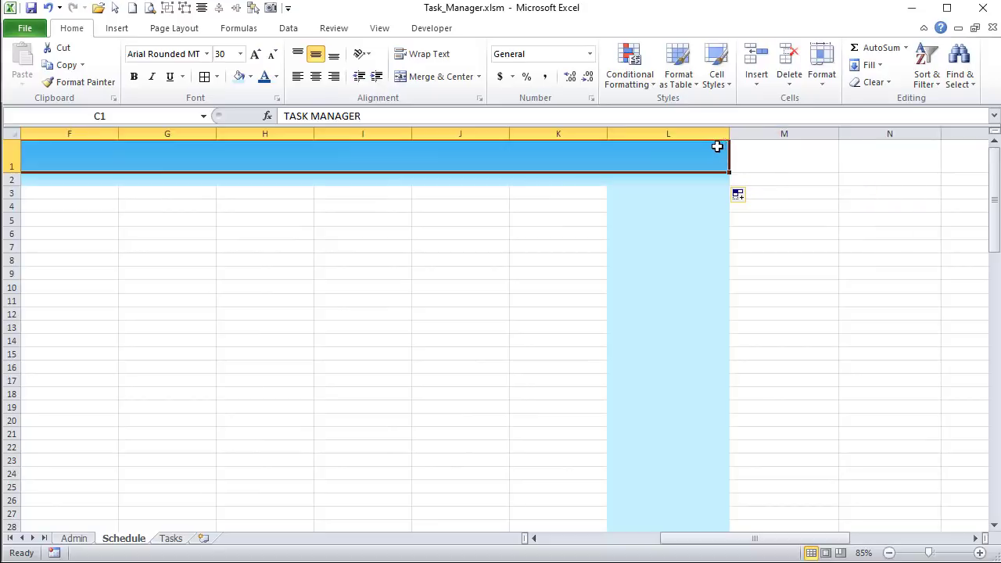
click(420, 79)
click(301, 190)
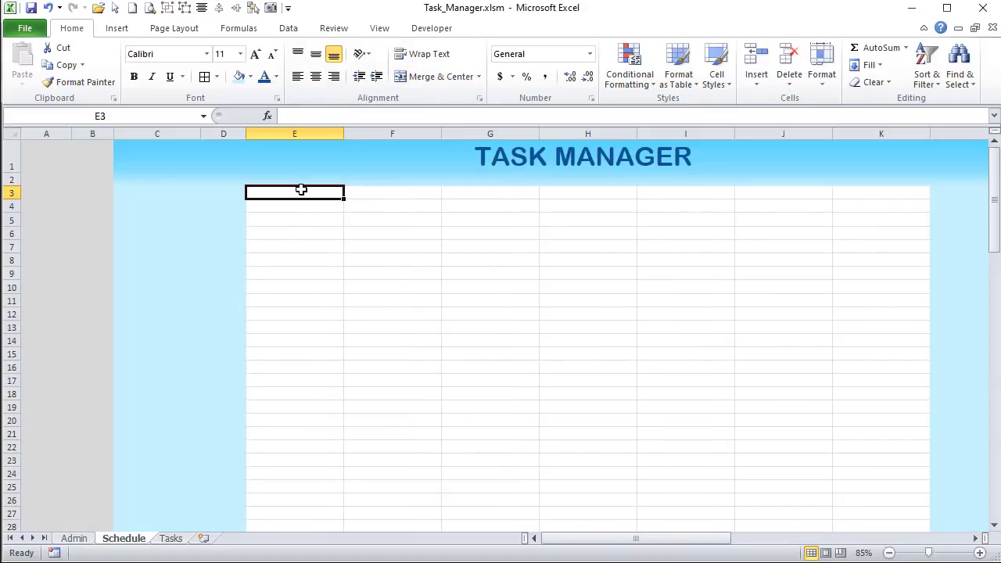
- Merge and center C3:C4 and enter DRAG HERE TO UNSCHEDULE as wrapped 12-point text
drag(160, 193, 167, 200)
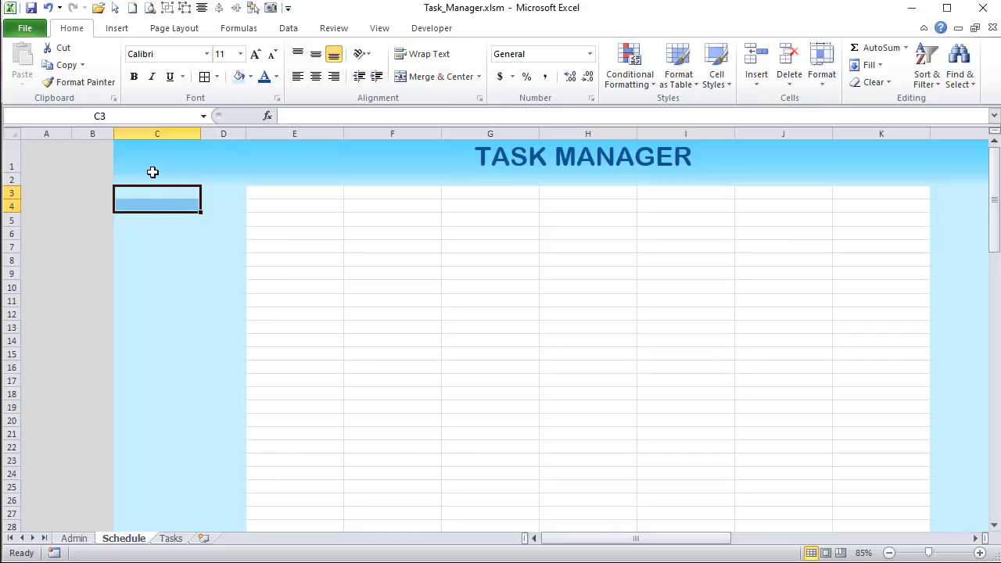
click(446, 78)
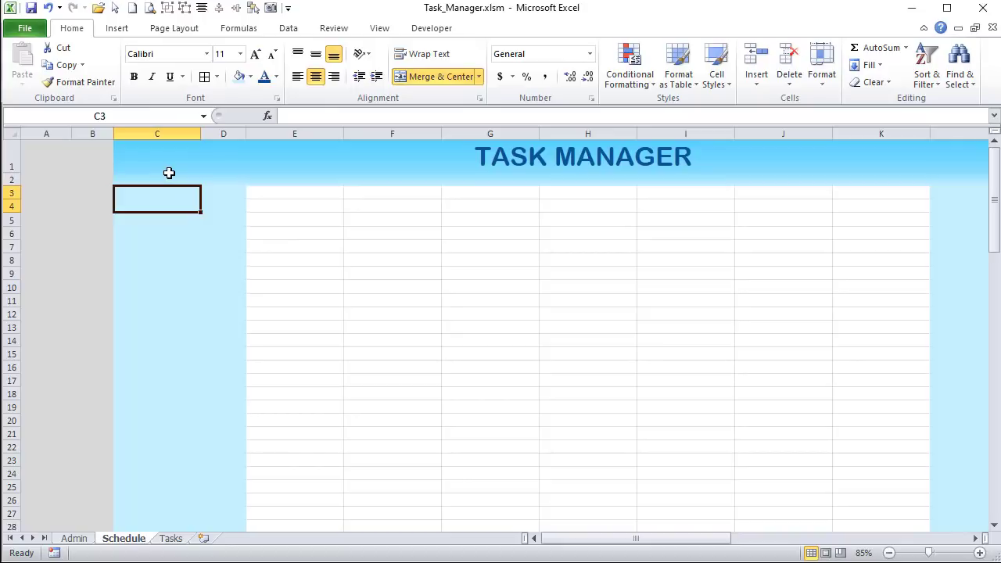
text(d)
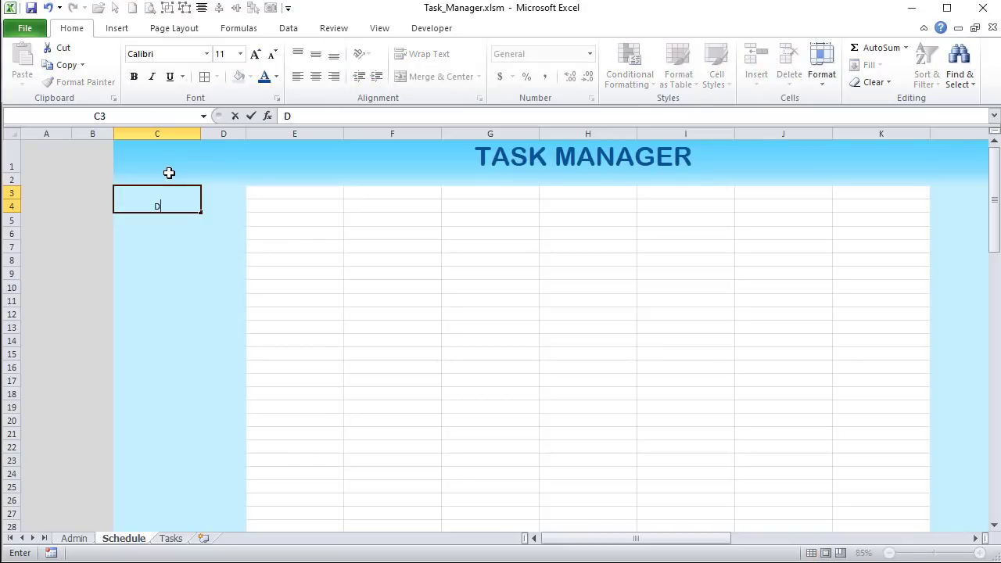
text(RAG)
key(BackSpace)
text(GE)
key(BackSpace)
text(HERE TO )
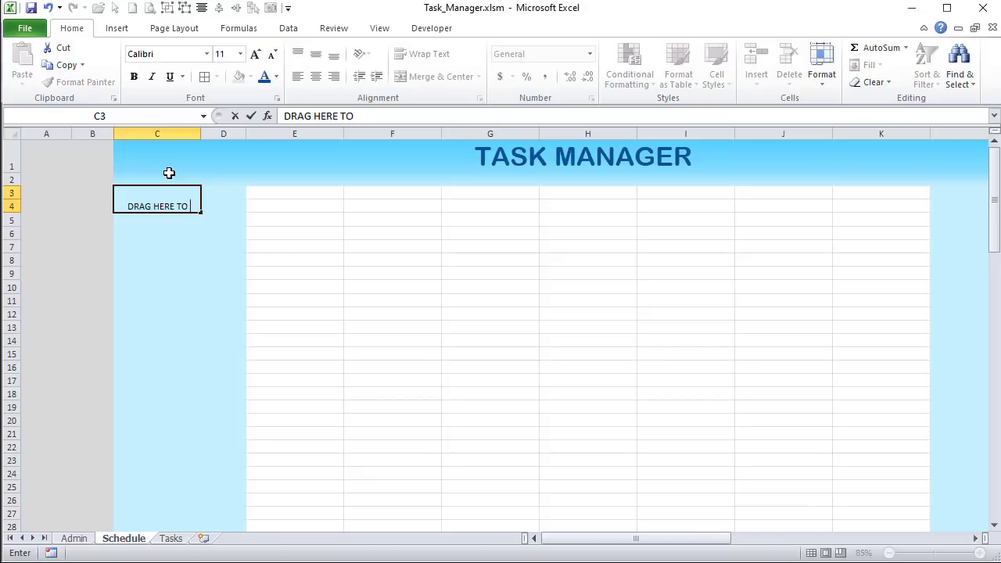
text(UNSCHEDULE)
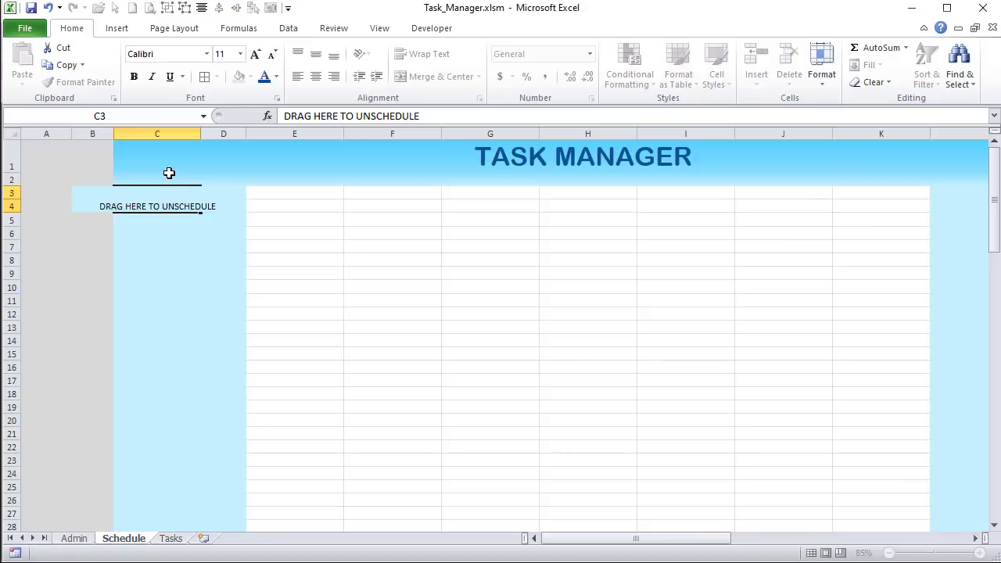
key(Return)
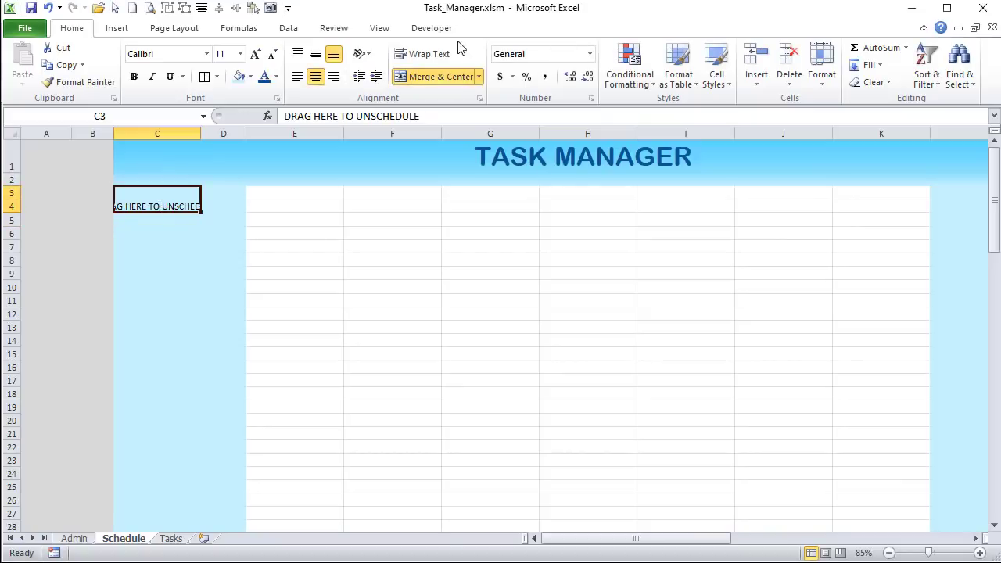
click(444, 54)
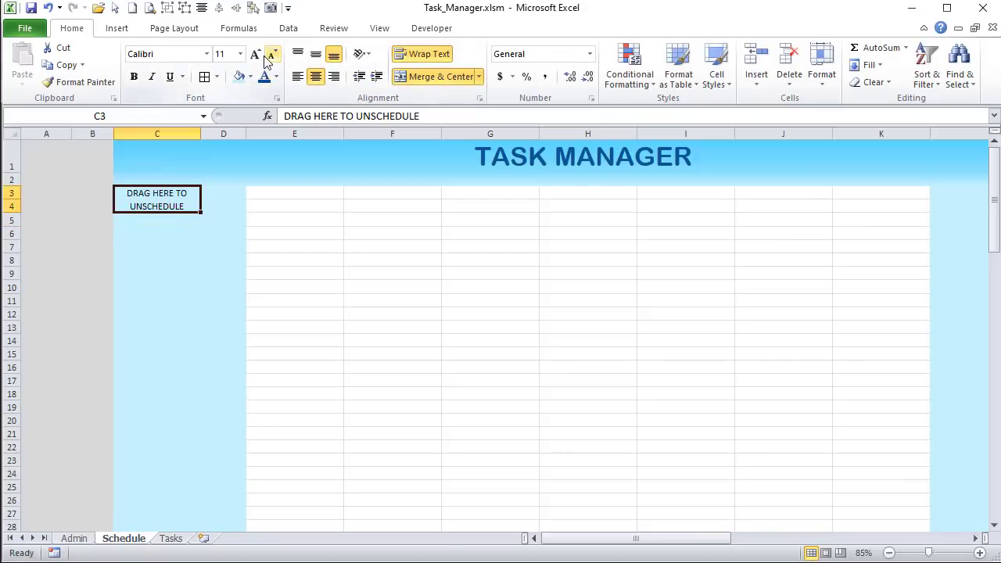
click(255, 53)
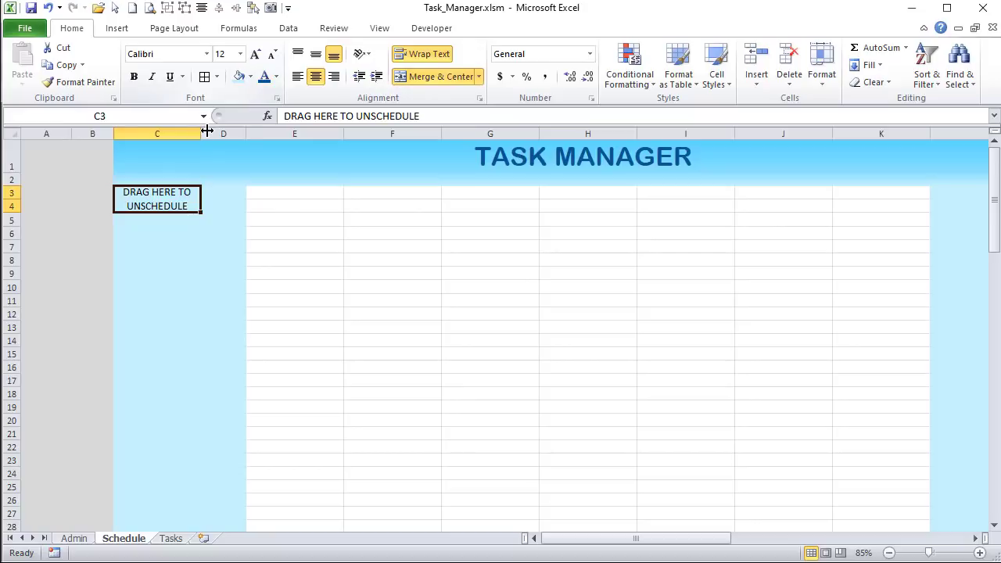
- Give the DRAG HERE TO UNSCHEDULE cell a yellow fill and a dark blue double-line outline border
right_click(157, 193)
click(59, 410)
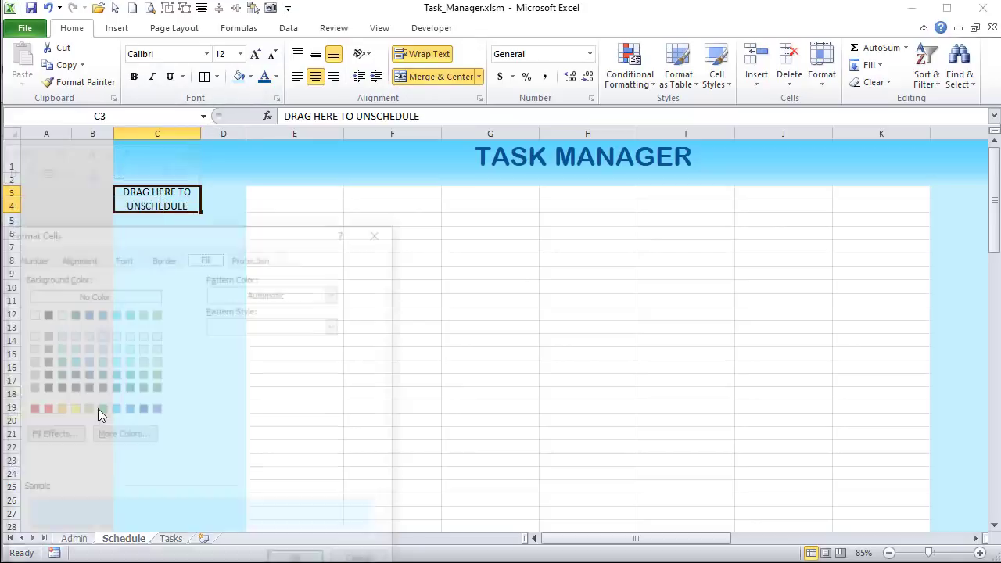
drag(235, 231, 616, 148)
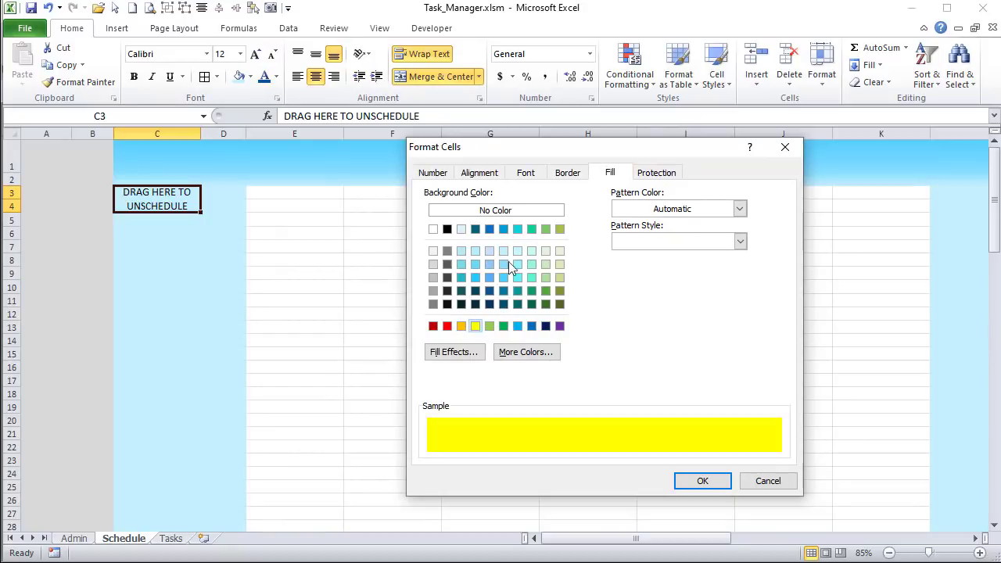
click(570, 172)
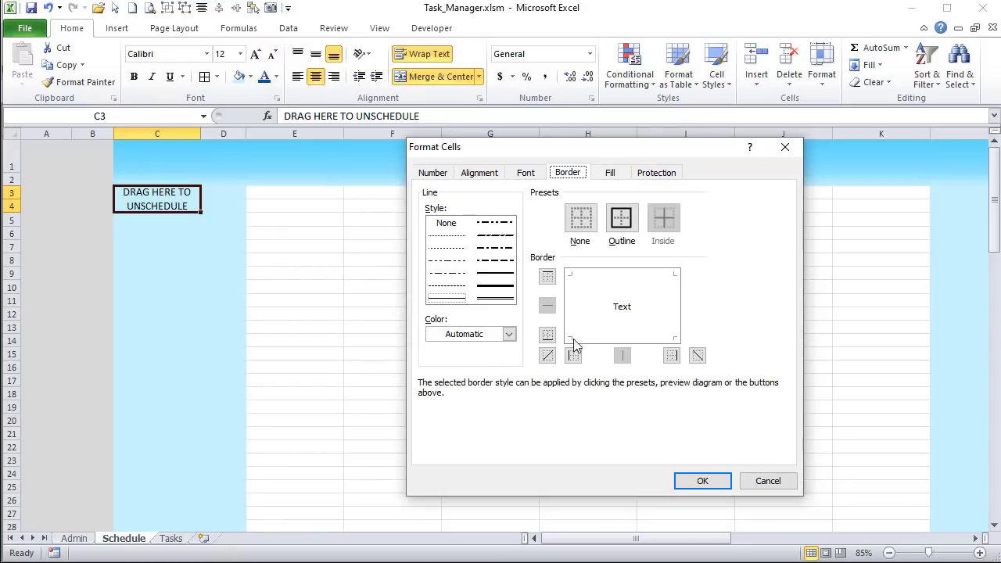
click(508, 331)
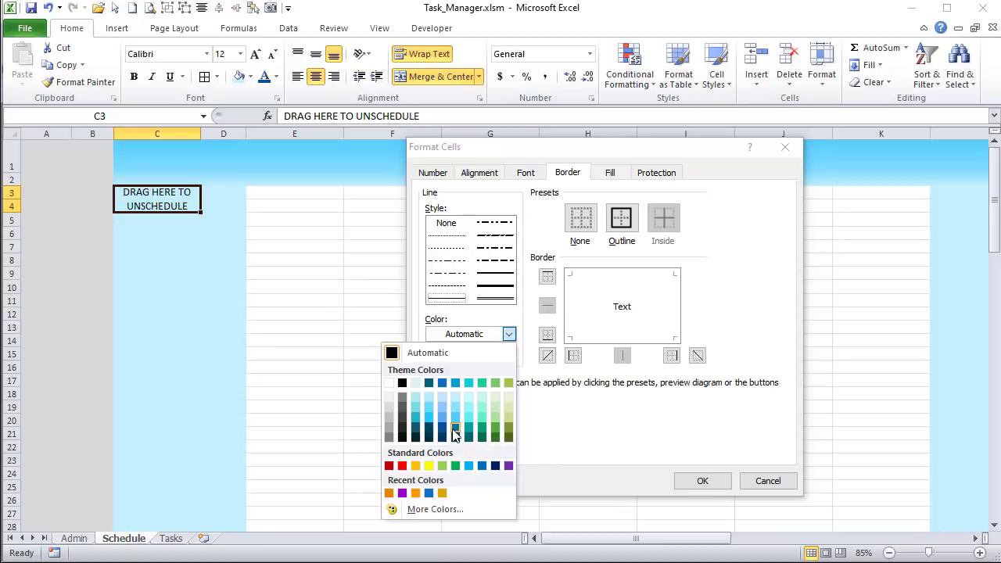
click(455, 432)
click(493, 298)
click(625, 222)
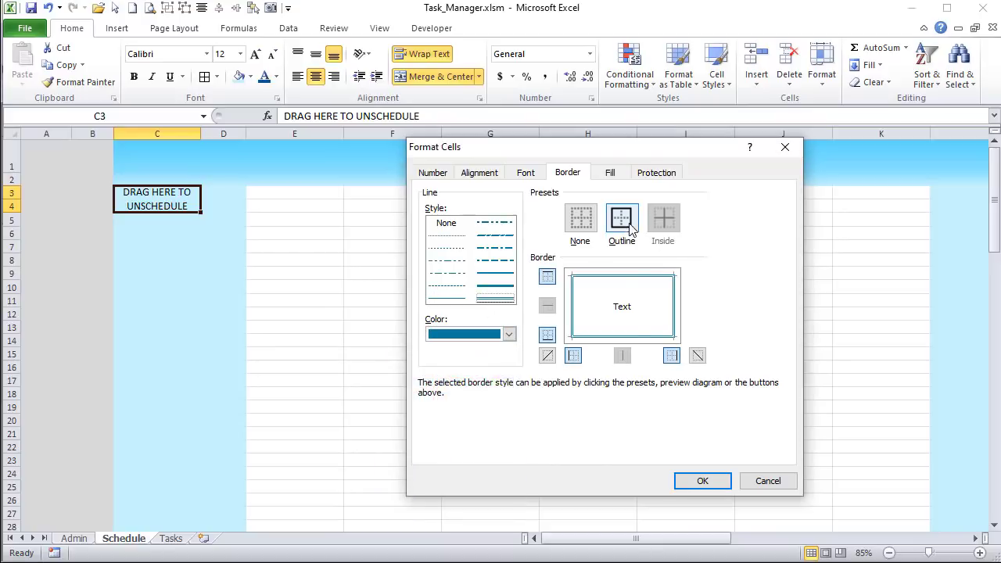
click(701, 480)
click(677, 314)
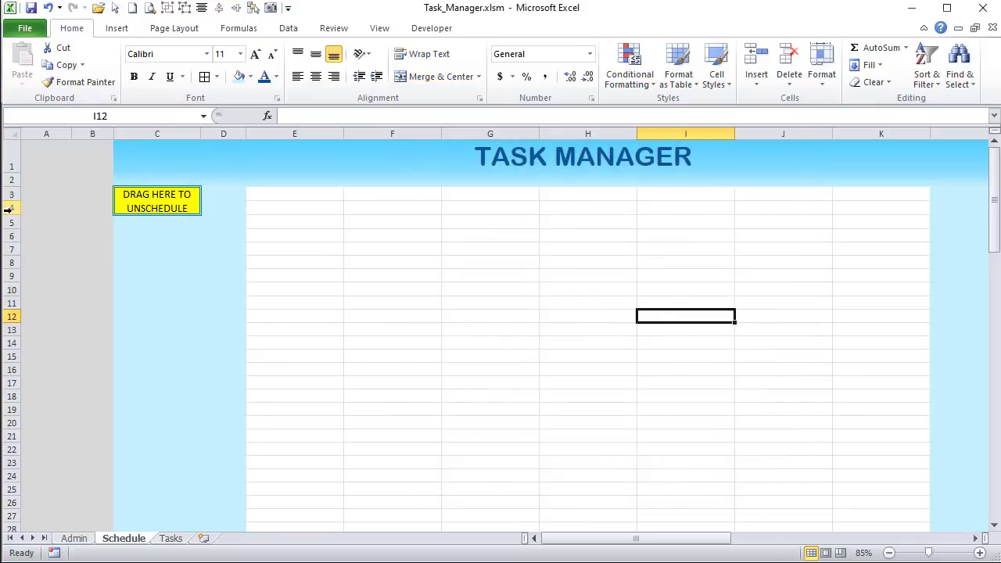
- Enter Sched. Time in D3, then merge and center D3:D4 with wrapped text
click(233, 194)
text(sCH)
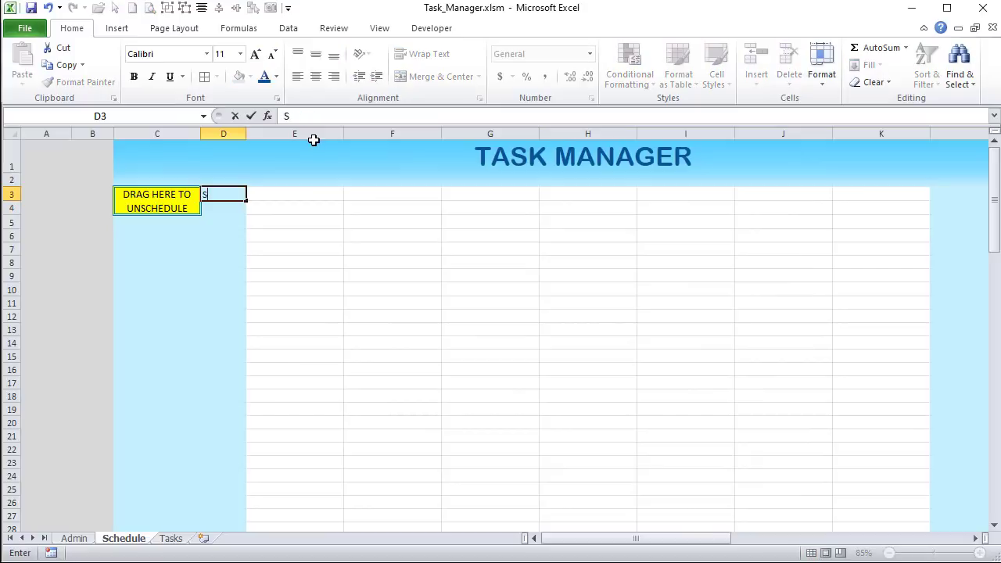
text(ed. Time)
key(Return)
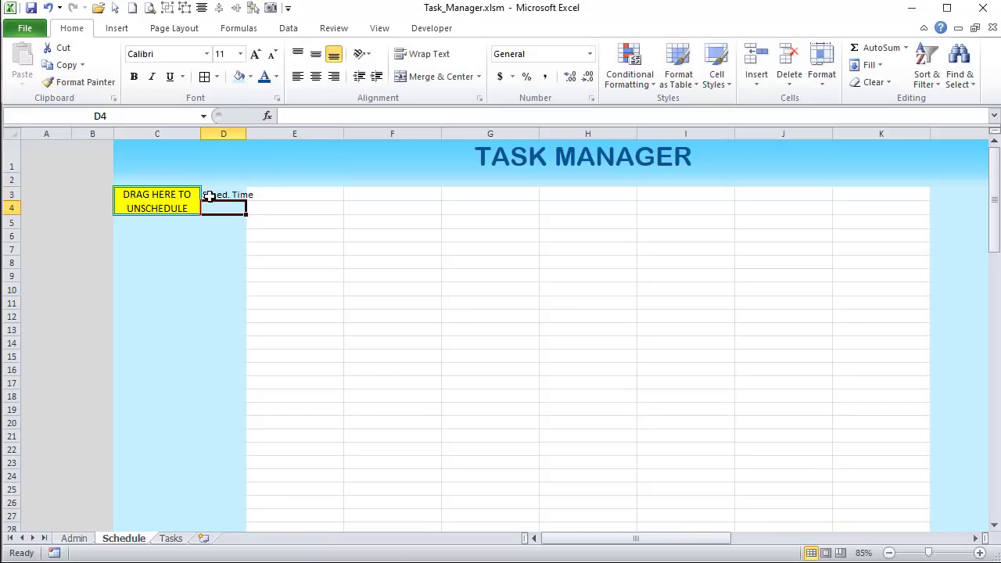
drag(208, 196, 223, 208)
click(437, 79)
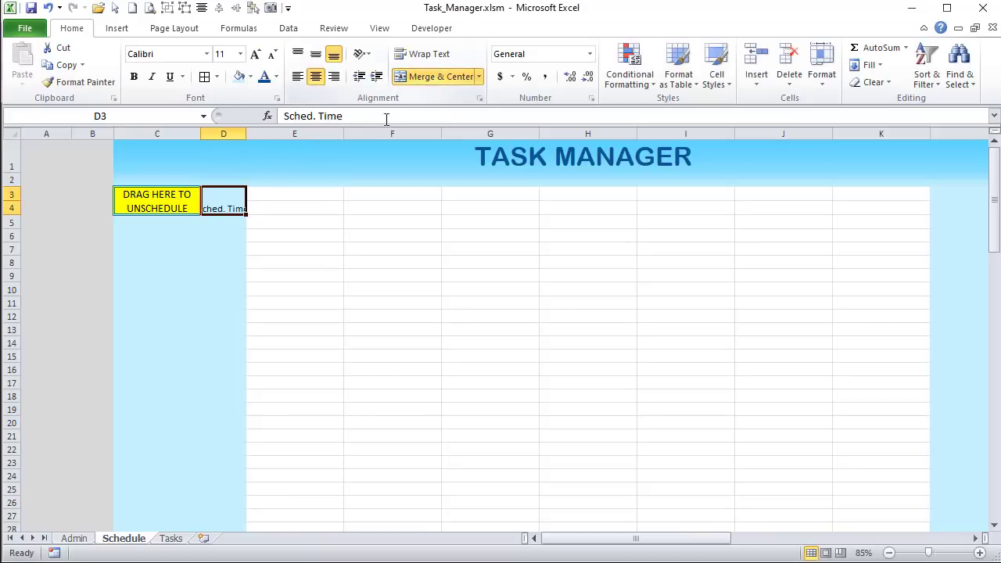
click(426, 54)
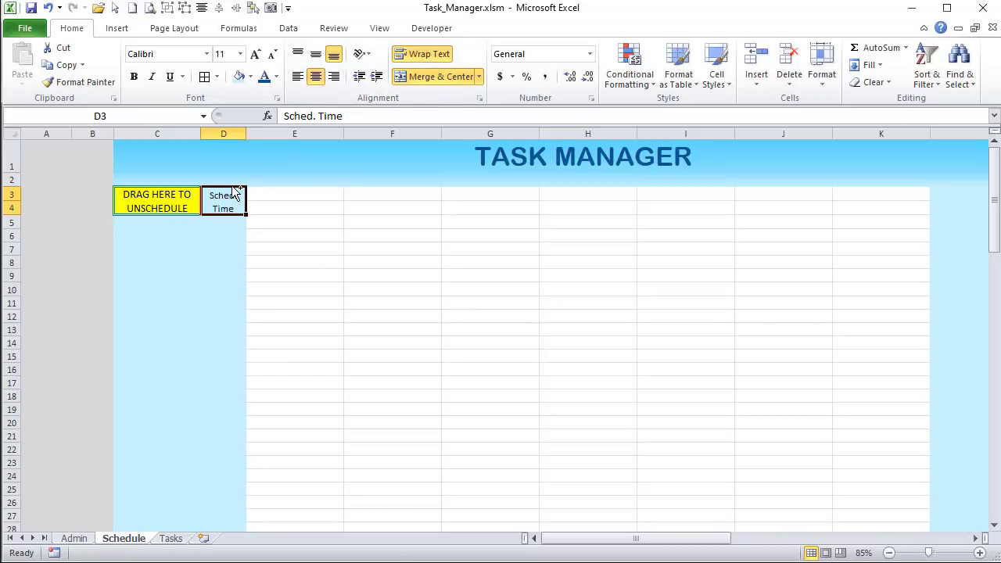
- Make the Sched. Time header bold and enter the date 12/30/2019 in E4
key(ctrl+b)
key(Tab)
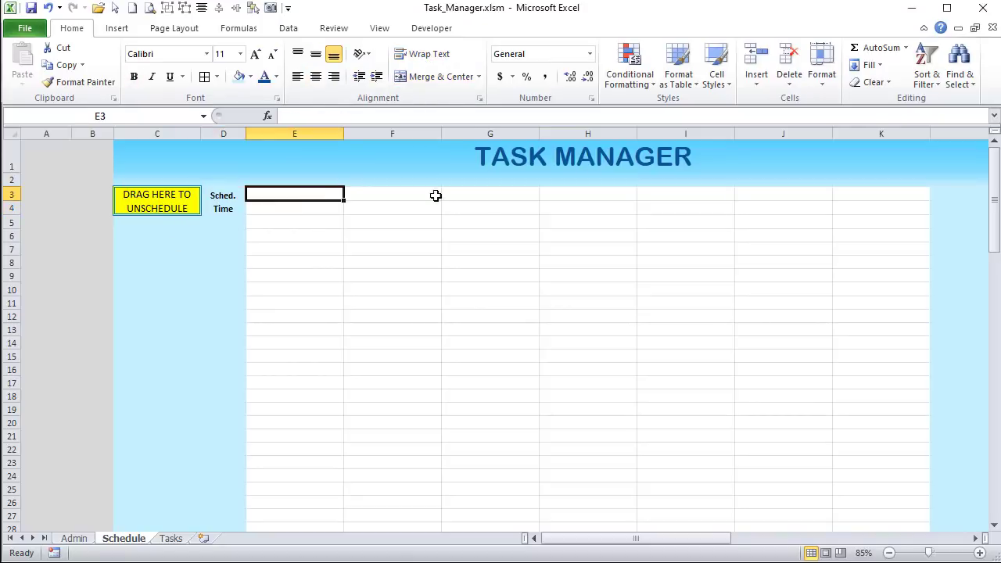
click(285, 210)
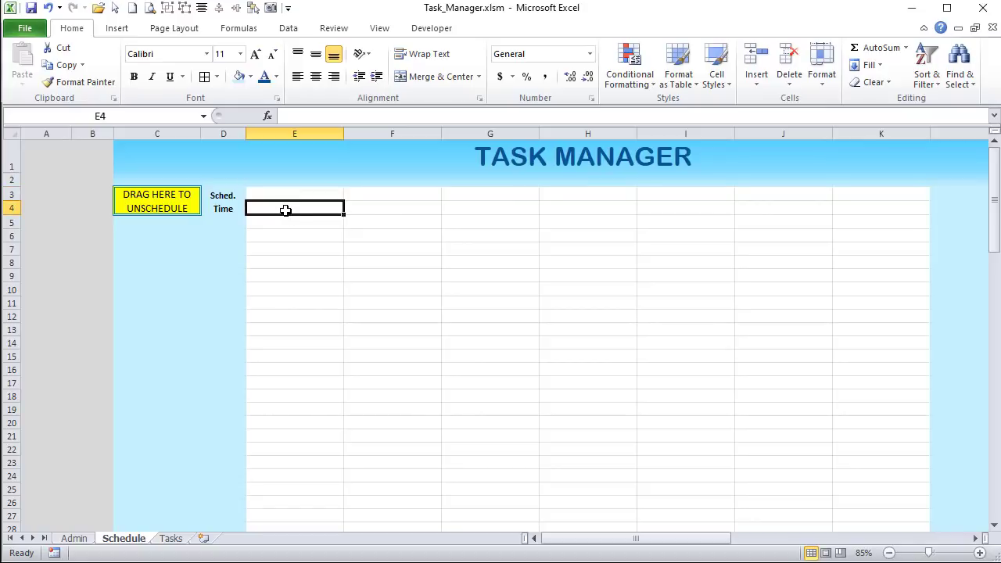
text(12/30/2019)
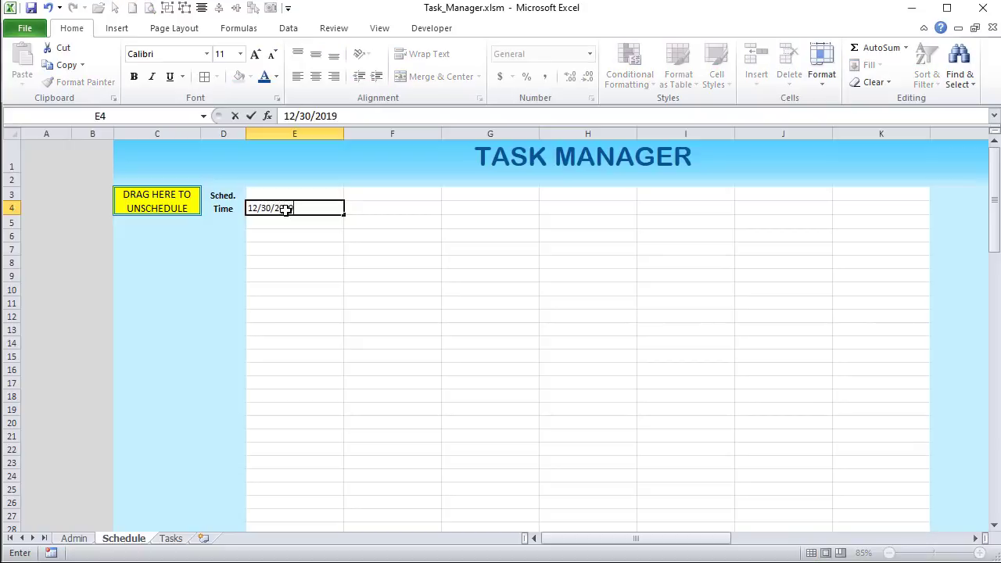
key(Return)
click(290, 206)
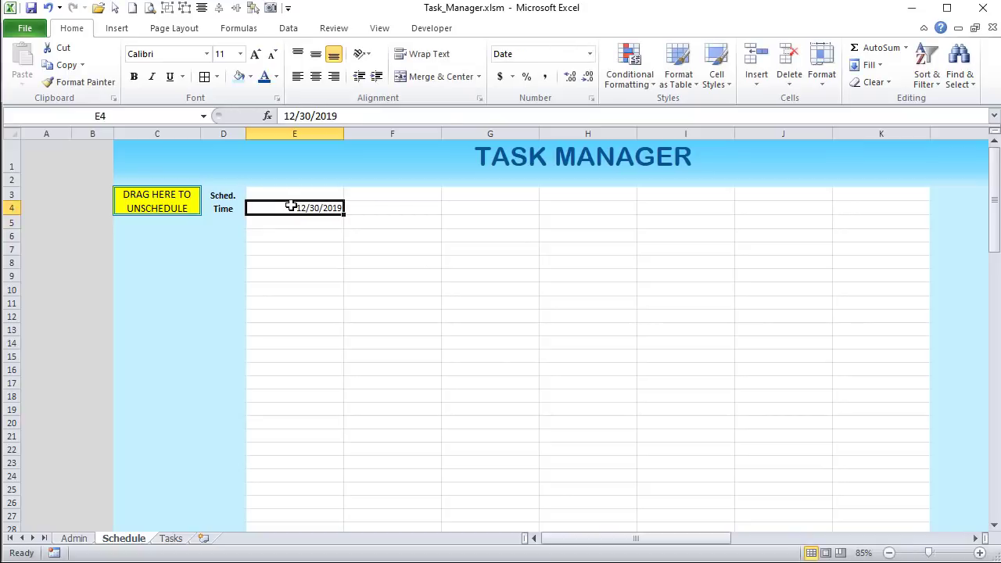
- Enter the formula =E4 in E3 to link it to the start date below
click(297, 191)
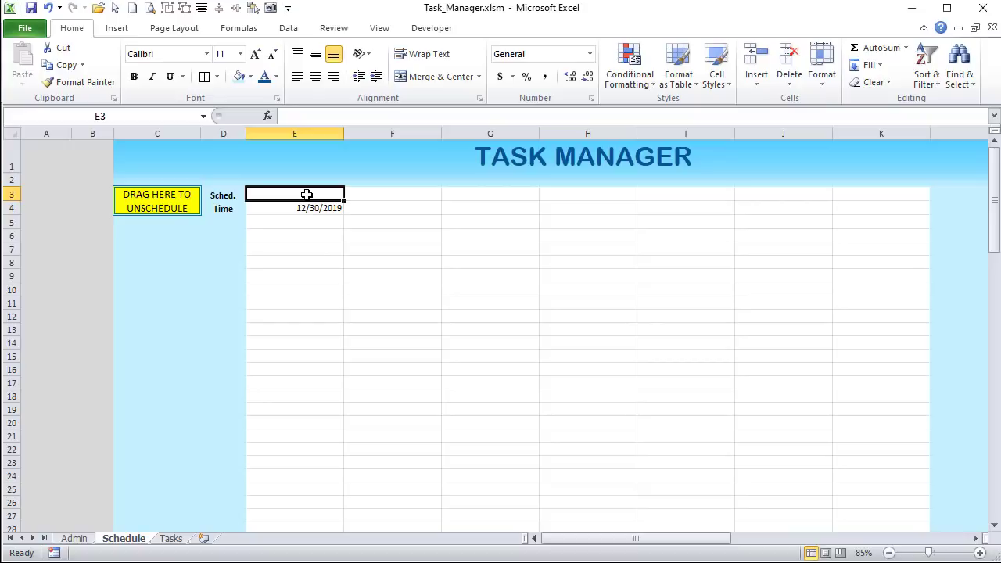
text(=)
click(310, 206)
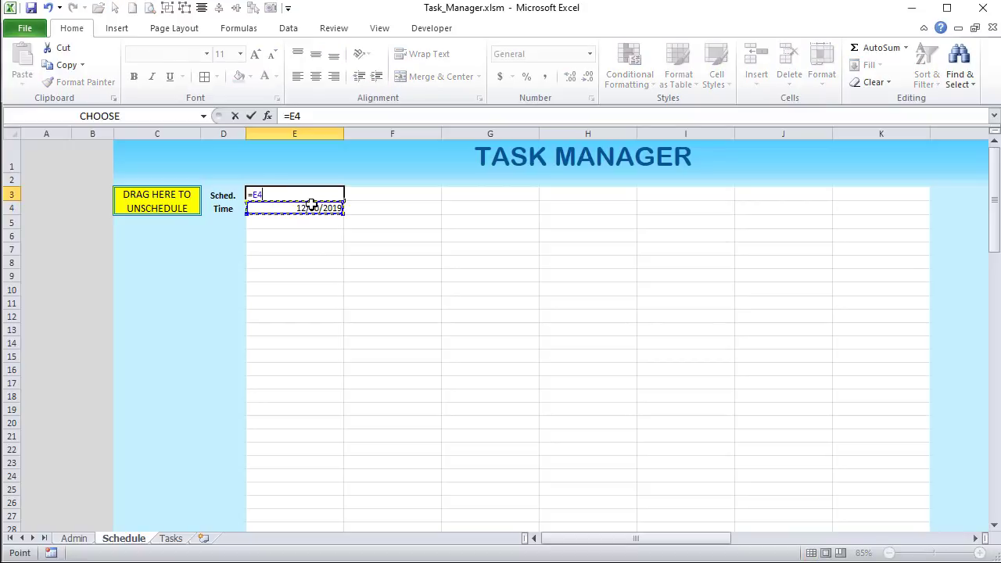
key(Return)
click(307, 194)
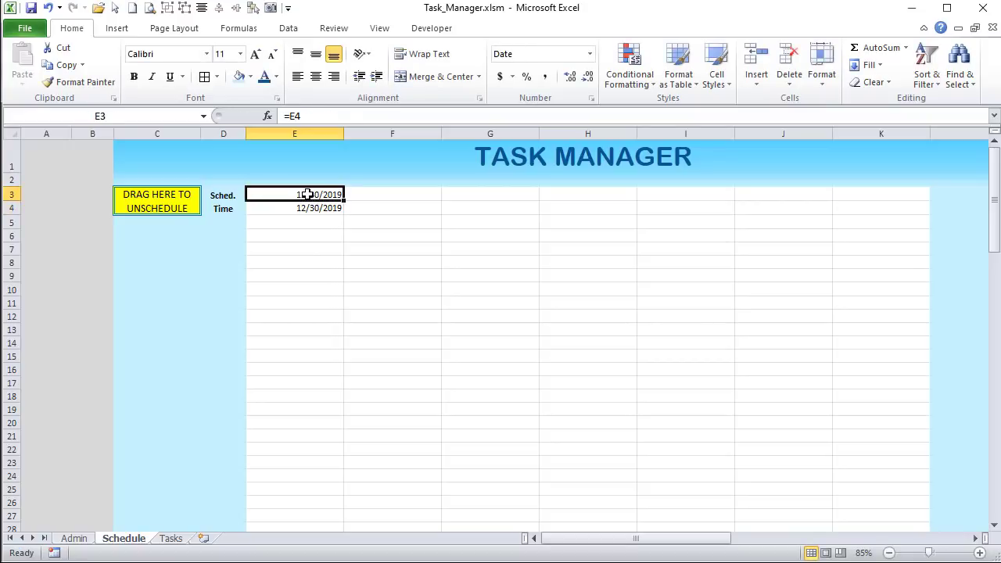
- Enter =E3+1 in F3 and fill the formula across to K3
click(354, 194)
text(=)
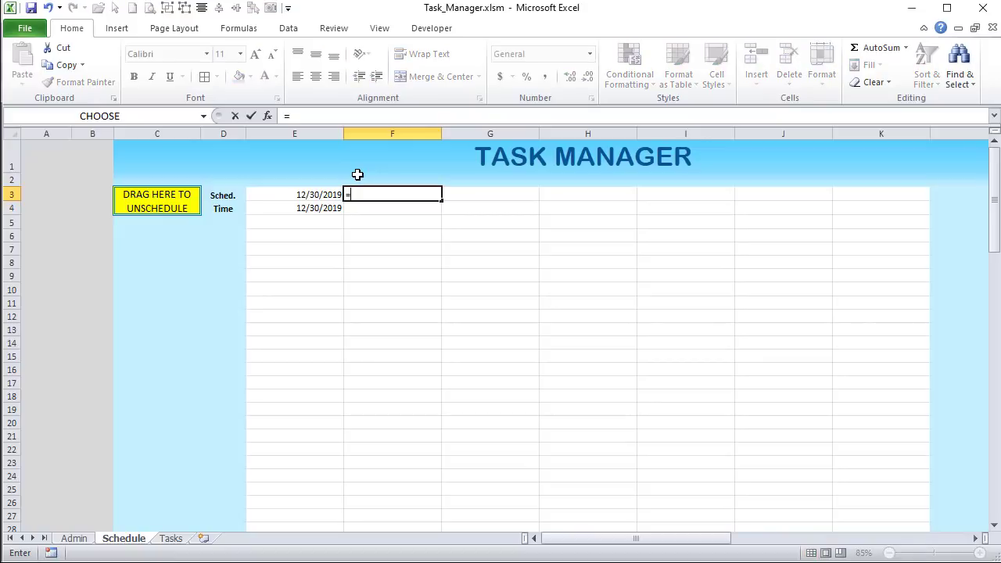
click(290, 193)
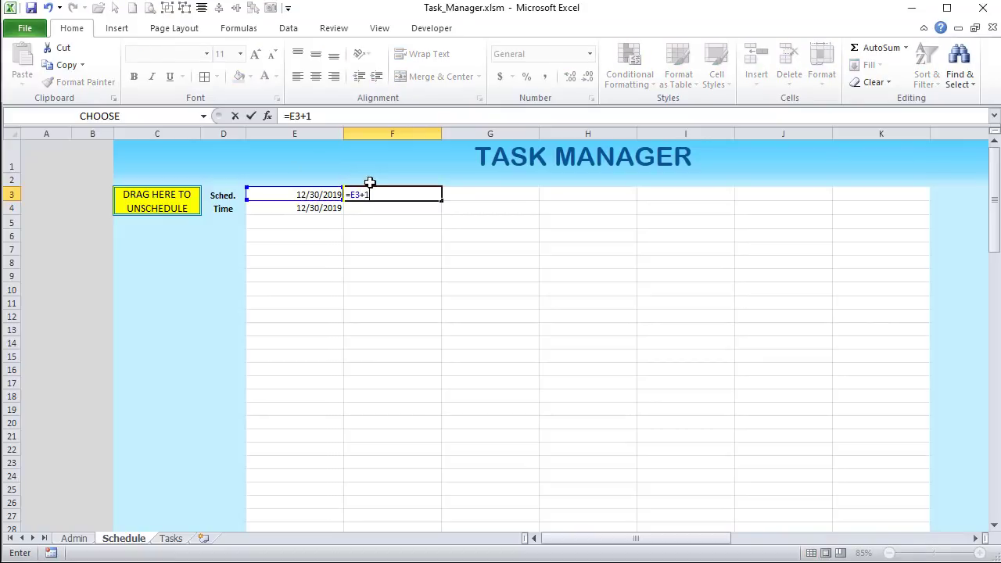
key(Return)
click(422, 194)
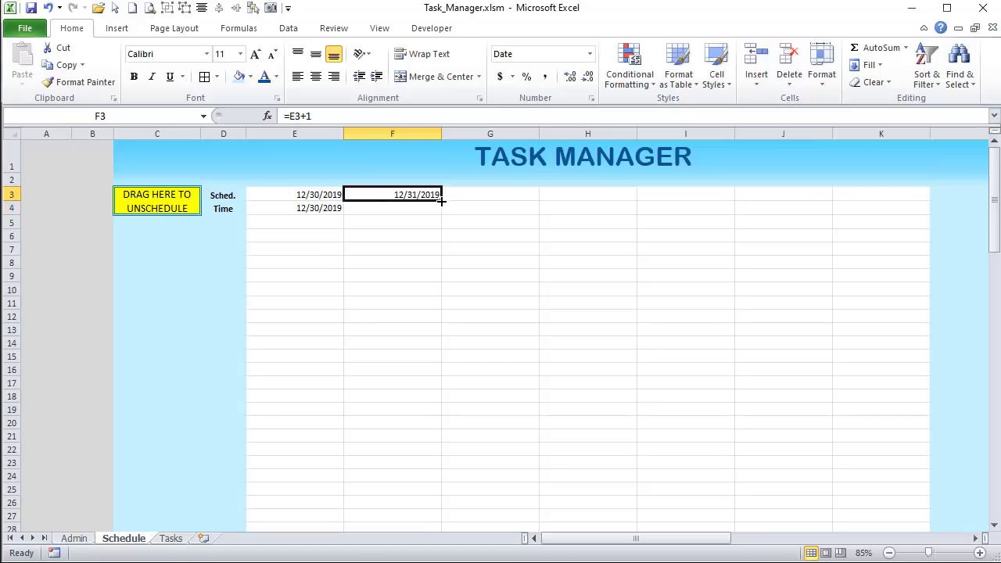
drag(441, 201, 926, 201)
- Enter =E4+1 in F4 and fill the formula across to K4
click(325, 208)
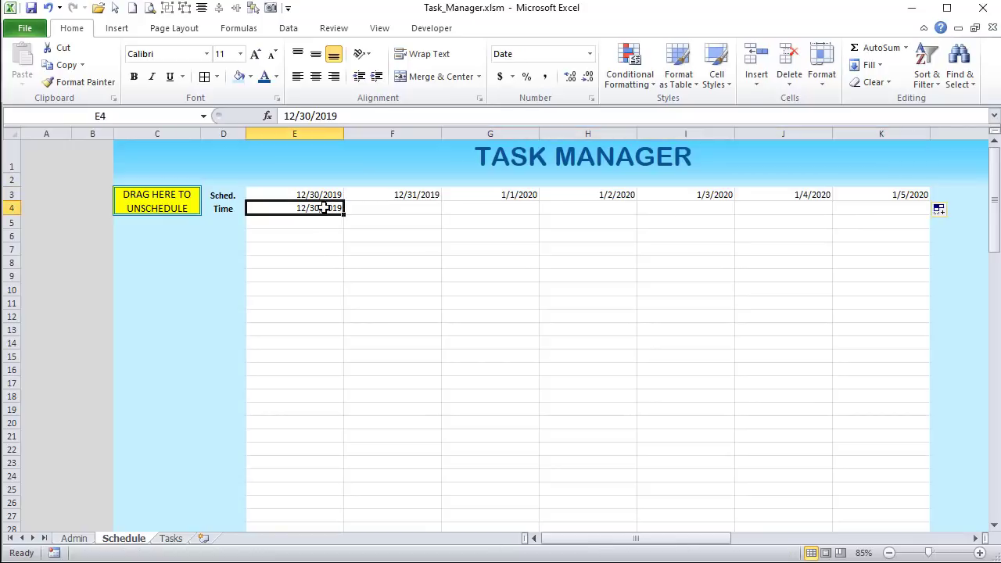
click(391, 210)
text(=)
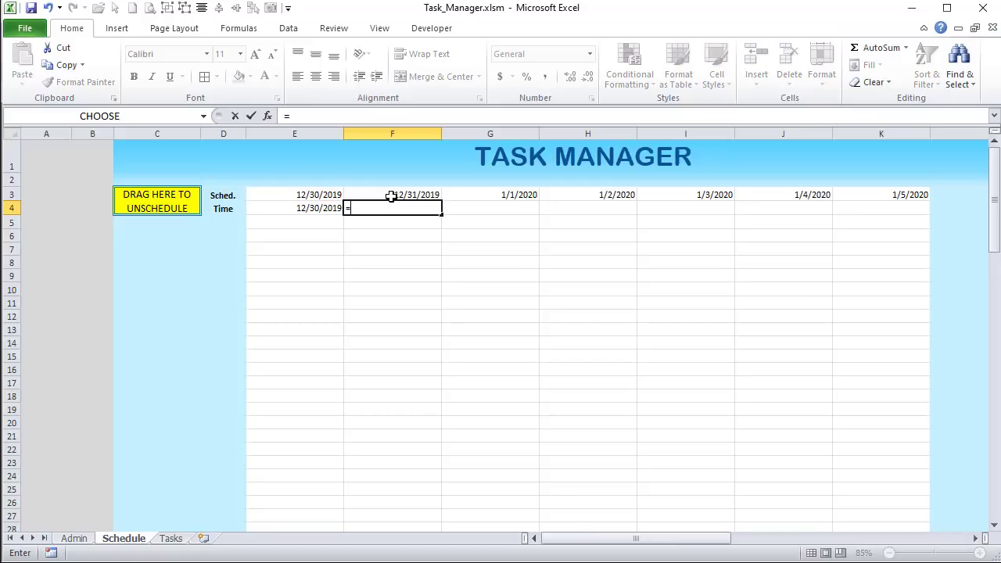
click(321, 212)
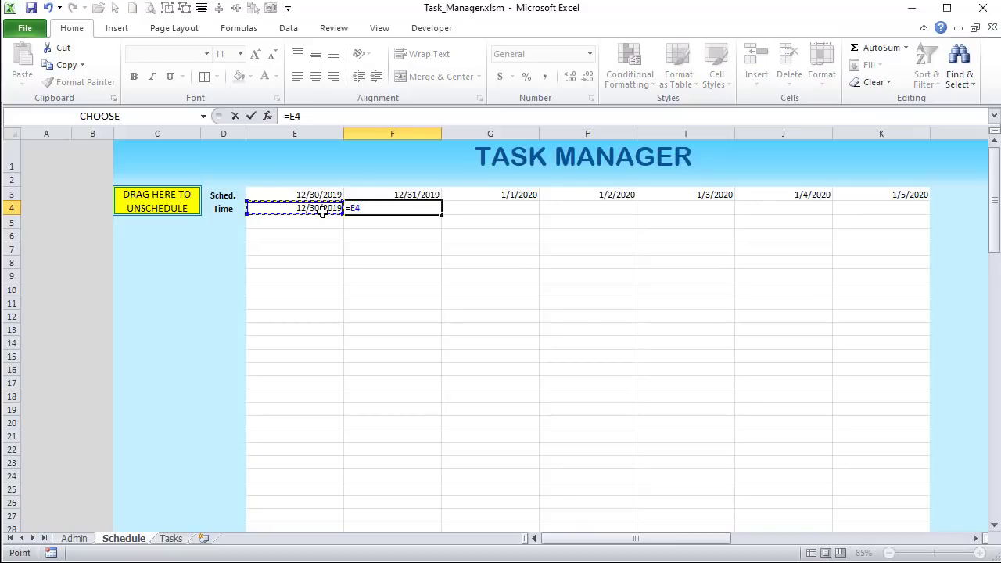
text(+1)
key(Return)
click(372, 207)
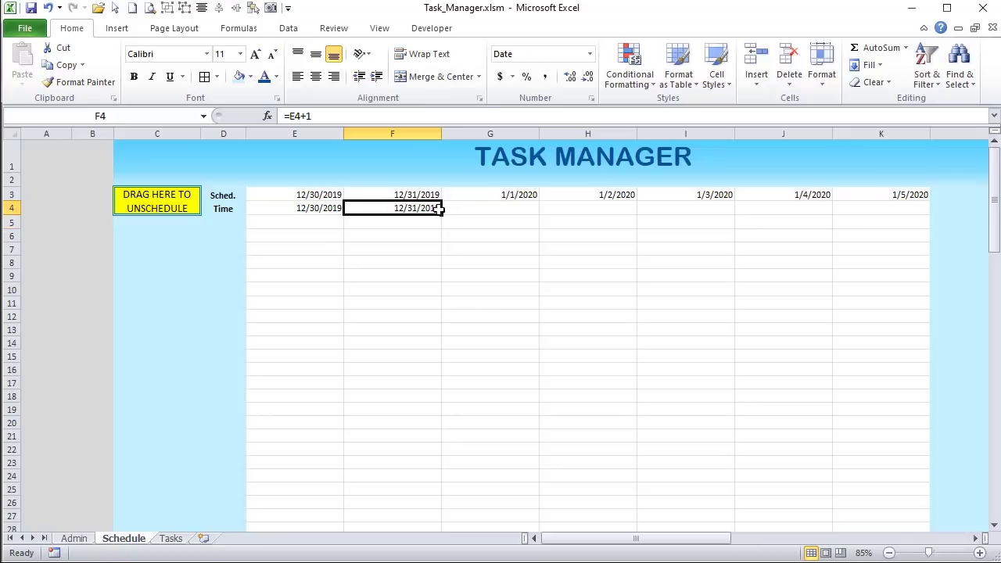
drag(441, 214, 930, 211)
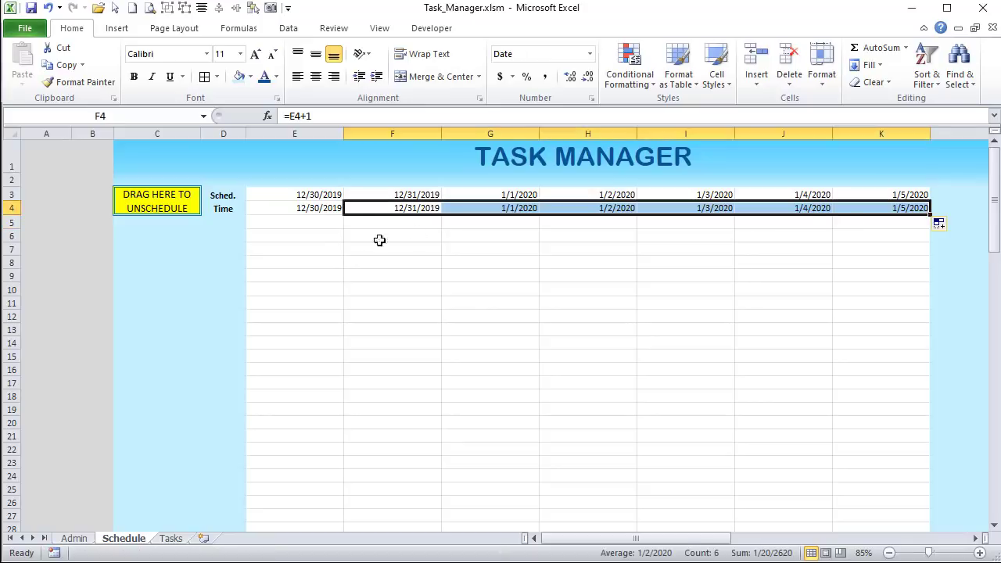
- Apply the custom number format mmmm dd, yyyy to the dates in E4:K4 and center them
click(289, 207)
drag(288, 207, 870, 206)
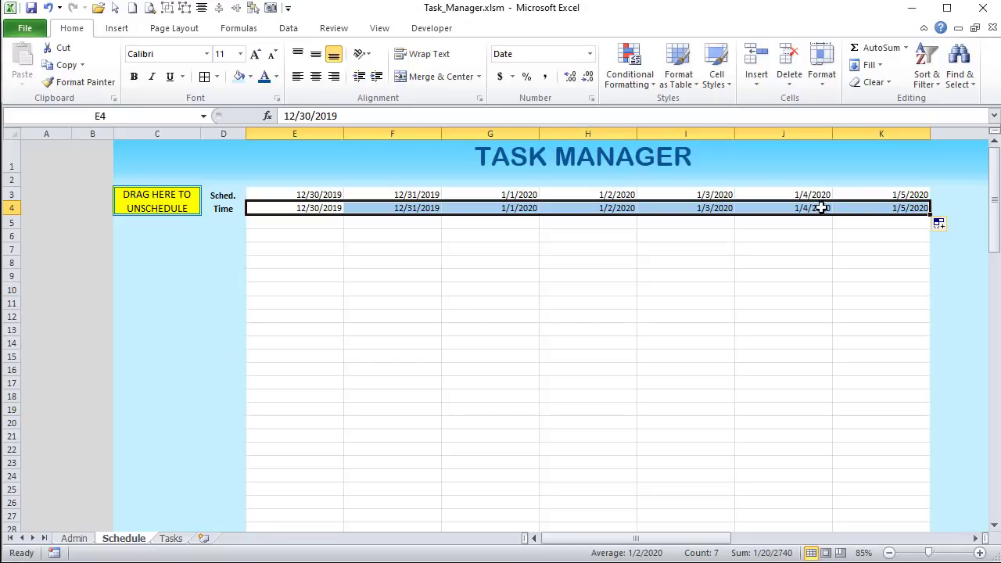
click(589, 54)
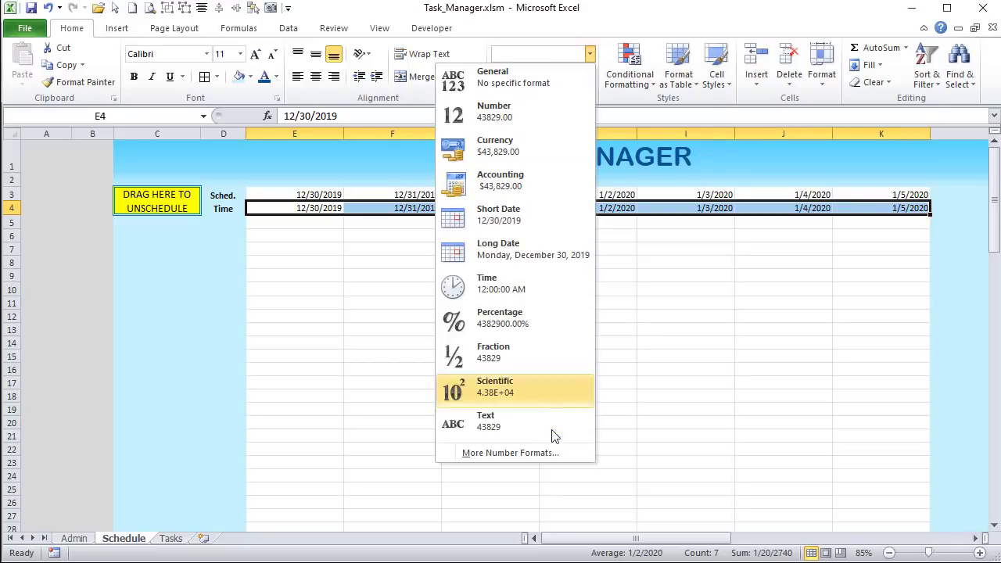
click(550, 452)
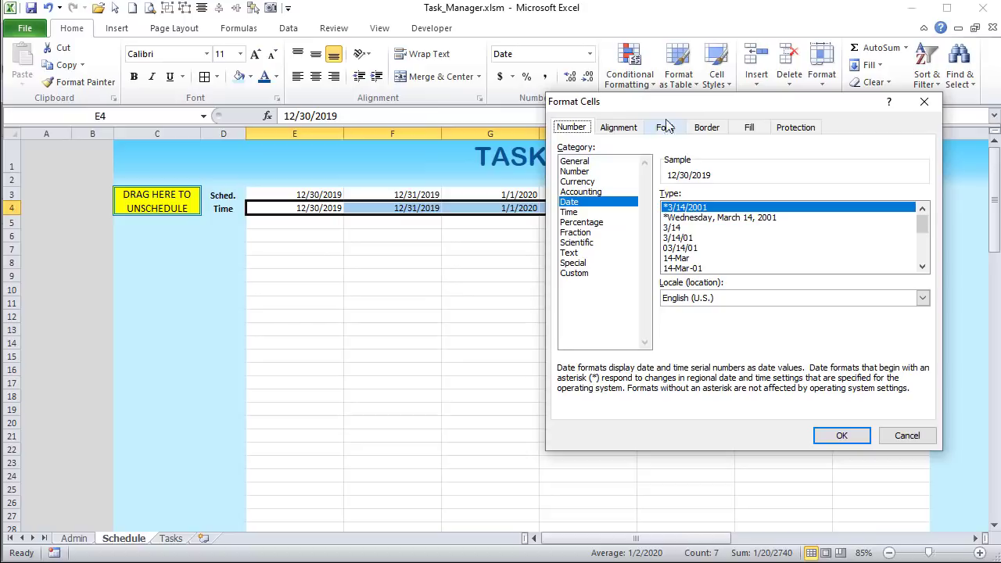
drag(680, 102, 649, 93)
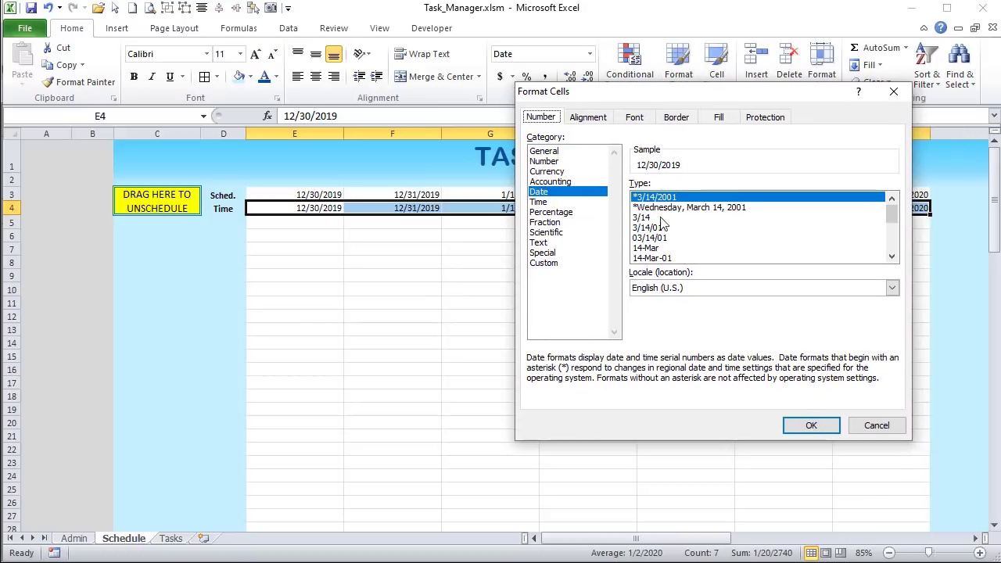
click(662, 208)
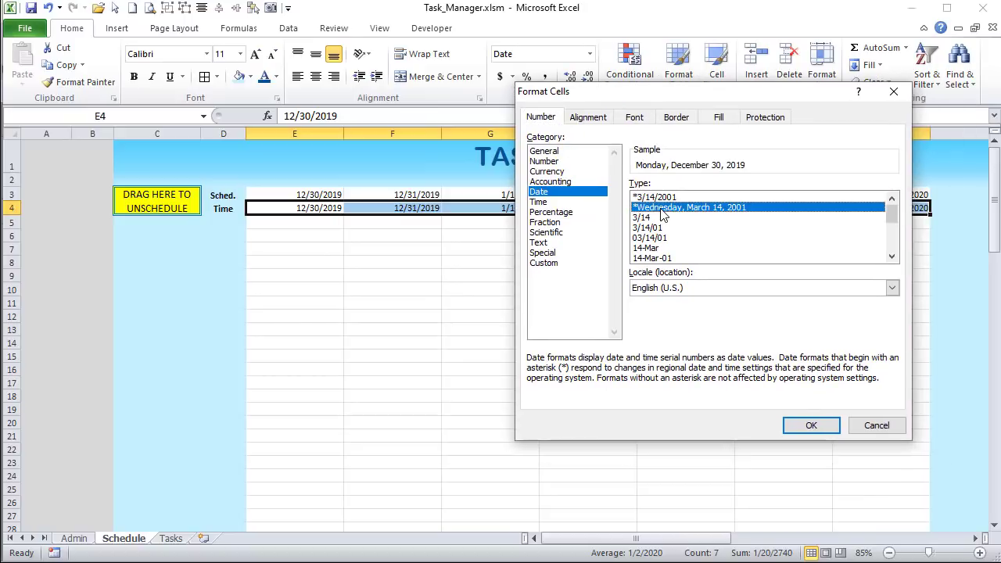
click(545, 264)
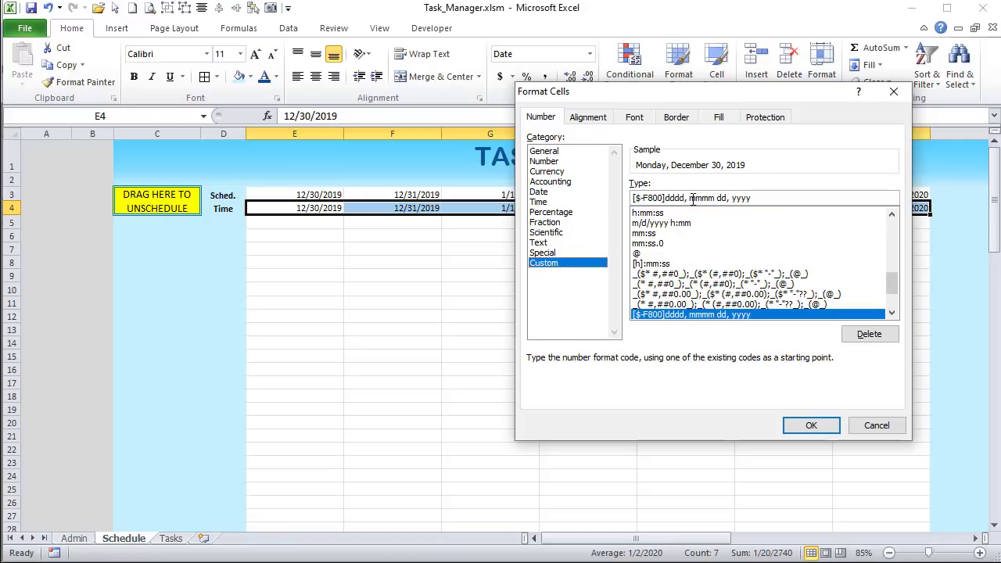
drag(690, 200, 609, 197)
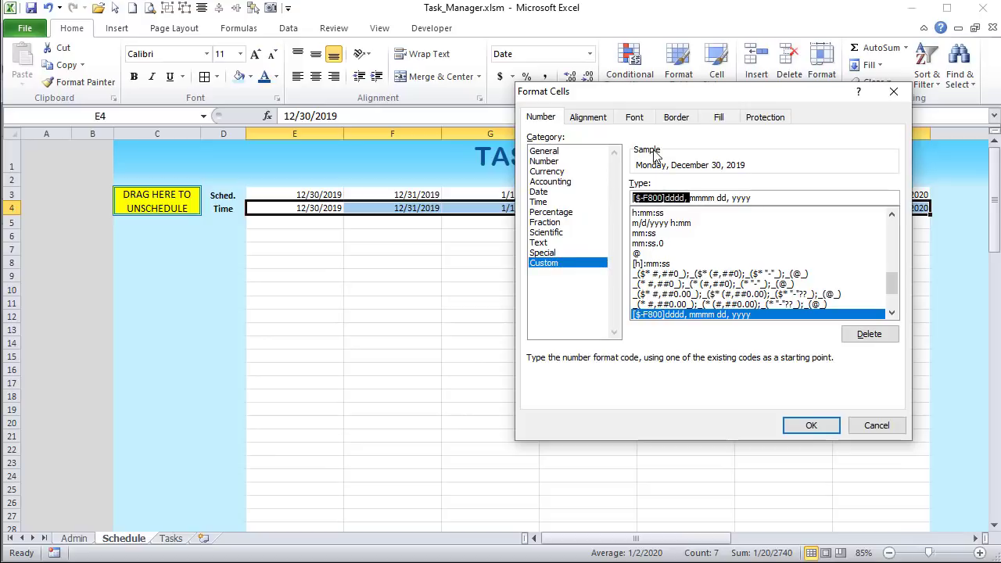
key(Delete)
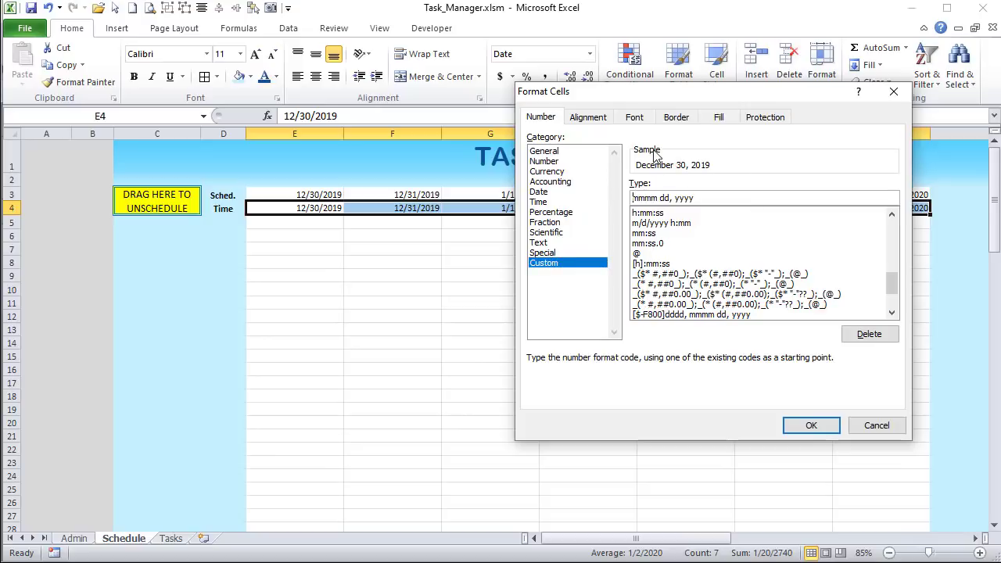
click(831, 429)
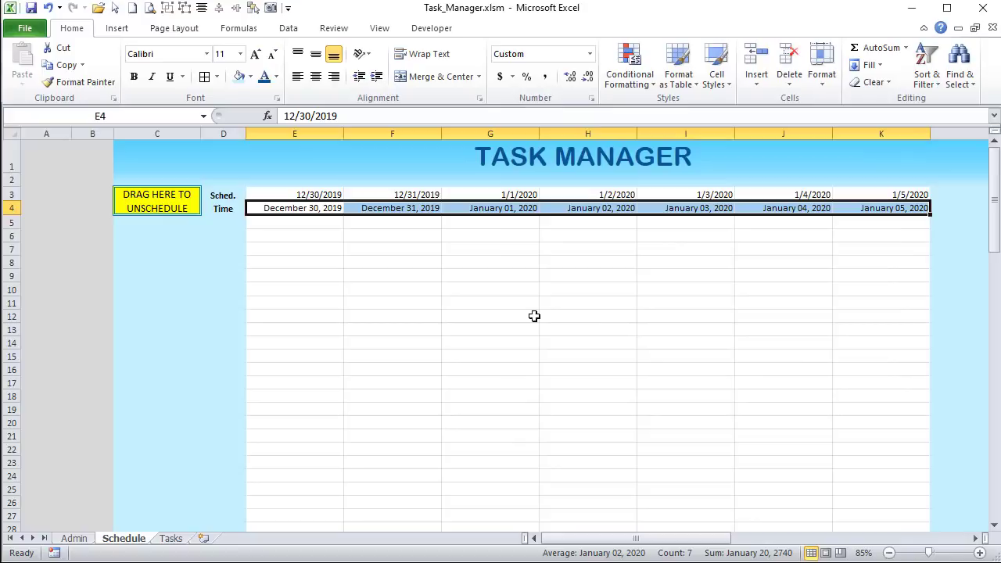
click(315, 76)
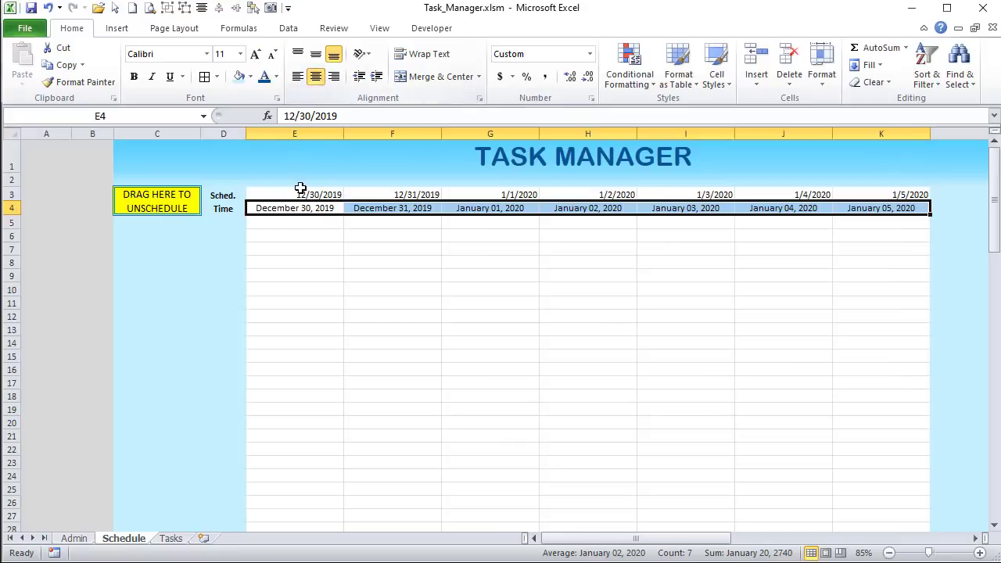
- Center E3:K3 and apply the custom number format dddd to show weekday names
drag(300, 194, 911, 194)
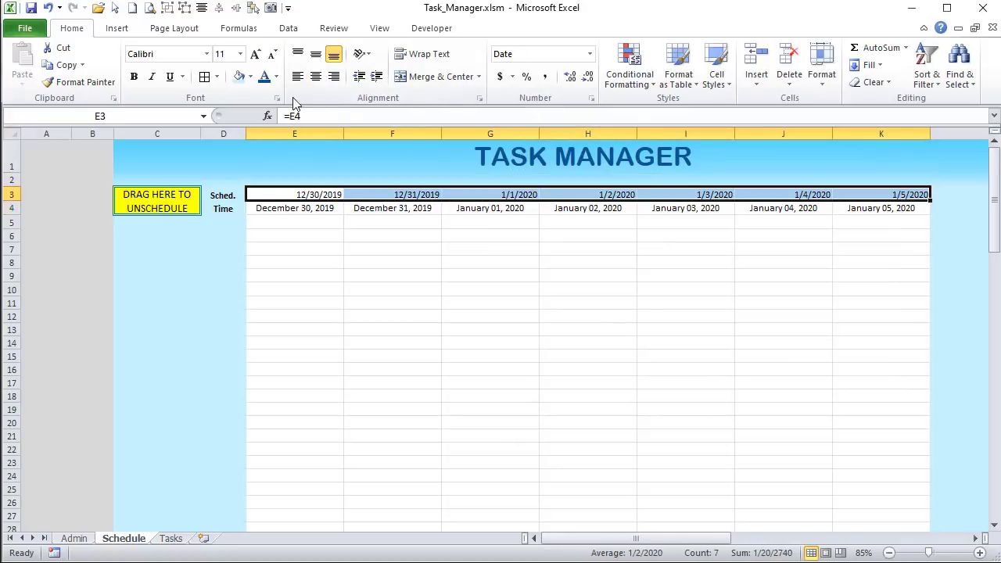
click(315, 76)
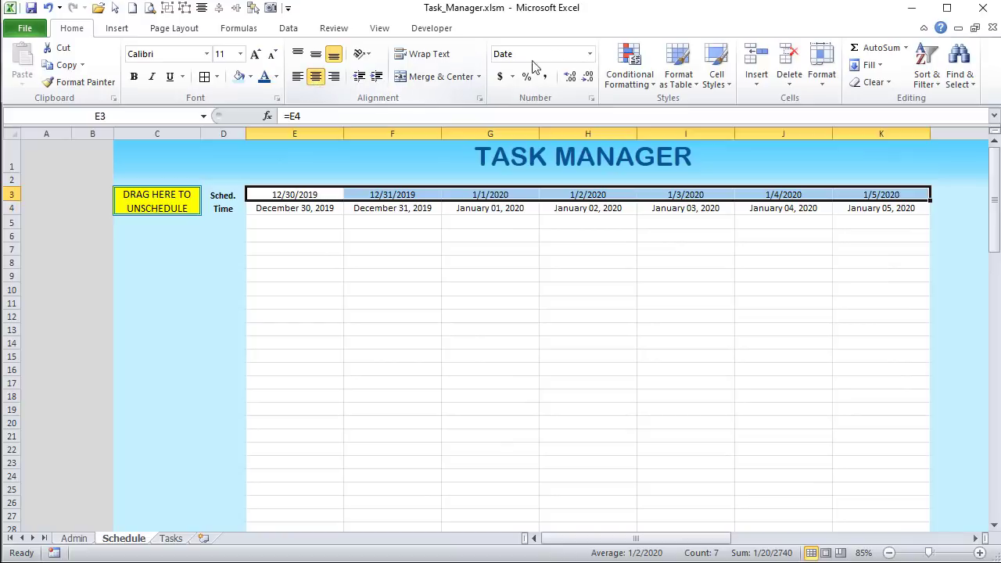
click(590, 53)
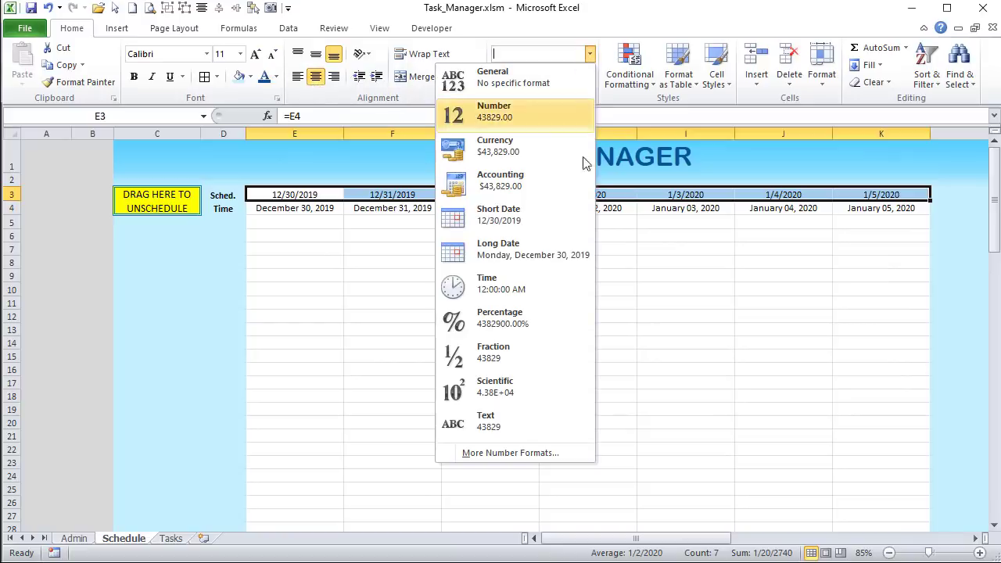
click(533, 452)
click(569, 263)
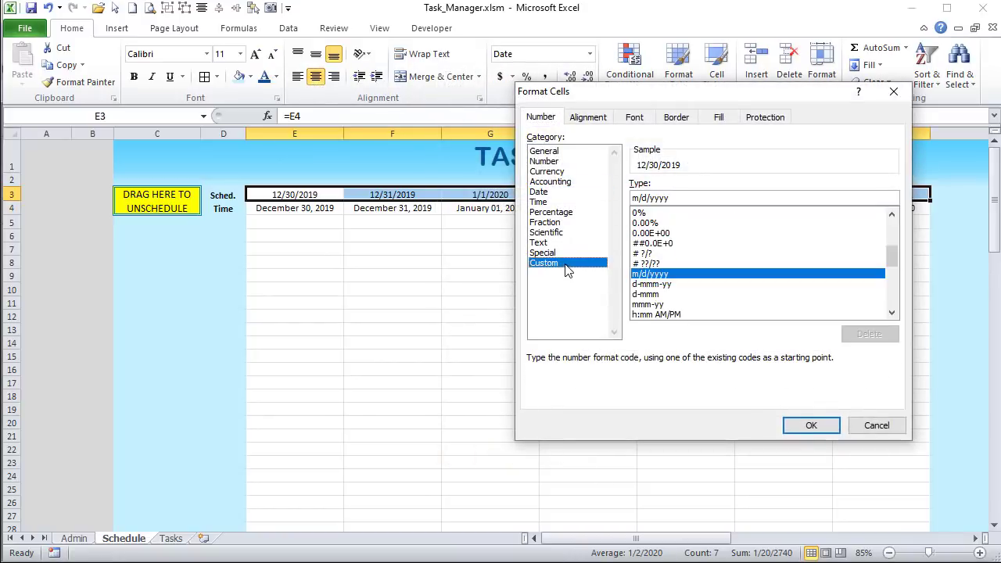
drag(690, 200, 545, 203)
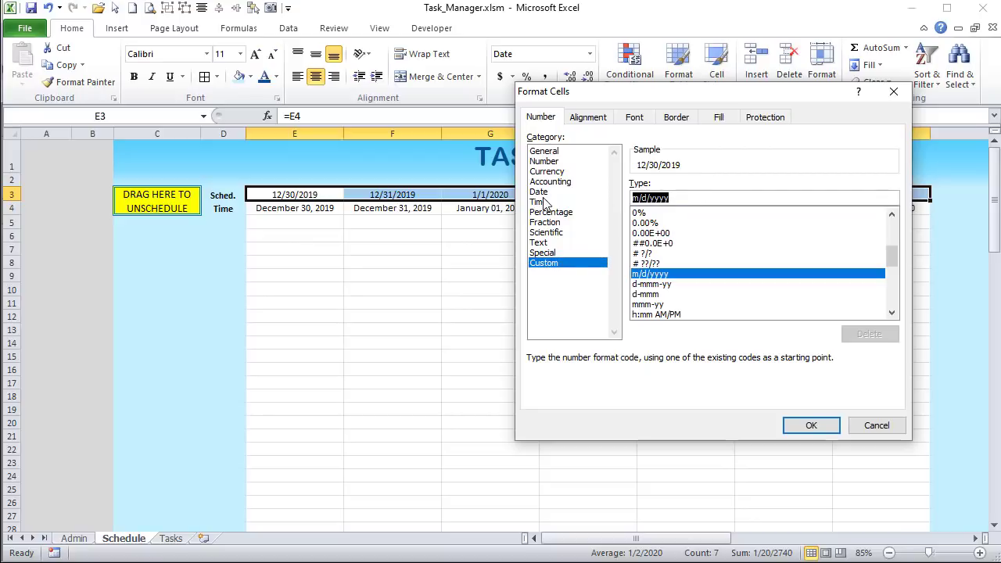
text(dddd)
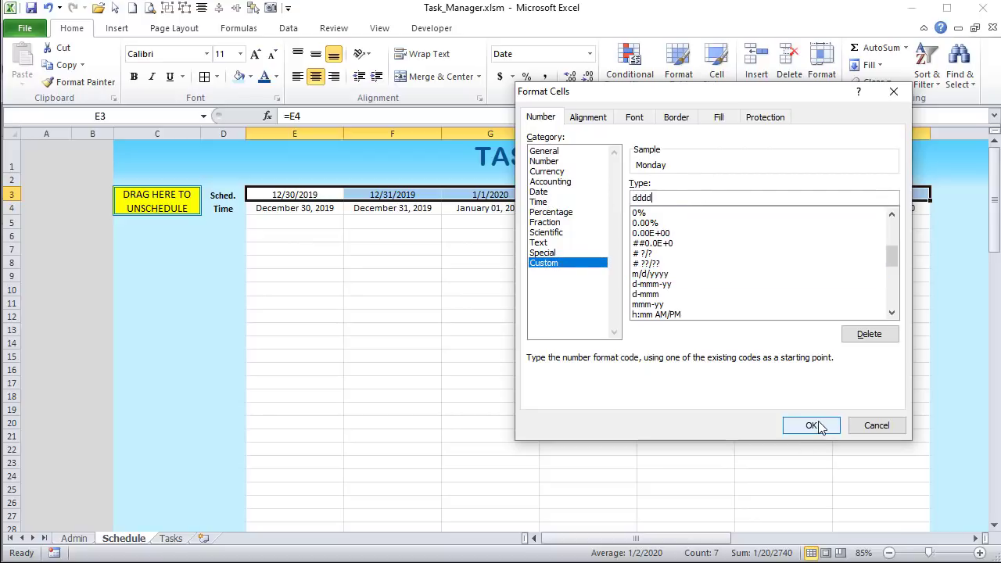
click(811, 425)
click(686, 395)
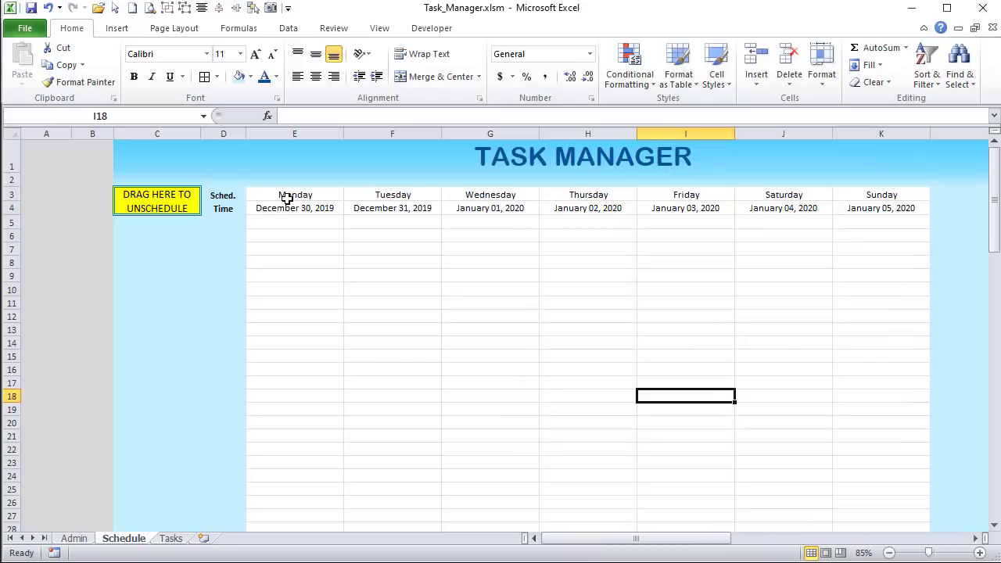
- Fill the weekday cells E3:K3 with a horizontal two-color gradient running from sky blue to pale blue
drag(287, 198, 850, 196)
click(235, 197)
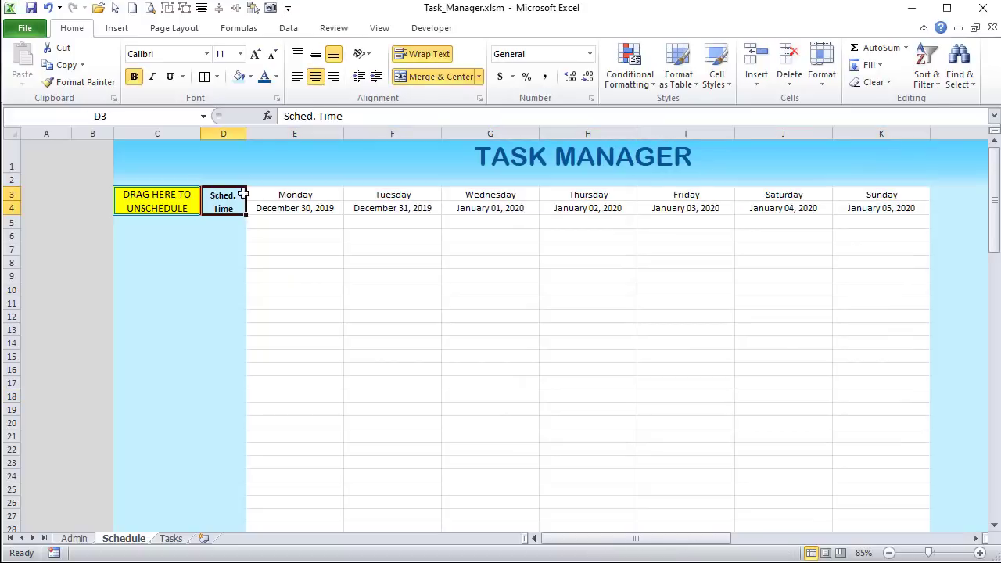
drag(269, 195, 866, 192)
right_click(866, 194)
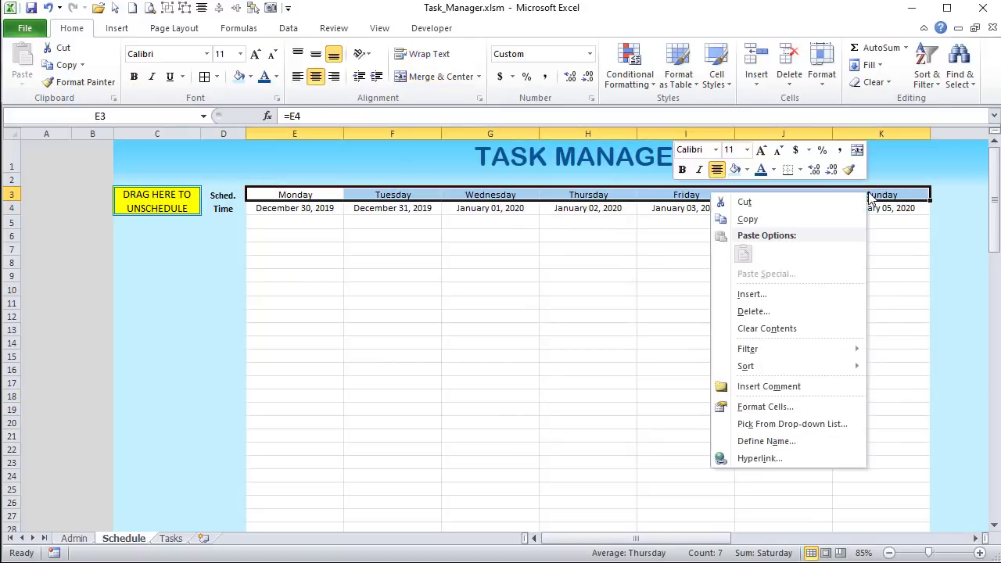
click(764, 407)
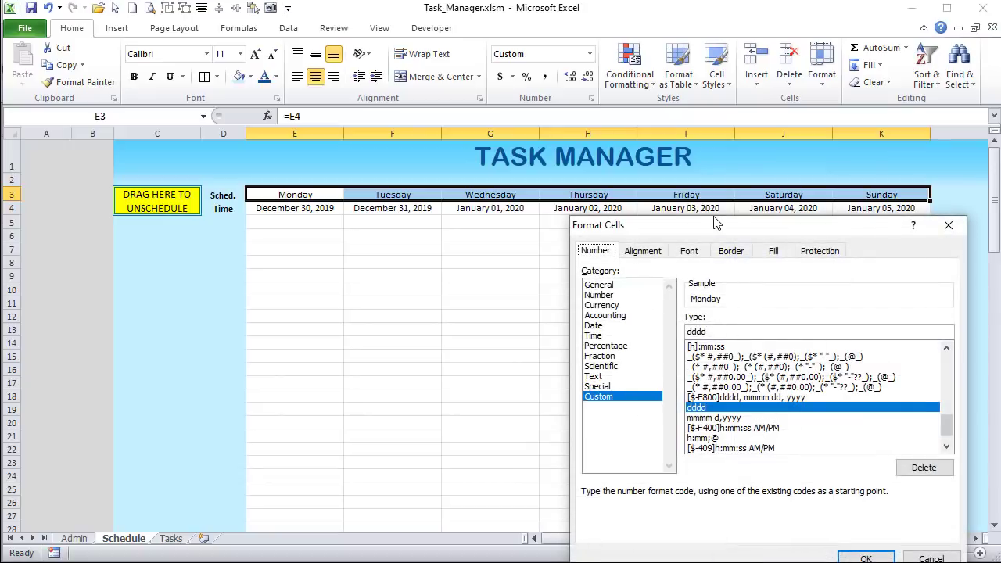
drag(713, 224, 534, 159)
click(591, 186)
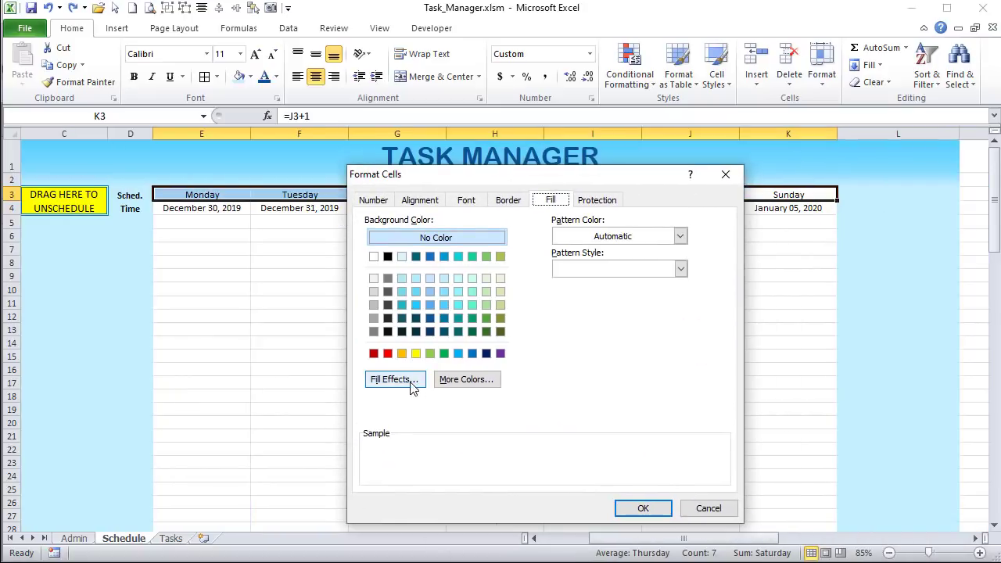
click(395, 380)
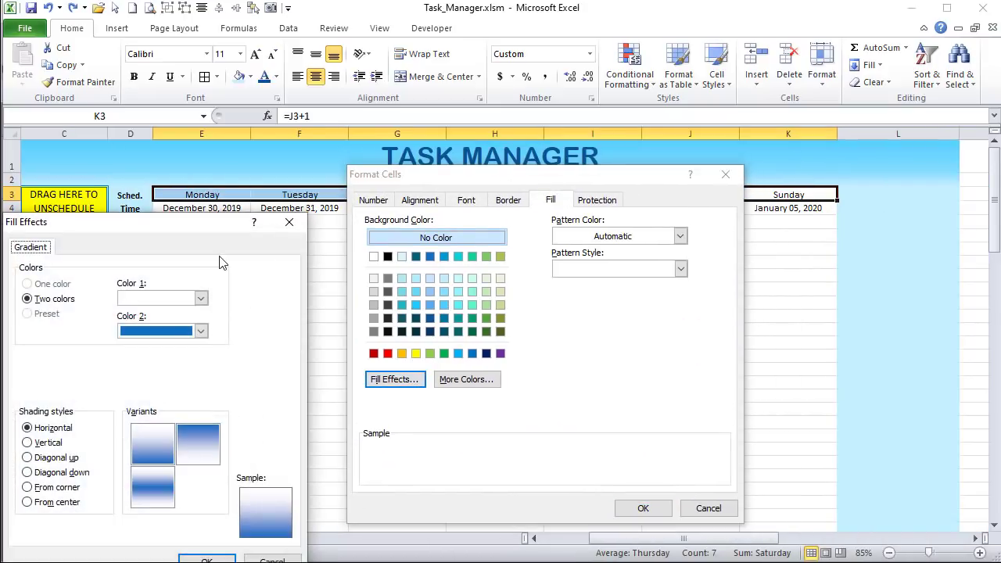
drag(215, 227, 670, 197)
click(655, 267)
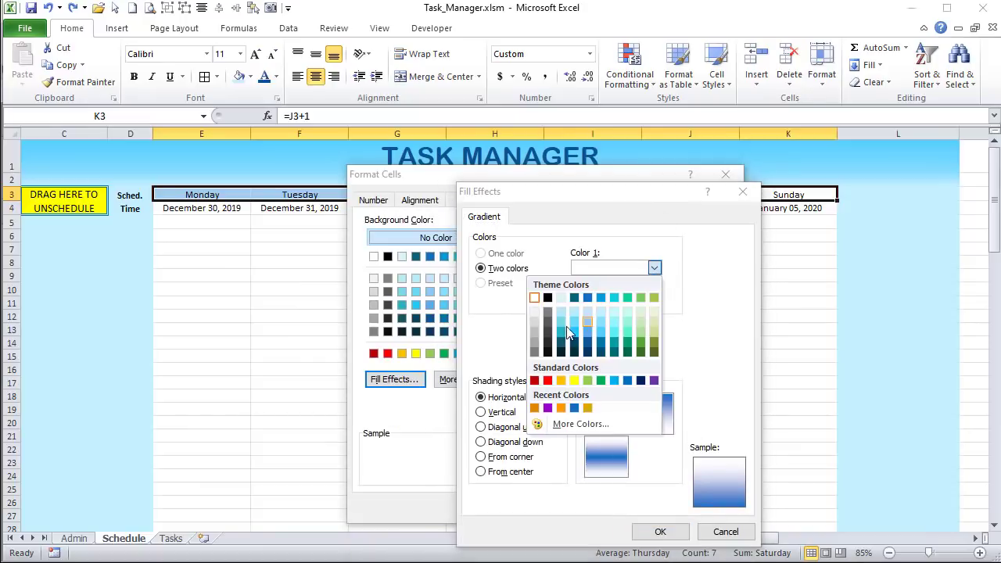
click(574, 324)
click(653, 301)
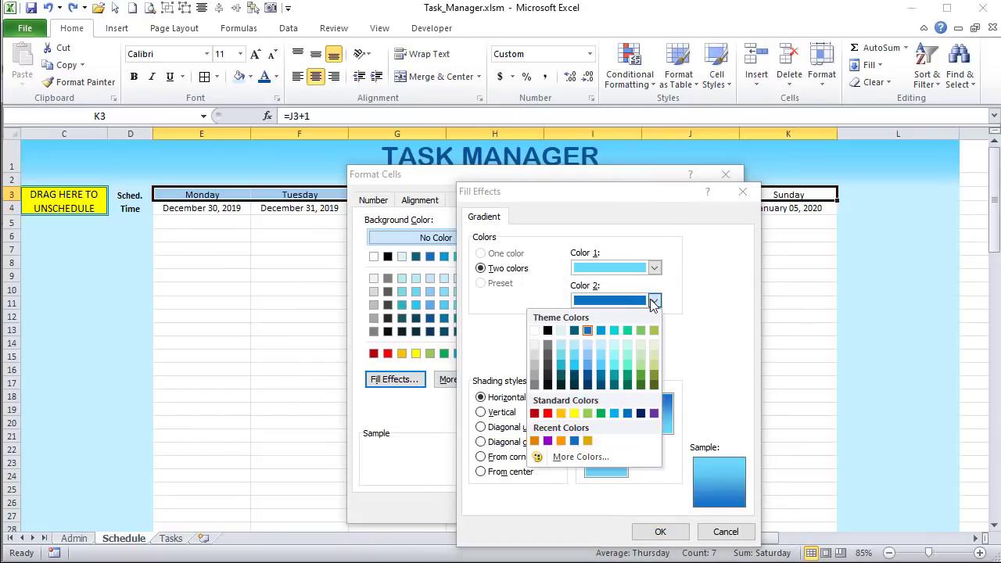
click(574, 344)
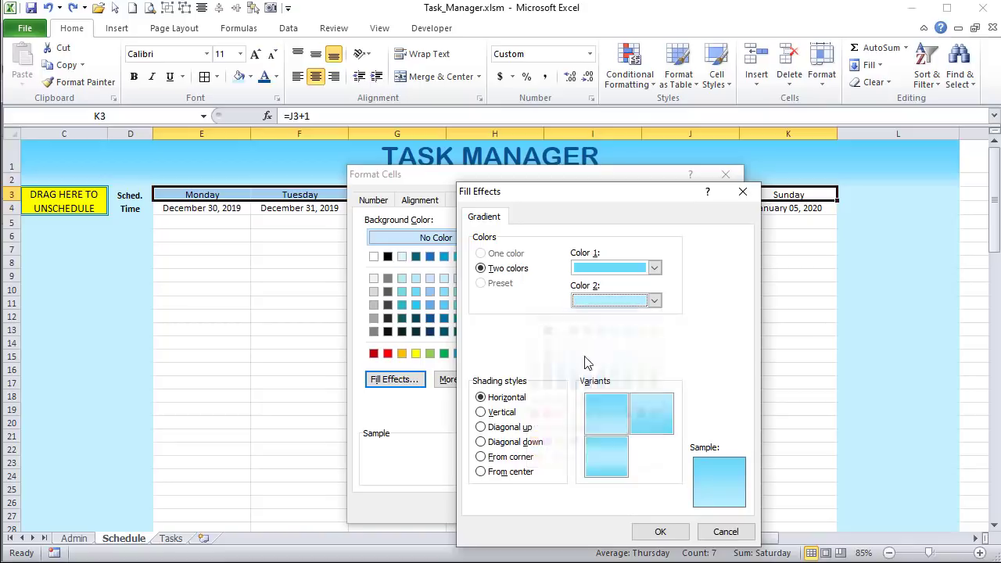
click(658, 530)
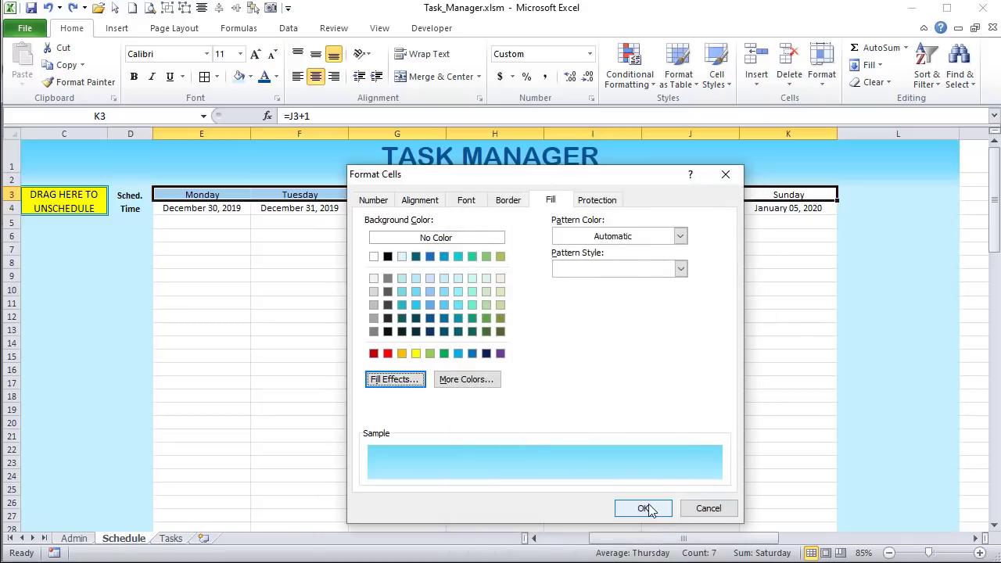
click(645, 510)
click(742, 381)
- Fill the date cells E4:K4 with solid light blue
drag(810, 210, 205, 209)
right_click(206, 214)
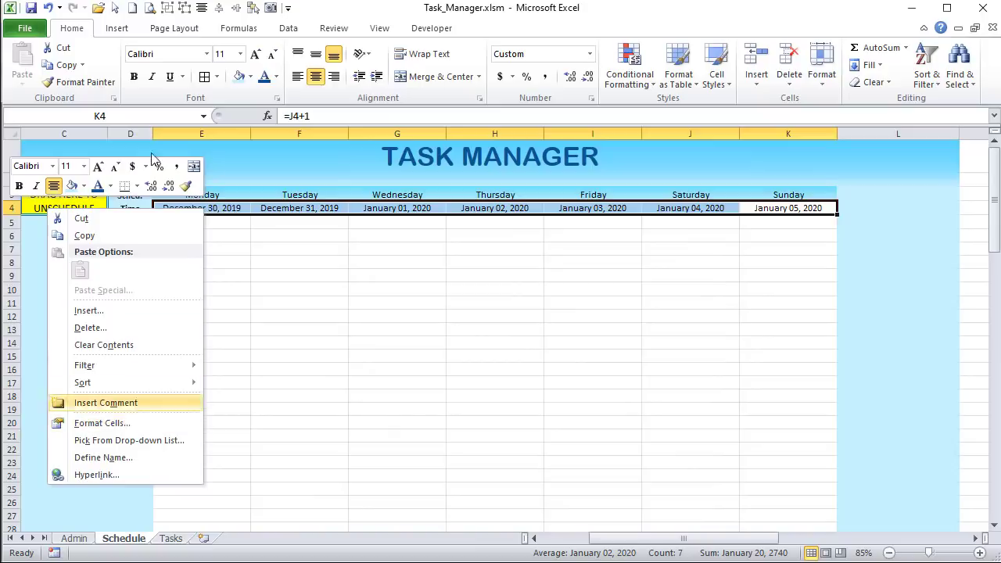
click(329, 283)
click(329, 283)
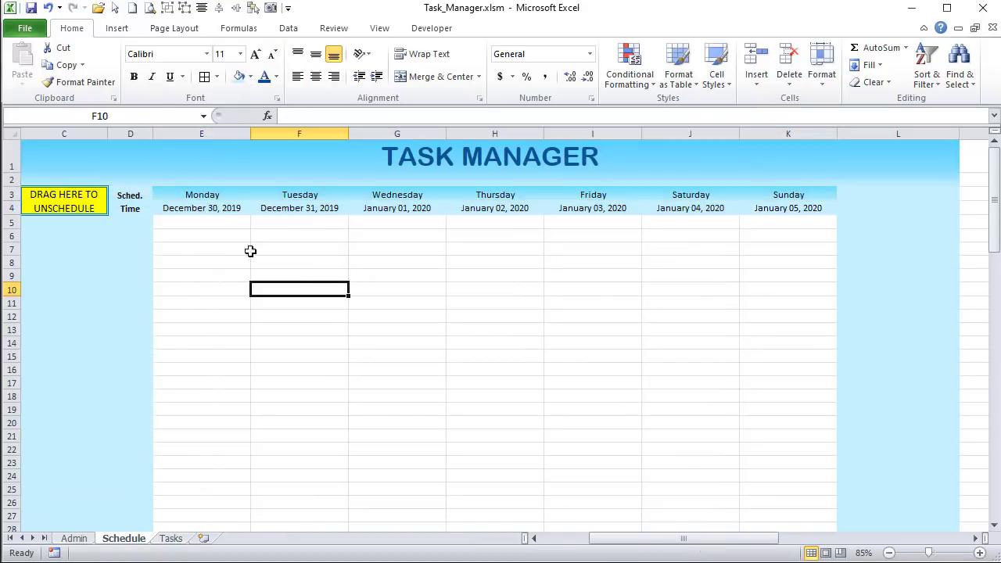
- Apply thin dark teal outline and inside borders to the weekday and date headers in E3:K4
click(190, 194)
drag(190, 194, 765, 204)
right_click(766, 204)
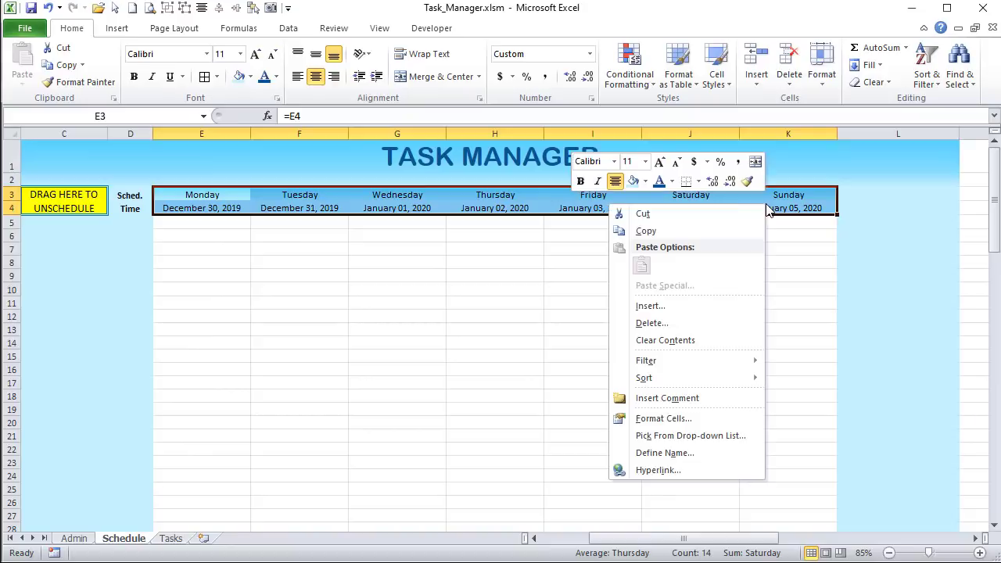
click(656, 415)
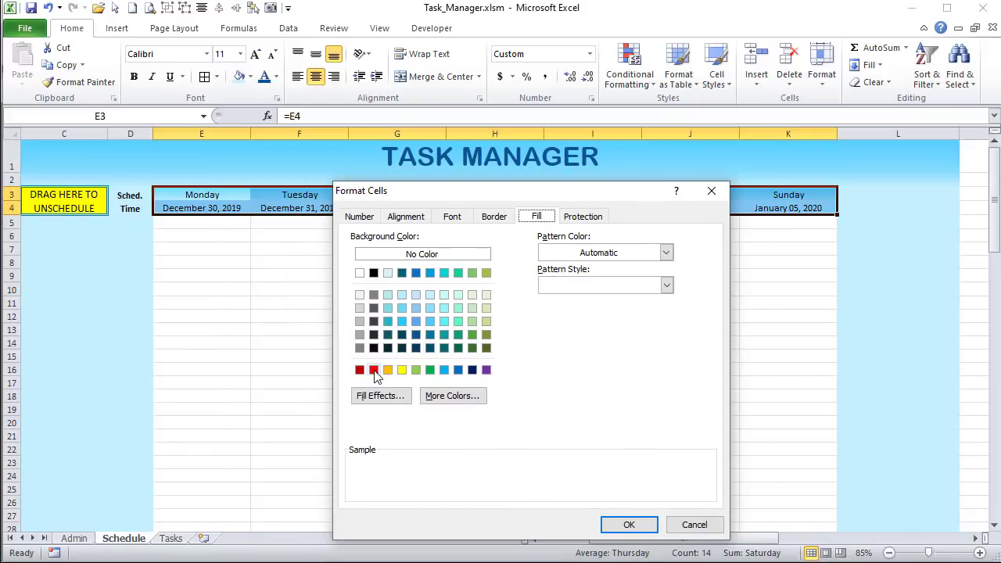
click(480, 218)
click(430, 378)
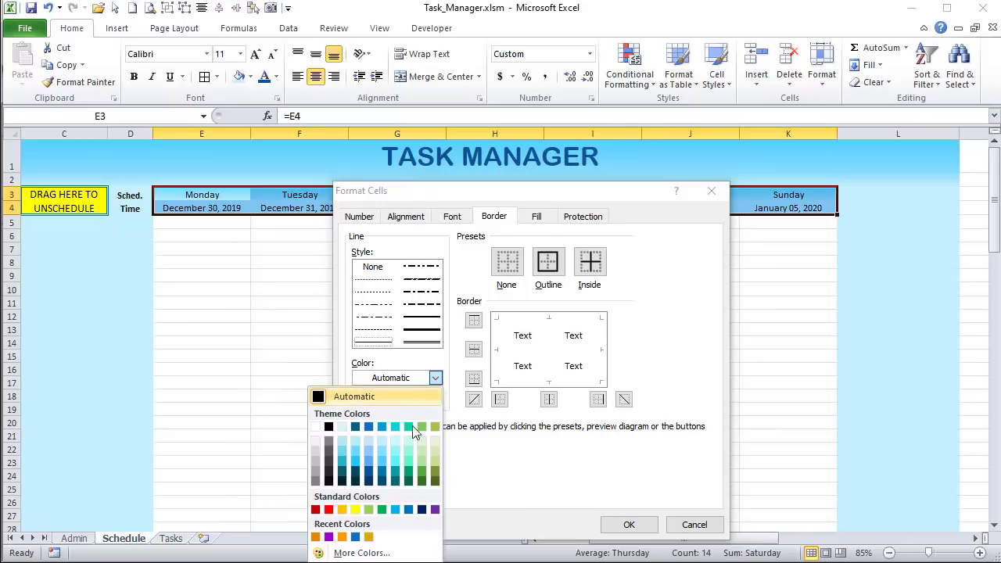
click(355, 470)
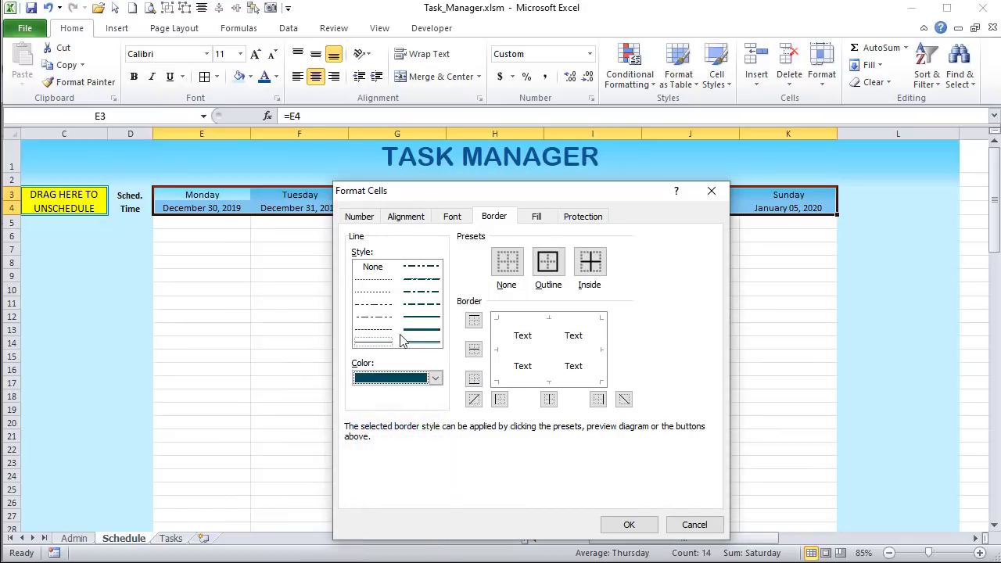
click(547, 264)
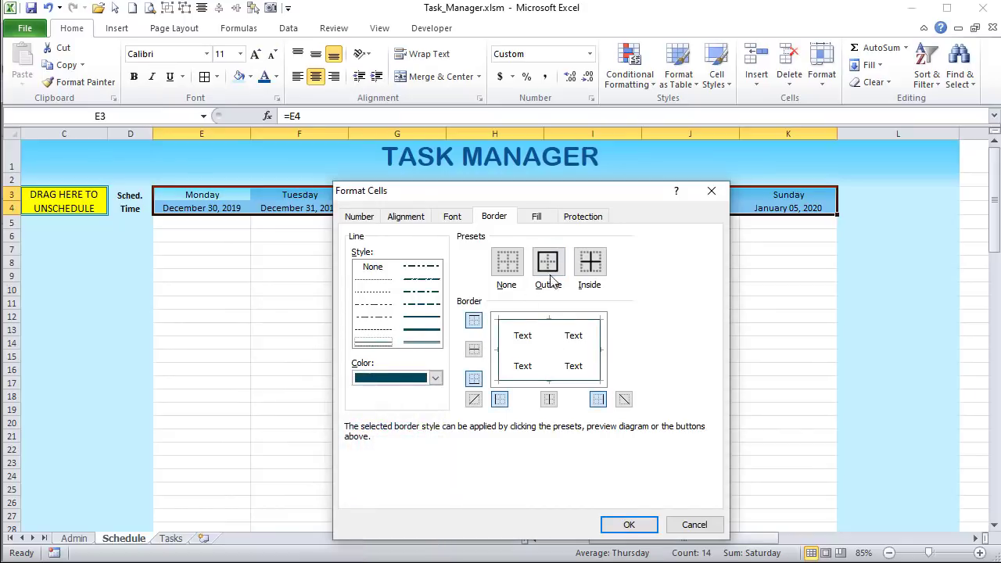
click(593, 264)
click(630, 524)
click(748, 356)
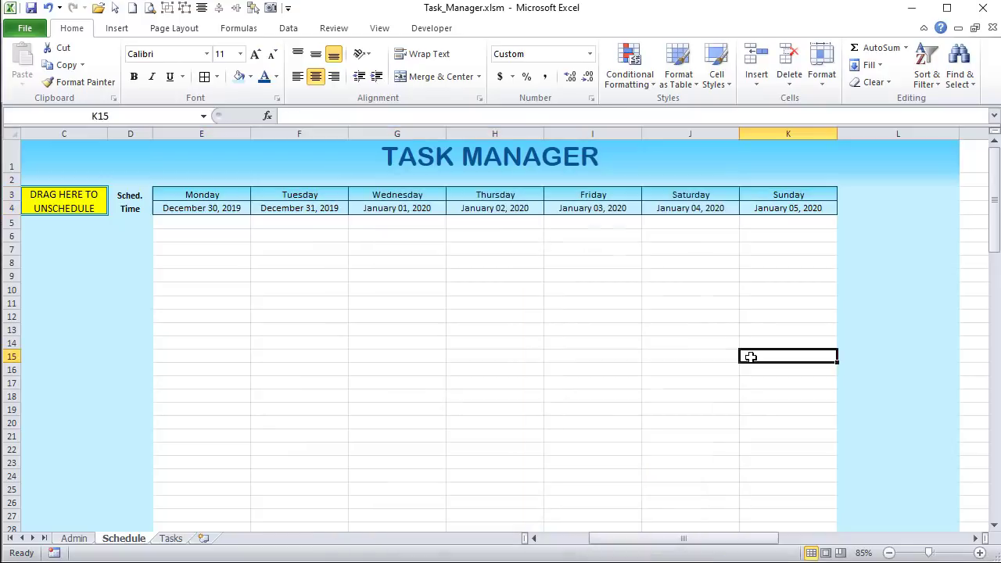
- Remove the inside horizontal border between the weekday and date rows in E3:K4
drag(214, 196, 792, 201)
right_click(792, 201)
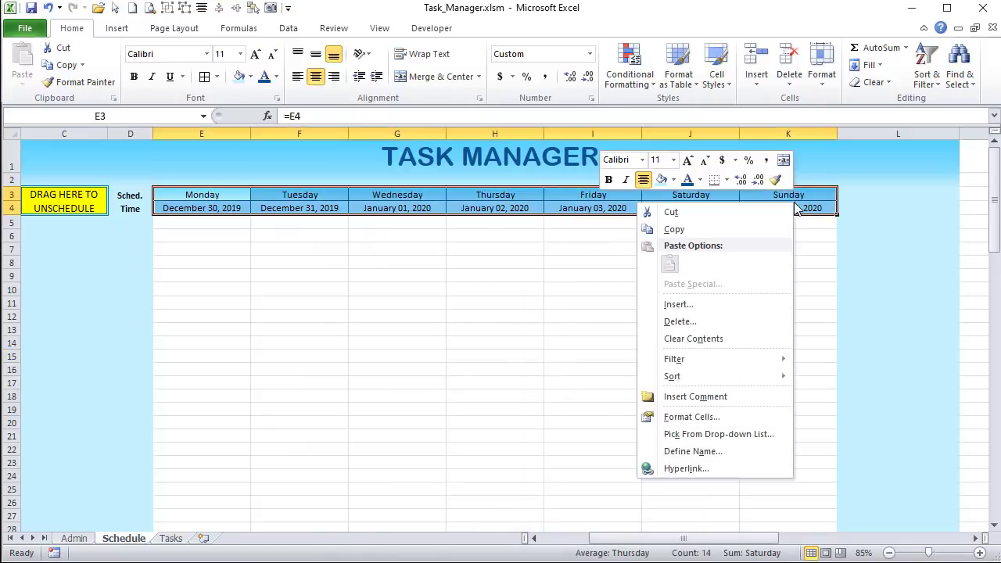
click(679, 418)
click(693, 394)
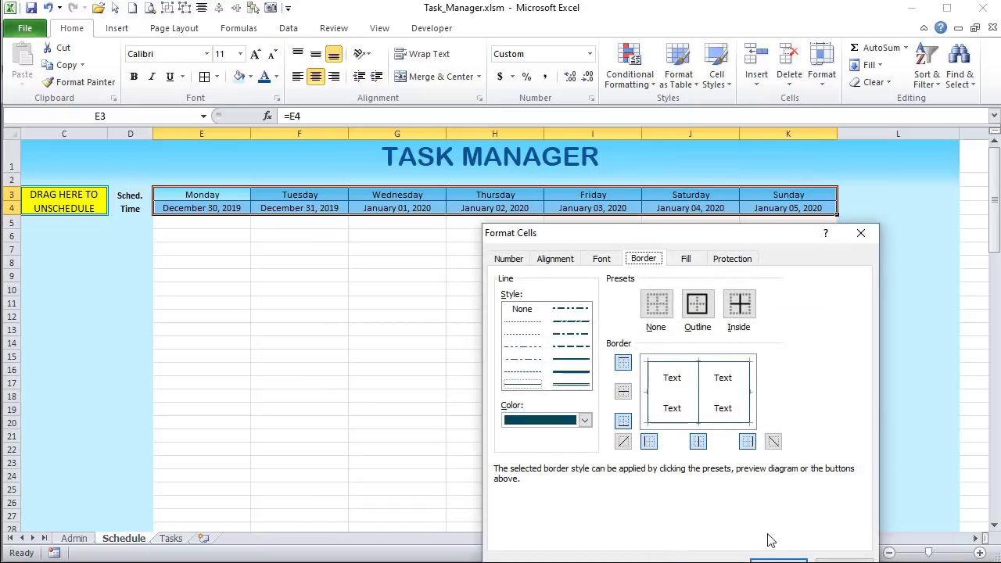
click(766, 560)
click(693, 276)
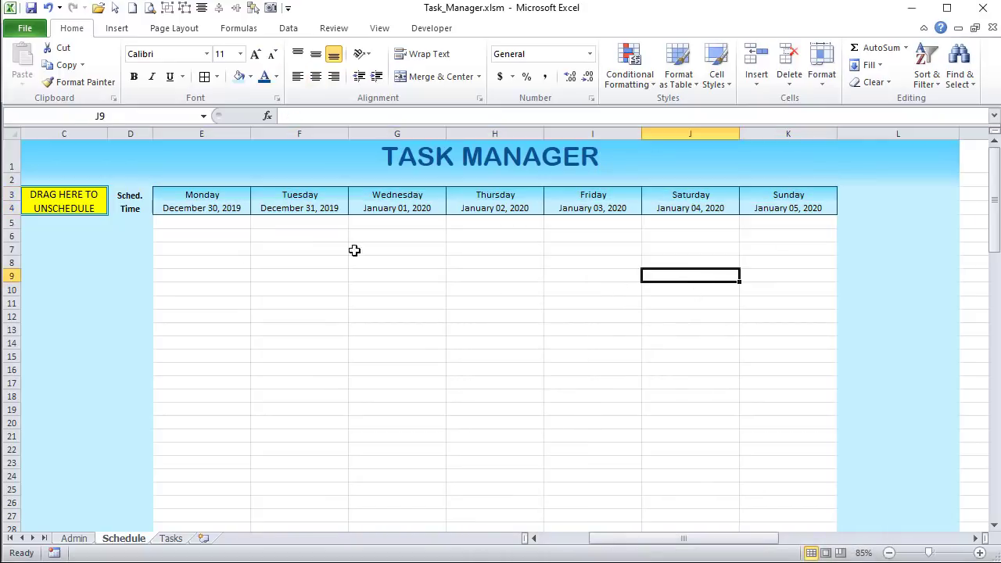
- Remove bold formatting from the header range D3:K4
click(190, 198)
click(223, 272)
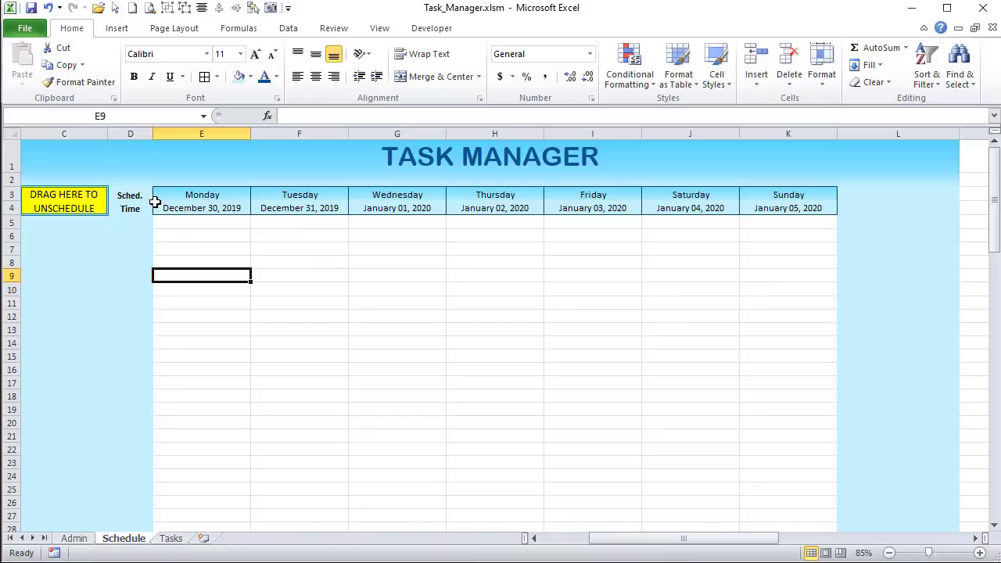
drag(125, 194, 782, 206)
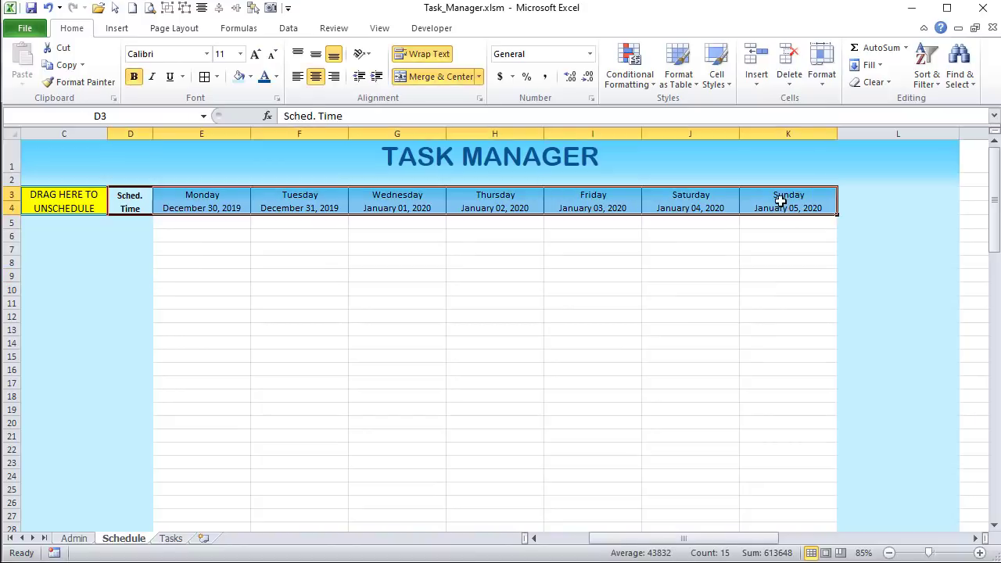
click(616, 286)
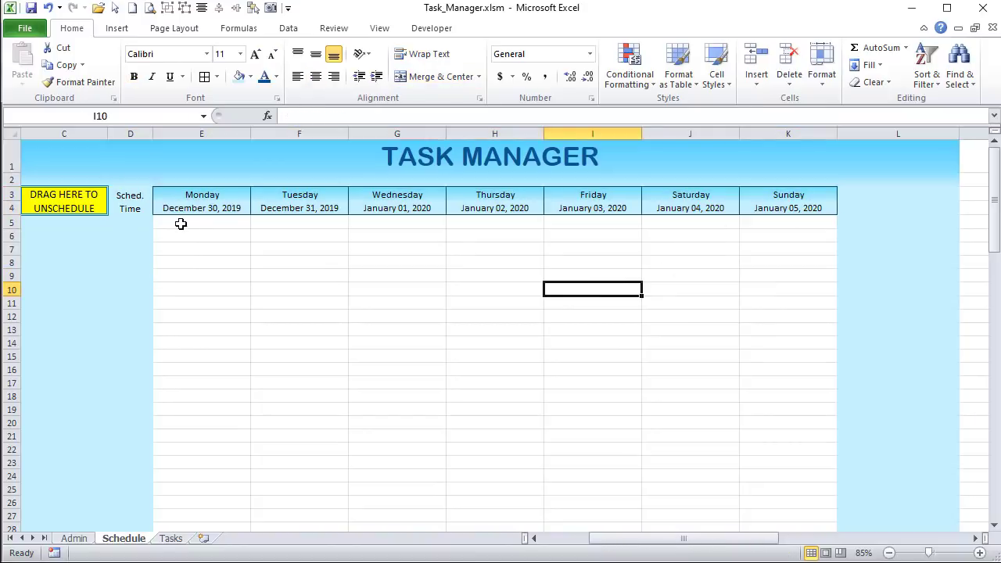
- Examine the Admin sheet's starting time, interval choices, task categories and colors, priority, status and intervals lists
drag(180, 224, 214, 364)
click(130, 221)
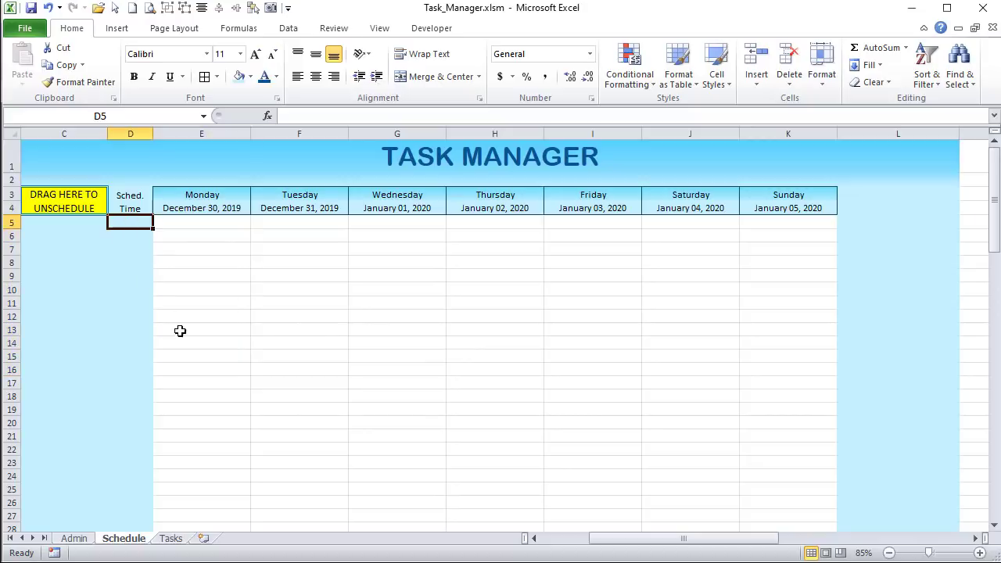
click(74, 539)
click(135, 281)
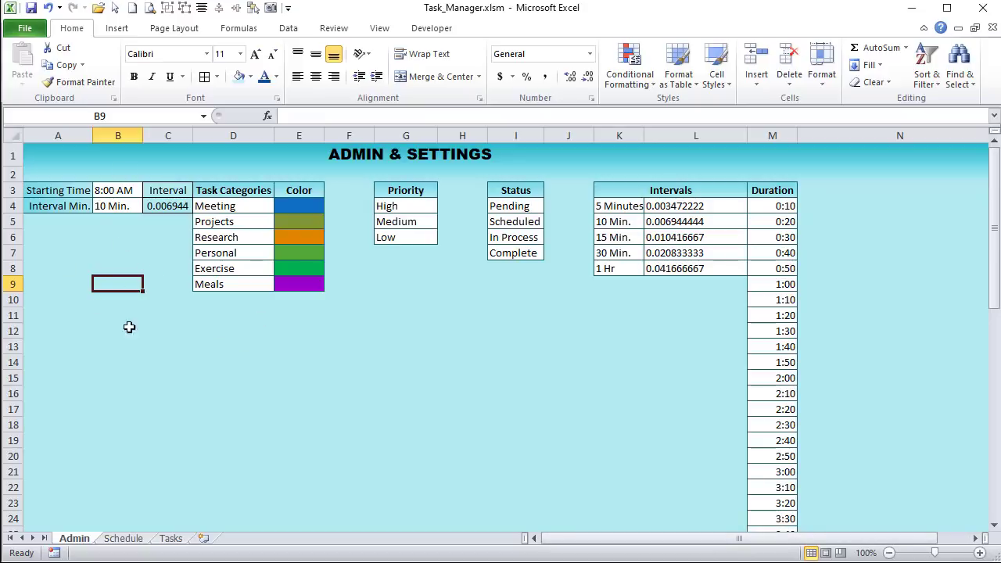
click(107, 193)
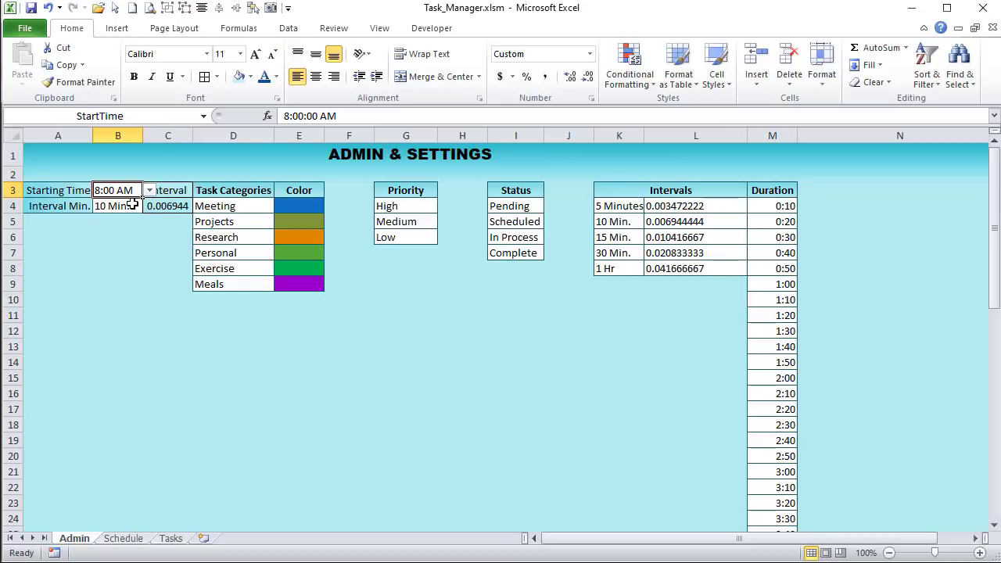
click(133, 540)
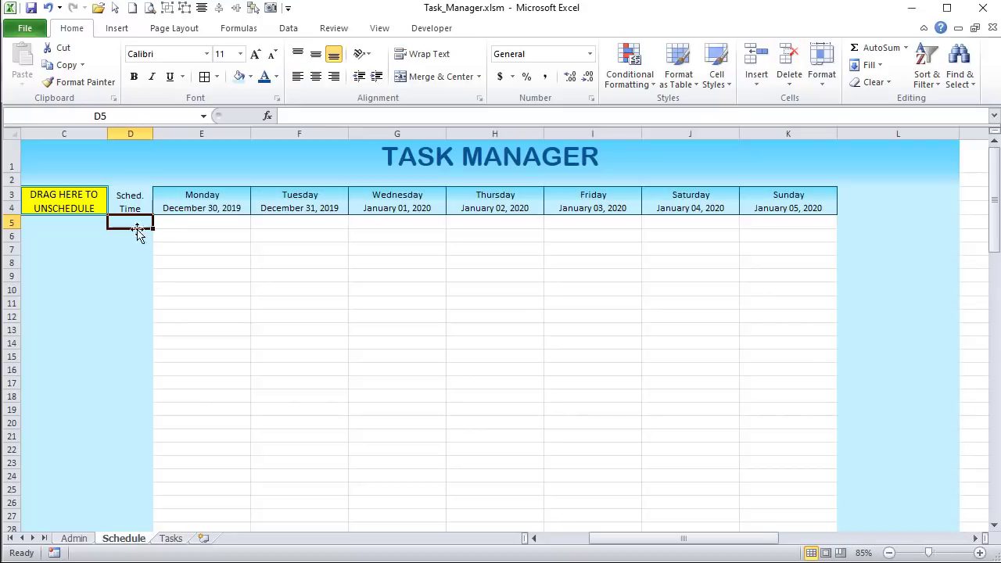
click(84, 538)
click(111, 205)
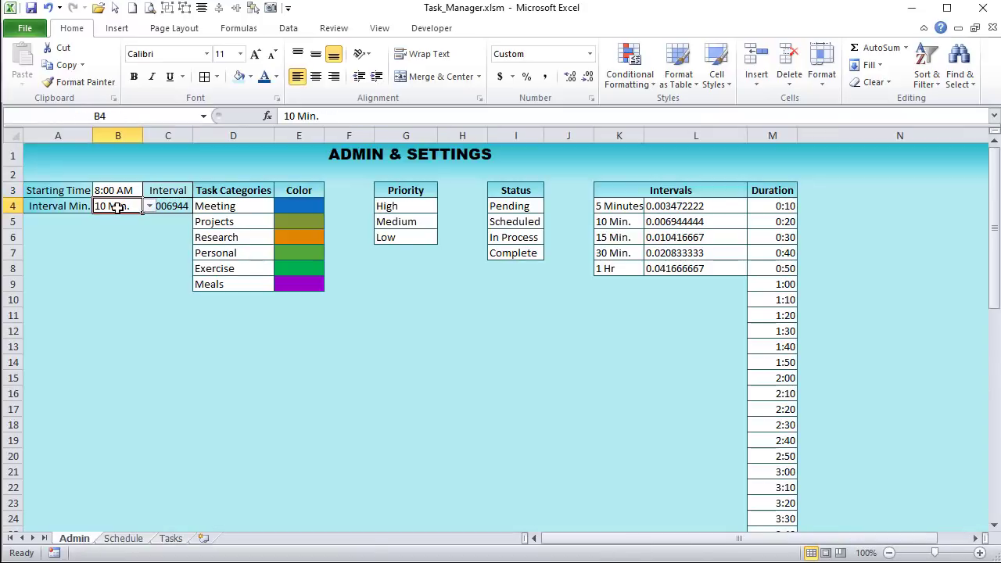
click(149, 206)
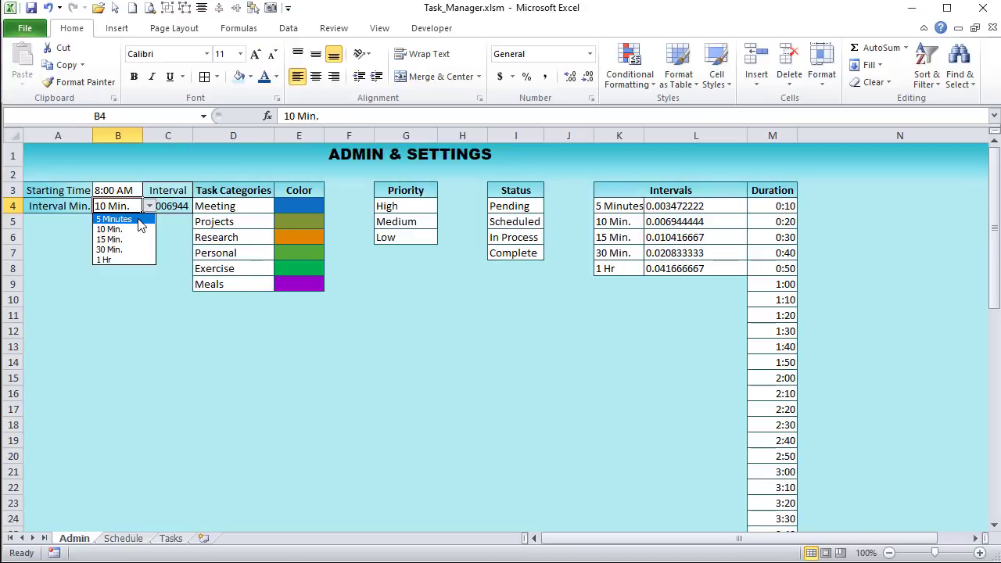
click(149, 207)
click(227, 205)
click(286, 207)
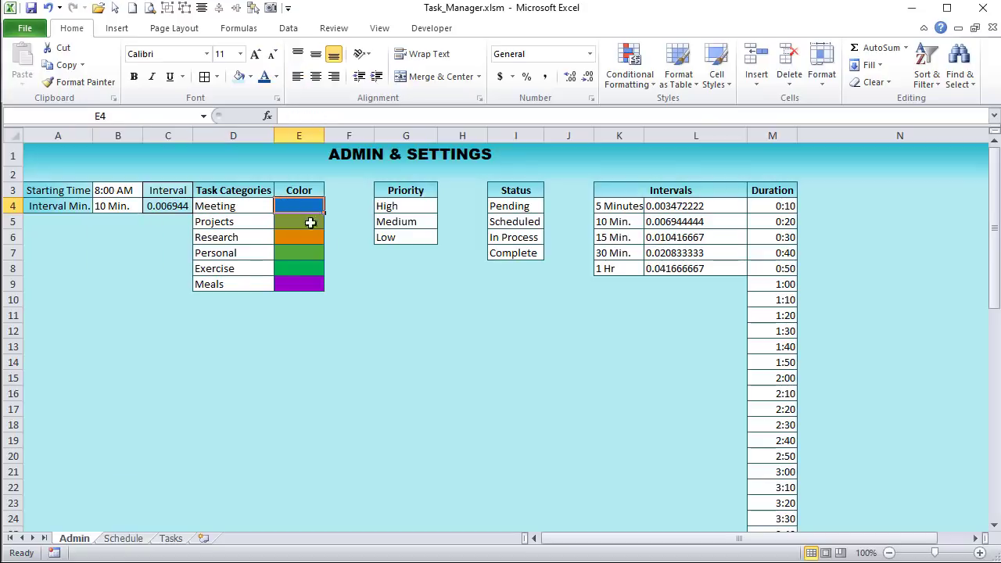
click(434, 207)
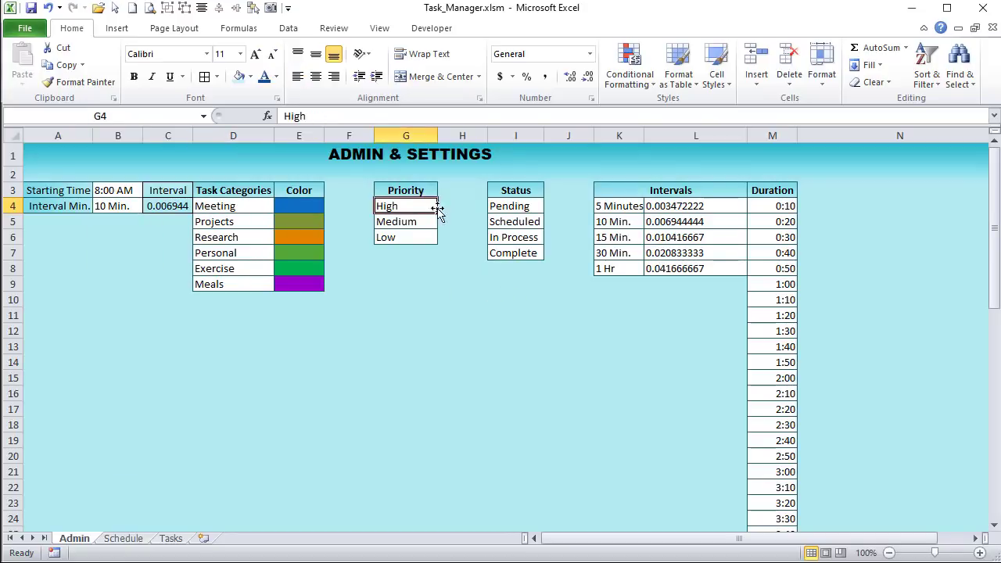
click(507, 208)
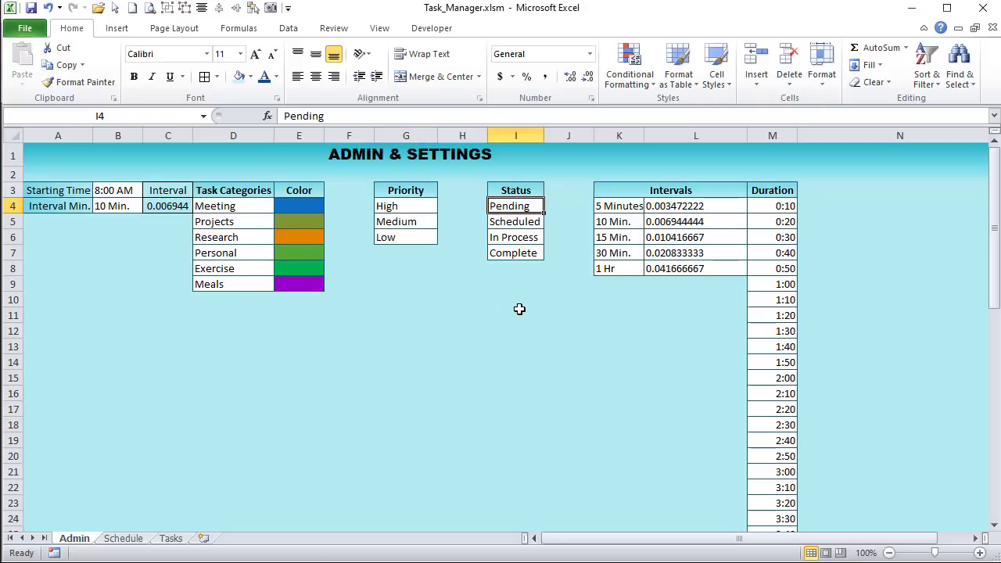
click(608, 207)
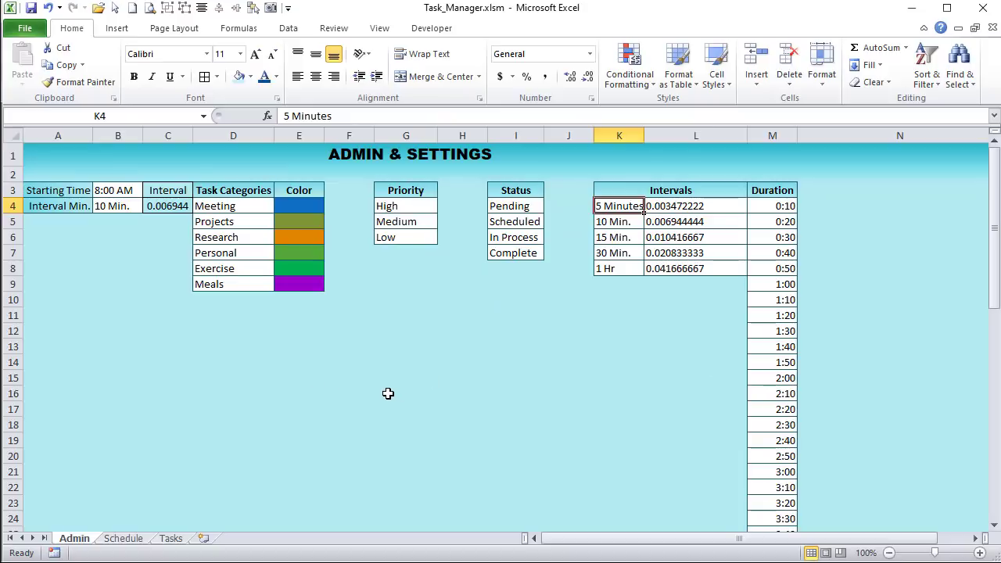
click(126, 538)
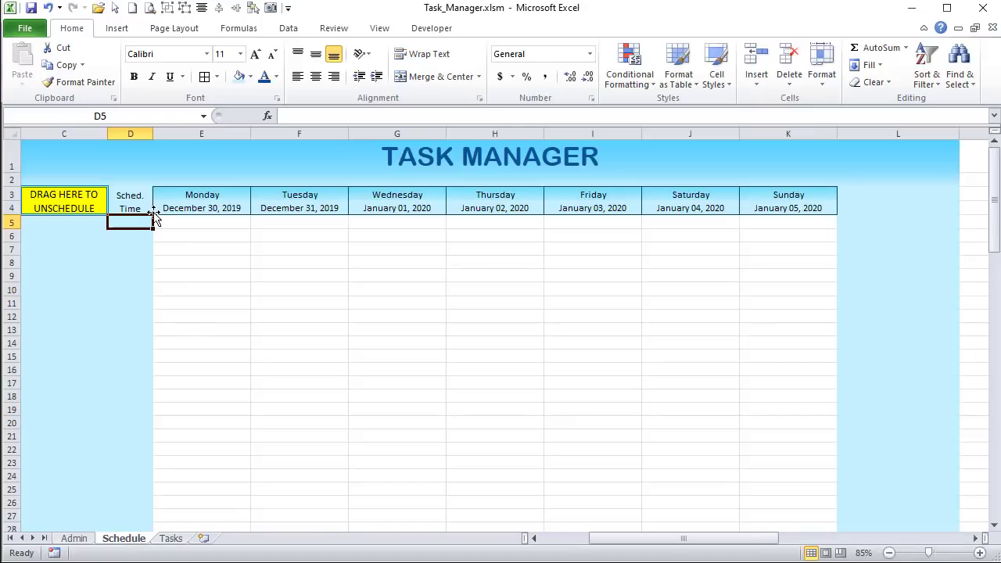
text(=)
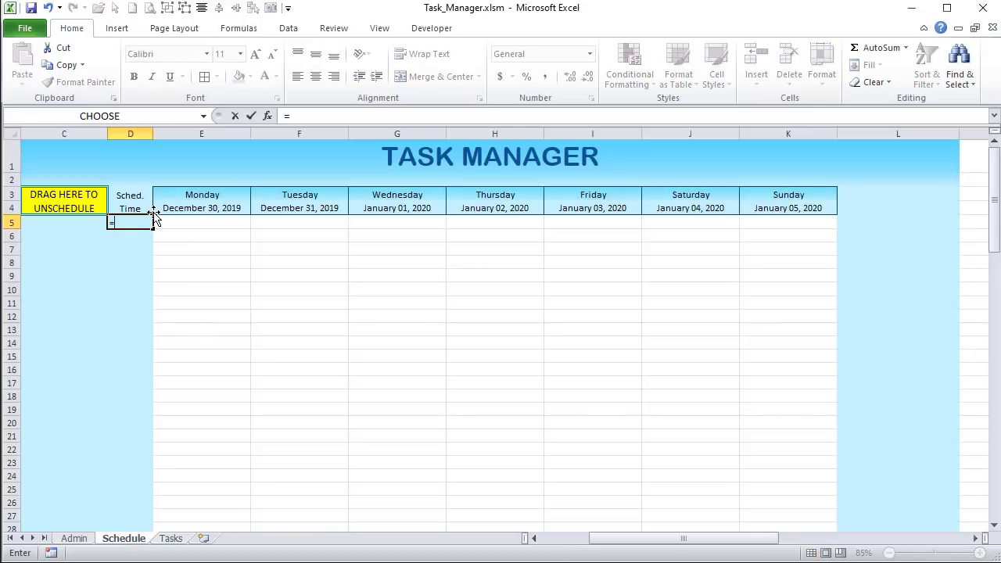
key(Escape)
click(156, 222)
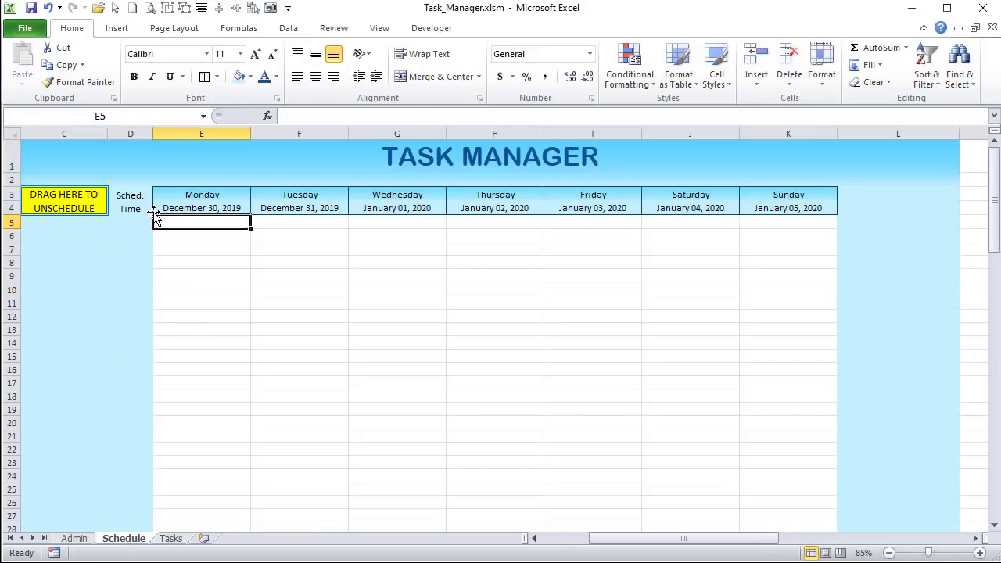
- Open the Name Manager from the Admin sheet and examine the cells covered by the Duration named range
click(75, 538)
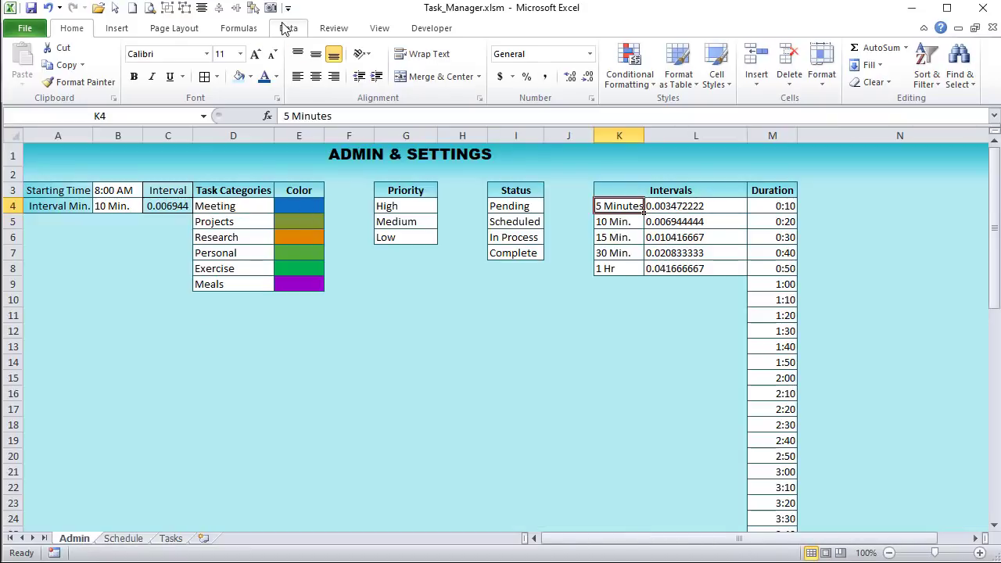
click(245, 29)
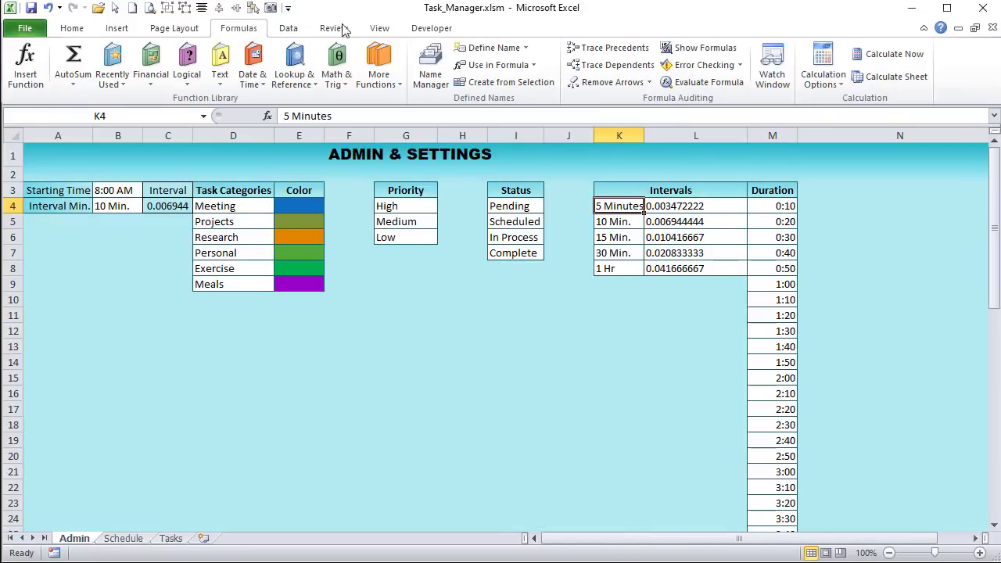
click(429, 69)
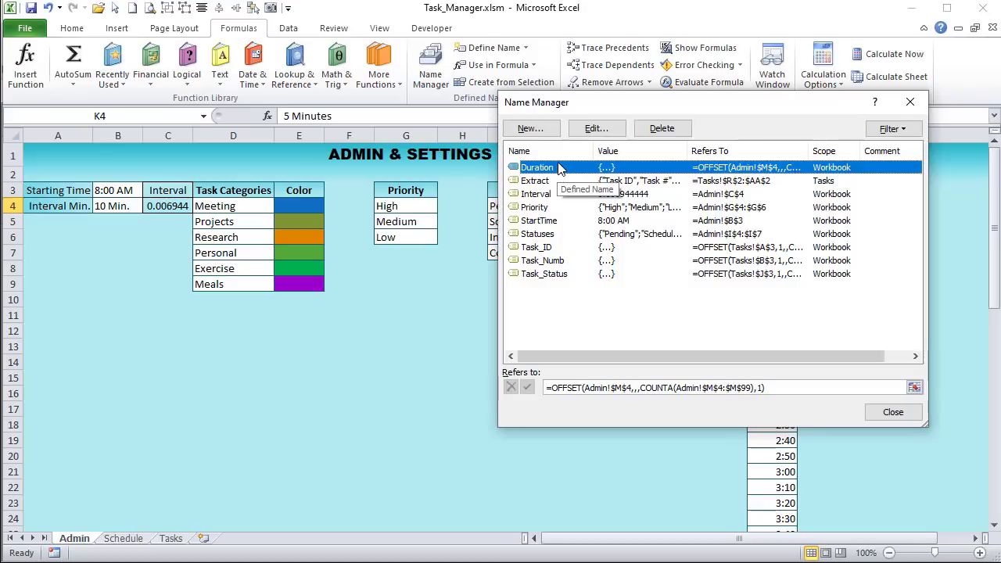
key(Tab)
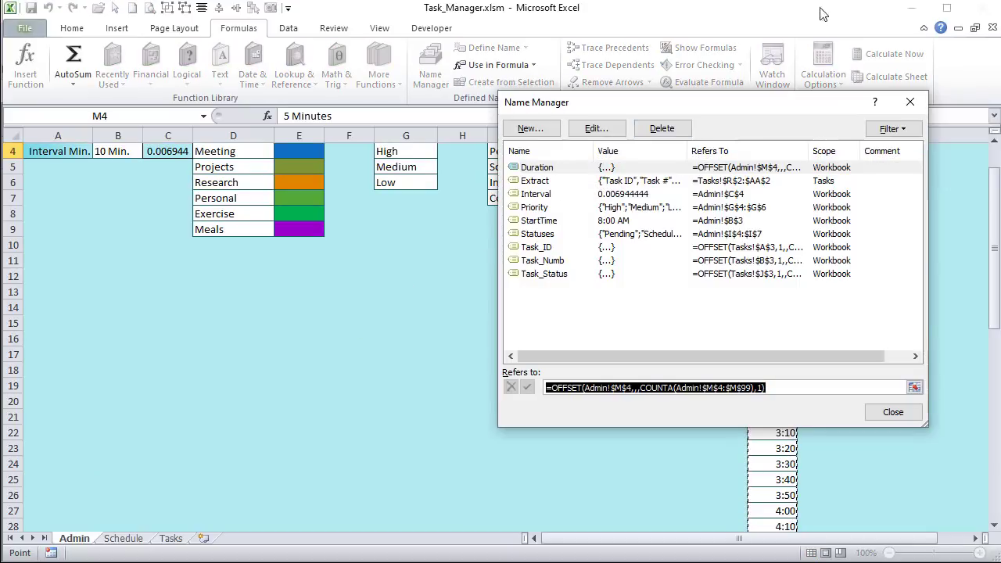
drag(758, 108, 289, 96)
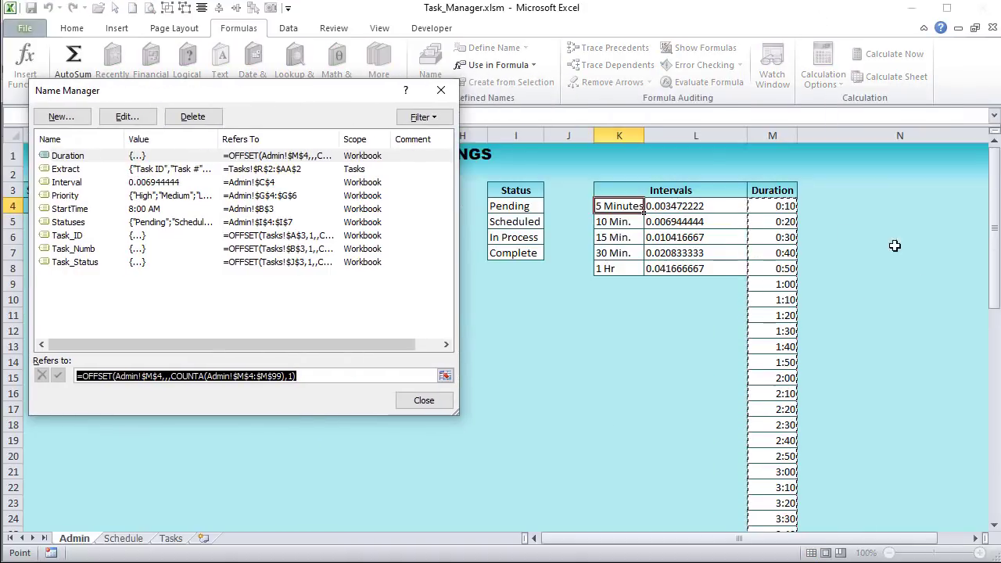
scroll(852, 289, down, 6)
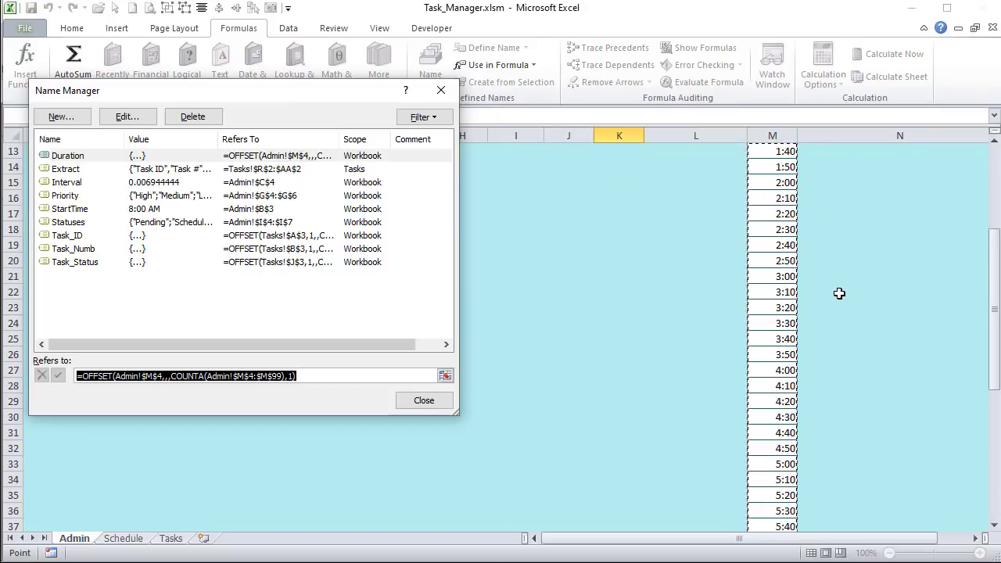
scroll(836, 293, down, 4)
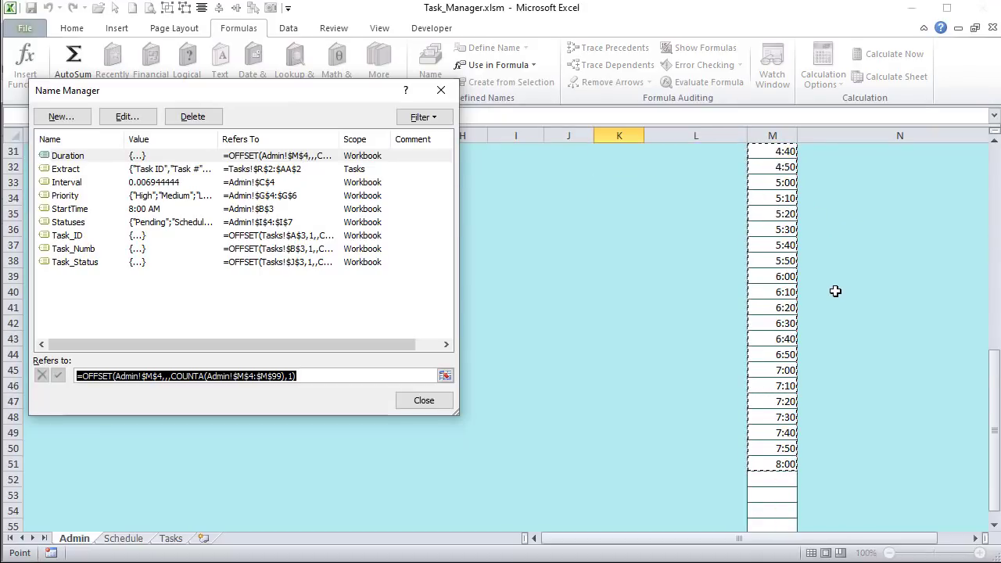
scroll(833, 290, up, 10)
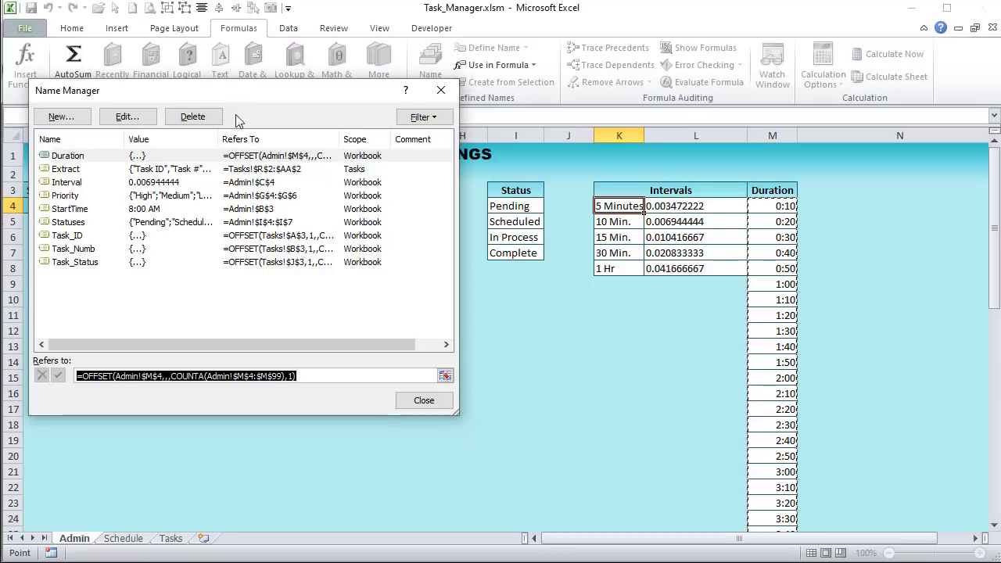
drag(244, 100, 473, 82)
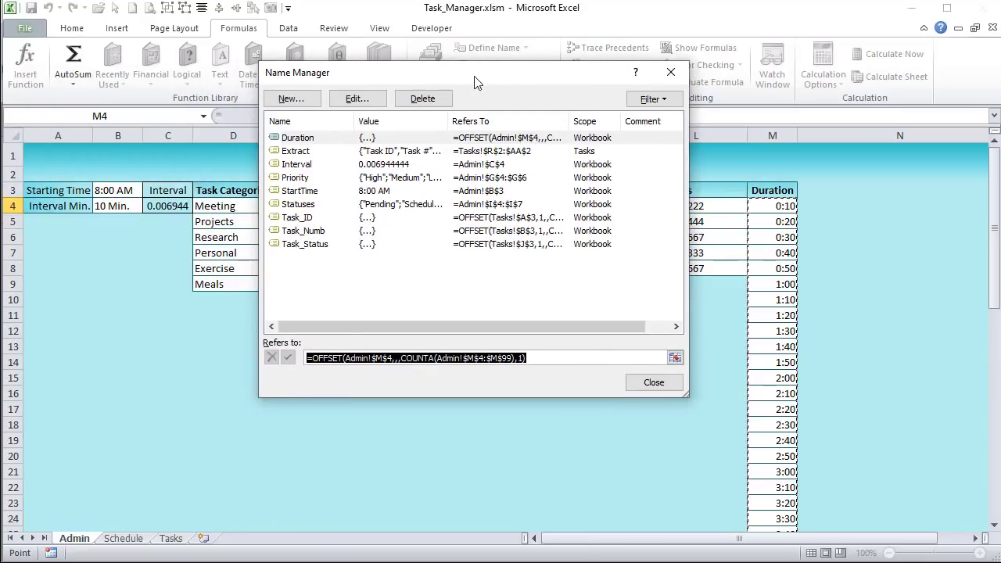
- Check which Admin cells the Interval and Priority named ranges refer to
click(316, 165)
key(Tab)
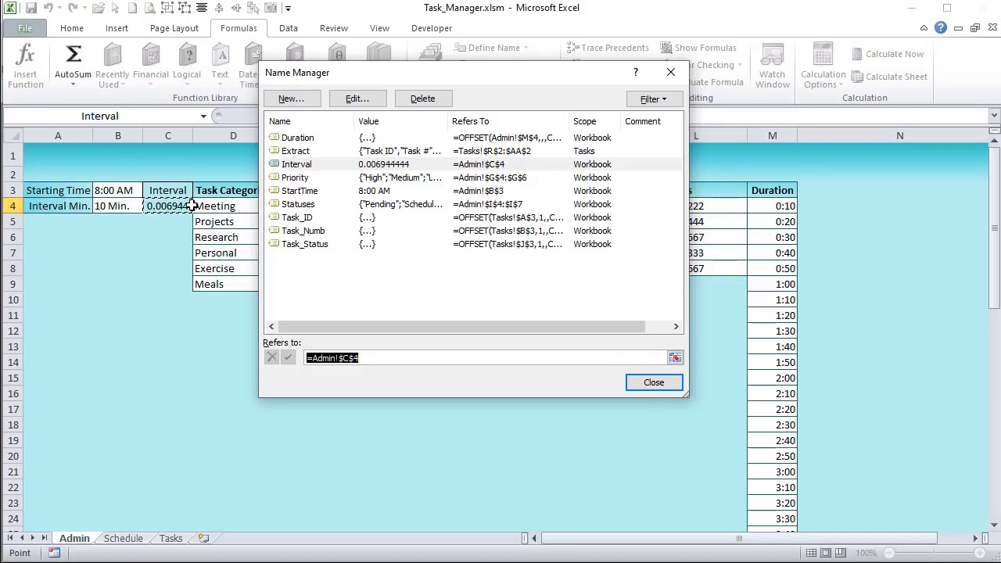
click(295, 177)
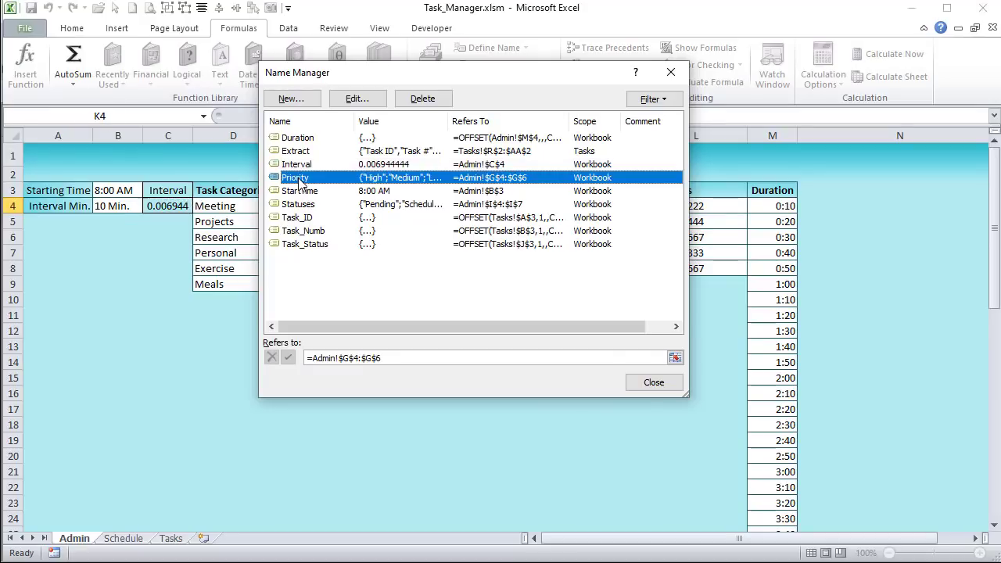
drag(415, 74, 876, 106)
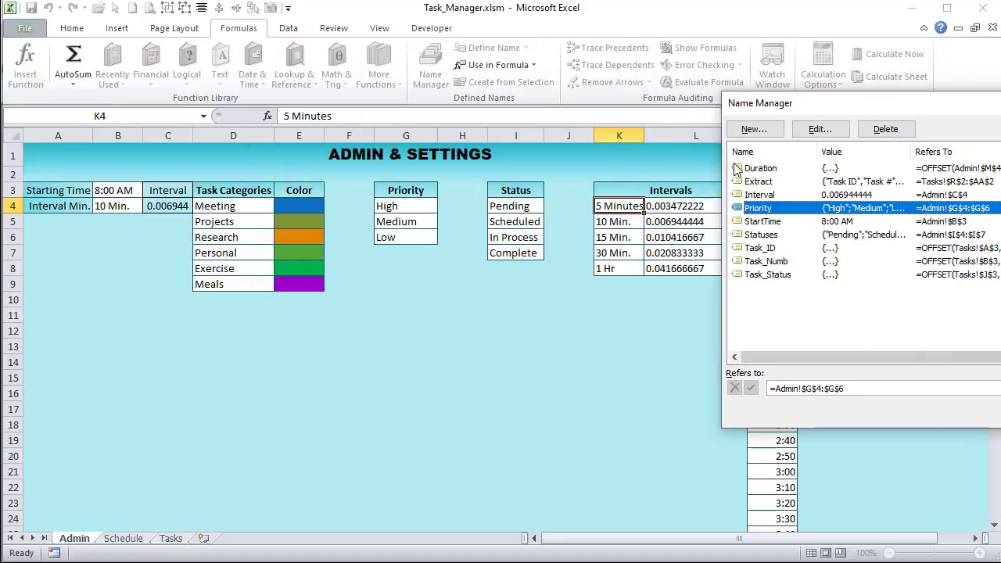
key(Tab)
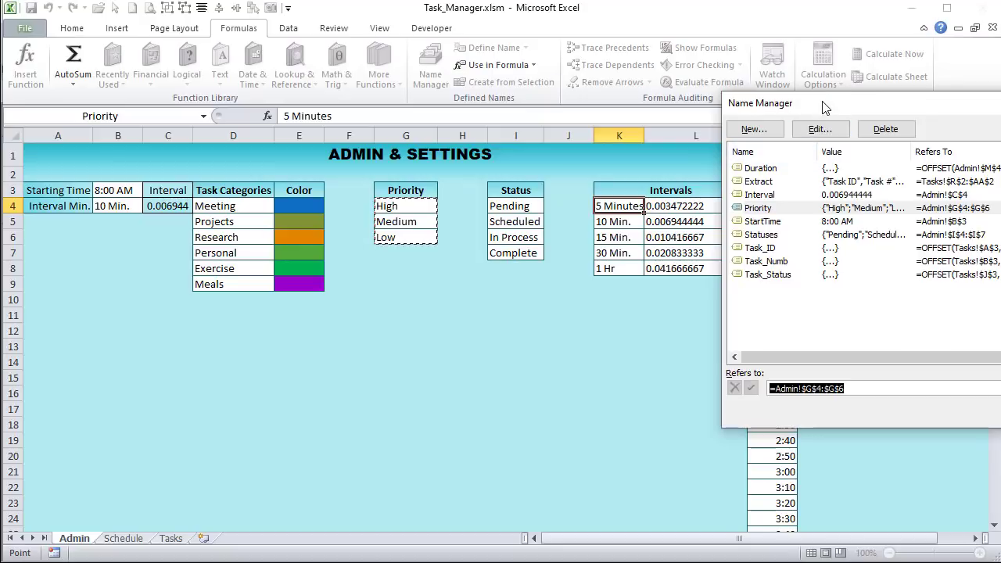
- Review the StartTime, Statuses, Task_ID, Task_Numb and Task_Status named ranges, and close the Name Manager
drag(818, 110, 802, 109)
click(755, 223)
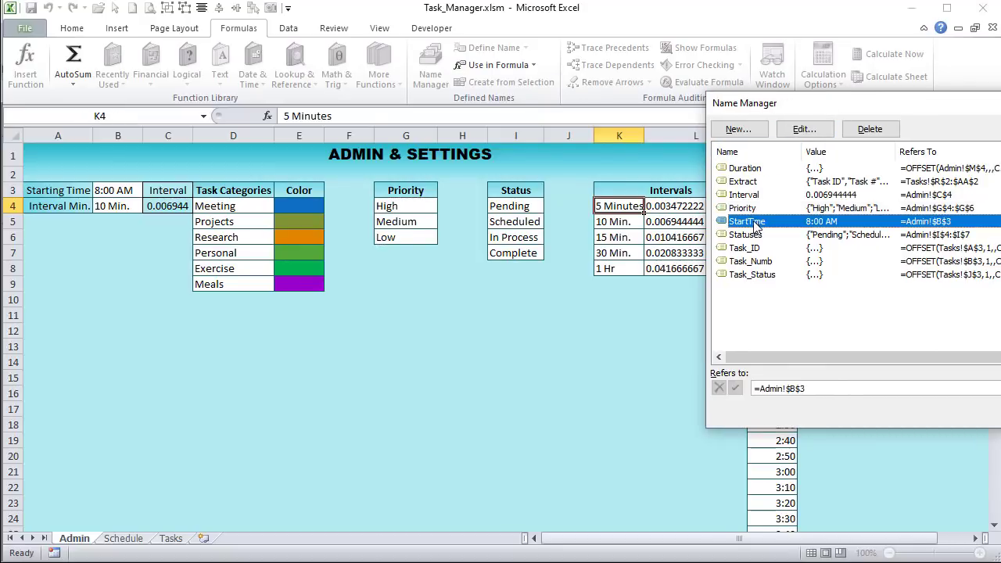
key(Tab)
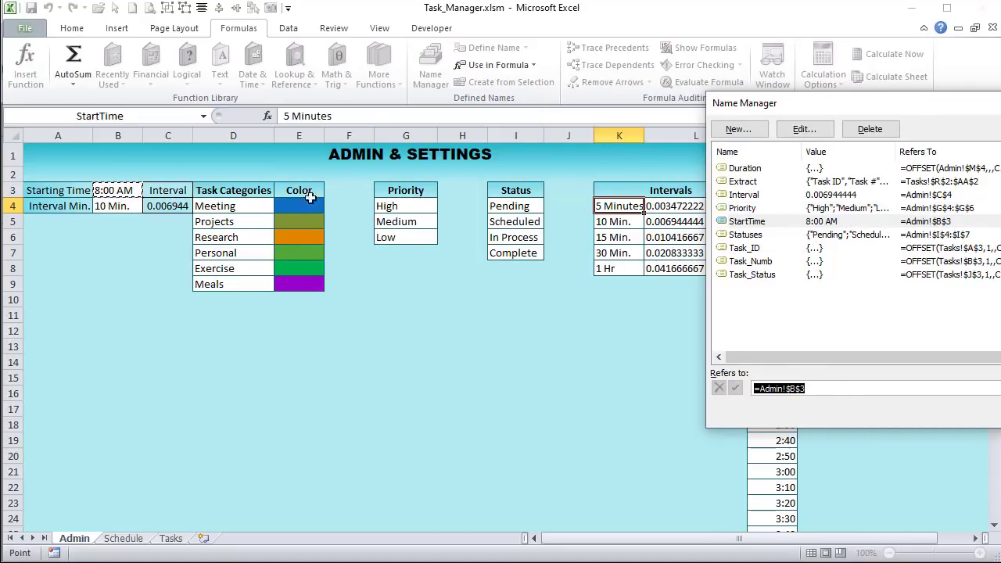
click(741, 234)
key(Tab)
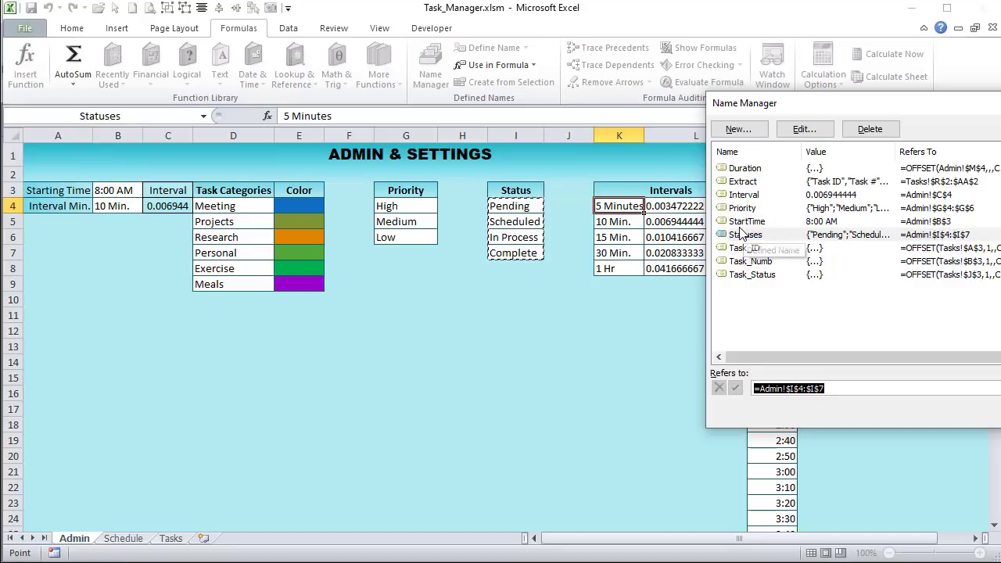
drag(762, 113, 779, 100)
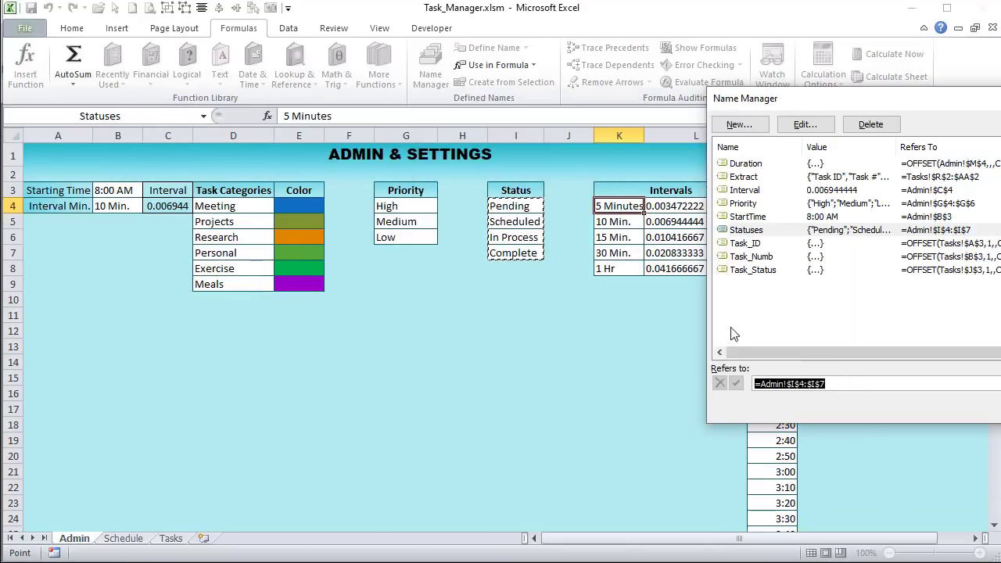
click(746, 244)
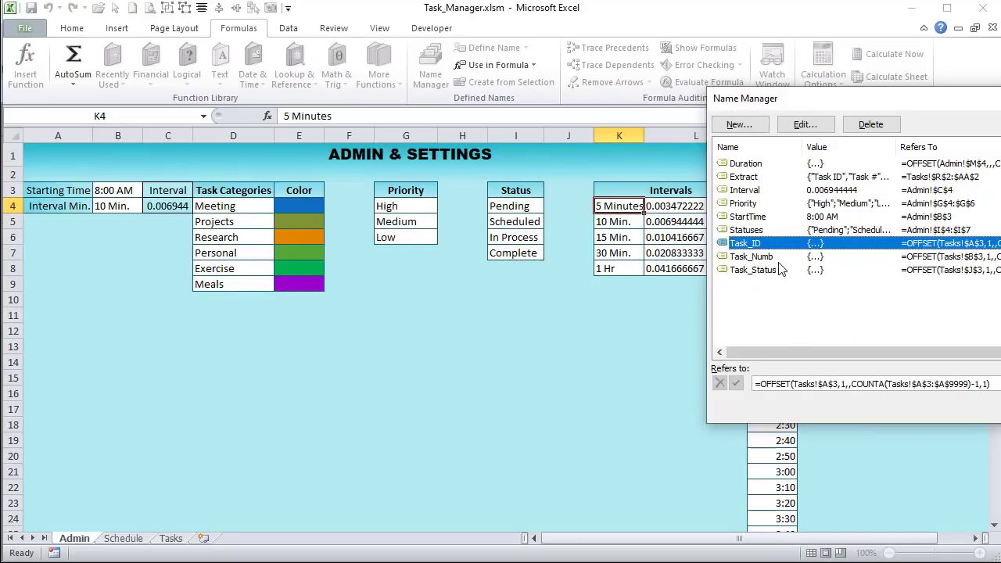
click(779, 257)
click(778, 271)
key(Escape)
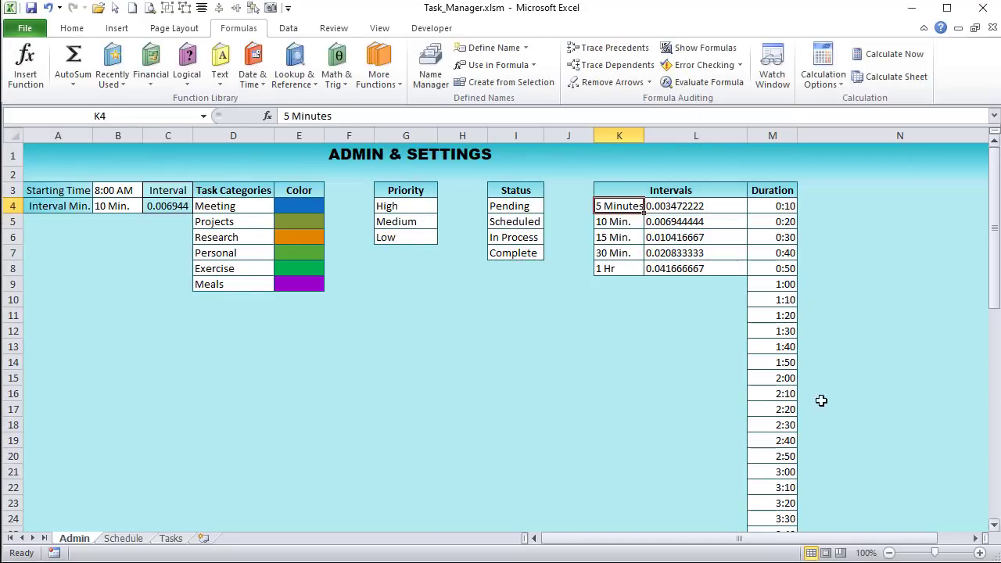
- Inspect the starting time and interval choice on the Admin sheet and the lookup formula in C4
click(416, 398)
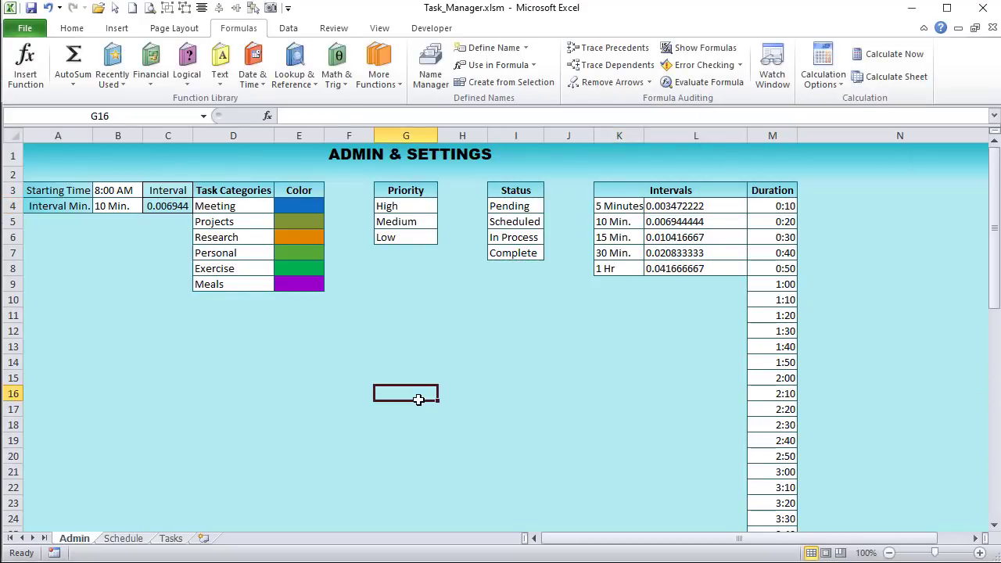
click(107, 194)
click(106, 206)
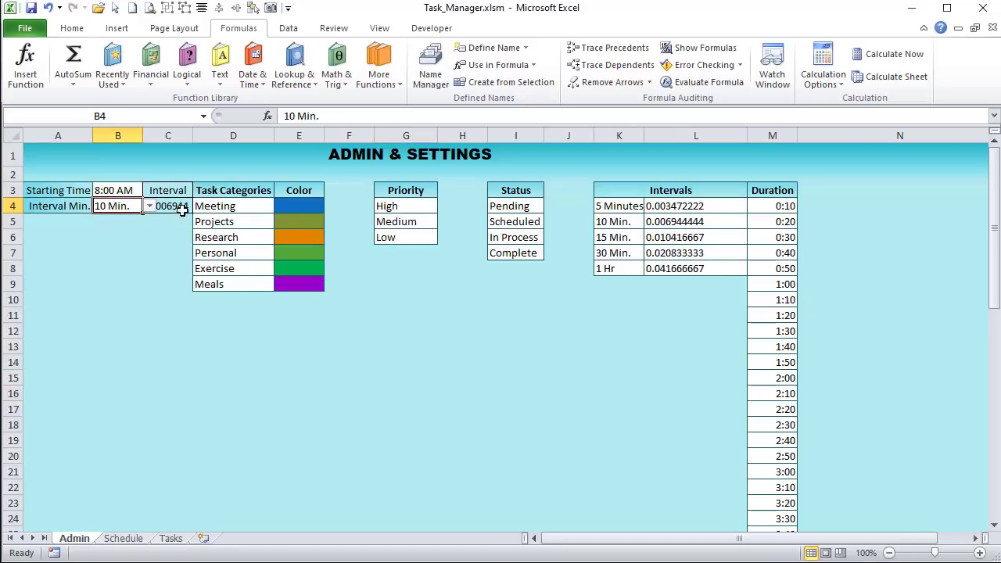
click(180, 205)
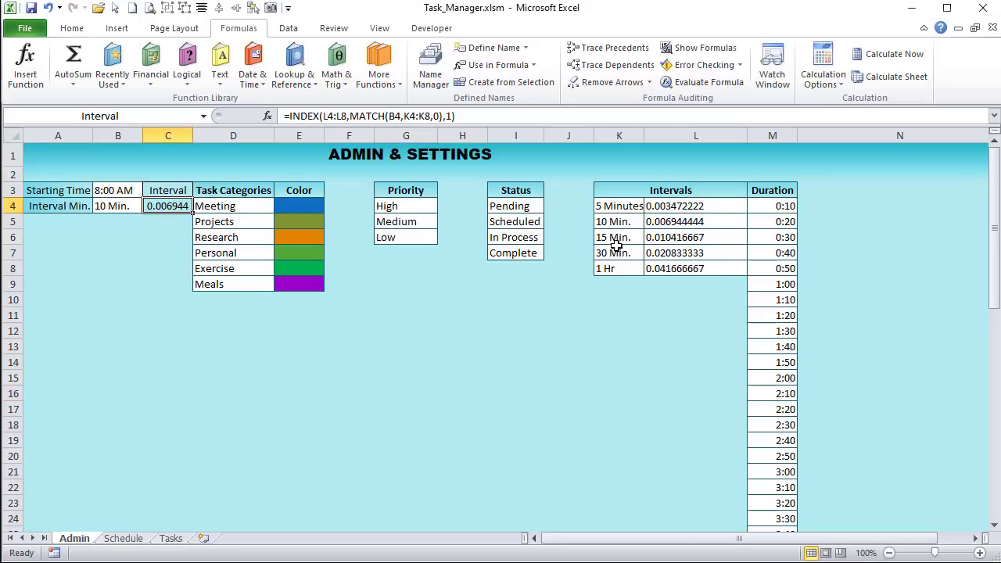
- Enter the formula =1/24 in Admin cell G12 to express one hour as a fraction of a day
click(401, 334)
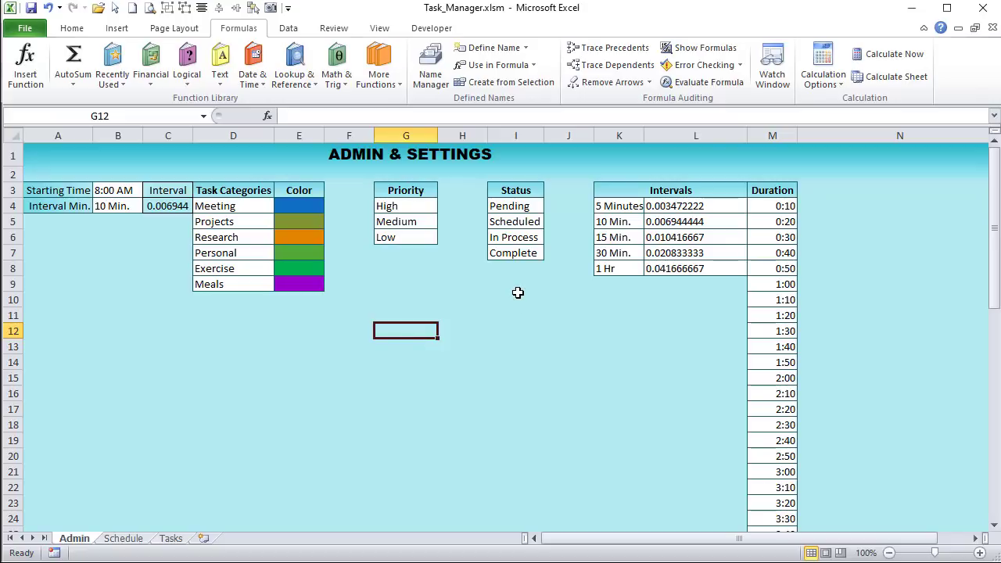
text(=1/24)
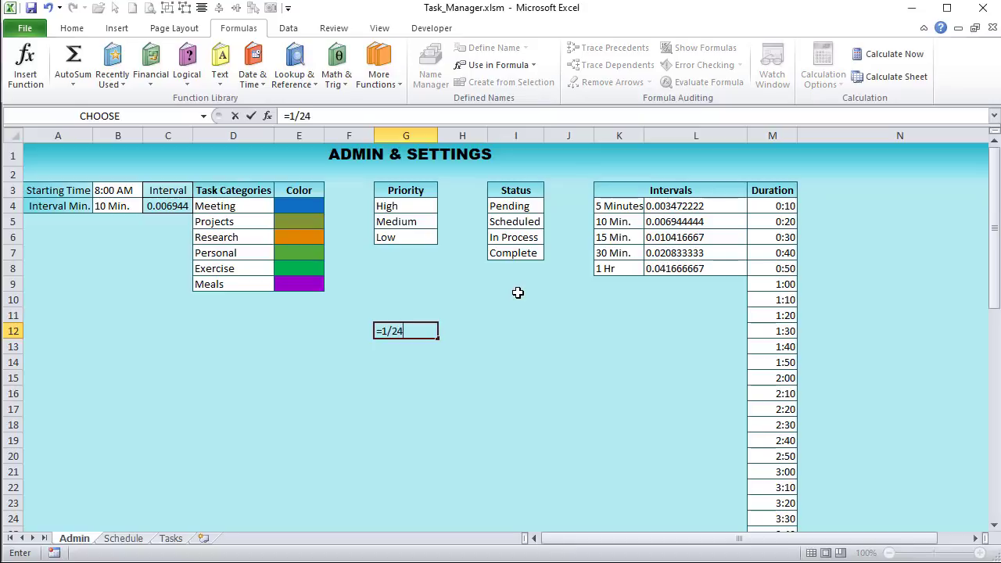
key(Return)
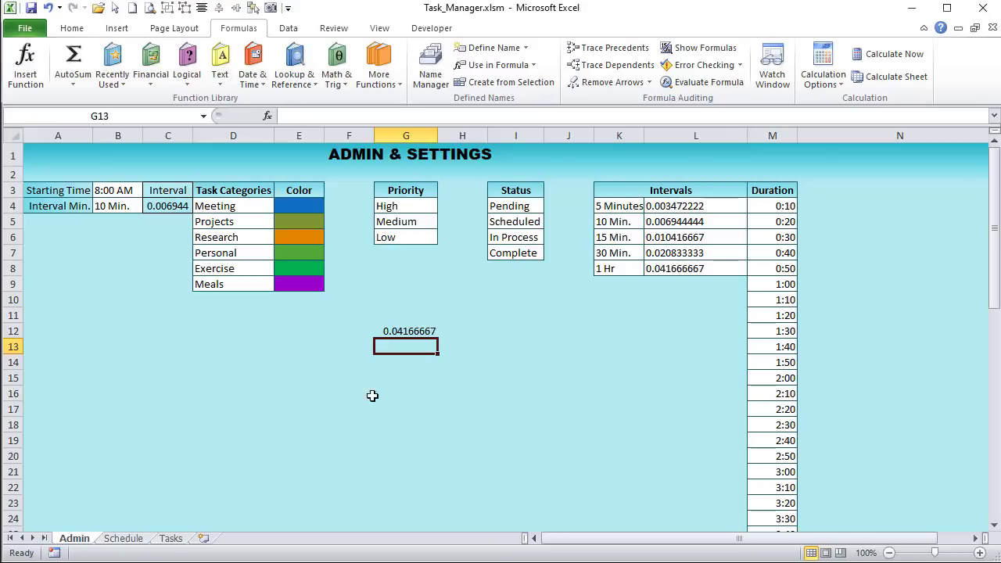
- Change the formula in G12 to =1/24/2 to express a half hour
click(397, 330)
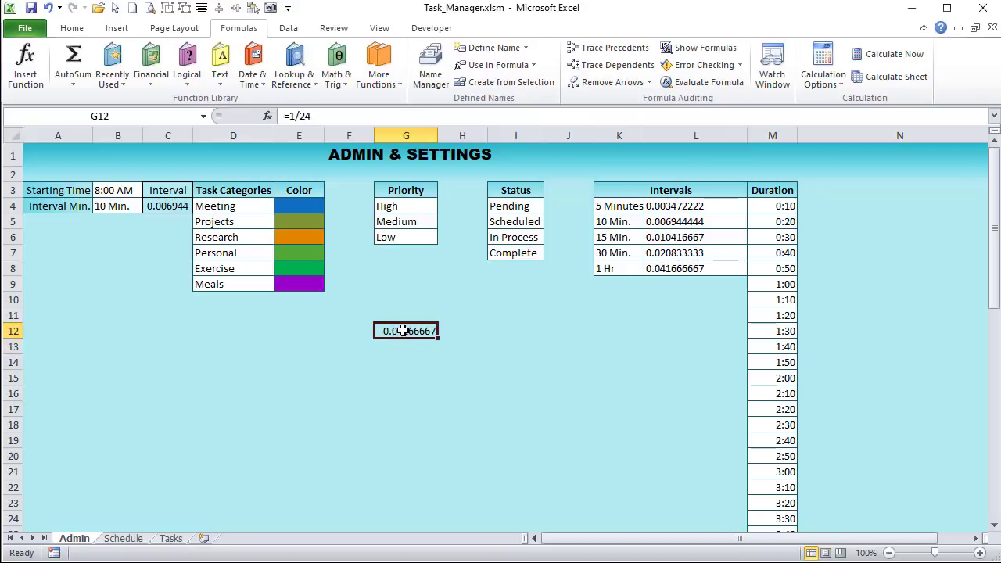
click(308, 115)
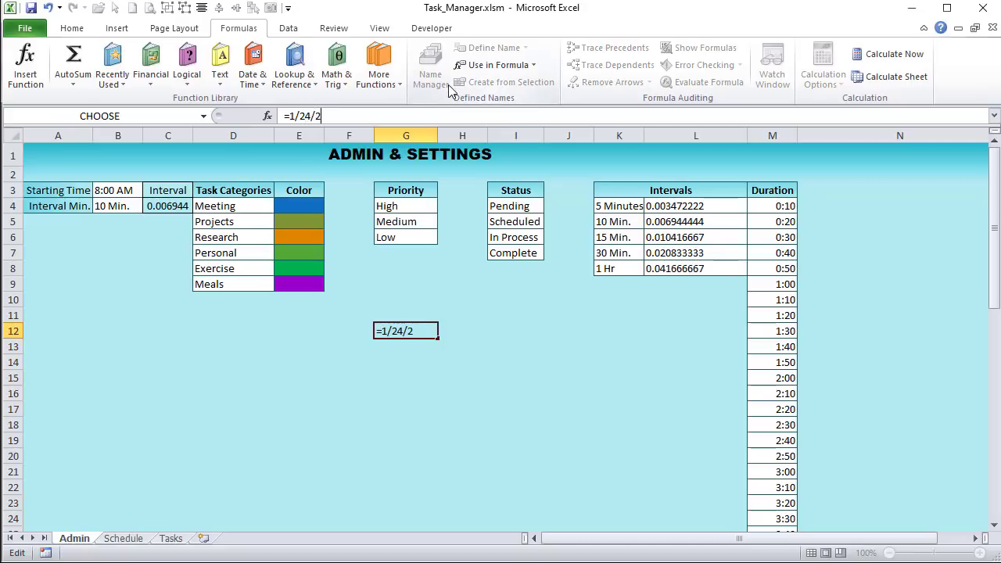
key(Return)
scroll(438, 83, up, 1)
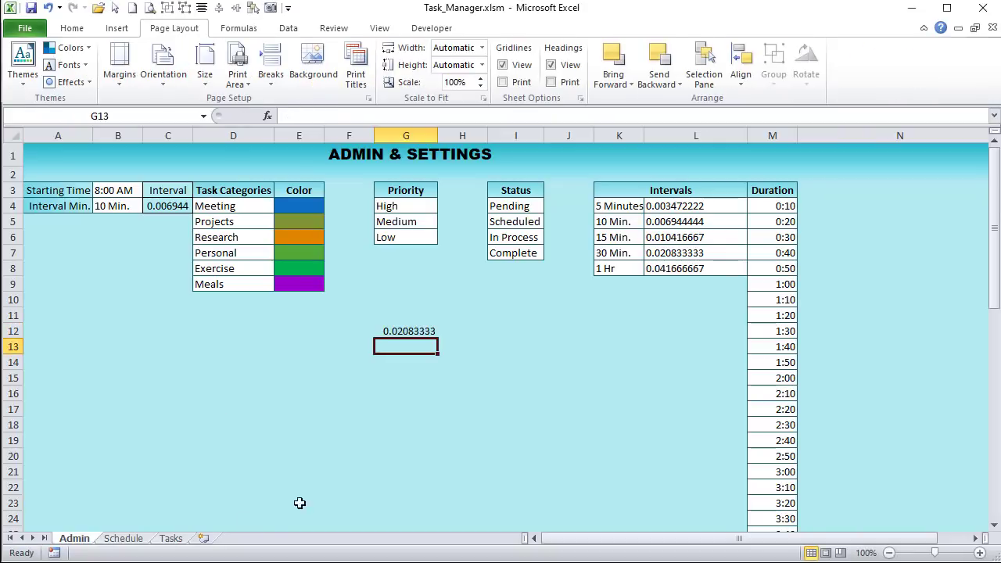
click(390, 329)
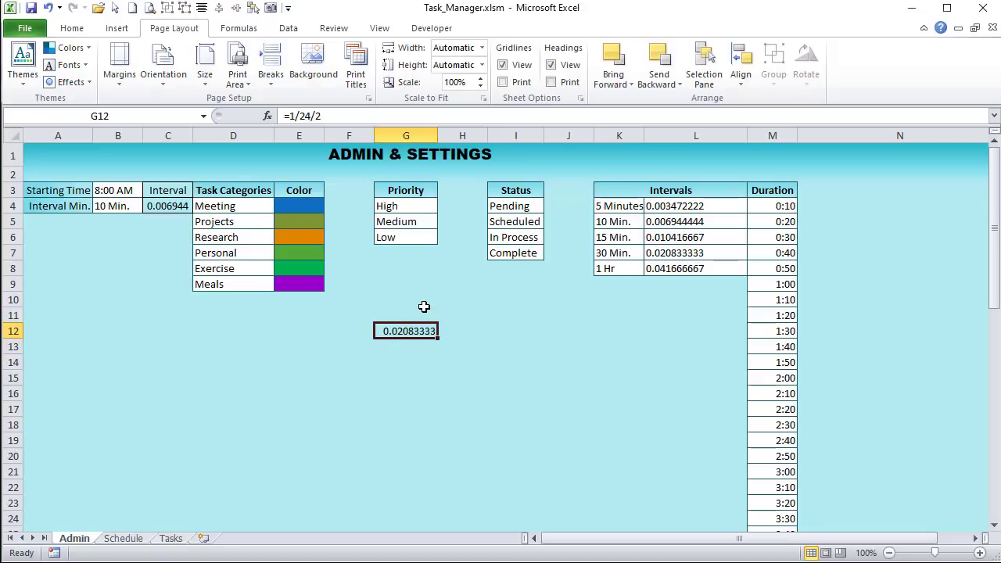
- Examine the formulas behind the 5, 10 and 15 minute values in the Intervals table
click(653, 203)
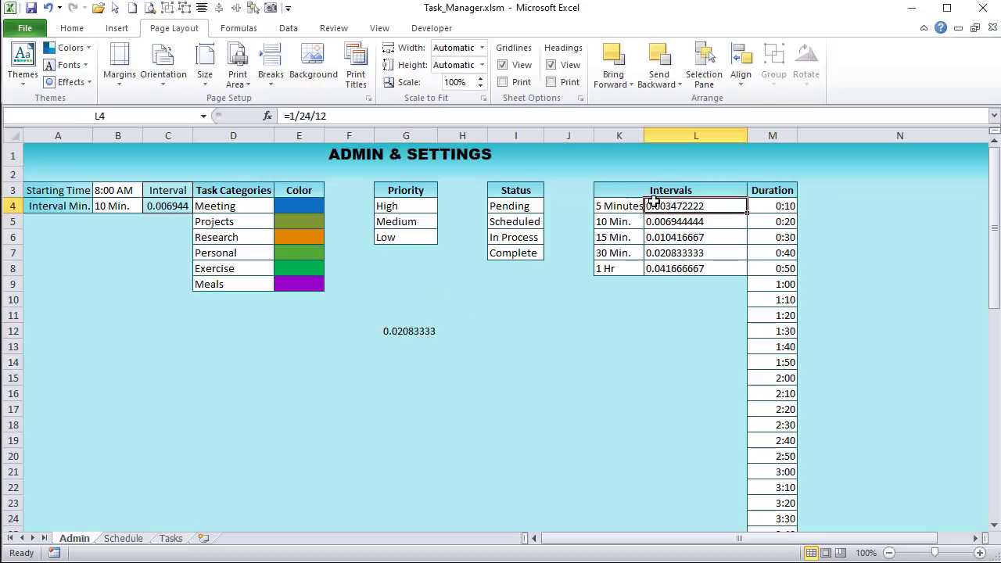
click(698, 221)
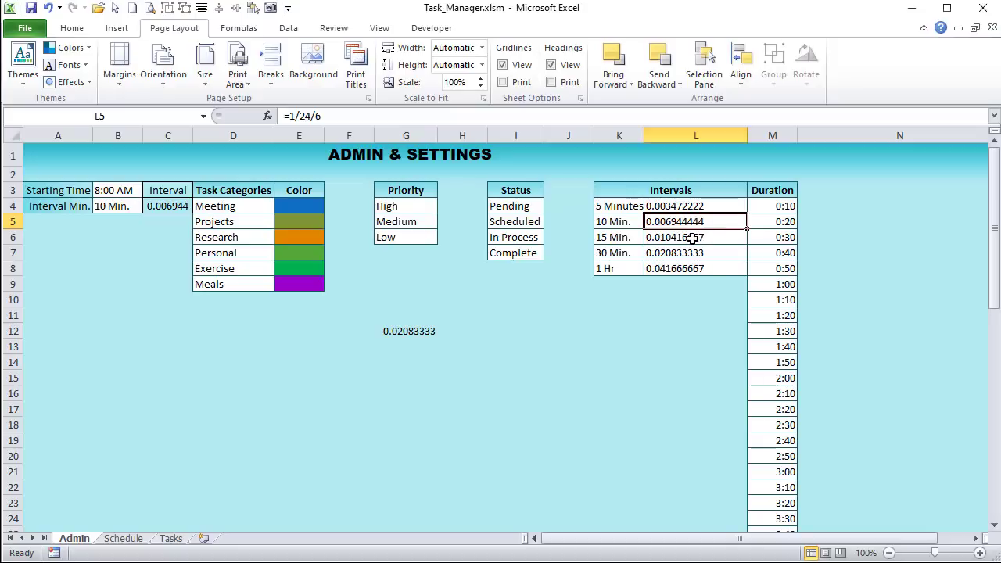
click(692, 239)
click(679, 206)
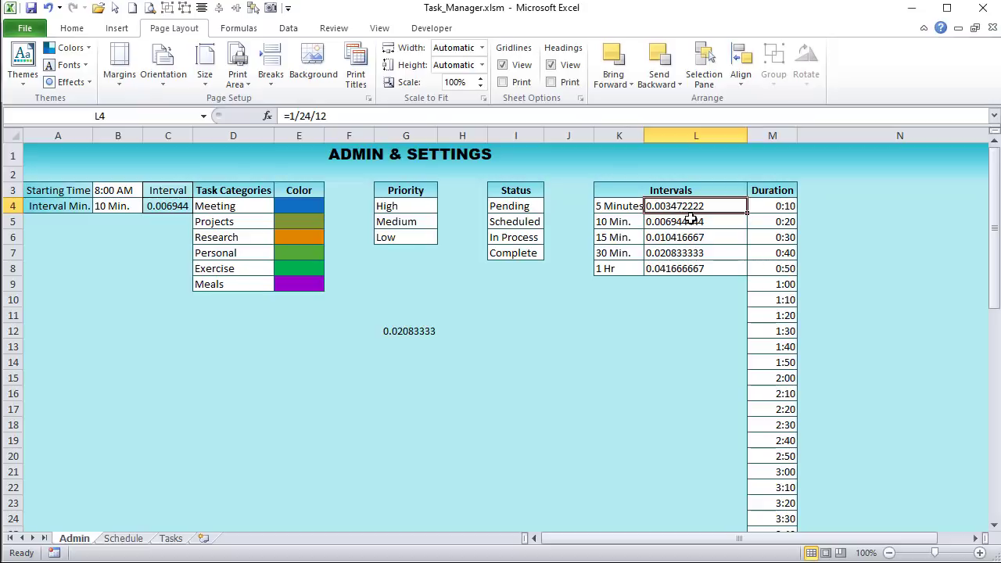
- Check the formulas behind the 10 minute to 1 hour intervals and clear the test formula from Admin cell G12
click(692, 220)
click(702, 238)
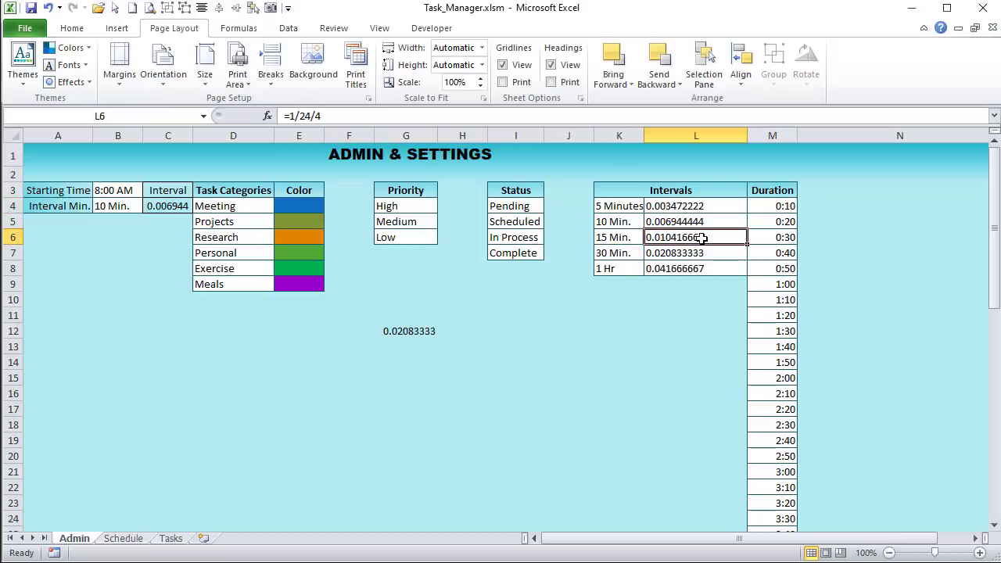
click(705, 254)
click(705, 269)
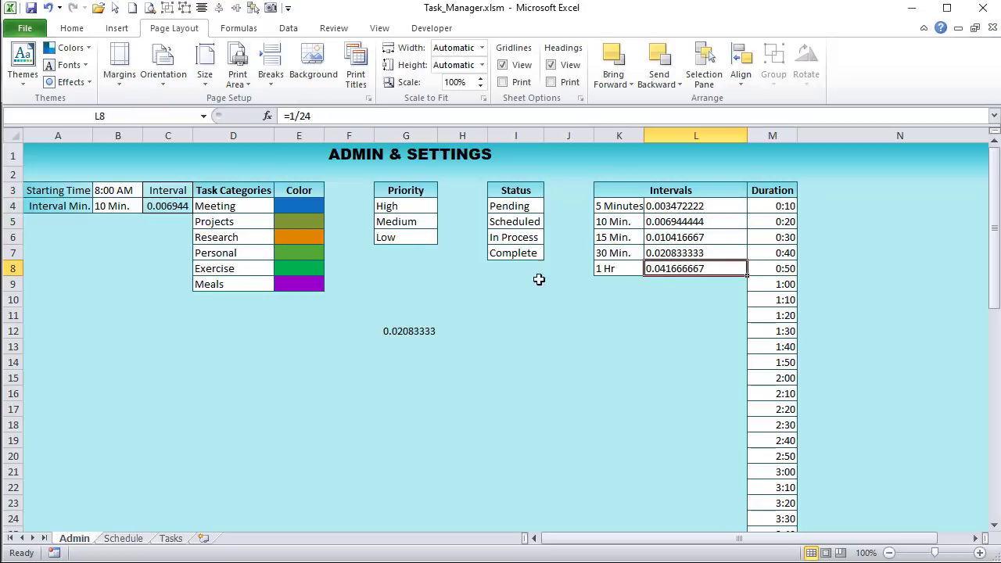
click(399, 328)
key(Delete)
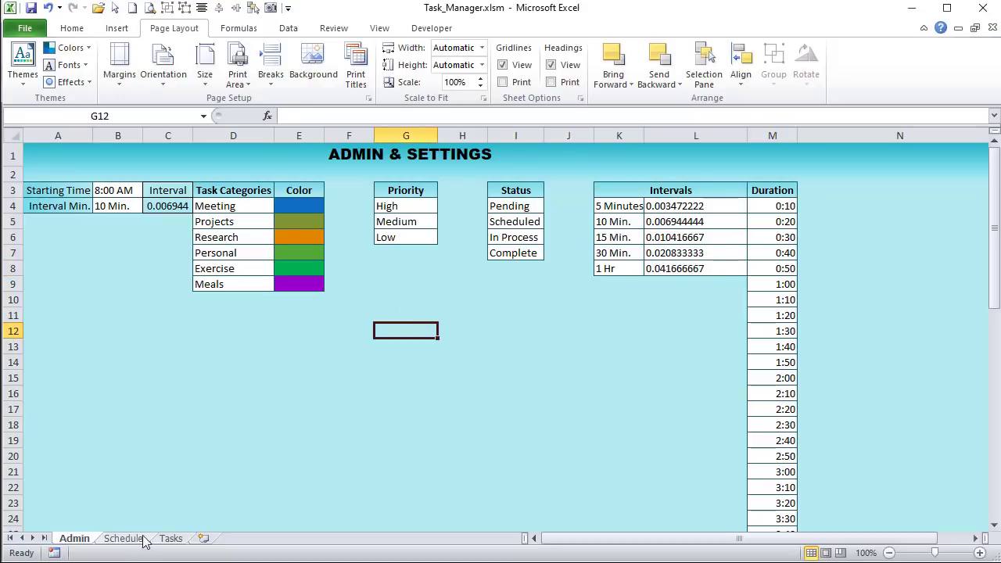
- Examine how the C4 lookup formula matches the interval choice in B4 to K4:K8 and returns a value from L4:L8
click(156, 207)
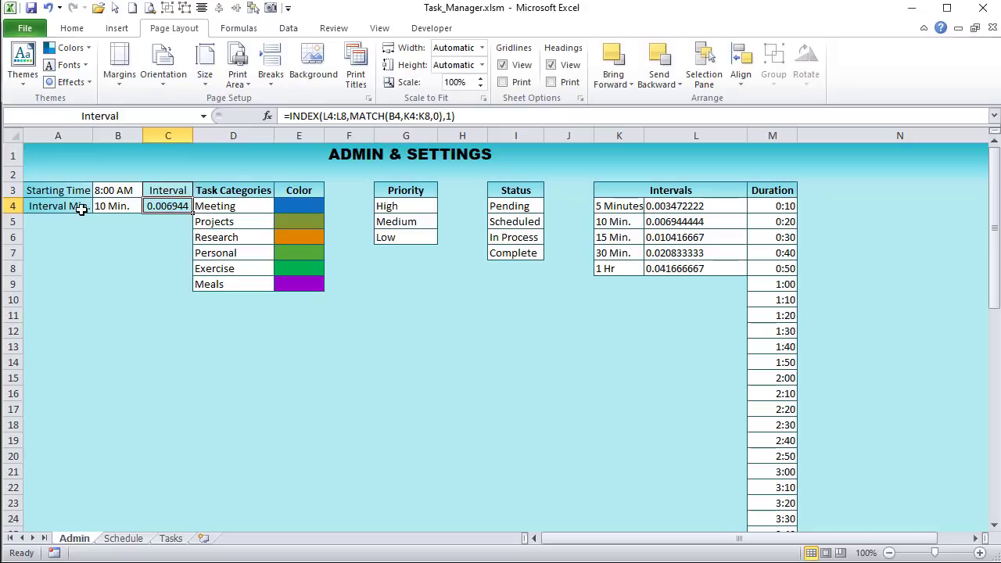
click(119, 207)
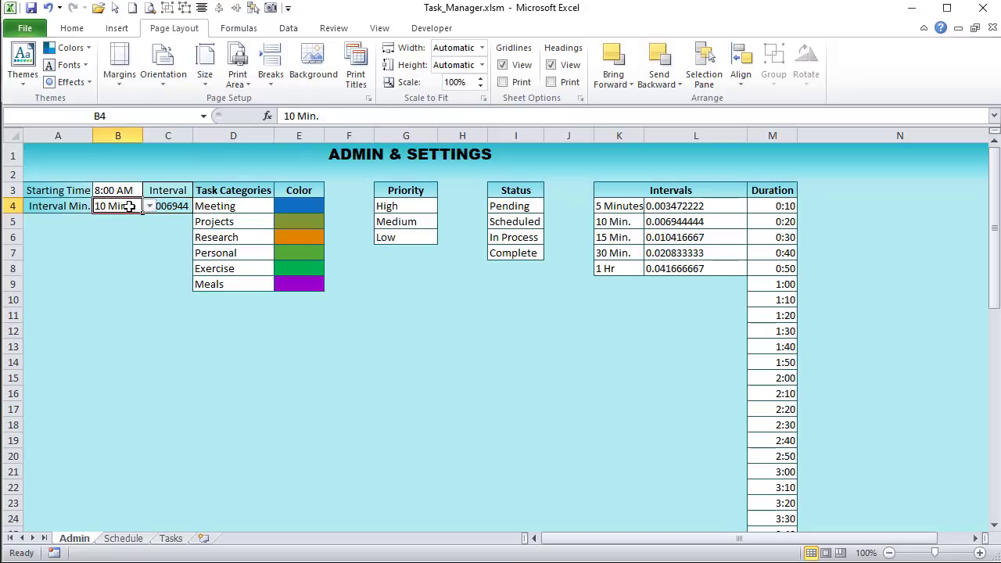
click(149, 206)
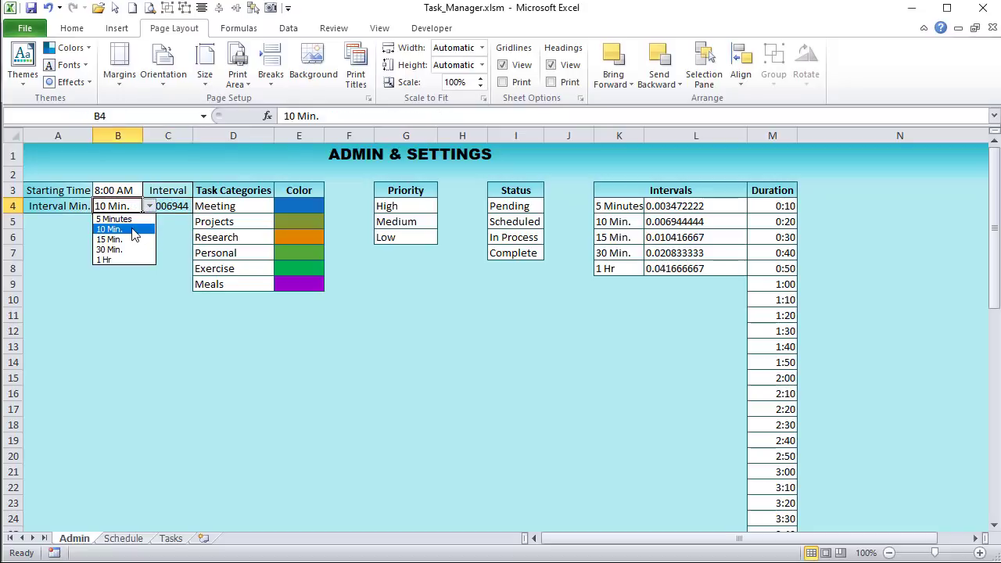
click(133, 209)
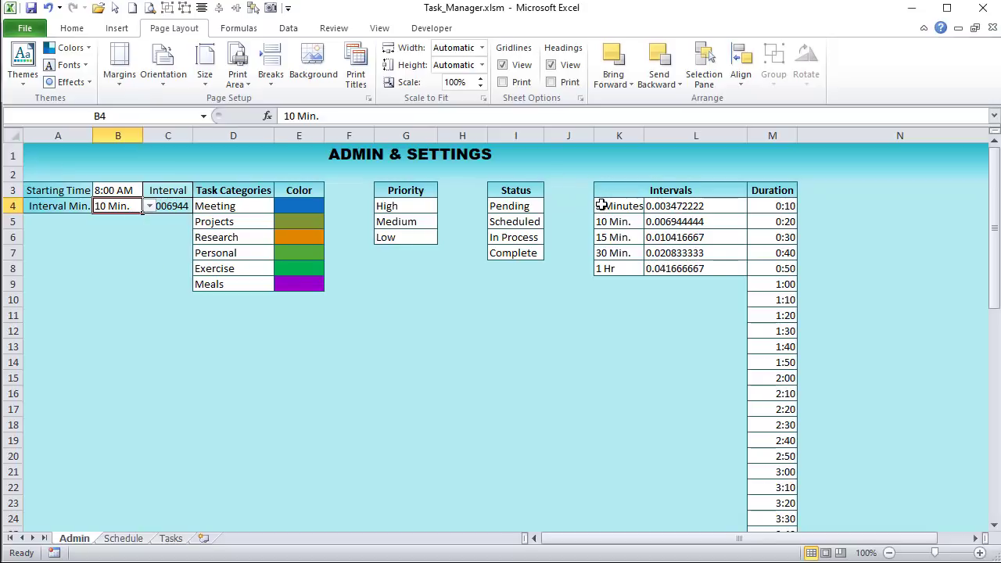
drag(599, 205, 617, 251)
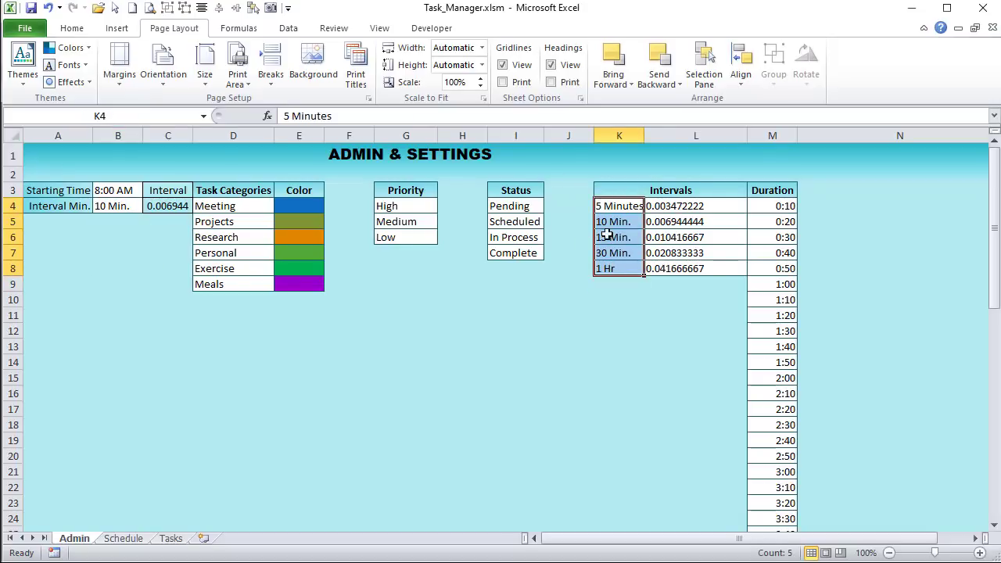
drag(688, 205, 686, 268)
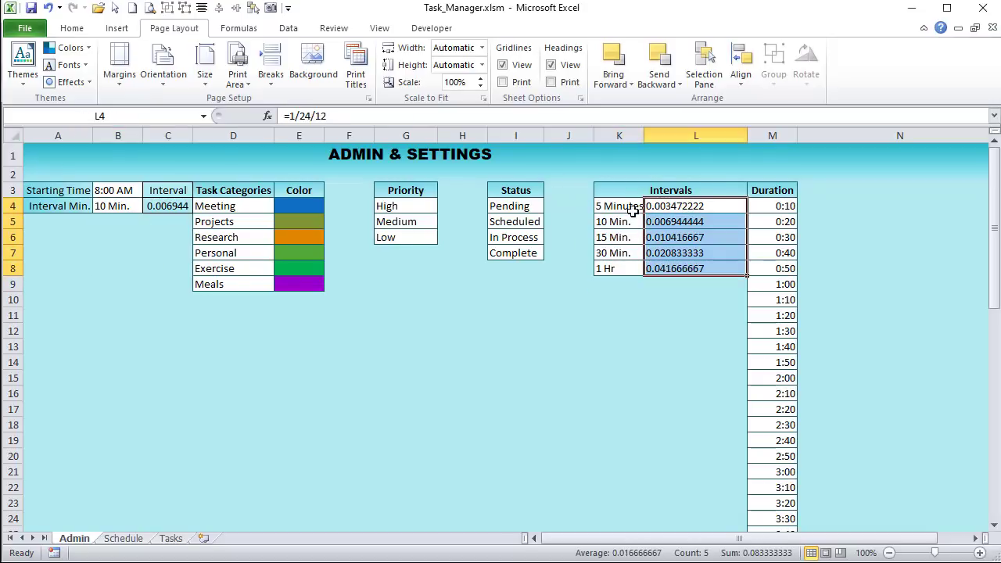
drag(621, 201, 627, 272)
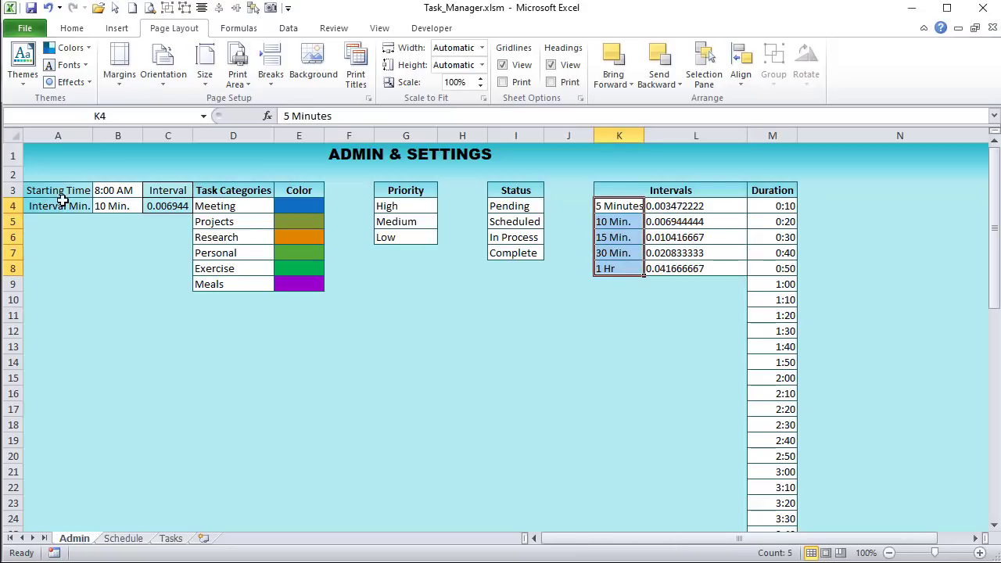
click(114, 207)
click(148, 205)
click(117, 229)
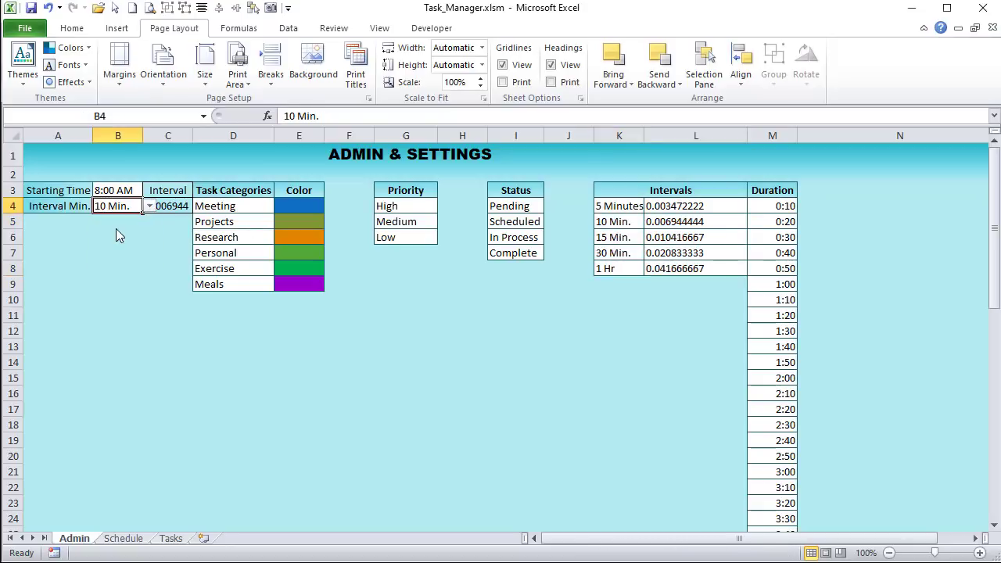
click(164, 205)
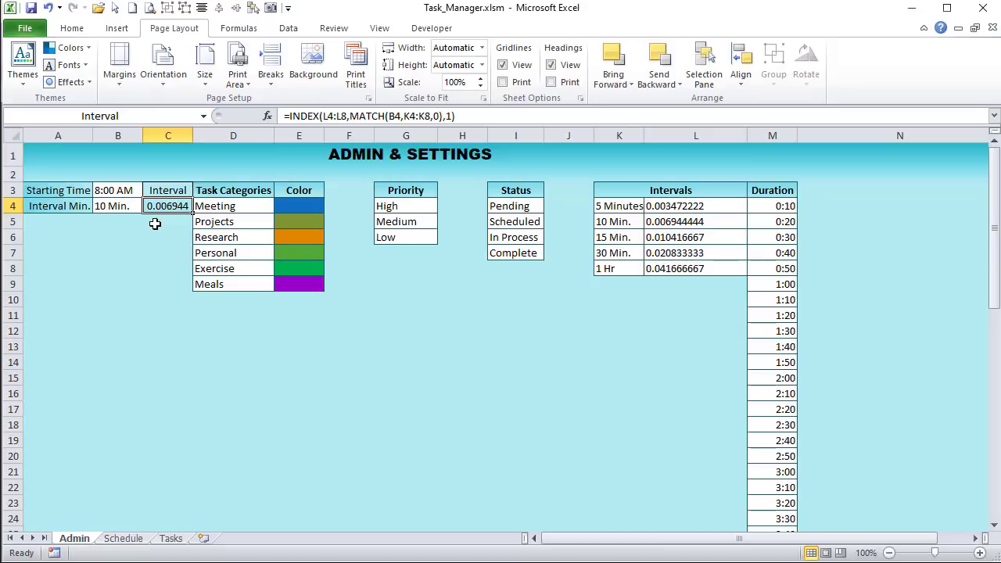
click(685, 225)
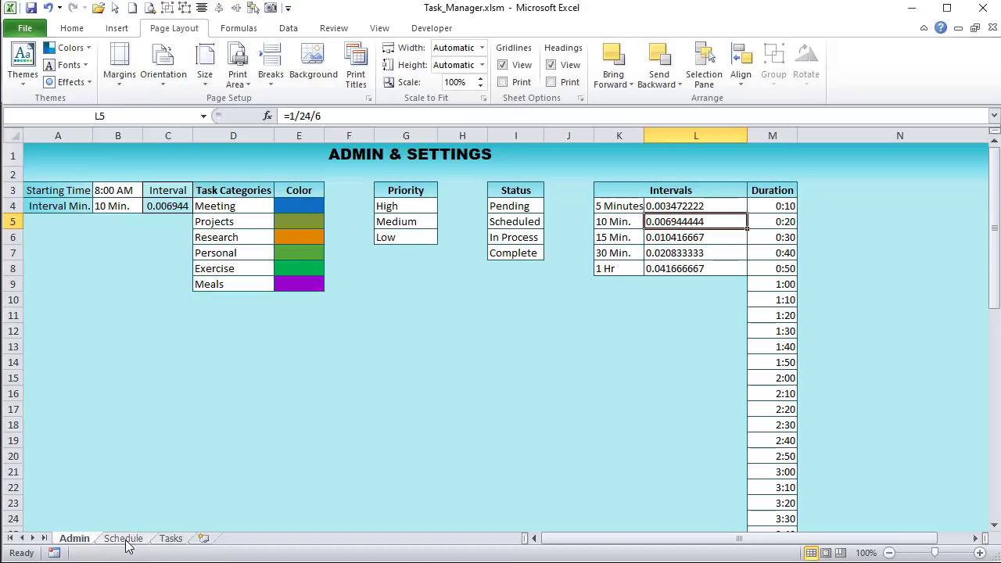
- Enter the formula =StartTime in Schedule cell D5, using the name of the Admin sheet's starting time cell
click(112, 191)
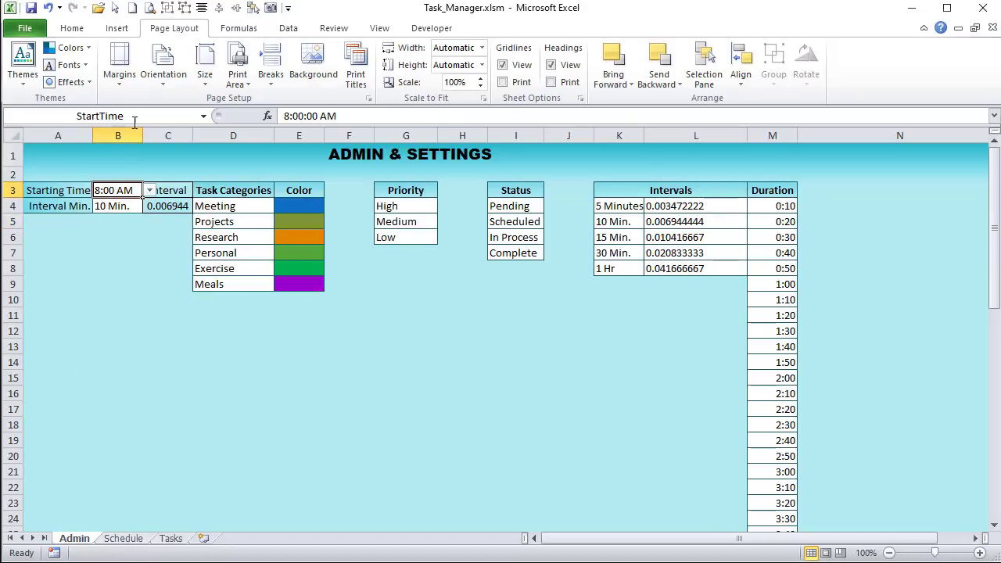
click(123, 538)
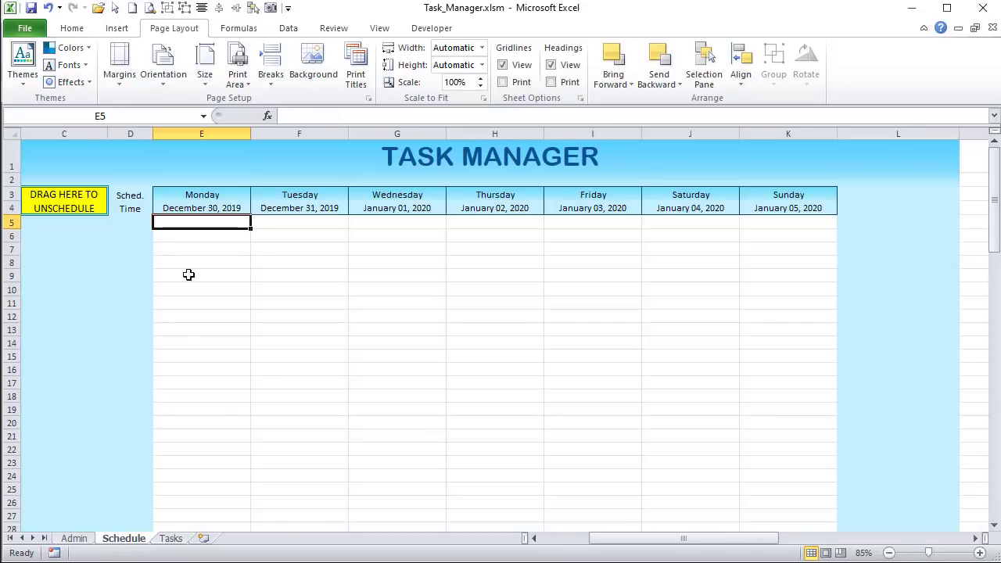
click(140, 229)
click(120, 221)
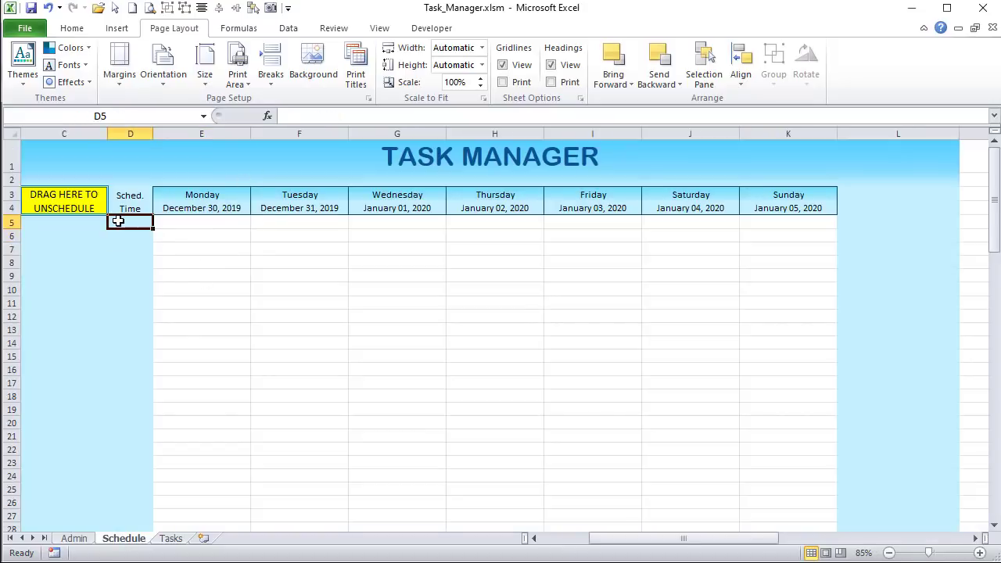
text(=start)
key(Tab)
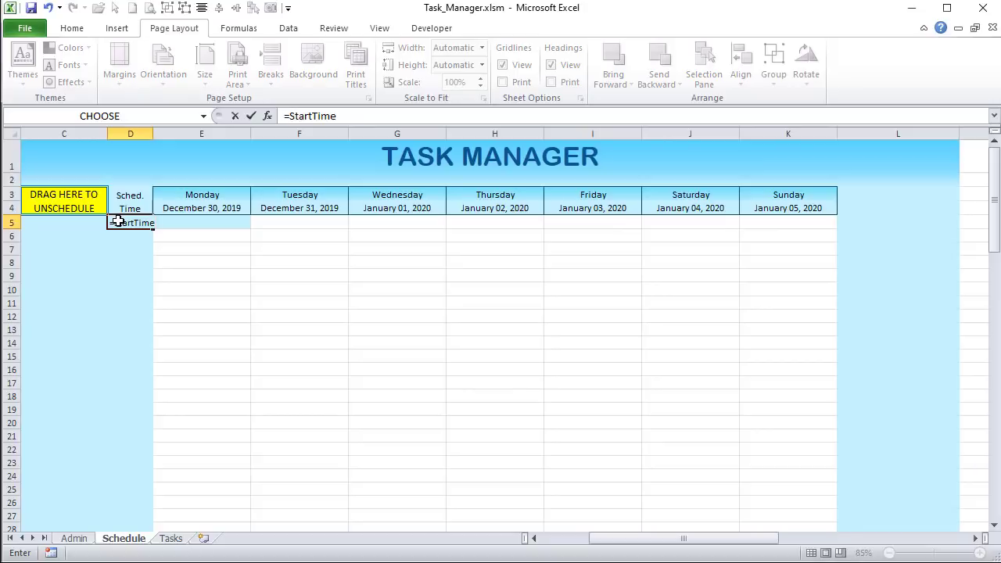
key(Return)
click(147, 223)
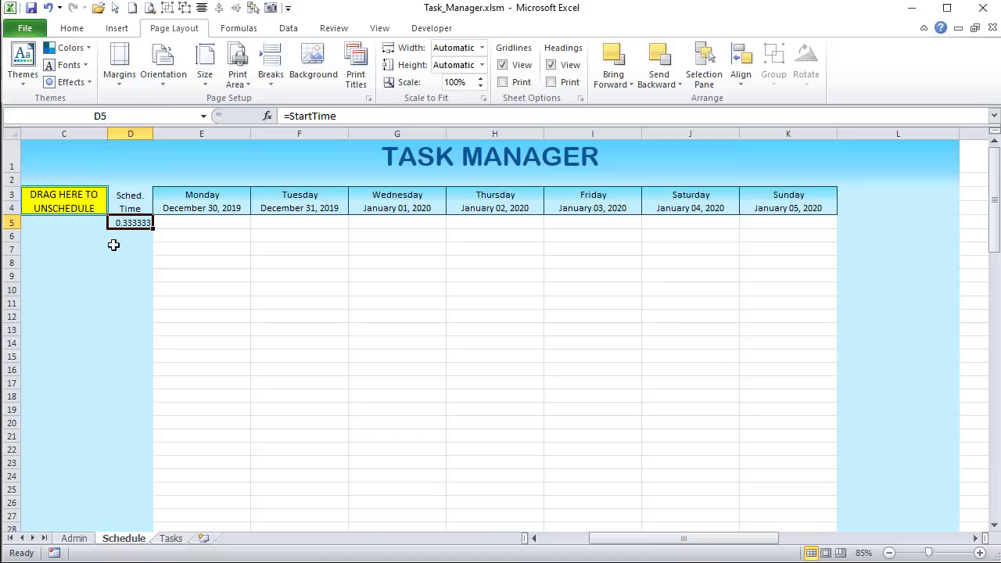
- Format the Schedule sheet's time cells D5:D100 with the Time number format of type 1:30 PM
click(138, 115)
key(Return)
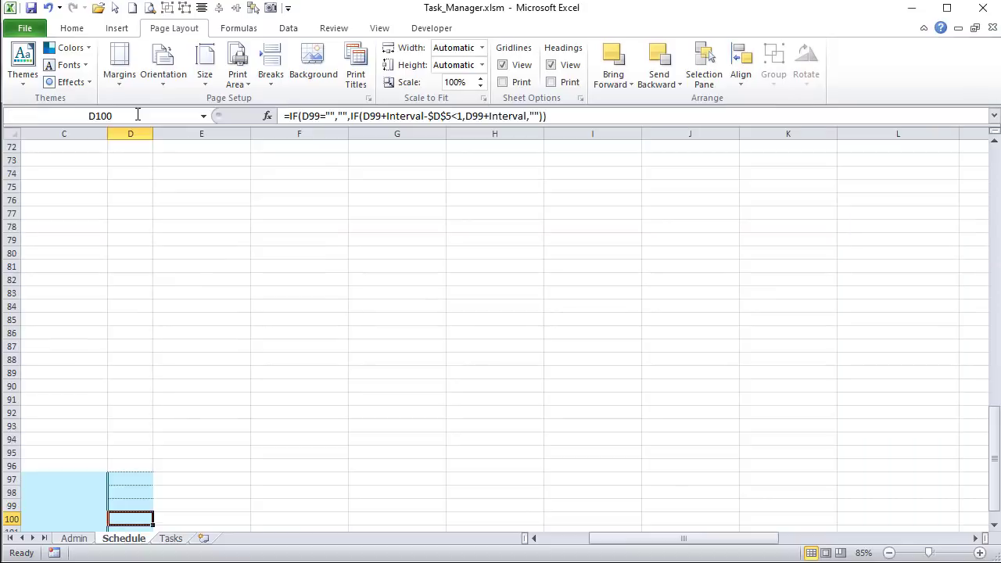
drag(994, 457, 965, 180)
click(131, 223)
key(ctrl+shift+Down)
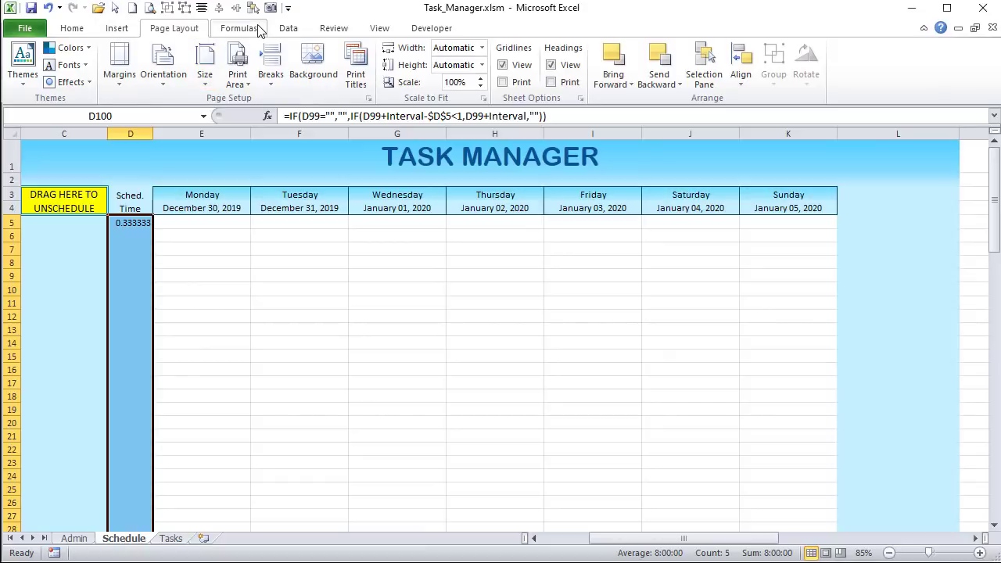
click(69, 29)
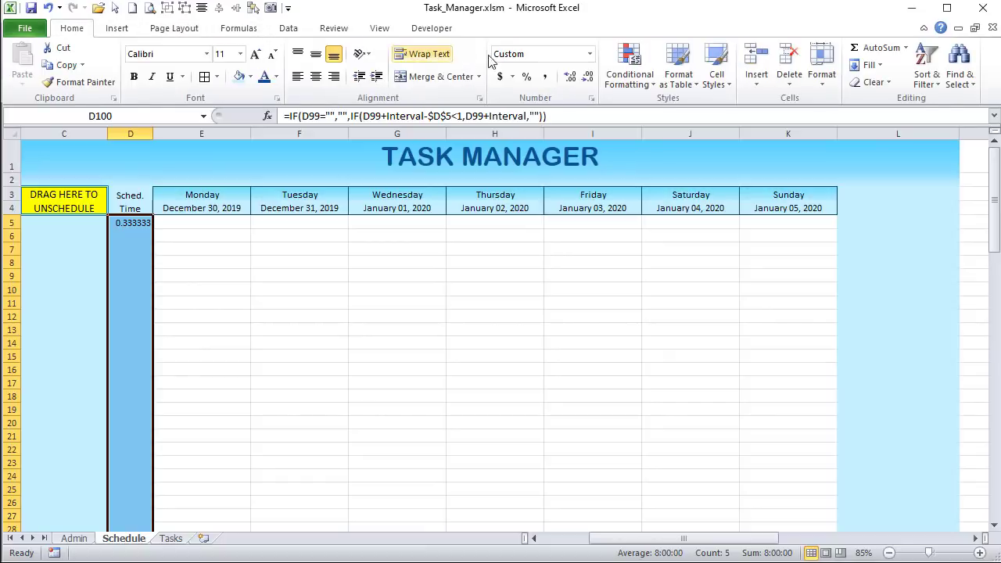
click(589, 54)
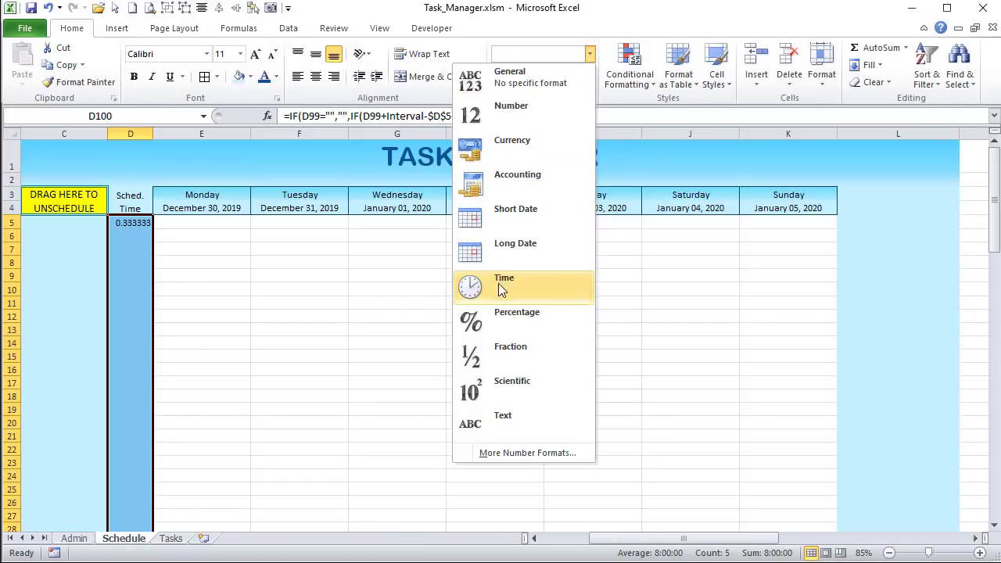
click(522, 453)
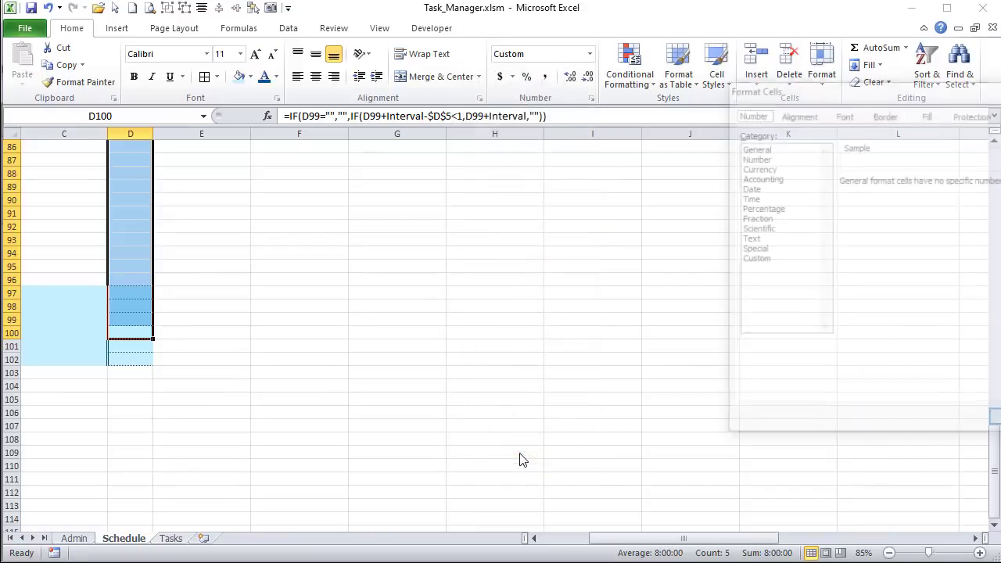
click(747, 198)
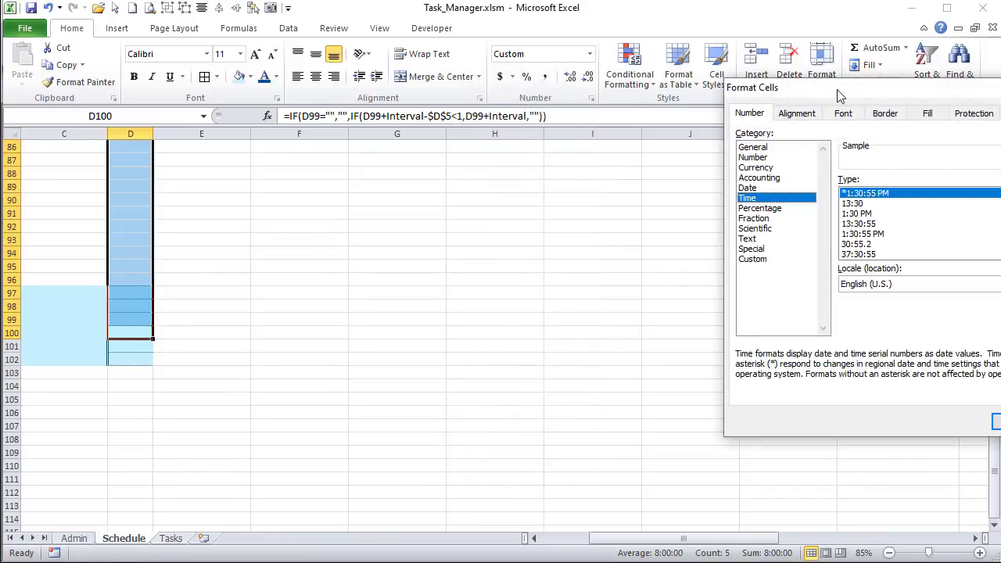
drag(837, 94, 430, 117)
click(460, 238)
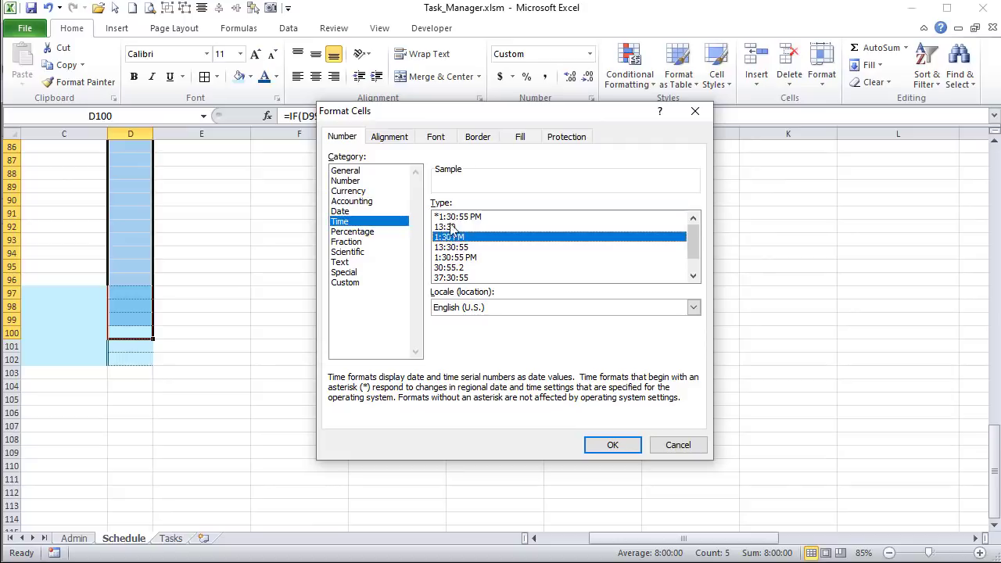
click(614, 447)
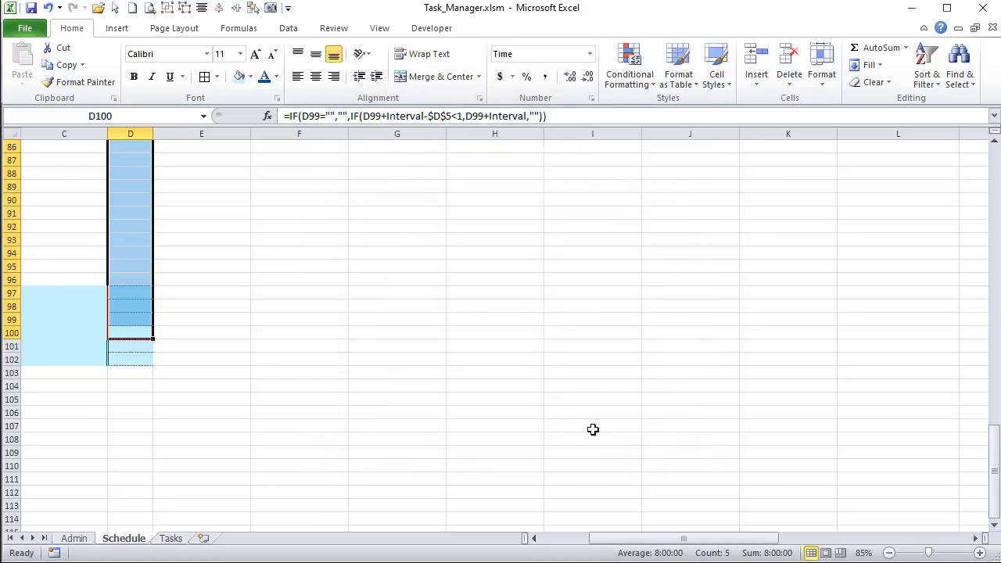
scroll(566, 423, up, 20)
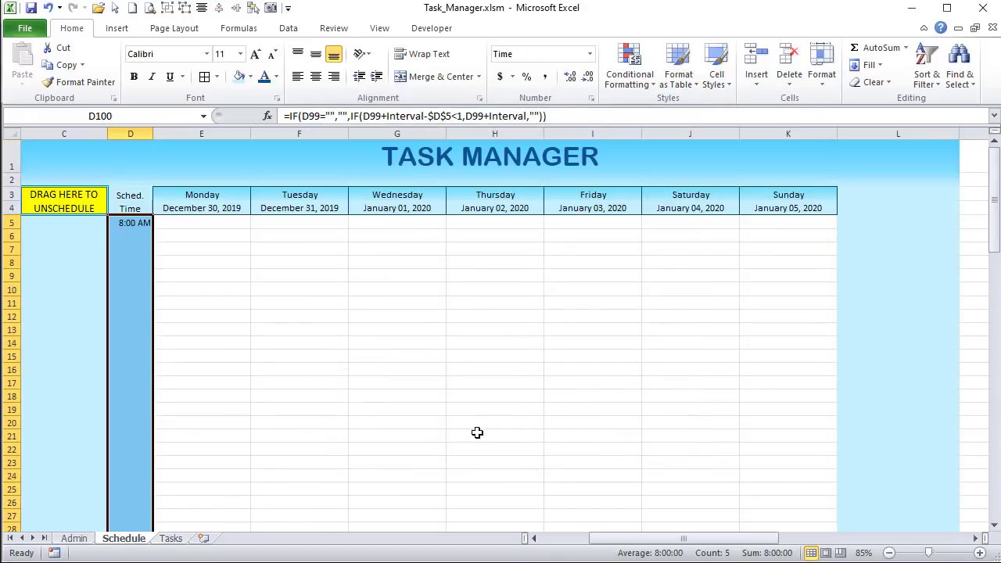
click(189, 249)
click(147, 222)
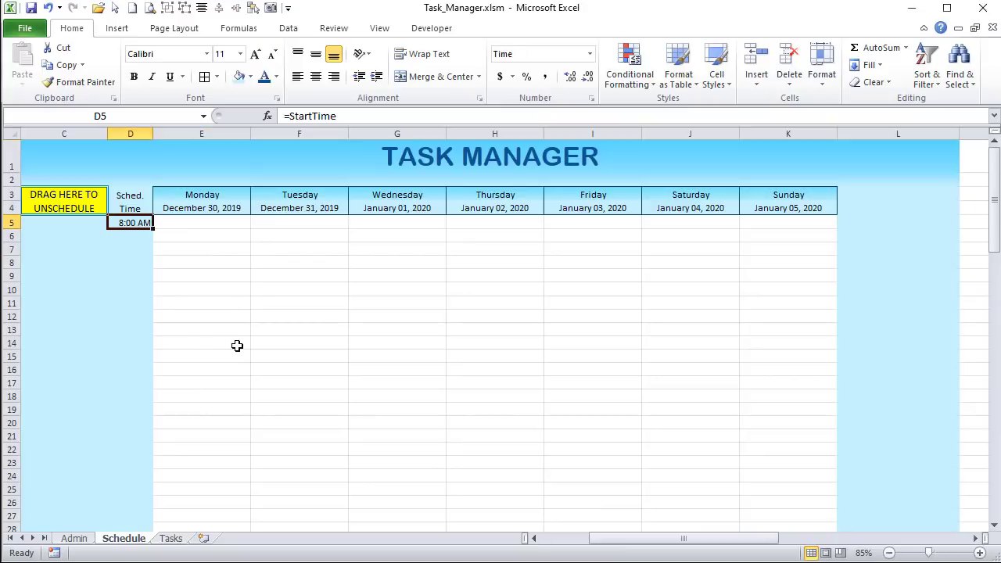
- Set the Admin sheet's interval choice in cell B4 to 15 Min
click(979, 553)
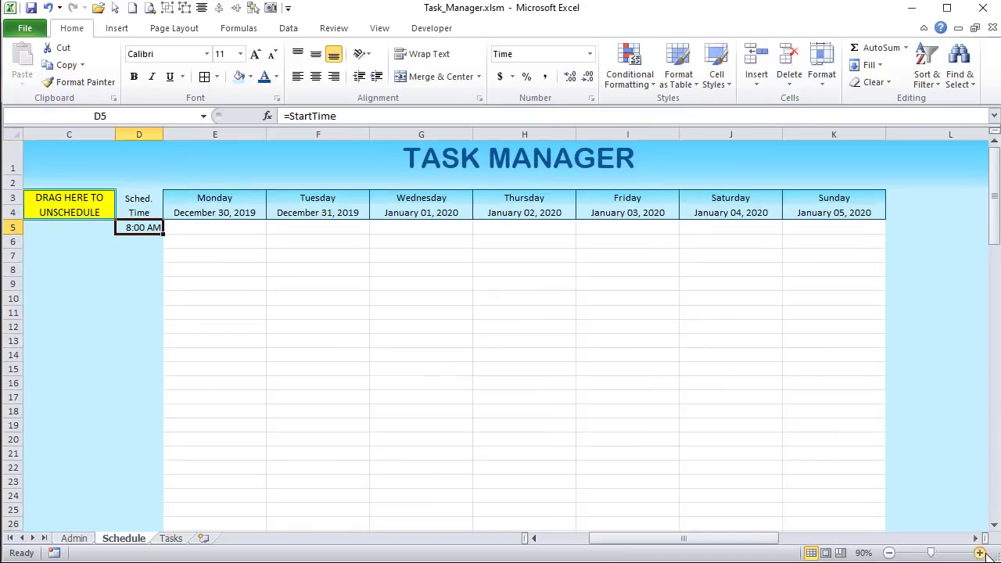
click(979, 553)
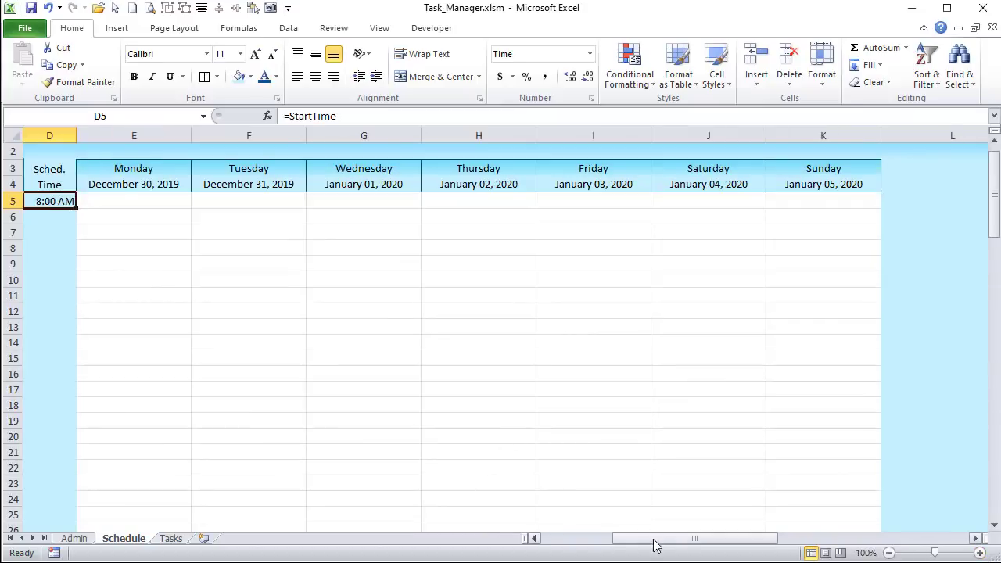
drag(645, 538, 599, 538)
scroll(387, 455, up, 1)
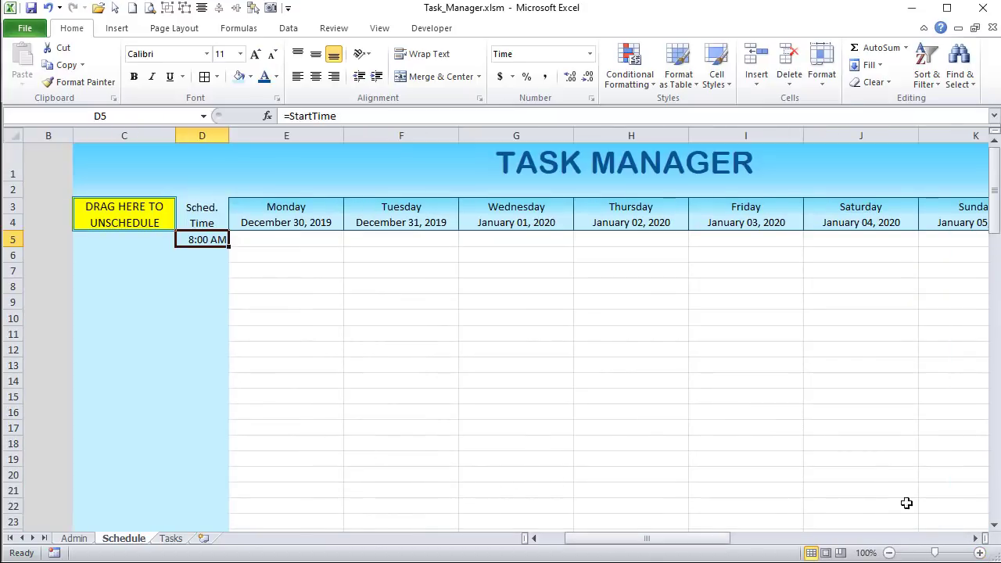
click(975, 537)
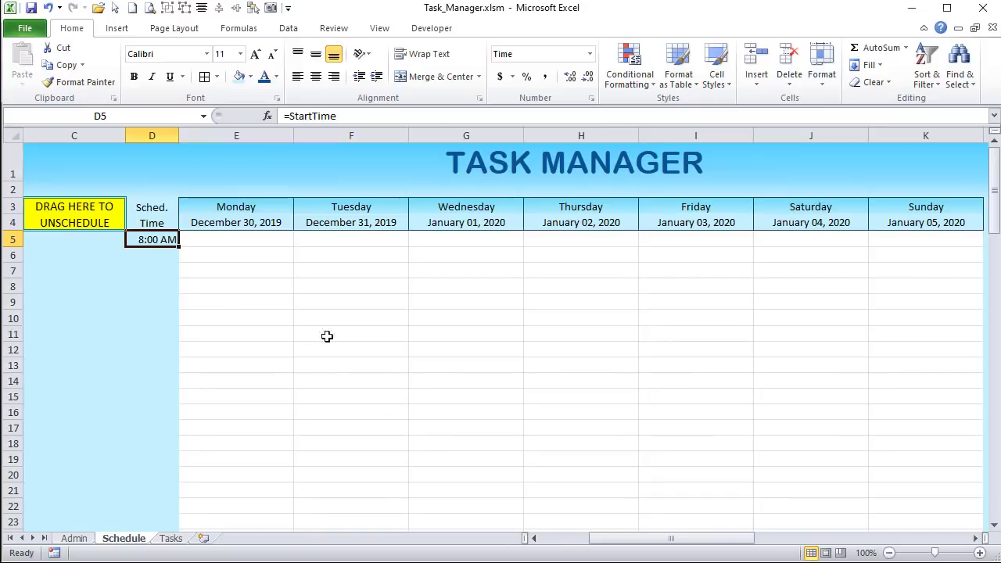
click(137, 260)
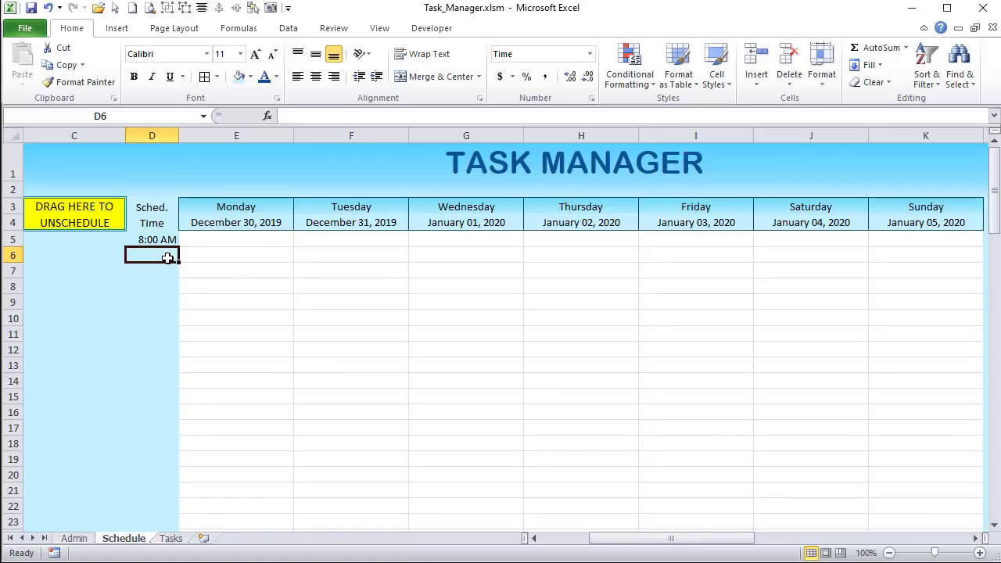
click(83, 538)
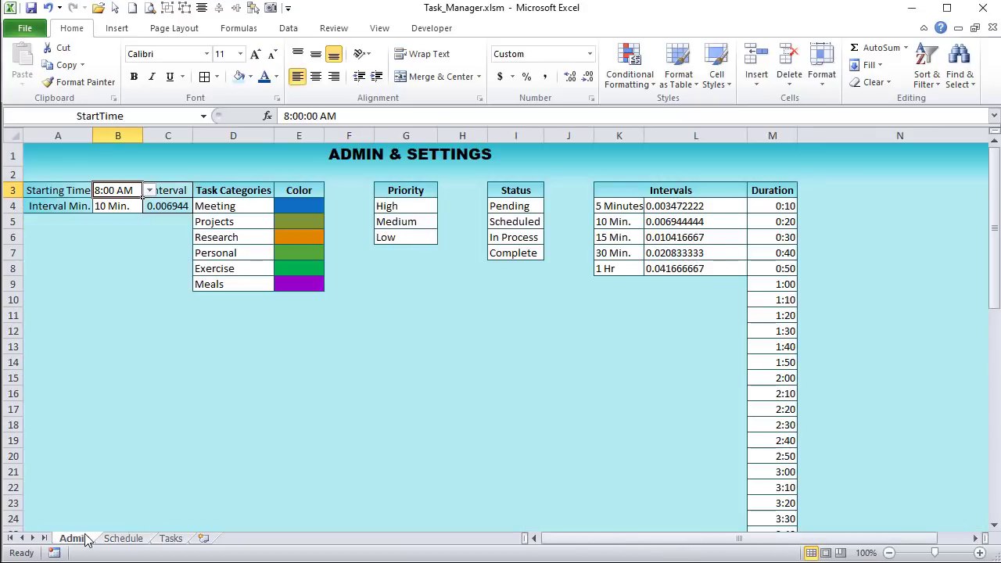
click(179, 203)
click(122, 209)
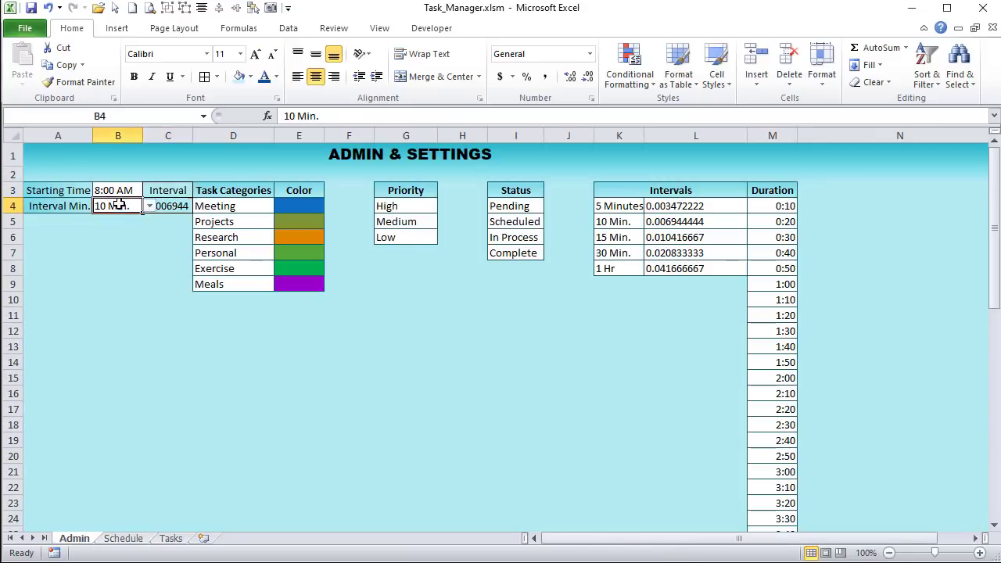
click(150, 209)
click(113, 239)
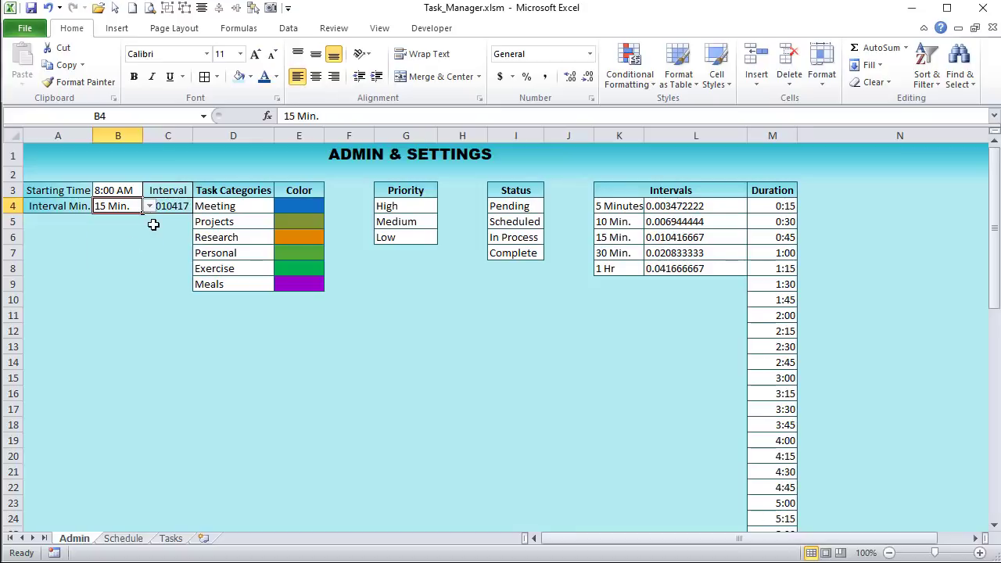
- Check the defined name and lookup formula of the Admin sheet's interval cell C4
click(155, 222)
click(173, 203)
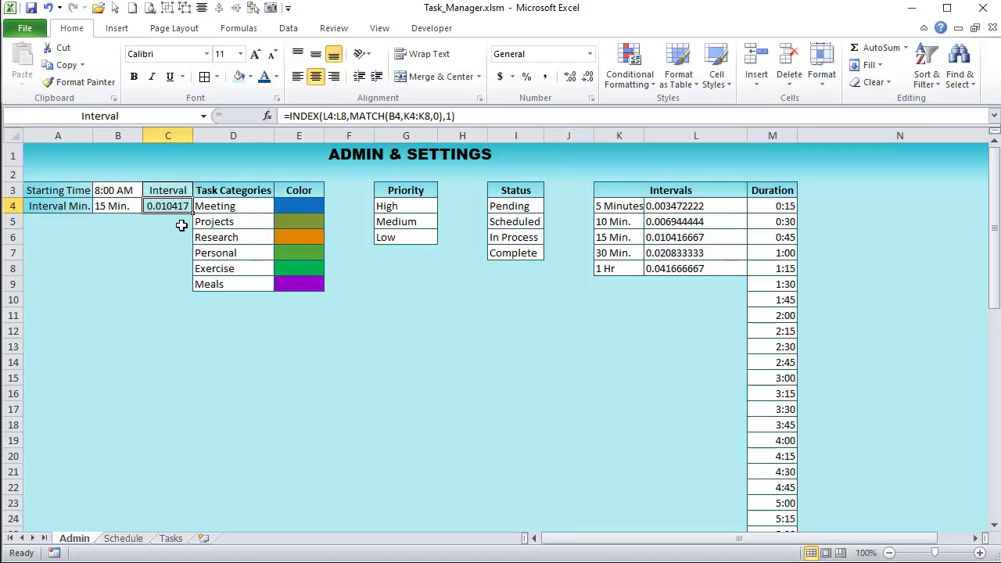
click(142, 114)
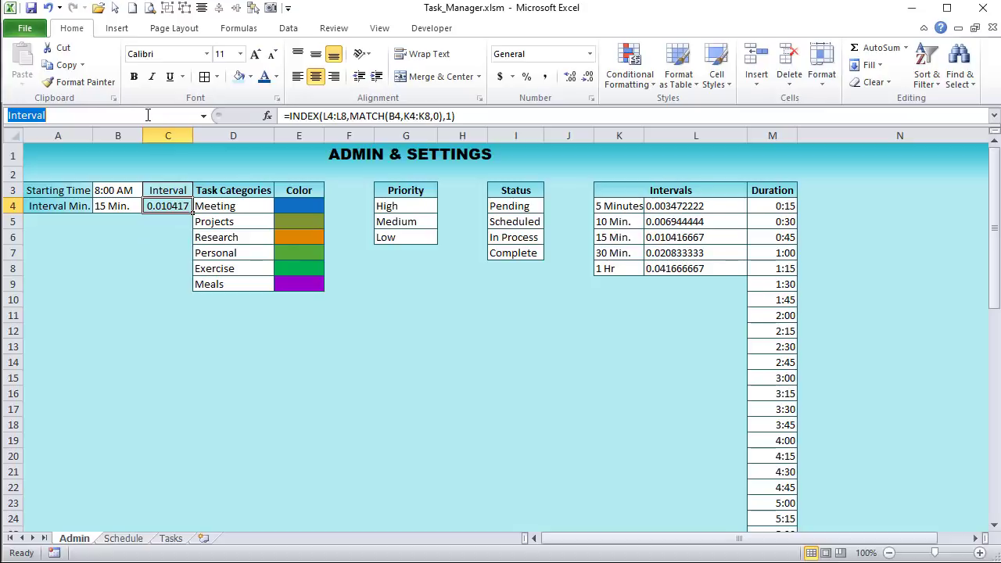
key(Escape)
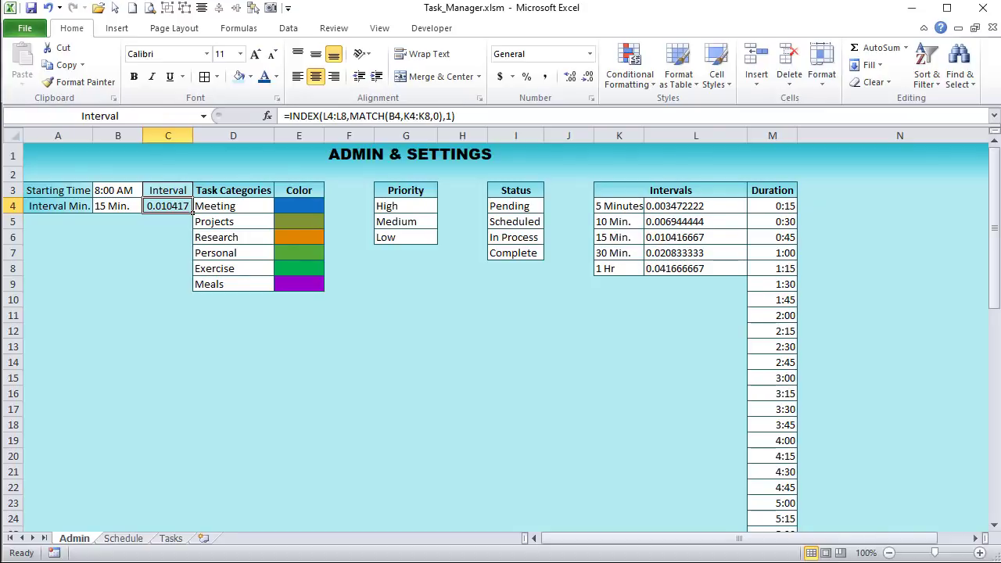
- Enter the formula =D5+Interval in Schedule cell D6, using the name of the Admin sheet's interval cell
click(123, 539)
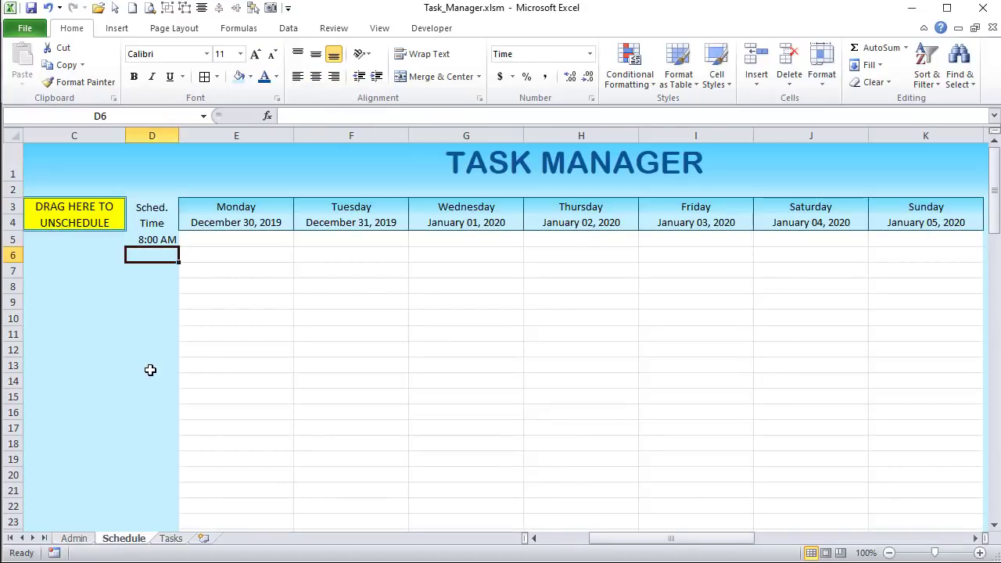
text(=)
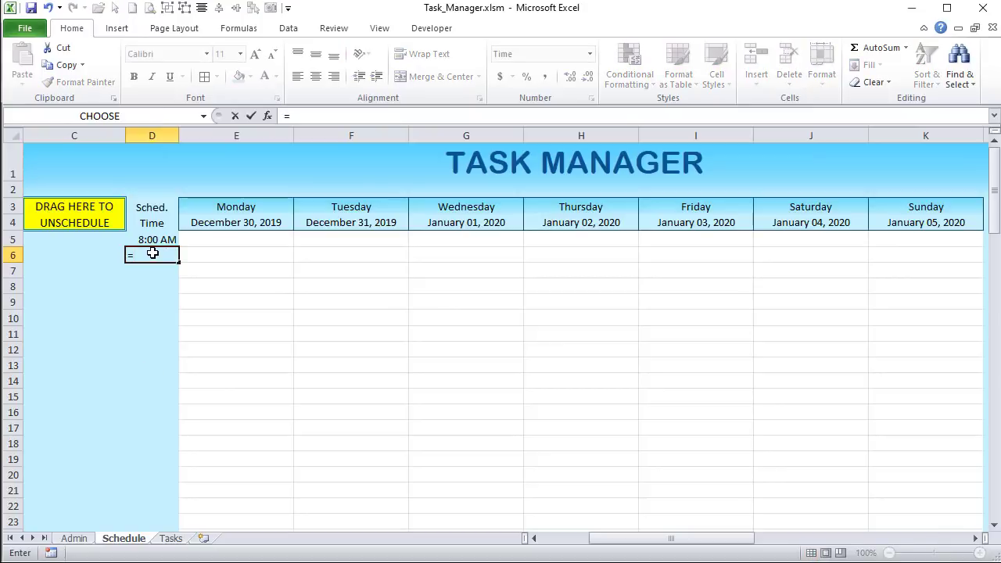
click(148, 240)
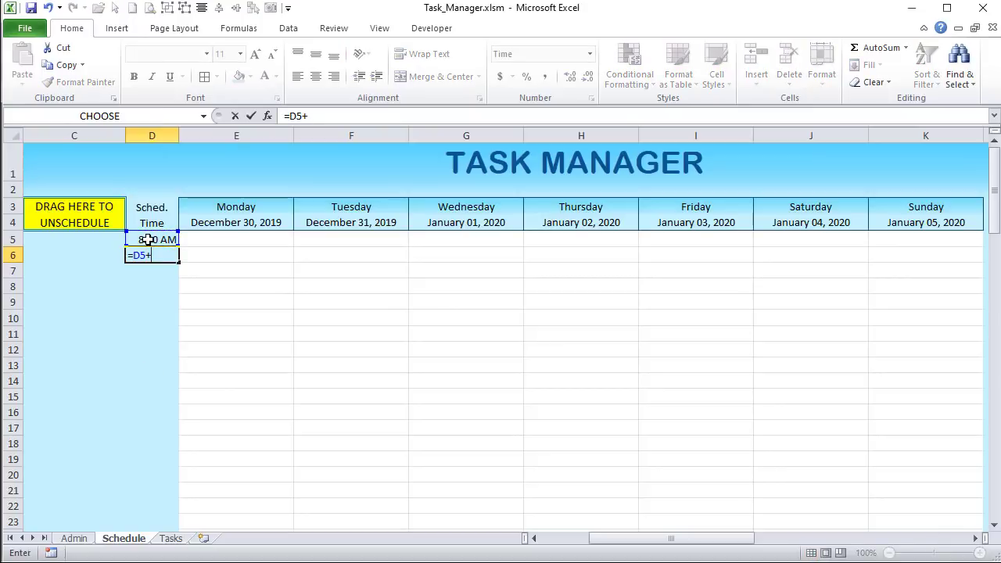
text(+in)
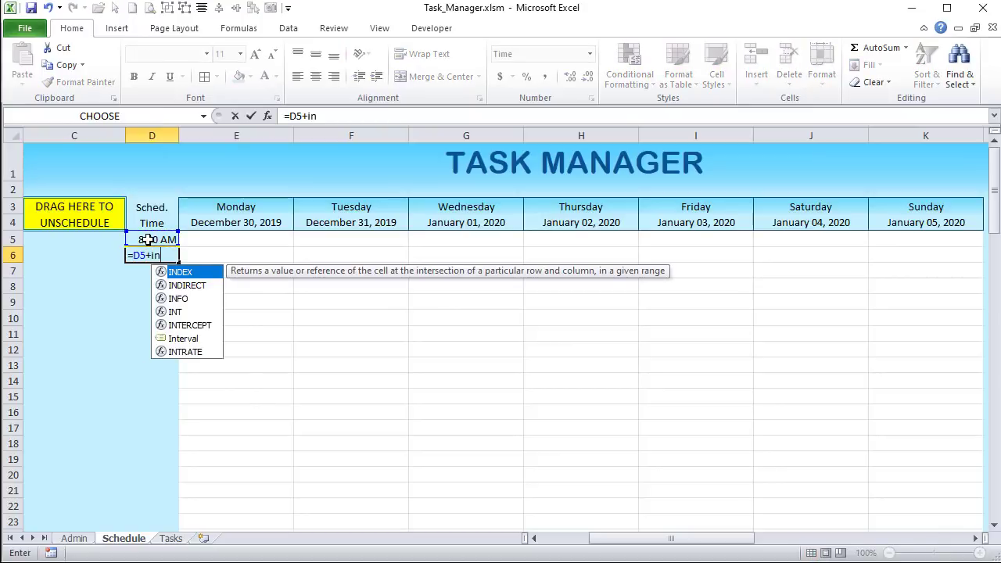
text(t)
key(Down)
key(Down)
key(Tab)
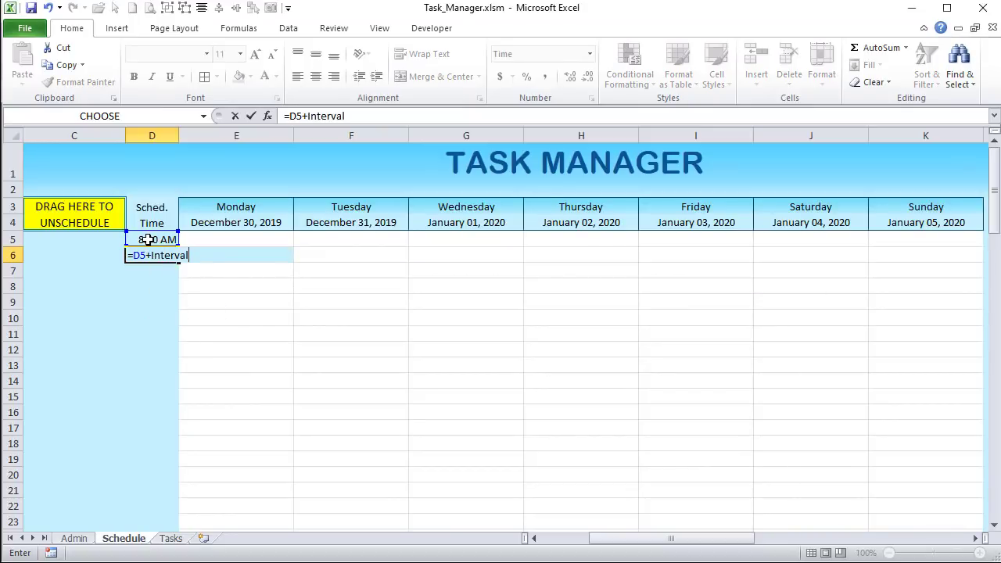
key(Return)
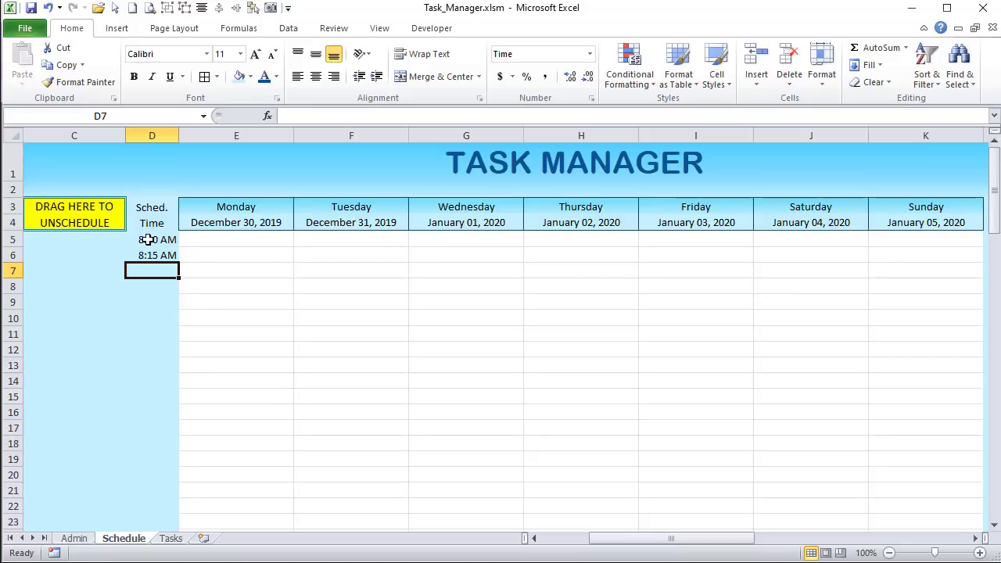
- Fill the D6 time formula down the Schedule sheet's time column through cell D96
click(155, 257)
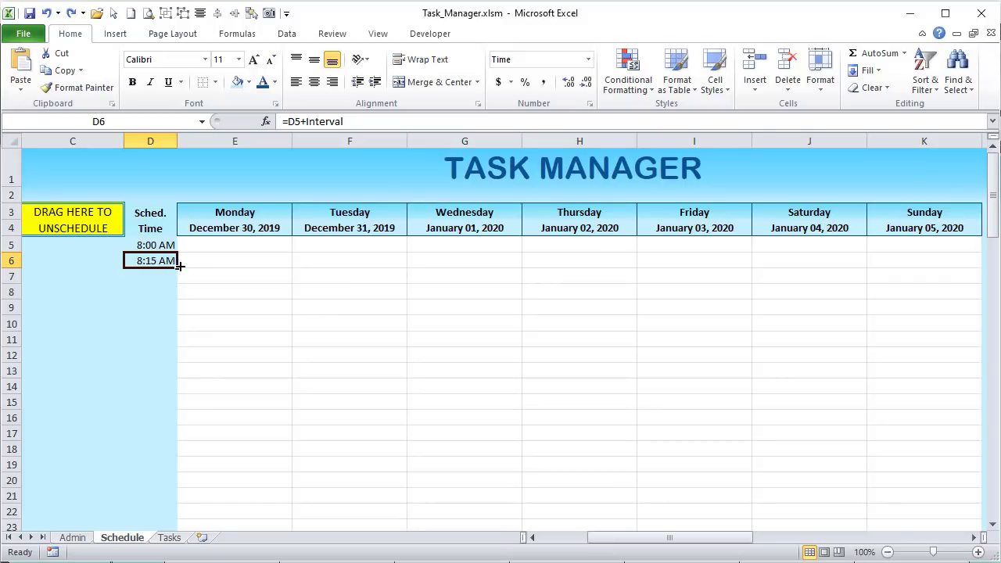
drag(178, 268, 189, 438)
click(190, 439)
click(112, 345)
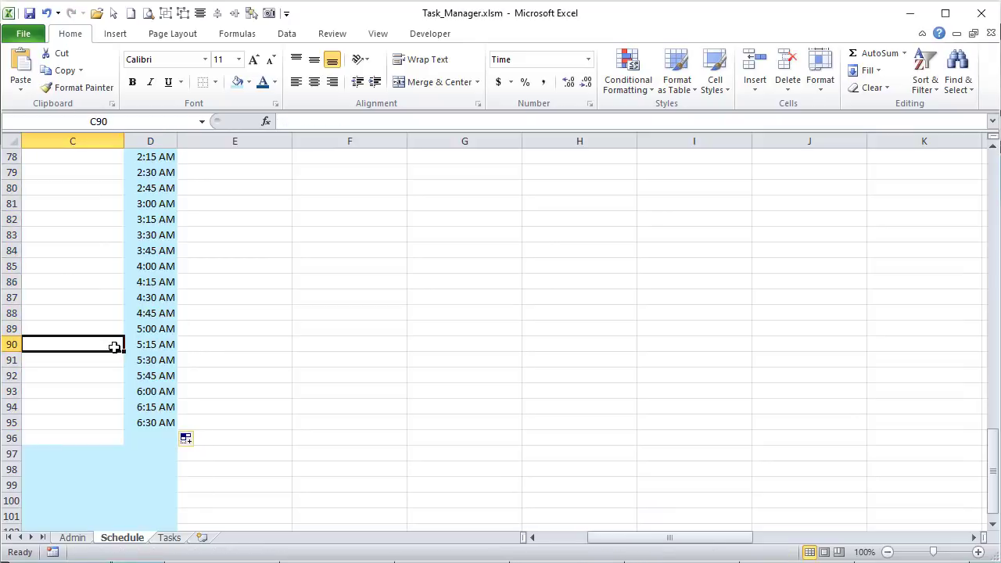
scroll(120, 364, up, 2)
scroll(120, 364, up, 17)
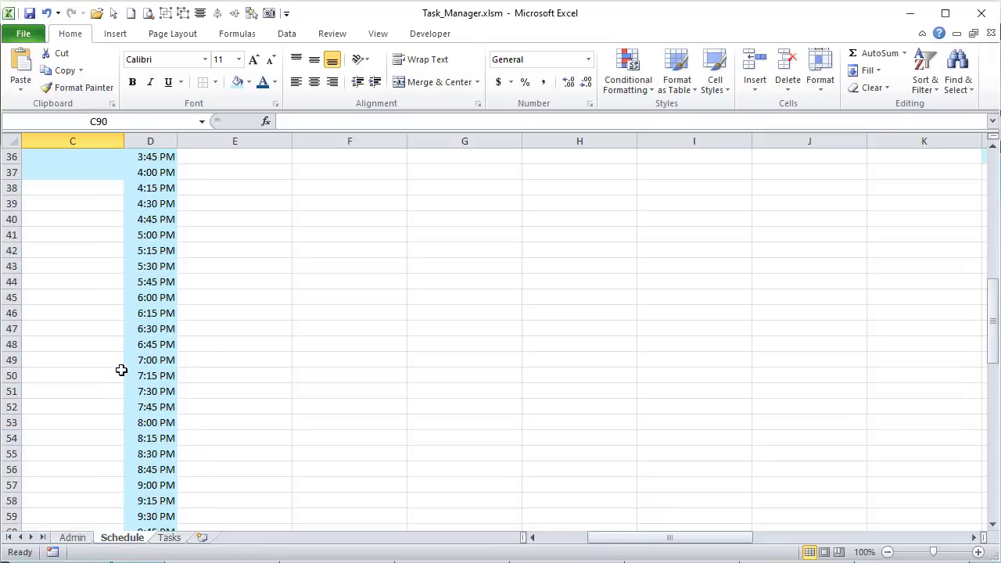
scroll(136, 266, down, 20)
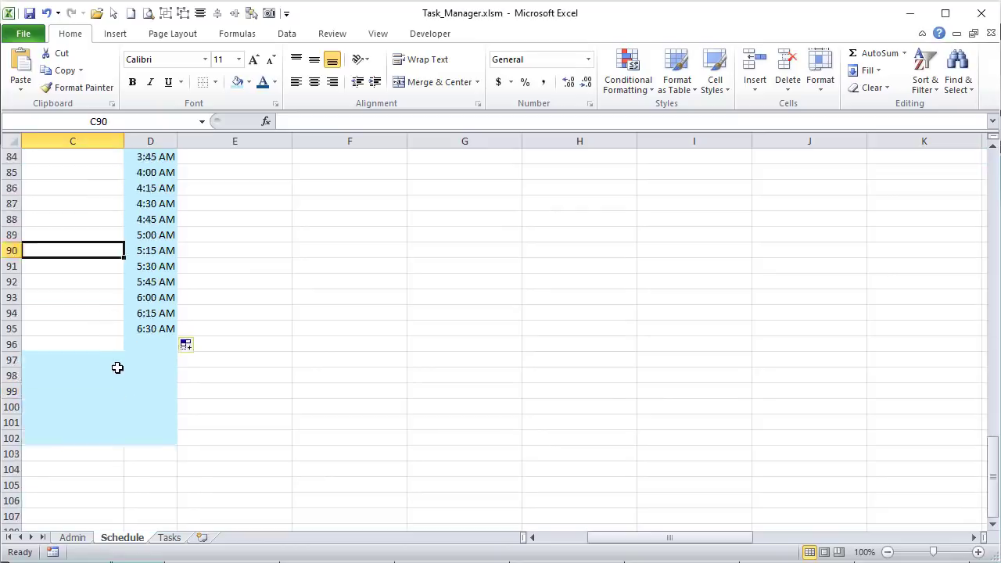
click(161, 233)
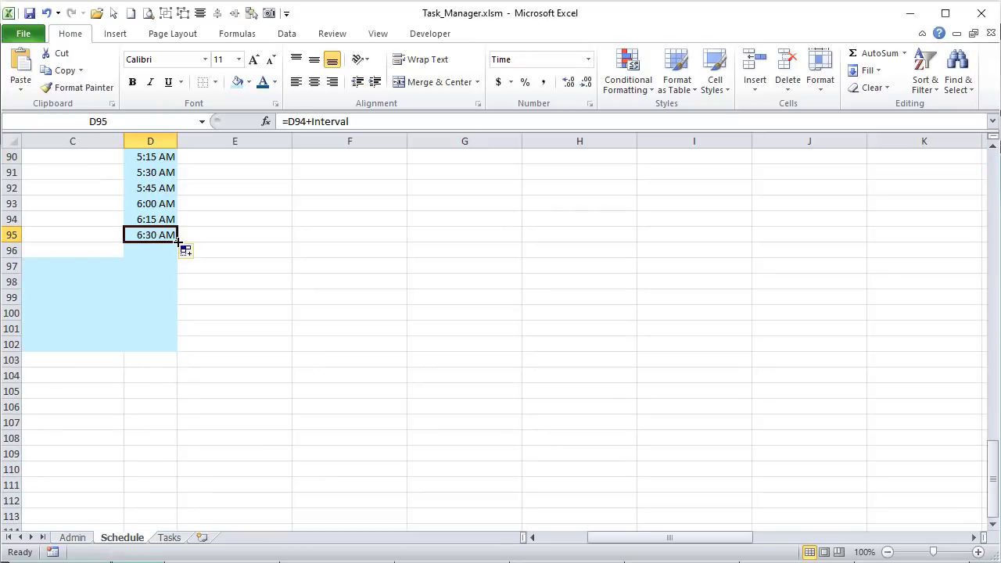
drag(178, 242, 179, 256)
scroll(144, 239, up, 4)
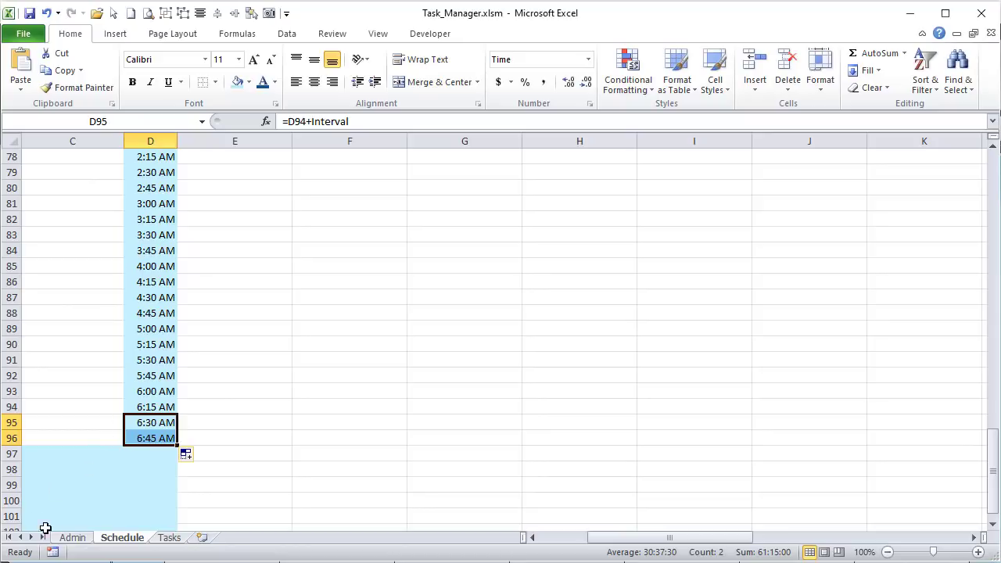
- Set the Admin interval choice in B4 to 30 Min. and check the resulting times in the Schedule sheet's column D
click(72, 538)
click(147, 212)
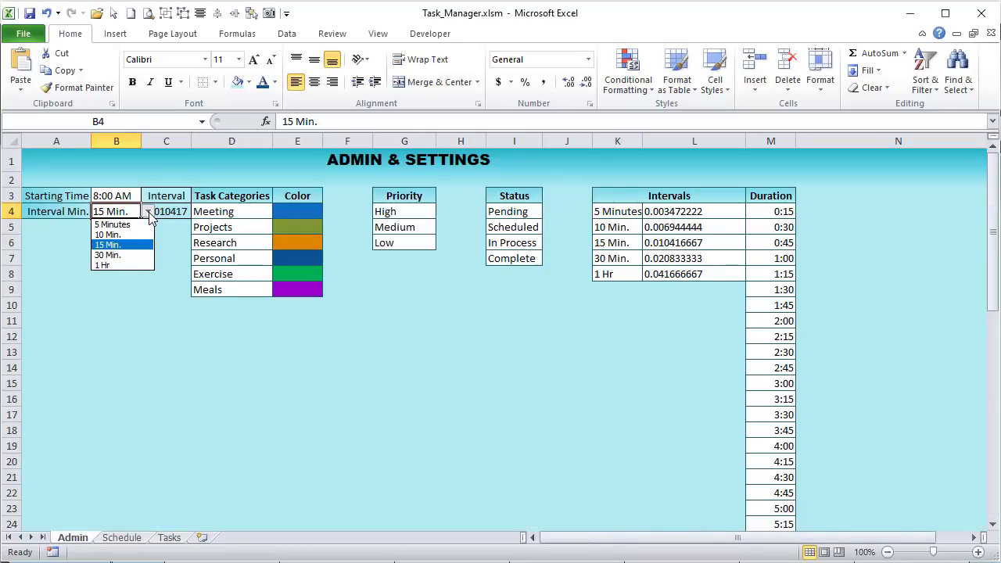
click(125, 255)
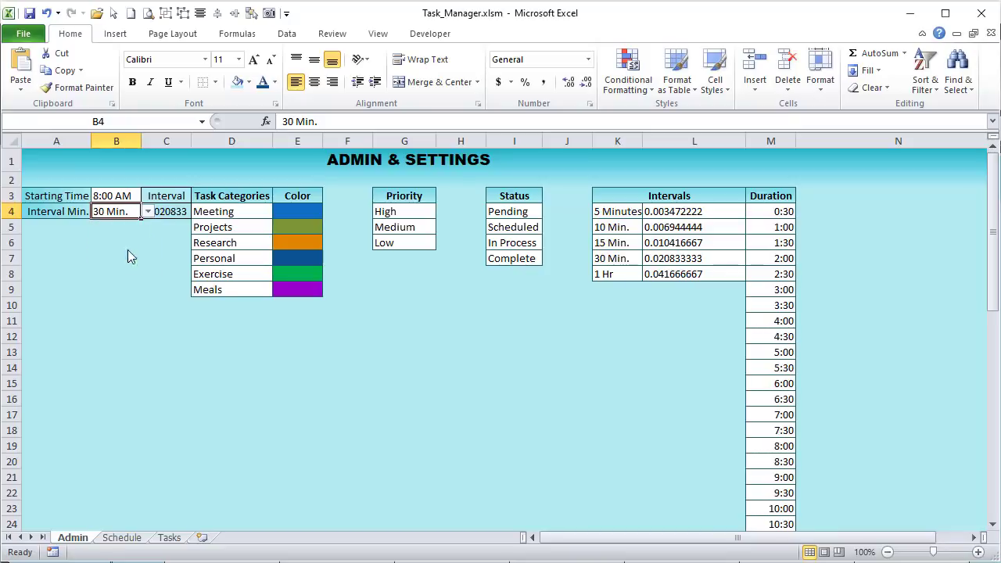
click(121, 538)
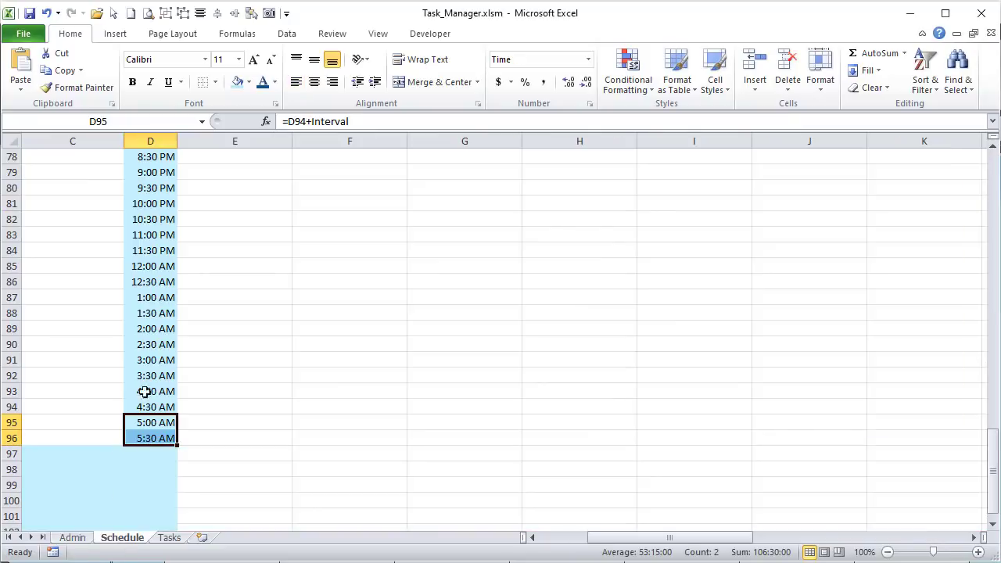
scroll(141, 446, up, 20)
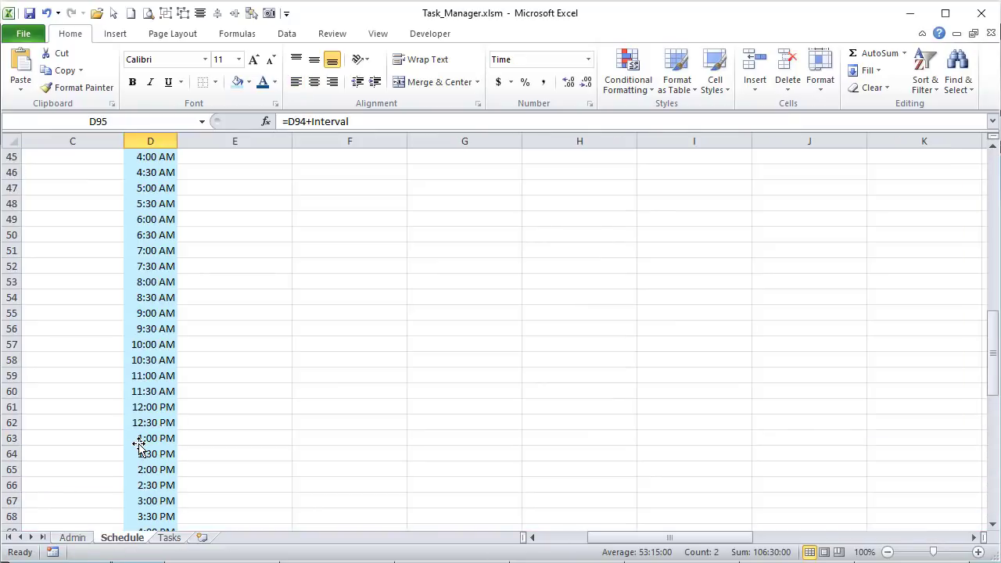
click(148, 260)
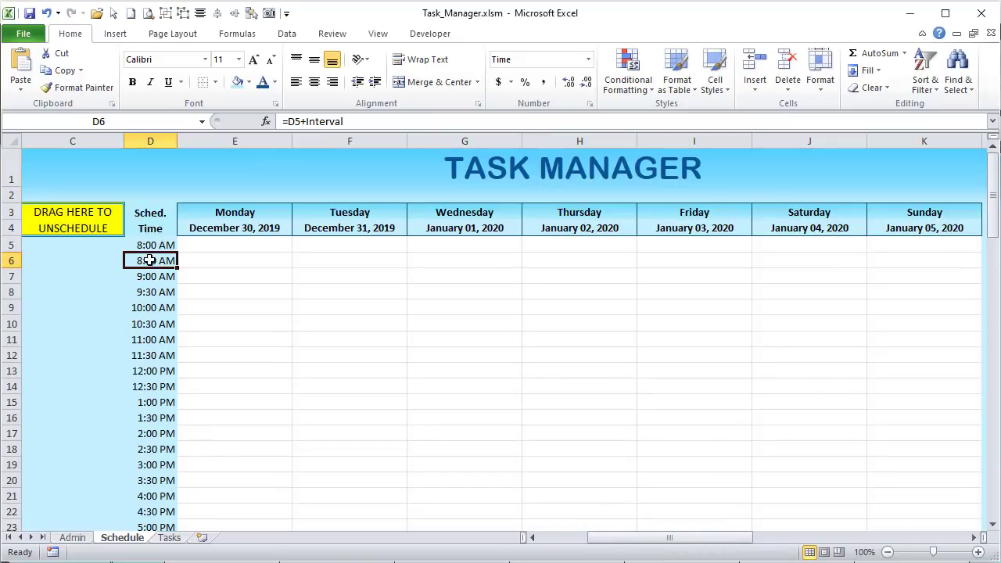
scroll(148, 303, down, 1)
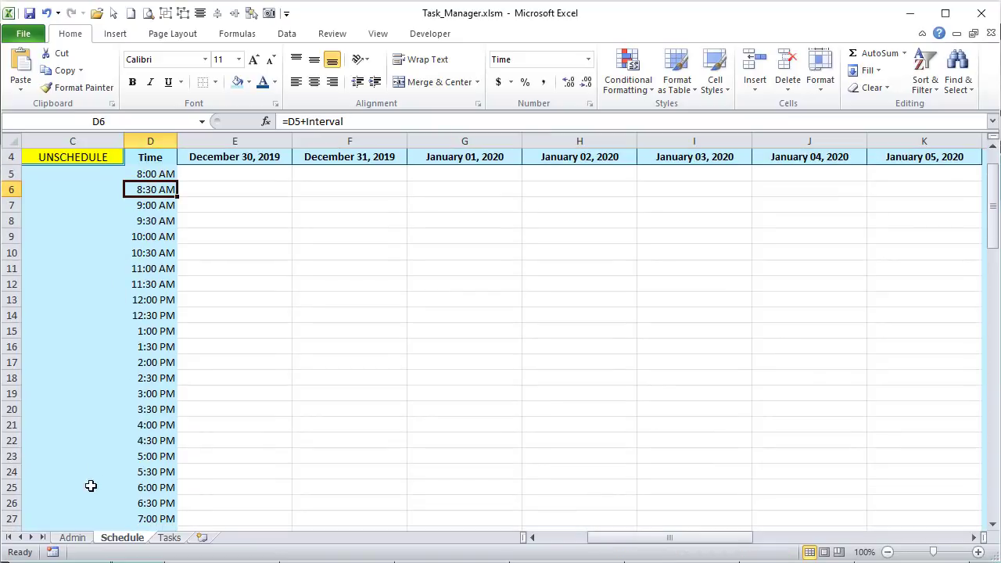
- Test the 1 Hr interval choice in Admin cell B4 and review the times down the Schedule sheet's column D
click(73, 537)
click(147, 211)
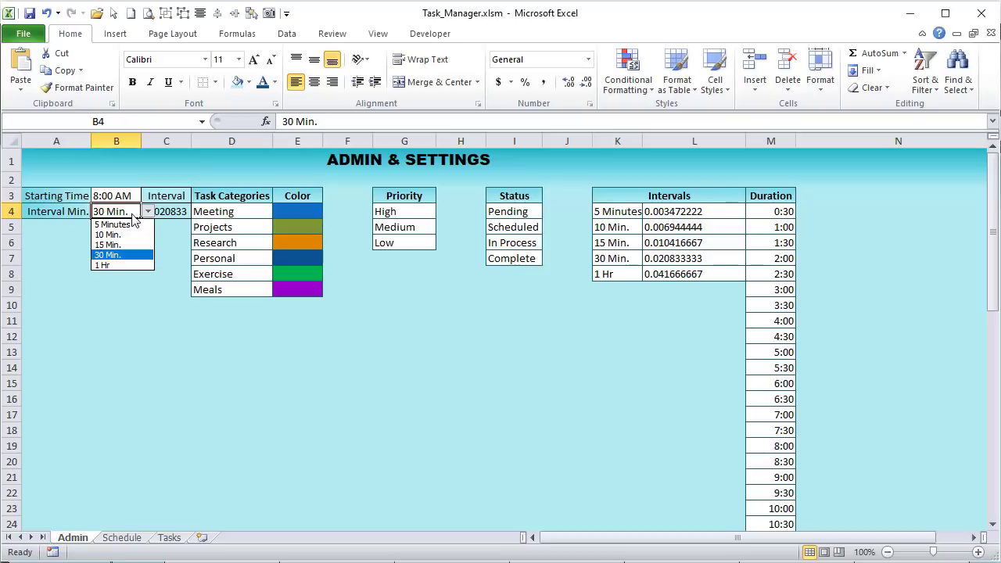
click(104, 267)
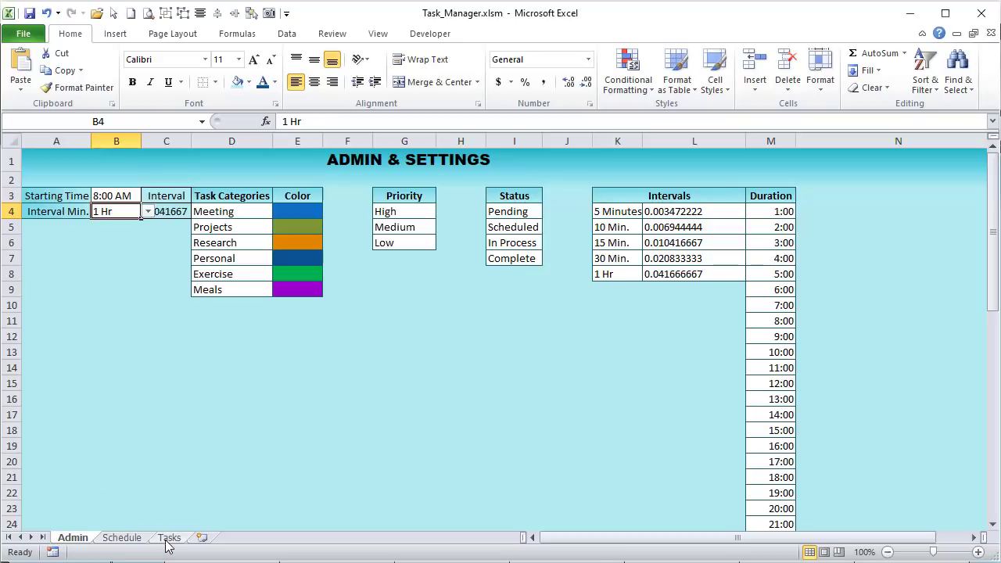
click(133, 538)
scroll(148, 415, down, 4)
scroll(149, 414, down, 18)
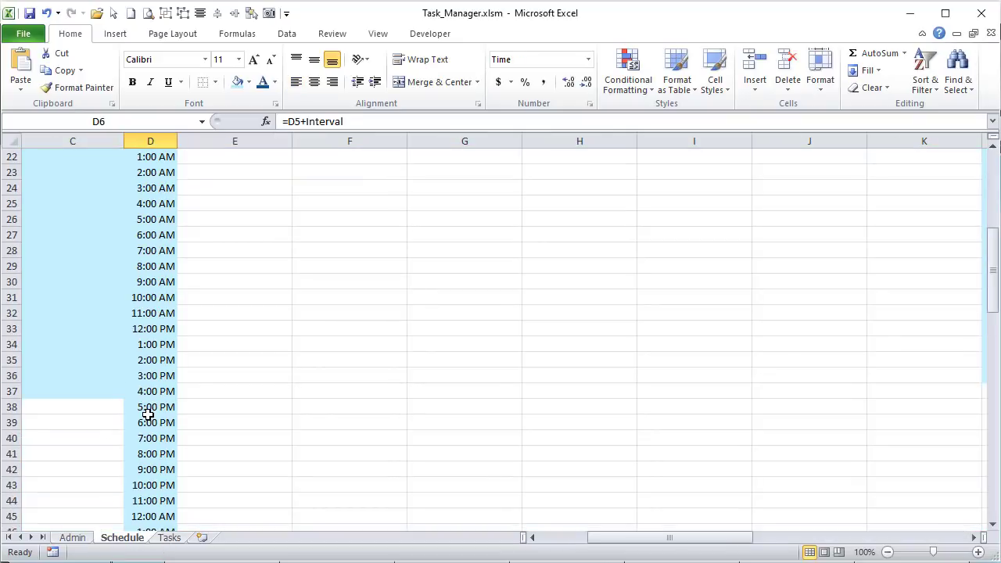
scroll(147, 418, up, 20)
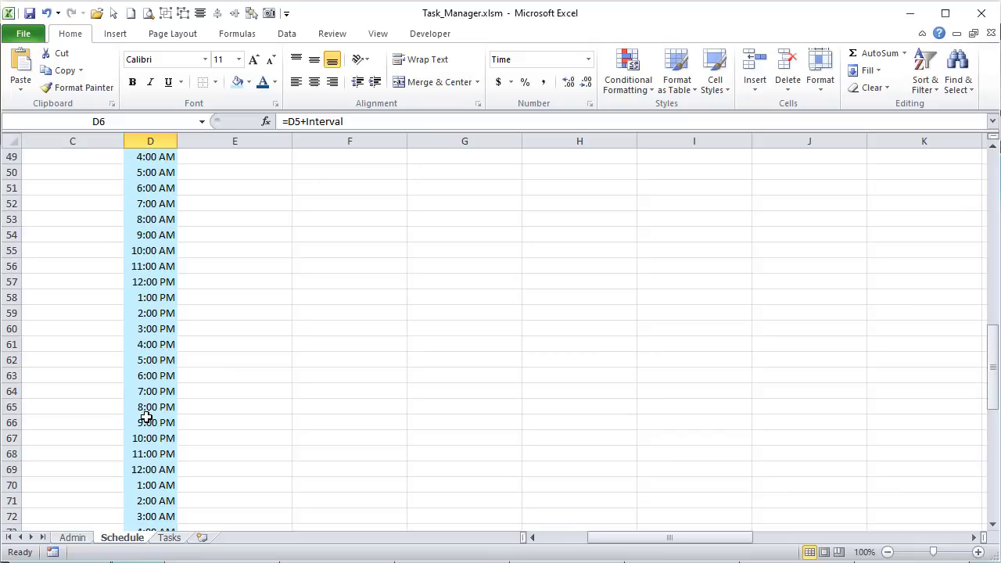
- Return the Admin sheet's interval choice in cell B4 to 30 Min
click(71, 537)
click(148, 211)
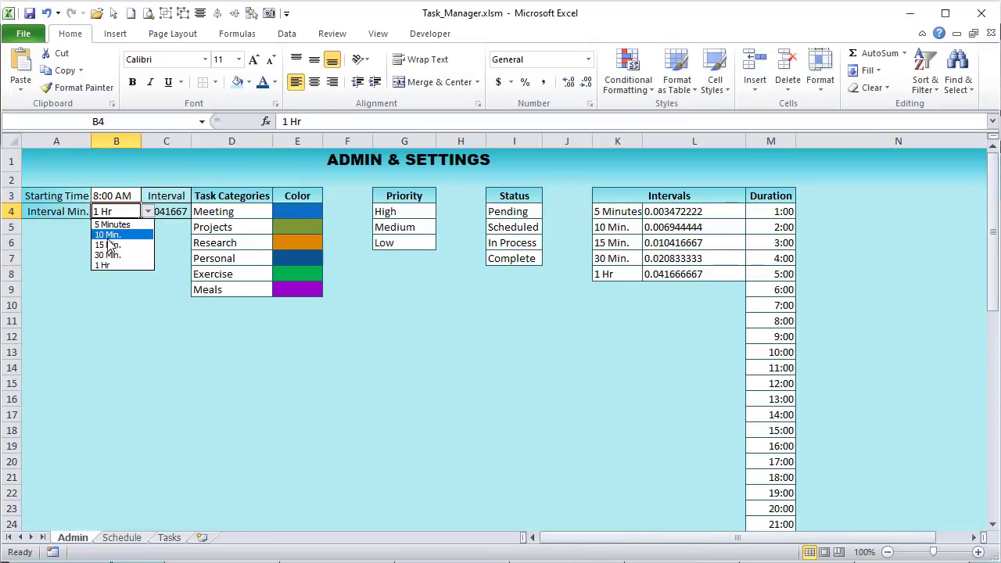
click(108, 255)
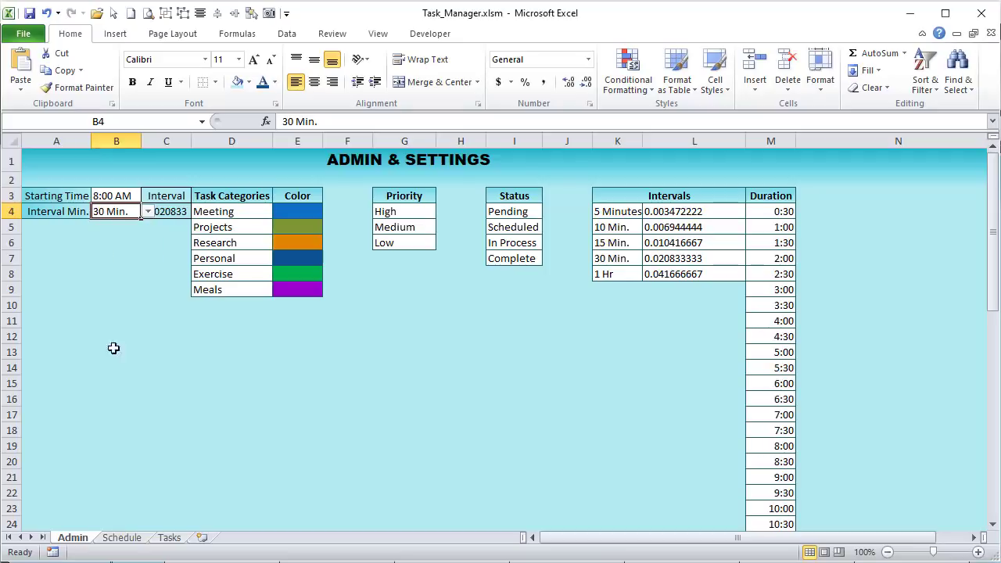
- Change the Schedule sheet's D6 formula to =IF(D5+Interval>1,"",D5+Interval) so times past midnight stay blank
click(121, 539)
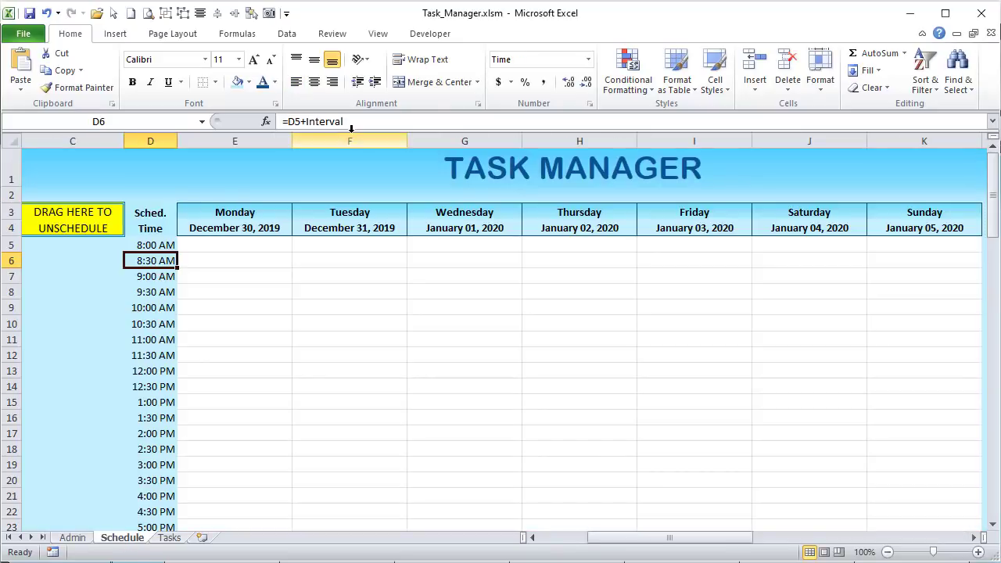
drag(363, 123, 275, 121)
key(ctrl+c)
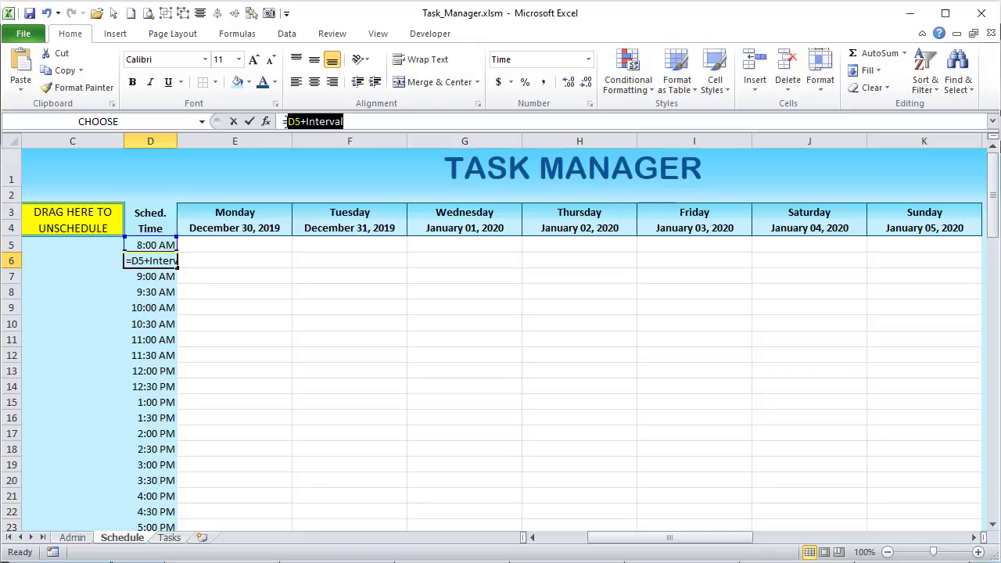
click(326, 123)
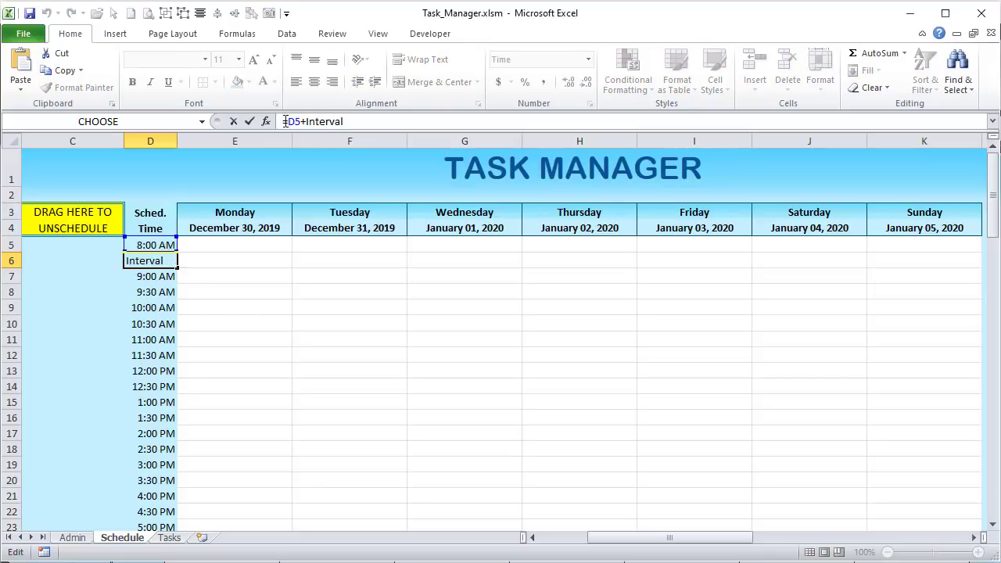
text(if()
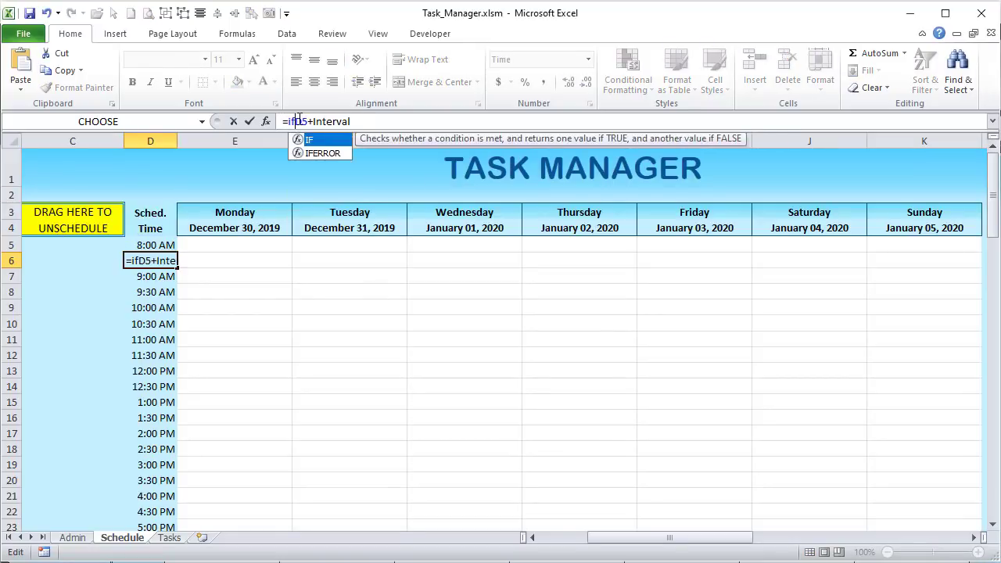
key(ctrl+v)
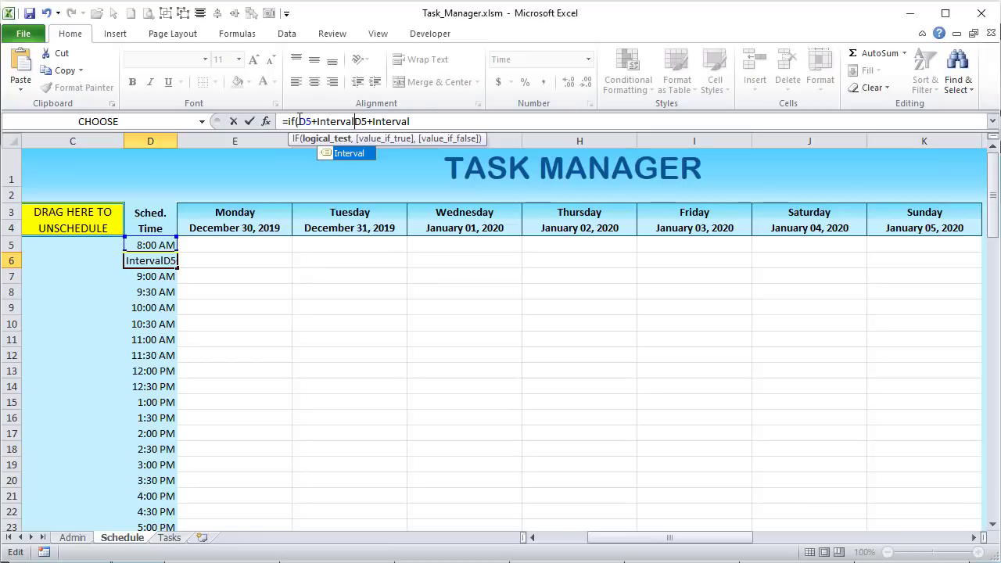
text(>1)
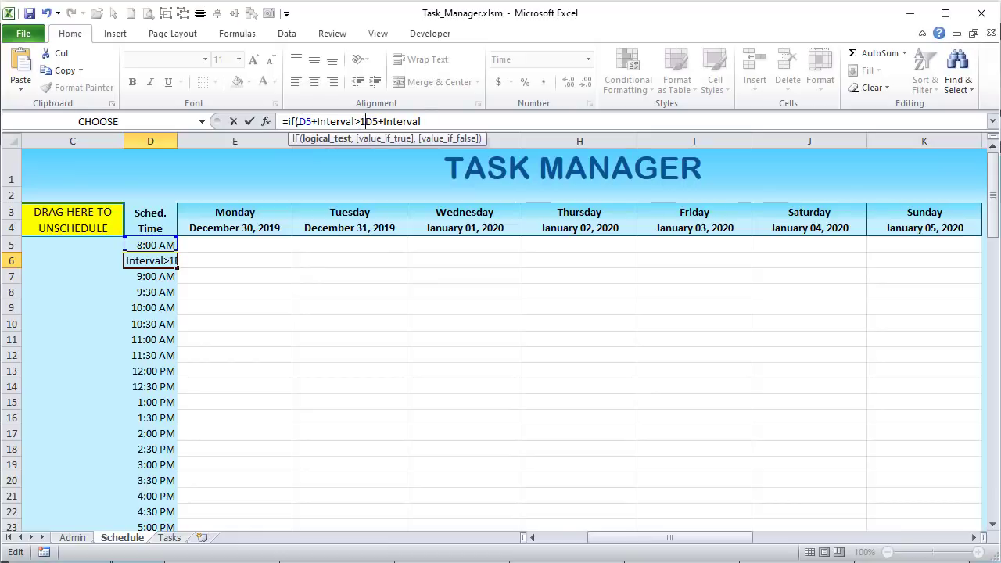
text(,"")
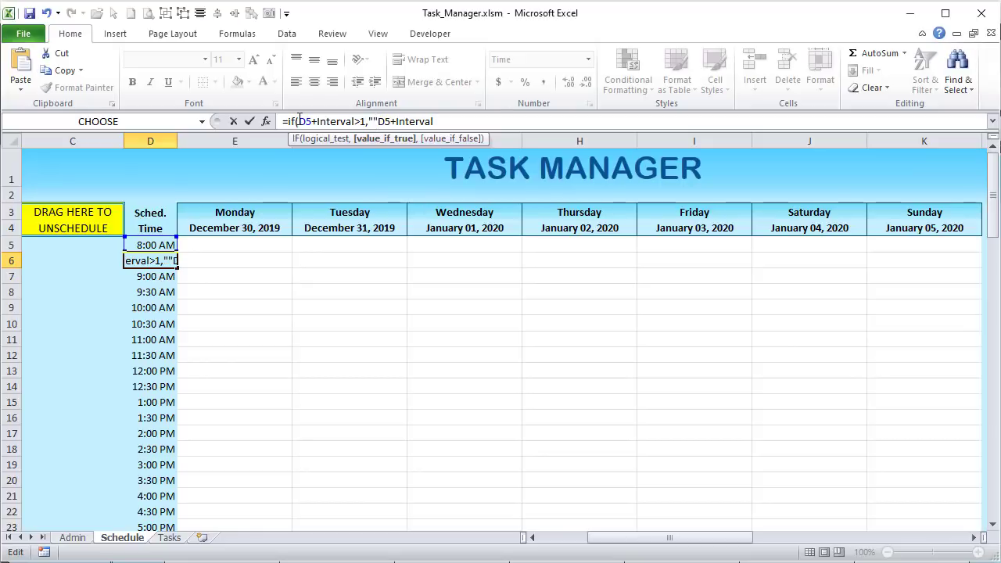
text(,)
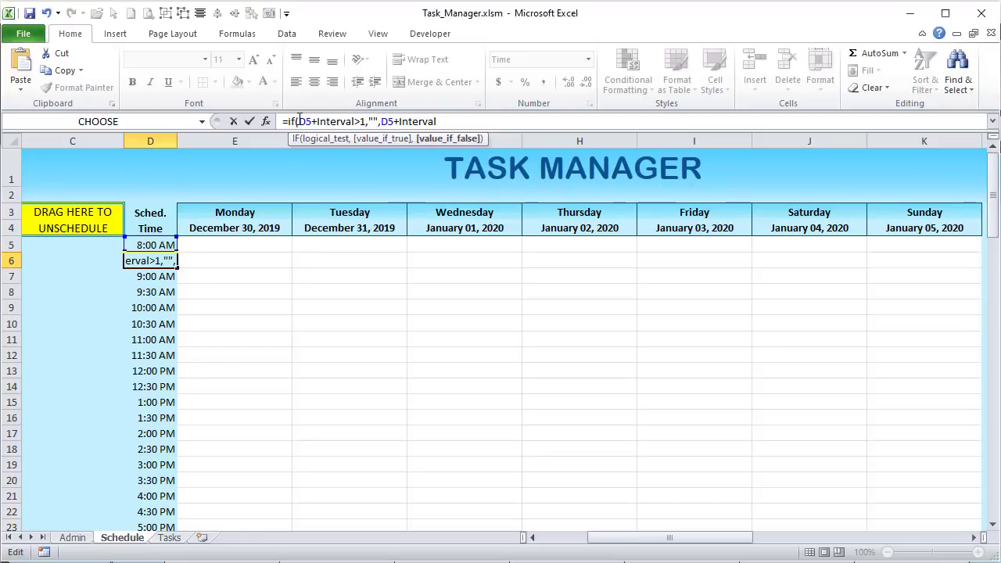
text())
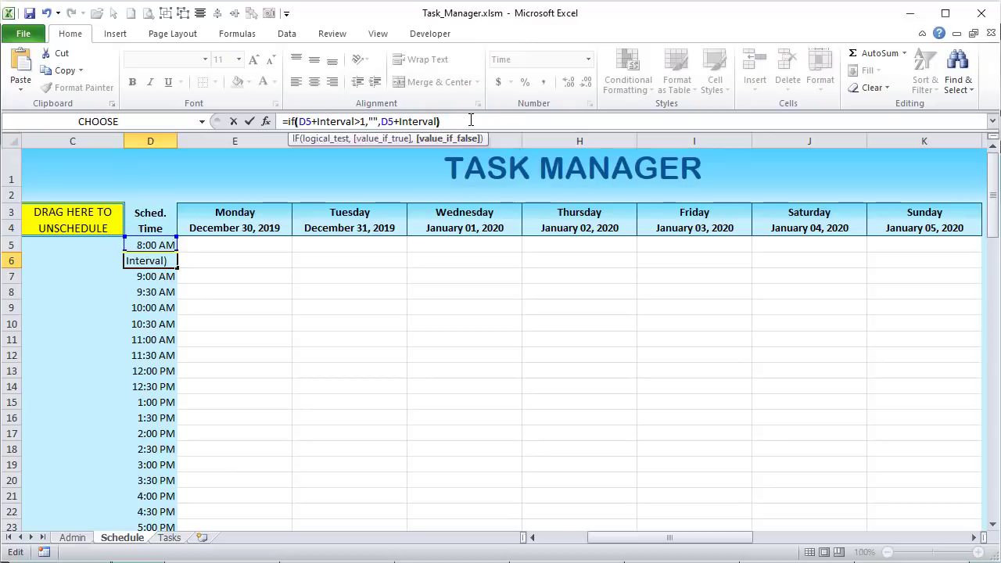
key(Return)
- Fill the D6 formula down the Schedule sheet's time column and inspect the formulas in cells D38 and D39
click(155, 261)
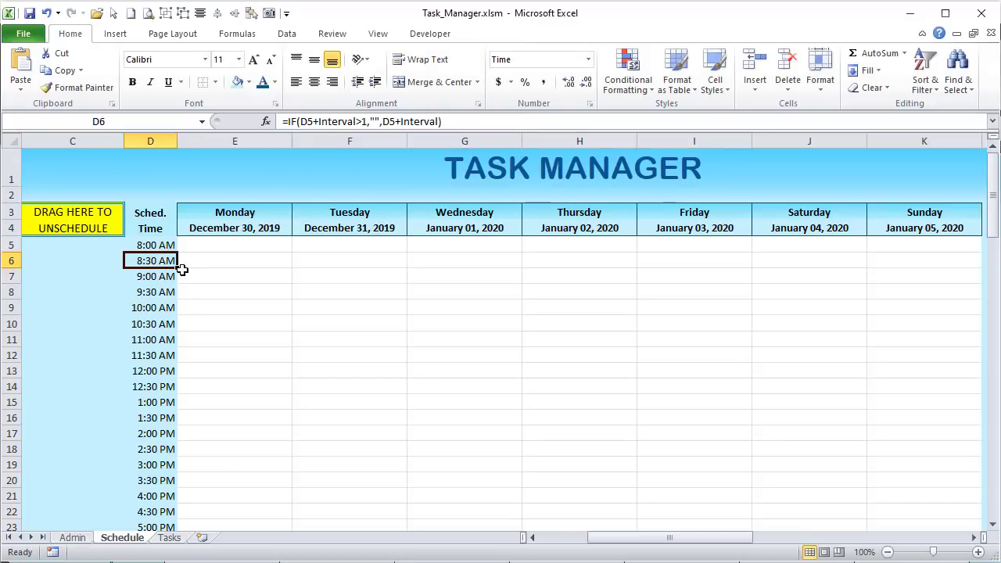
click(174, 274)
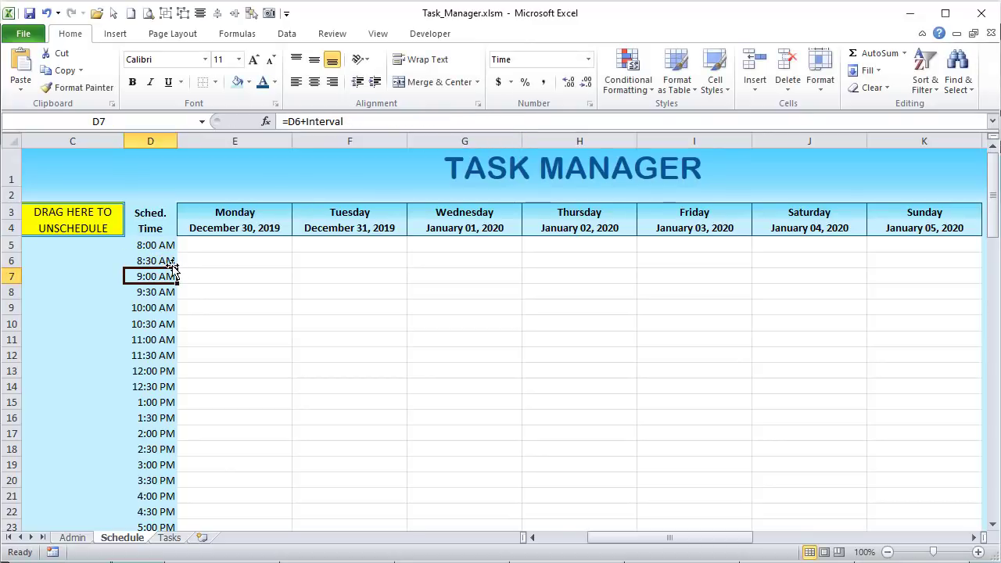
click(172, 263)
drag(178, 267, 179, 267)
double_click(180, 267)
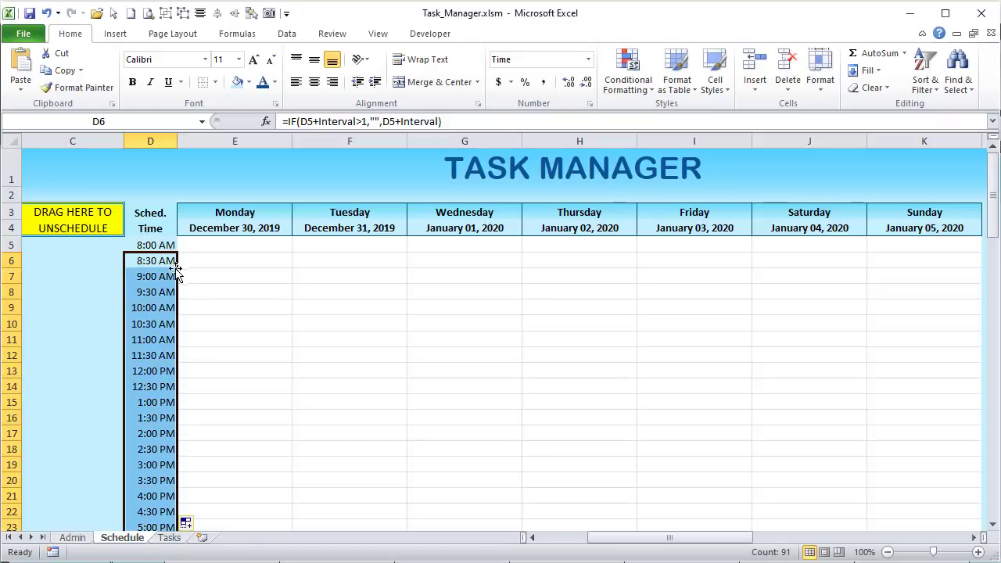
scroll(140, 336, down, 7)
click(153, 407)
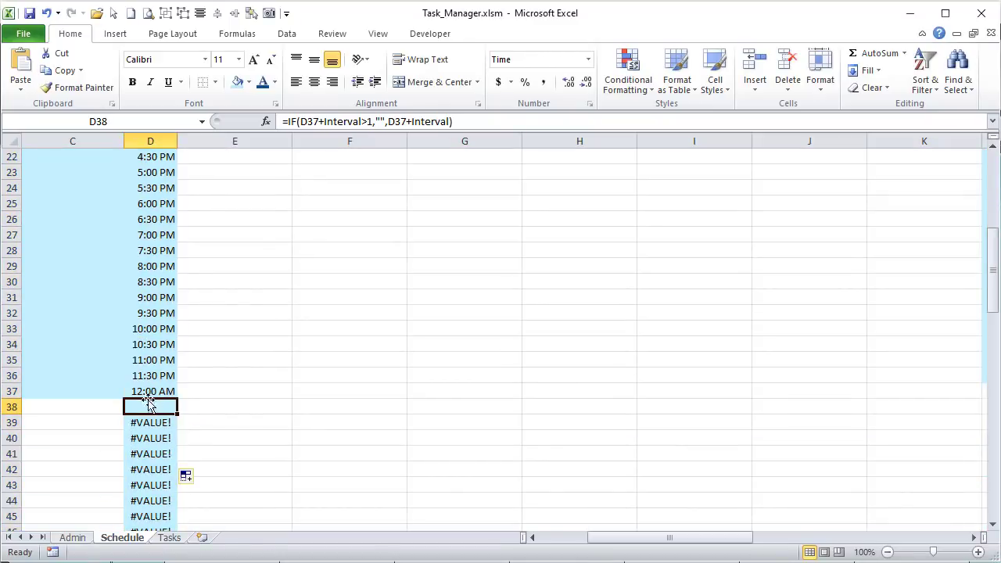
click(142, 422)
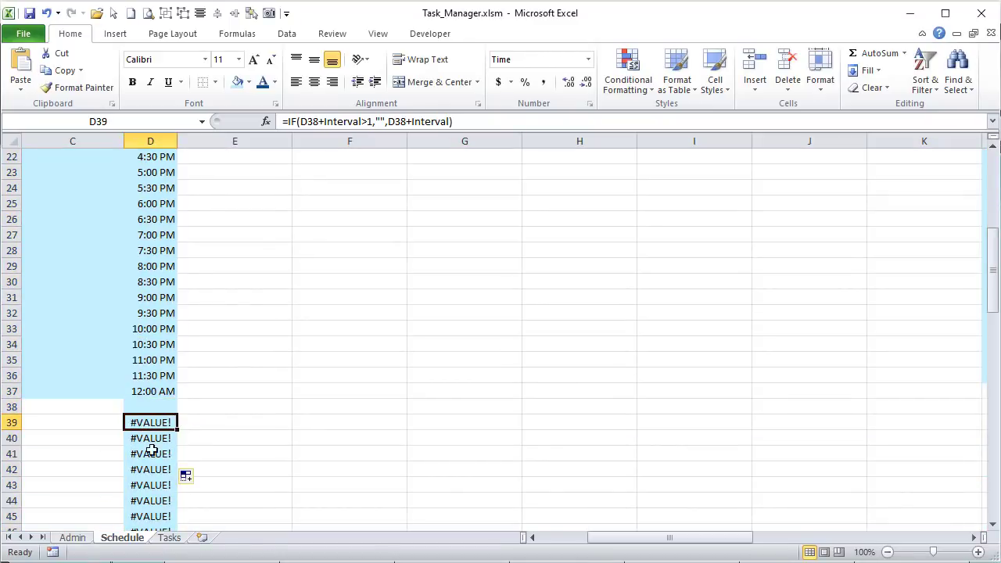
click(156, 403)
scroll(152, 398, up, 7)
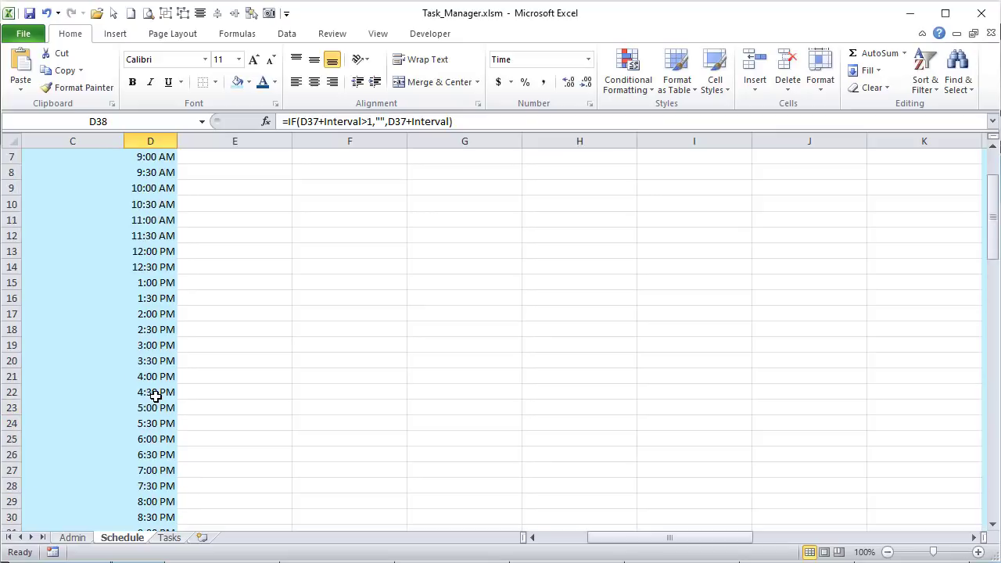
- Wrap the D6 formula in a blank check so it reads =IF(D5="","",IF(D5+Interval>1,"",D5+Interval))
click(148, 260)
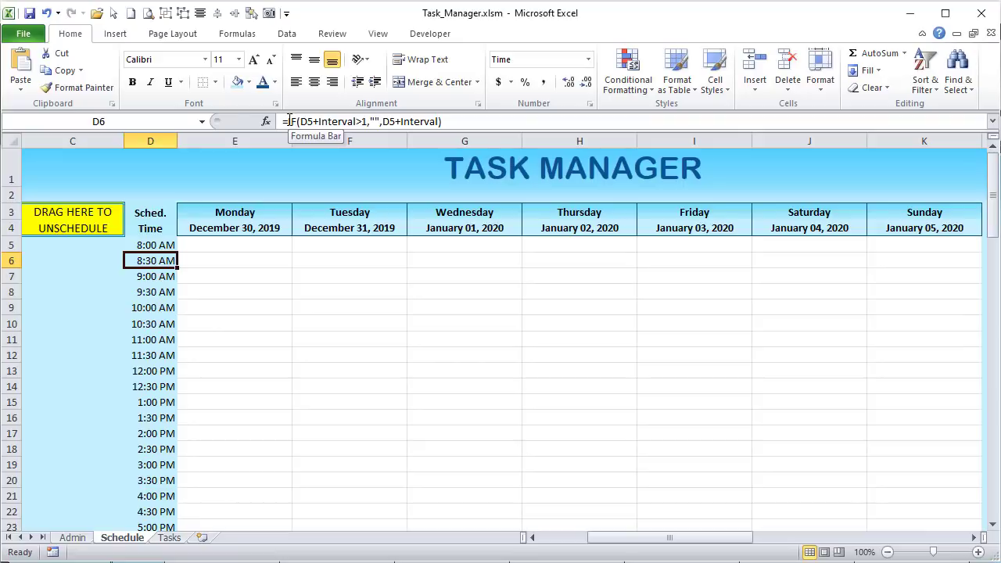
click(287, 121)
text(if()
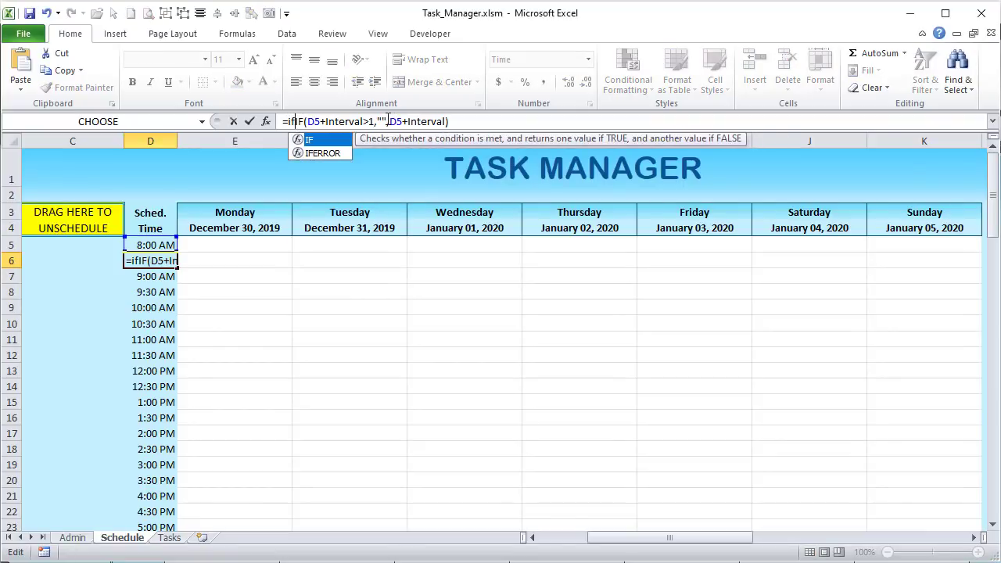
click(155, 244)
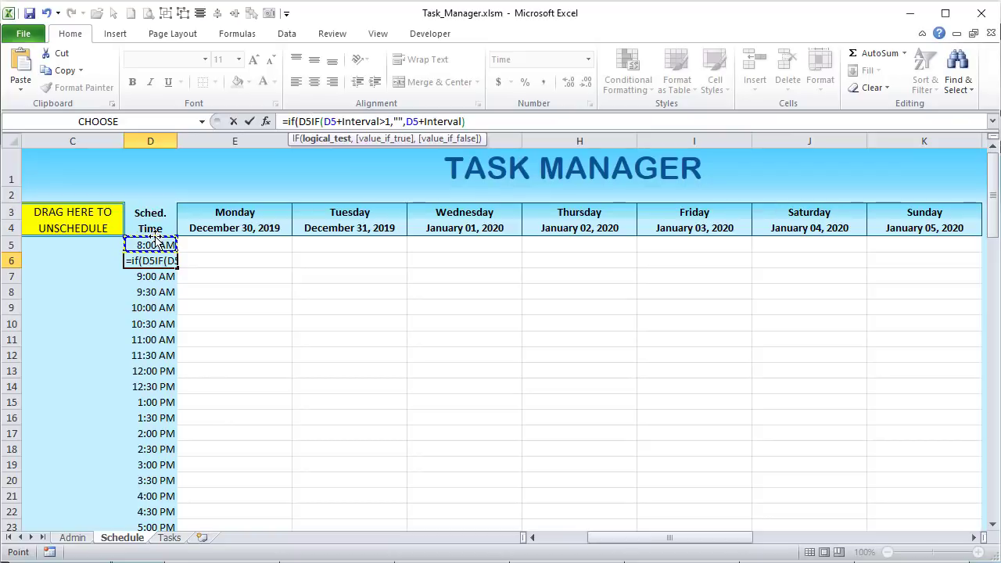
text(=")
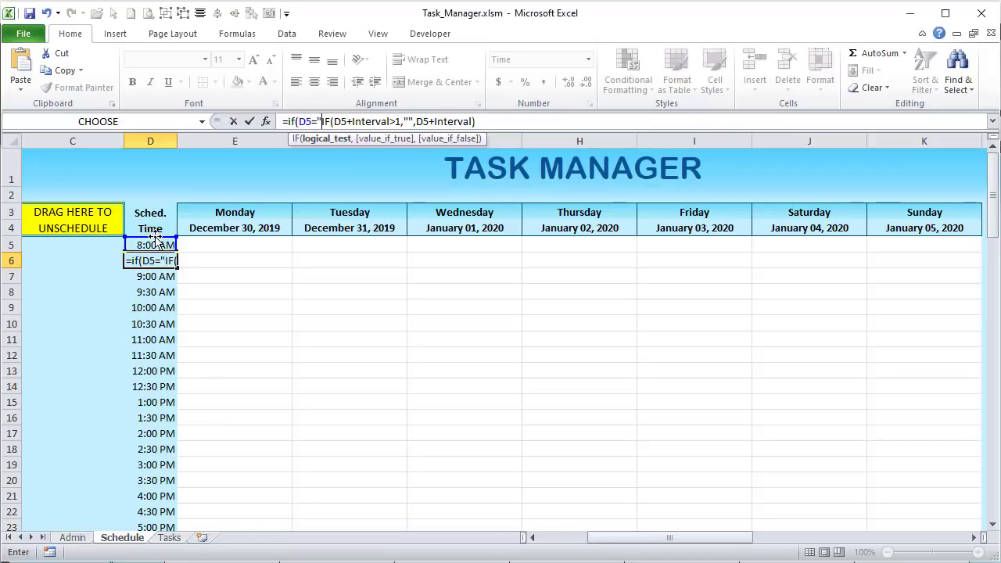
text(")
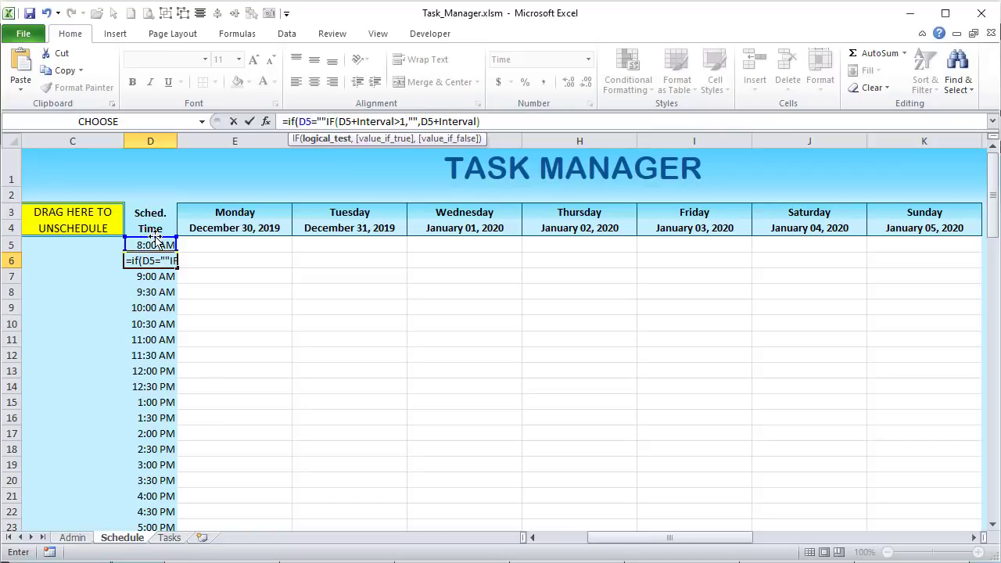
text(,"",)
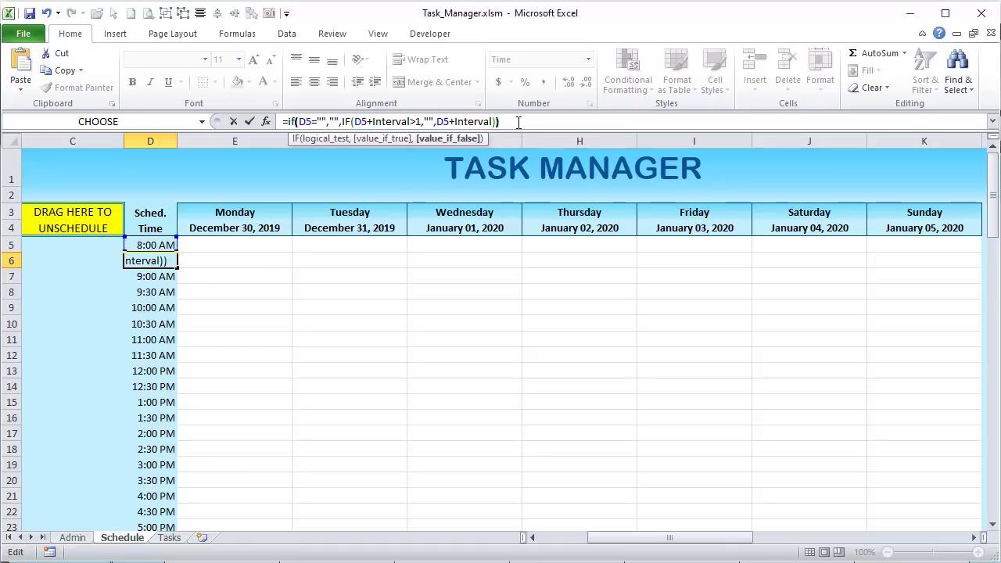
key(Return)
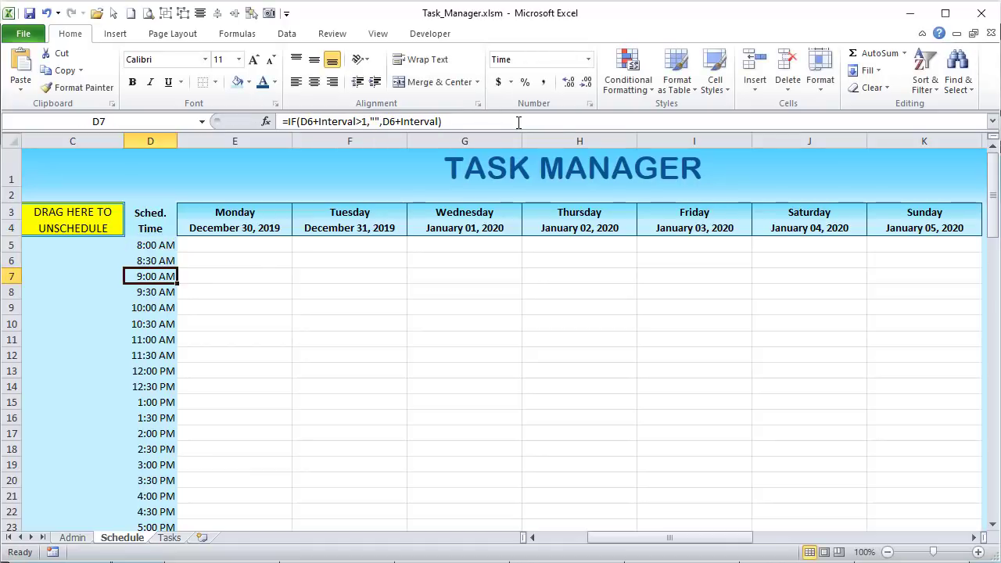
- Fill the nested D6 formula down the Schedule sheet's time column through D96 and review the column
click(165, 258)
double_click(178, 267)
scroll(165, 297, down, 20)
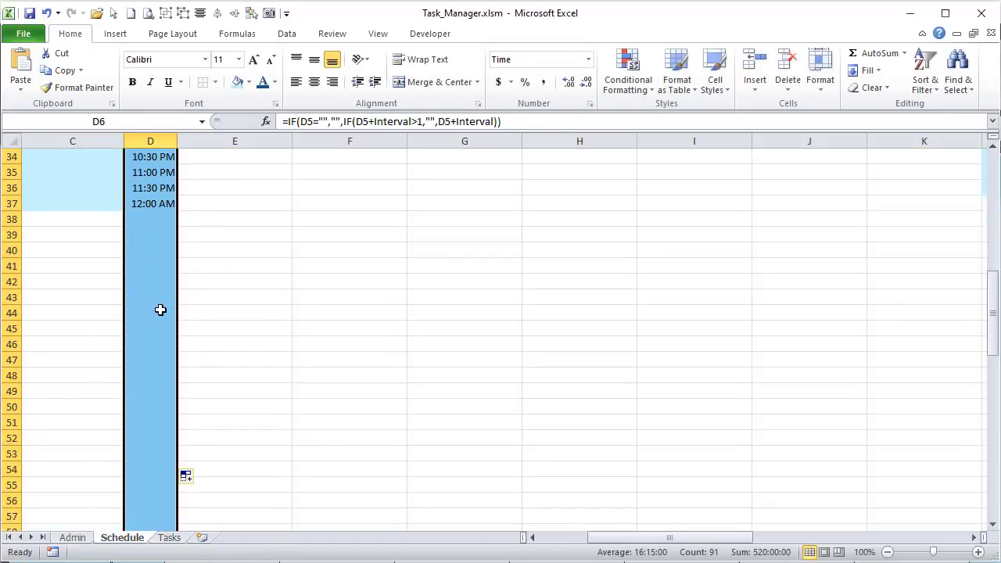
scroll(161, 310, down, 6)
scroll(160, 305, up, 16)
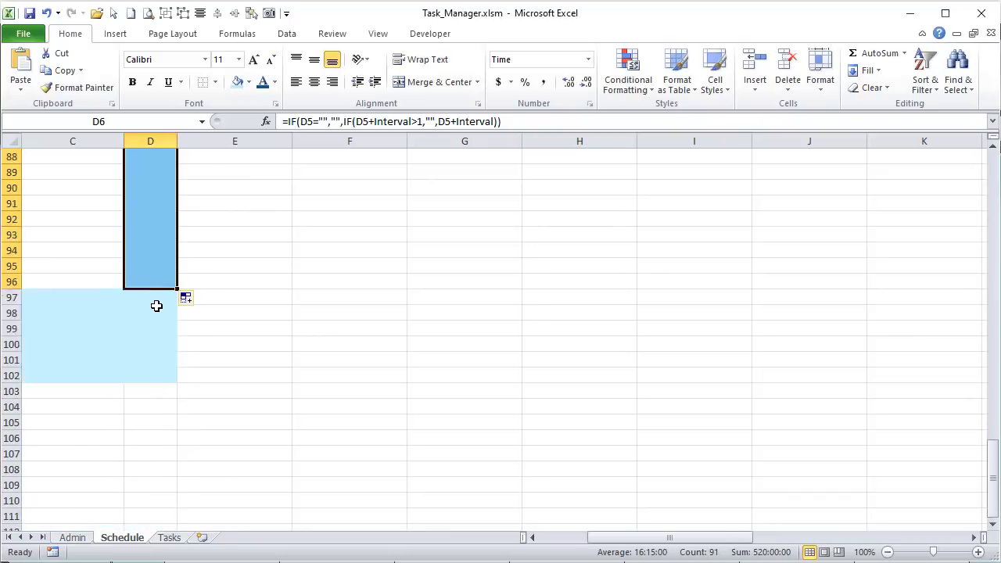
scroll(157, 258, up, 15)
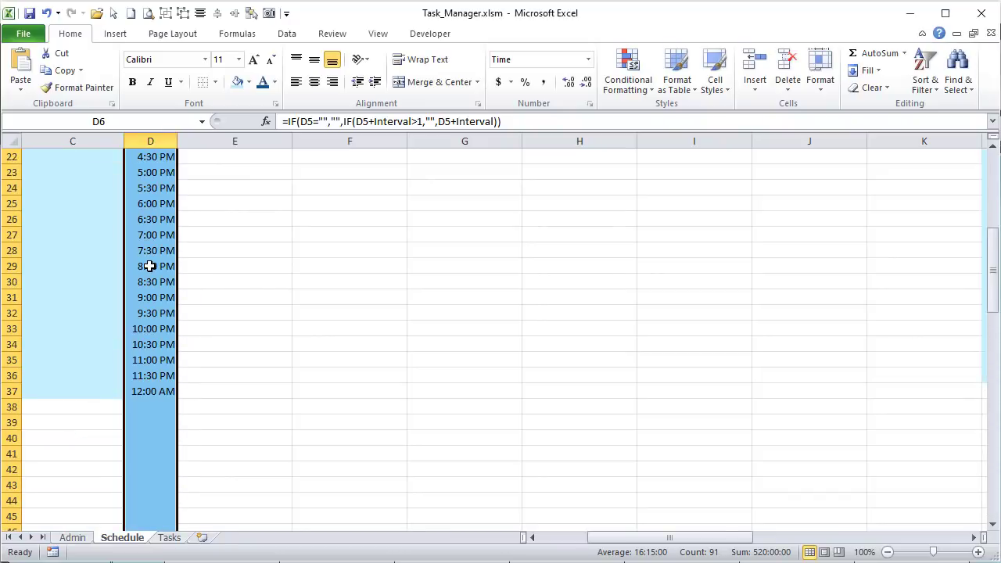
click(203, 249)
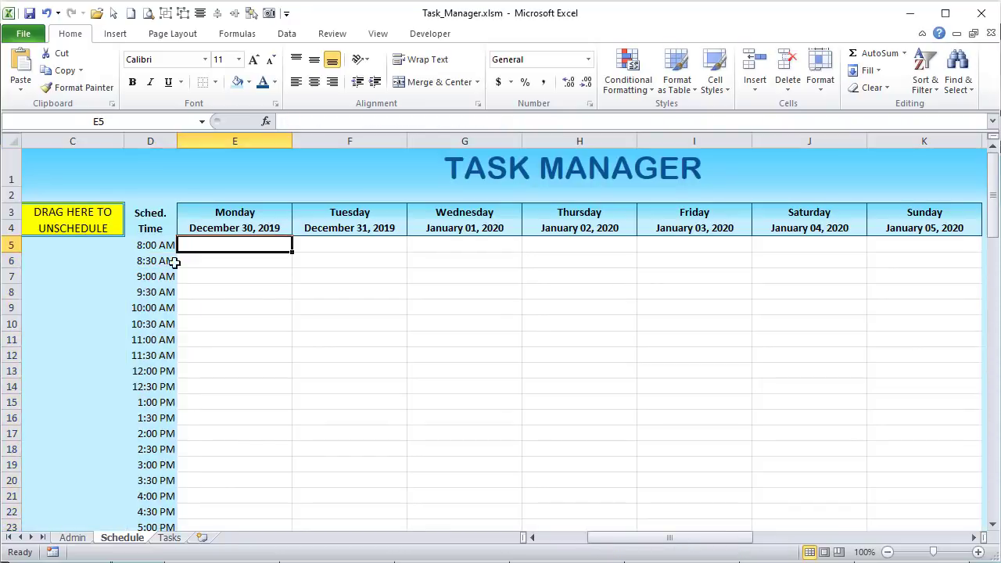
- Add a dark teal double-line left border to the Schedule sheet's time column from D3 through D96
click(148, 213)
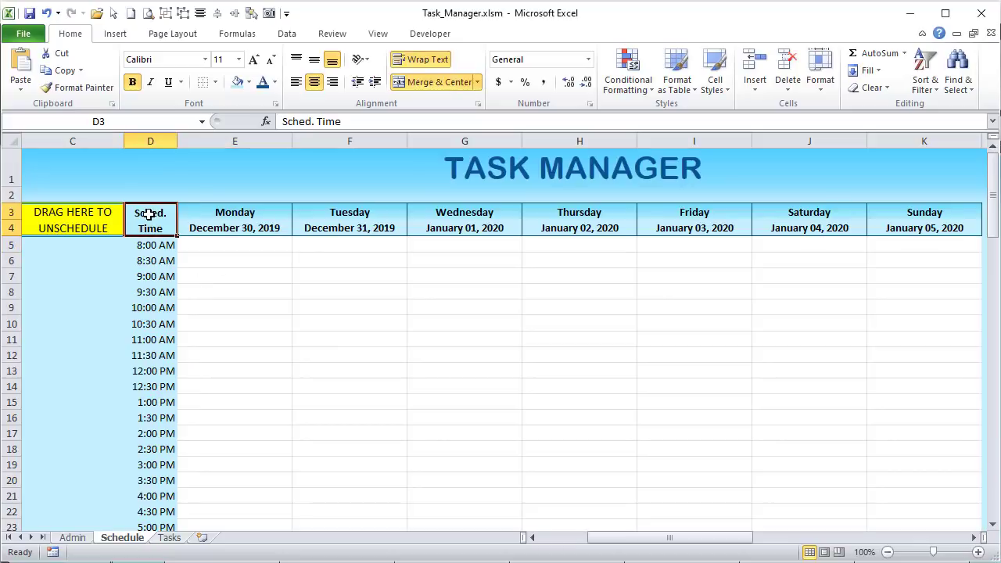
scroll(149, 214, down, 20)
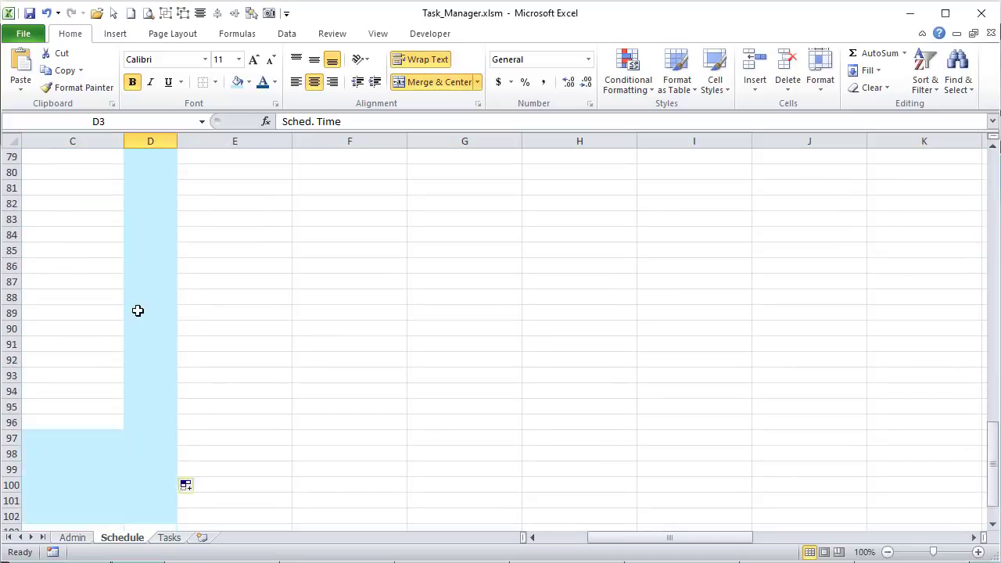
shift+click(161, 285)
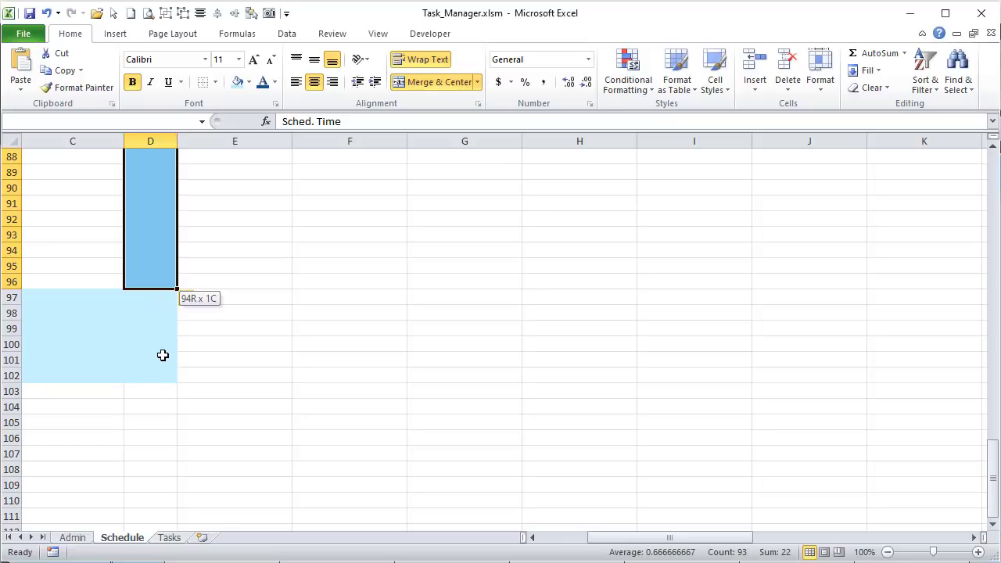
drag(161, 348, 156, 339)
scroll(158, 338, up, 20)
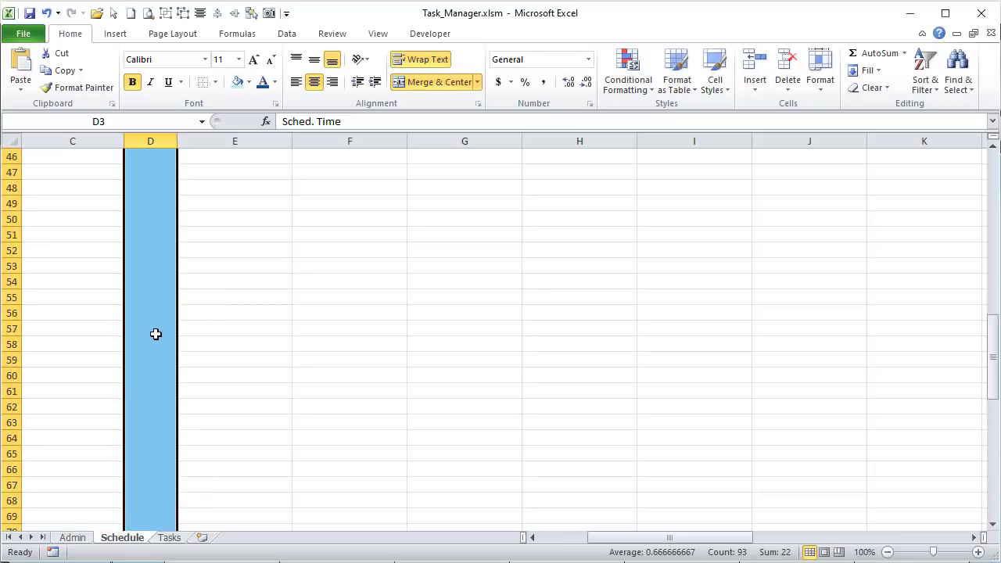
scroll(137, 258, up, 6)
right_click(150, 260)
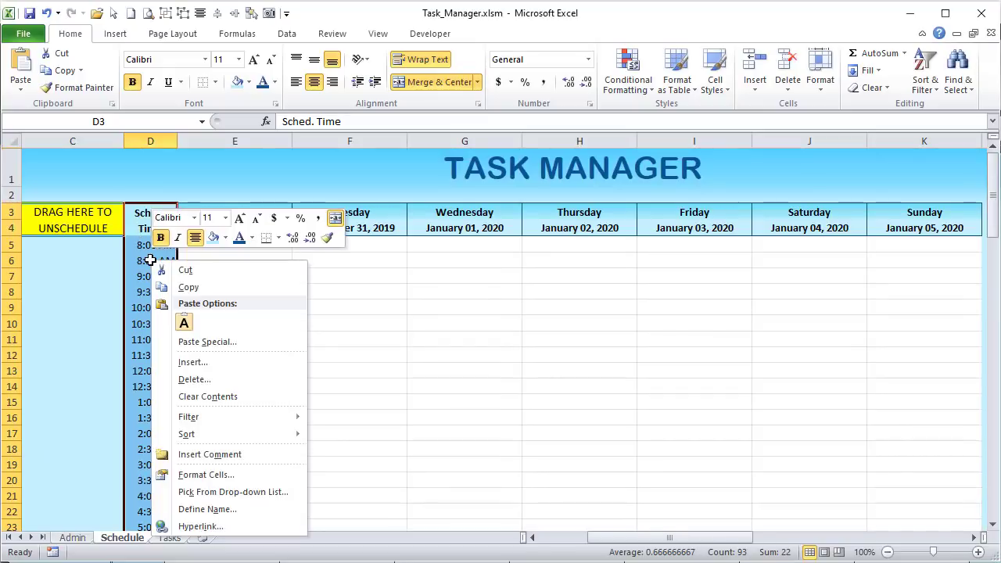
click(201, 475)
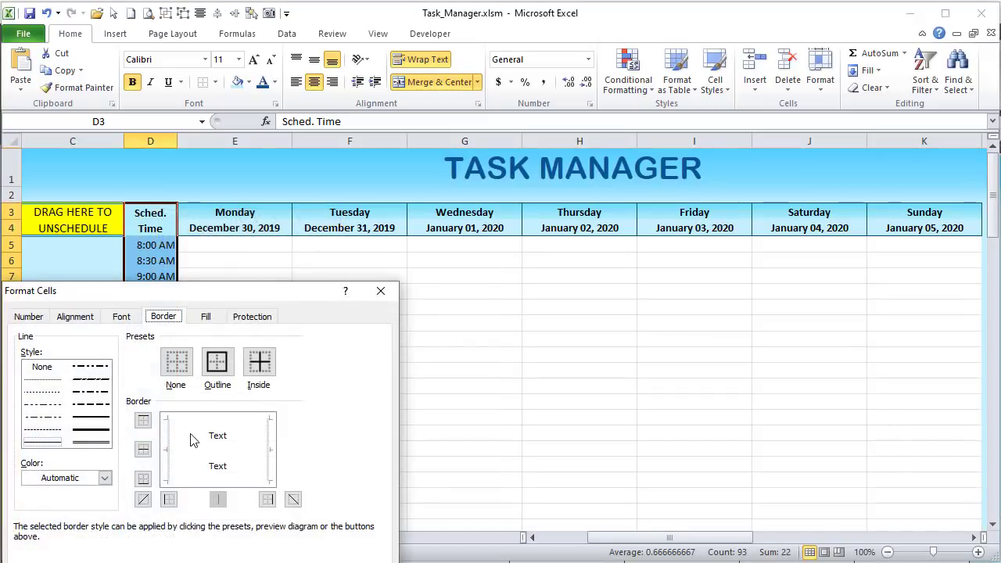
click(89, 442)
click(104, 477)
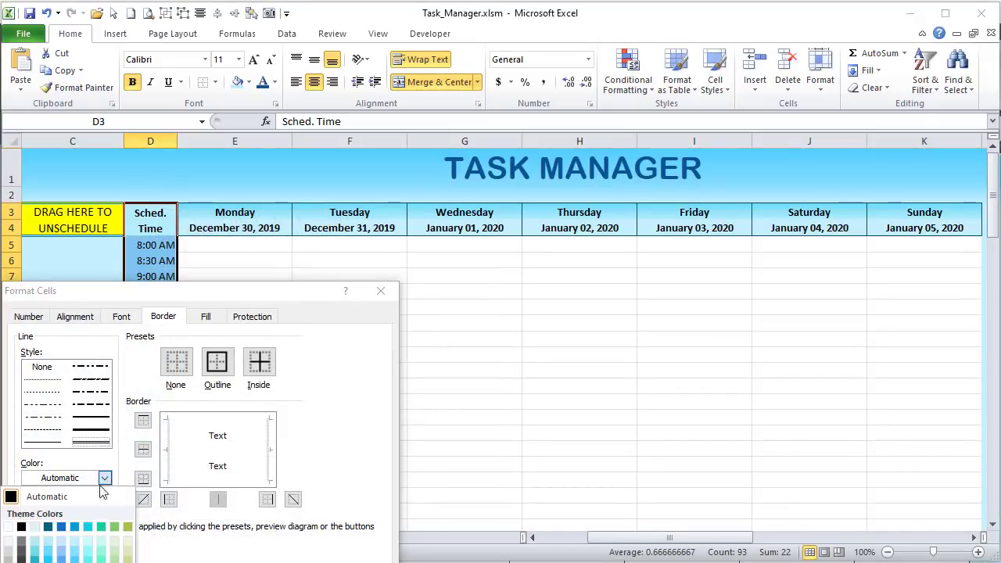
click(47, 526)
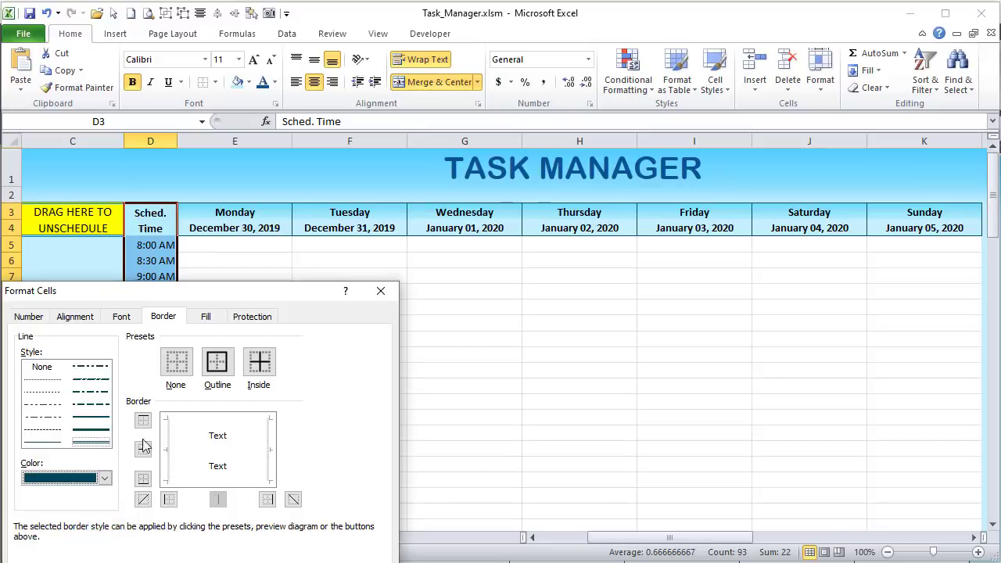
click(175, 448)
- Set thin solid dark teal borders on the right, top and bottom edges of the time column
click(43, 444)
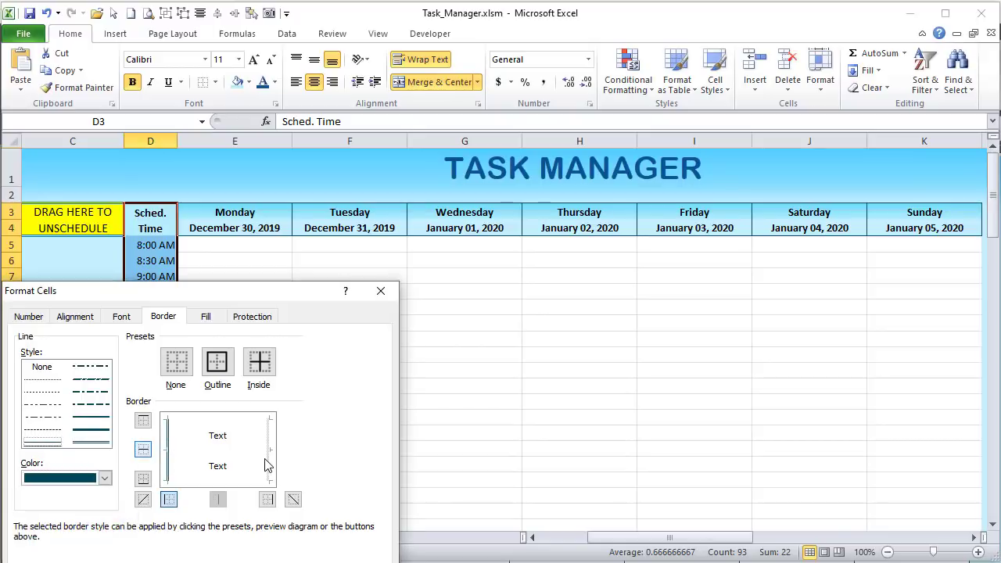
click(267, 461)
click(250, 435)
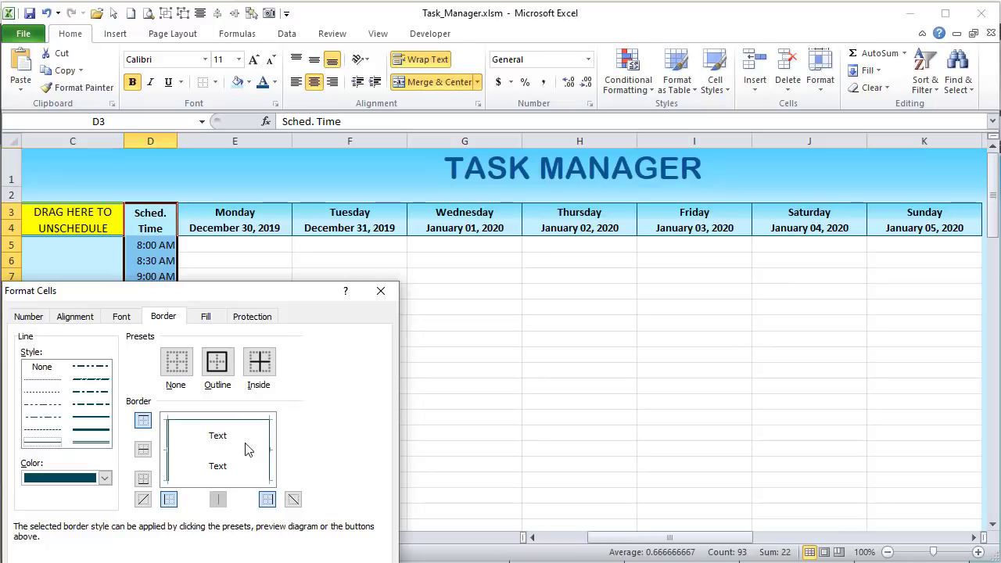
click(245, 484)
- Add fine dotted horizontal borders between the time column's cells and apply the border formatting
click(53, 380)
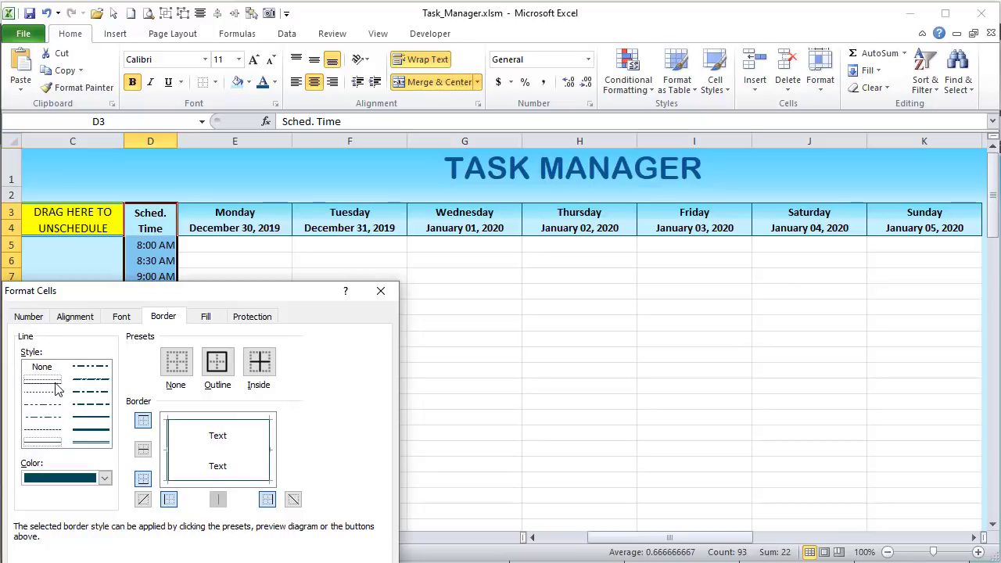
click(194, 459)
key(Return)
click(344, 433)
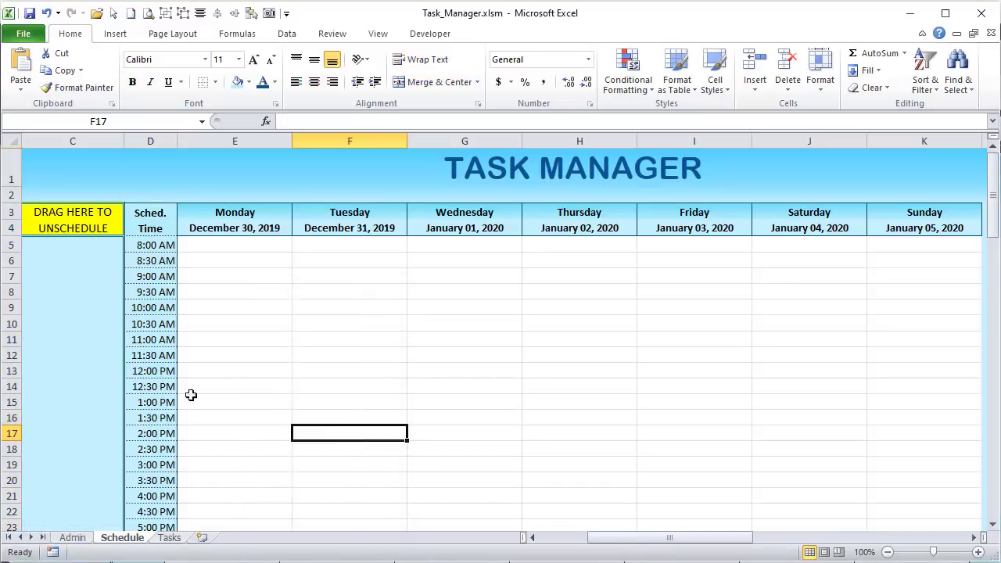
scroll(253, 348, down, 1)
scroll(246, 357, up, 1)
- Choose add, Cancel__Red, Check_Green_Circle, Delete, edit, refresh-icon-hi and stock_task PNGs from the Task Manager folder as pictures to insert
click(115, 33)
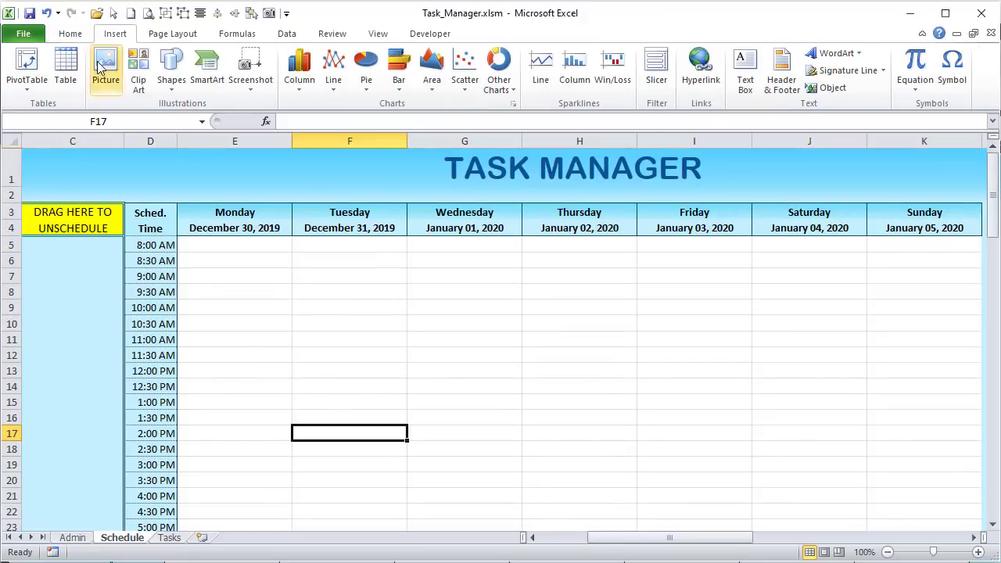
click(100, 69)
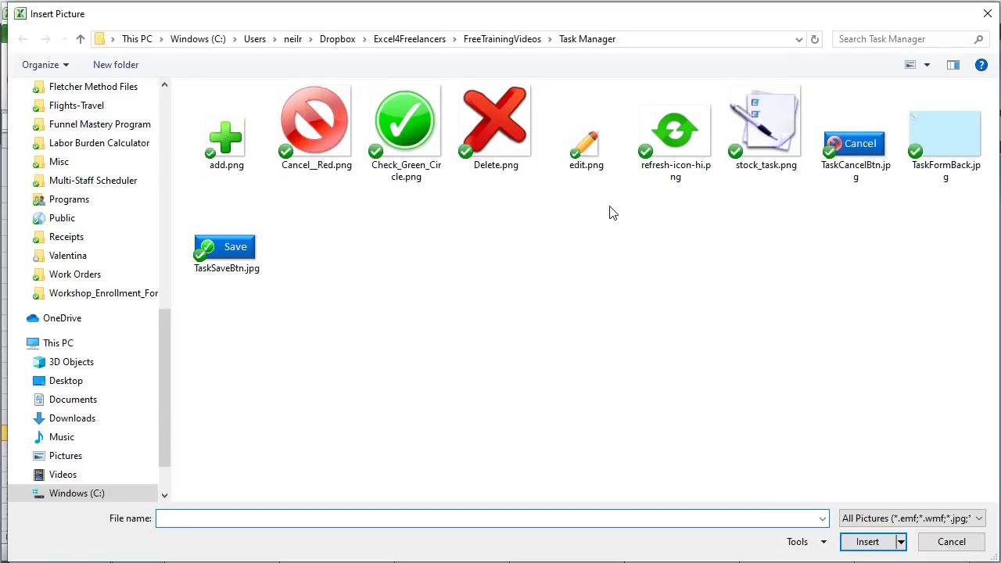
drag(222, 214, 659, 119)
ctrl+click(765, 125)
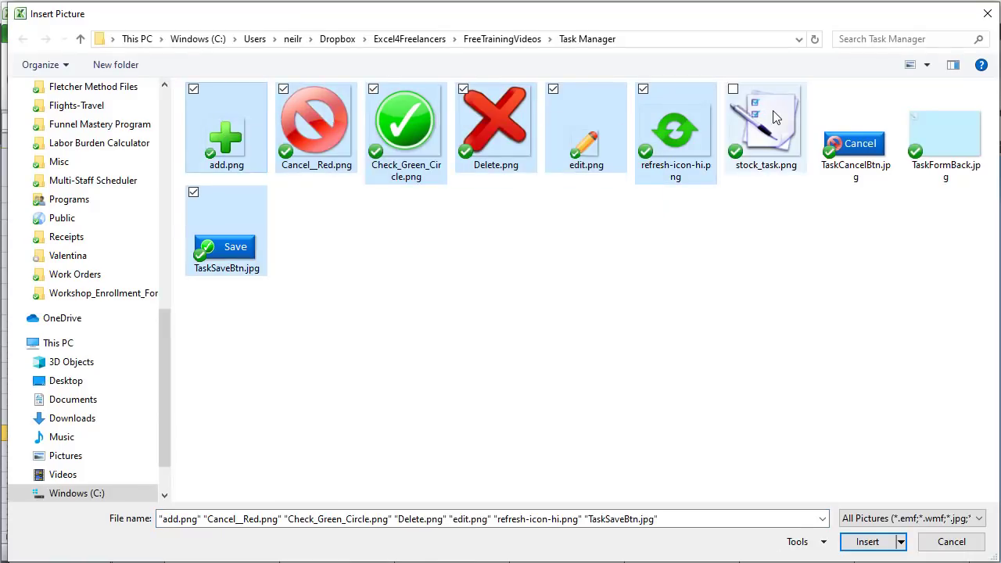
ctrl+click(208, 218)
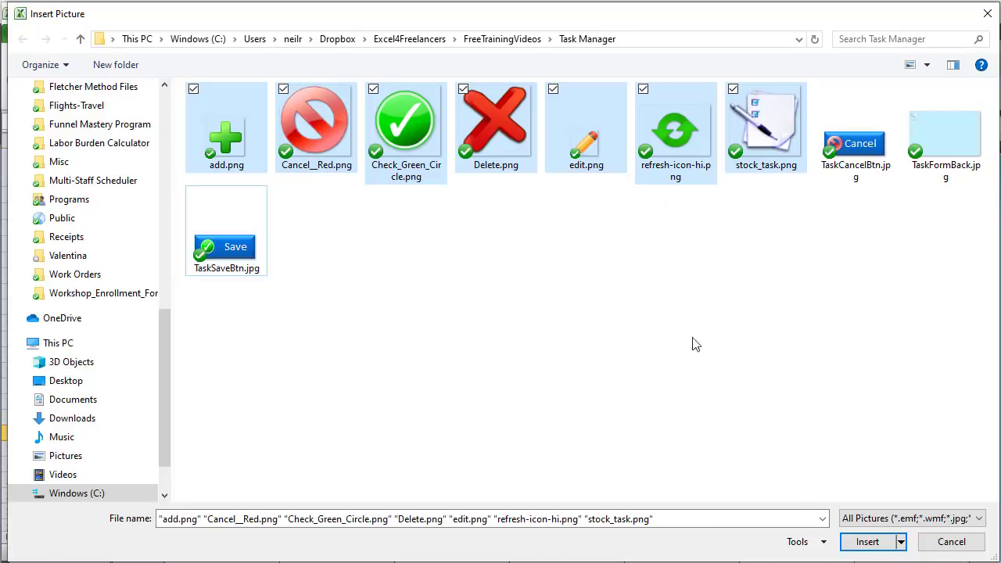
- Insert the seven selected PNG icons at 0.2" height and place them over the Monday and Tuesday morning slots
click(855, 542)
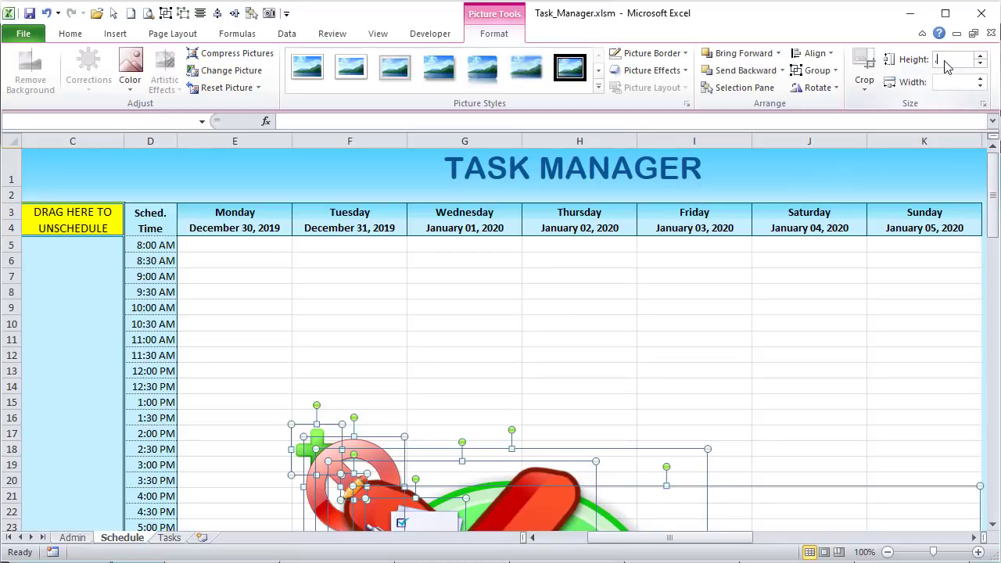
text(0.2)
key(Return)
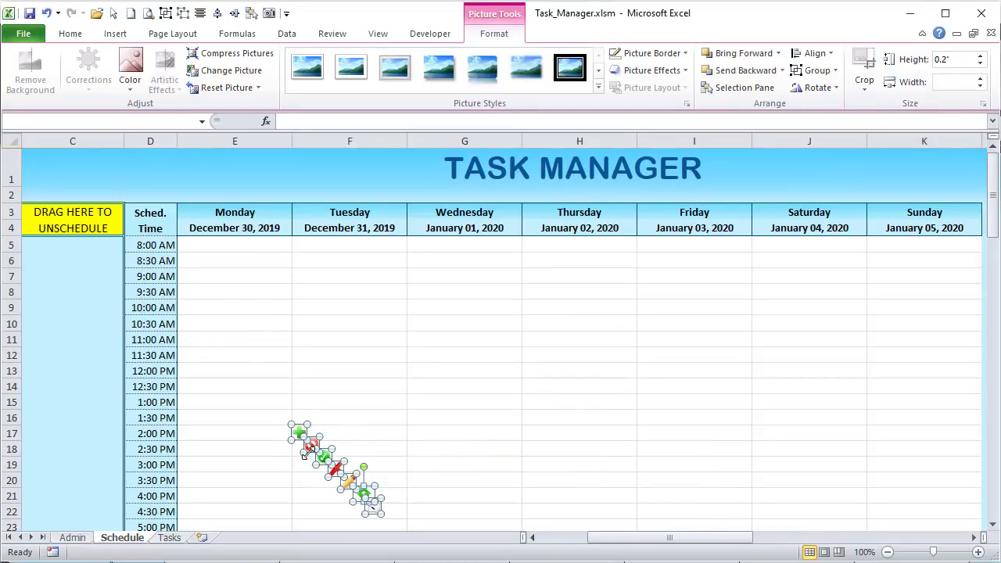
drag(307, 447, 259, 275)
key(Escape)
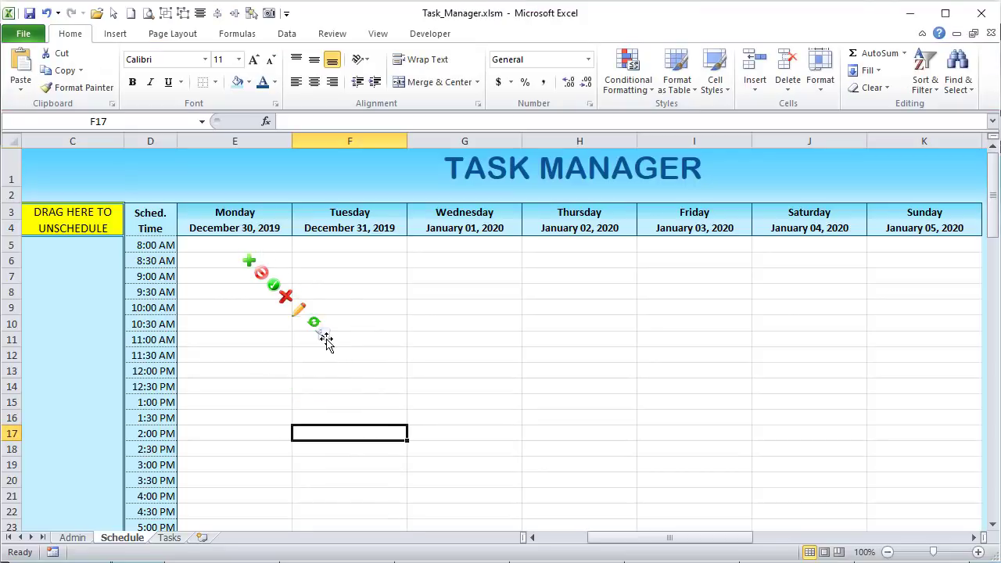
- Place the notepad task icon just before the TASK MANAGER title and enlarge it to about 0.42" square
click(324, 336)
drag(319, 346, 365, 190)
click(320, 176)
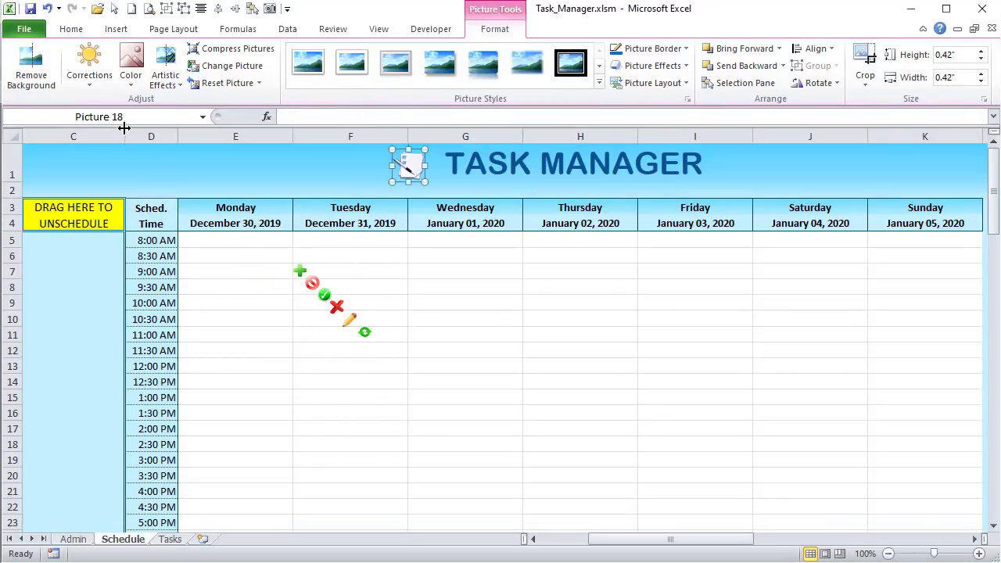
- Draw a right arrow shape in the header above Monday, label it "Next Week" and widen it to about 1.19"
click(115, 30)
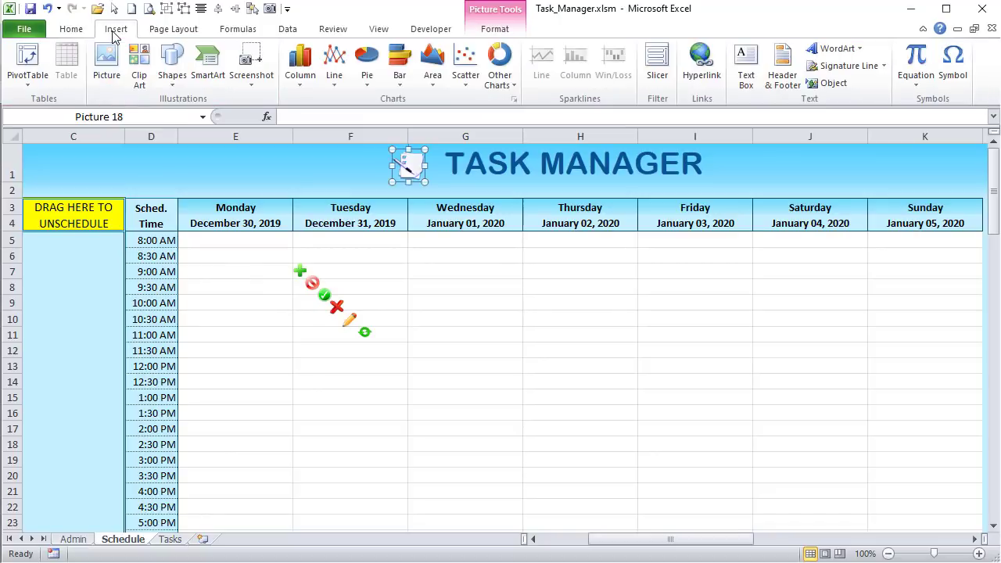
click(168, 84)
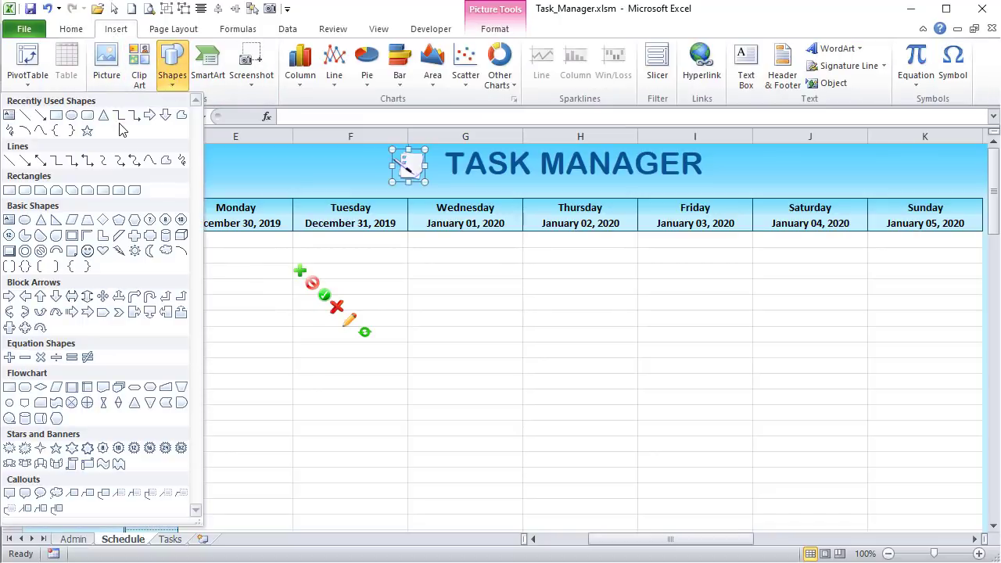
click(149, 115)
mouse_move(190, 171)
mouse_down()
mouse_move(237, 204)
mouse_move(262, 201)
mouse_up()
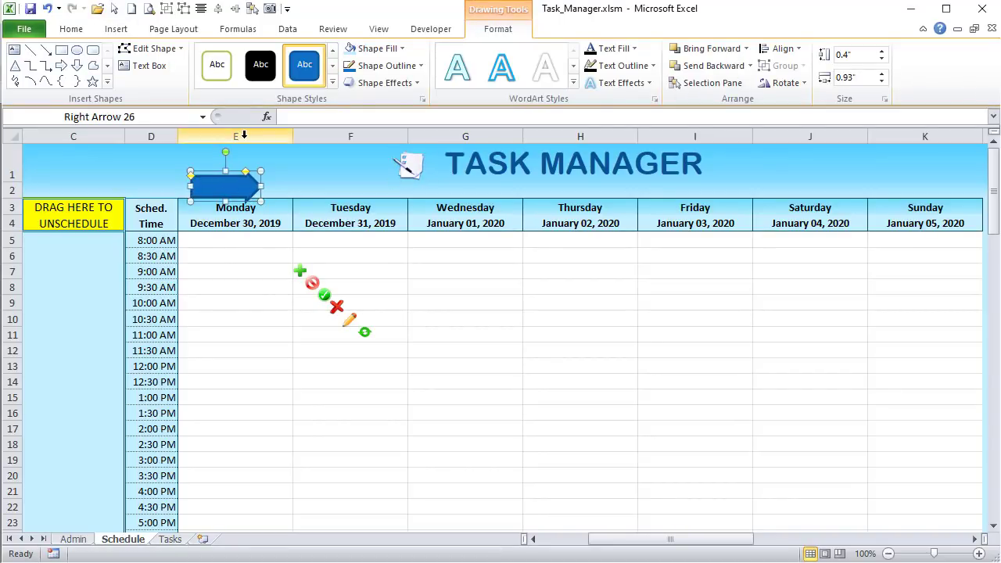
text(Next Wee)
drag(260, 186, 278, 187)
- Set the Next Week arrow's internal text margins to 0.02" left and right and 0" top and bottom
right_click(266, 187)
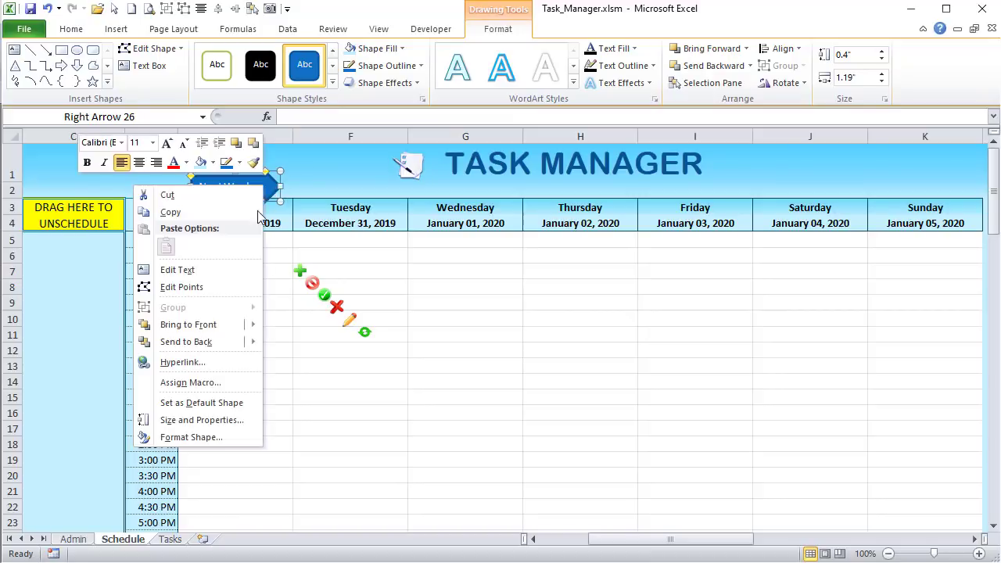
click(214, 443)
drag(632, 188, 556, 145)
click(498, 441)
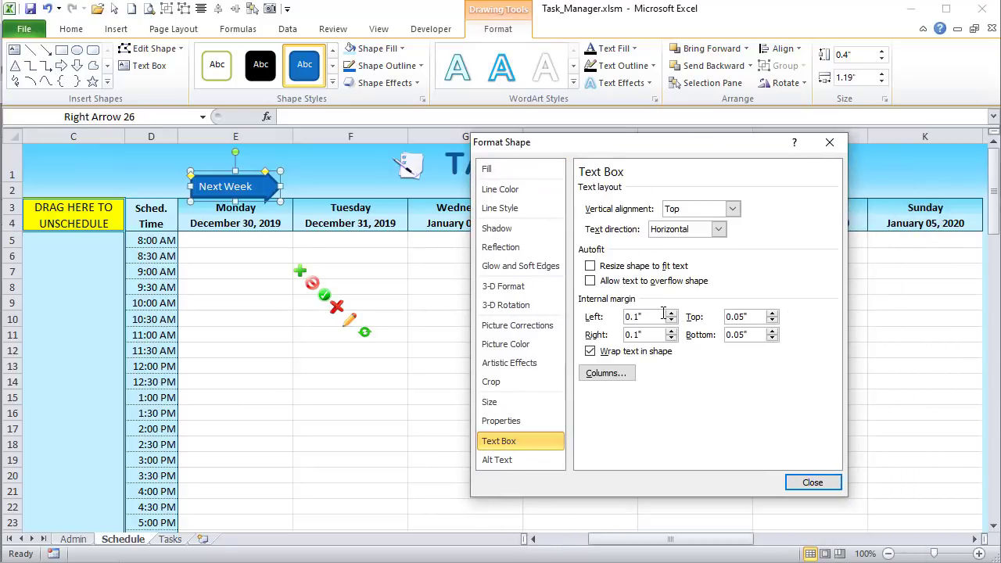
double_click(663, 312)
text(.02)
key(Tab)
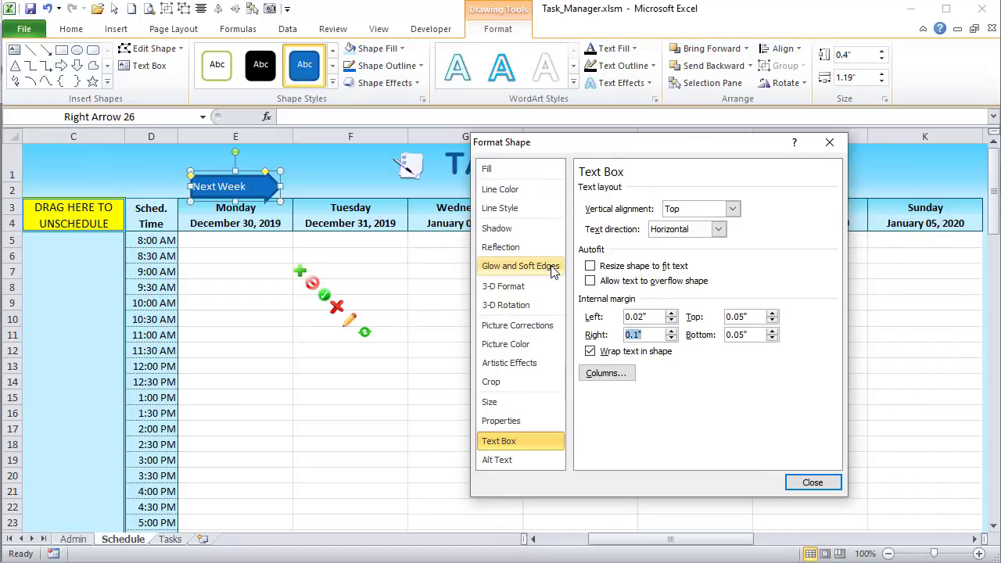
text(.02)
key(Tab)
text(0)
key(Tab)
text(0)
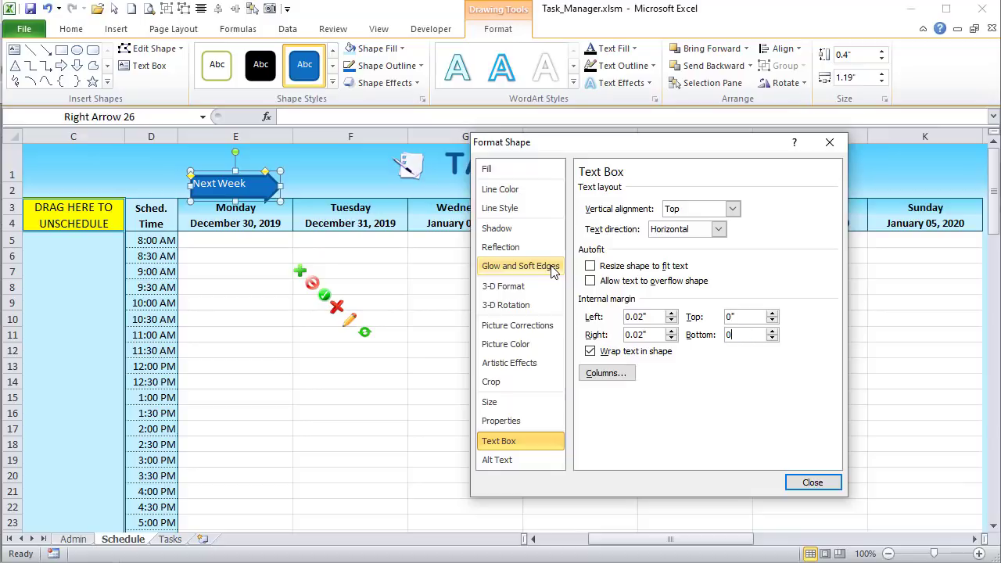
click(812, 481)
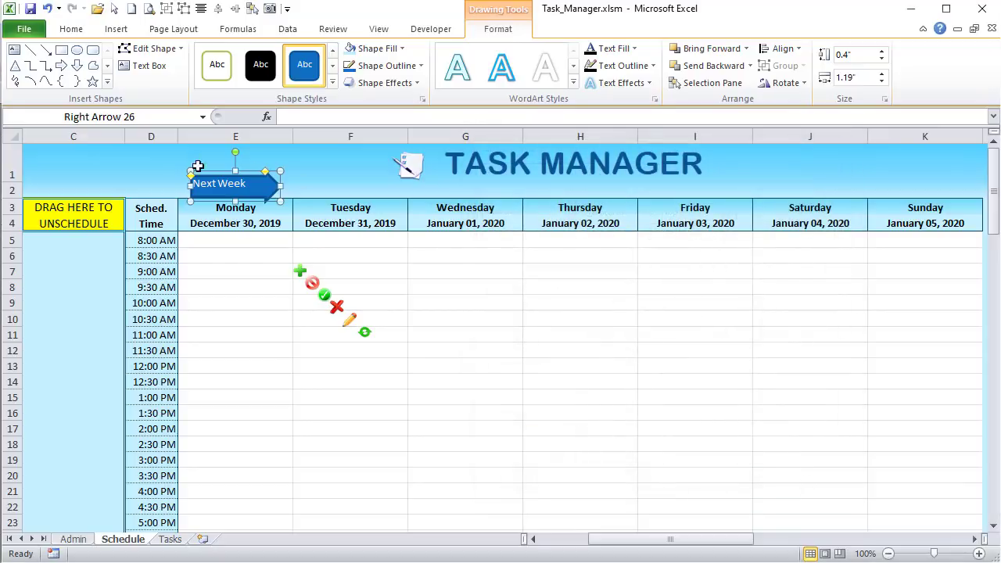
- Shrink the Next Week arrow to about 0.33" by 0.99" and center its text horizontally and vertically
drag(235, 170, 265, 187)
click(72, 30)
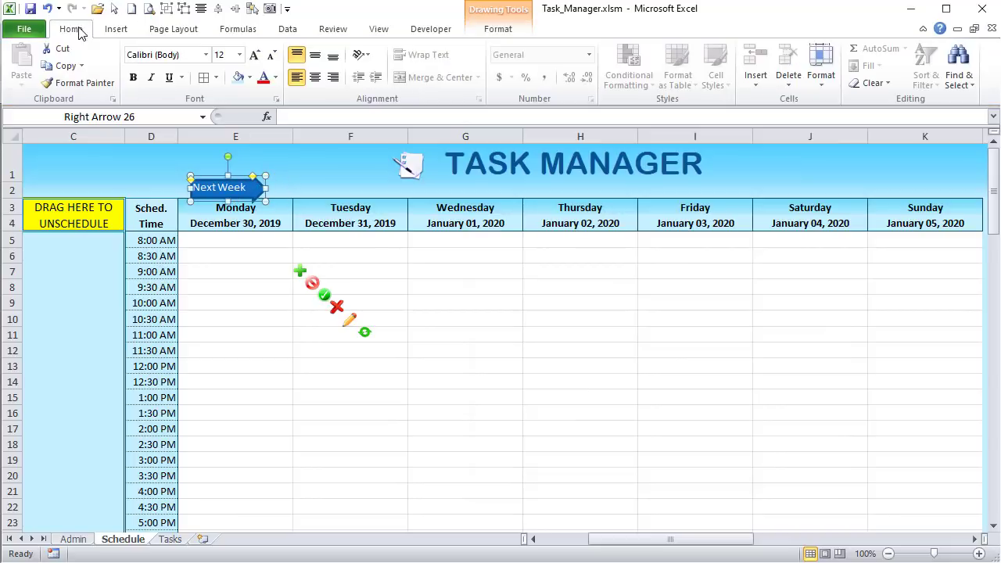
click(314, 76)
click(315, 55)
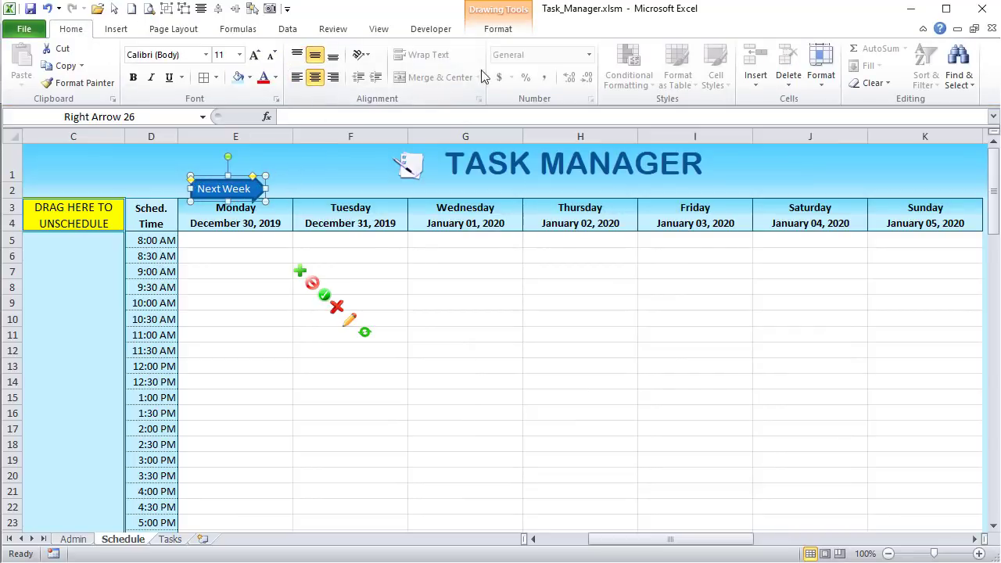
- Apply the glossy dark blue preset shape style from the last row of styles to the Next Week arrow
click(508, 35)
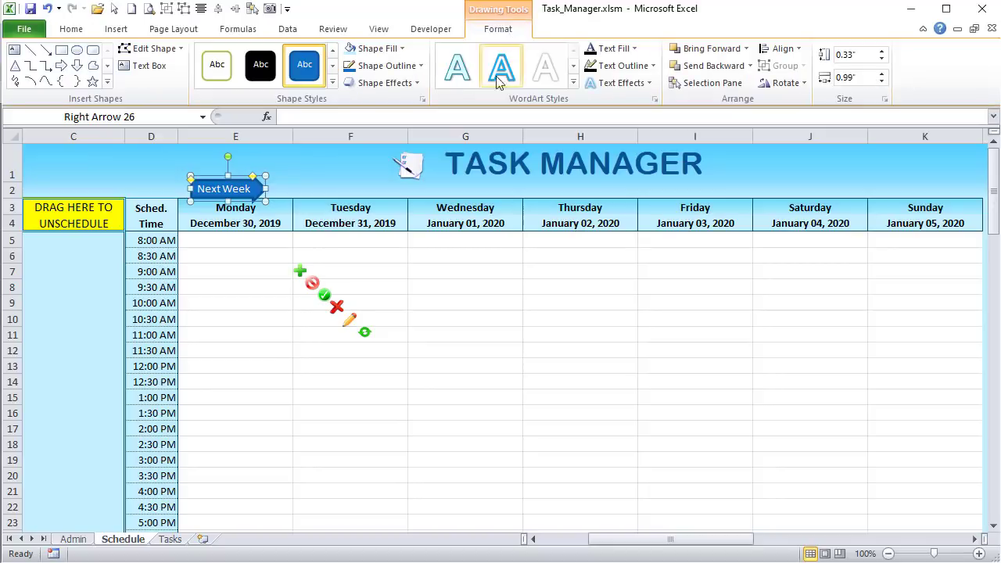
click(421, 83)
click(332, 82)
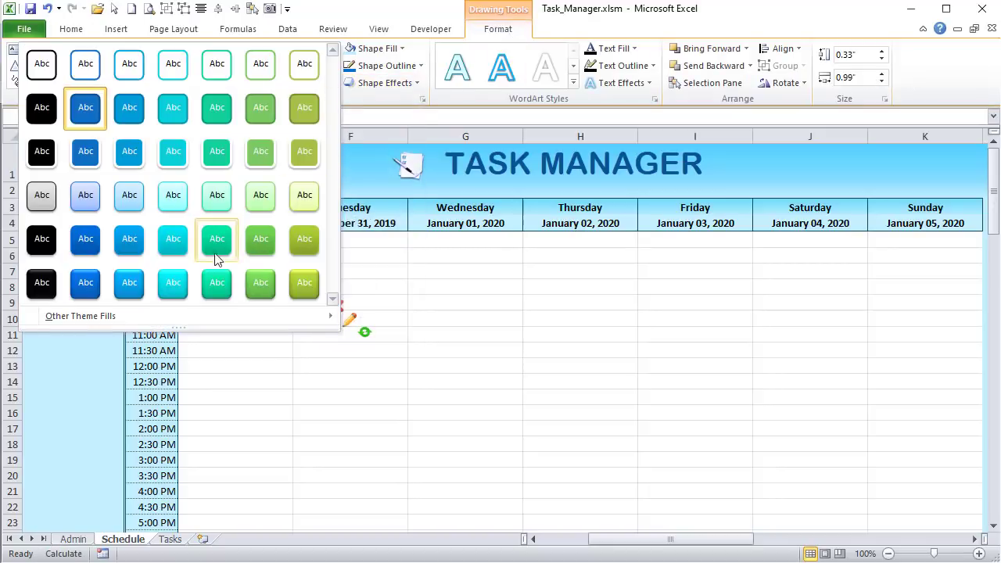
click(85, 282)
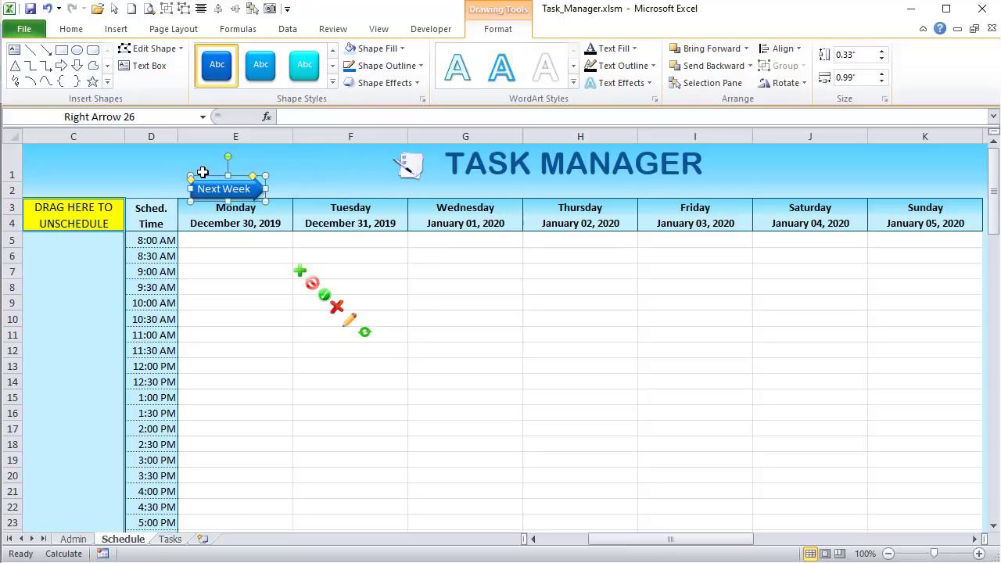
- Duplicate the Next Week arrow and change the copy's text to "Prev. Week"
ctrl+drag(203, 181, 221, 197)
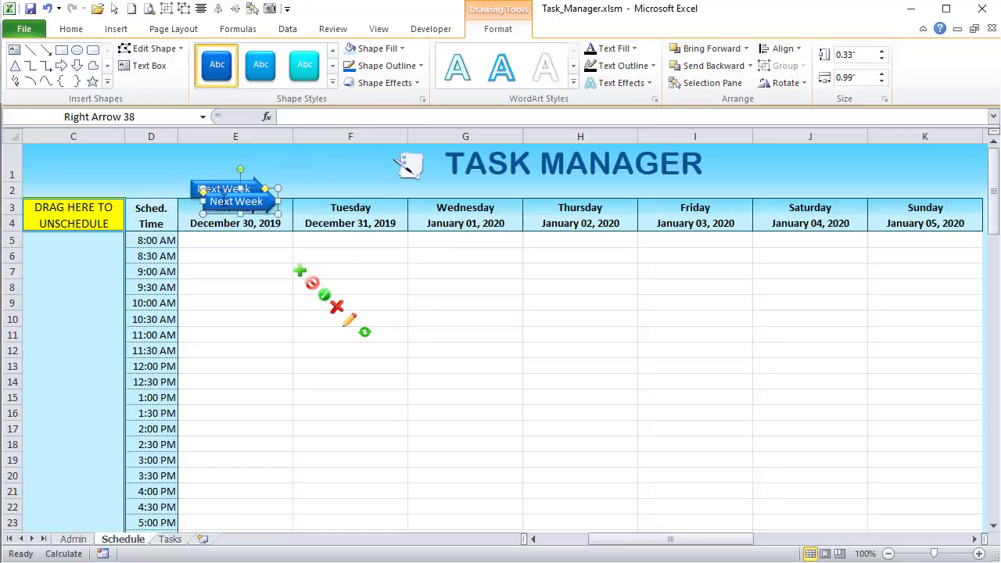
click(211, 200)
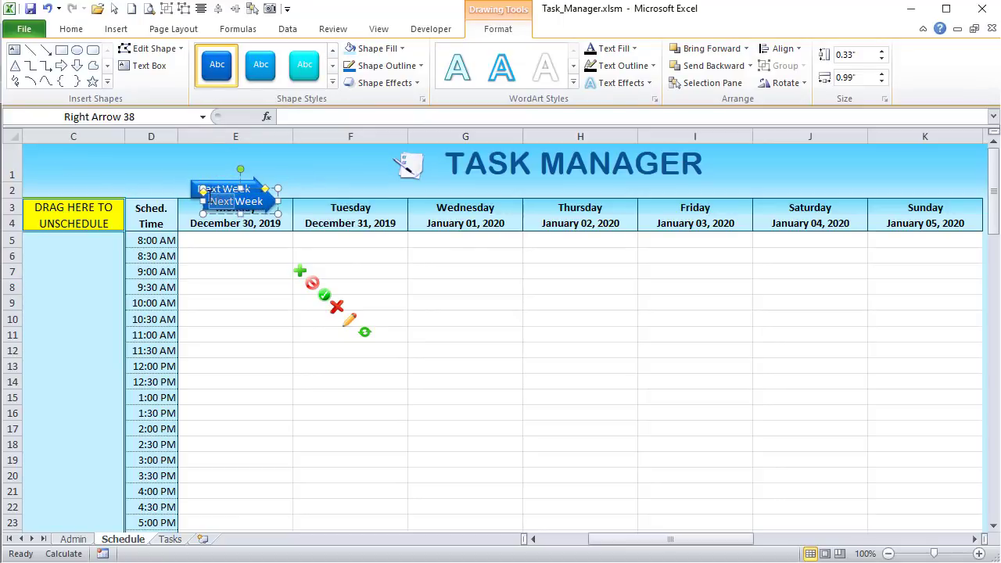
text(Prev.)
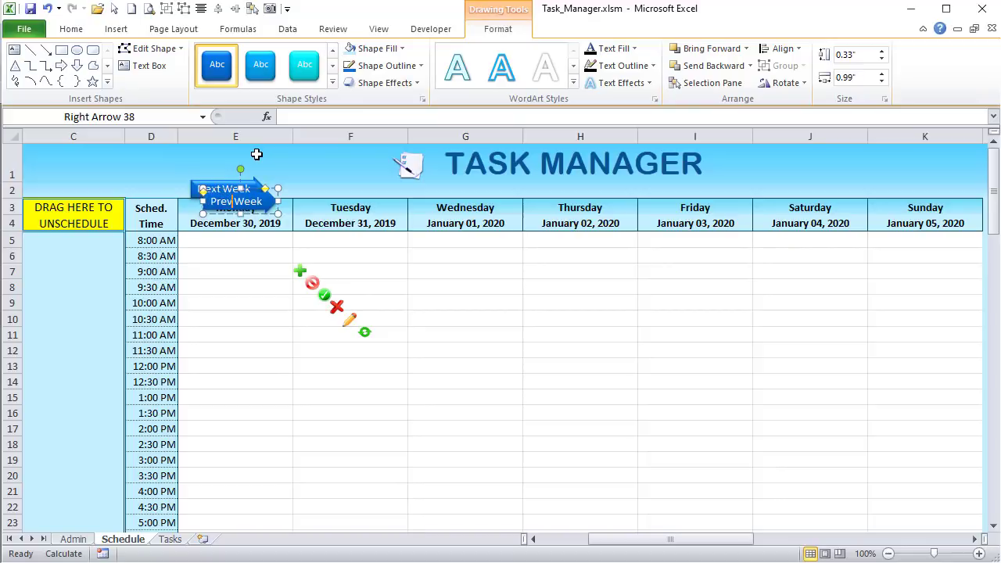
- Flip the Prev. Week arrow horizontally and place it directly before the Next Week arrow
click(782, 82)
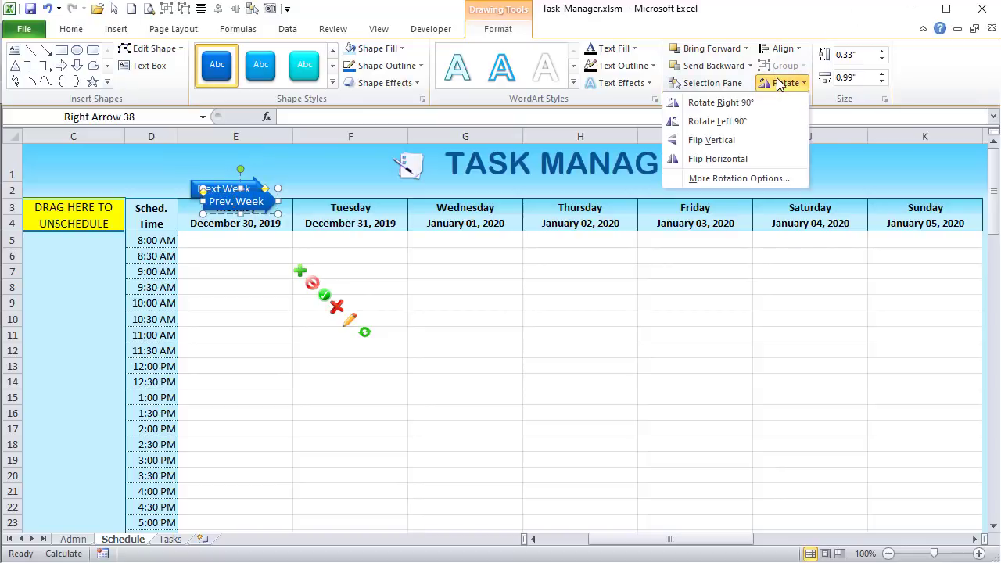
click(743, 156)
drag(223, 195, 130, 179)
- Align the Prev. Week and Next Week arrows with each other and nudge both slightly to the right
shift+click(222, 187)
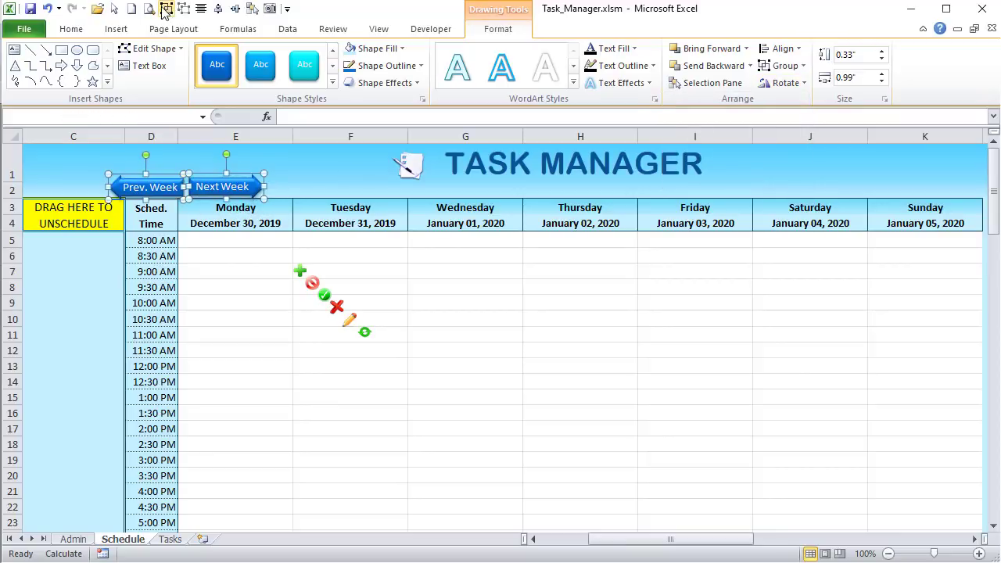
click(225, 10)
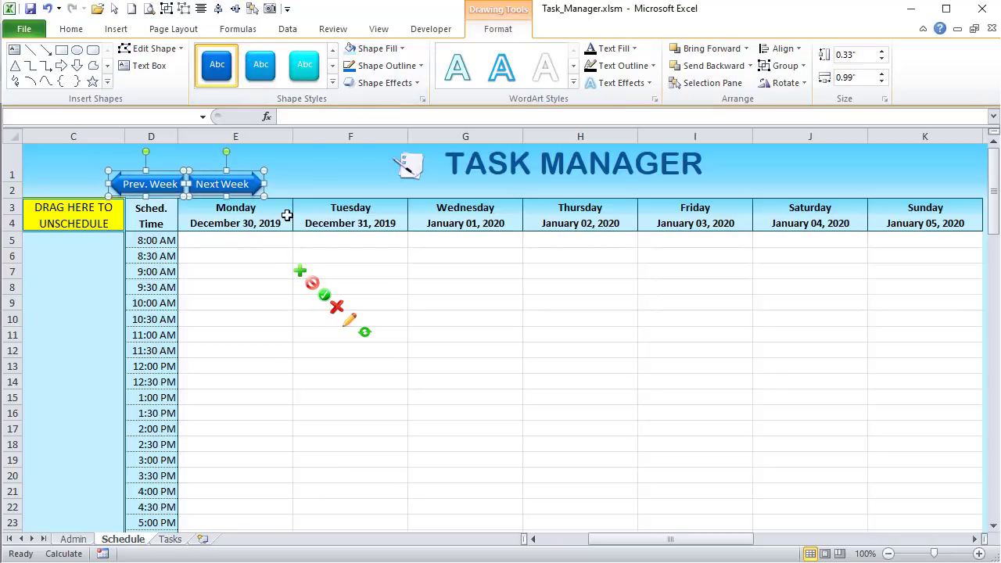
key(Right)
key(Right)
key(Right)
key(Right)
key(Right)
key(Right)
key(Right)
key(Right)
key(Right)
key(Right)
key(Right)
key(Right)
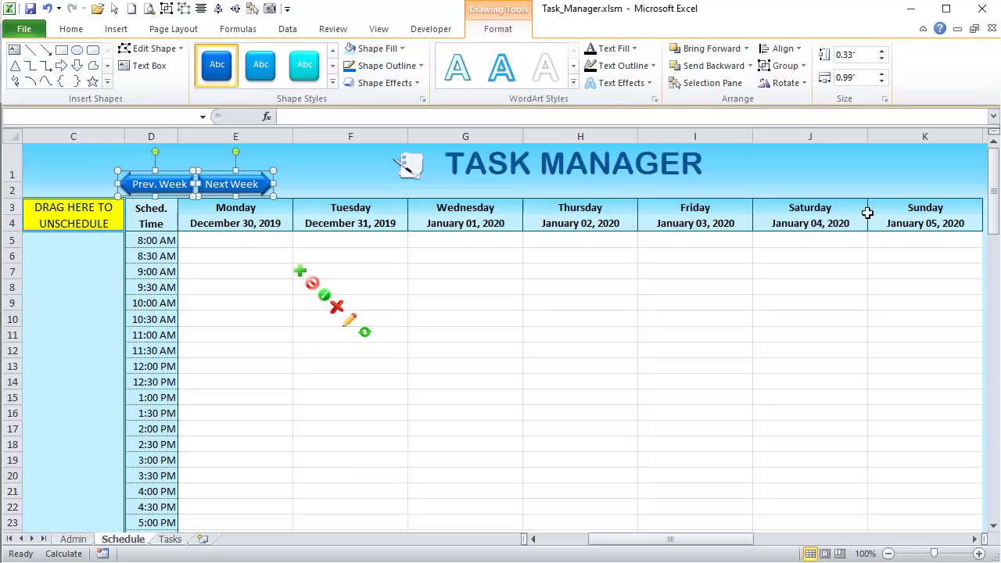
- Draw a rounded rectangle about 0.25" by 1.19" in the header above Saturday and label it "Update Task"
click(337, 160)
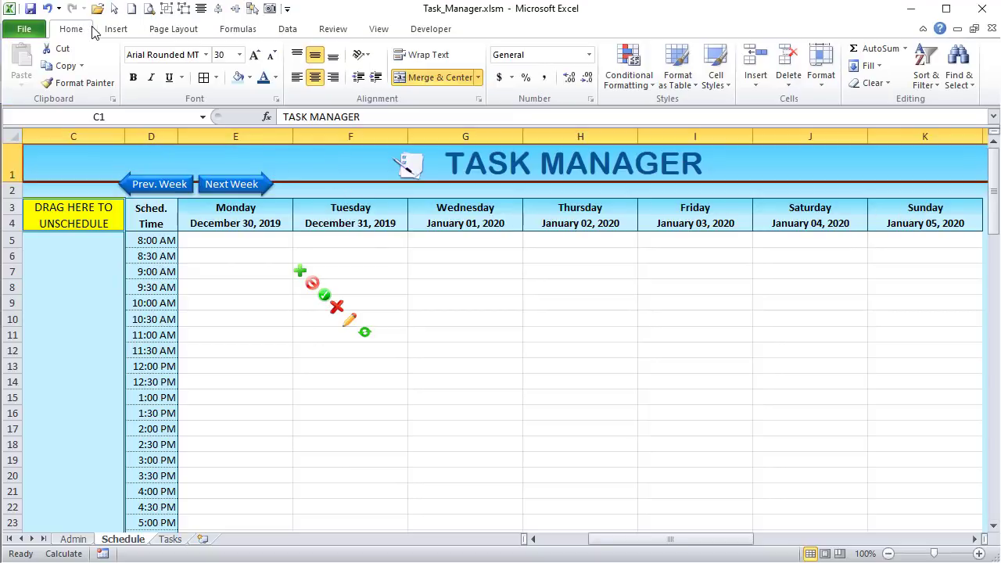
click(122, 33)
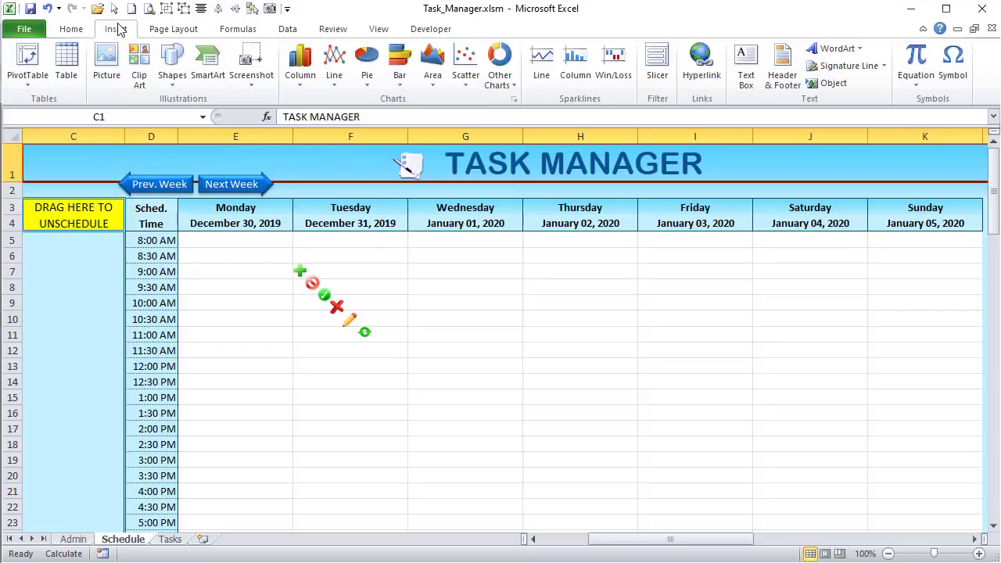
click(170, 78)
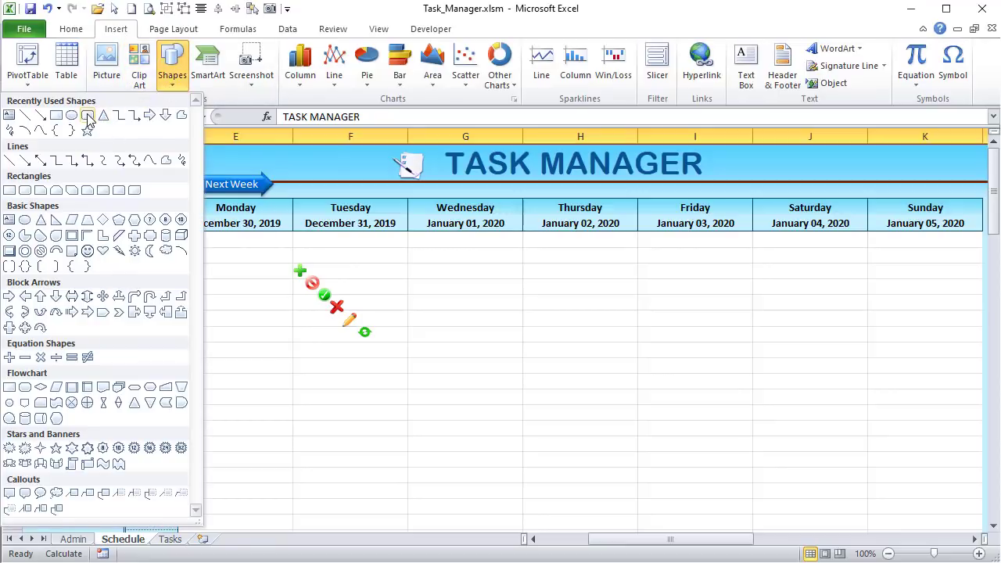
click(87, 116)
drag(742, 175, 833, 194)
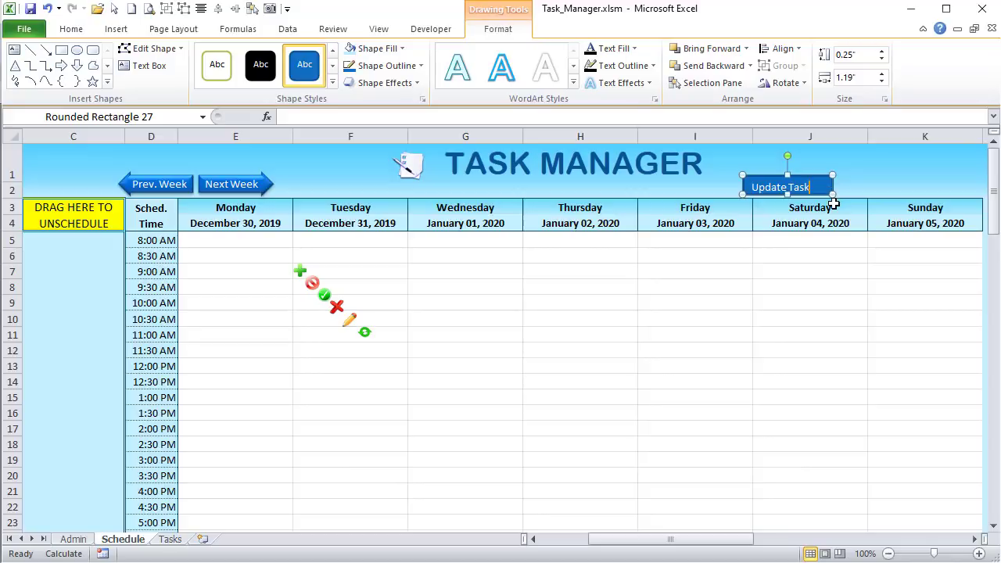
- Align the Update Task text to the middle and right, and give the shape the same glossy dark blue style as the arrows
click(71, 28)
click(315, 55)
click(333, 77)
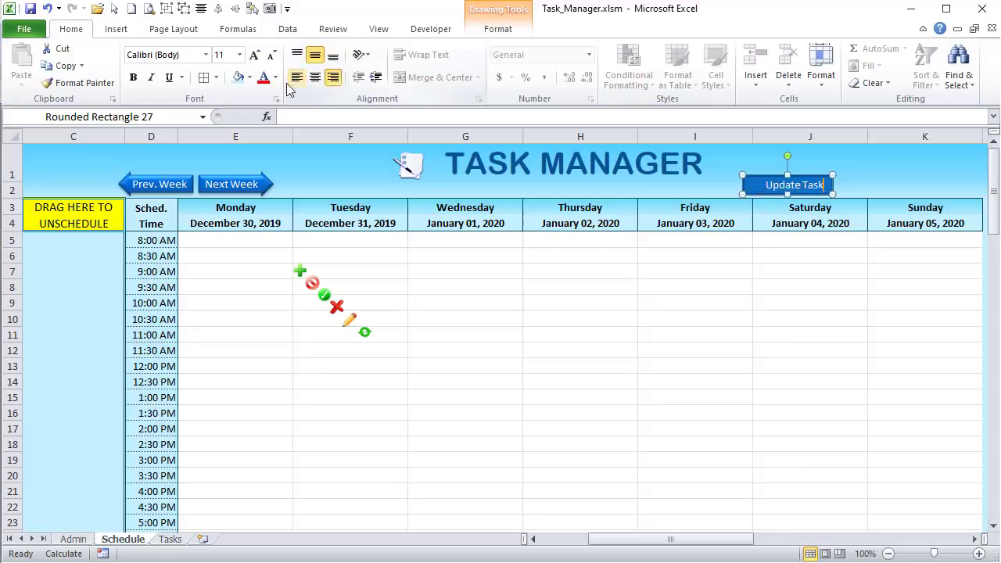
click(498, 29)
click(332, 82)
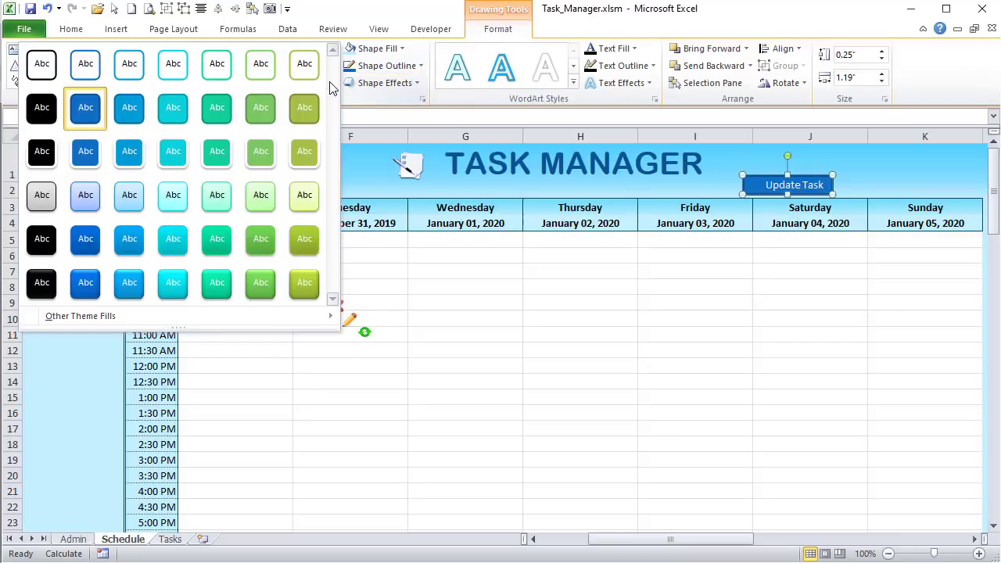
click(85, 282)
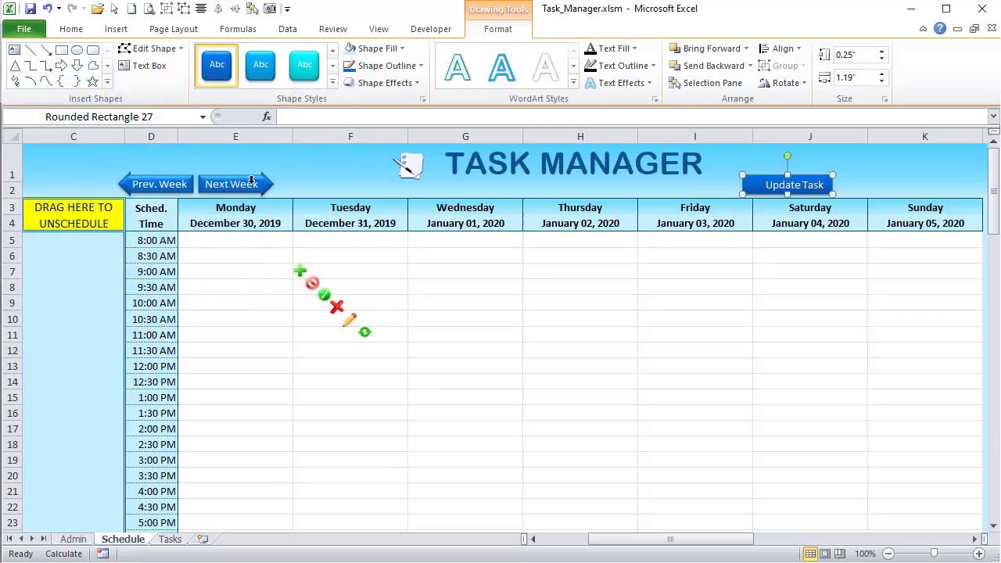
- Move the green refresh icon onto the Update Task button before its text and bring it forward
click(362, 331)
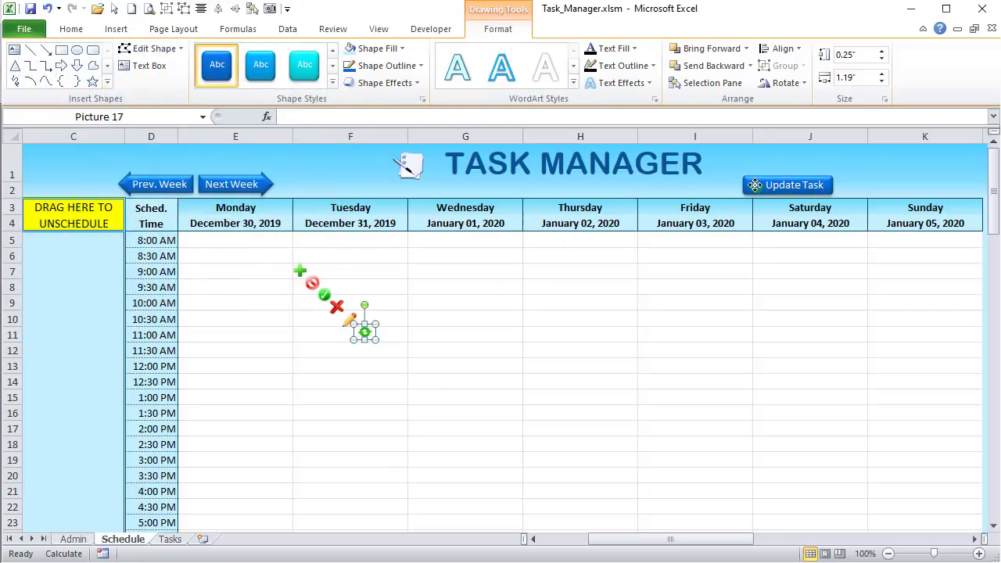
drag(755, 184, 756, 185)
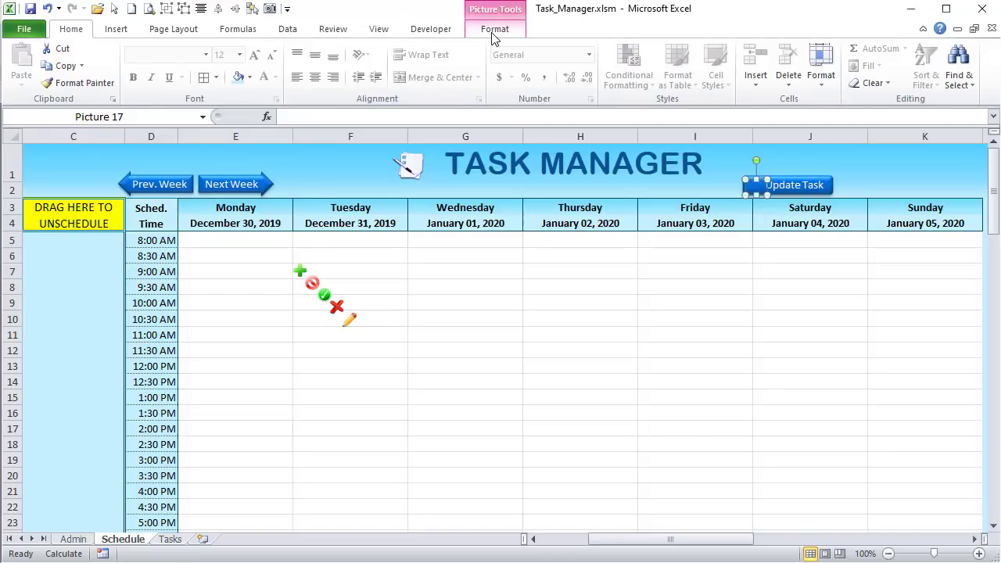
click(486, 31)
click(759, 56)
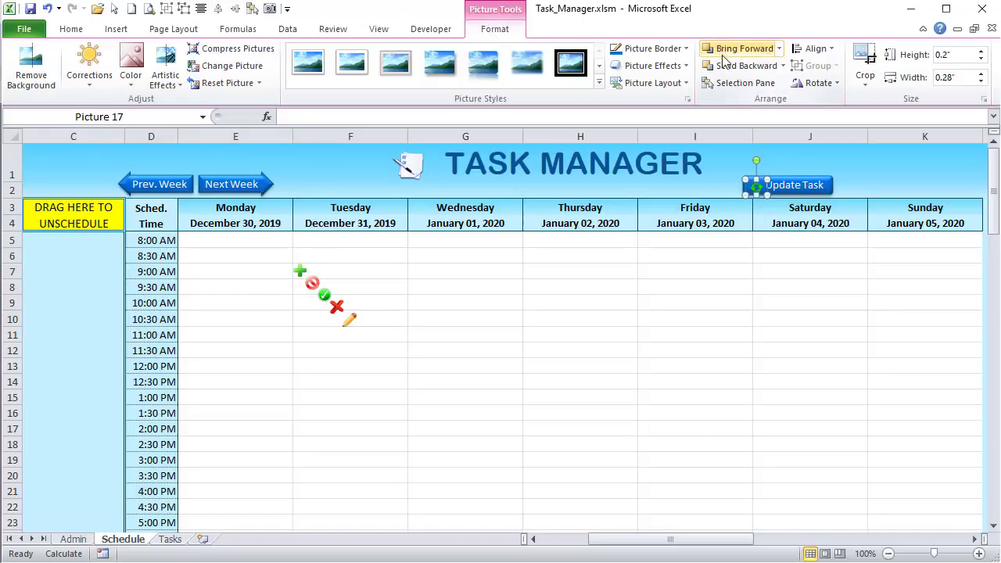
- Duplicate the Update Task button in the header
click(114, 8)
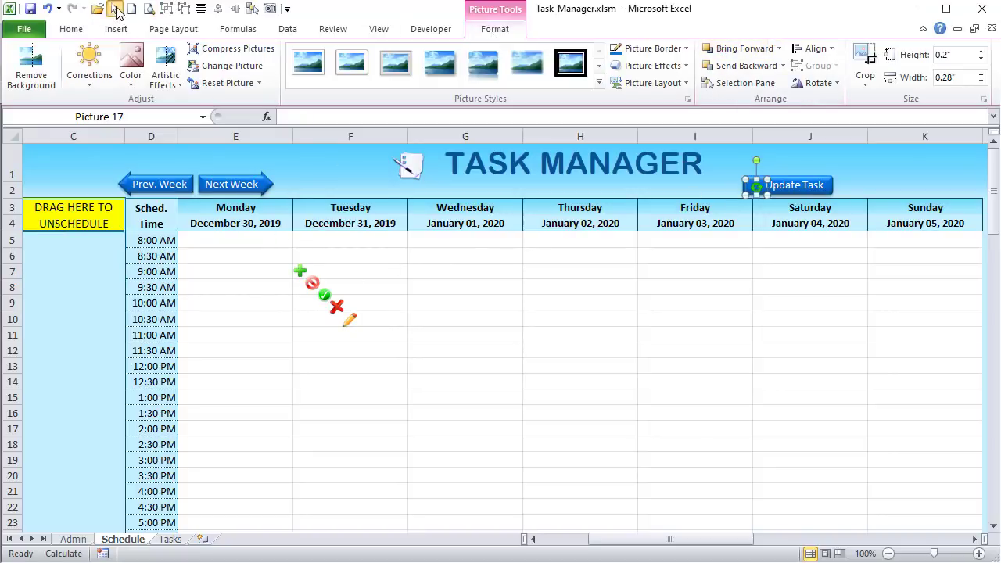
drag(250, 247, 438, 346)
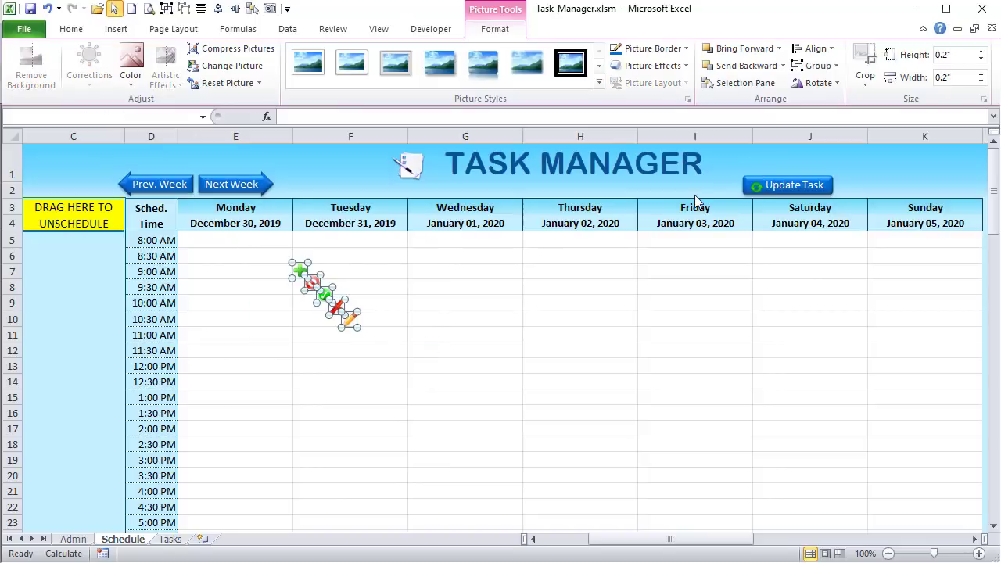
click(797, 181)
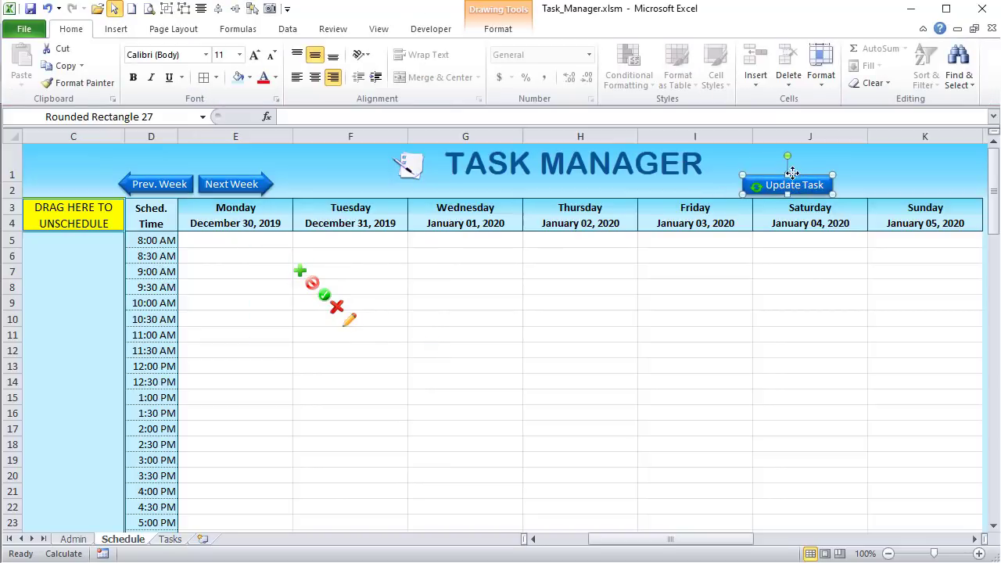
key(ctrl+d)
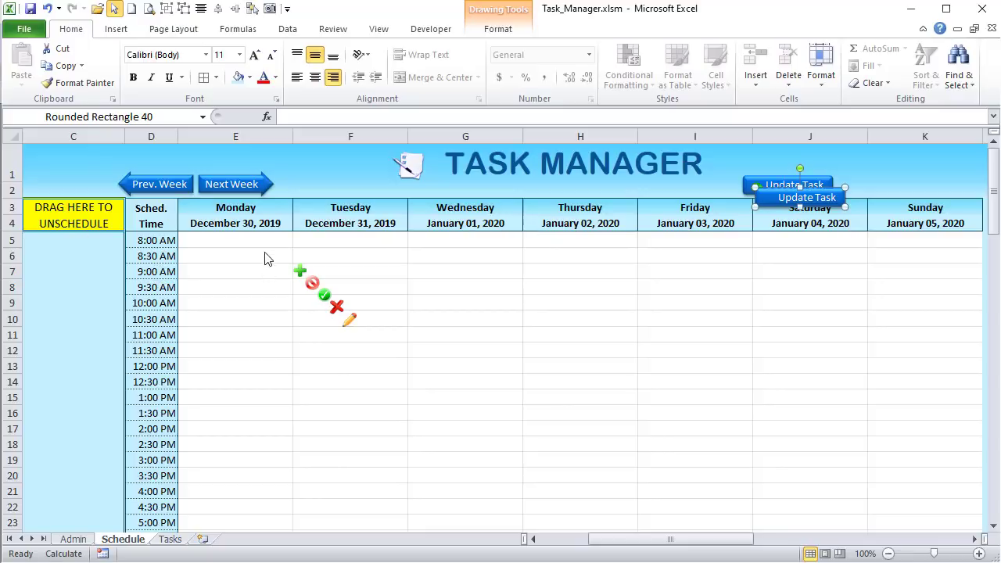
- Bring the five small icons lying in the Tuesday column to the front of all shapes
drag(264, 253, 425, 364)
click(488, 29)
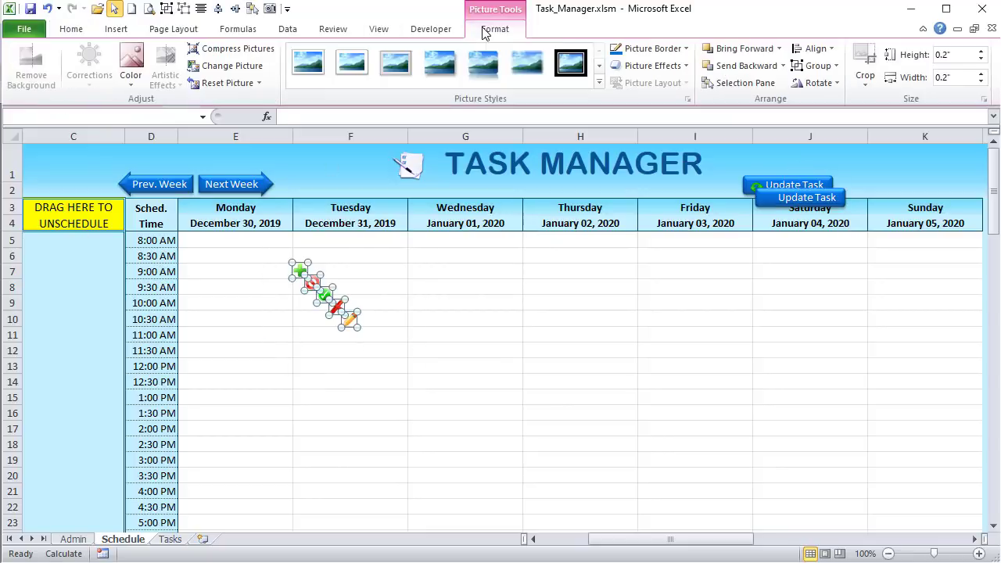
click(778, 48)
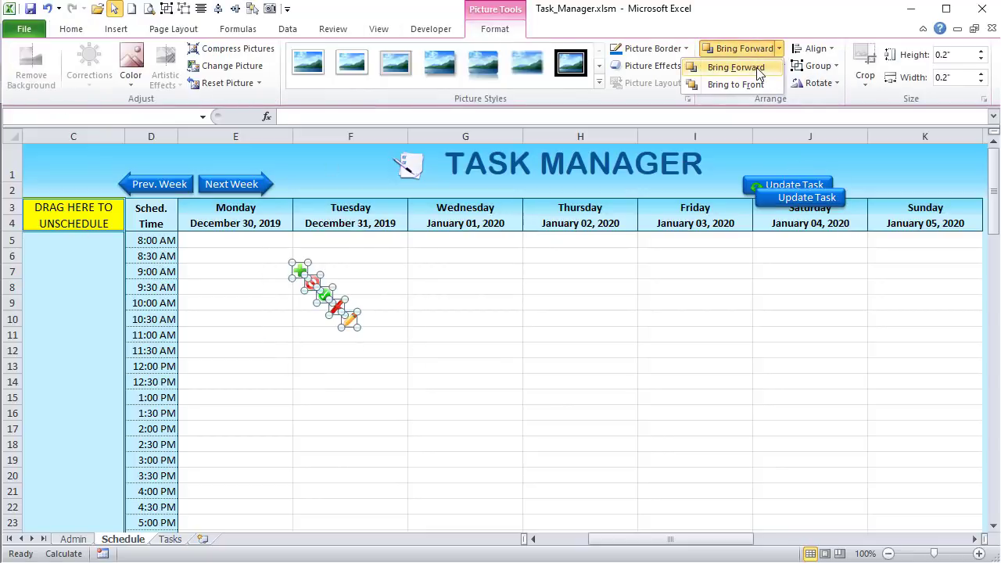
click(735, 84)
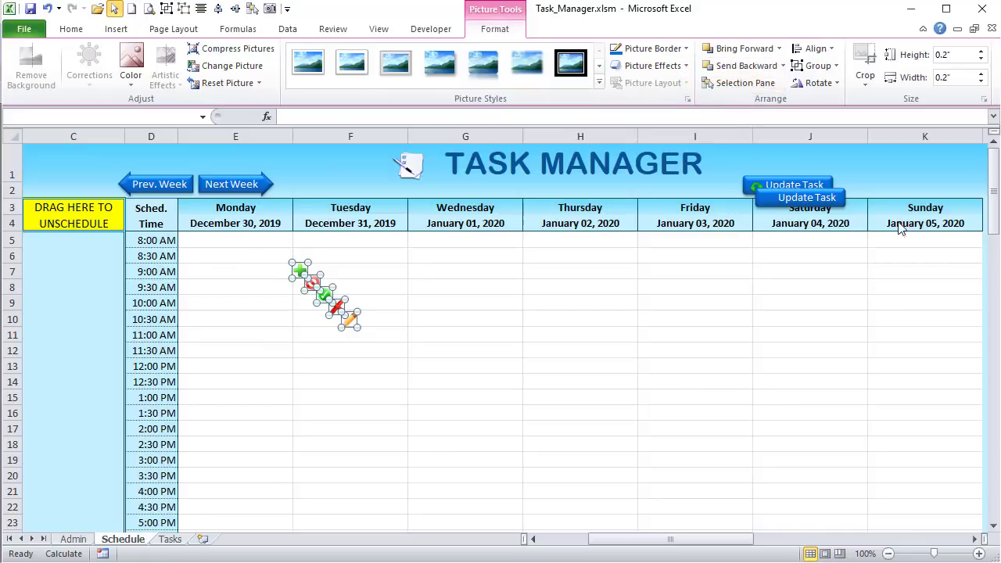
- Relabel the duplicated button "Add Task" and place it in the header just after the Update Task button
click(787, 203)
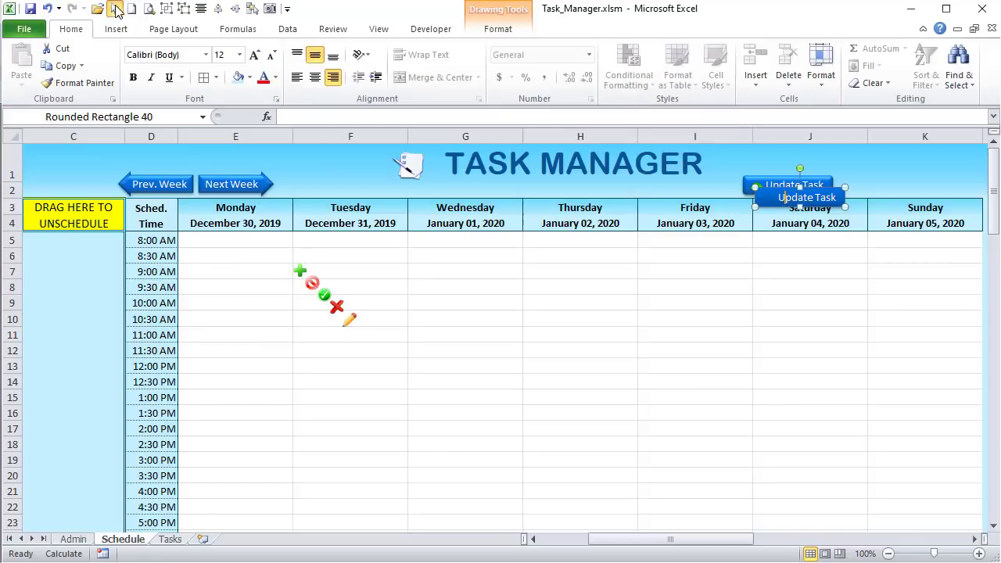
drag(817, 197, 731, 193)
double_click(722, 194)
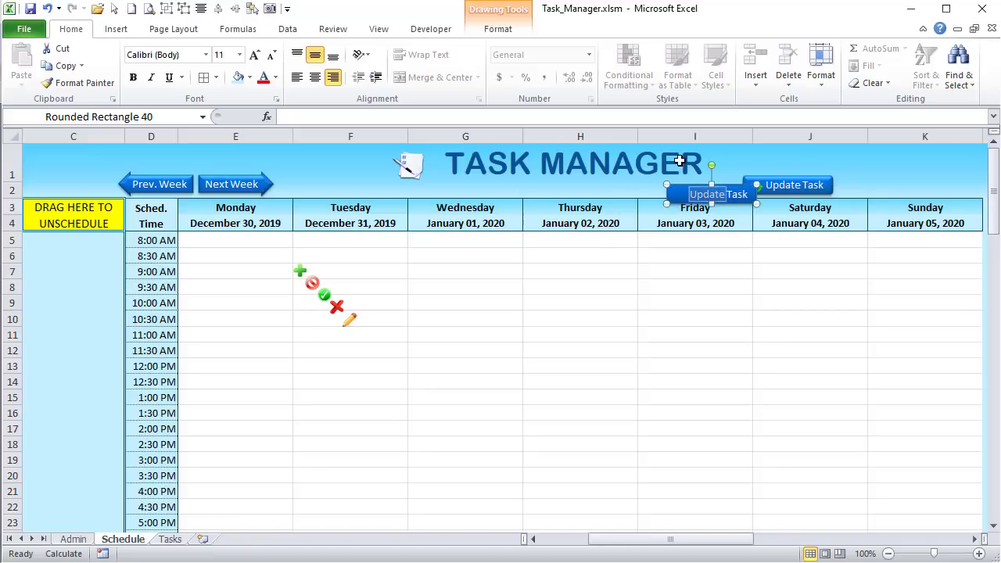
text(Add)
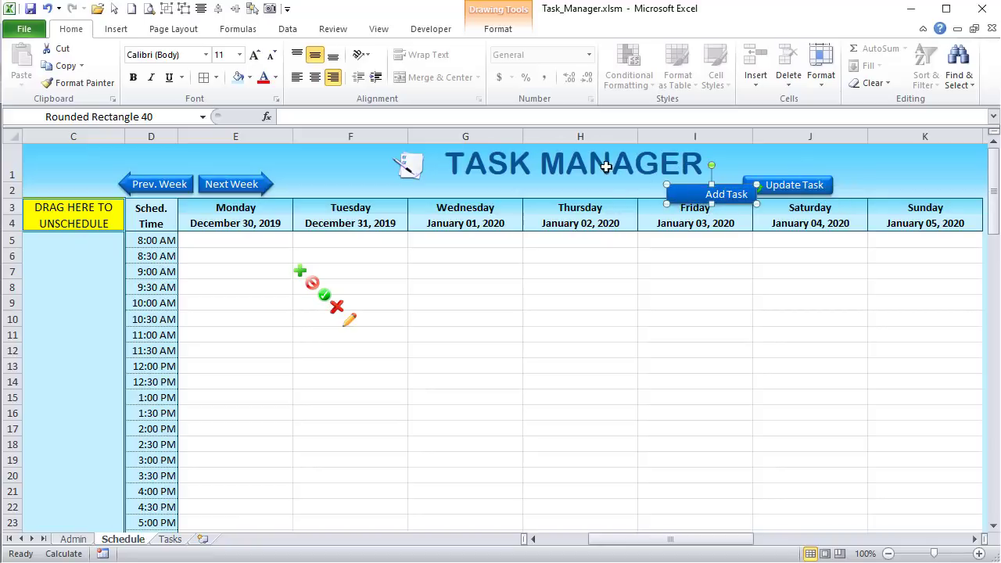
drag(743, 185, 900, 190)
- Set the Add Task button's width to 0.95"
click(504, 29)
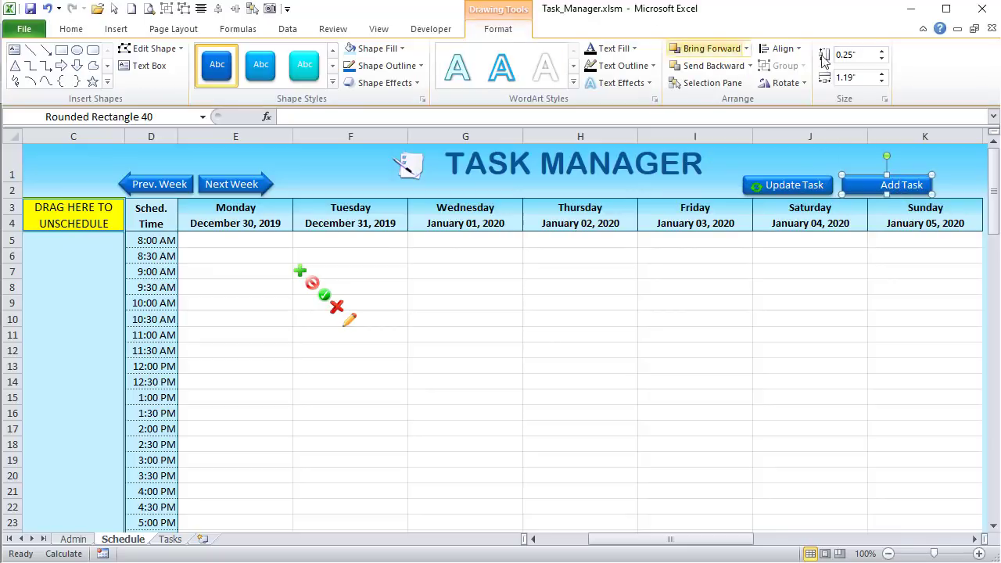
click(859, 75)
text(0.8)
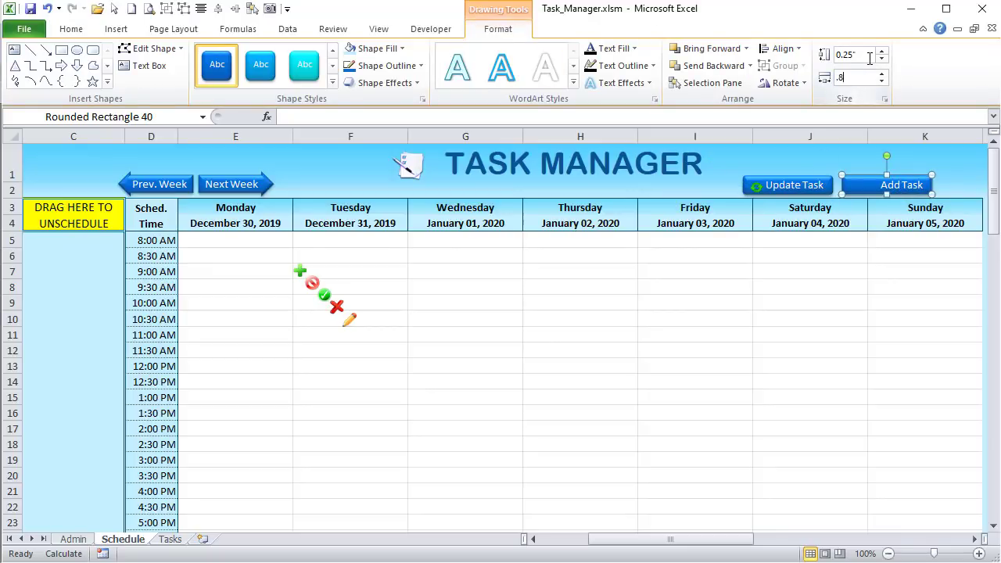
key(Return)
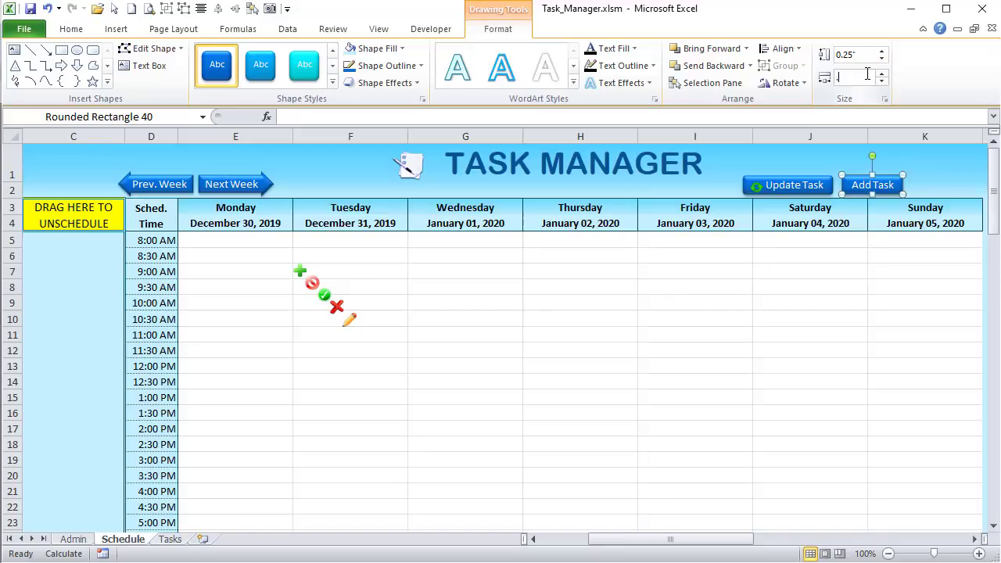
text(.95)
key(Return)
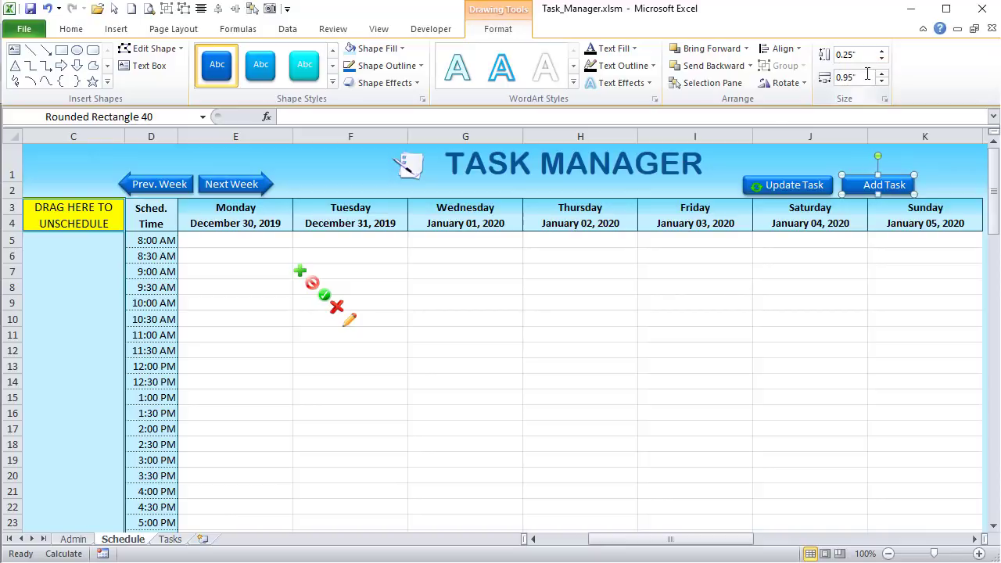
- Move the green plus icon onto the Add Task button before its text and group the two
click(299, 269)
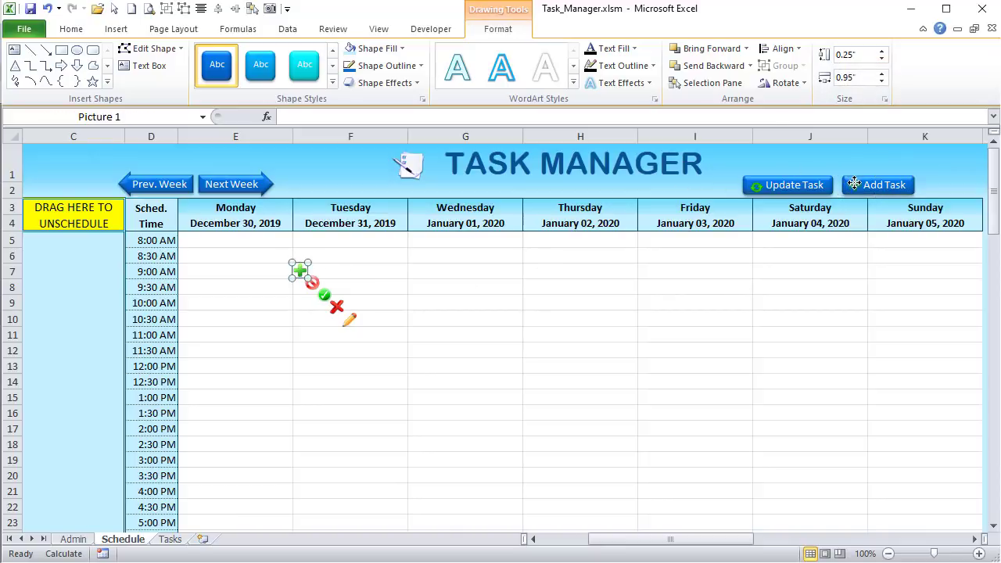
drag(853, 183, 854, 185)
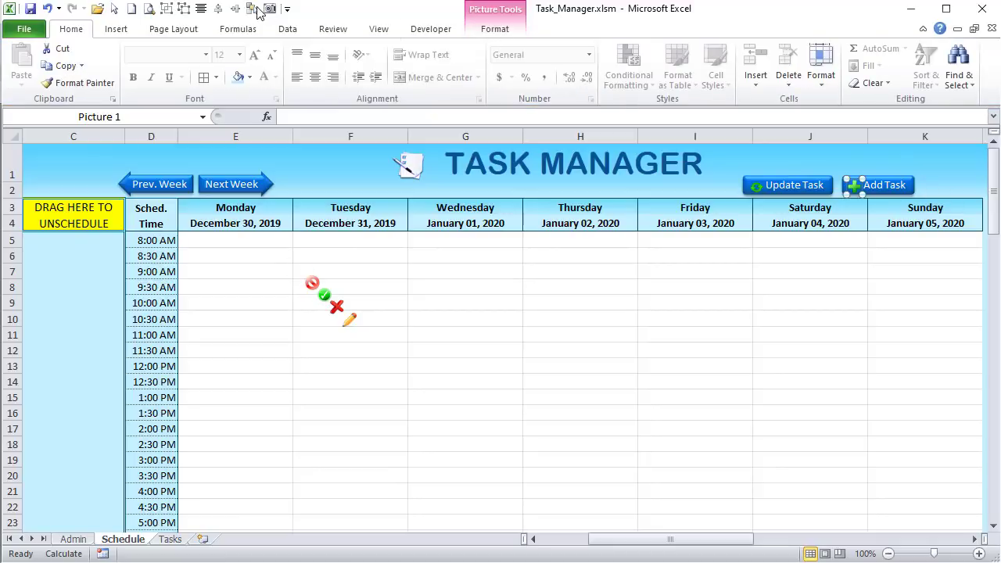
ctrl+click(888, 182)
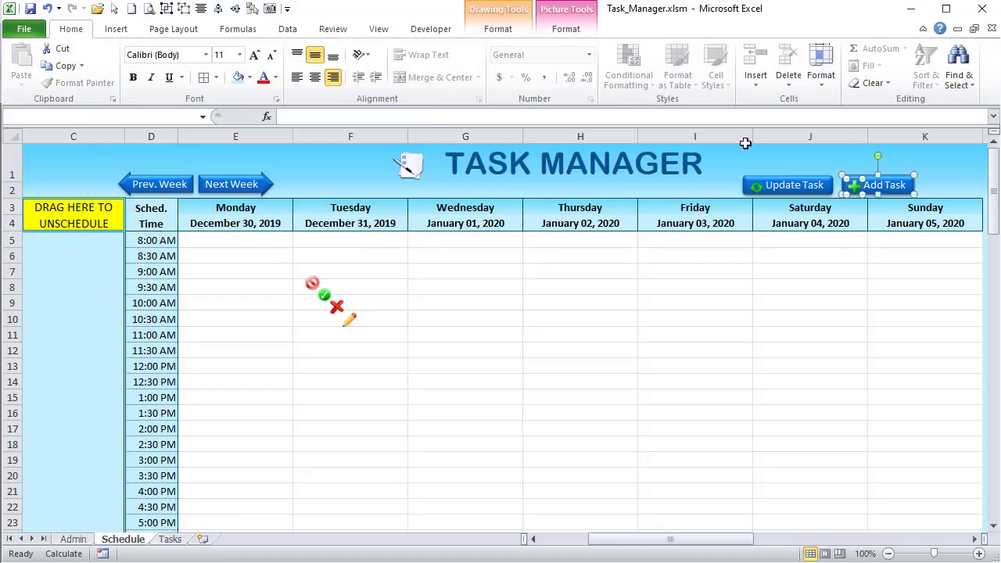
click(251, 10)
click(287, 10)
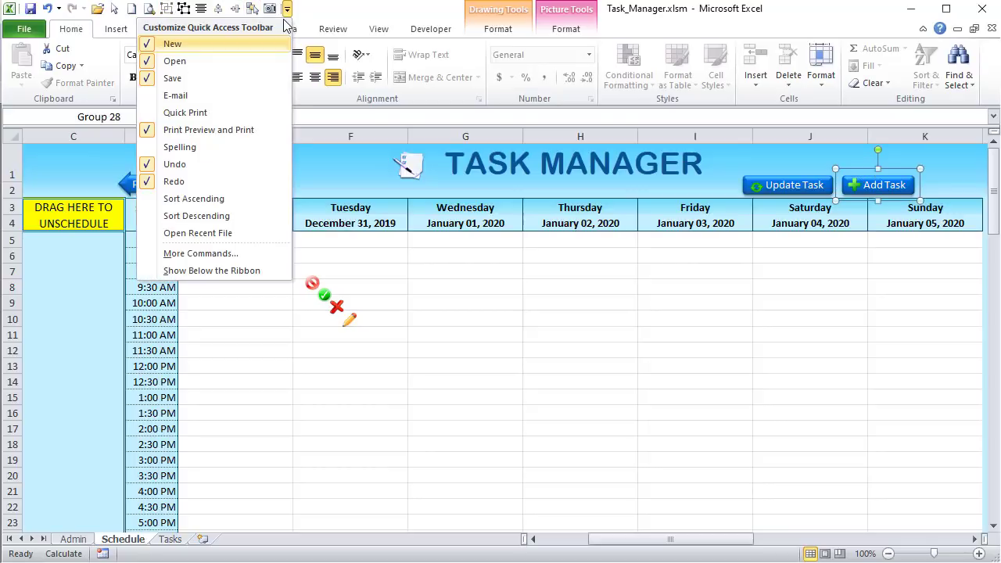
click(234, 254)
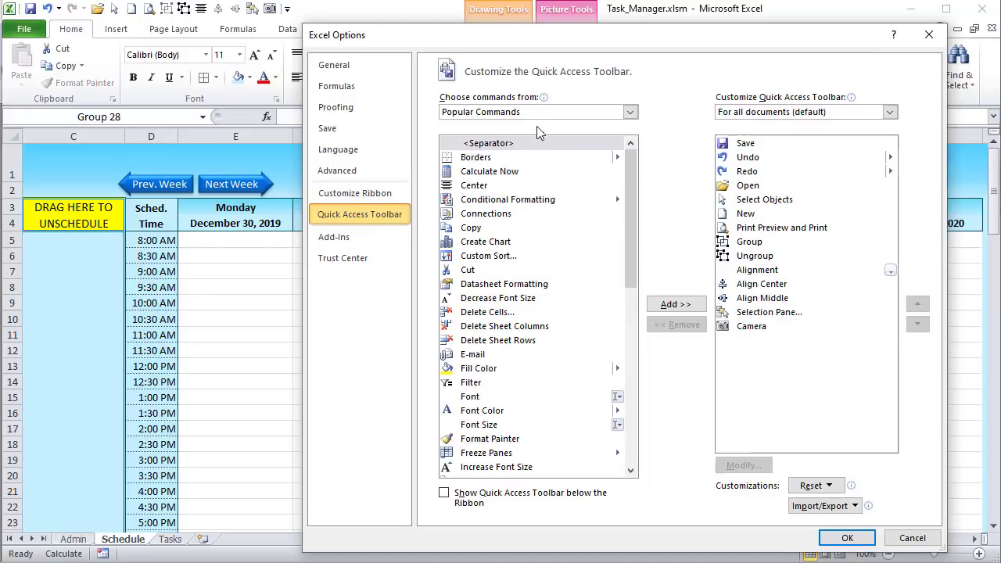
click(629, 112)
click(614, 114)
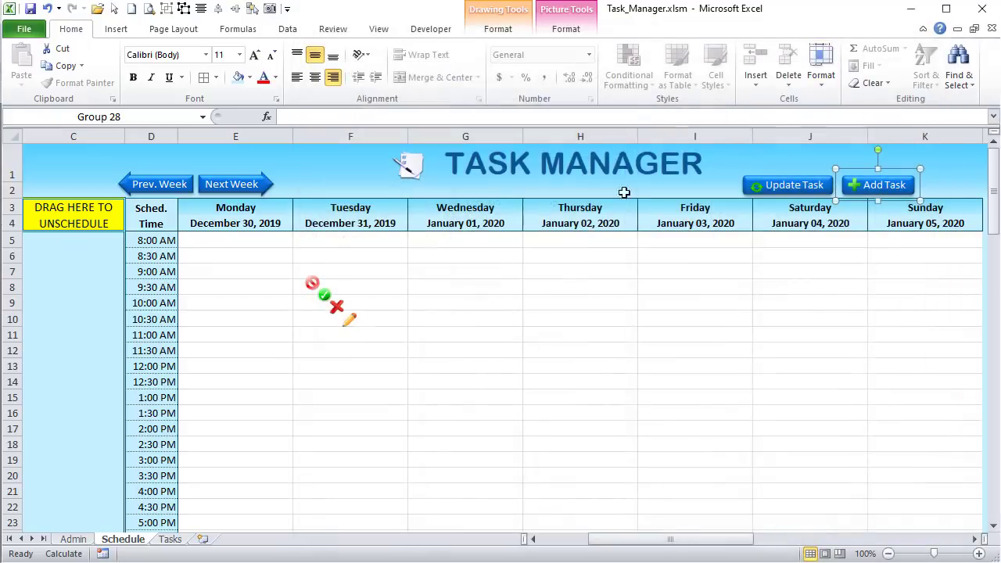
click(928, 34)
- Align the refresh icon and the Update Task button to their middles and group them
click(755, 187)
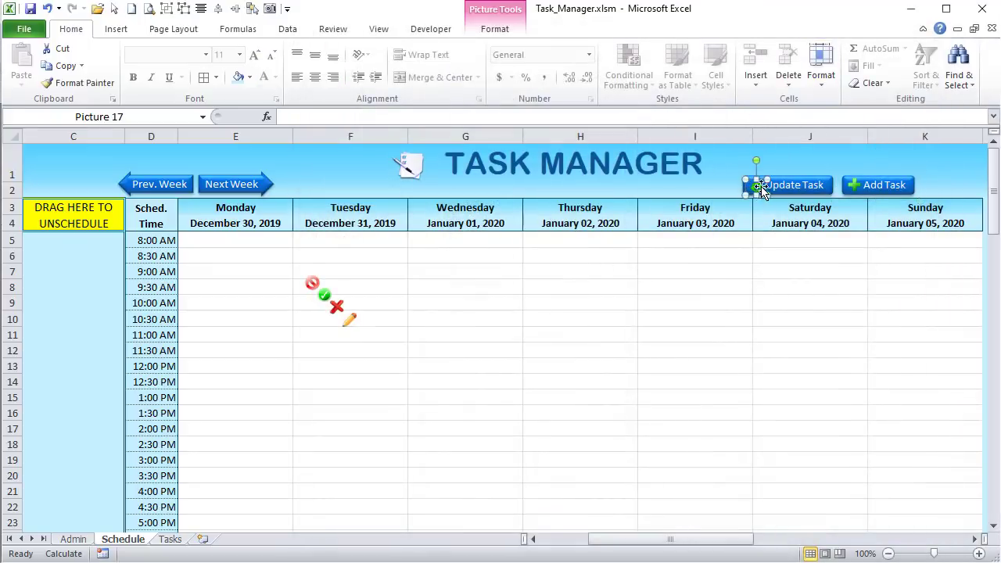
shift+click(770, 186)
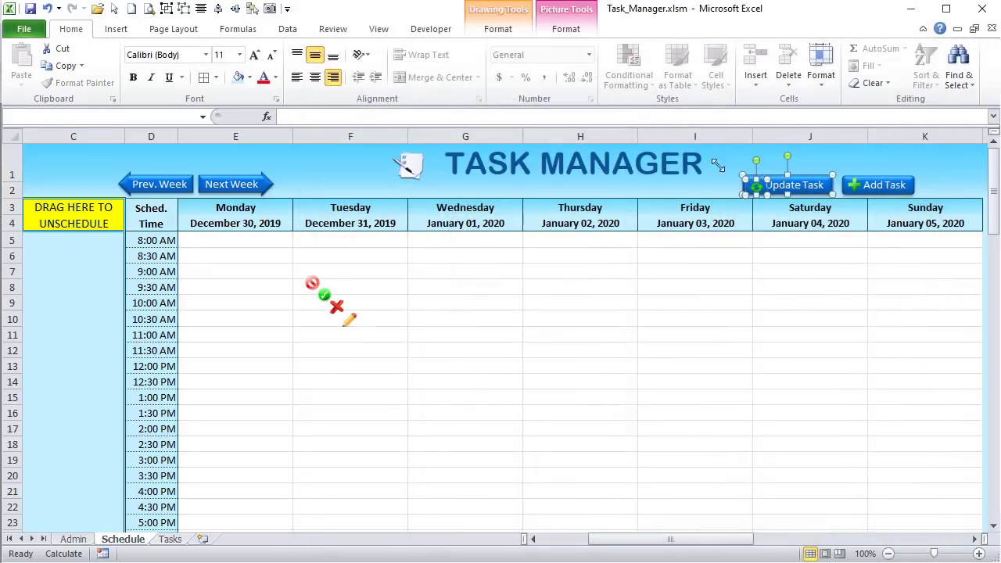
click(234, 10)
click(166, 9)
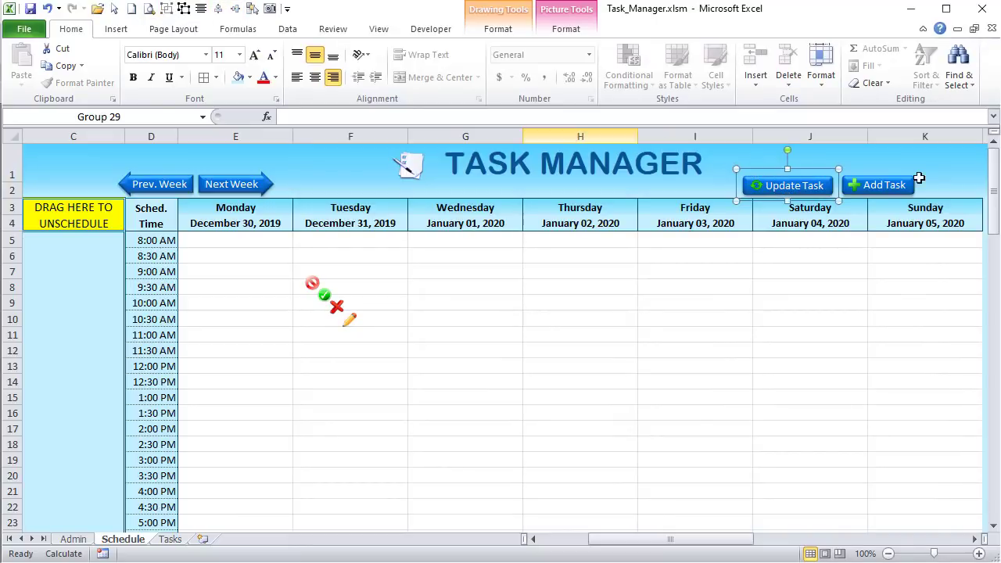
- Set the height of both the Update Task and Add Task button groups to 0.28"
click(884, 190)
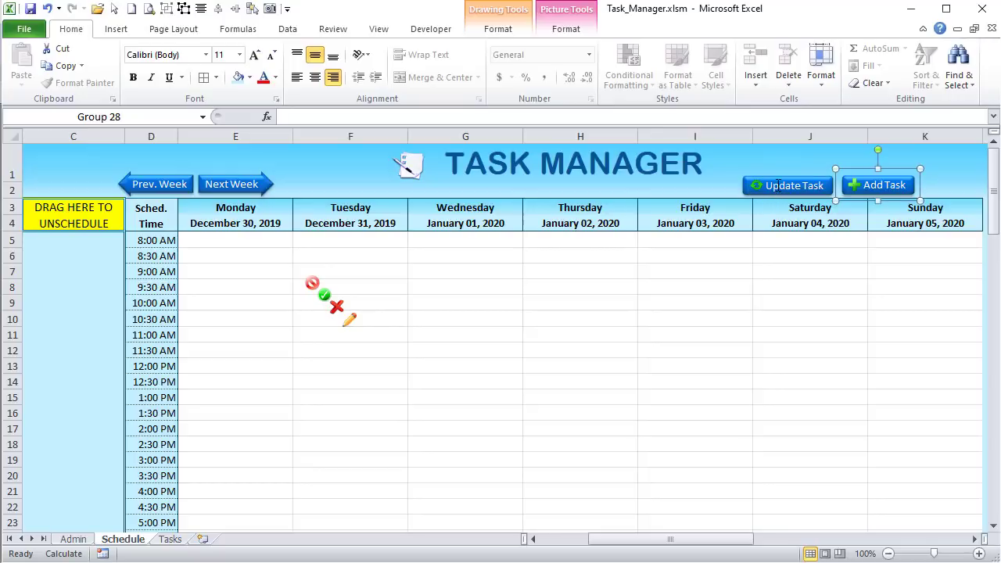
ctrl+click(774, 179)
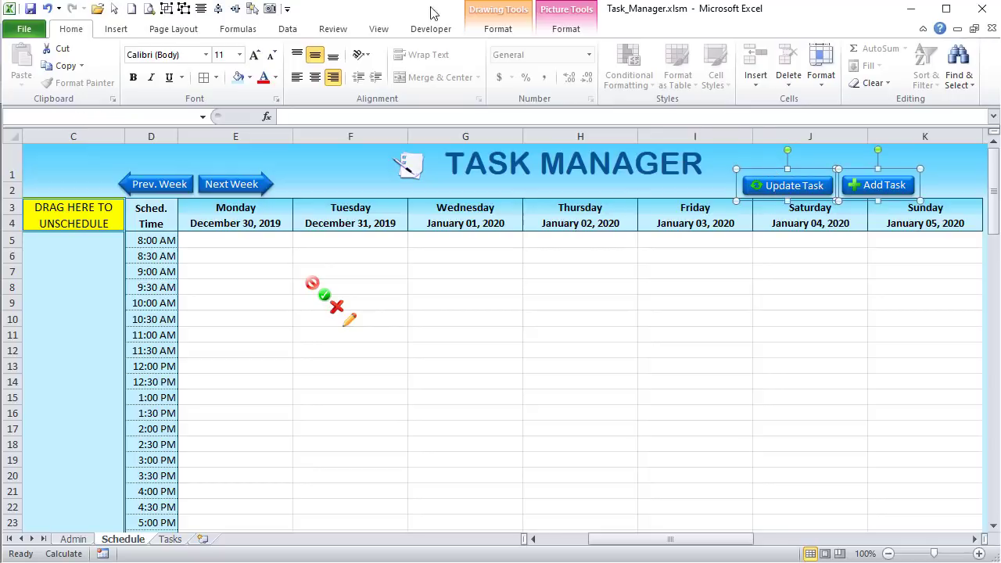
click(563, 28)
click(966, 53)
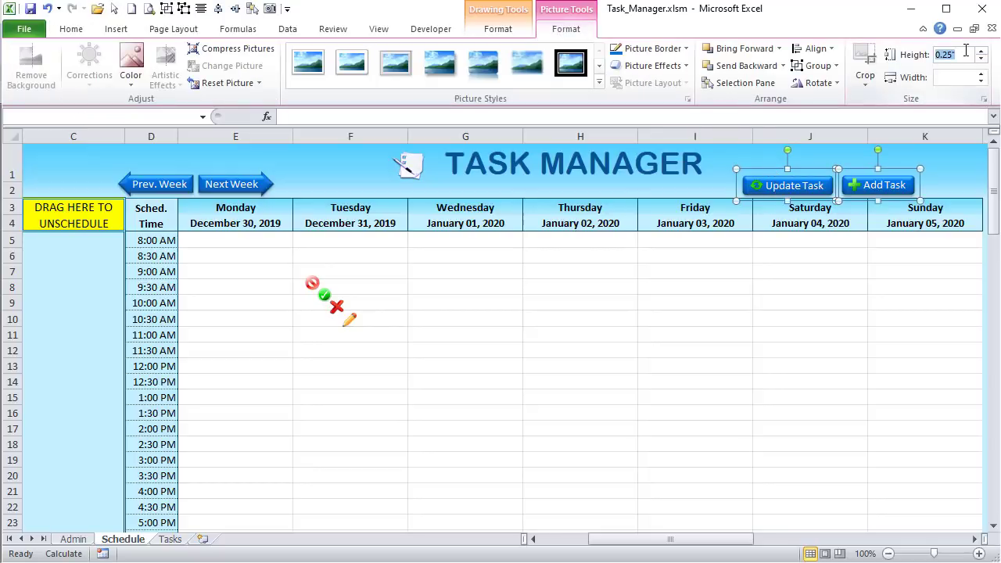
key(BackSpace)
key(Return)
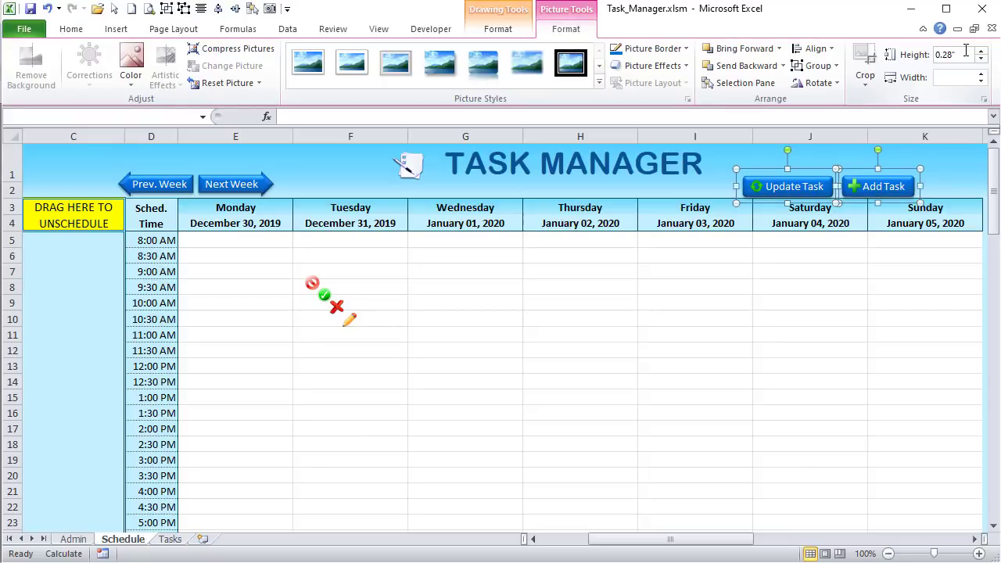
- Nudge the Update Task and Add Task buttons slightly upward together, clear of the day headings, and deselect them
key(Up)
key(Up)
key(Up)
key(Up)
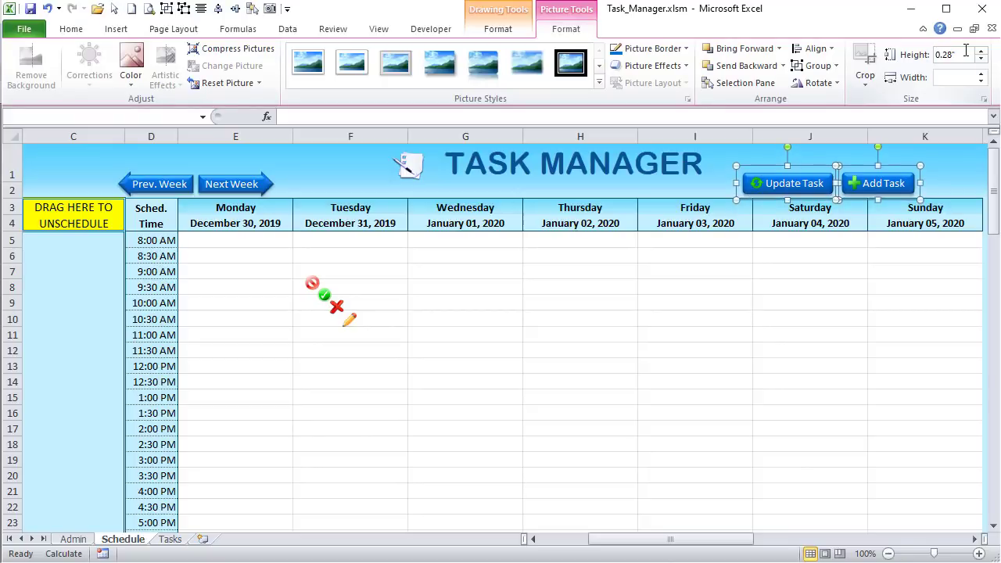
click(848, 300)
- Fill the Sched. Time heading cell D3 with a horizontal two-colour gradient in light blue shades
click(155, 207)
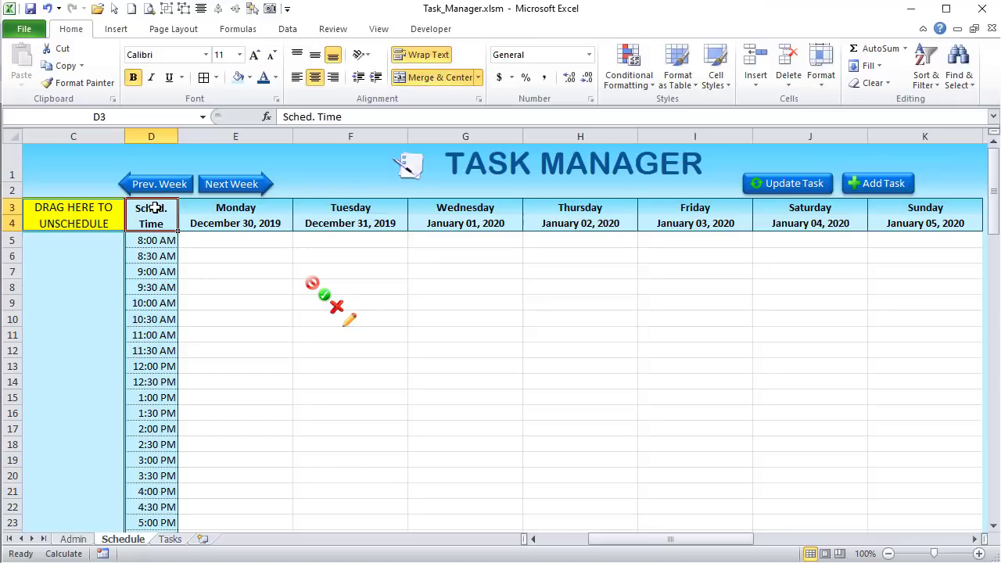
right_click(155, 207)
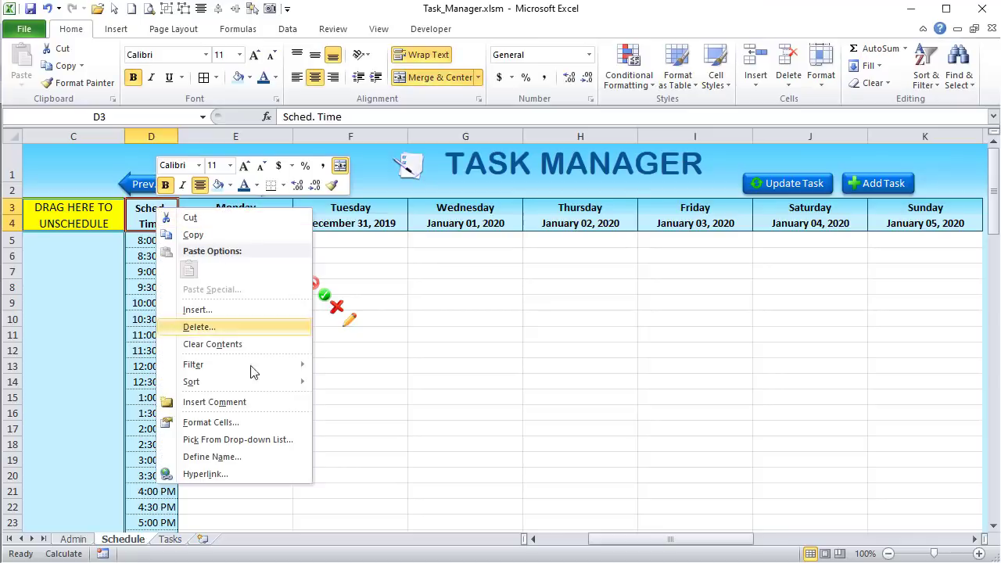
click(247, 423)
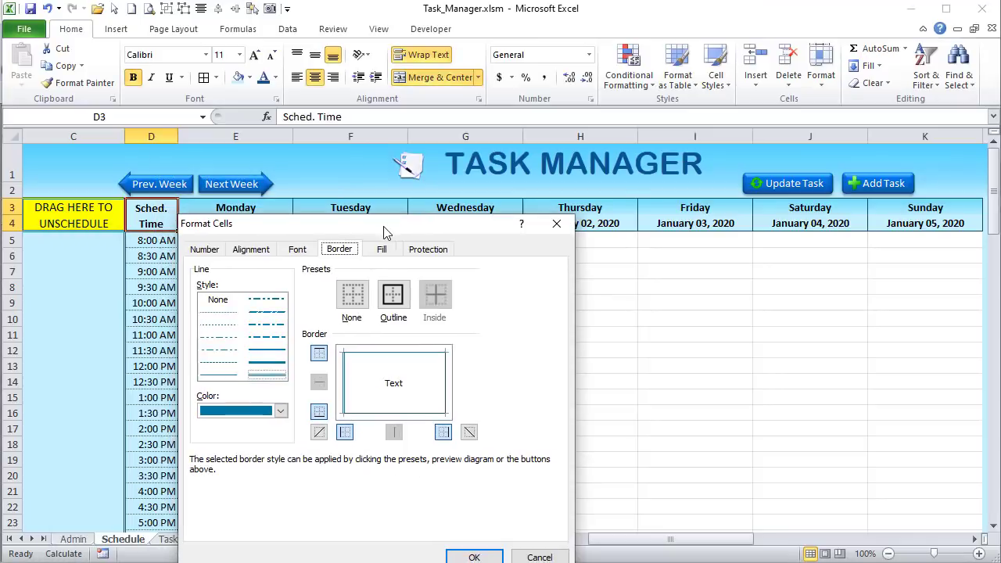
click(382, 249)
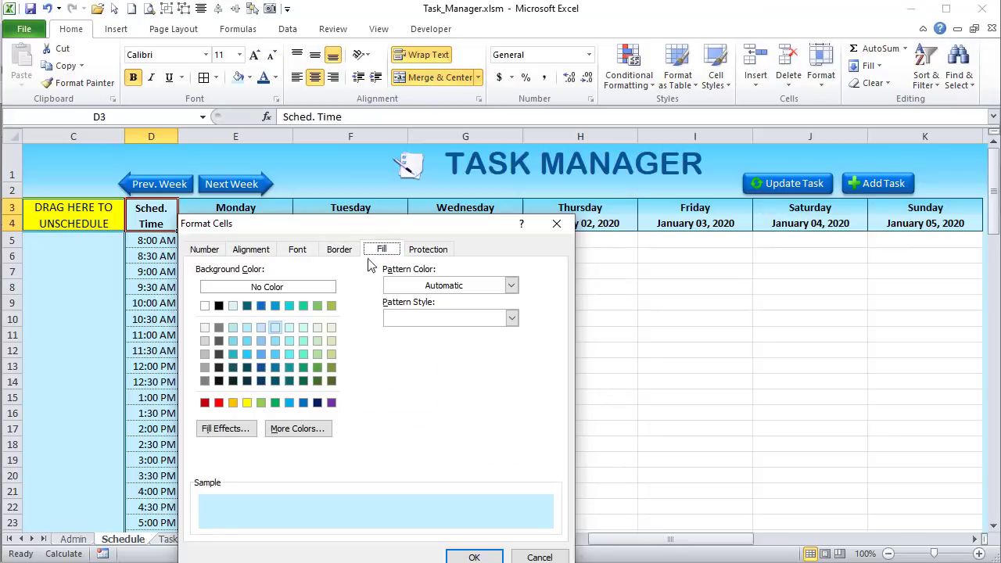
click(225, 429)
click(294, 320)
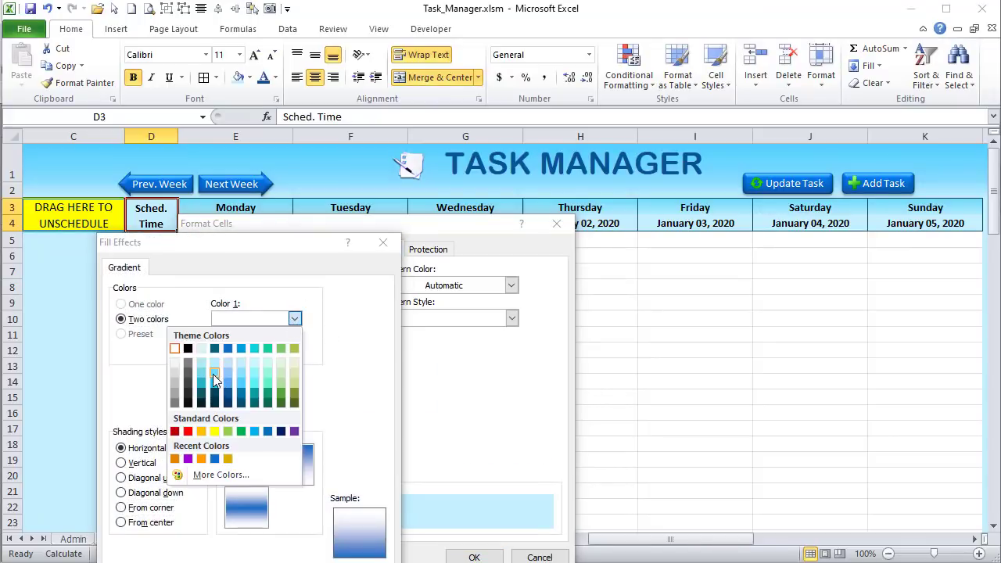
click(213, 373)
click(293, 351)
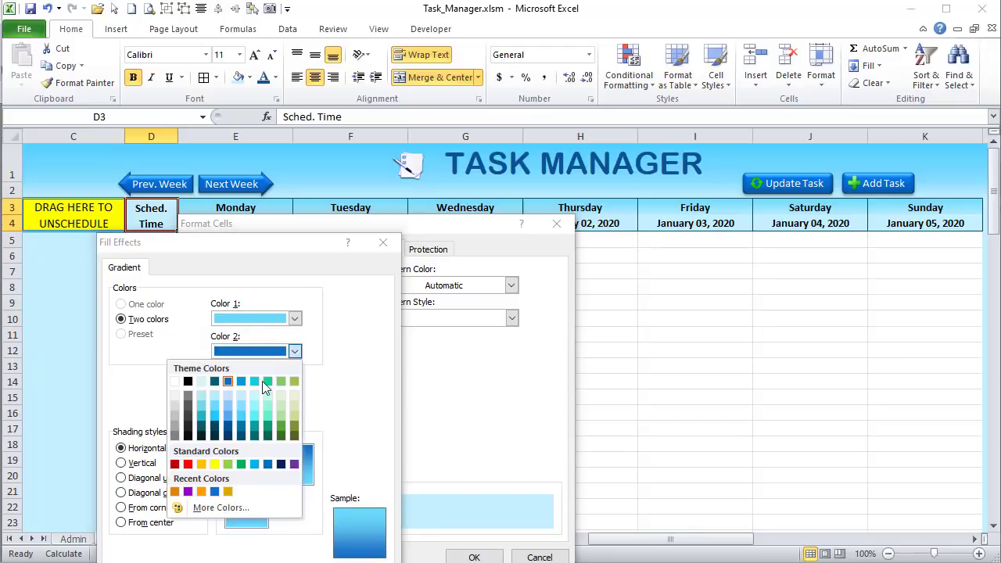
click(222, 407)
key(Return)
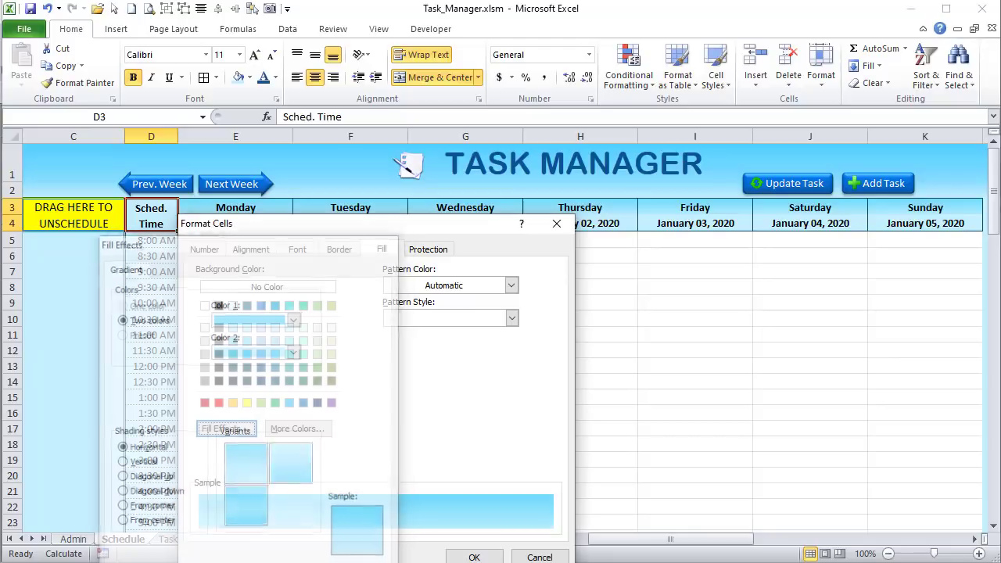
click(473, 557)
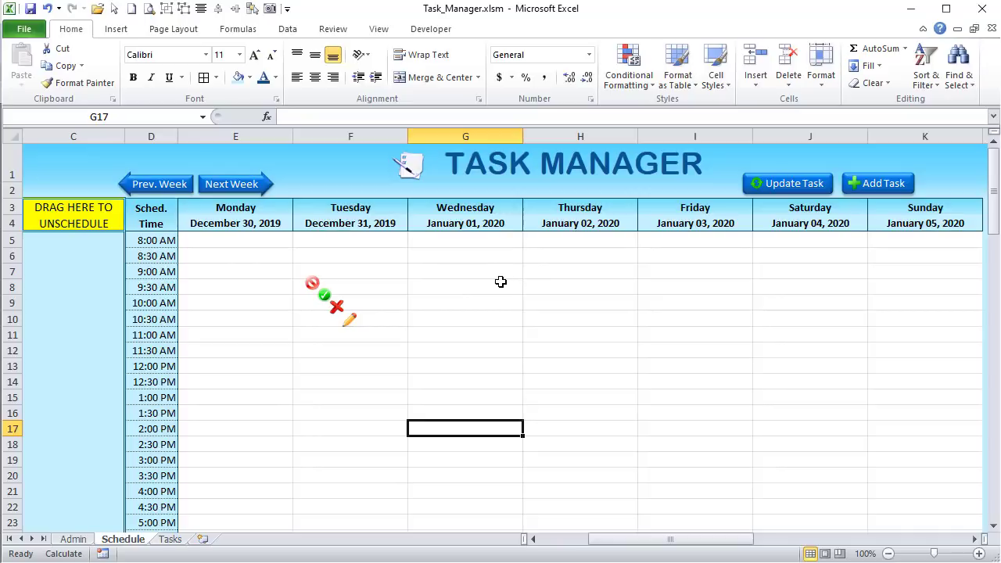
- Enter the label "Sel Task" in cell A2 of the Schedule sheet
scroll(176, 289, left, 2)
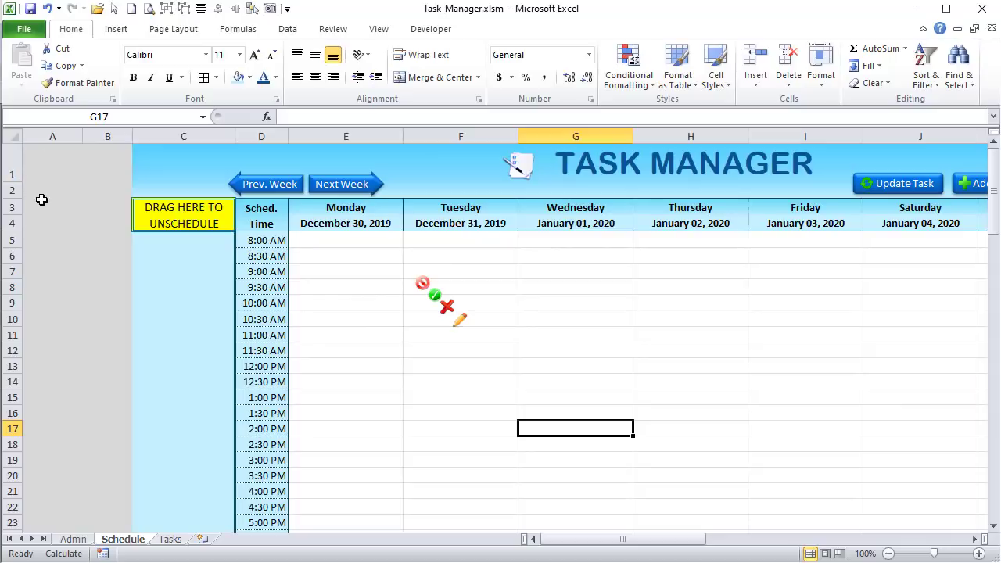
click(41, 201)
click(28, 188)
text(Sel Task)
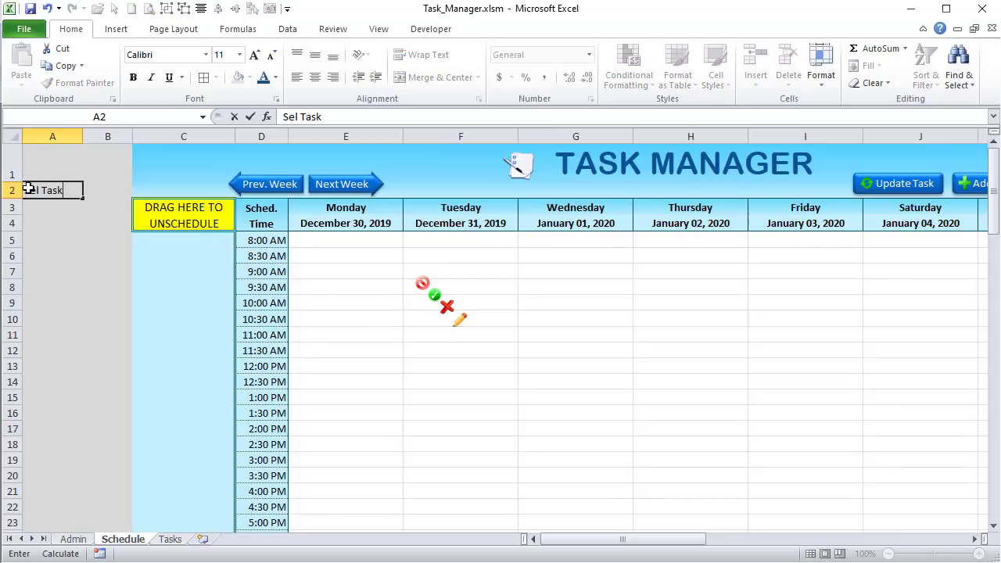
key(Tab)
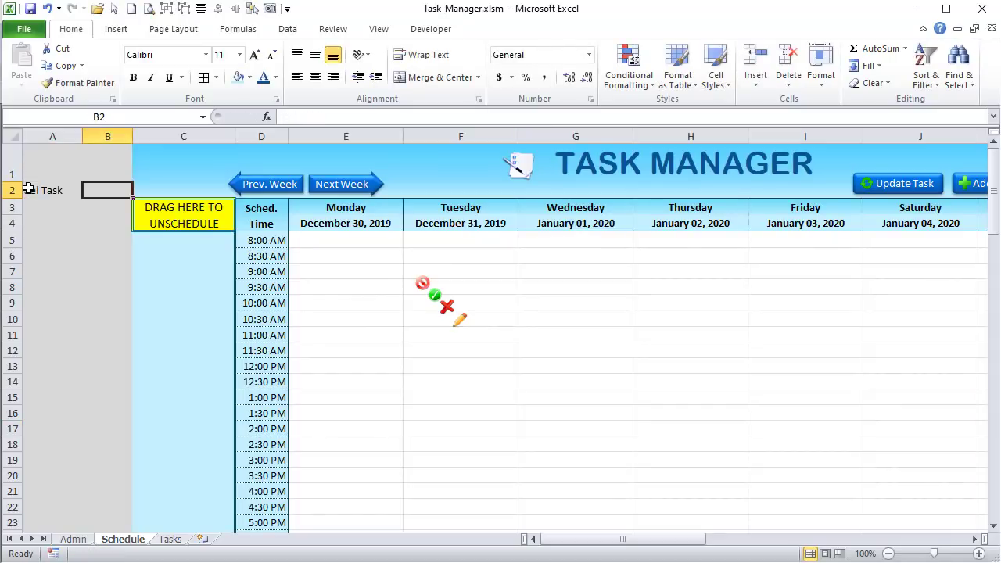
click(36, 208)
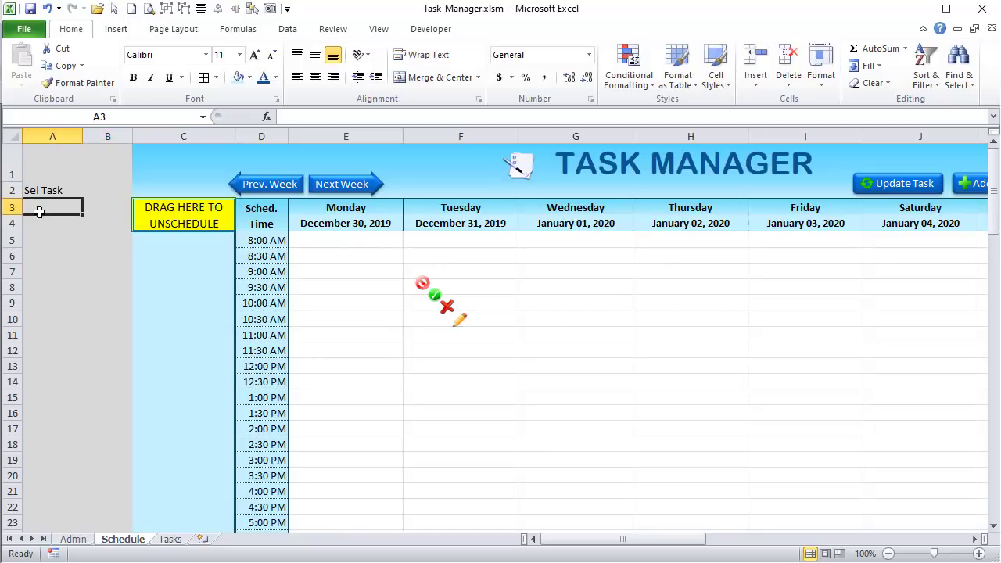
- Examine the Task List columns on the Tasks sheet, from Task ID to Status, including the entries with Pending status
click(170, 540)
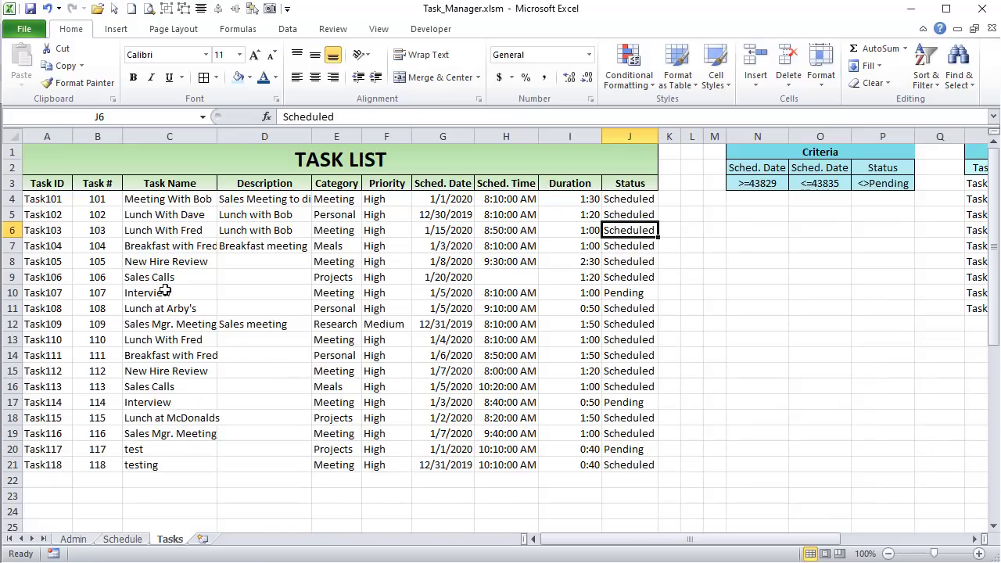
drag(69, 197, 60, 457)
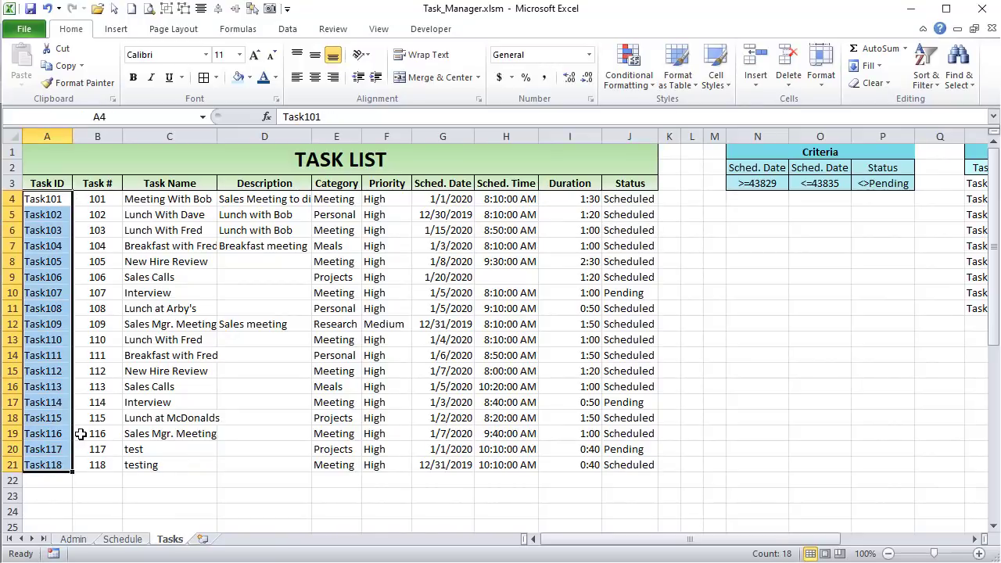
drag(97, 199, 101, 463)
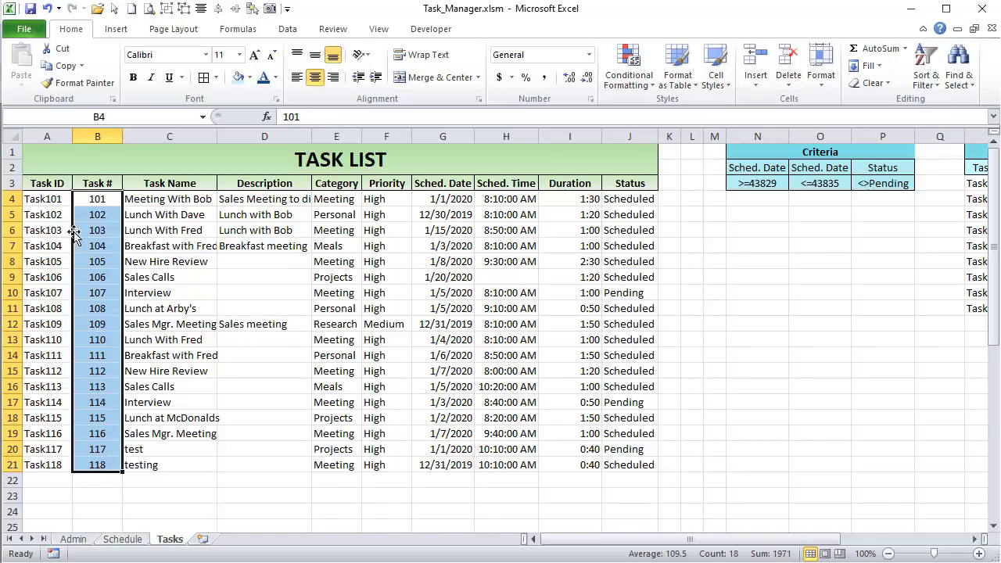
click(152, 195)
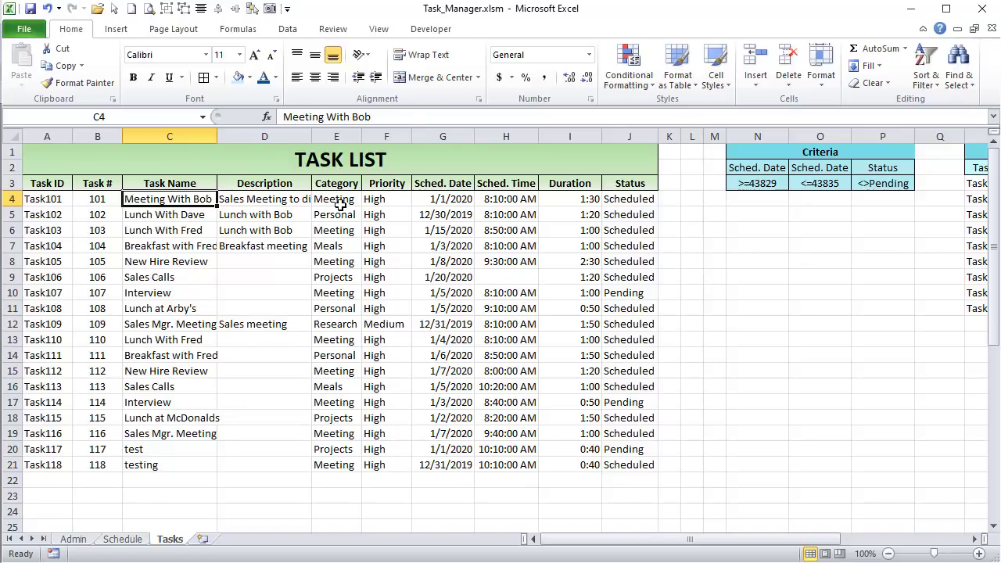
click(403, 186)
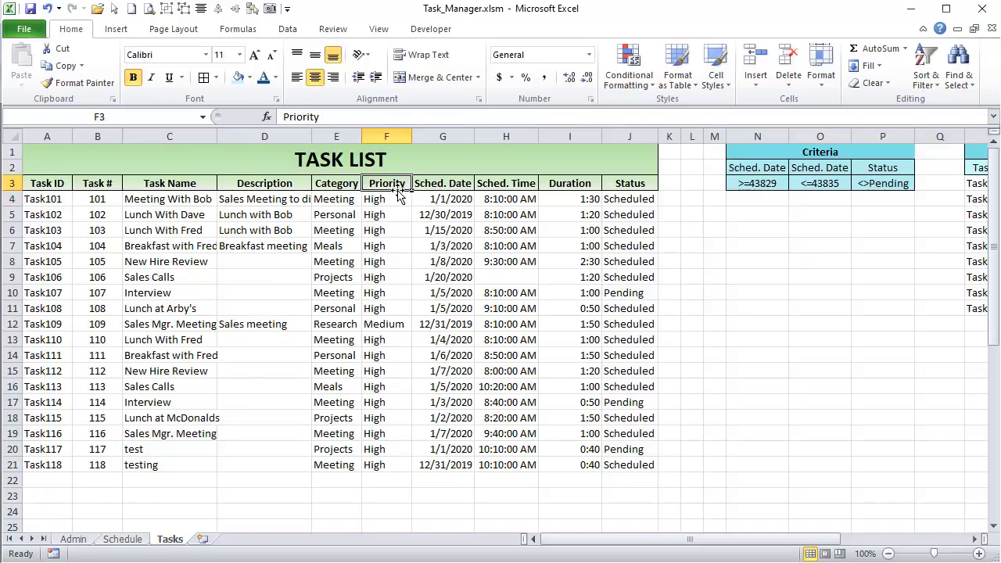
click(422, 186)
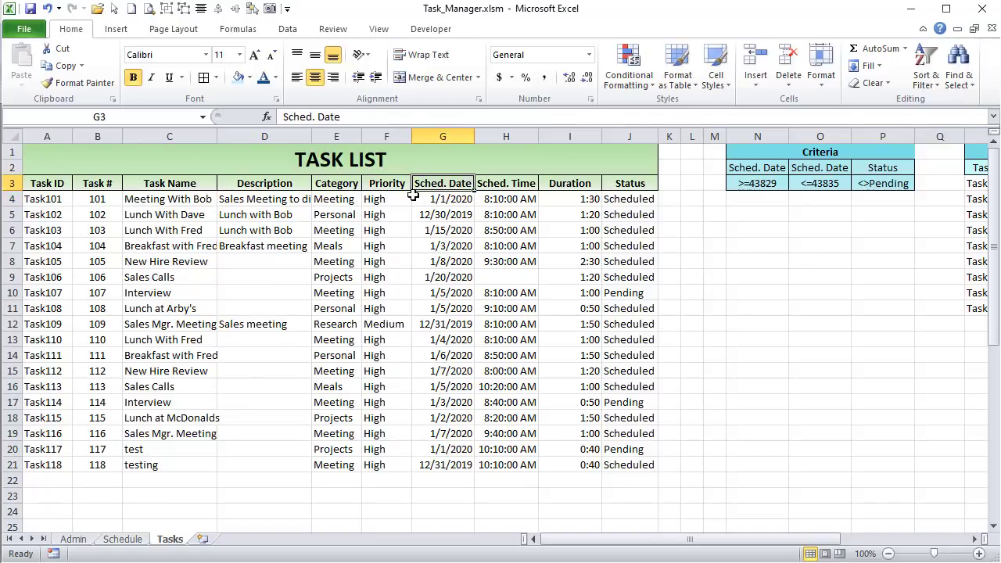
click(486, 184)
click(585, 183)
click(628, 183)
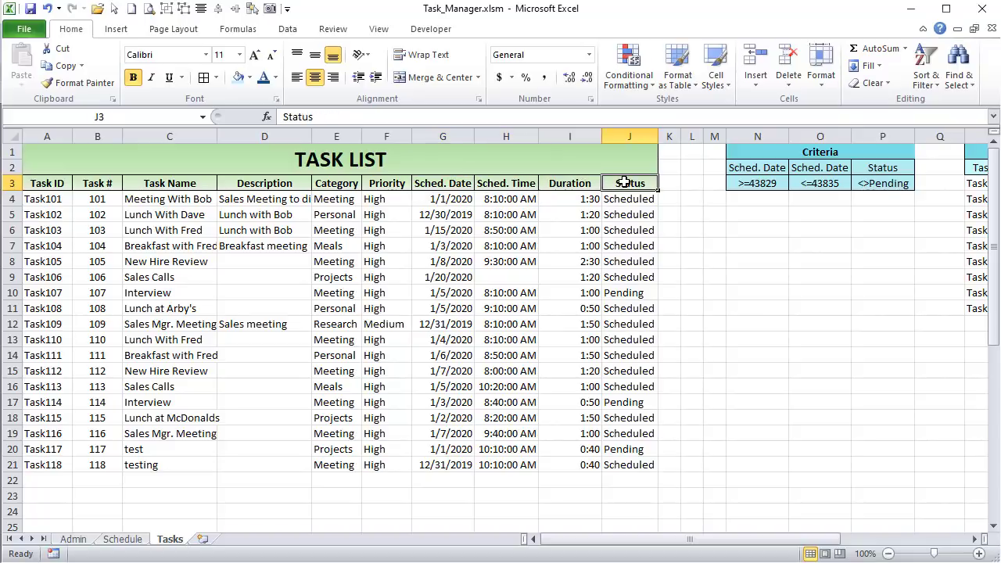
click(637, 297)
click(636, 404)
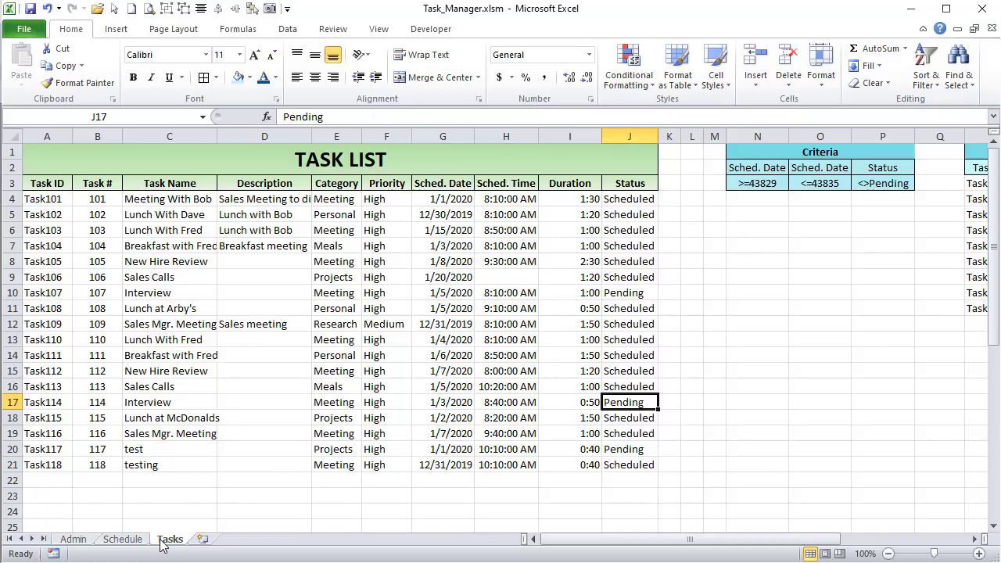
- Review the drag-to-unschedule column and the first Monday time slots on the Schedule sheet
click(134, 539)
click(177, 226)
drag(173, 239, 183, 476)
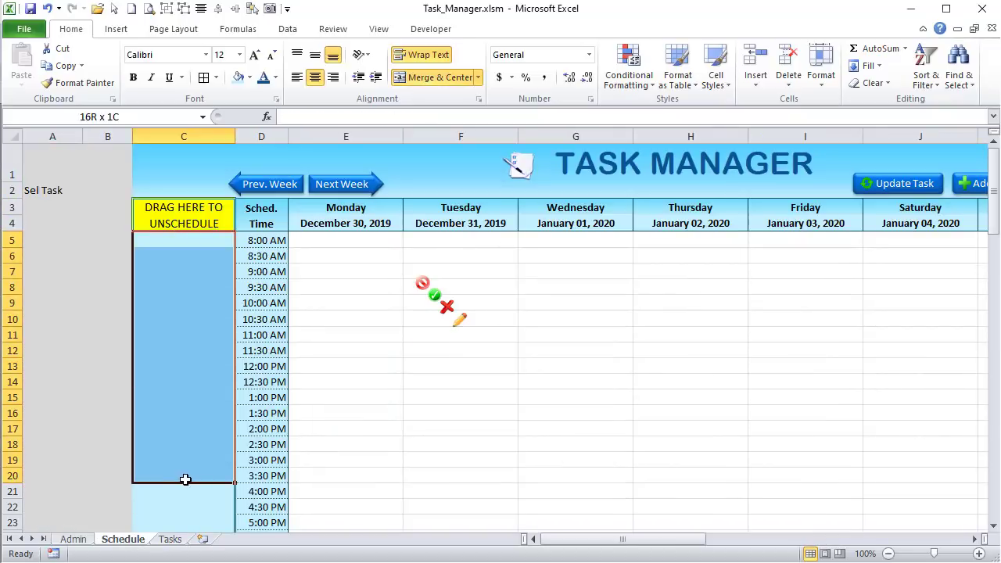
click(181, 234)
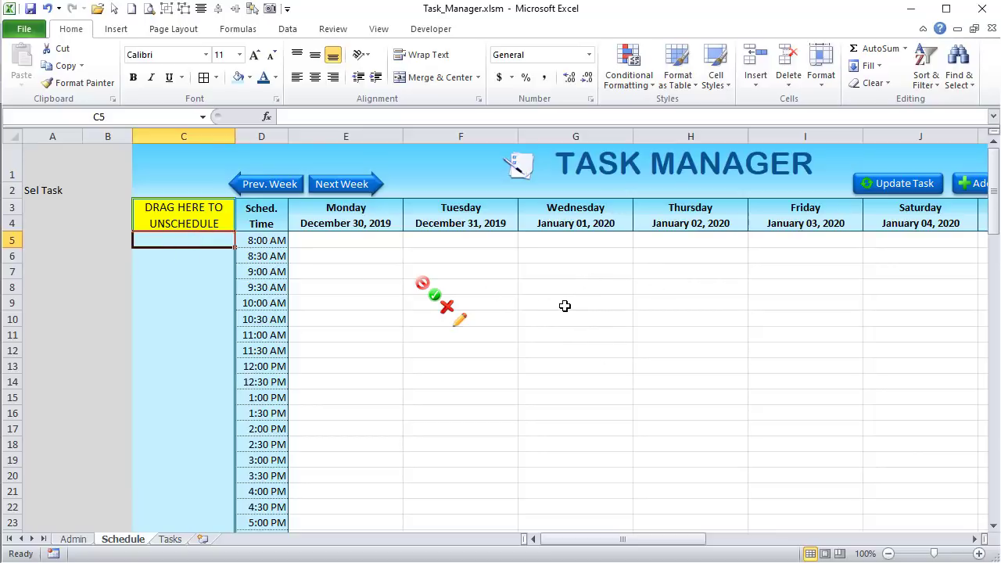
drag(327, 238, 328, 289)
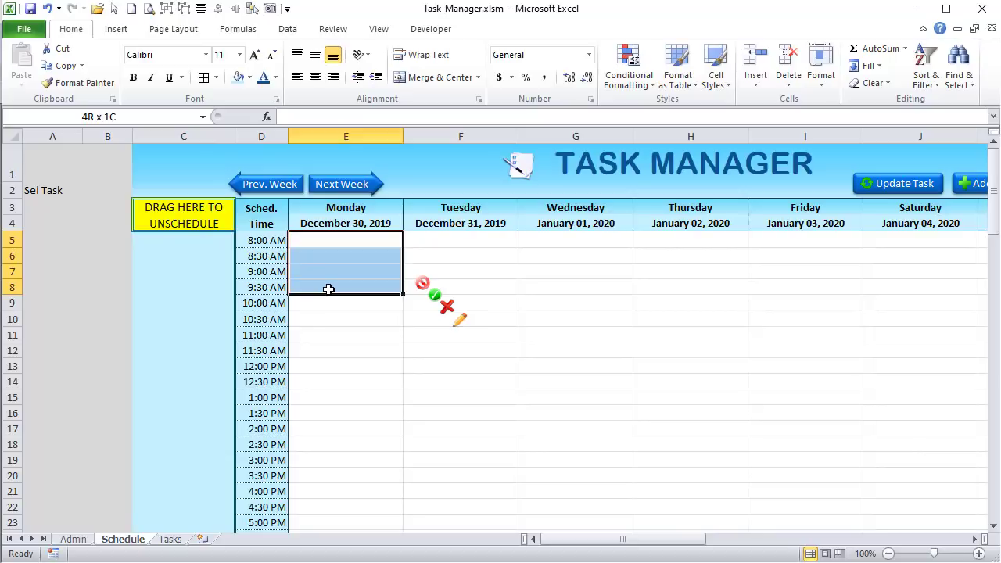
drag(328, 289, 328, 287)
- Set the interval on the Admin sheet to 15 Min. and return to Monday's first time slot on the Schedule sheet
click(75, 539)
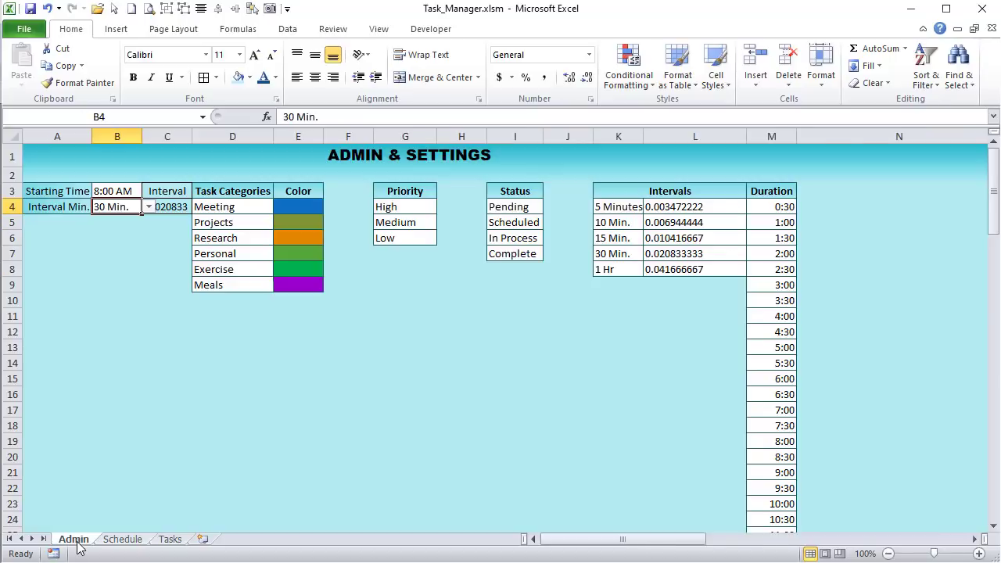
click(148, 207)
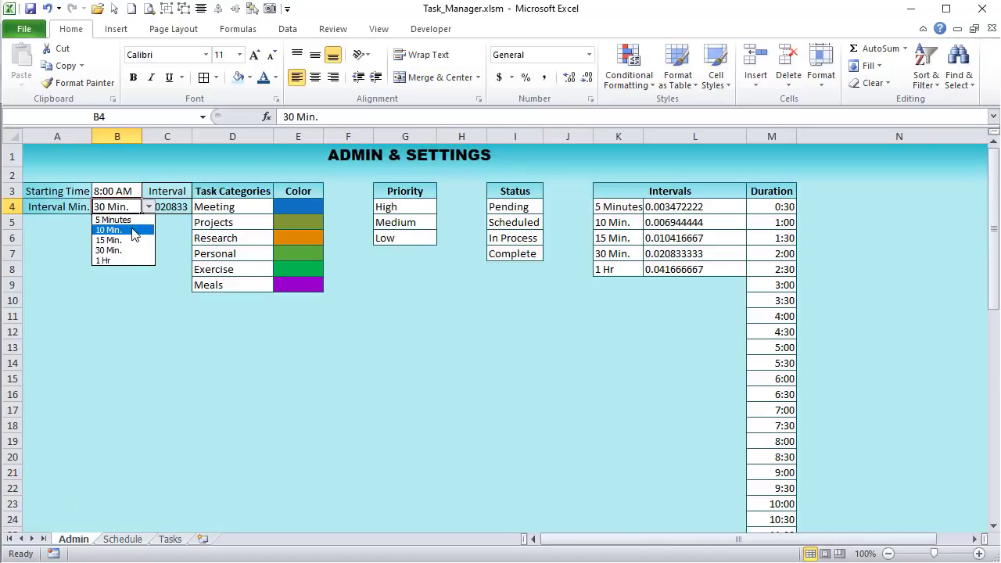
click(129, 239)
click(123, 540)
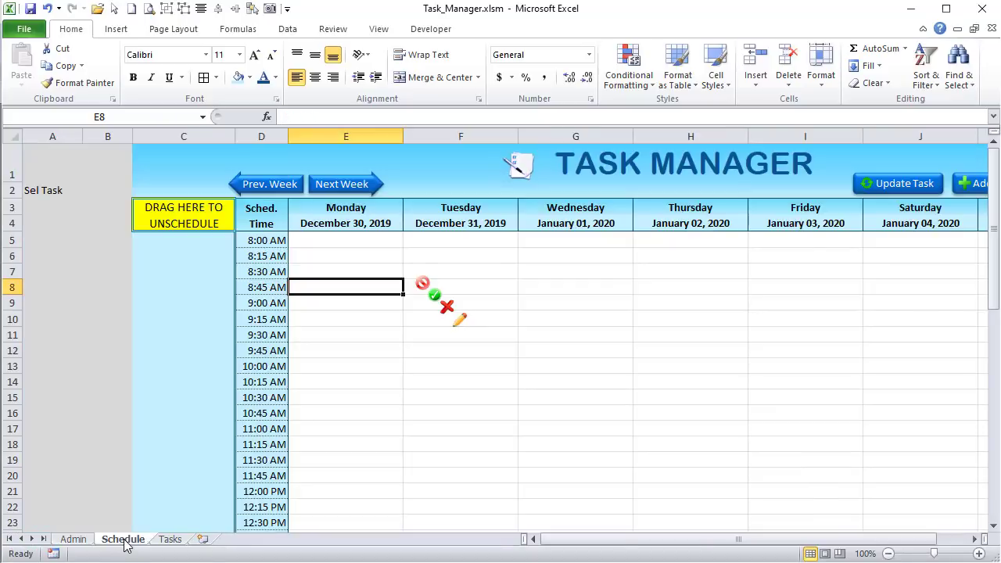
click(347, 243)
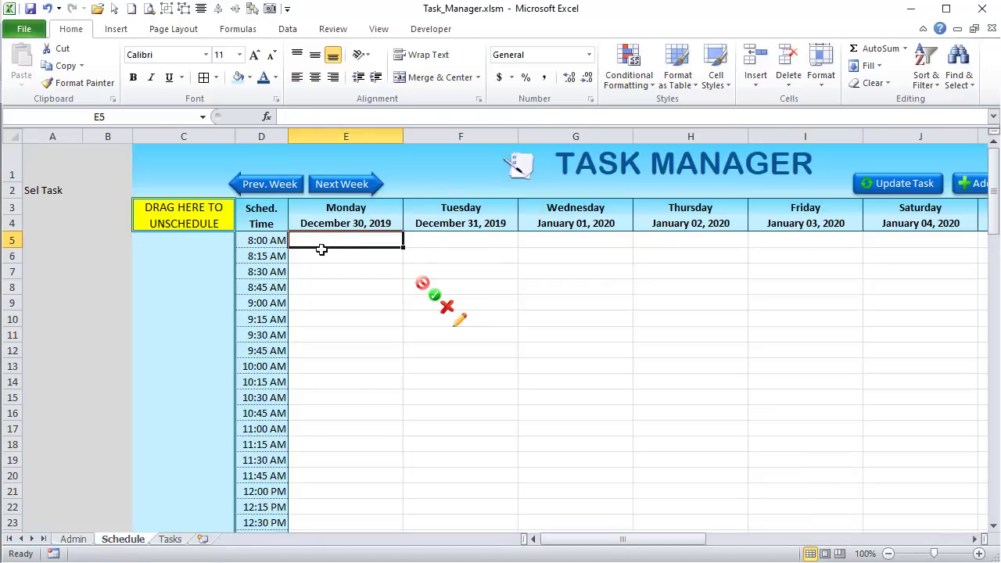
- Enter the labels "Task Row" in cell A3 and "Next Task" in cell A4
click(76, 208)
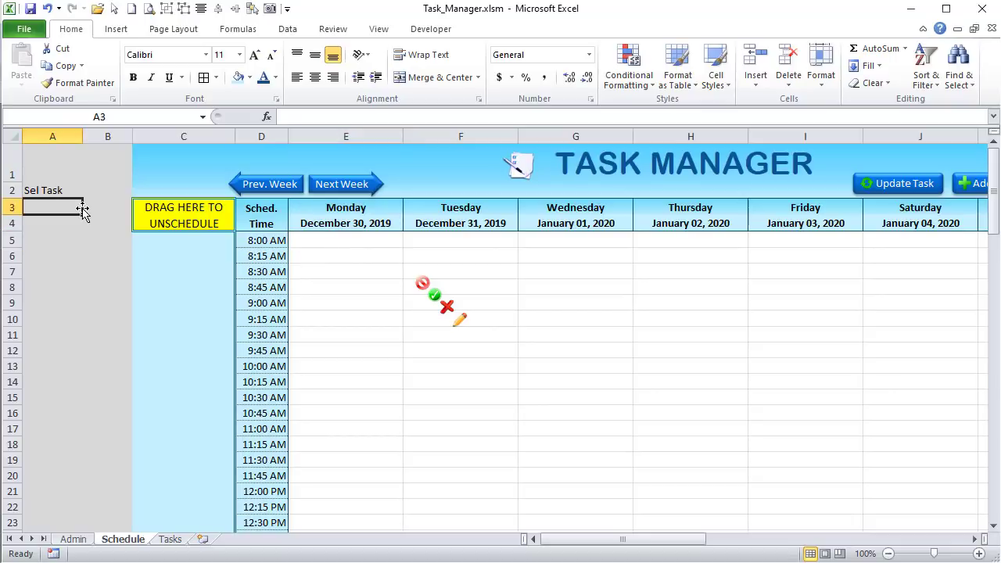
text(R)
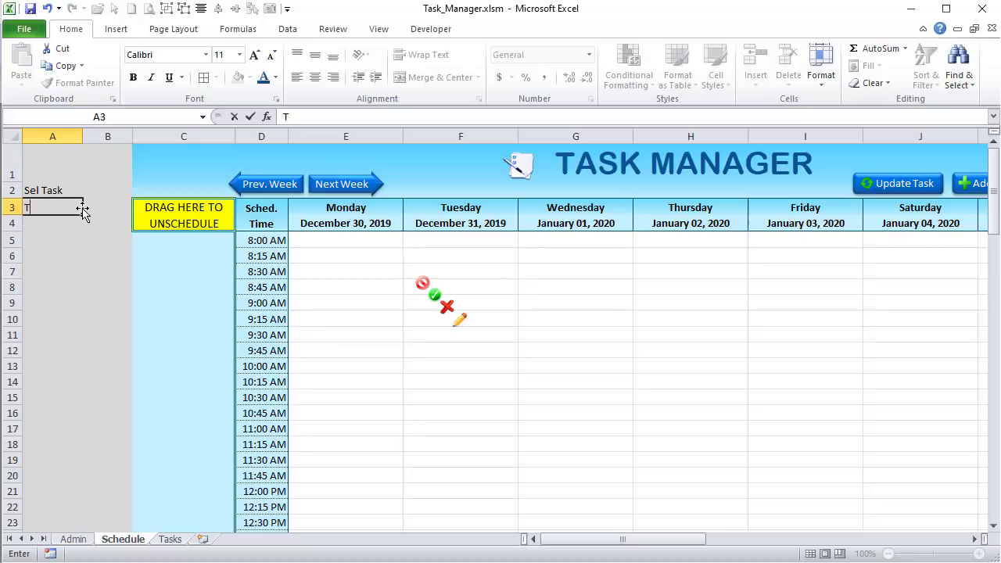
text(ask Row)
key(Return)
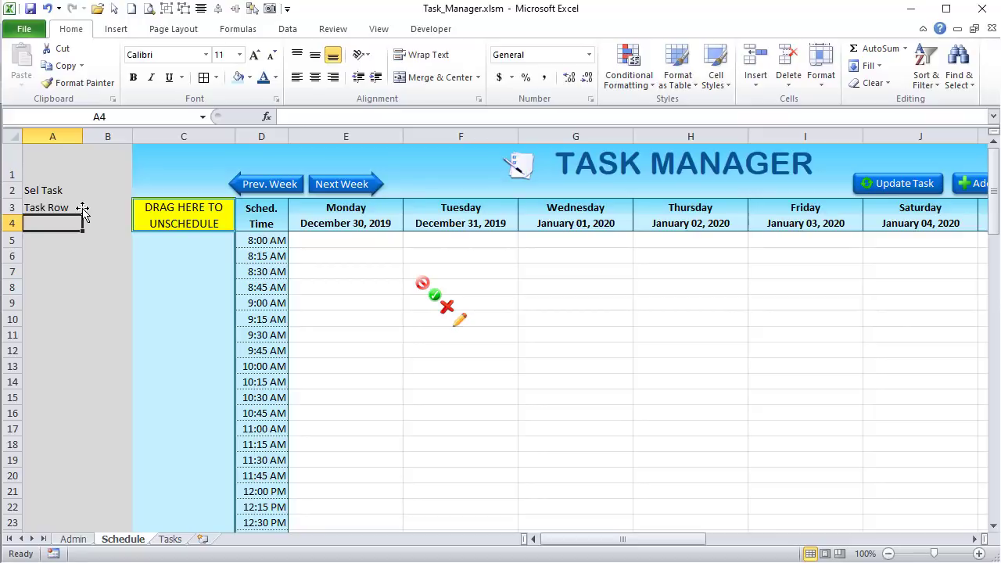
text(Next T)
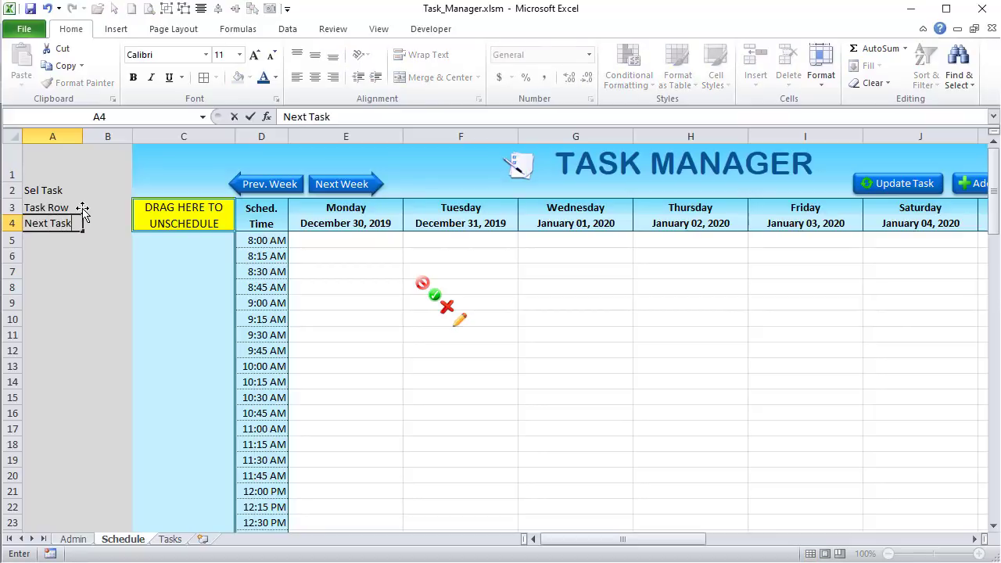
text(ask)
key(Return)
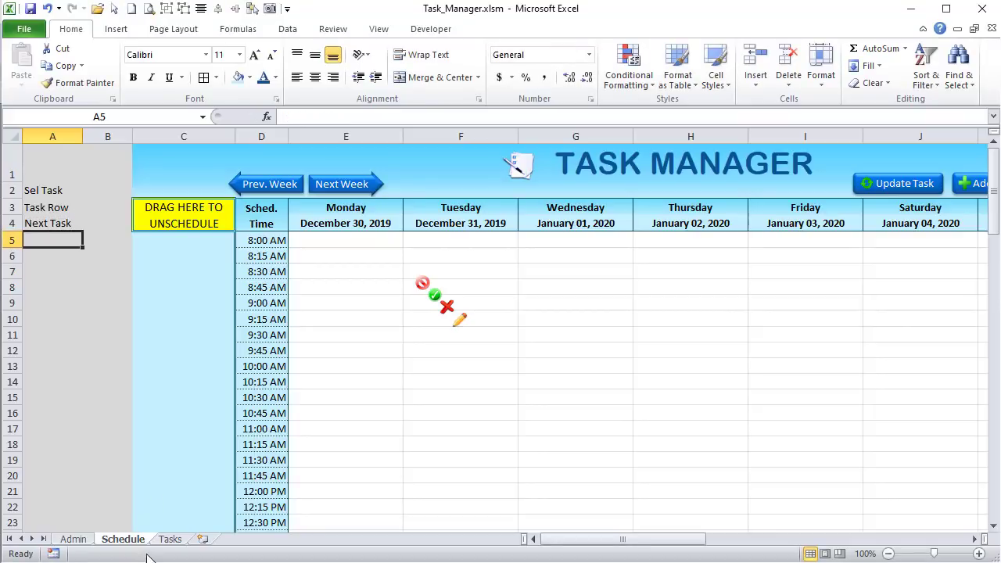
- Examine the Task # column on the Tasks sheet and the ranges that the names Task_ID, Task_Numb and Task_Status refer to
click(168, 539)
drag(98, 198, 108, 466)
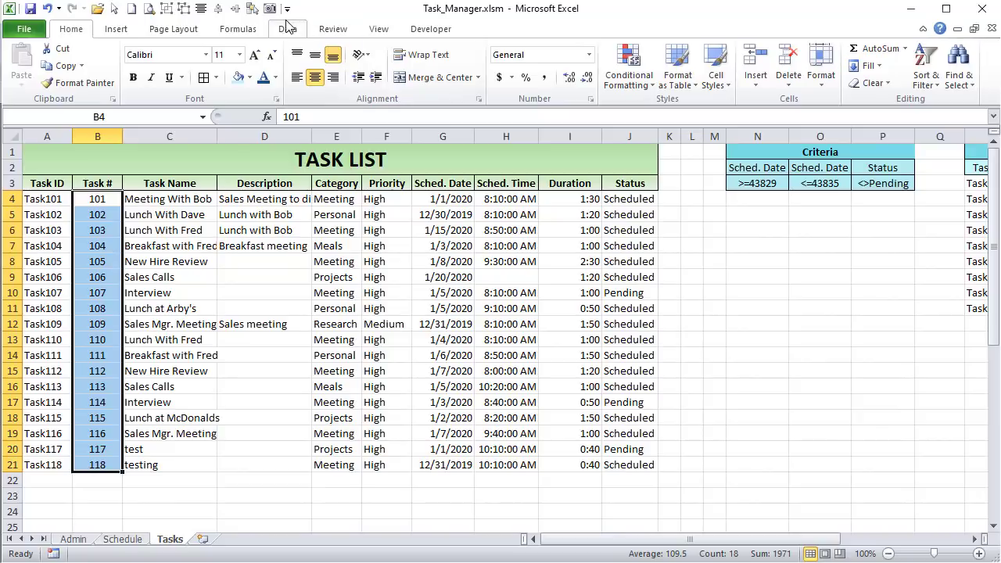
click(252, 29)
click(429, 71)
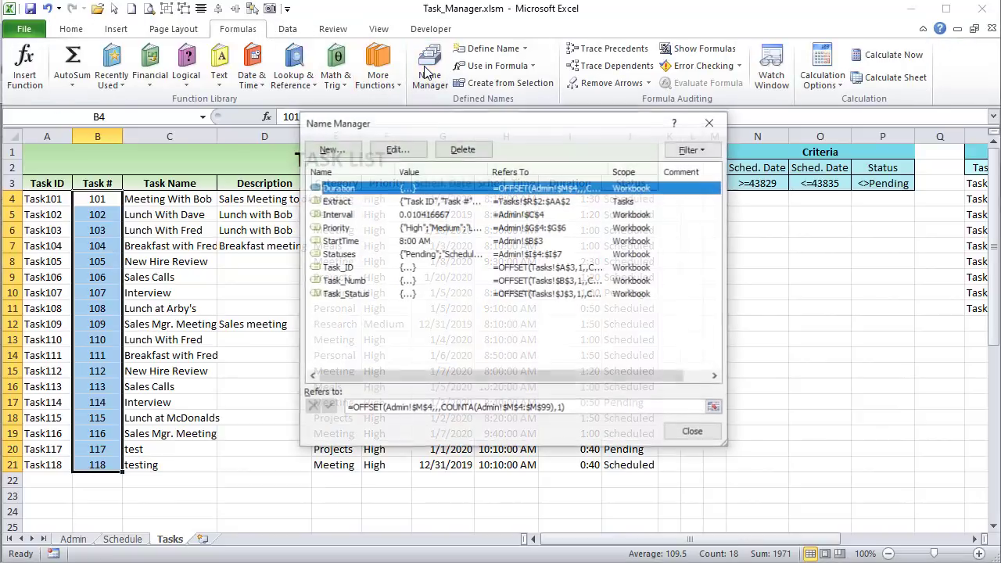
click(341, 268)
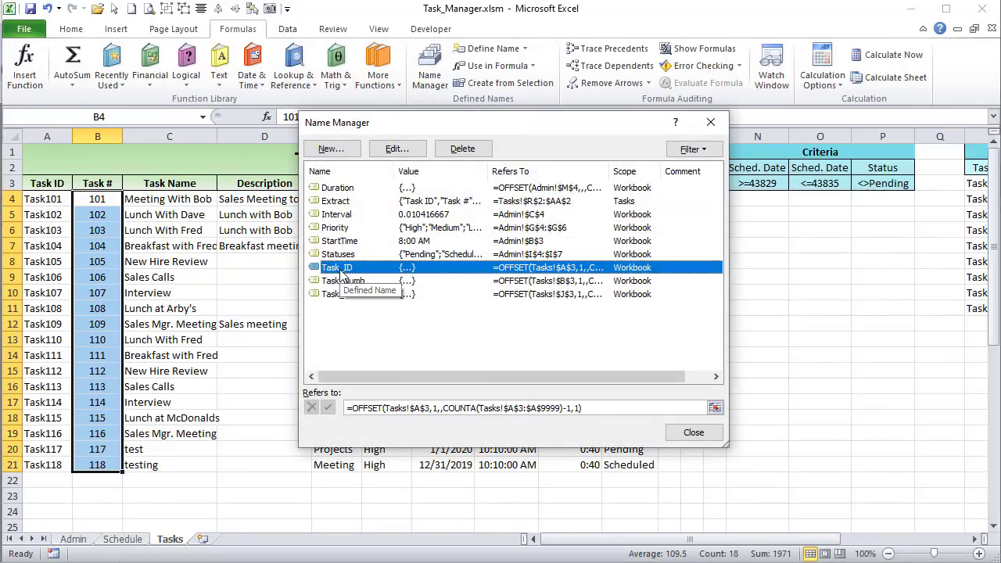
key(Tab)
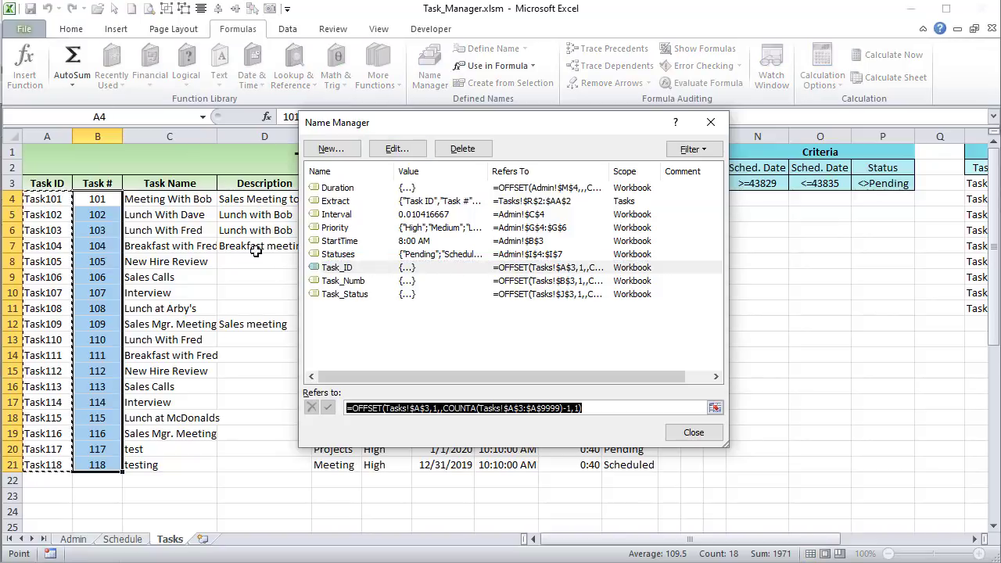
click(333, 281)
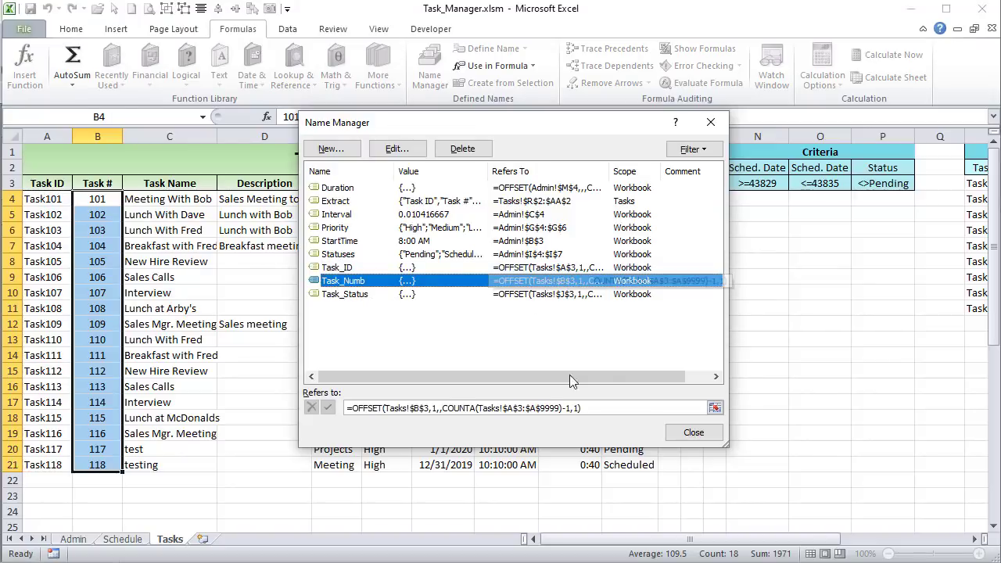
key(Tab)
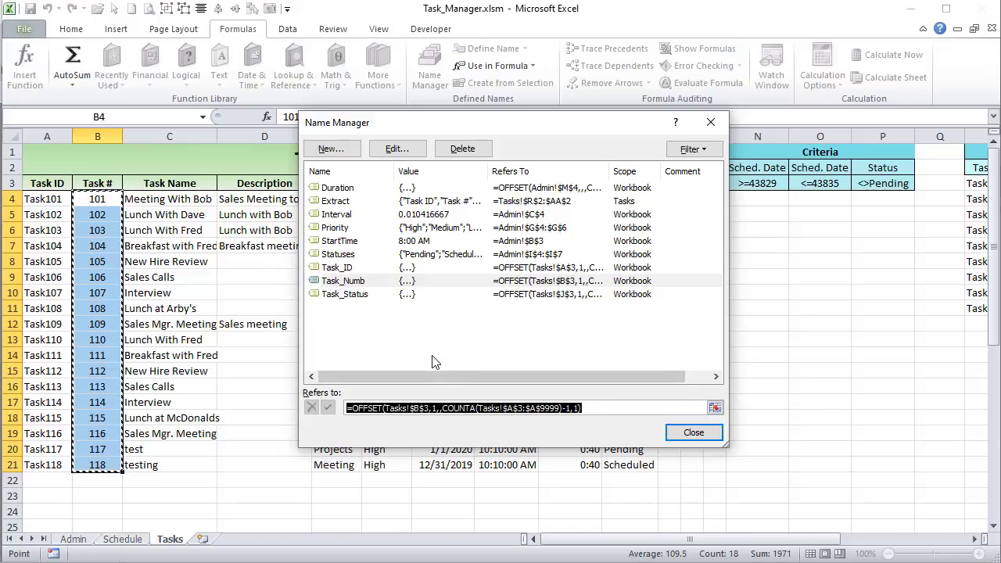
click(356, 295)
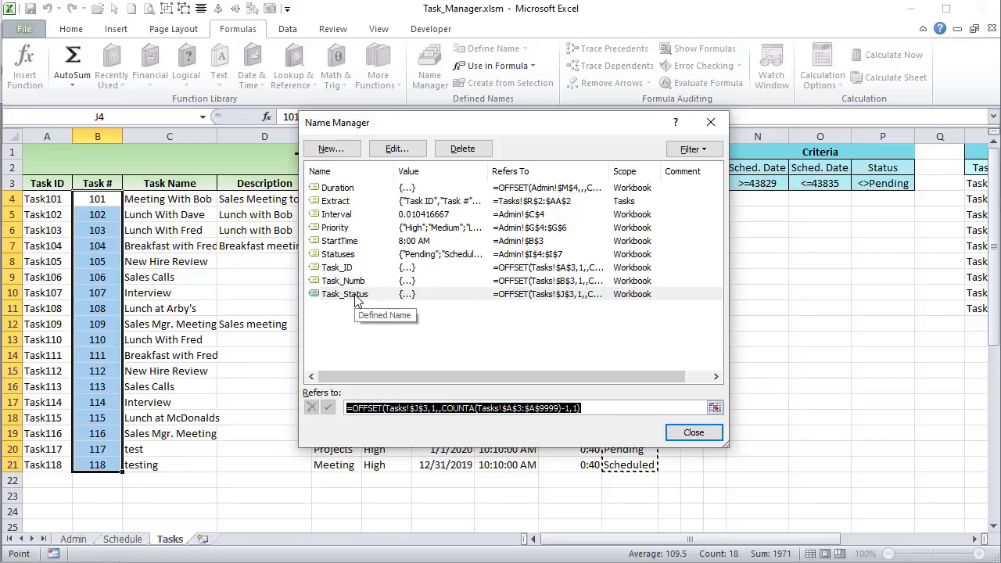
drag(487, 127, 899, 127)
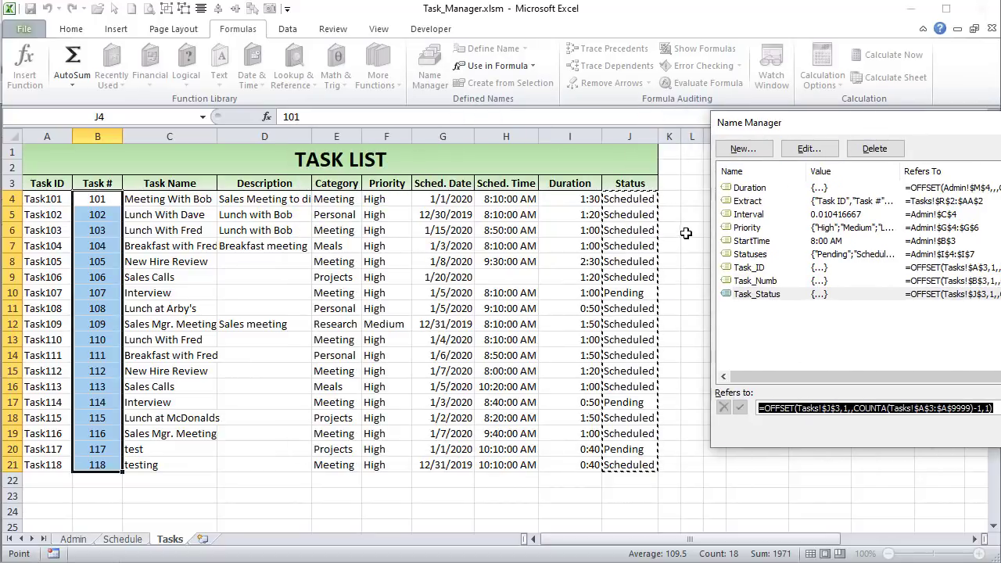
drag(774, 126, 459, 103)
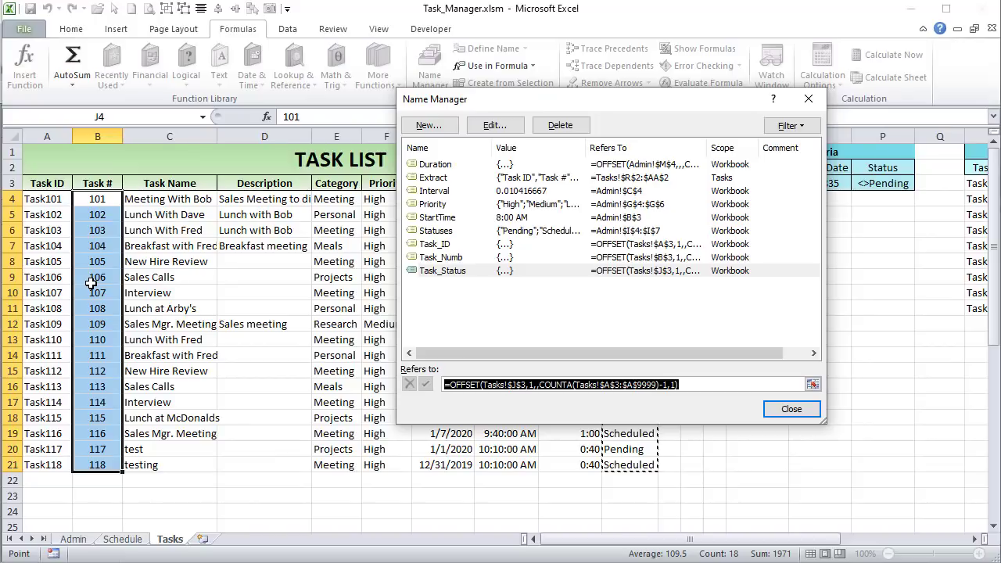
click(791, 410)
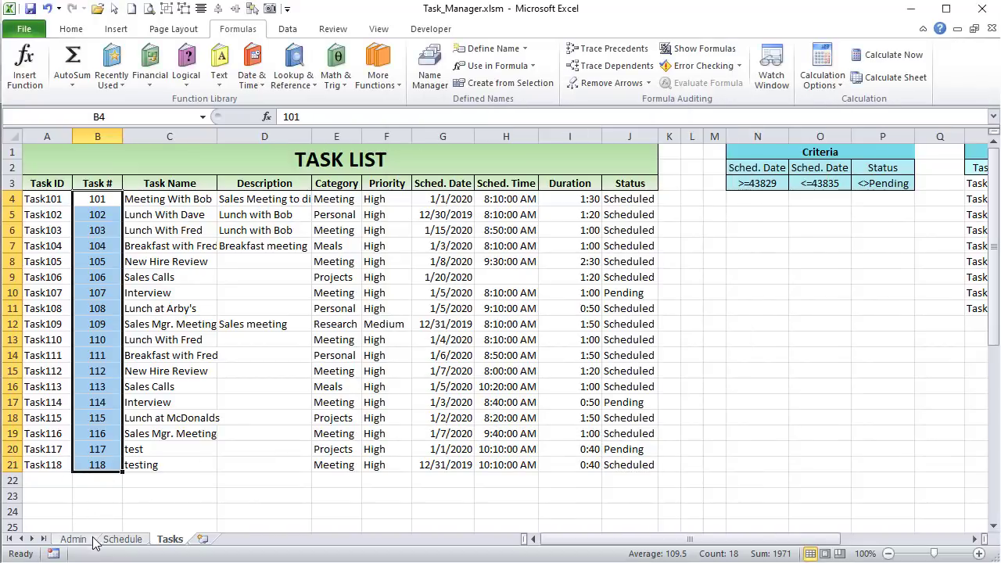
- Enter the formula =IFERROR(MAX(Task_Numb)+1,100) in cell B4 of the Schedule sheet for the next task number
click(117, 539)
click(93, 223)
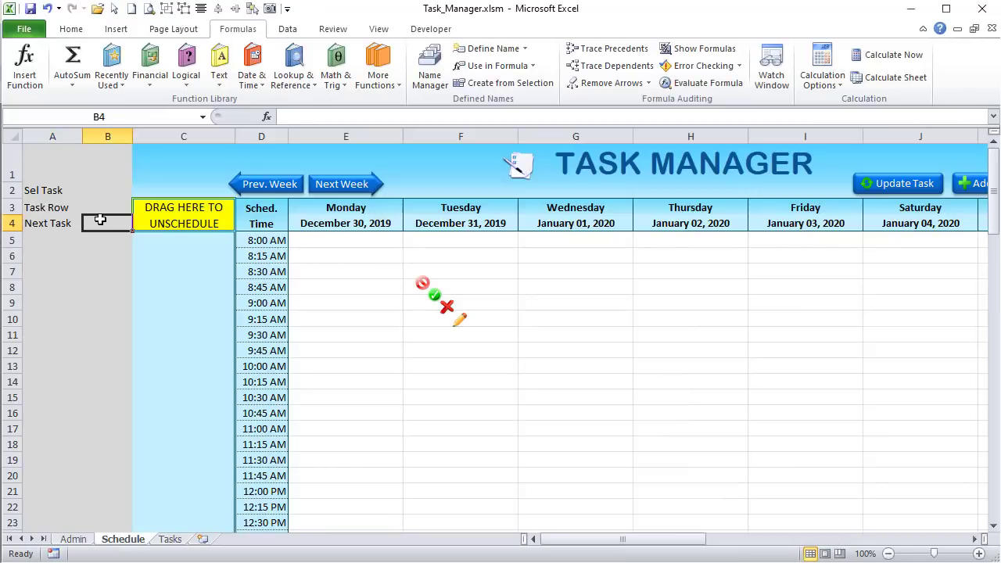
text(=)
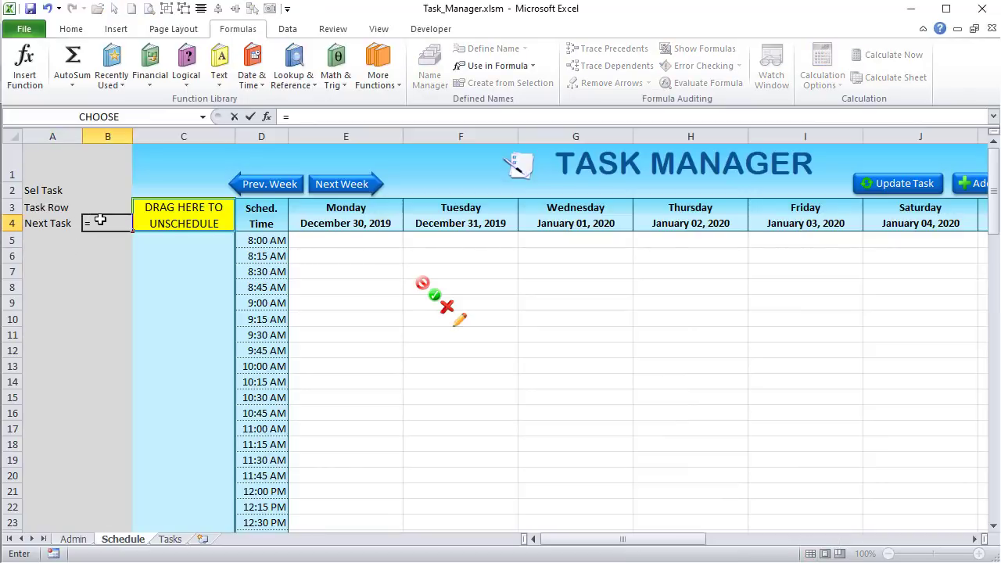
text(if)
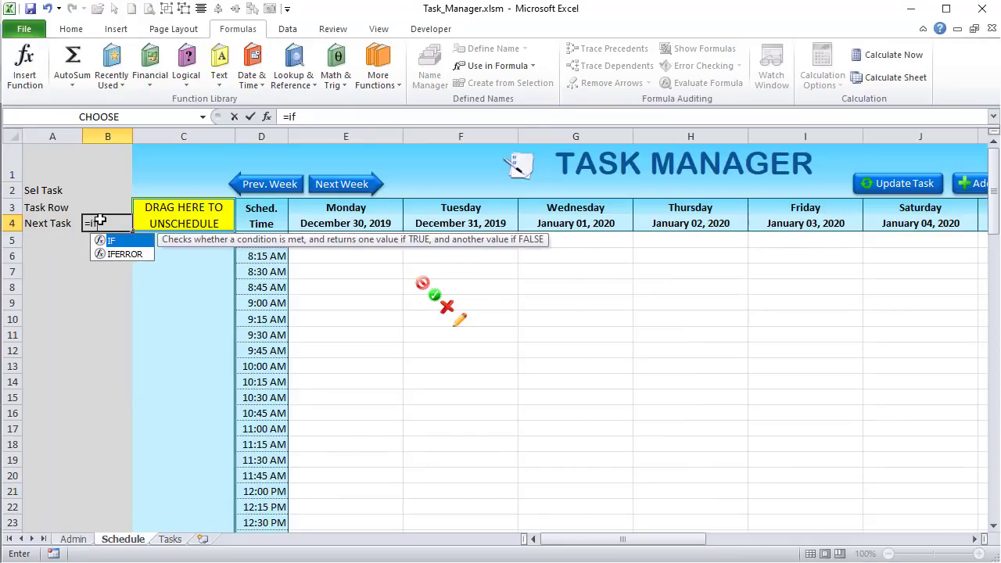
key(Tab)
key(BackSpace)
text(e)
key(Tab)
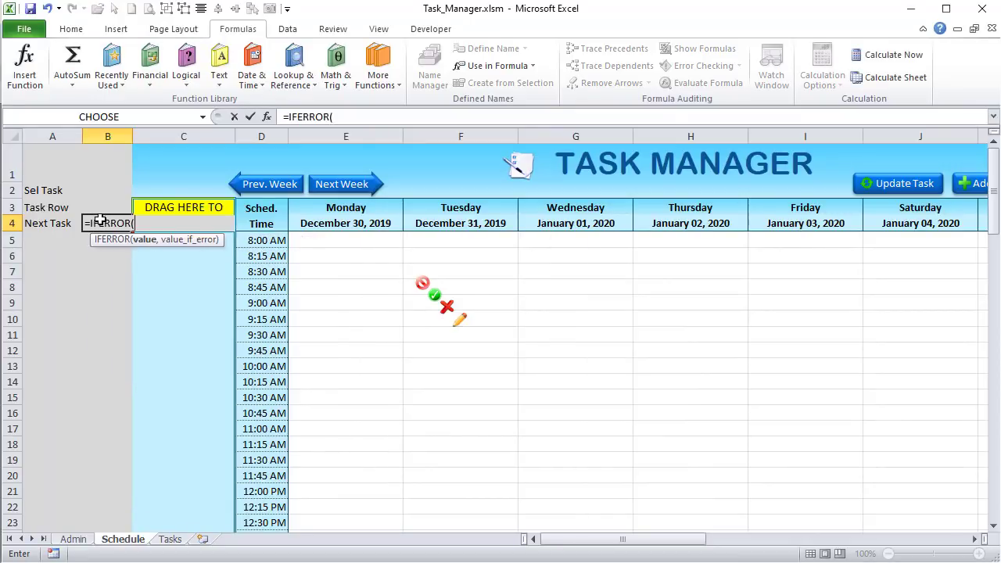
text(max)
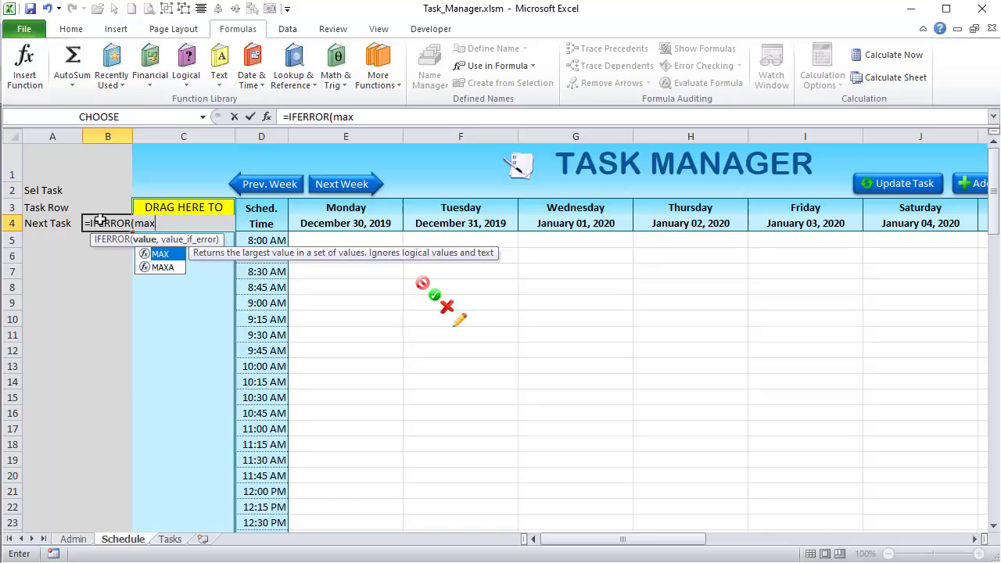
text((task)
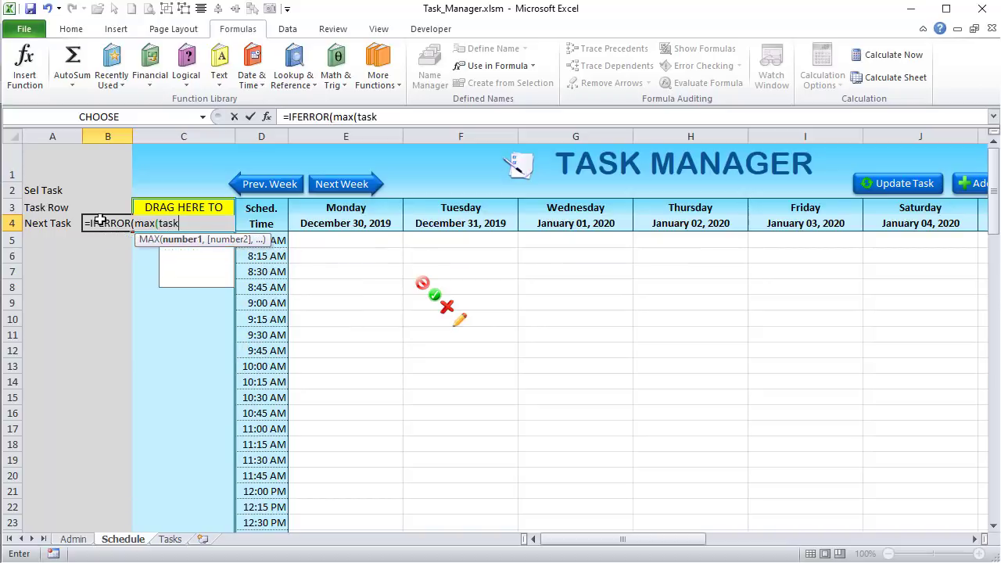
key(Down)
key(Tab)
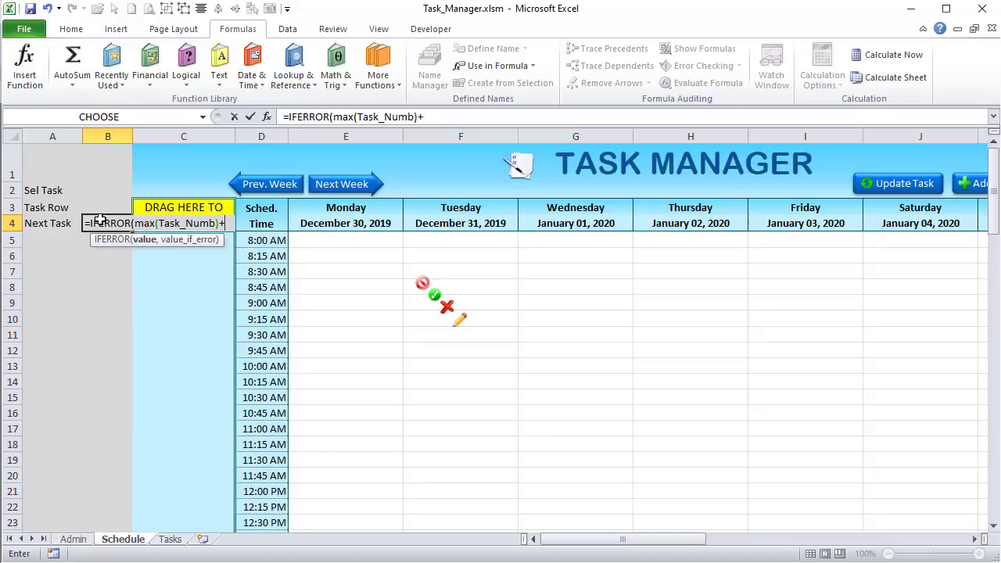
text(+1,)
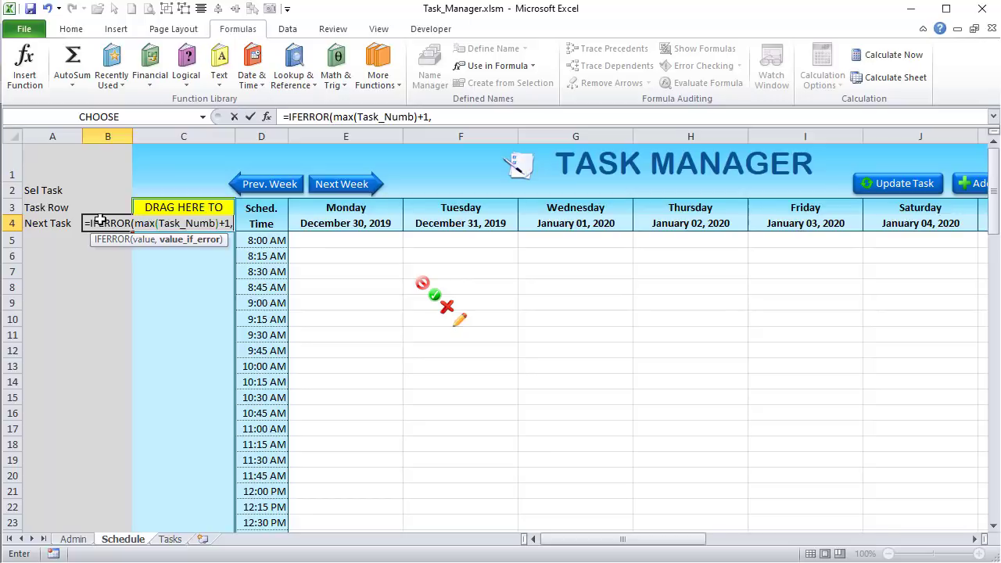
text(100)
key(Return)
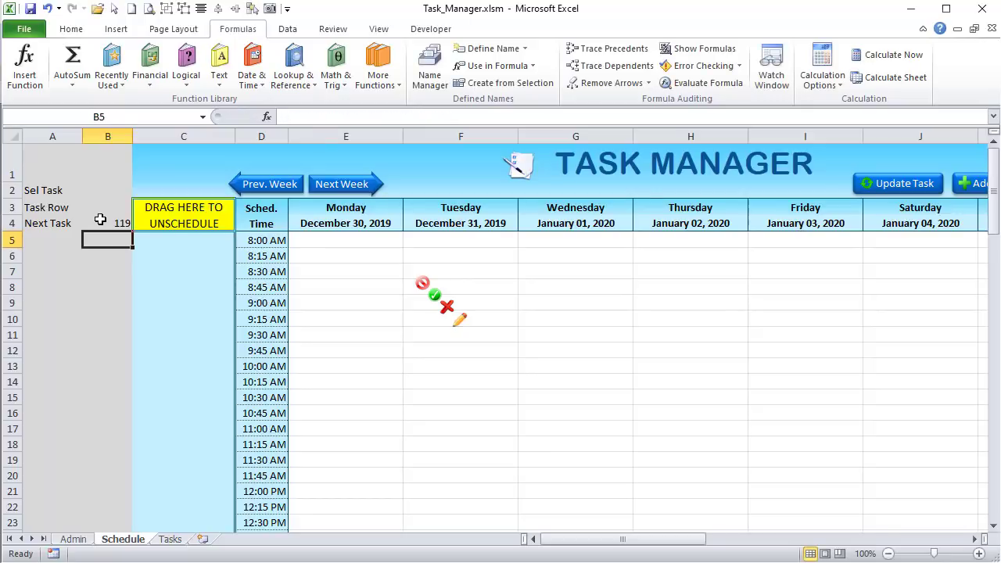
- Left-align the next task number in cell B4
click(100, 219)
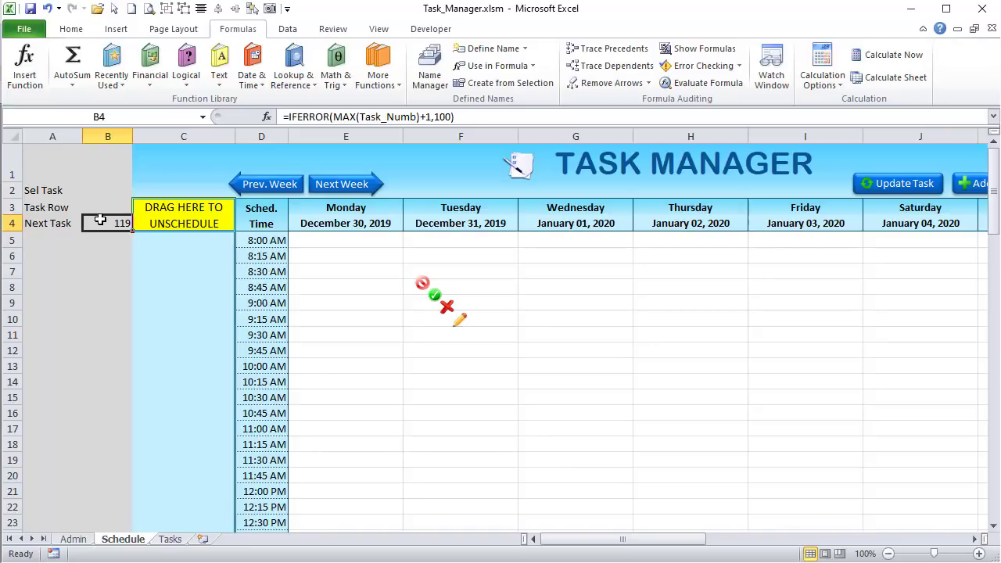
click(69, 29)
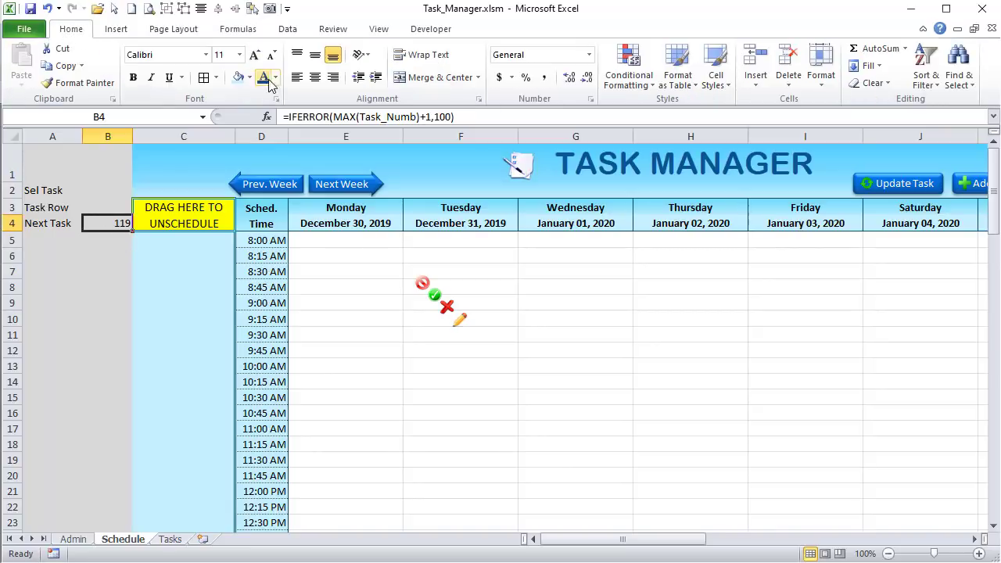
click(297, 80)
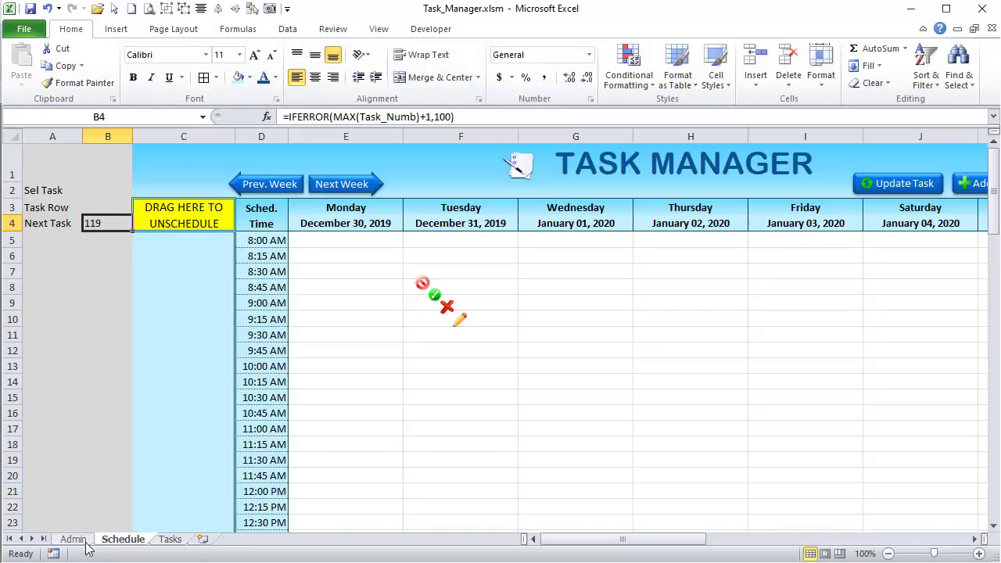
- Enter 120 as a test task number in B22 of the Tasks sheet and check Next Task on the Schedule sheet
click(174, 539)
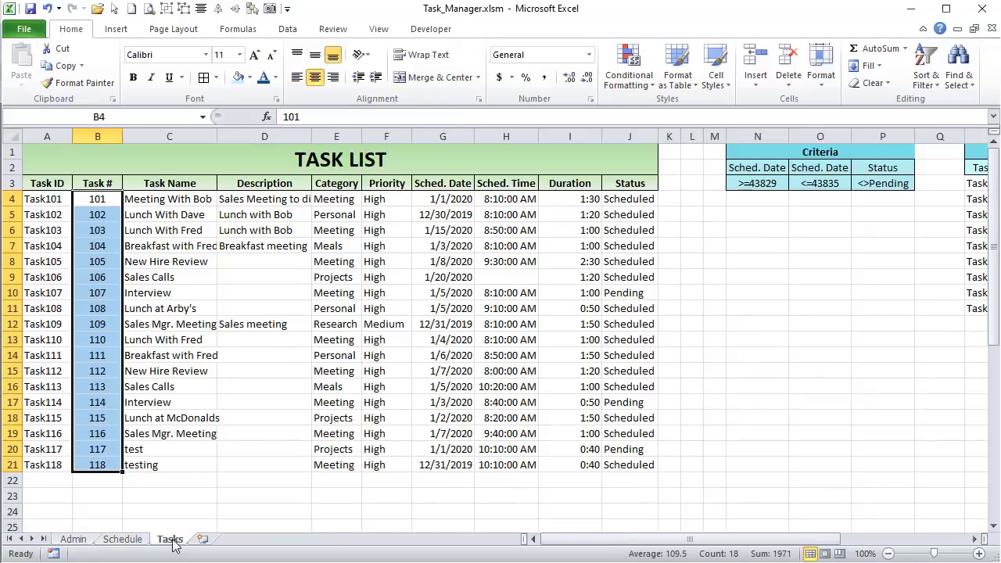
click(105, 476)
text(120)
key(Return)
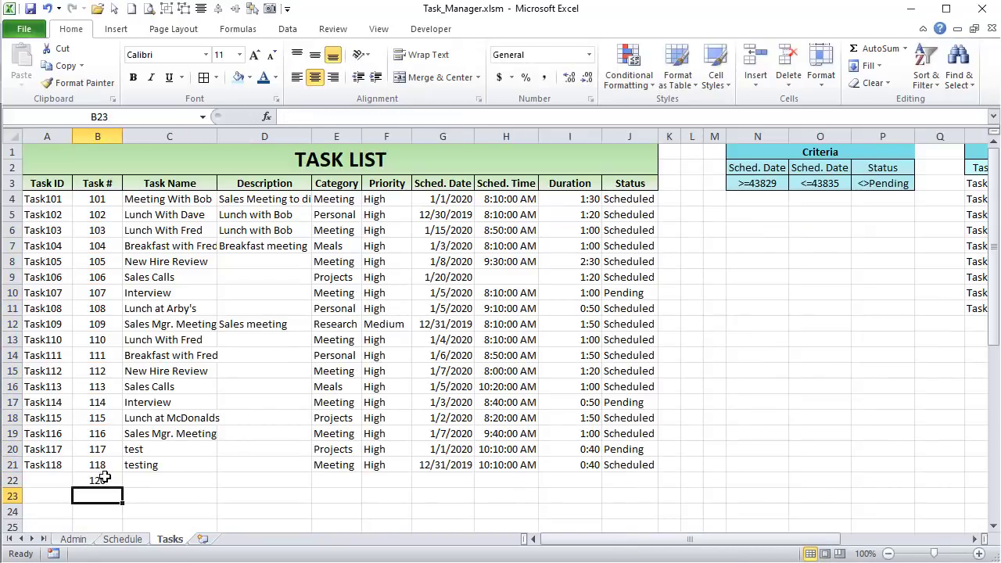
click(122, 539)
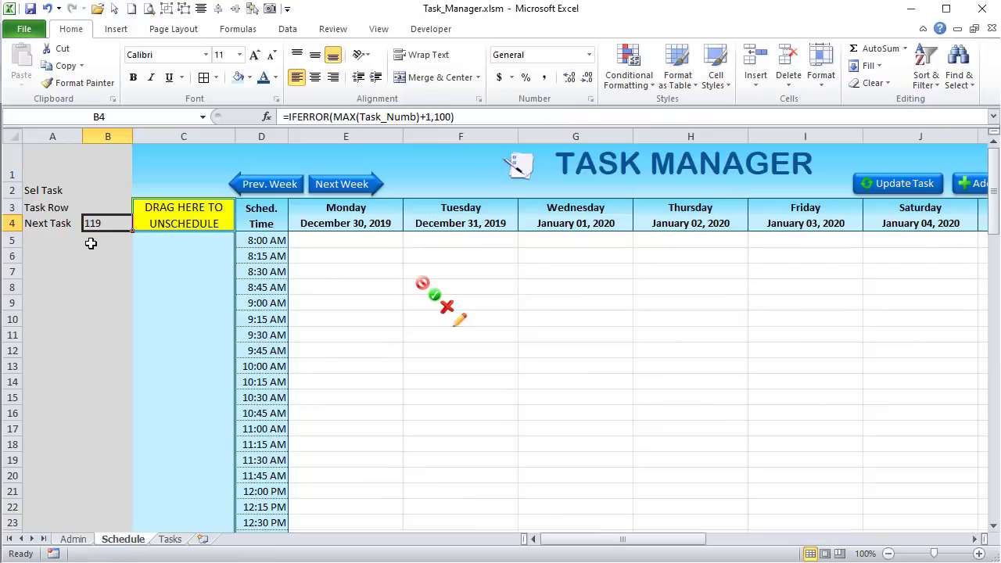
- Enter "ddd" as the Task ID in A22 of the Tasks sheet and check Next Task on the Schedule sheet again
key(ctrl+Page_Down)
click(66, 476)
text(ddd)
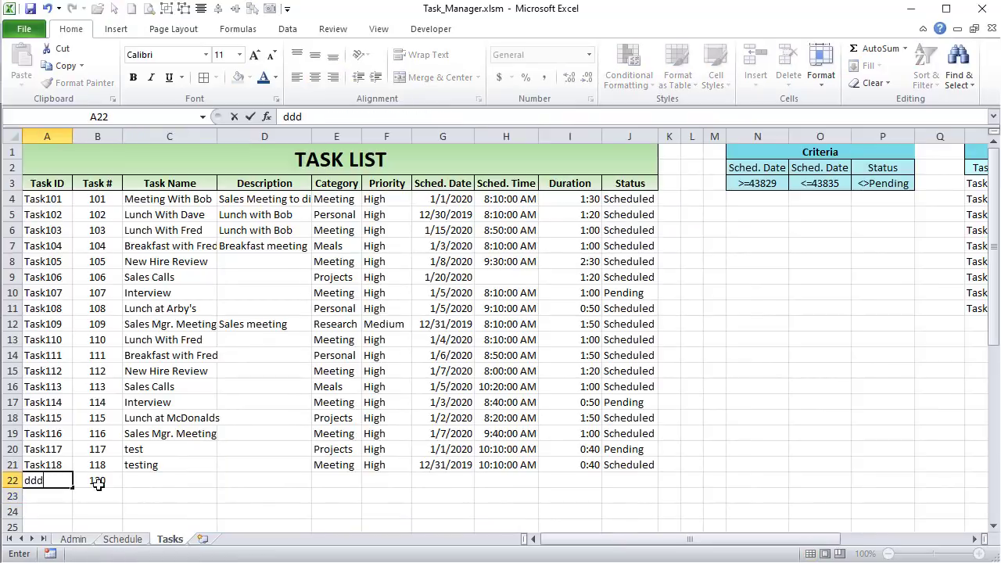
key(Tab)
key(Tab)
click(123, 540)
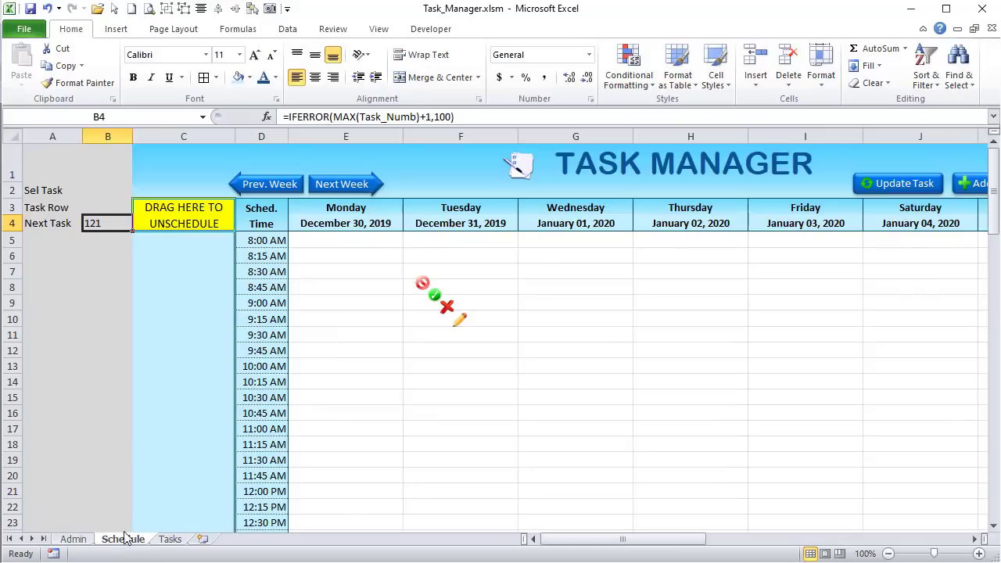
- Clear the test Task ID in A22 of the Tasks sheet and compare the Task ID range A4:A21 with B22
click(170, 539)
click(57, 480)
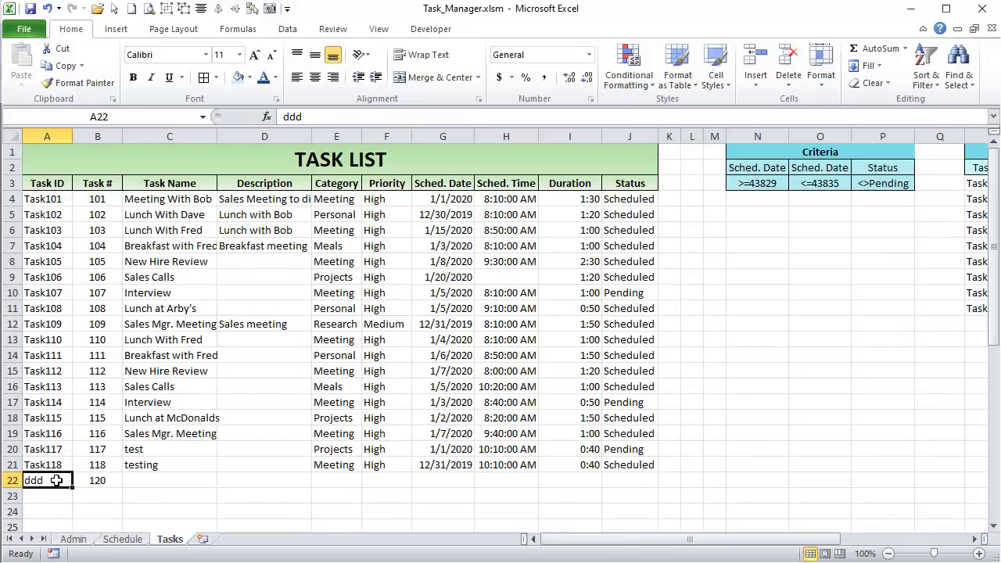
key(Delete)
key(Tab)
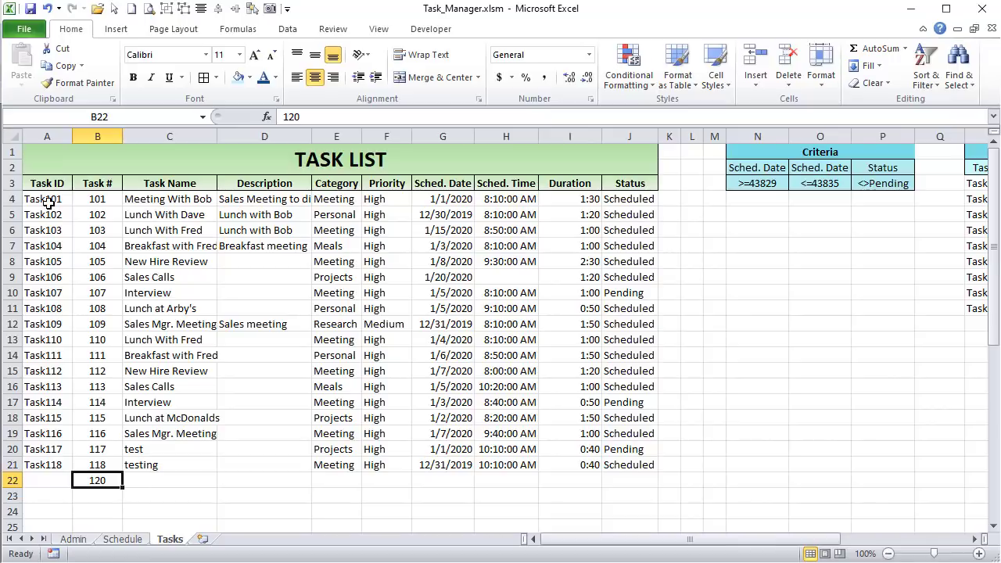
drag(44, 198, 52, 466)
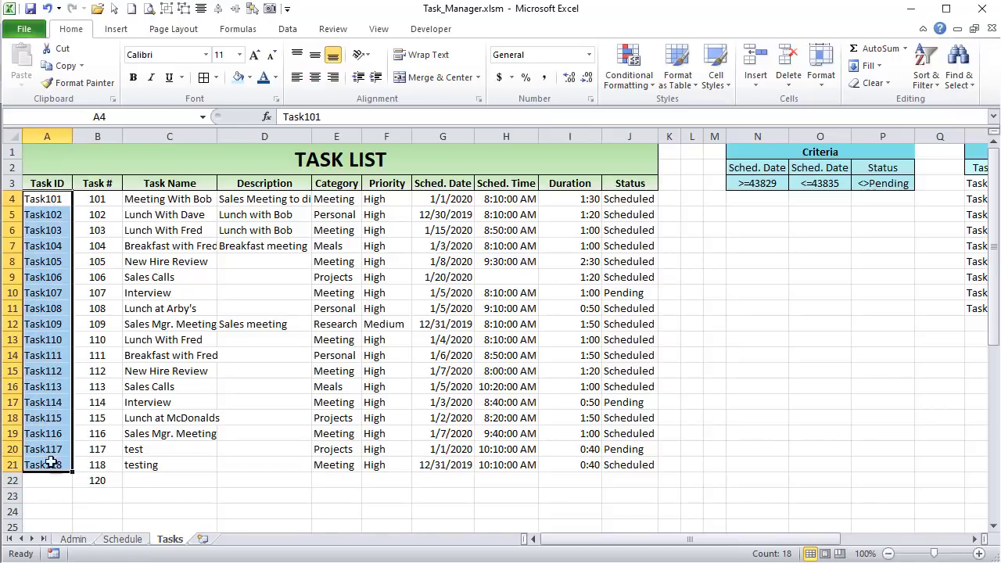
click(91, 482)
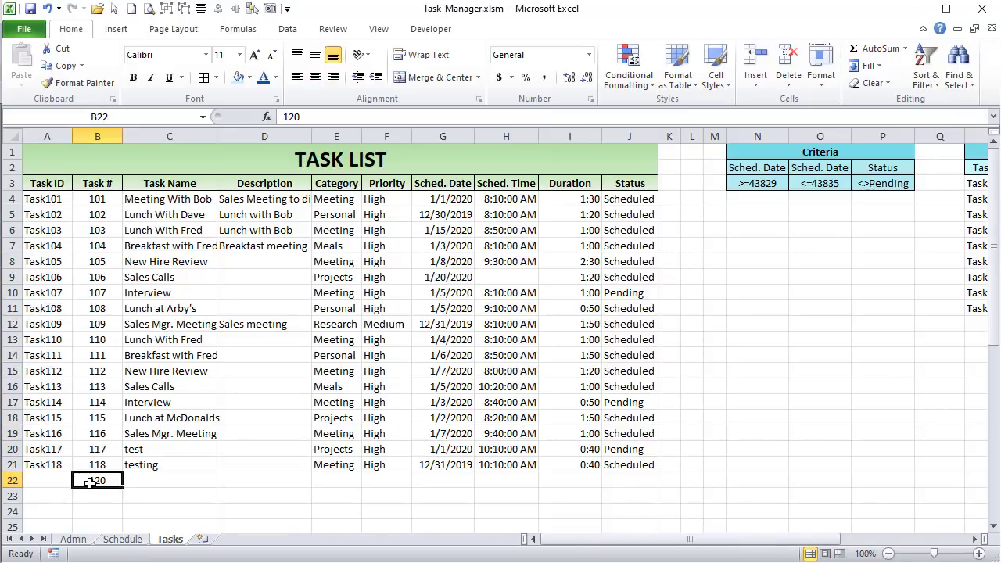
click(37, 197)
drag(40, 217, 61, 462)
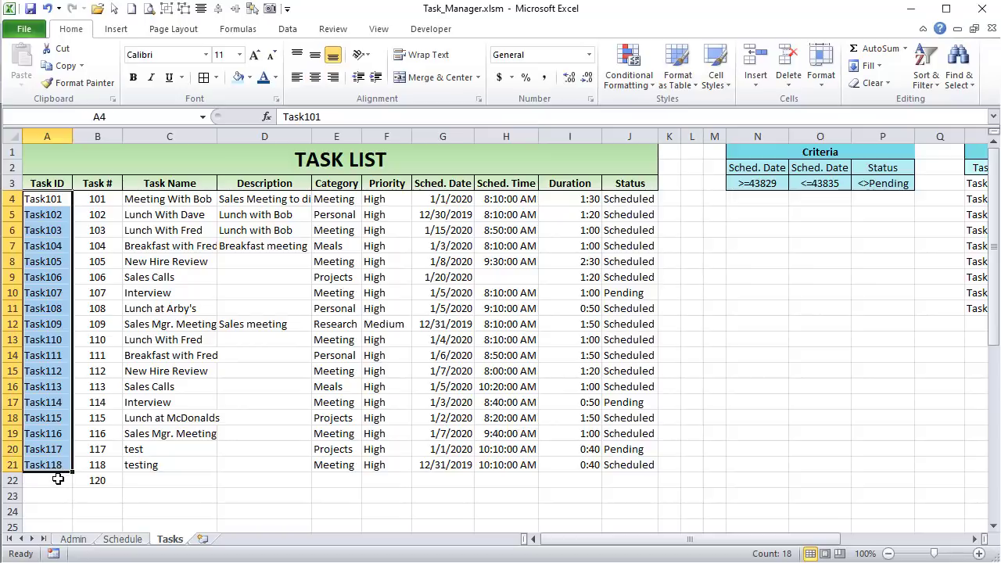
- Enter 22 as the Task ID in A22 and check Next Task on the Schedule sheet
click(55, 478)
text(22)
key(Tab)
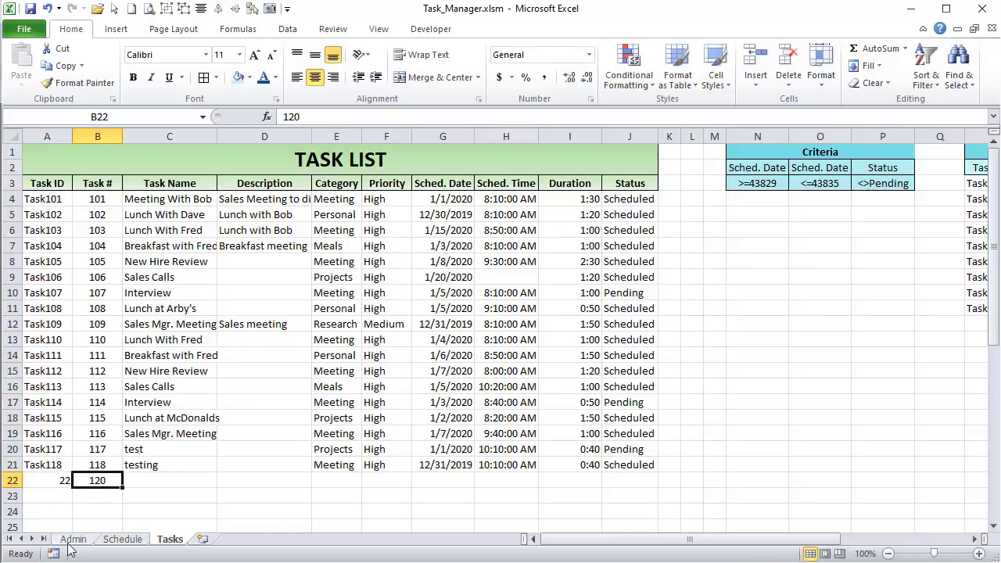
click(131, 539)
- Clear the test entries in A22:B22 on the Tasks sheet and select the Task IDs in A4:A21
click(166, 531)
drag(41, 478, 110, 479)
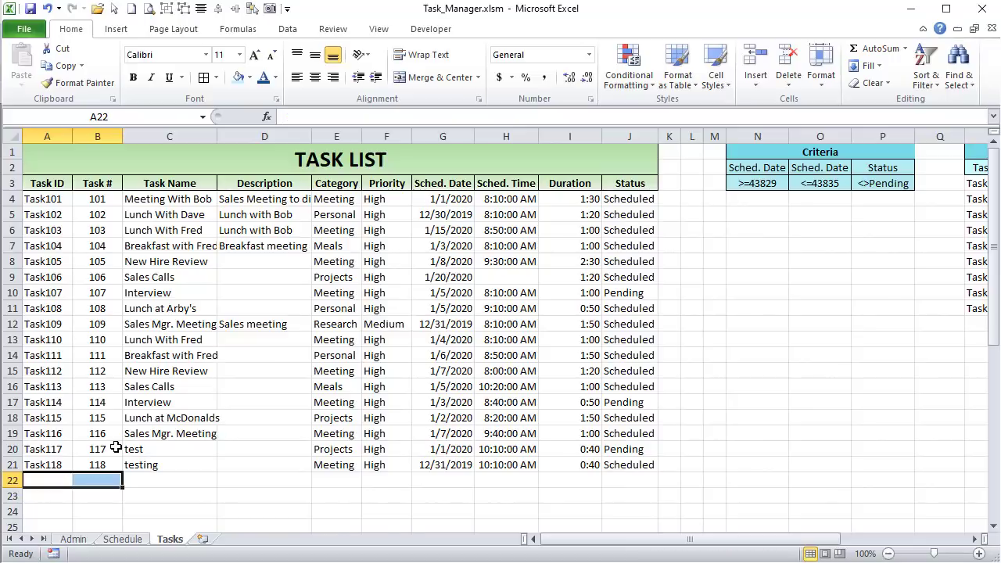
click(146, 391)
drag(54, 201, 53, 463)
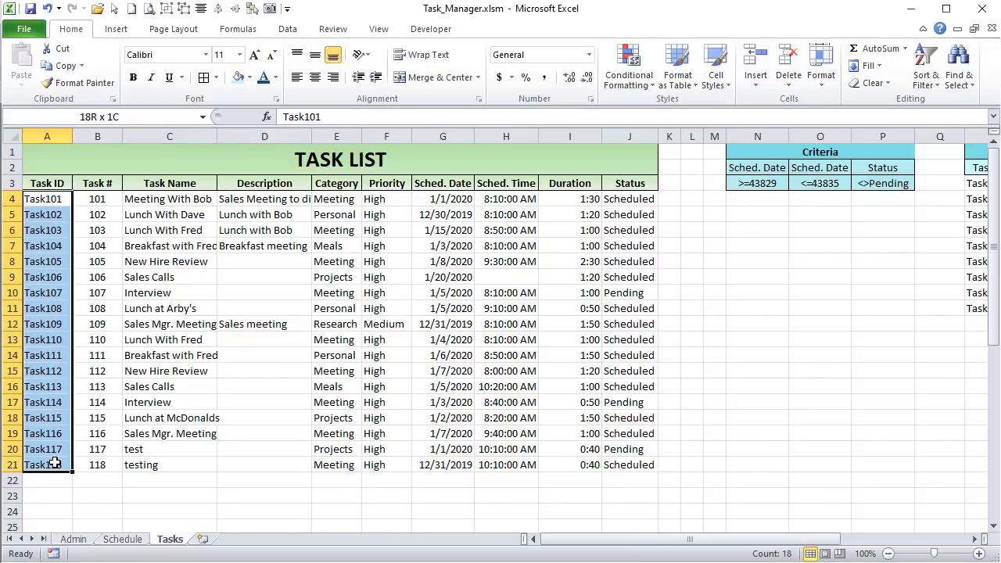
- Compare the task numbers in B4:B21 with the Task IDs in A4:A21, and return to the Schedule sheet
drag(97, 200, 94, 464)
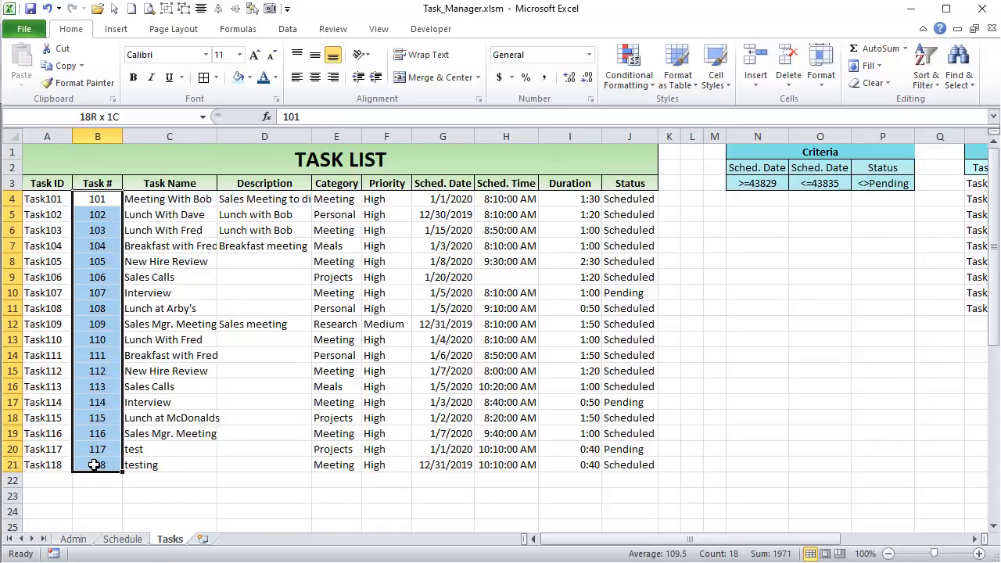
drag(33, 198, 29, 463)
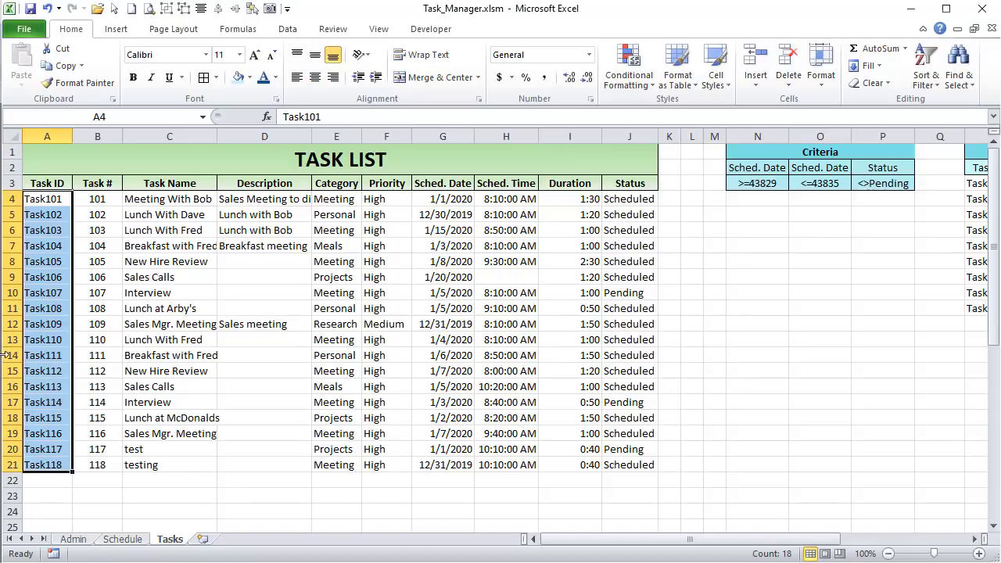
click(117, 539)
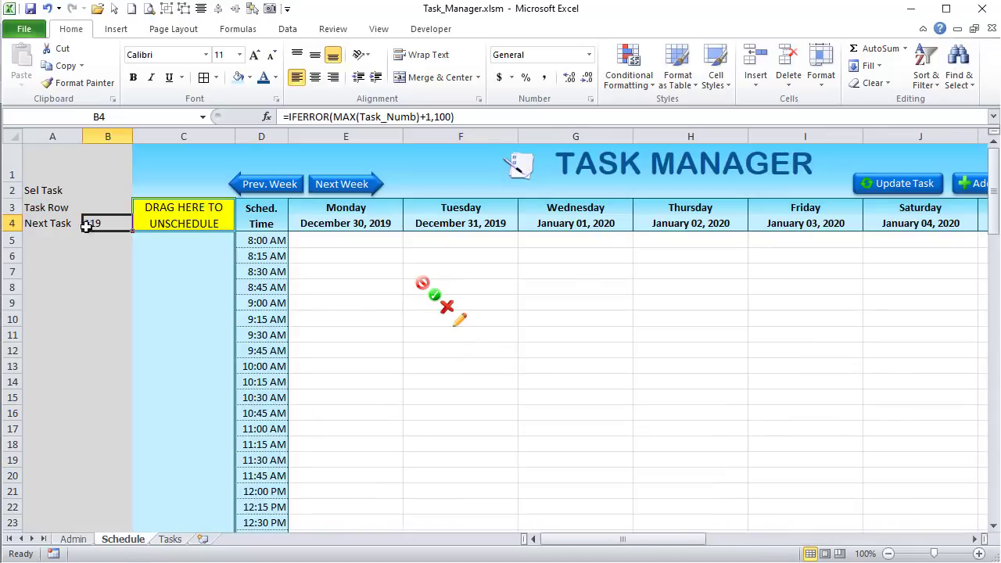
- Add cell borders and a dark gold fill to the helper cells A2:B4 on the Schedule sheet
drag(37, 190, 89, 224)
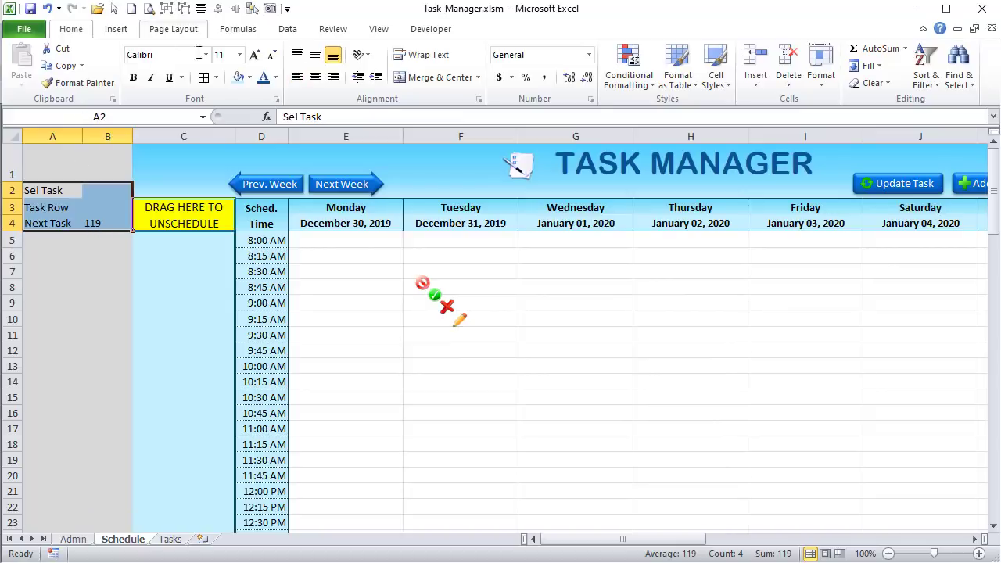
click(203, 76)
click(249, 79)
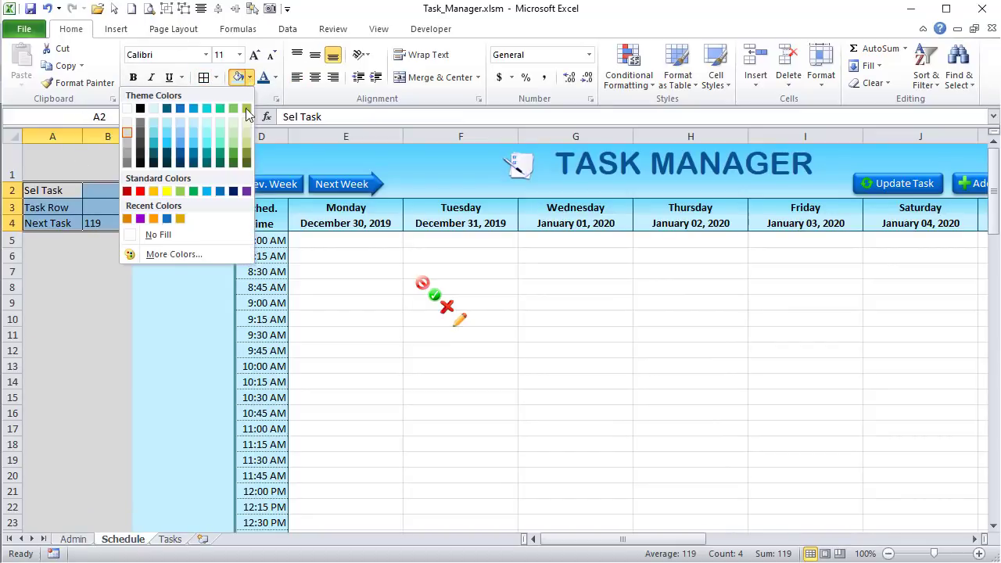
click(181, 219)
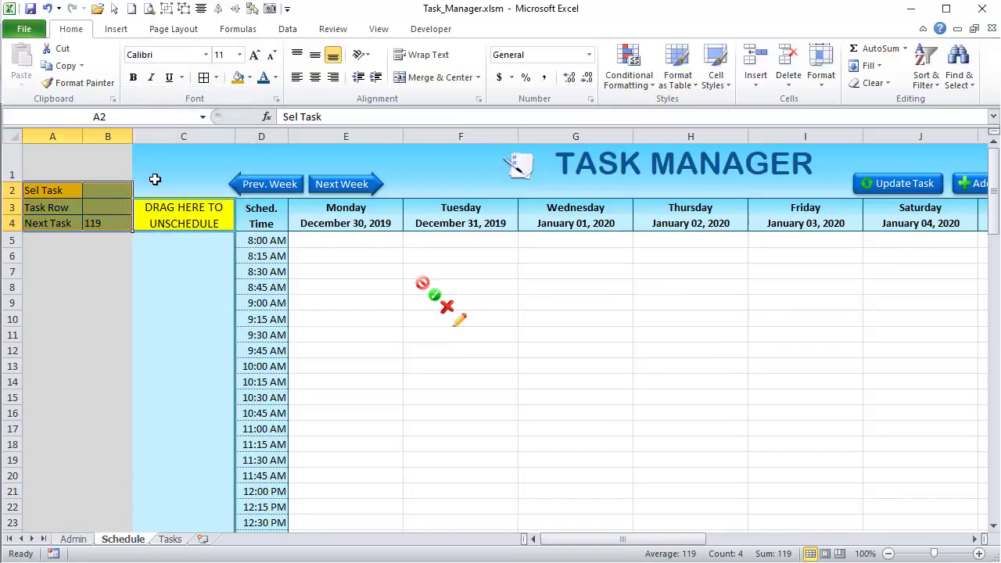
click(62, 252)
- Check the first Task ID in A4 of the Tasks sheet against the Sel Task and Task Row cells
click(101, 202)
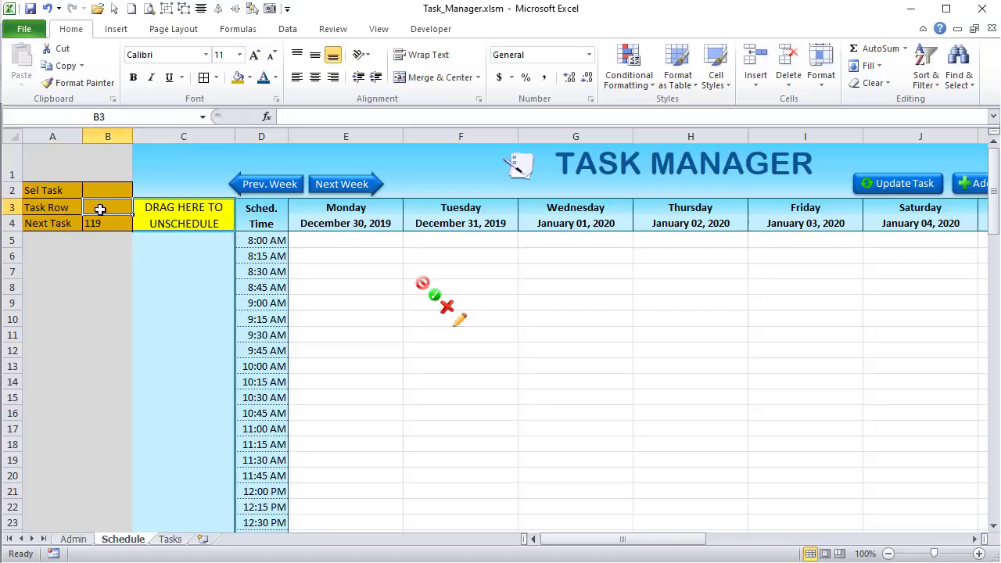
click(96, 189)
click(102, 209)
click(170, 539)
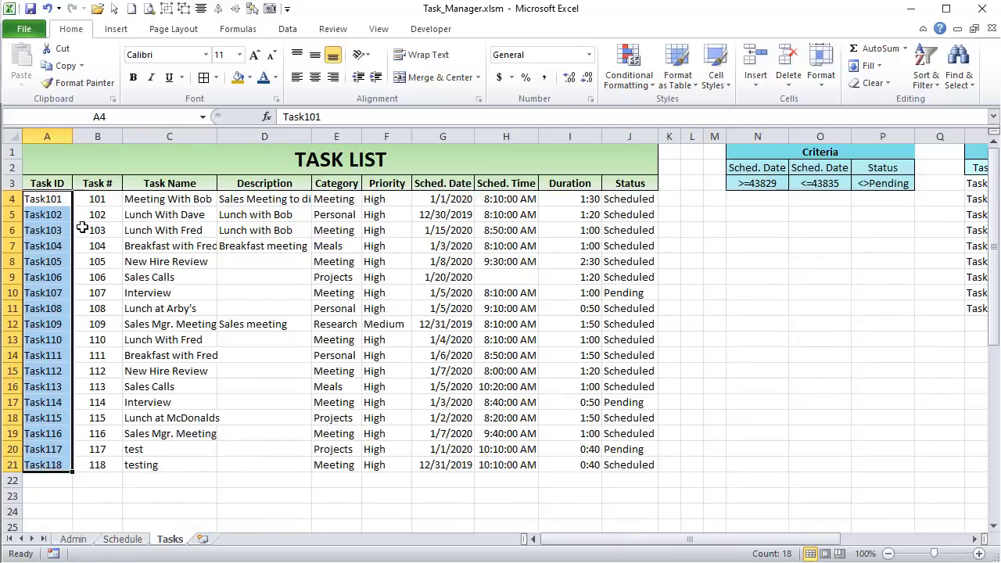
click(48, 200)
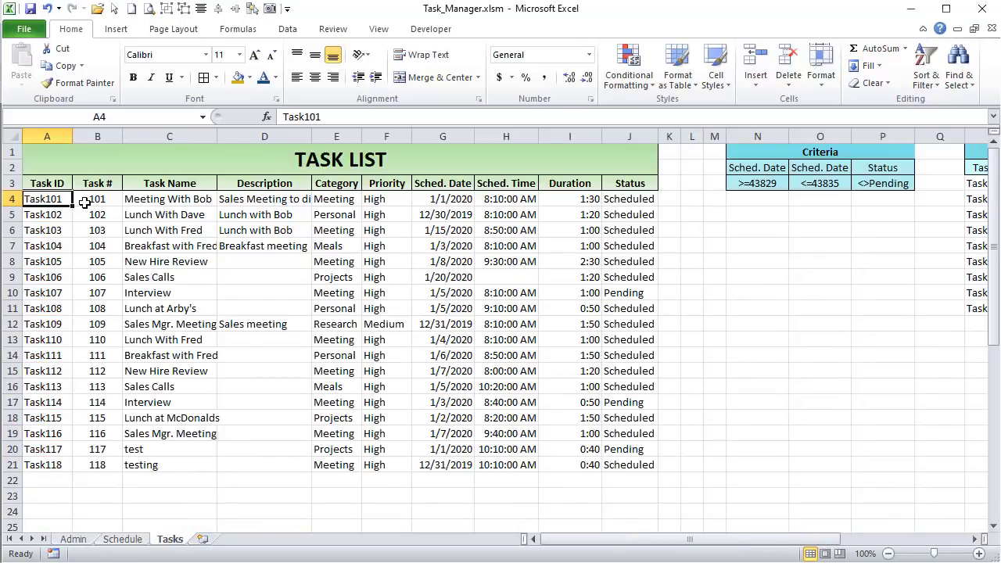
click(124, 539)
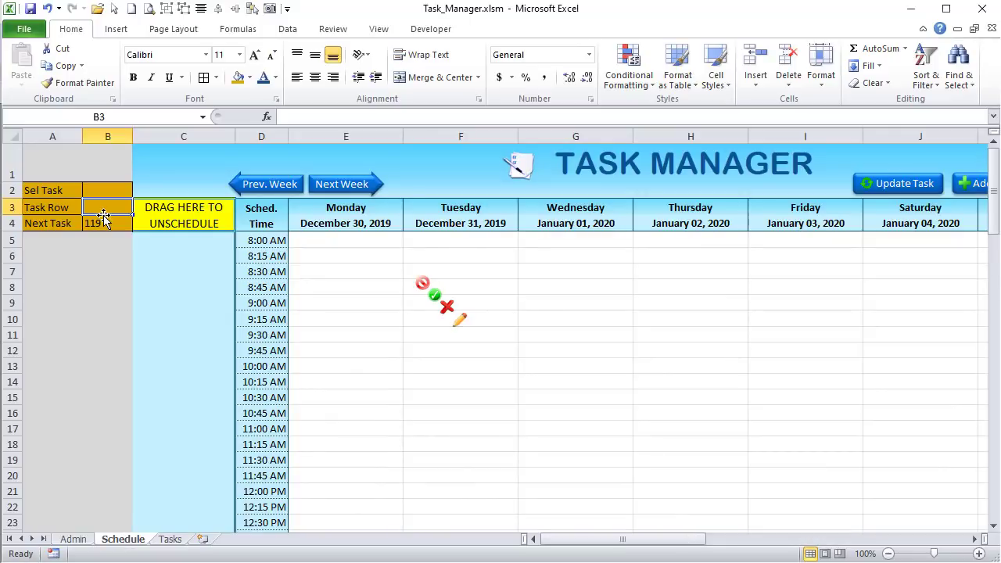
- Enter Task101 as the selected task in B2 of the Schedule sheet
click(102, 189)
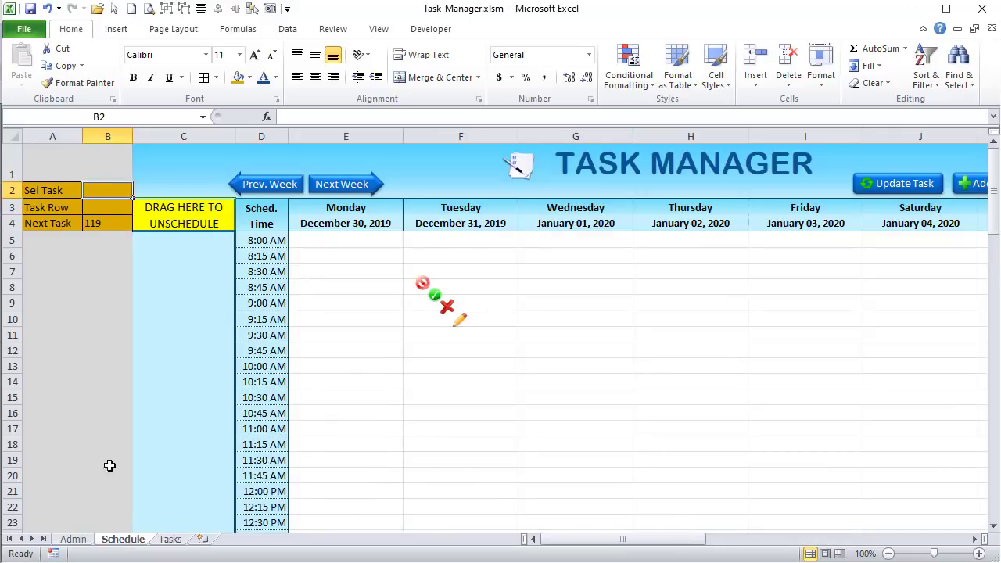
click(166, 540)
click(125, 540)
text(task)
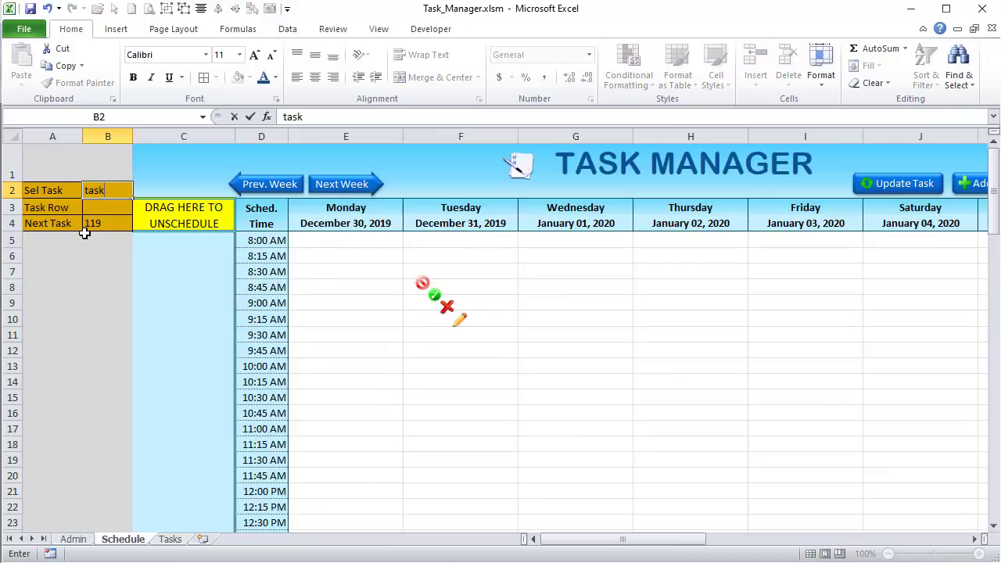
text(Task101)
key(Return)
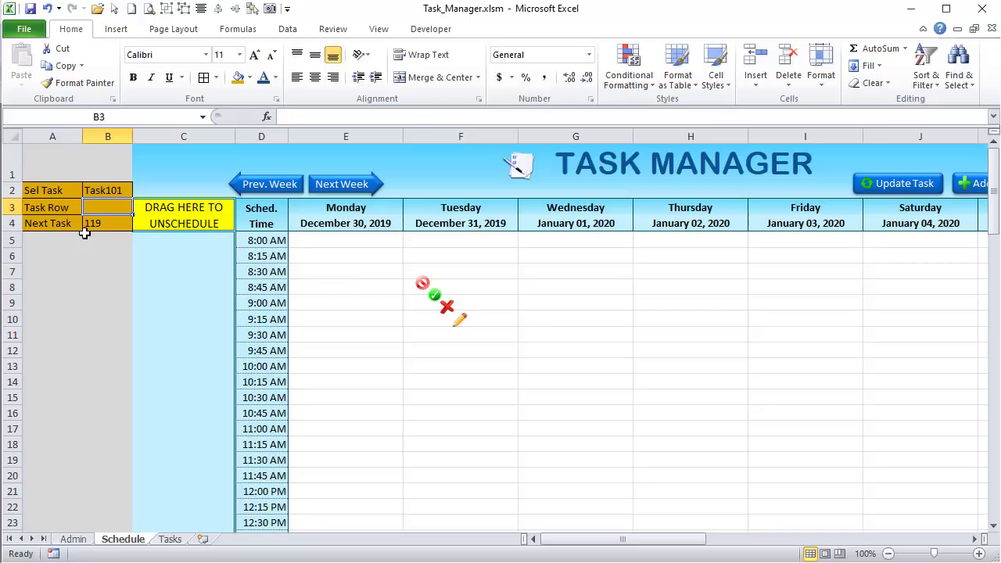
- Enter the formula =MATCH(B2,Task_ID,0)+3 in the Task Row cell B3
click(169, 539)
click(123, 539)
text(=match()
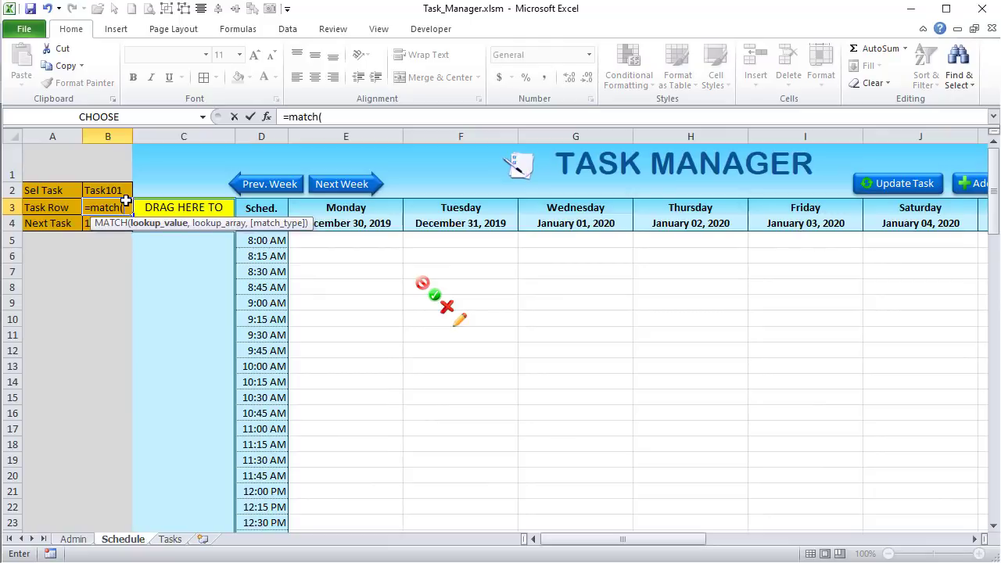
click(112, 186)
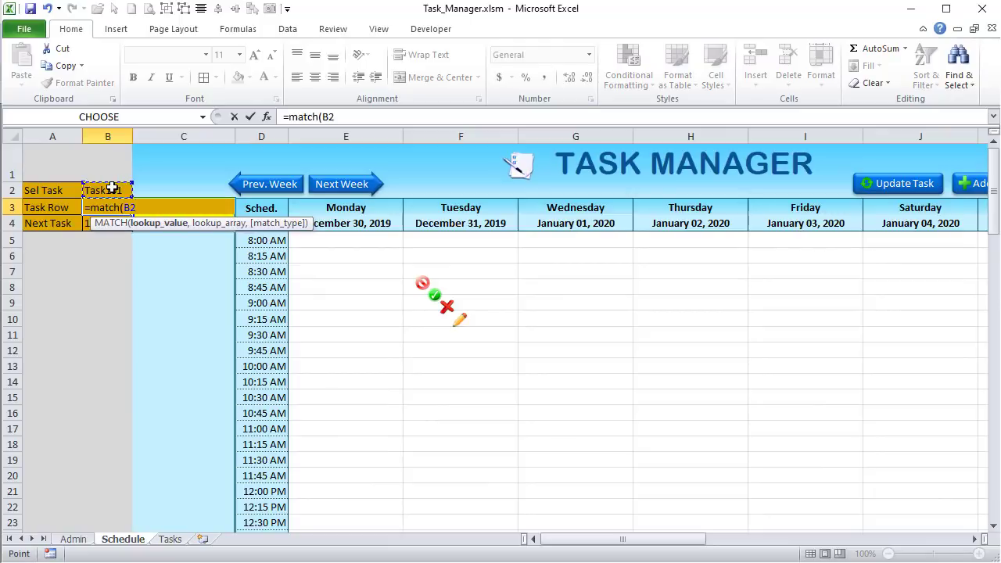
text(,)
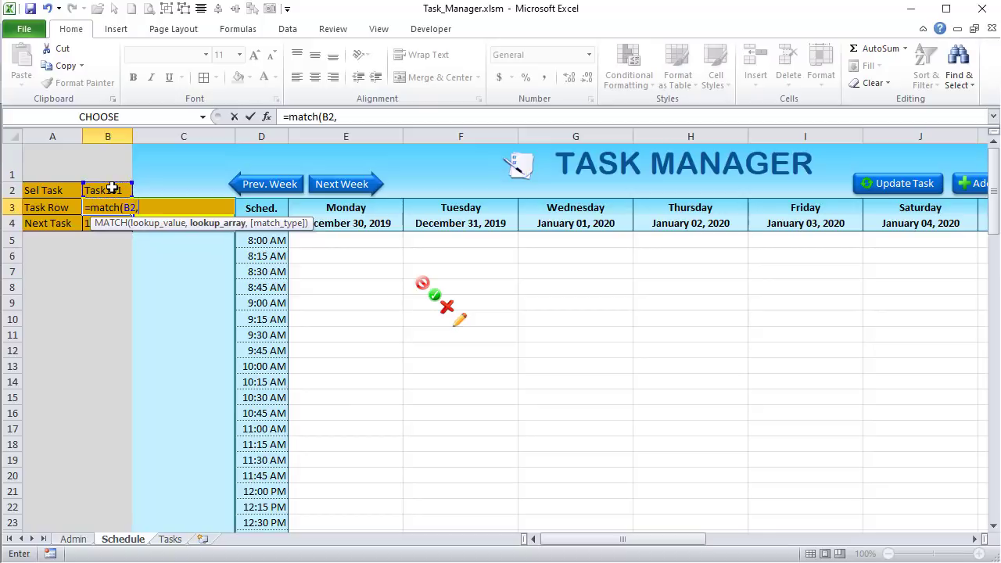
text(task)
key(Tab)
text(,0))
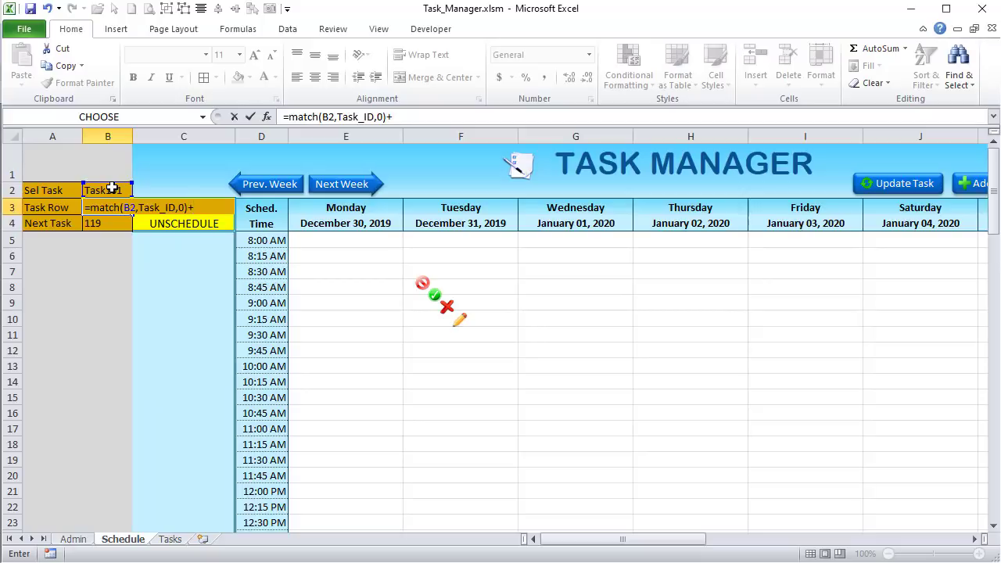
text(+3)
key(Return)
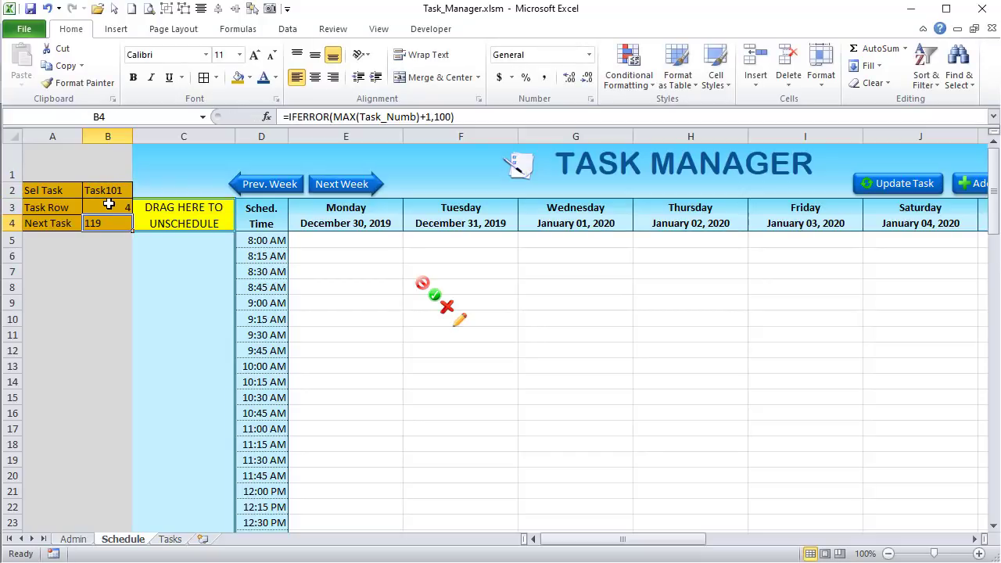
- Left-align the Task Row cell B3 and compare its result with the row of Task101 on the Tasks sheet
click(108, 204)
click(178, 540)
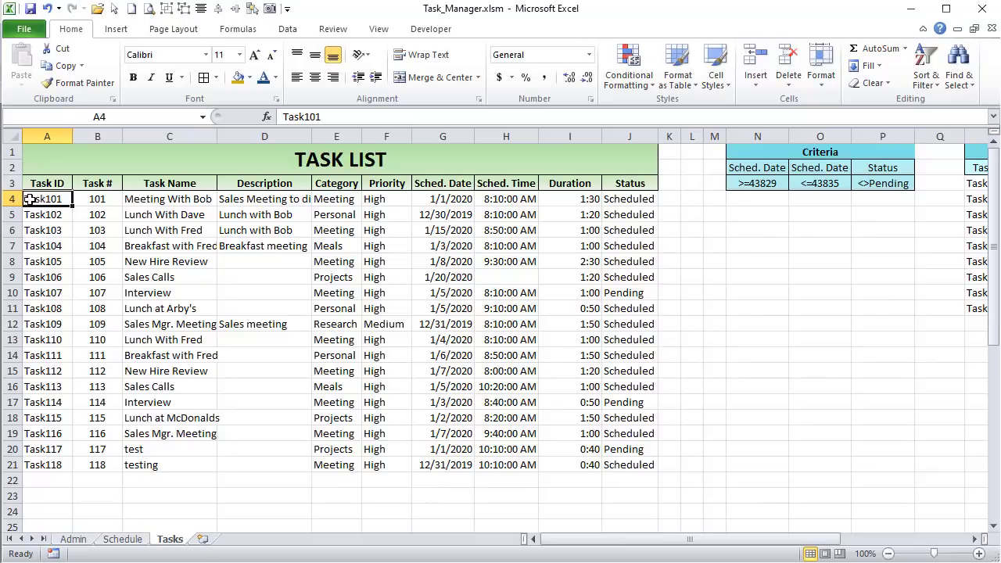
click(122, 540)
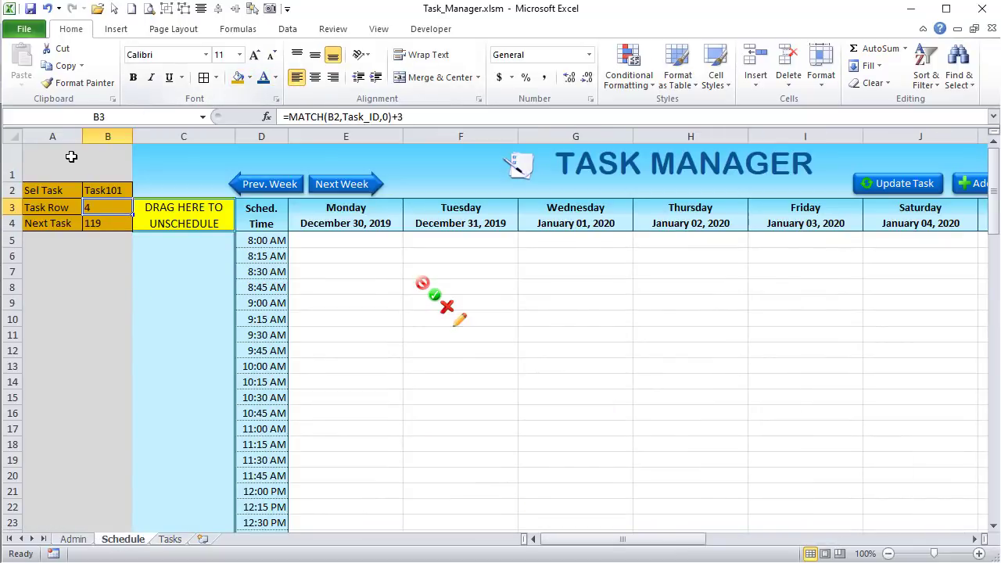
- Change the fill of A2:B4 to a lighter custom gold with RGB 255, 220, 109
drag(67, 189, 96, 226)
click(249, 77)
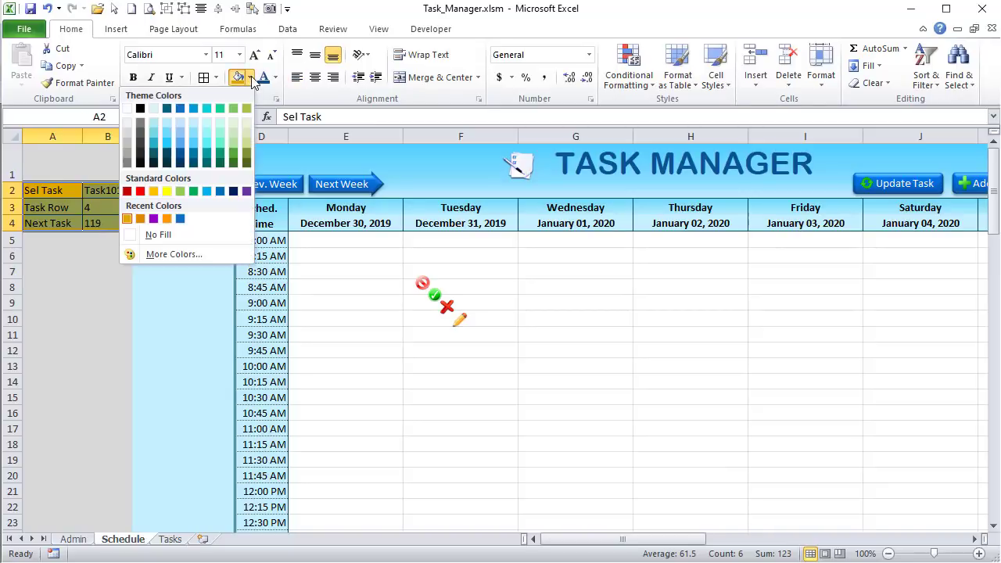
click(166, 254)
click(647, 216)
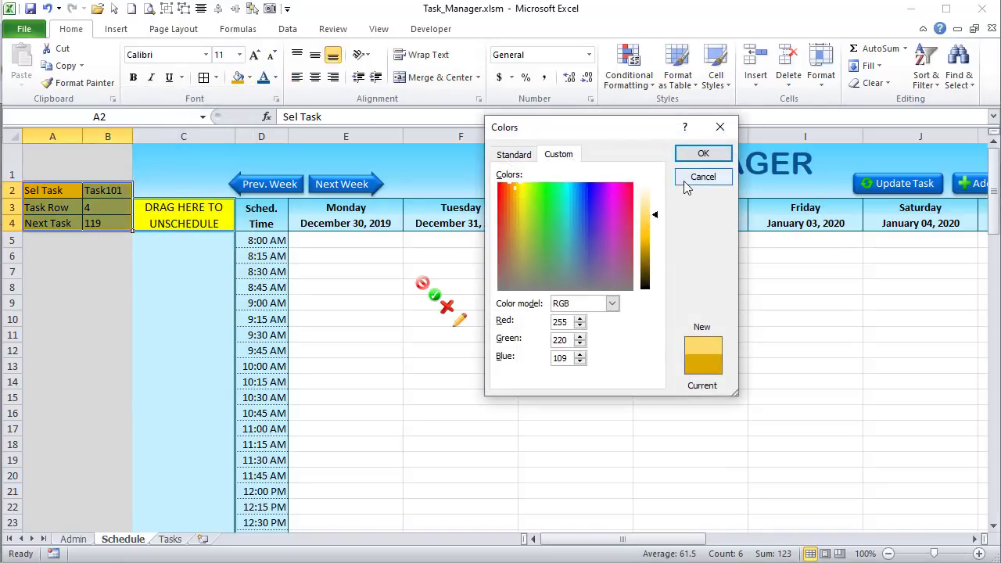
click(708, 155)
click(195, 272)
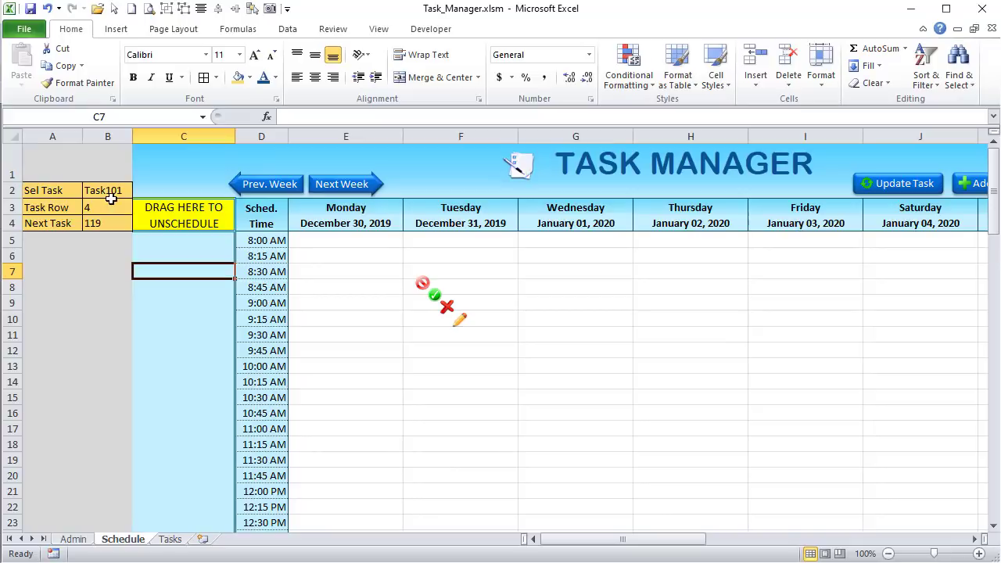
click(111, 193)
click(523, 271)
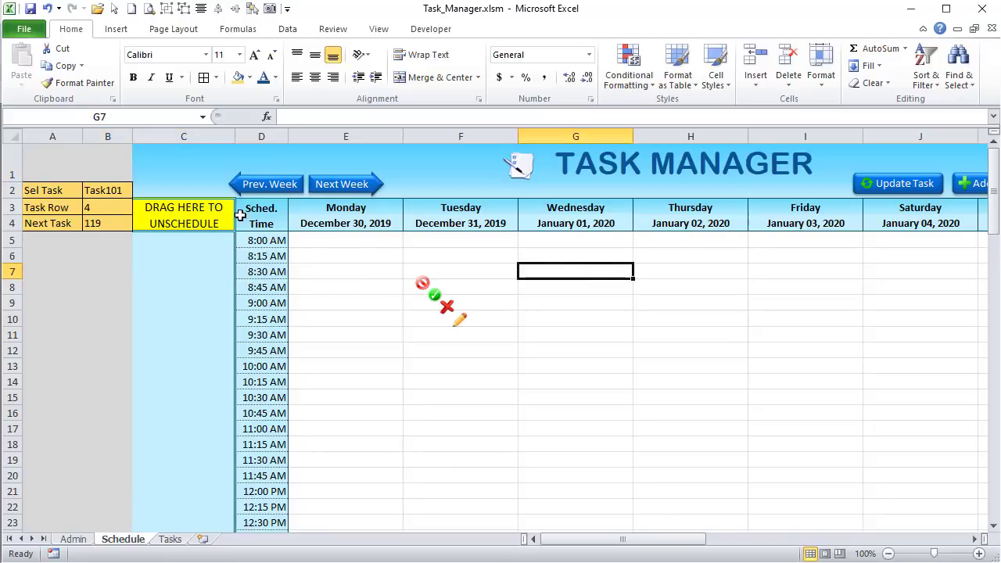
click(111, 186)
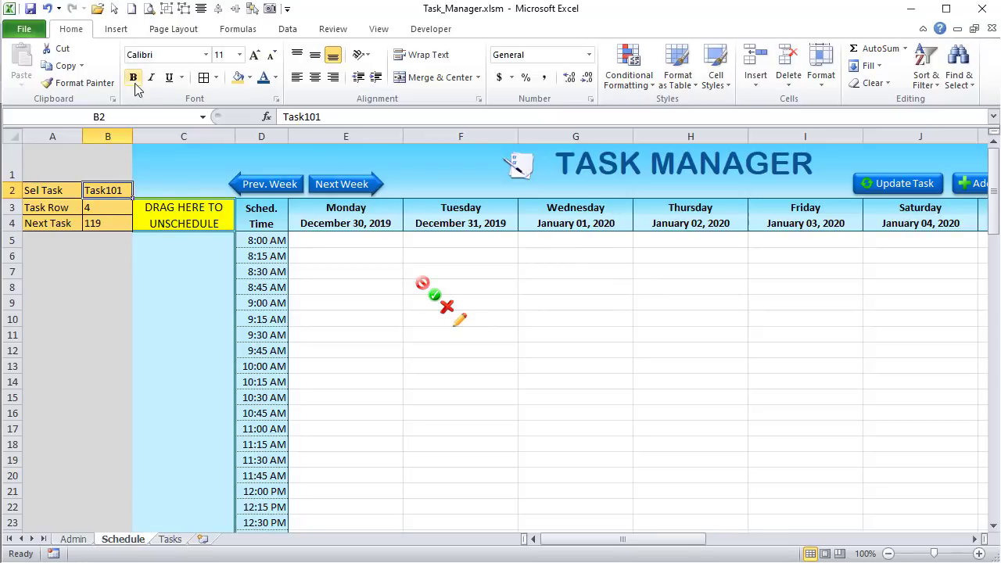
- Draw a small rectangle about 0.26" high and 0.3" wide in column A below the helper cells
click(114, 29)
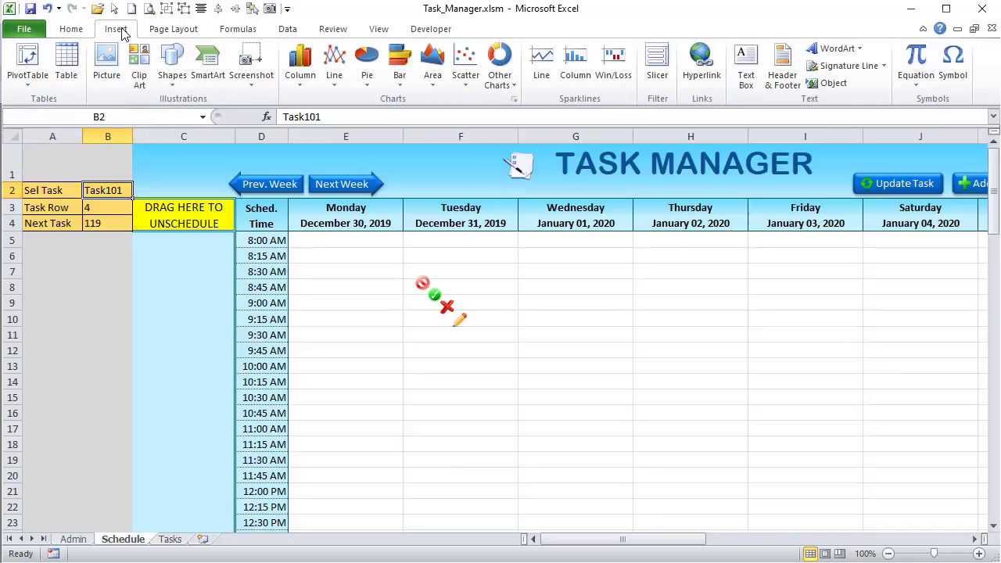
click(171, 70)
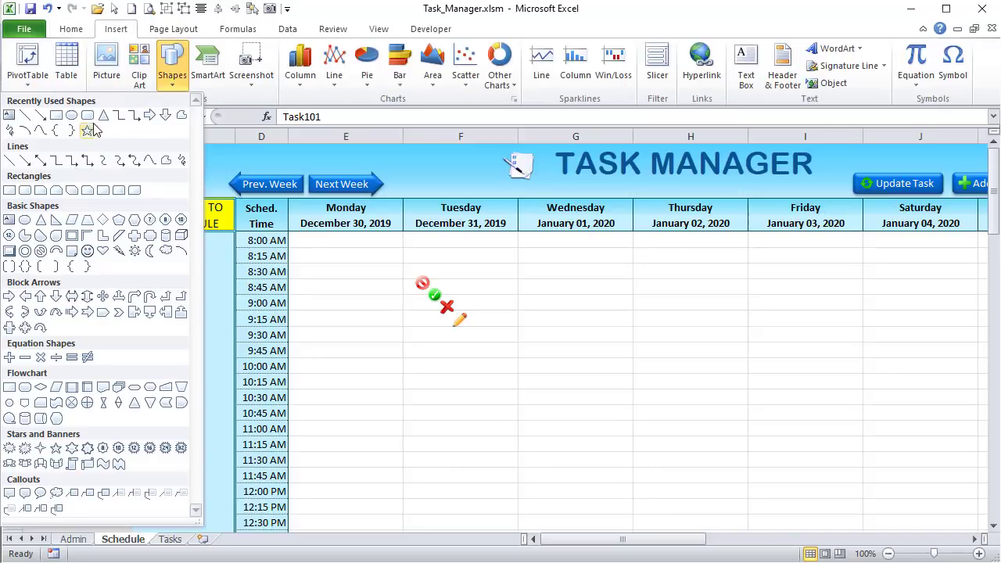
click(55, 116)
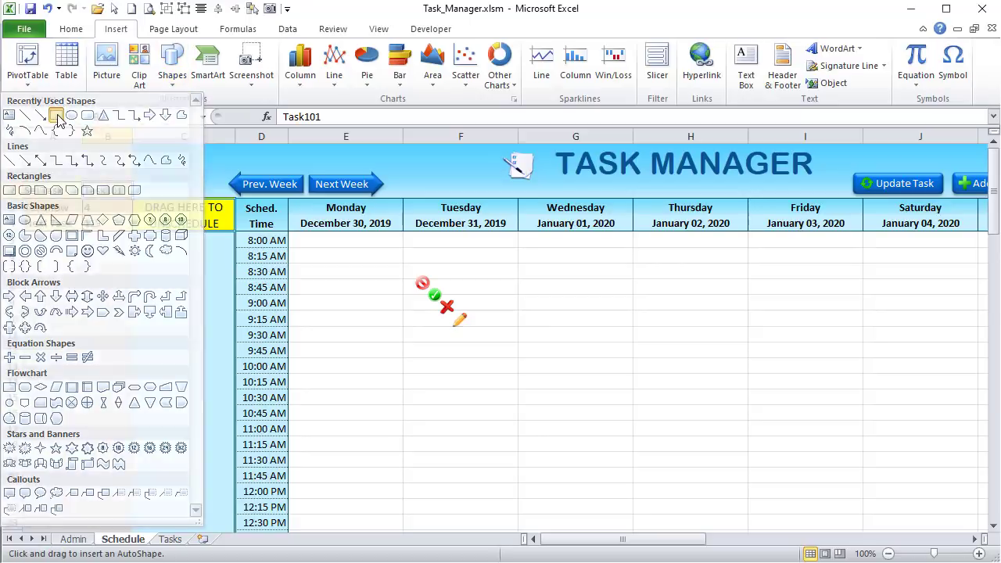
drag(32, 270, 58, 290)
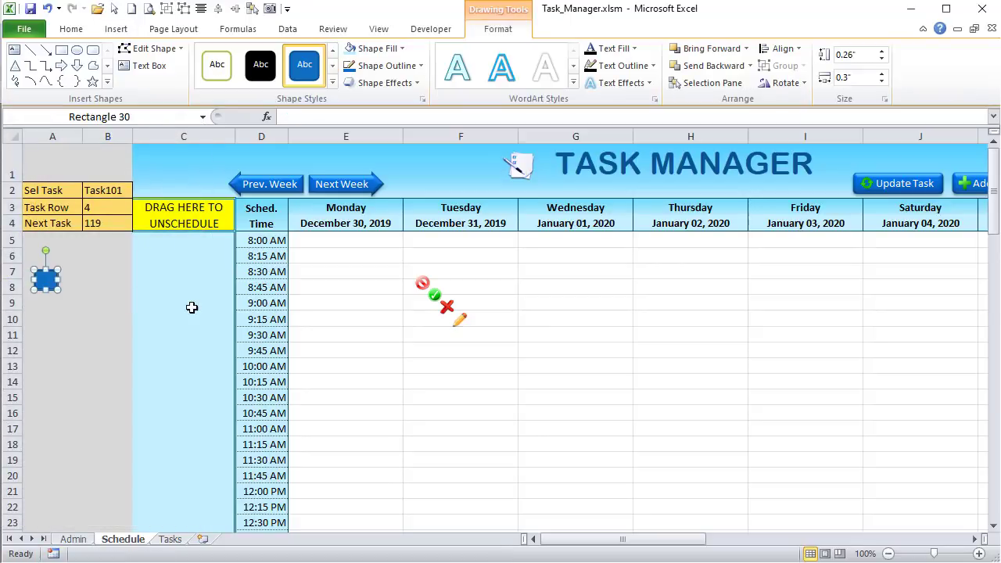
click(163, 289)
- Set the outline weight of the small rectangle in column A to ½ pt
click(45, 279)
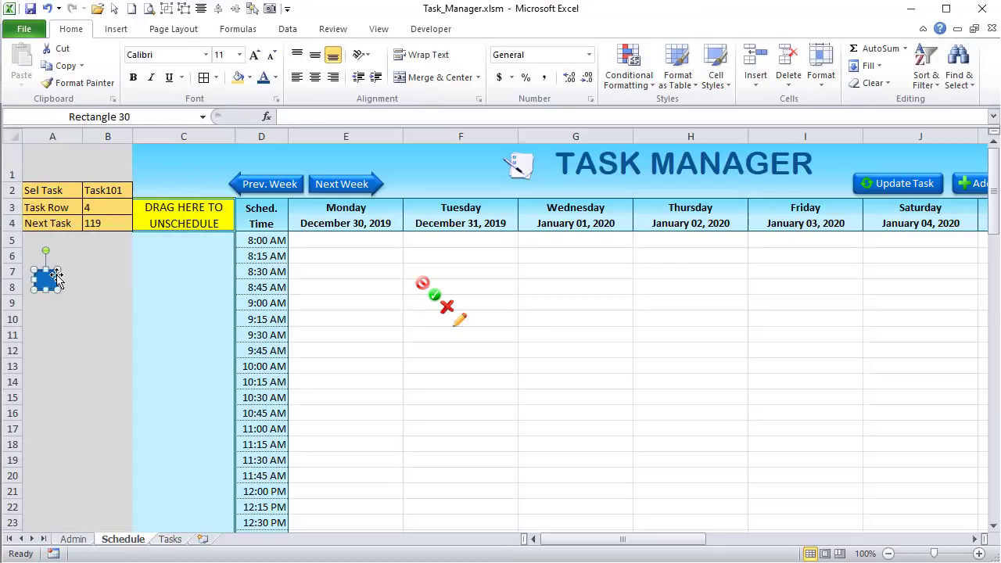
click(422, 68)
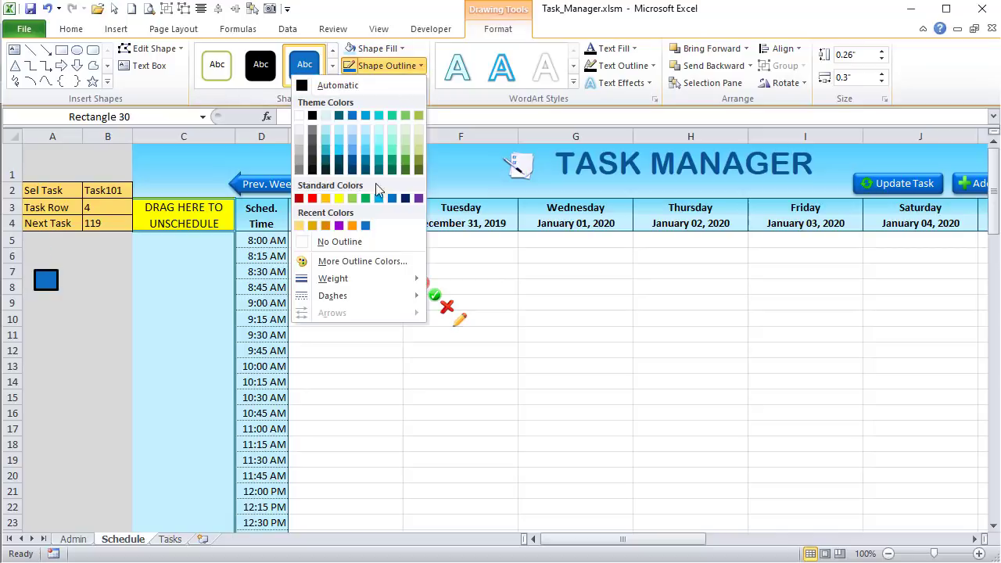
mouse_move(389, 283)
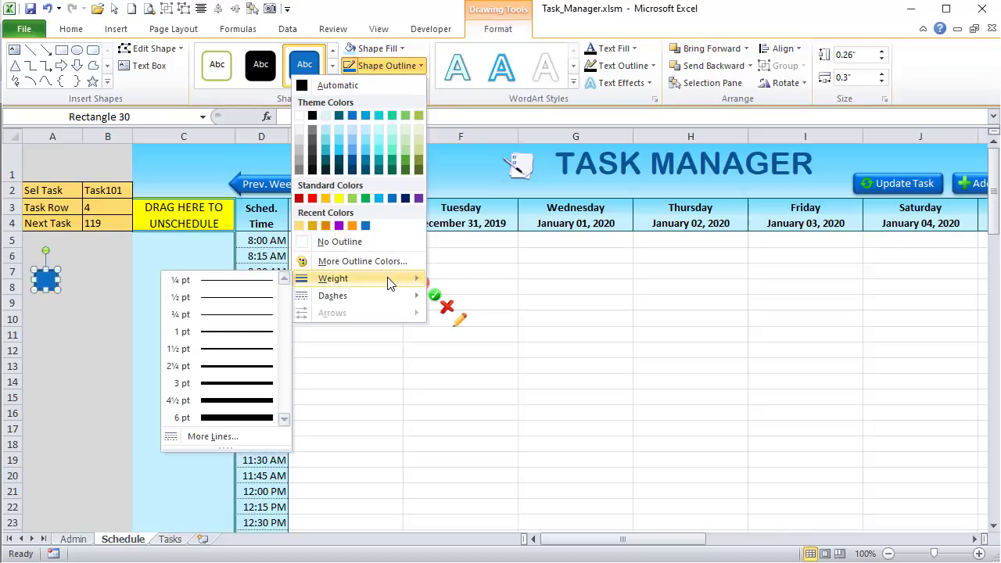
click(243, 303)
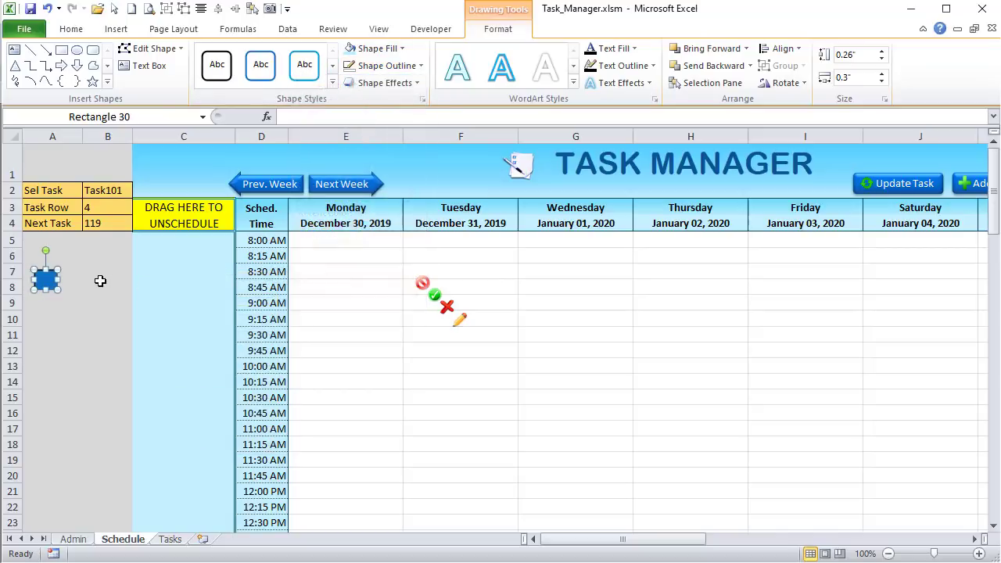
- Name the small blue rectangle in column A "Sample"
click(153, 121)
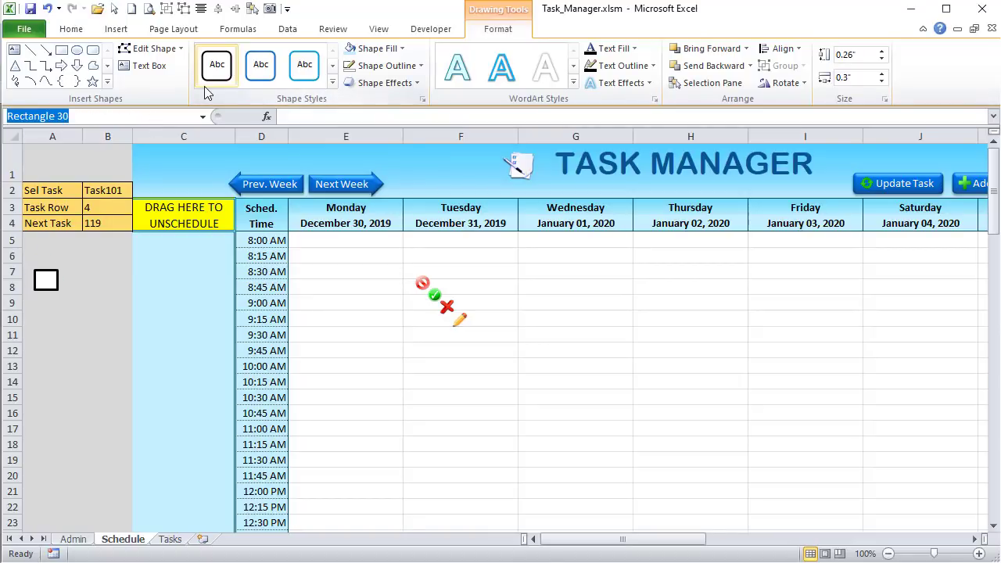
text(Sample)
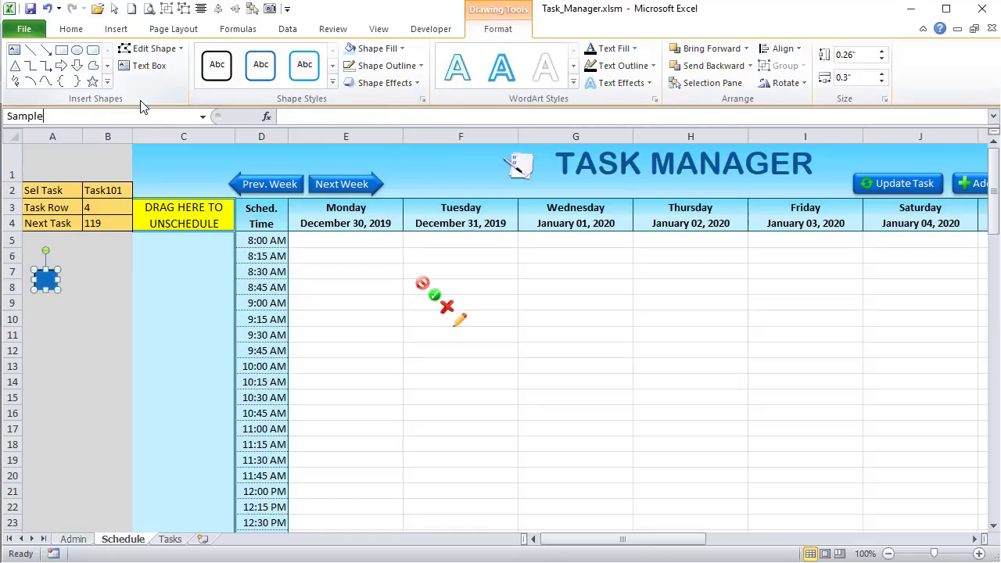
key(Return)
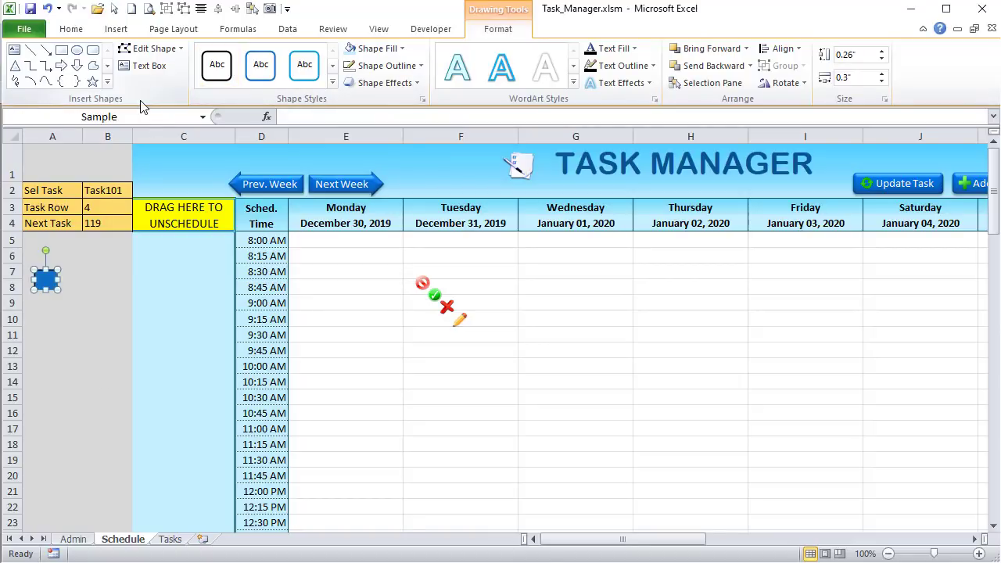
click(84, 291)
- Duplicate the Sample rectangle, place the copy in column B and enlarge it to about 0.35" high and 0.52" wide
click(49, 280)
key(ctrl+d)
drag(69, 303, 111, 292)
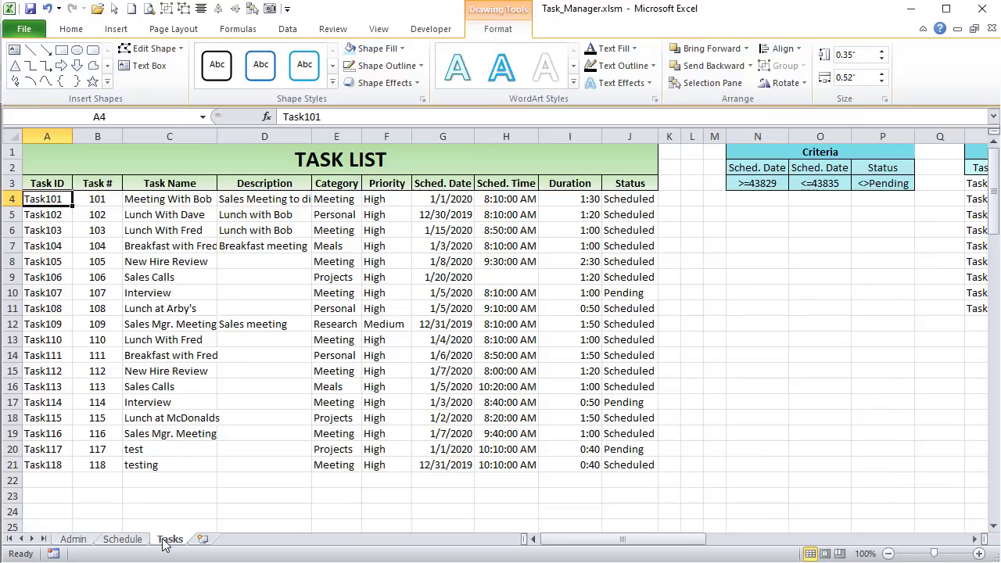
- Check the last Task ID and the empty rows below it on the Tasks sheet, and return to the Schedule sheet
click(166, 539)
click(55, 480)
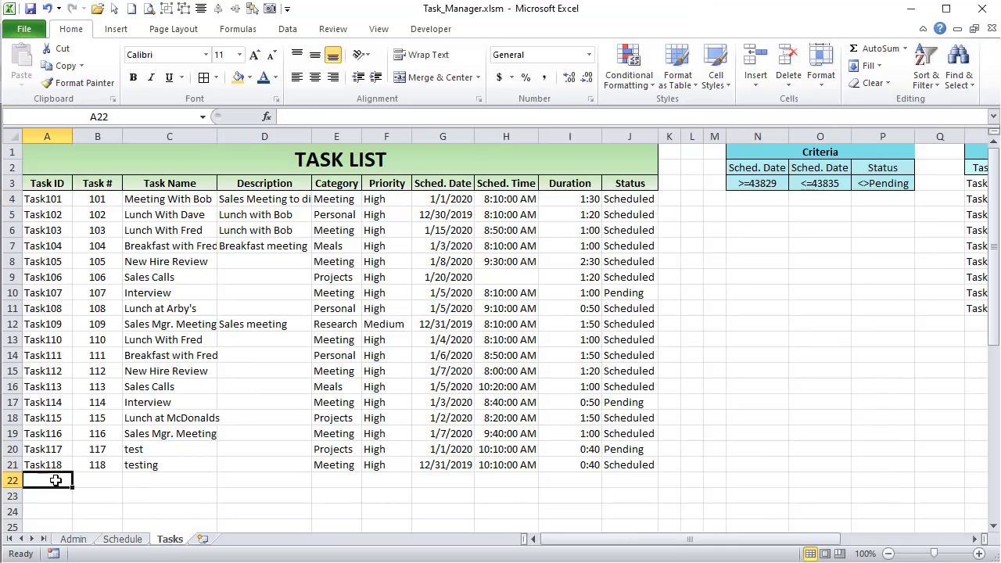
click(54, 496)
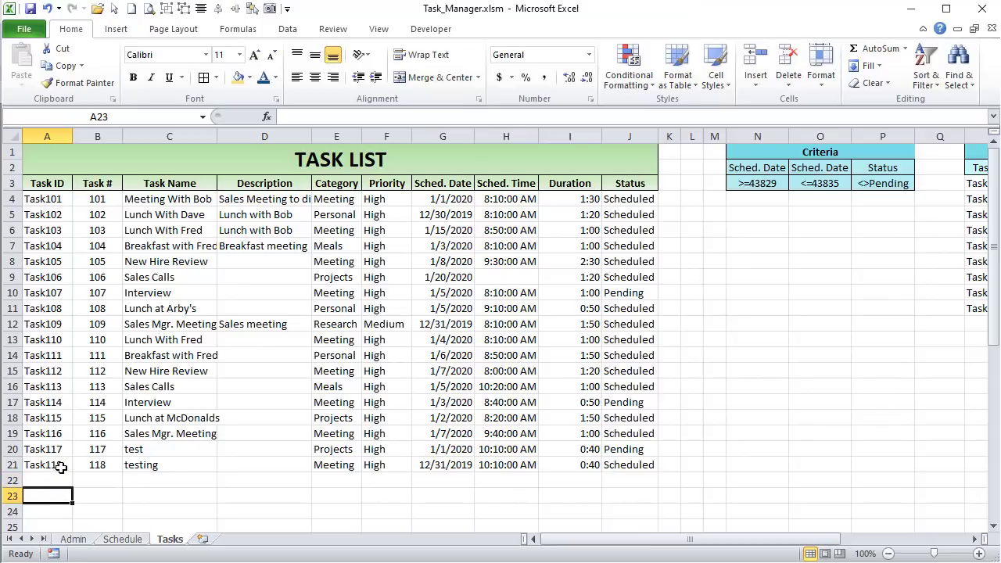
click(61, 467)
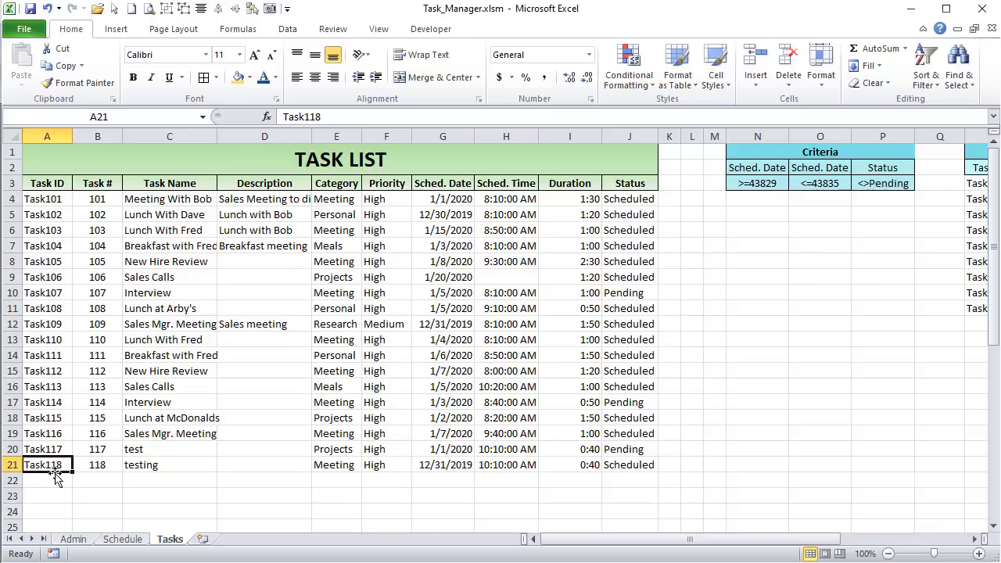
click(123, 538)
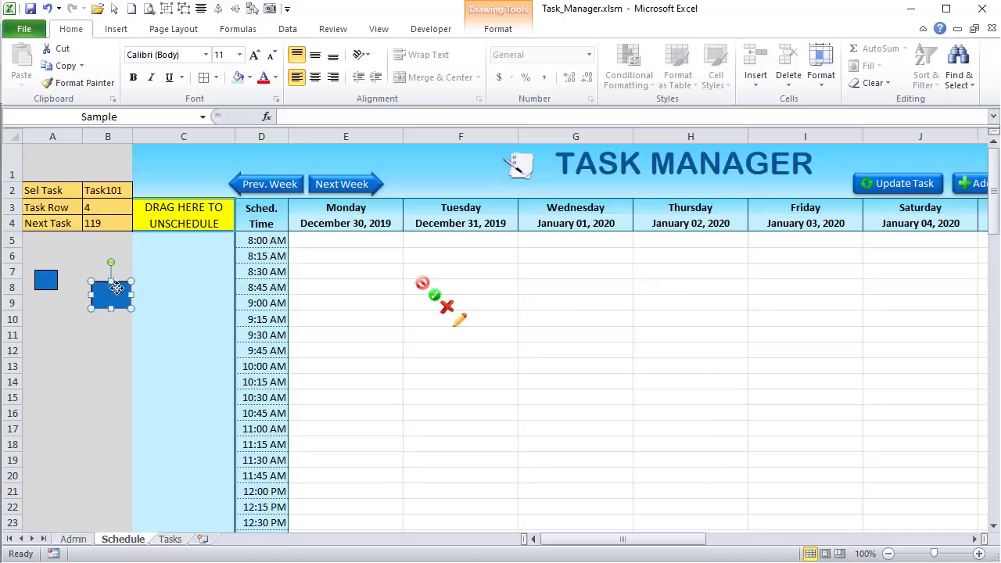
- Resize the duplicated rectangle to span 8:15 AM to 9:15 AM under Wednesday, January 01, and enter Task101's task name as its text
drag(113, 288, 632, 325)
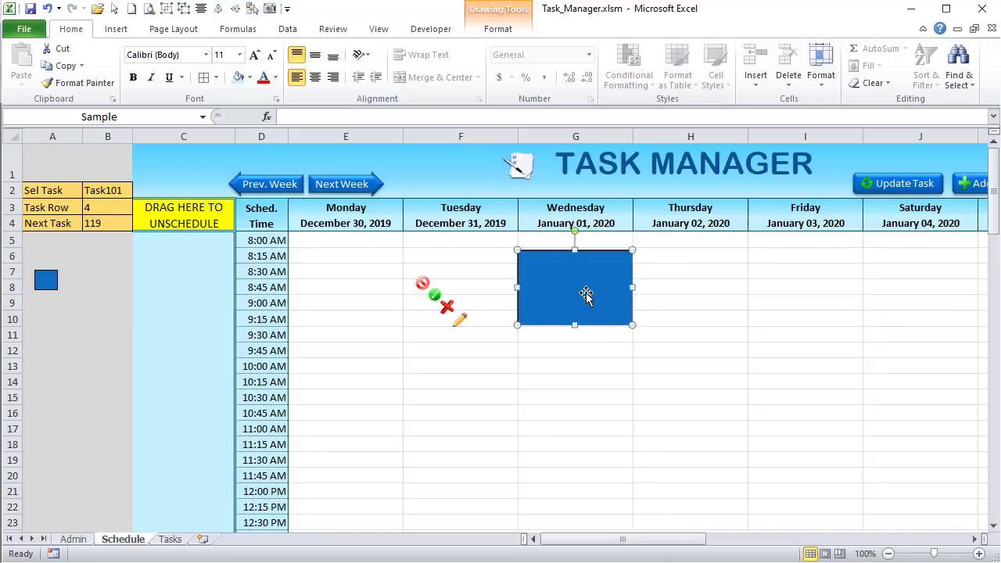
text(Meeting with Bob)
key(Return)
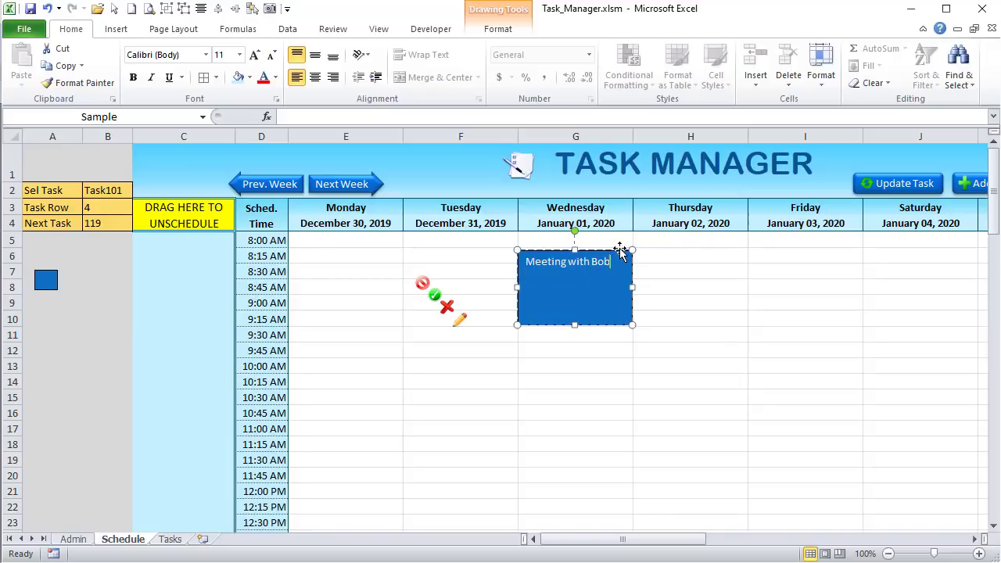
click(704, 300)
- Compare the selected-task cell B2 with the meeting shape under Wednesday
click(602, 279)
click(118, 190)
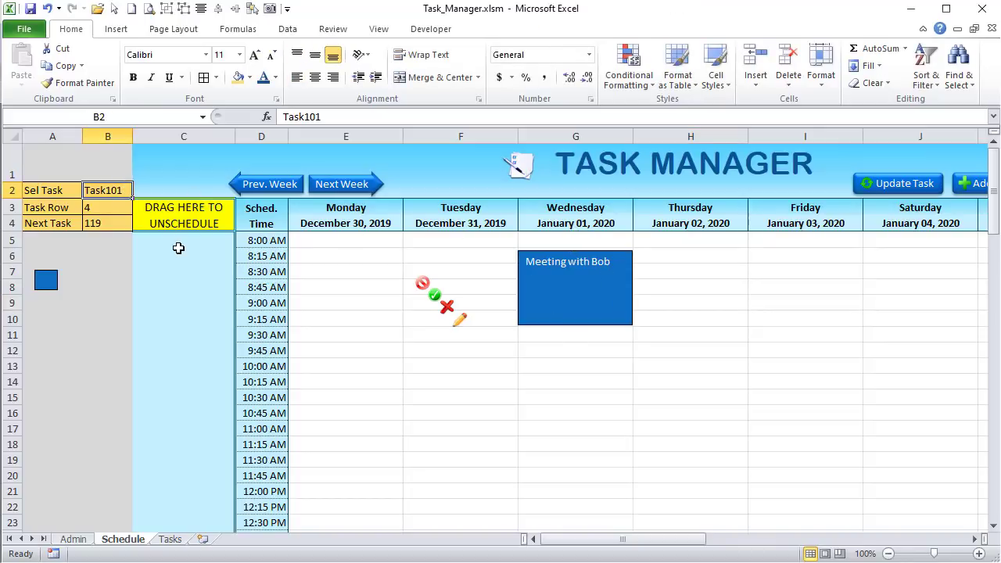
click(536, 267)
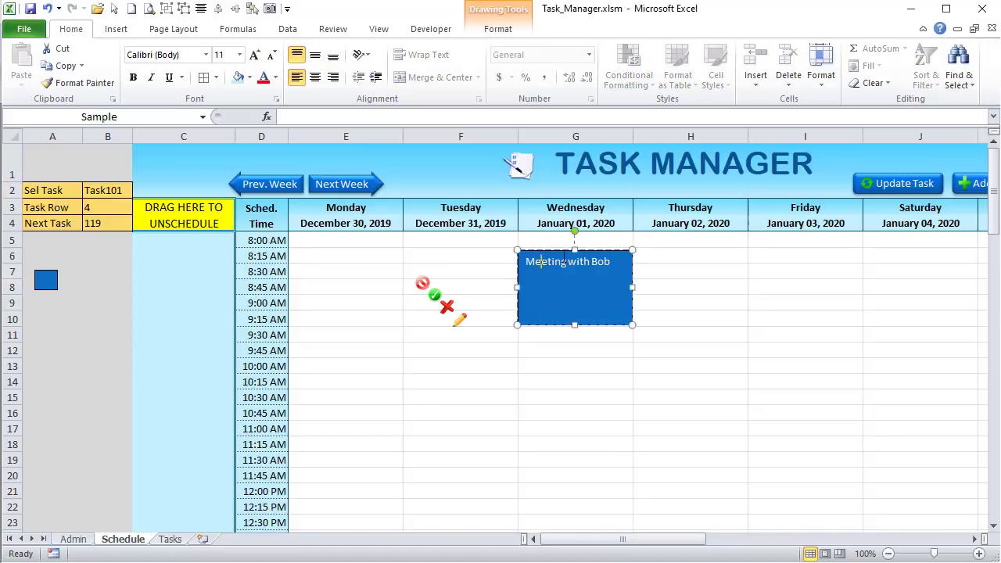
click(578, 362)
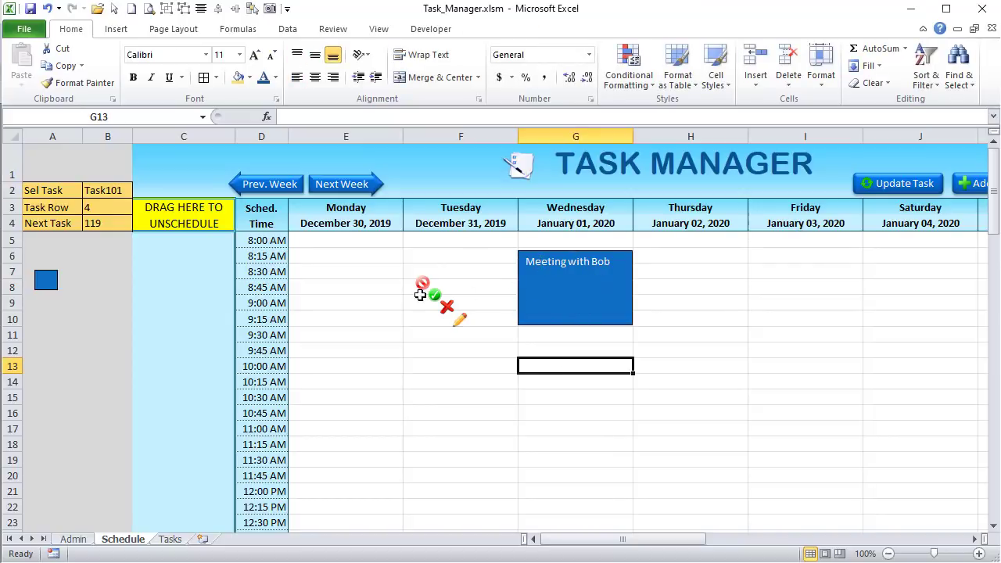
click(510, 272)
click(541, 281)
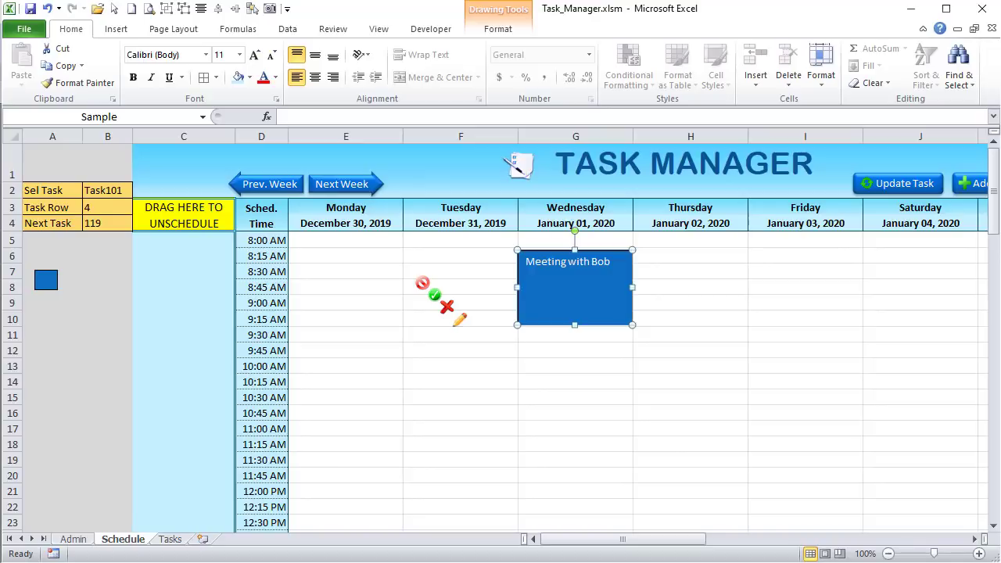
- Open the TaskFrm userform in the Visual Basic editor and show its properties
key(alt+F11)
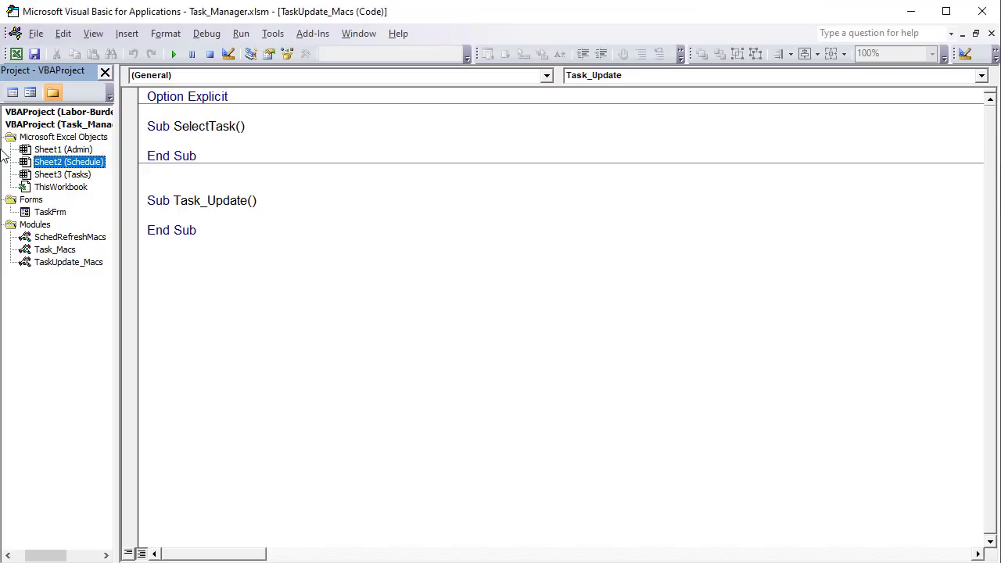
double_click(40, 213)
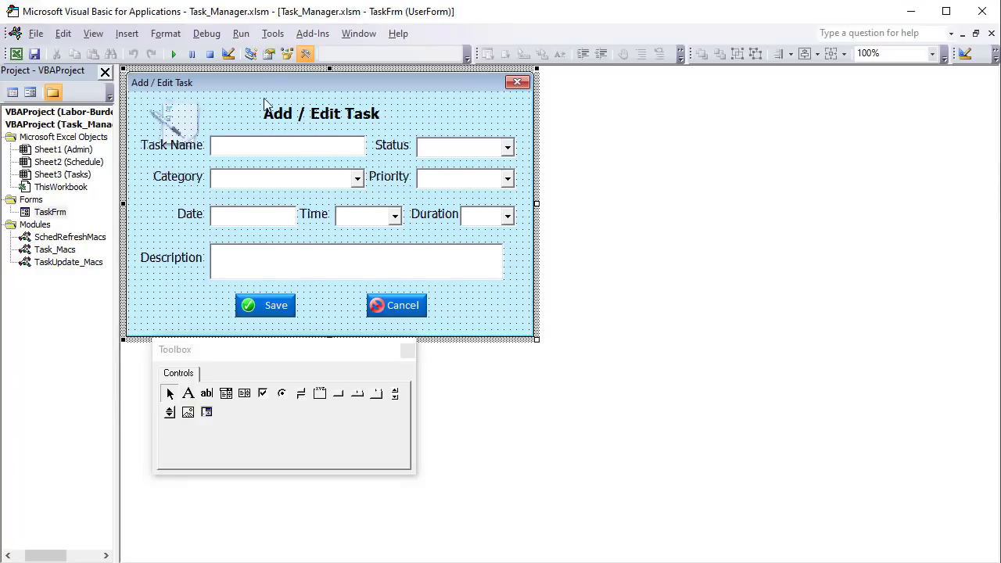
click(269, 53)
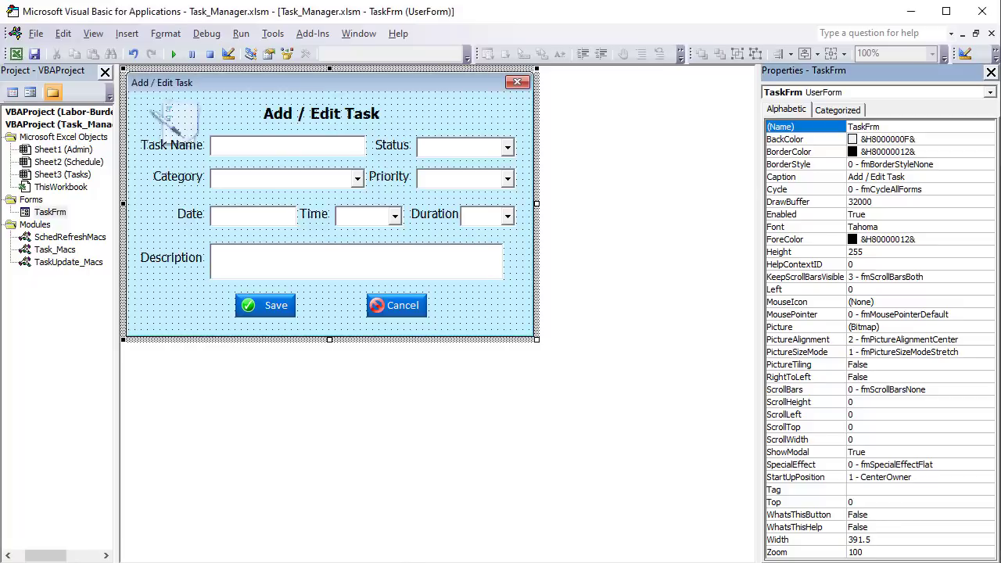
- Examine the Task Row formula in Schedule B3 and Task101's data in Tasks A4:J4 against the fields of TaskFrm
key(alt+F11)
key(alt+F11)
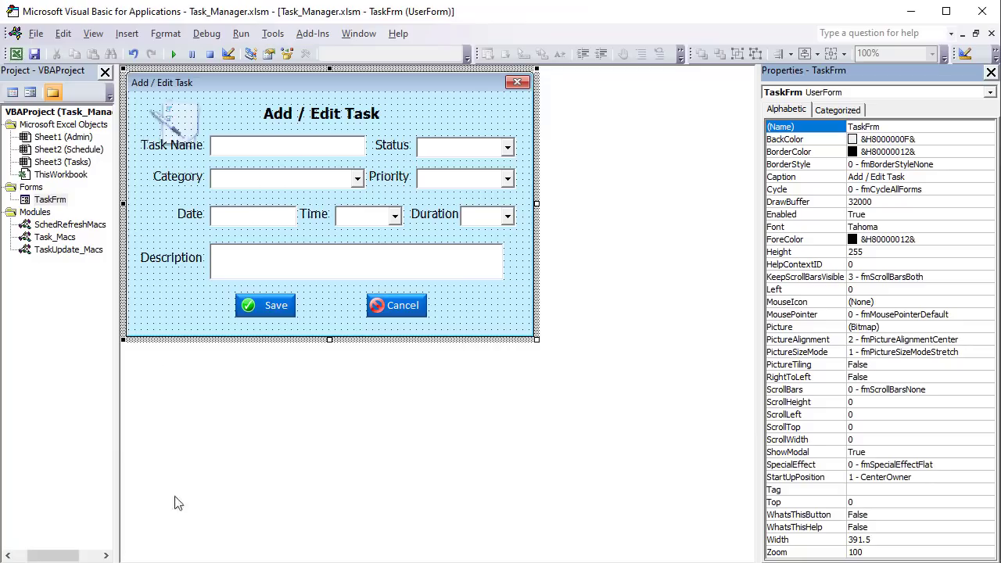
key(alt+F11)
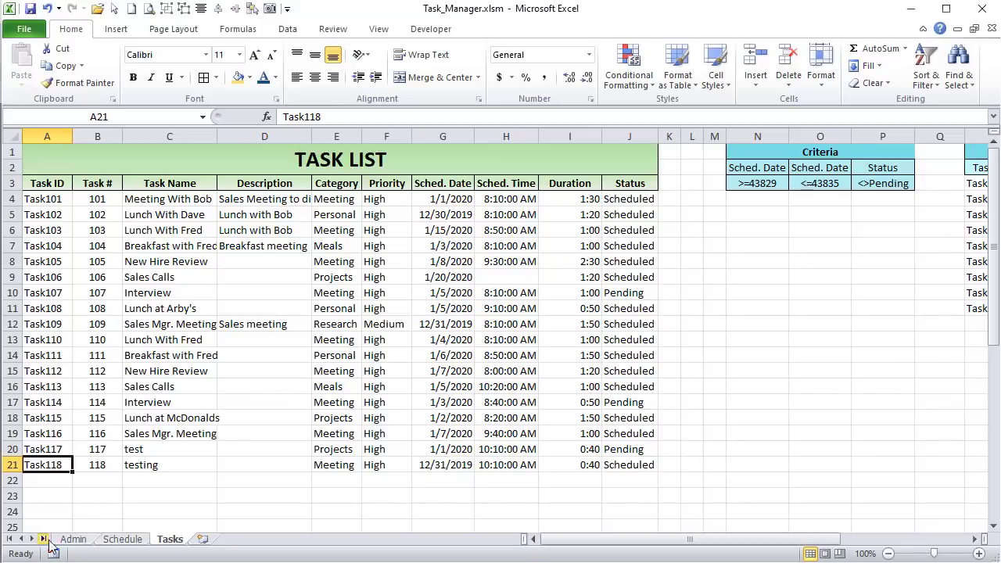
click(75, 539)
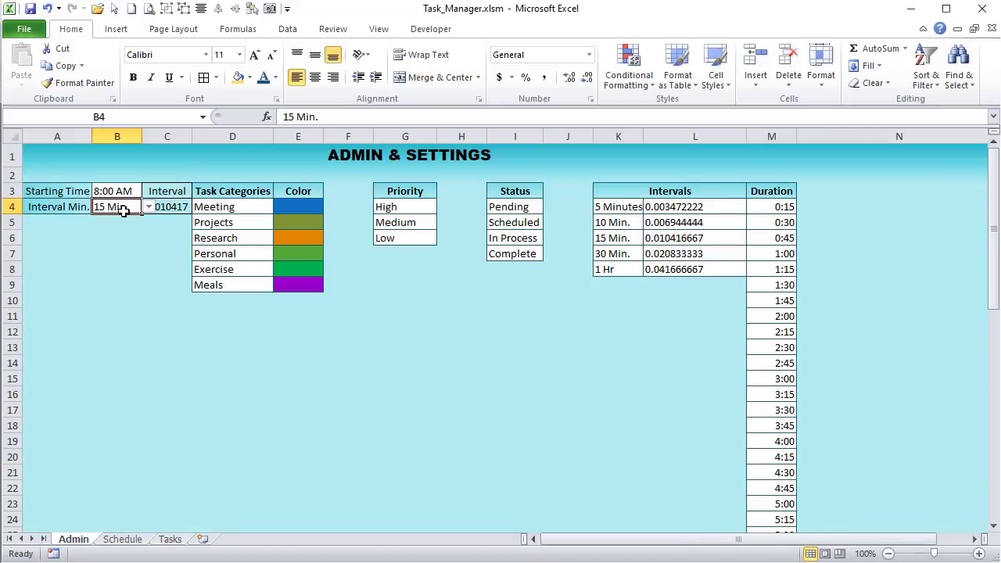
click(139, 539)
click(90, 211)
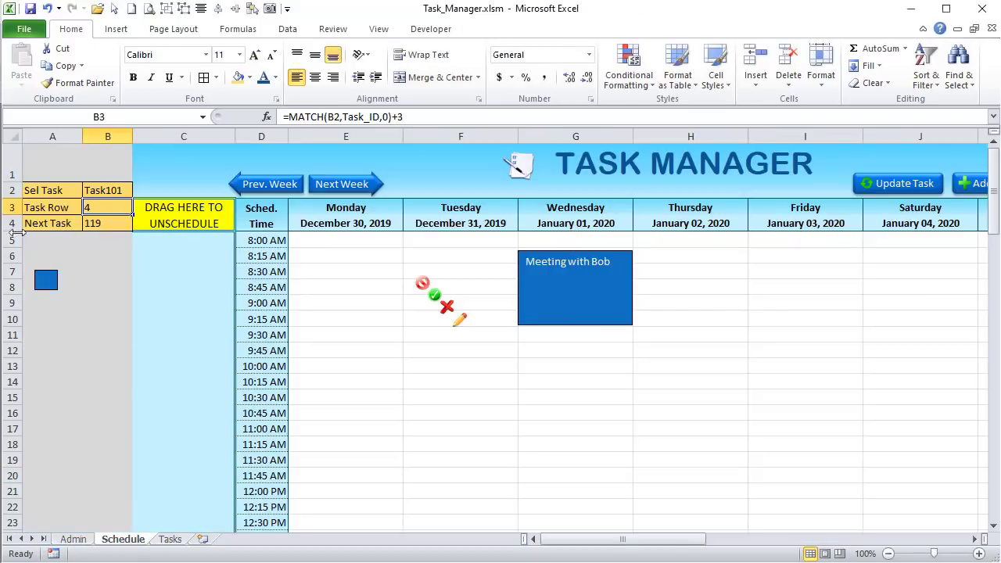
click(170, 539)
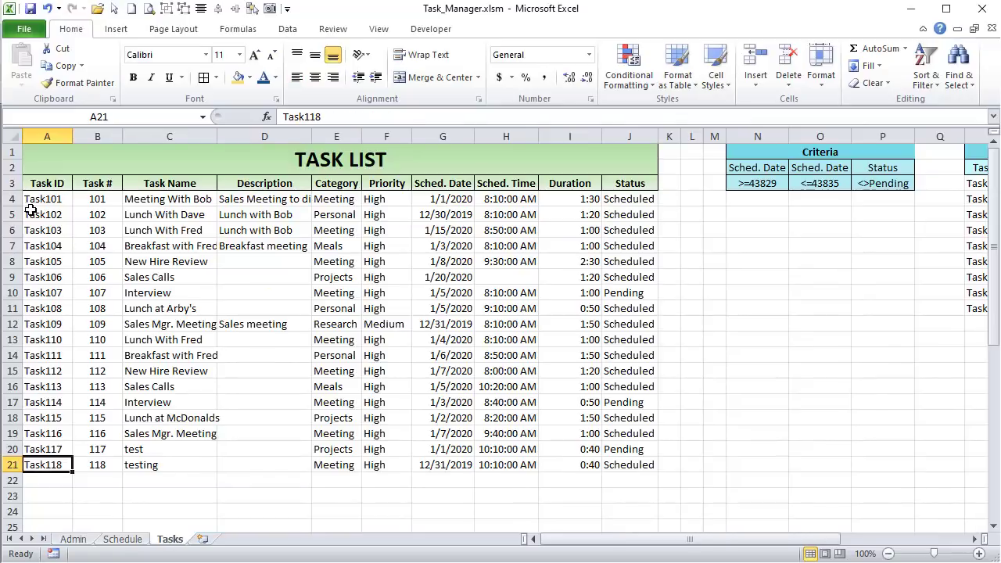
drag(31, 200, 639, 202)
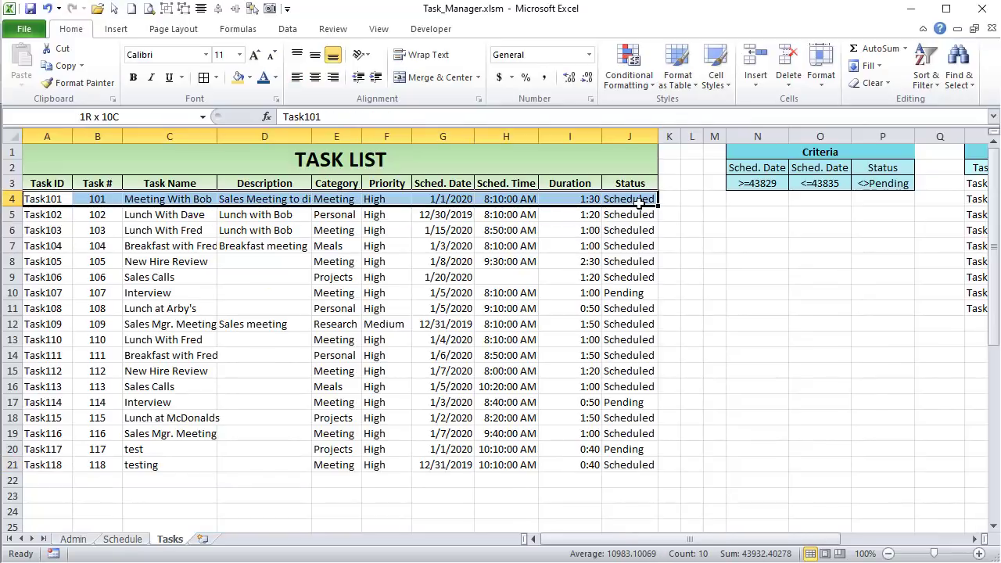
key(alt+F11)
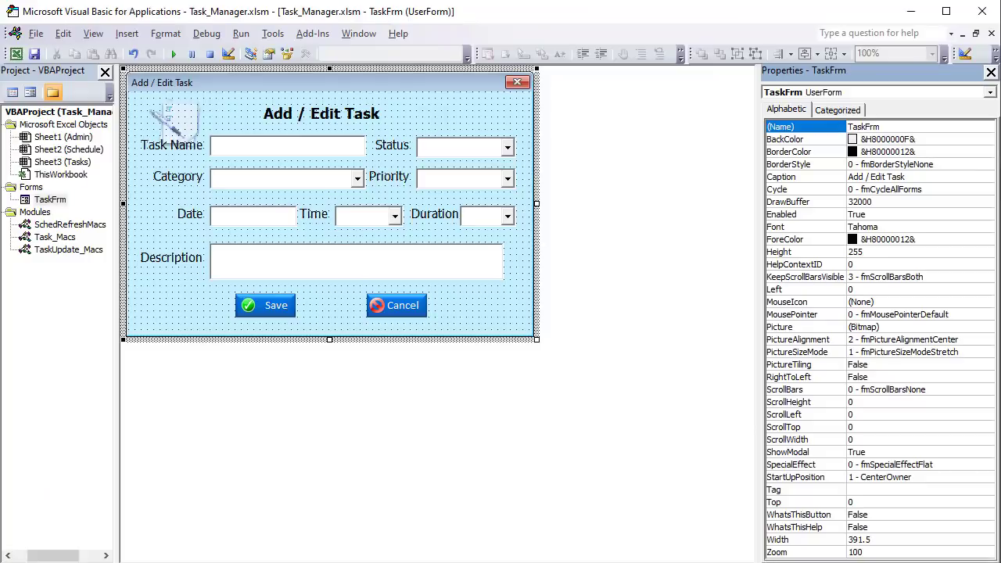
key(alt+F11)
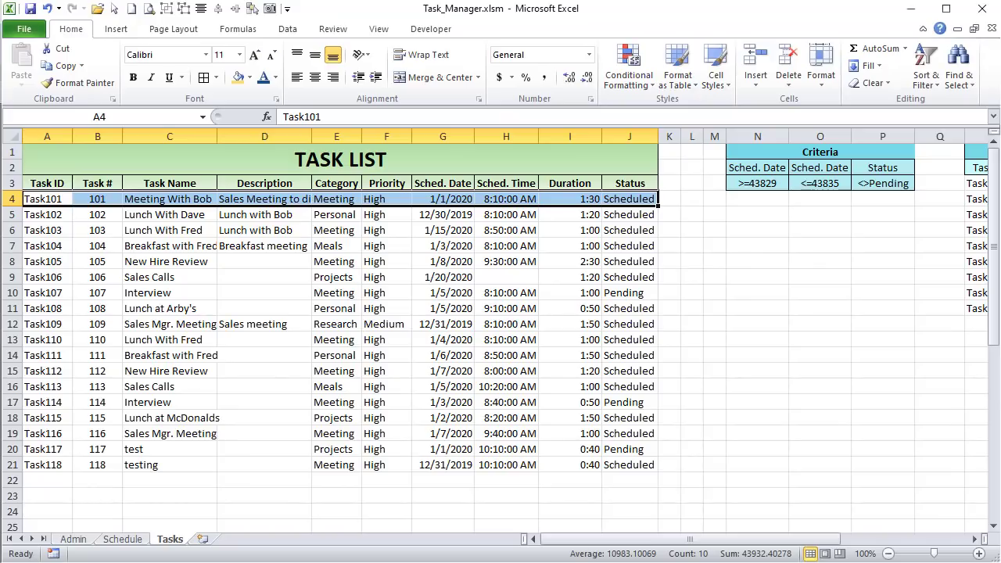
- Move the pencil and red X icons on the Schedule sheet beside the upper right edge of the Wednesday meeting shape, pencil above
click(121, 539)
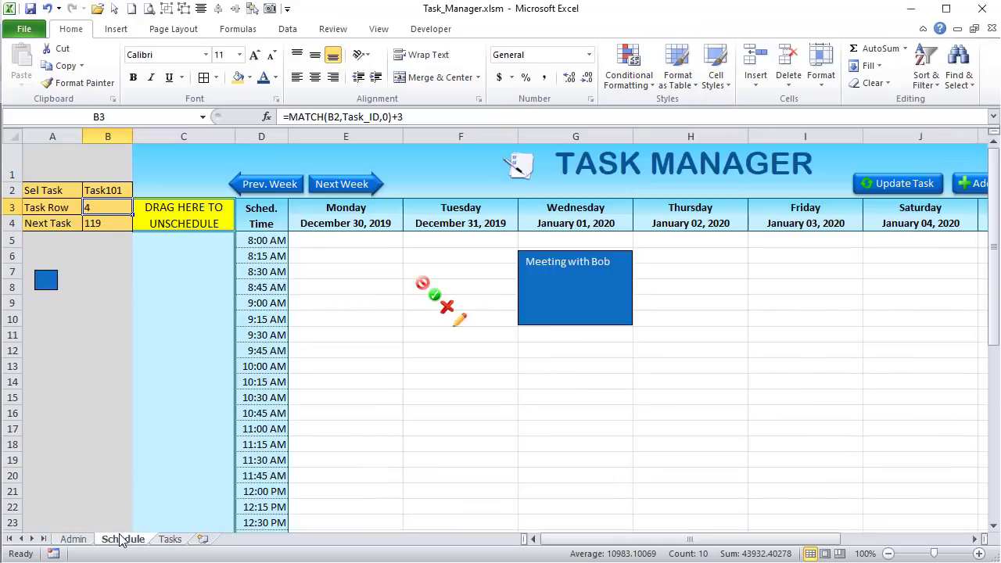
click(545, 297)
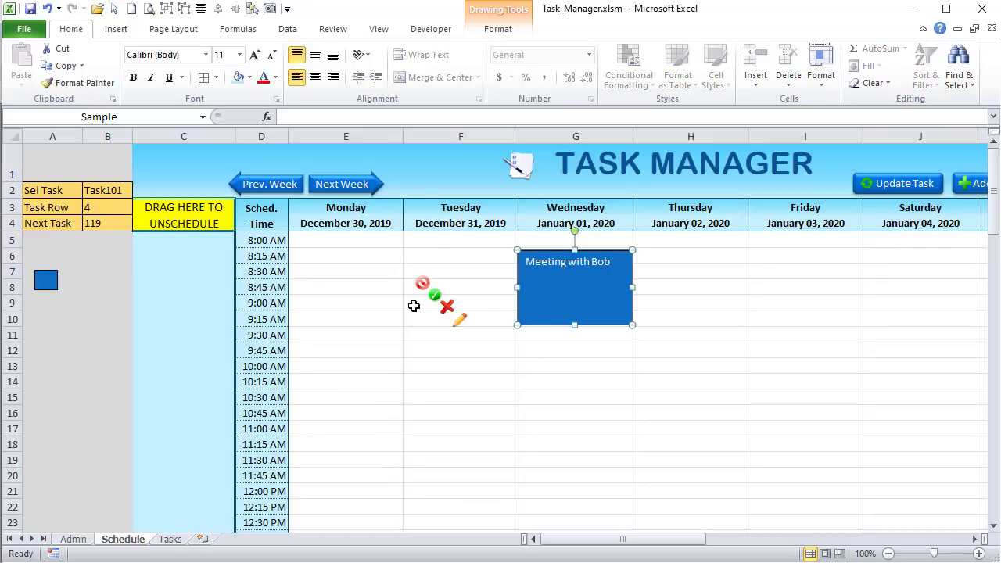
click(662, 256)
click(594, 268)
mouse_move(458, 322)
mouse_down()
mouse_move(602, 283)
mouse_move(643, 258)
mouse_up()
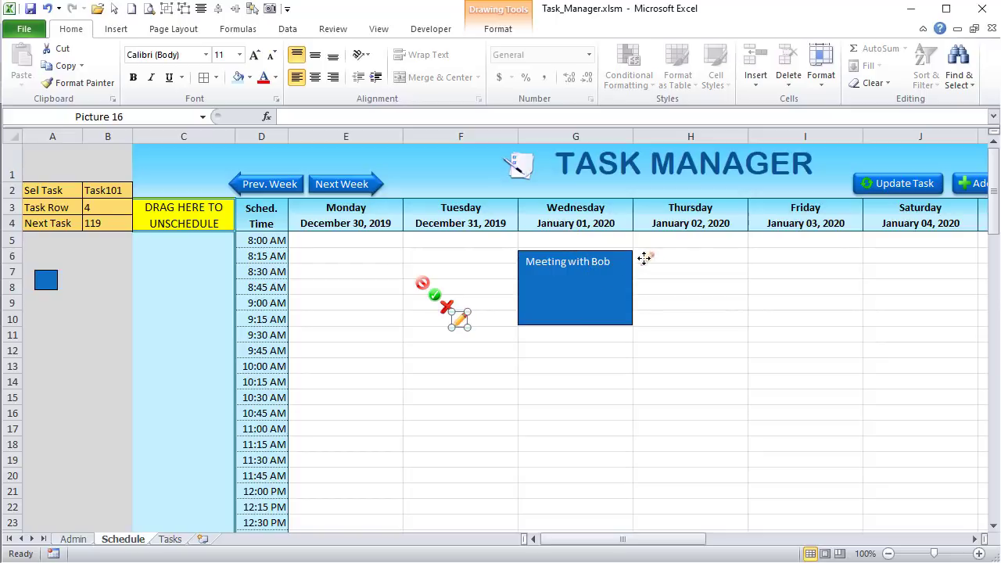
click(447, 306)
mouse_move(446, 306)
mouse_down()
mouse_move(660, 278)
mouse_move(642, 275)
mouse_up()
click(654, 352)
click(562, 293)
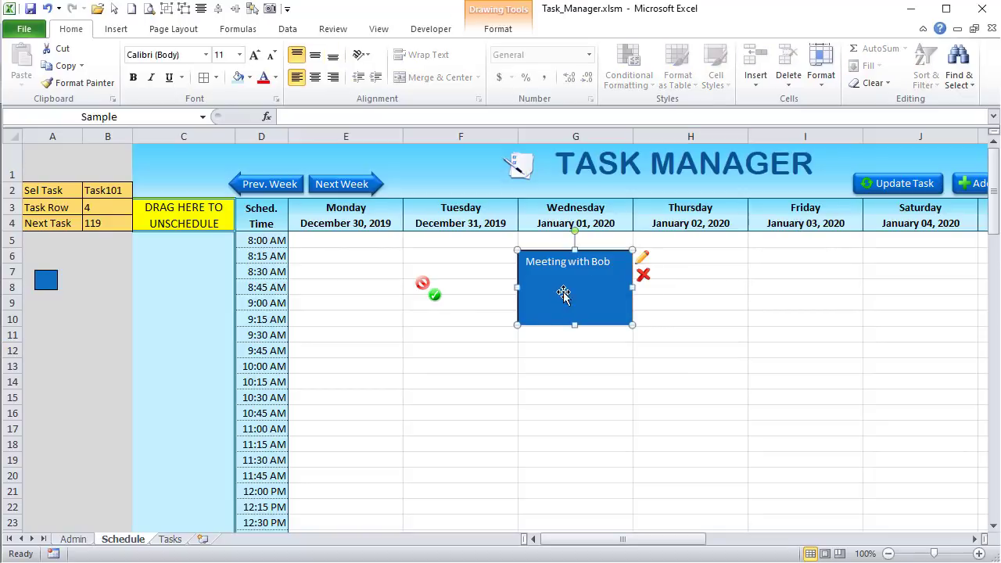
click(645, 259)
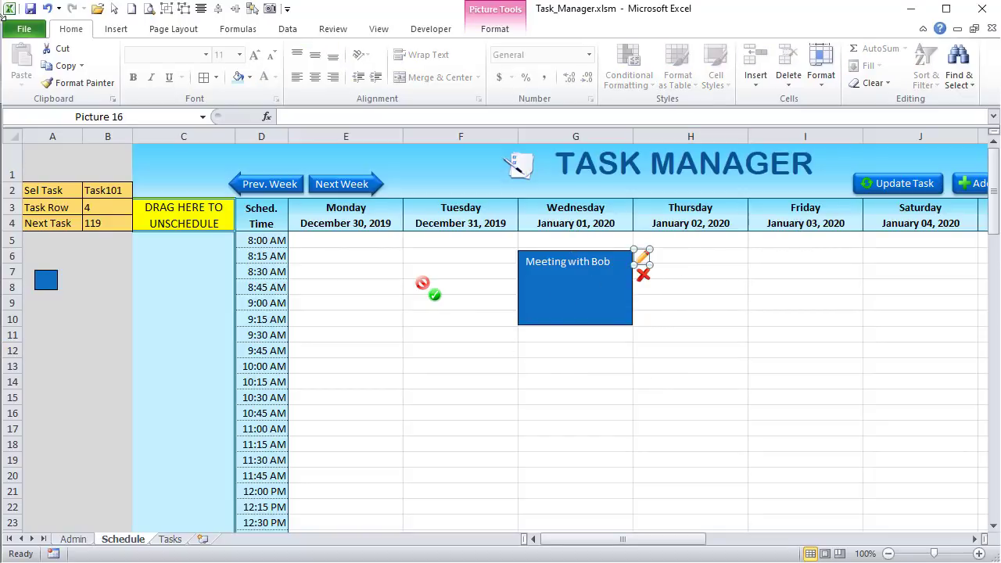
- Duplicate the small Sample rectangle and place the copy in the Thursday column beside the pencil and red X icons
click(45, 280)
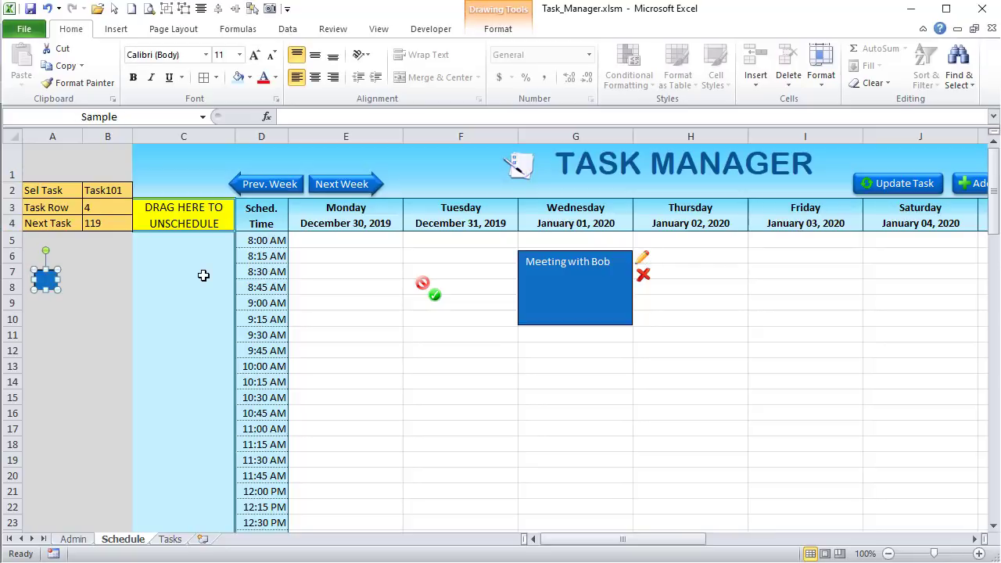
key(ctrl+d)
drag(45, 291, 726, 289)
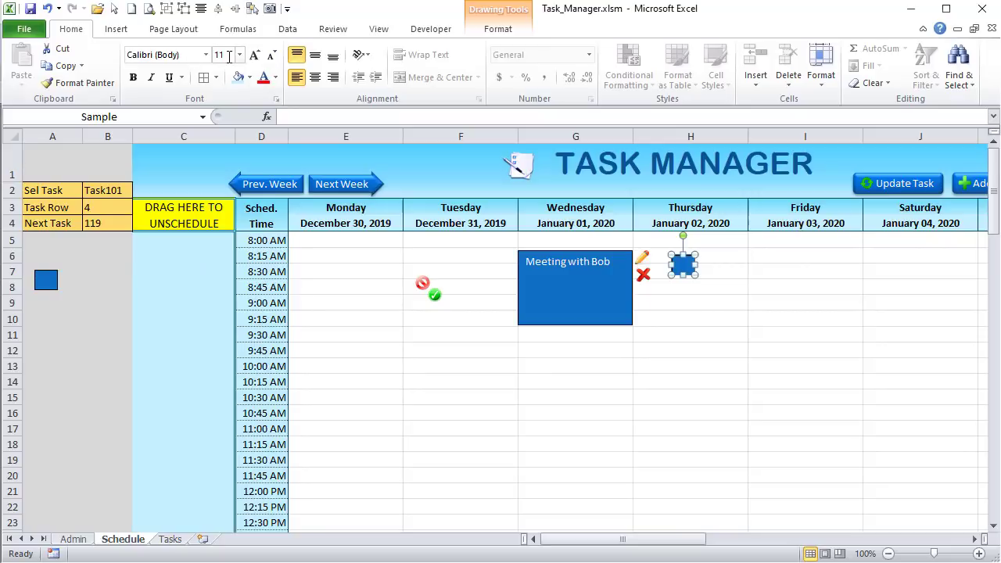
- Apply the light blue gradient theme style to the rectangle copy and move it over the pencil icon
click(495, 32)
click(336, 86)
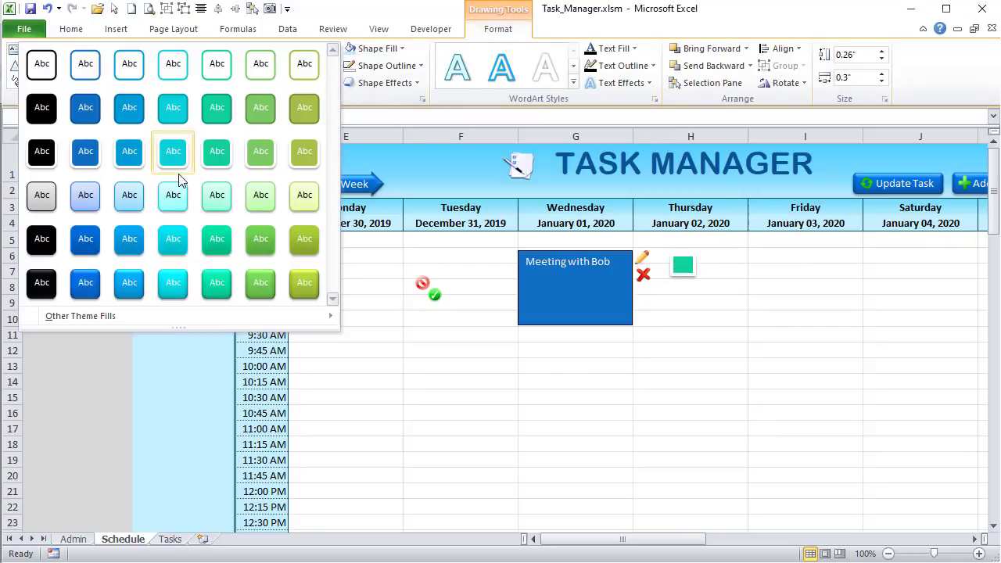
click(129, 194)
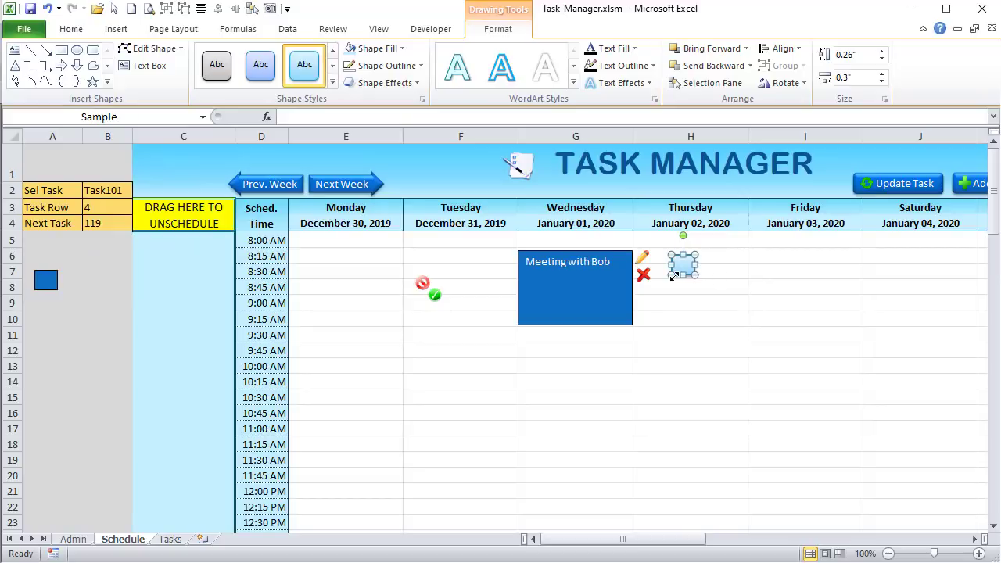
drag(684, 264, 648, 258)
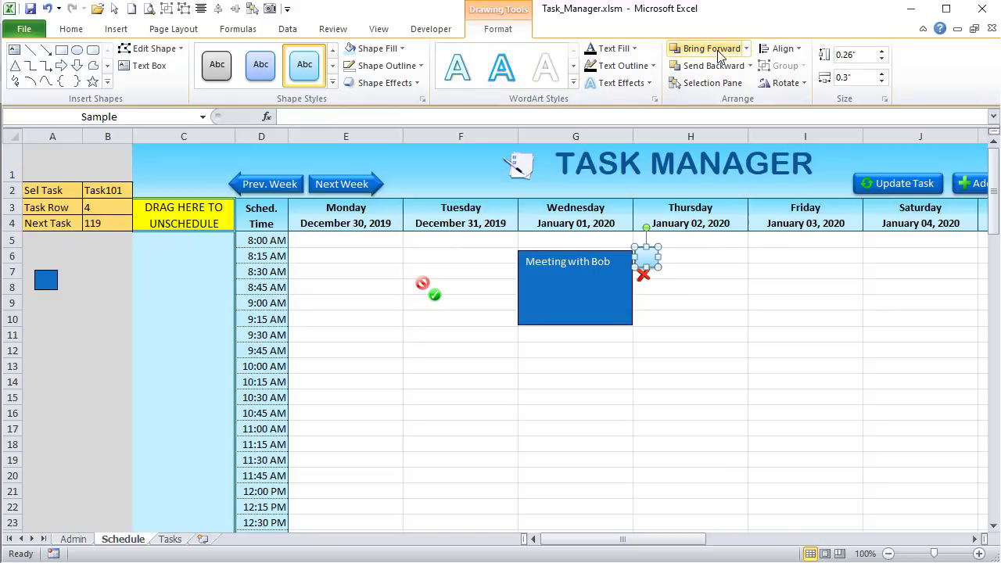
- Send the light blue rectangle copy behind the pencil icon and set its width and height to 0.25"
click(748, 66)
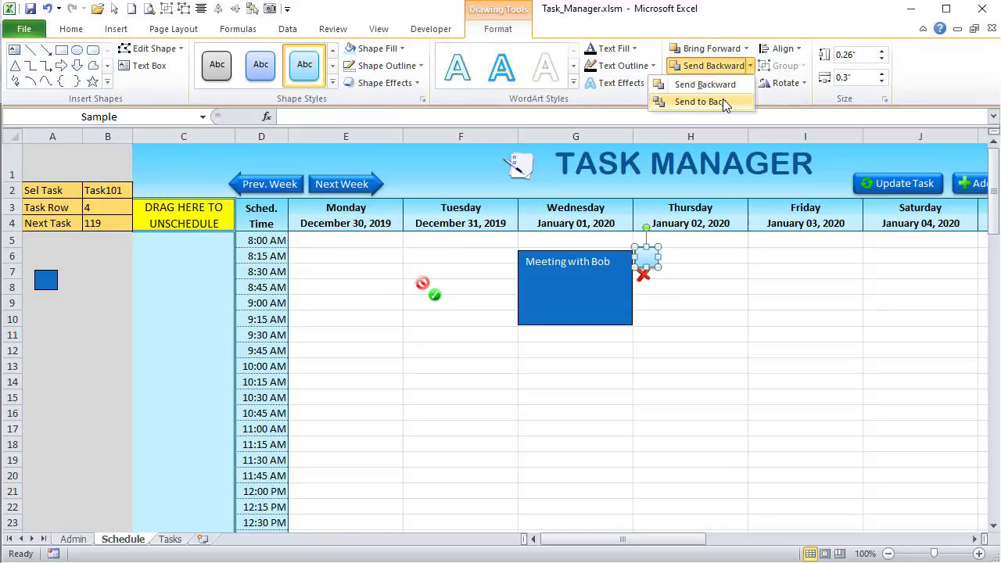
click(722, 99)
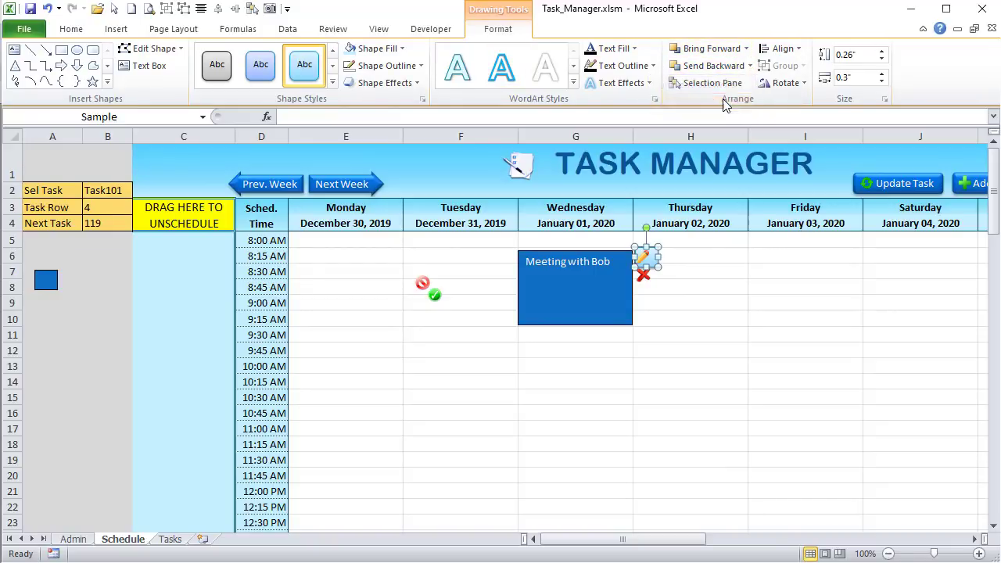
click(860, 78)
click(846, 54)
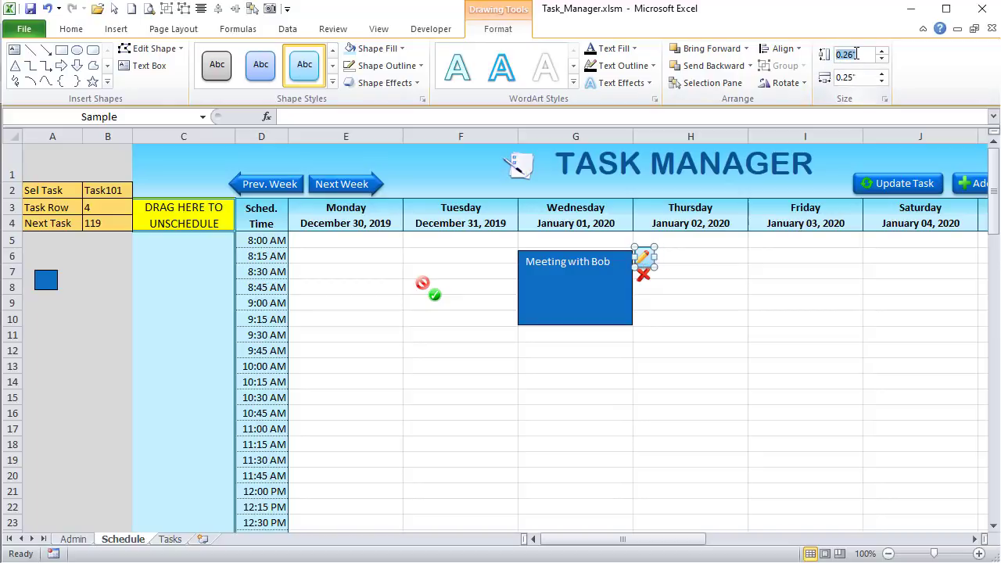
text(0.25)
key(Return)
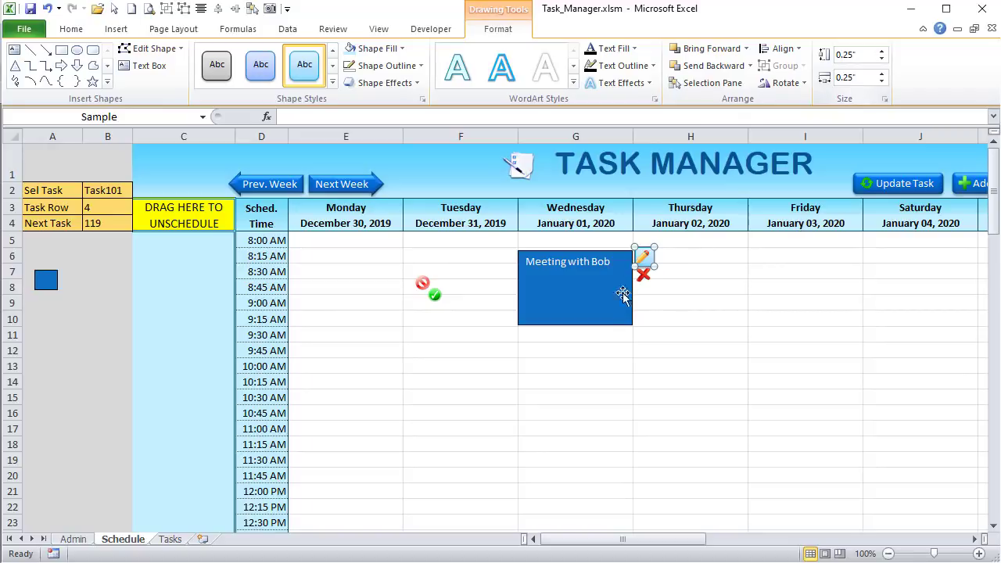
- Group the pencil icon with its light blue square background and name the group EditBtn
click(645, 253)
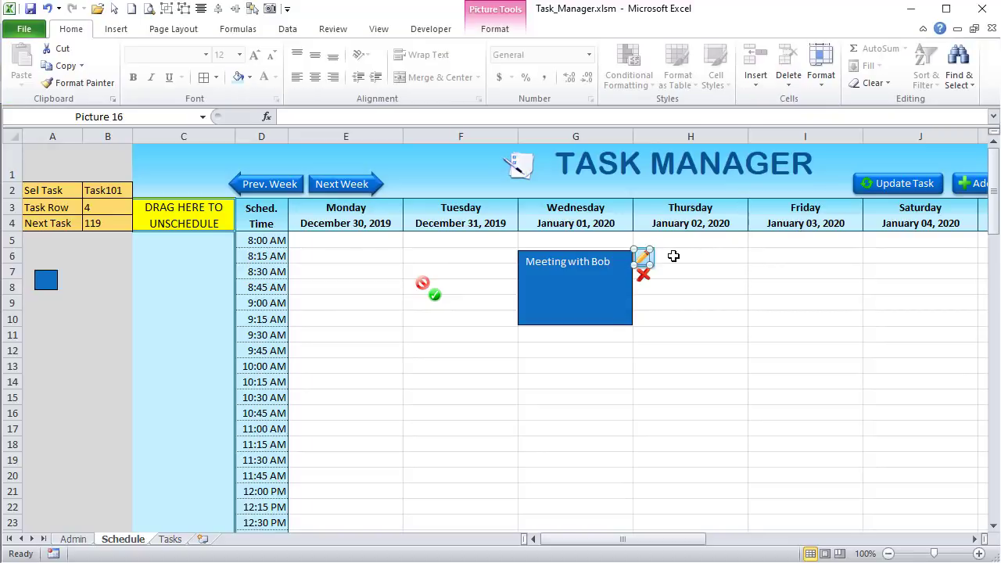
shift+click(644, 259)
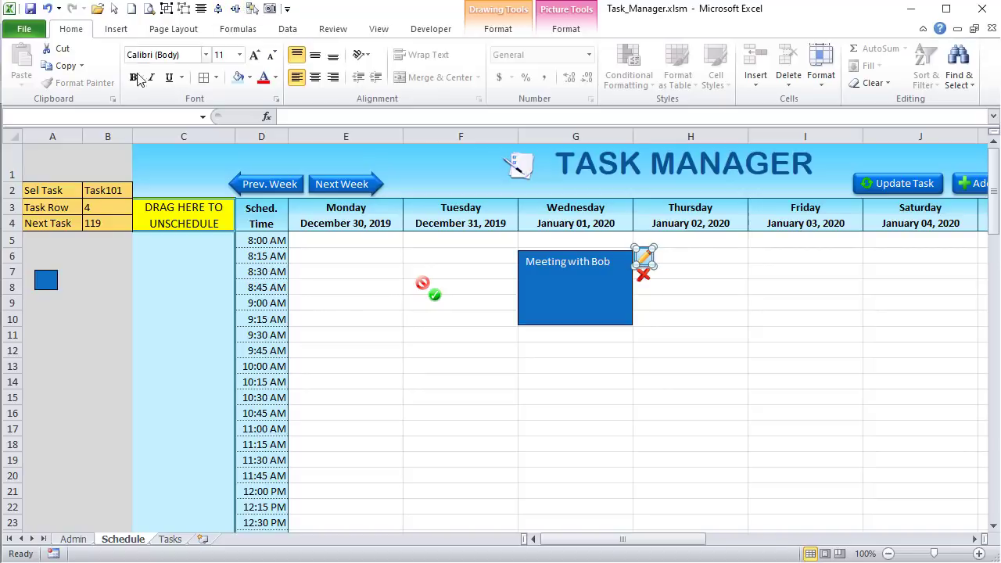
click(165, 8)
click(140, 113)
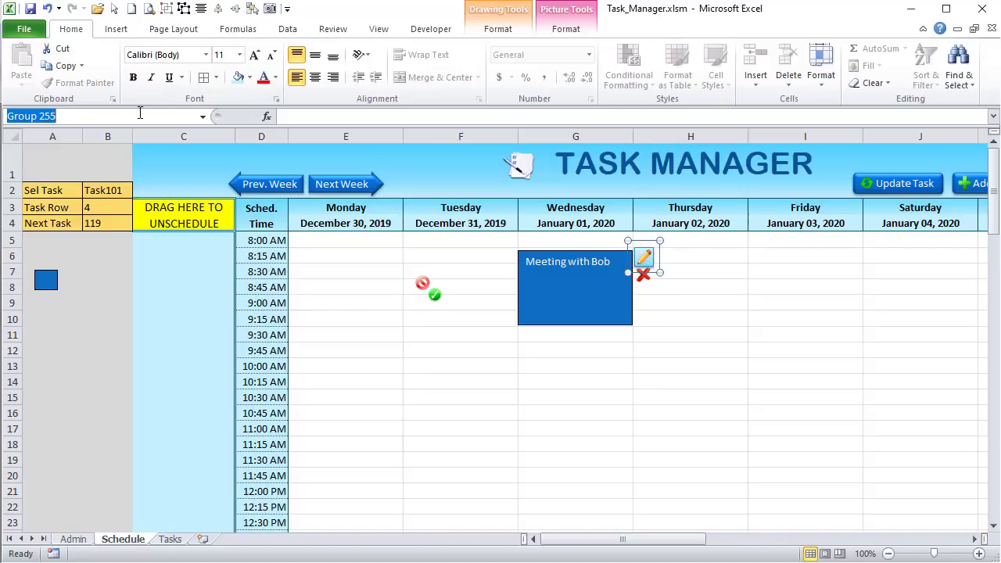
text(Edi)
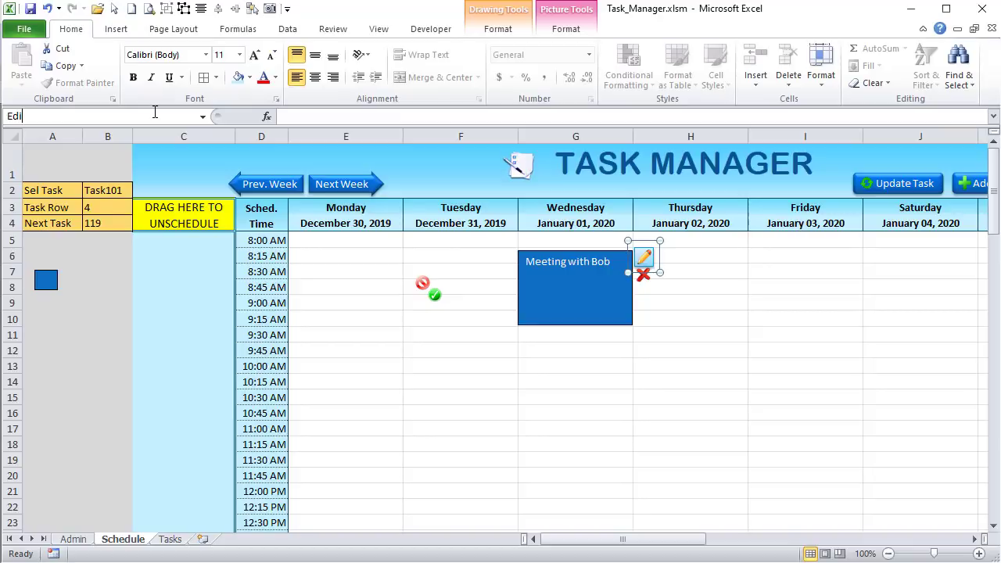
text(tBtn)
key(Return)
- Duplicate the light blue square from EditBtn and place the copy in the Thursday column near the red X icon
click(636, 258)
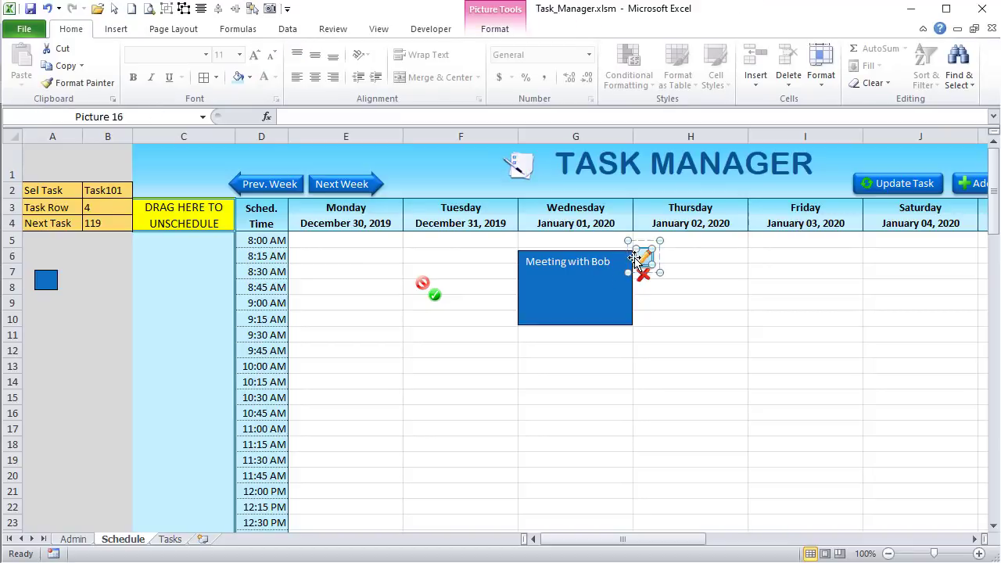
click(635, 259)
key(ctrl+c)
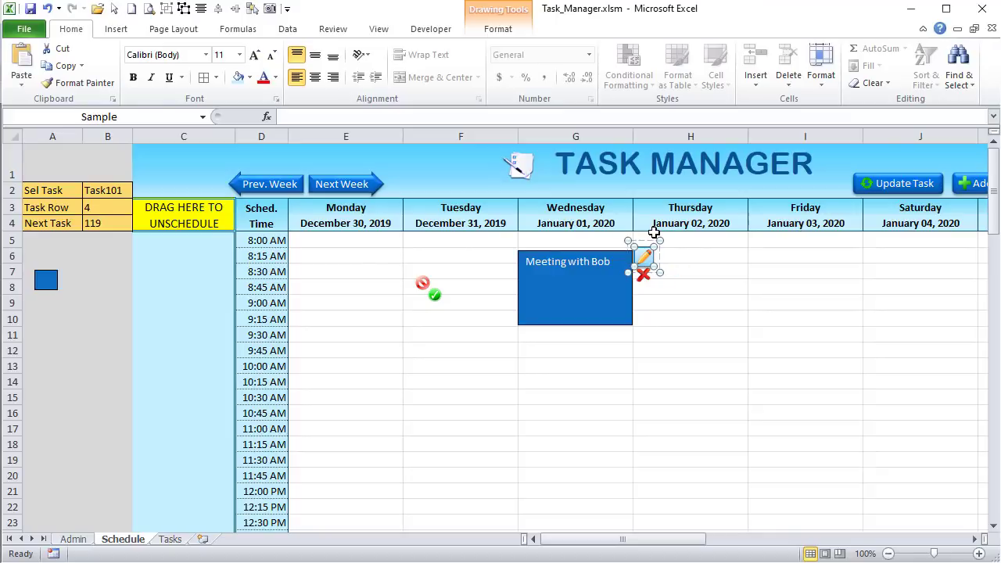
key(ctrl+v)
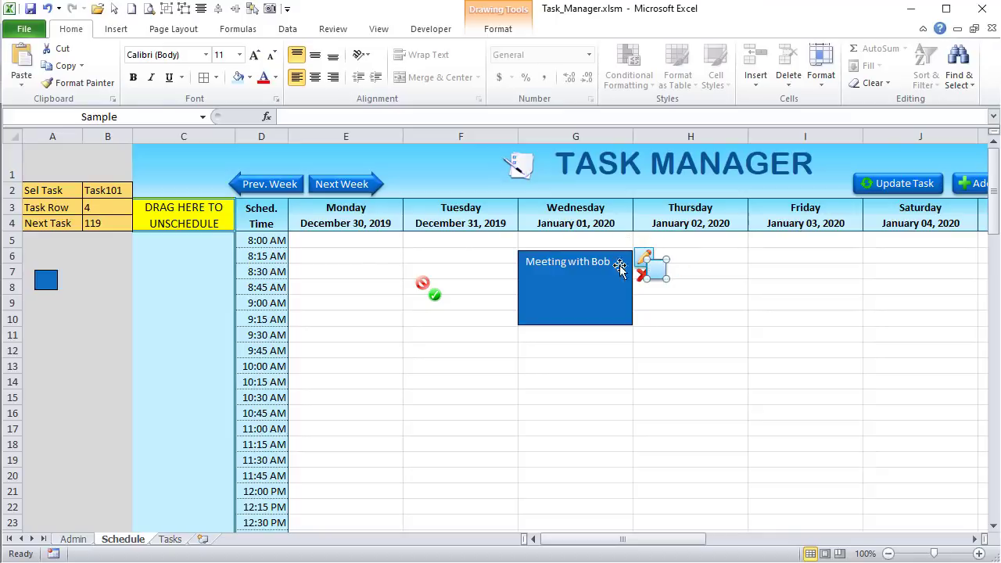
mouse_move(659, 275)
mouse_down()
mouse_move(663, 306)
mouse_move(663, 278)
mouse_move(682, 281)
mouse_up()
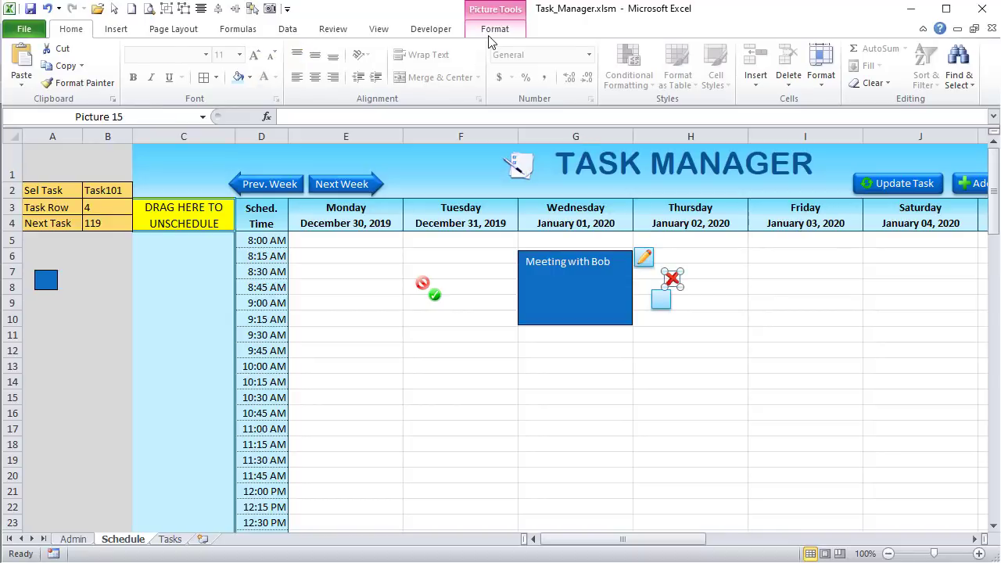
- Bring the red X icon to the front and place it over the light blue square copy
click(493, 30)
click(779, 48)
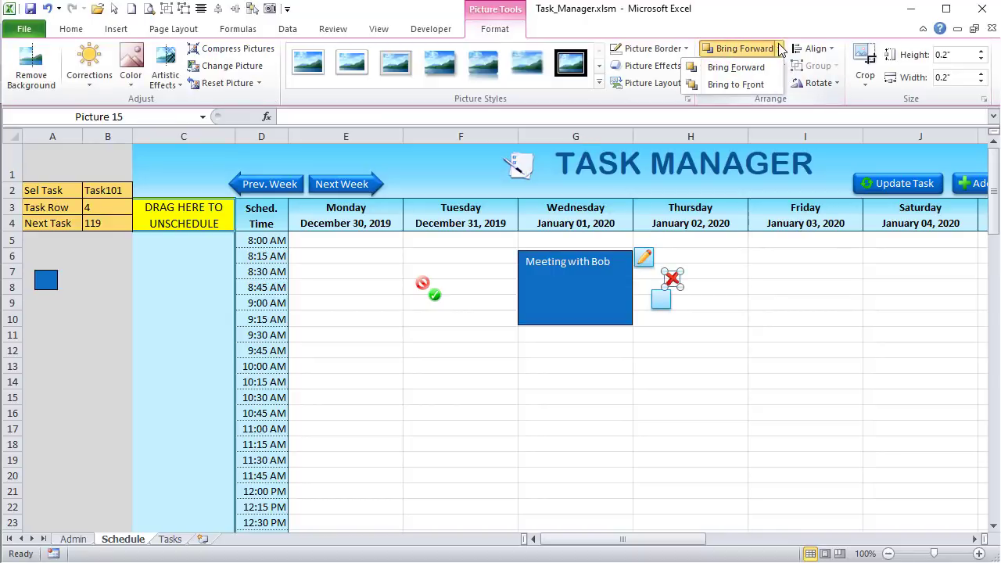
click(735, 84)
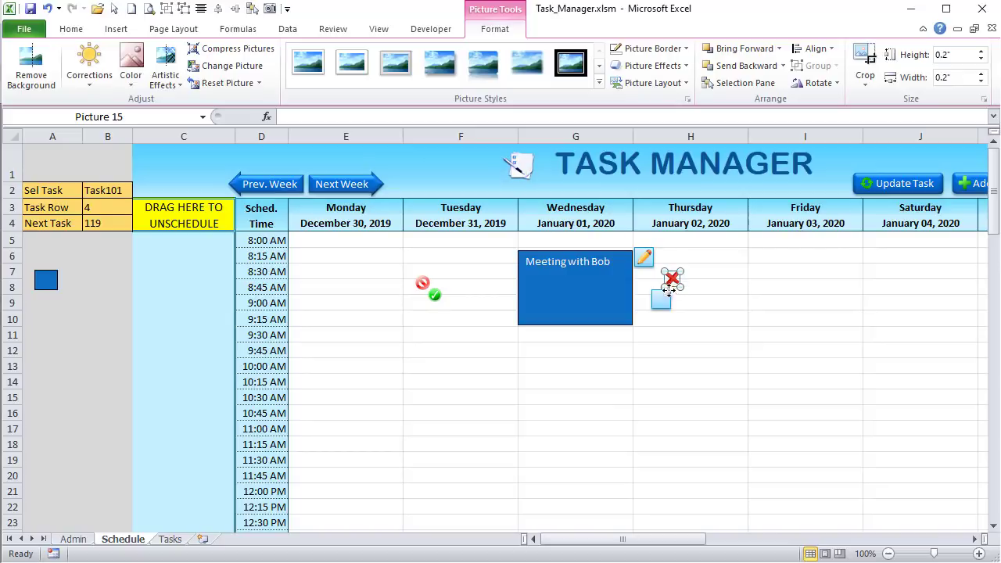
drag(660, 299, 649, 328)
- Group the red X icon with its light blue square background and name the group DeleteBtn
click(114, 9)
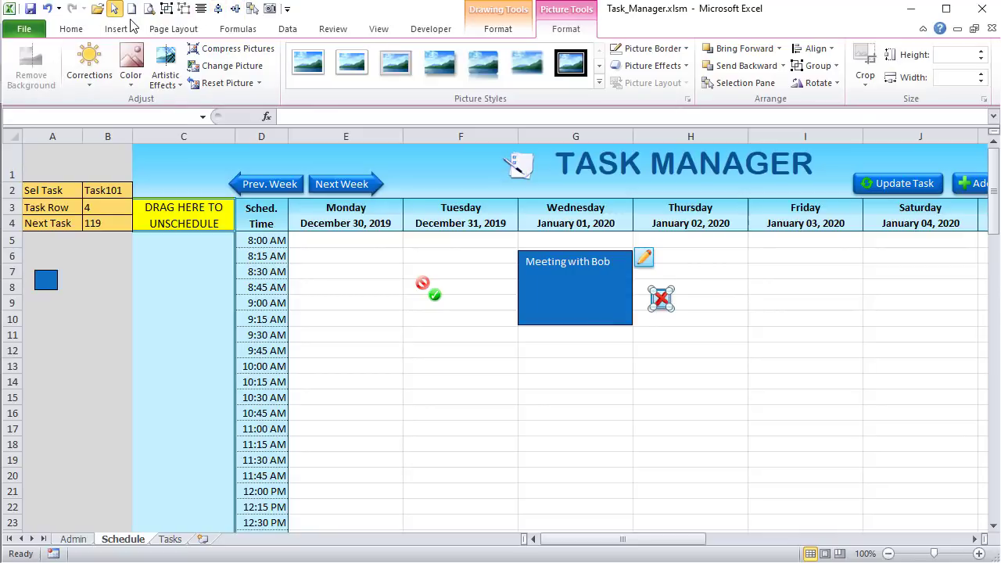
click(167, 9)
click(143, 116)
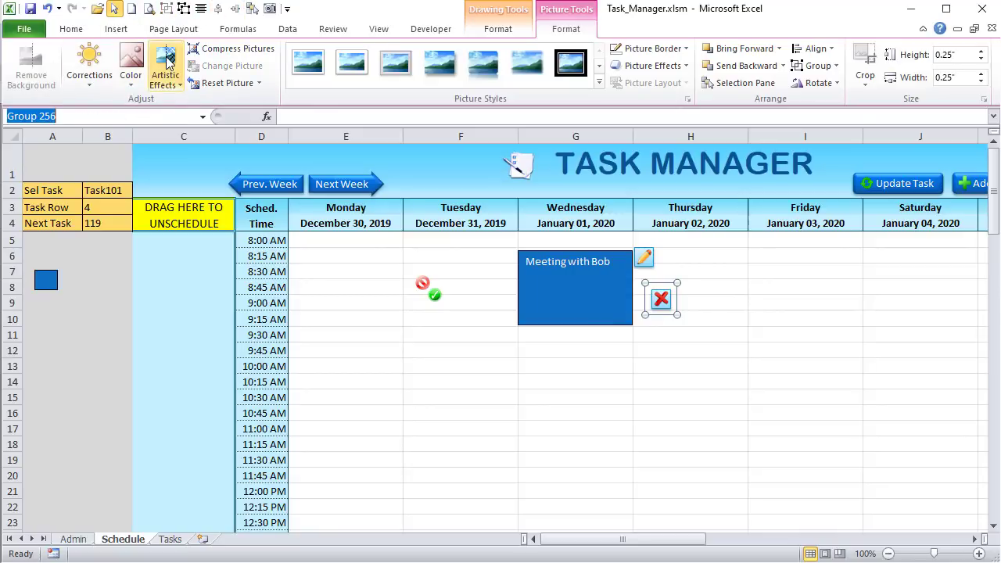
text(DeleteB)
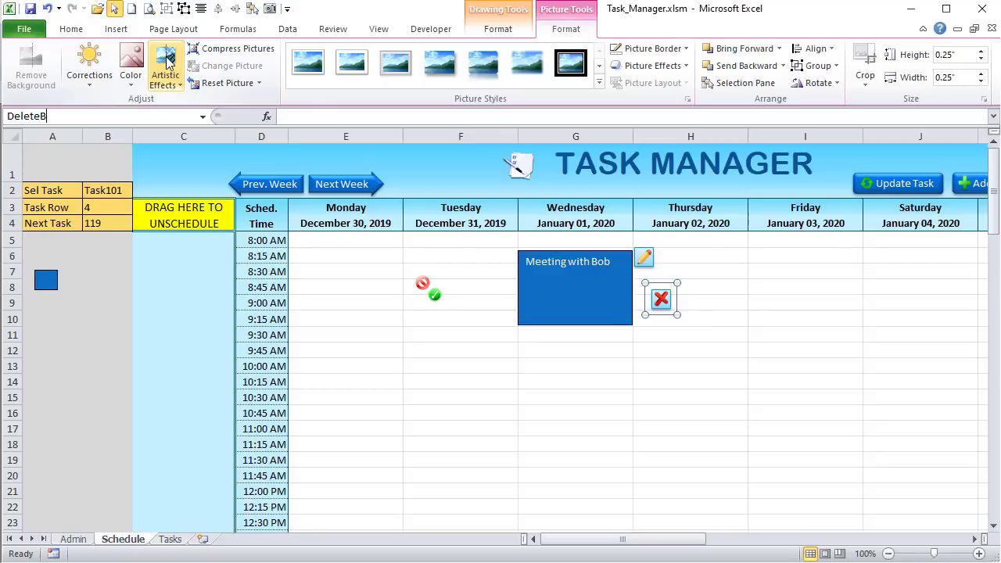
text(tn)
key(Return)
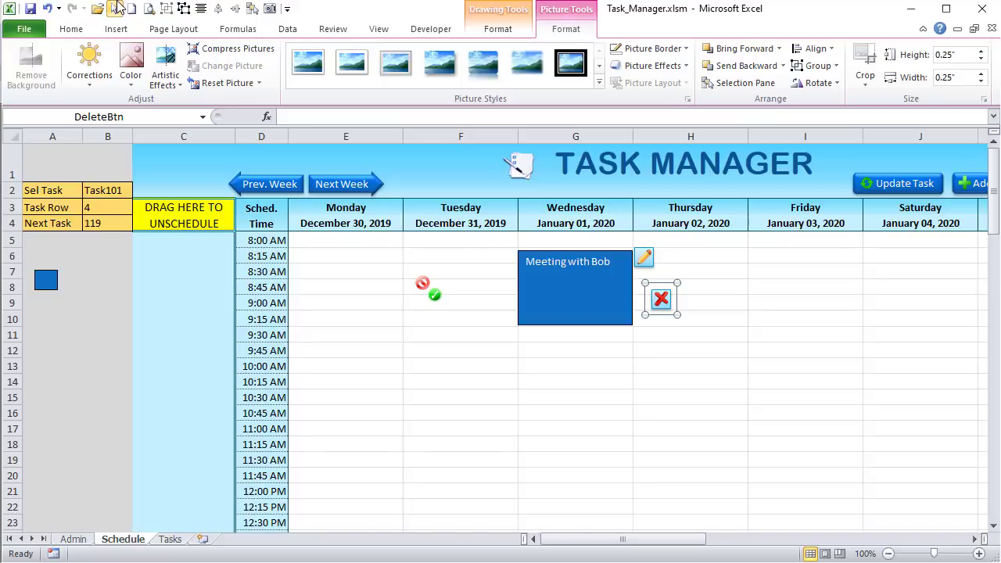
- Move DeleteBtn beside the right edge of the meeting shape, directly below EditBtn
drag(655, 287, 638, 269)
ctrl+click(651, 256)
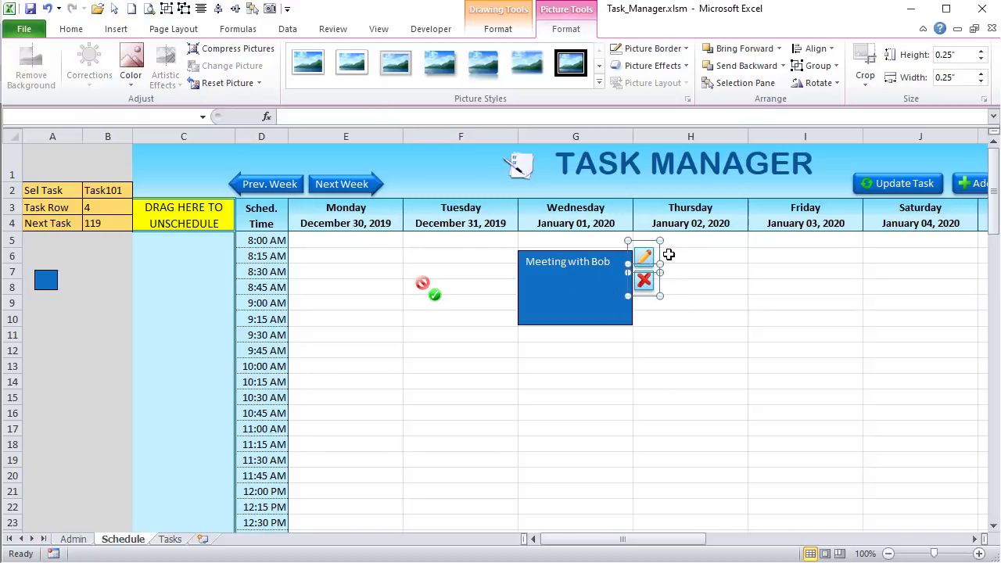
ctrl+scroll(698, 285, up, 7)
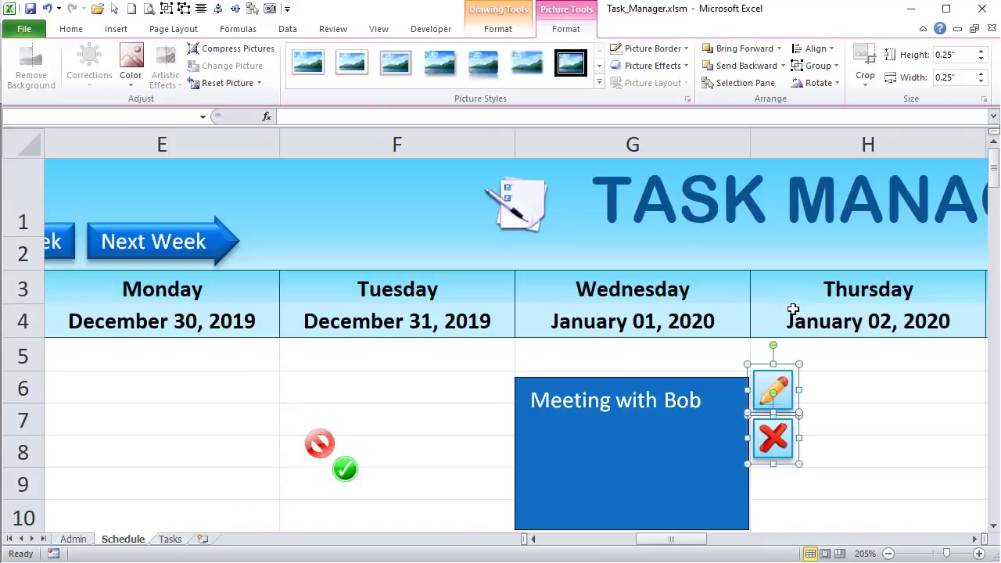
click(833, 360)
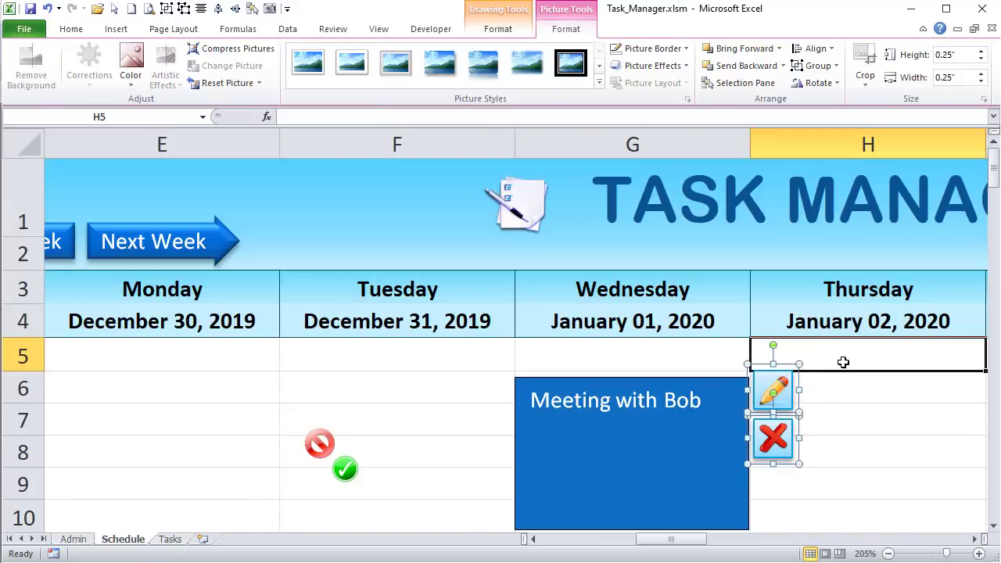
- Reposition EditBtn so that it sits flush on top of DeleteBtn and lines up with its sides
click(791, 381)
drag(791, 381, 788, 390)
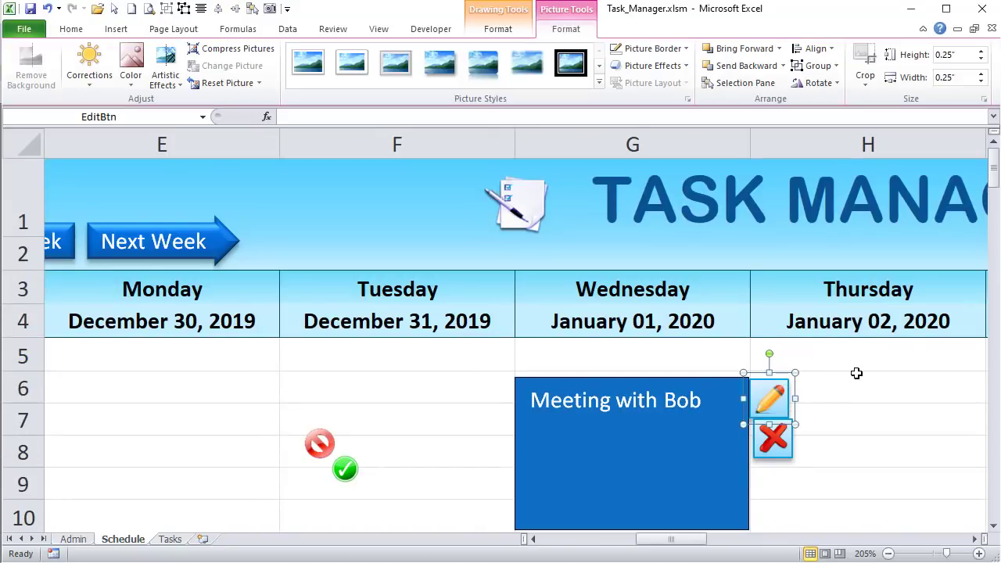
key(Right)
key(Right)
key(Right)
key(Right)
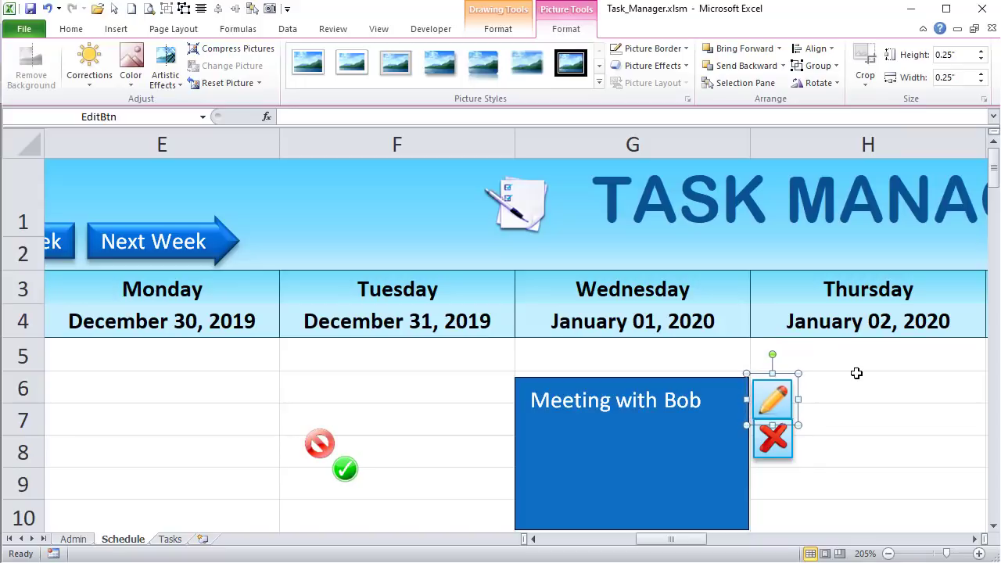
key(Right)
key(Right)
key(Right)
key(Down)
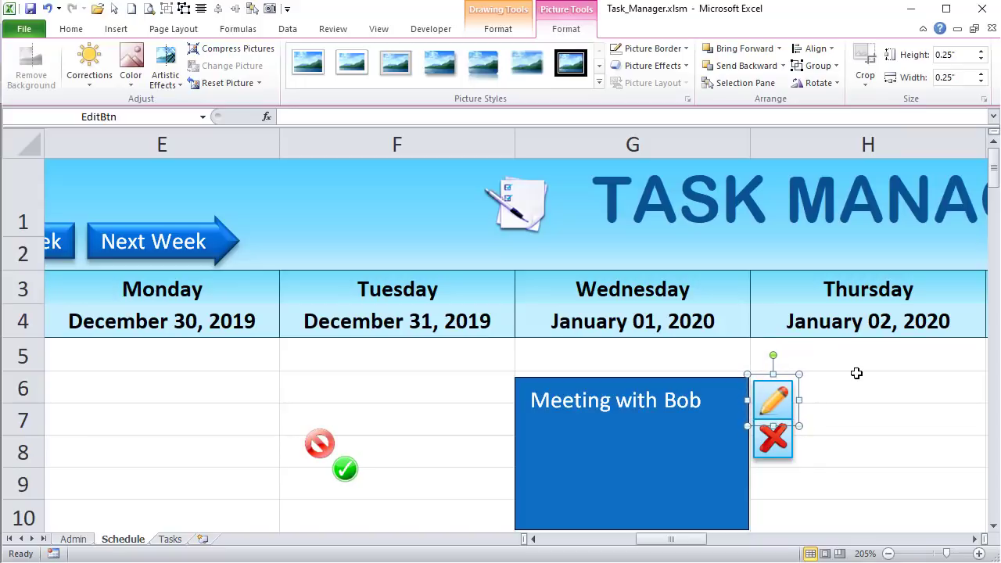
- Group EditBtn and DeleteBtn together and name the group EditGrp
ctrl+click(771, 440)
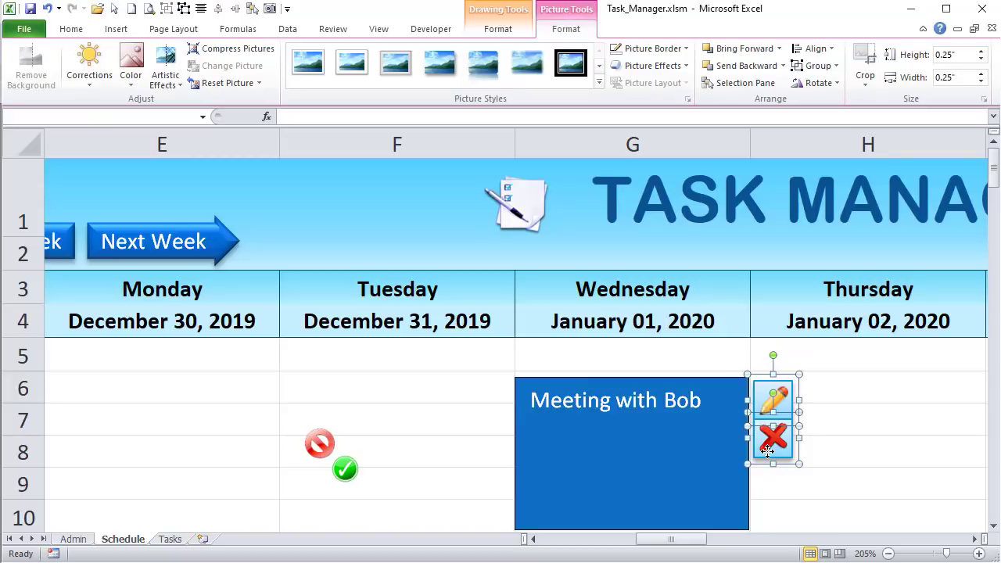
click(166, 8)
click(152, 116)
text(EditGrp)
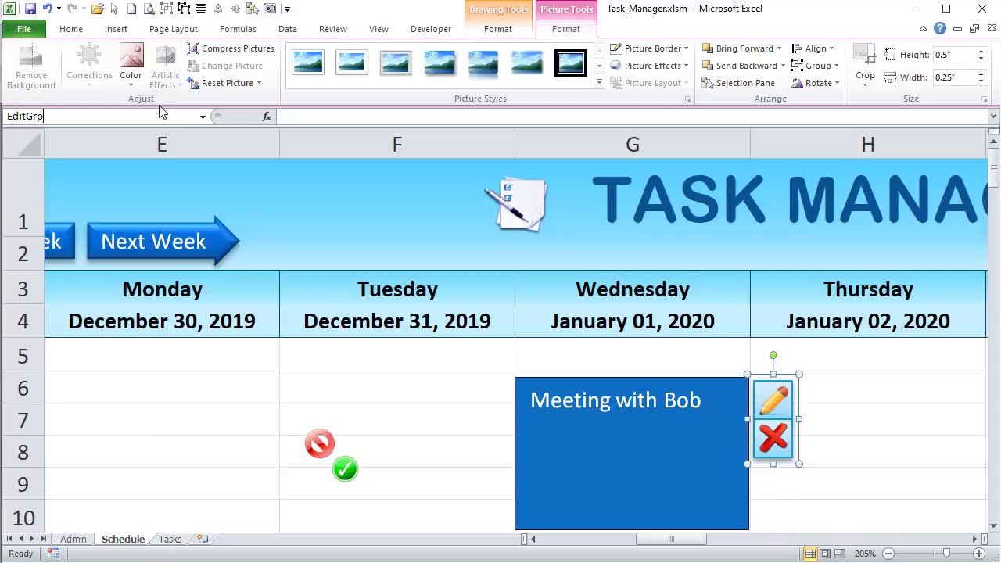
key(Return)
- Move the meeting shape away from EditGrp to rows 10–14, straddling the Wednesday and Thursday columns
scroll(293, 257, down, 6)
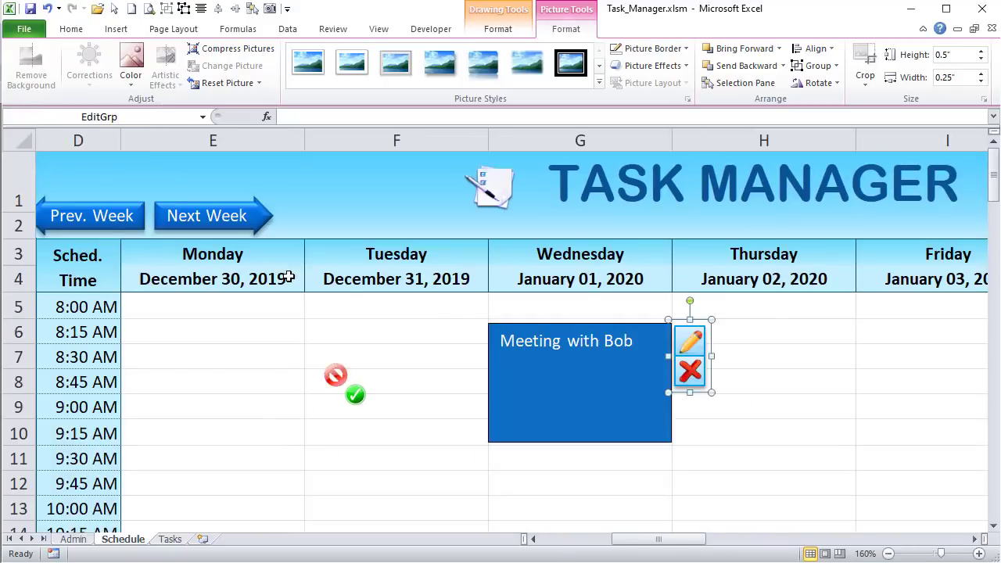
click(537, 320)
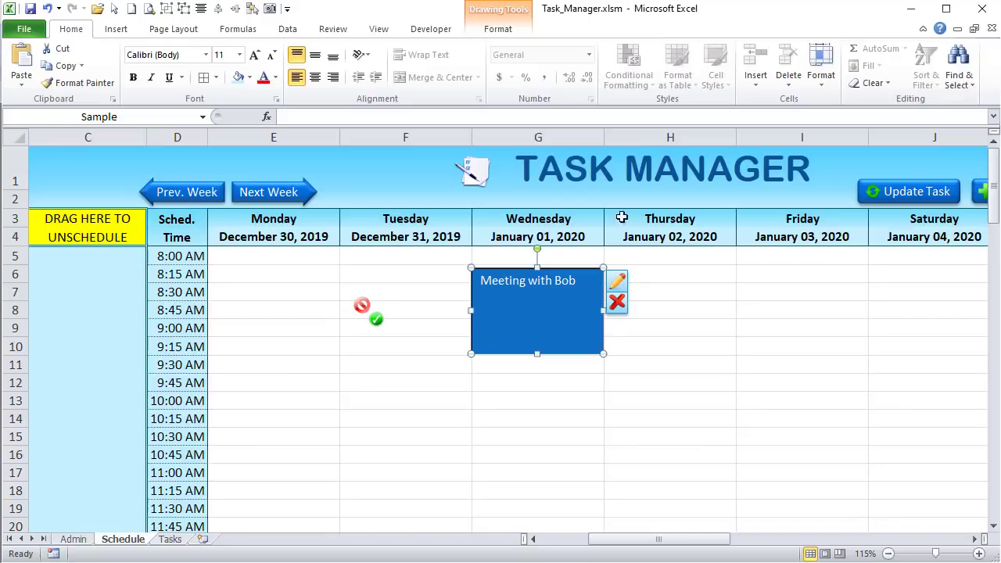
click(617, 291)
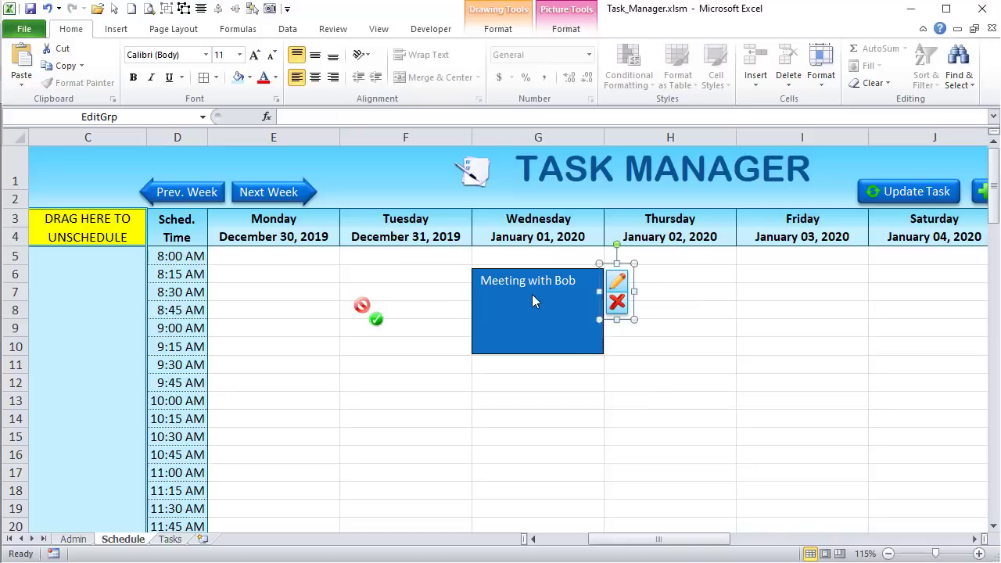
drag(531, 295, 813, 293)
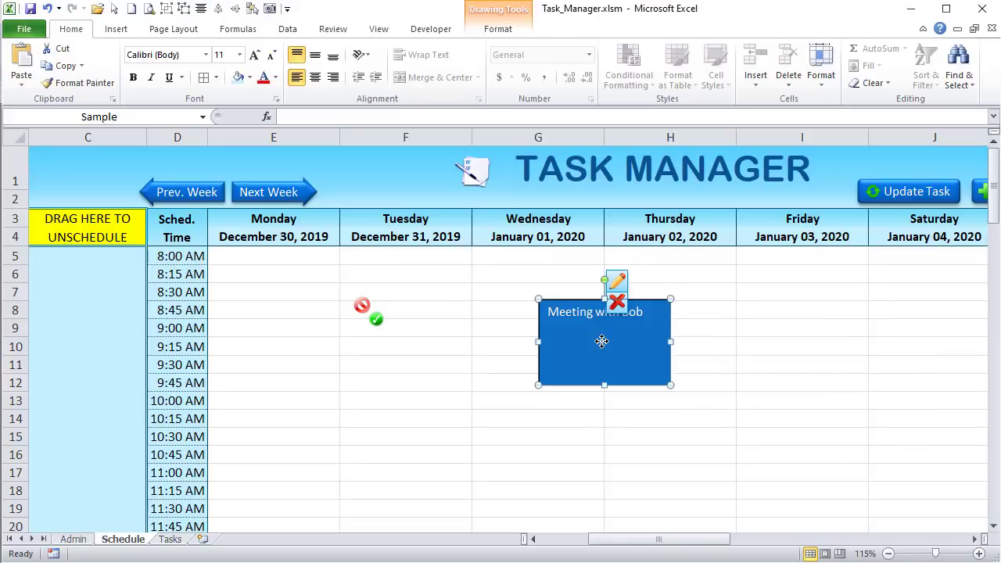
- Apply thin solid borders to the outline and inside vertical lines of the schedule grid from E5 through column K
scroll(454, 355, down, 4)
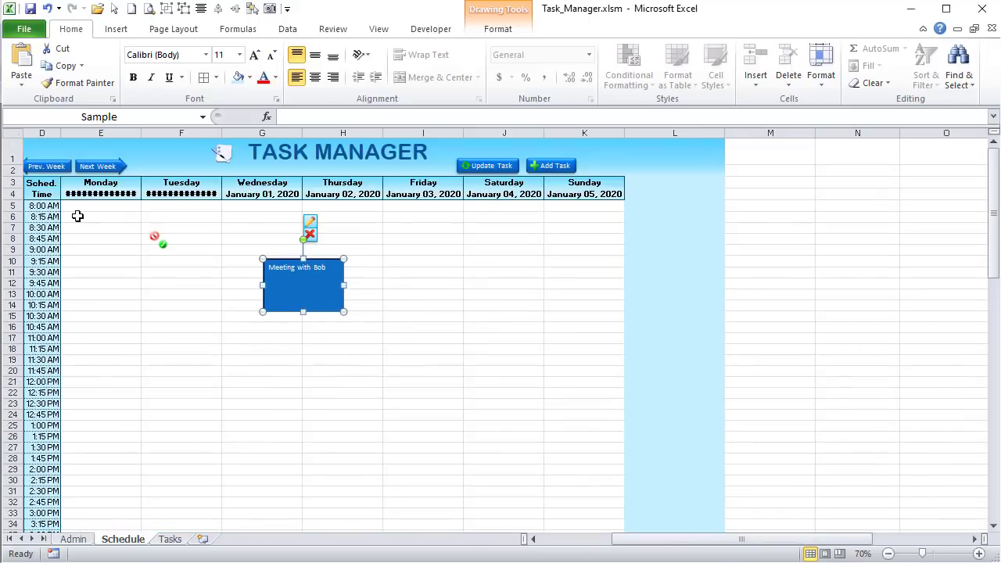
scroll(78, 216, up, 2)
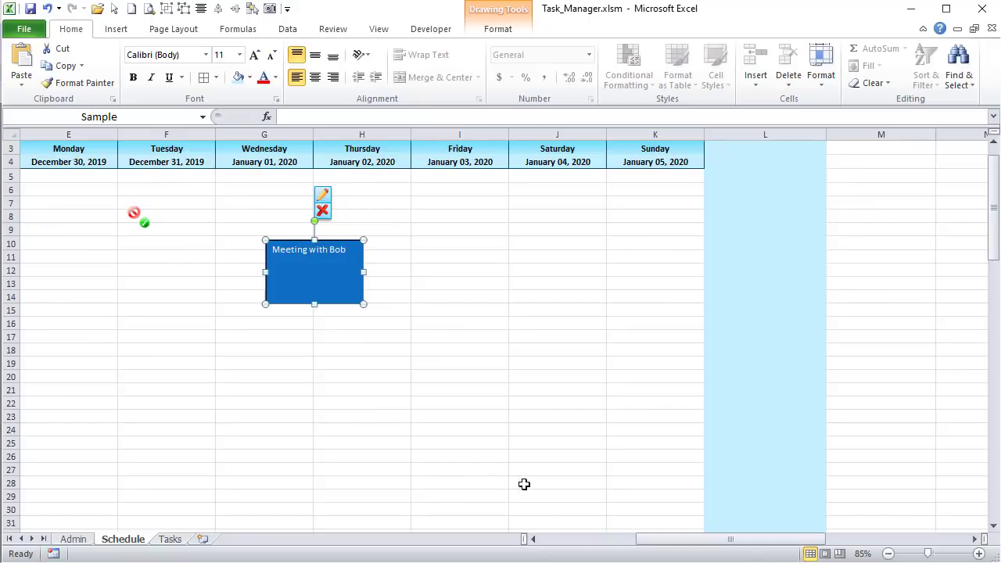
drag(679, 542, 648, 540)
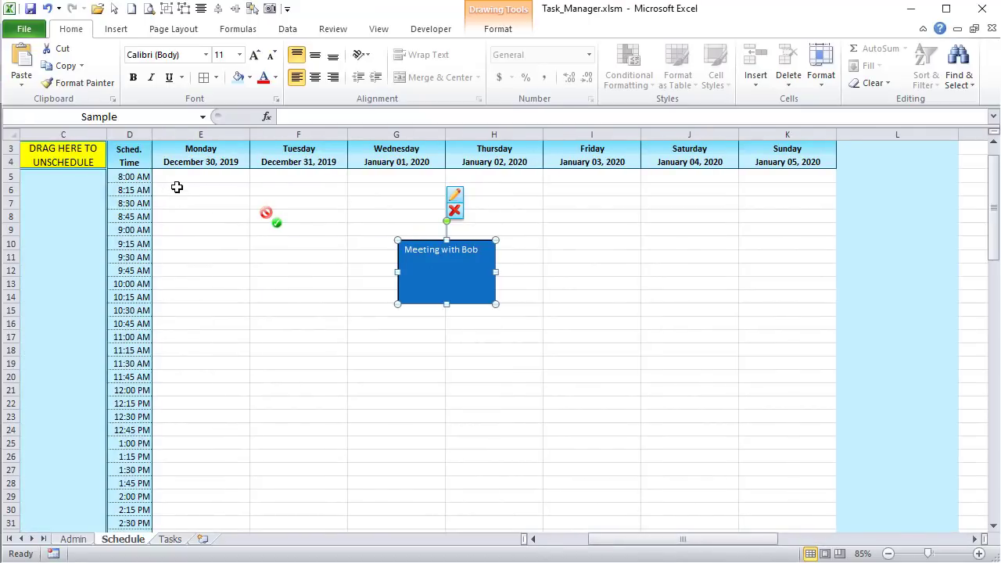
drag(177, 187, 790, 516)
scroll(748, 464, up, 12)
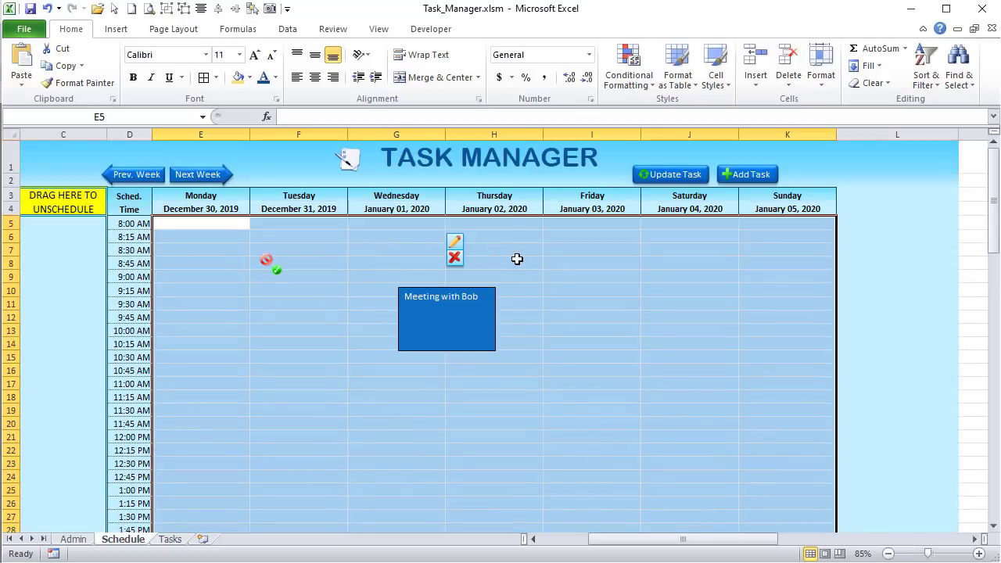
right_click(517, 259)
click(461, 478)
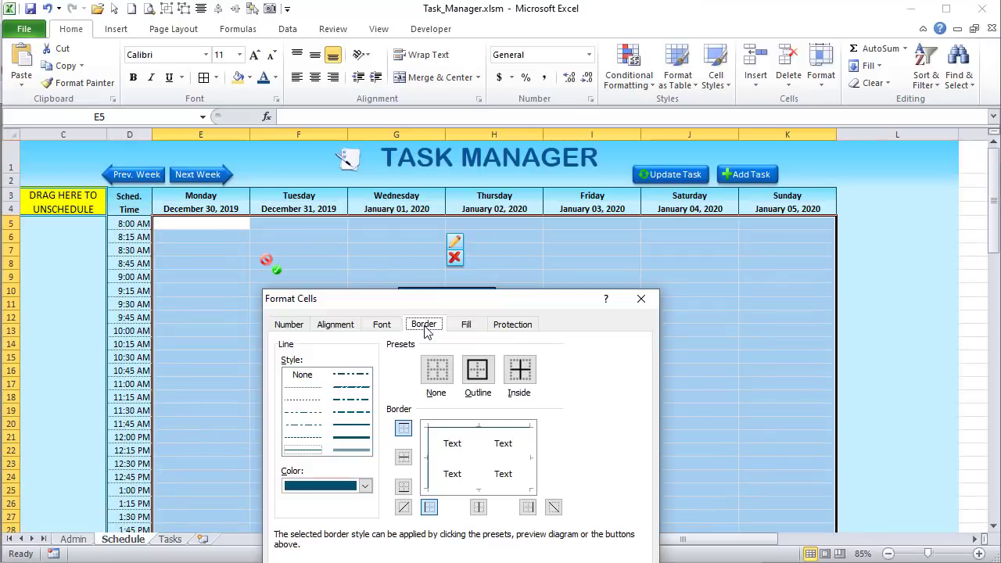
click(480, 444)
click(528, 448)
click(404, 485)
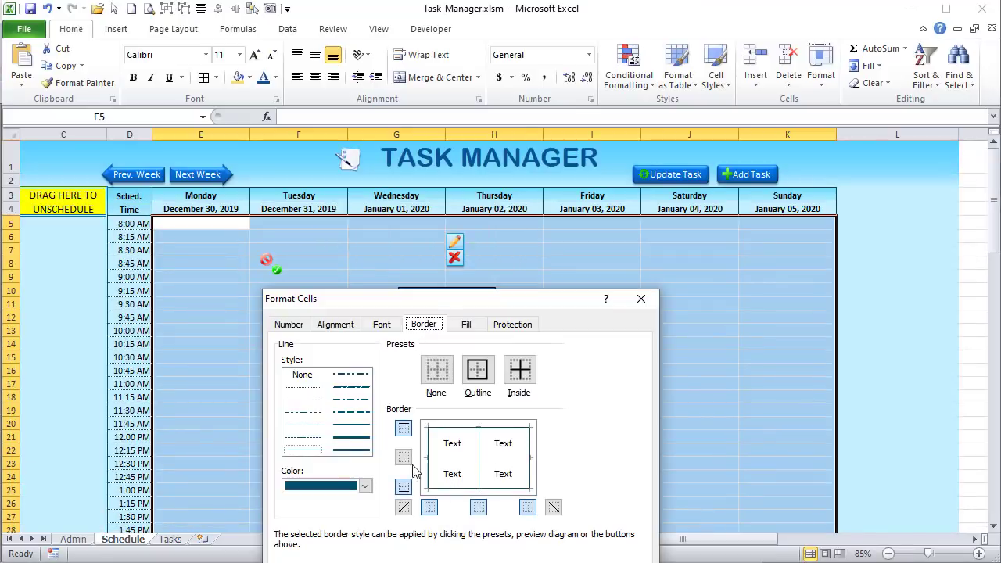
- Add dotted horizontal lines between the time rows of the selected schedule grid and apply the borders
click(317, 391)
click(456, 466)
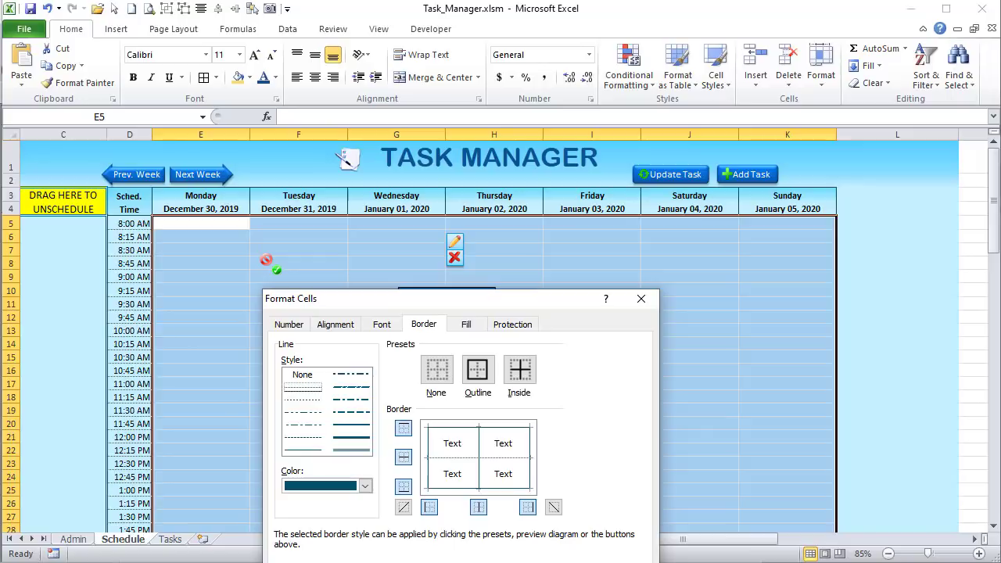
key(Return)
- Move the meeting shape fully into the Wednesday column, across rows 10–14
click(469, 316)
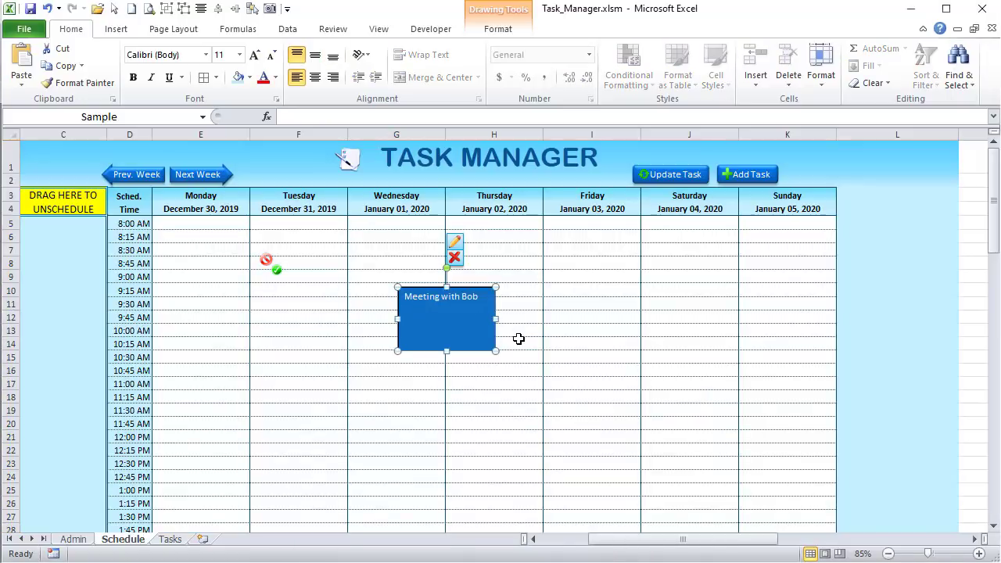
drag(637, 538, 558, 538)
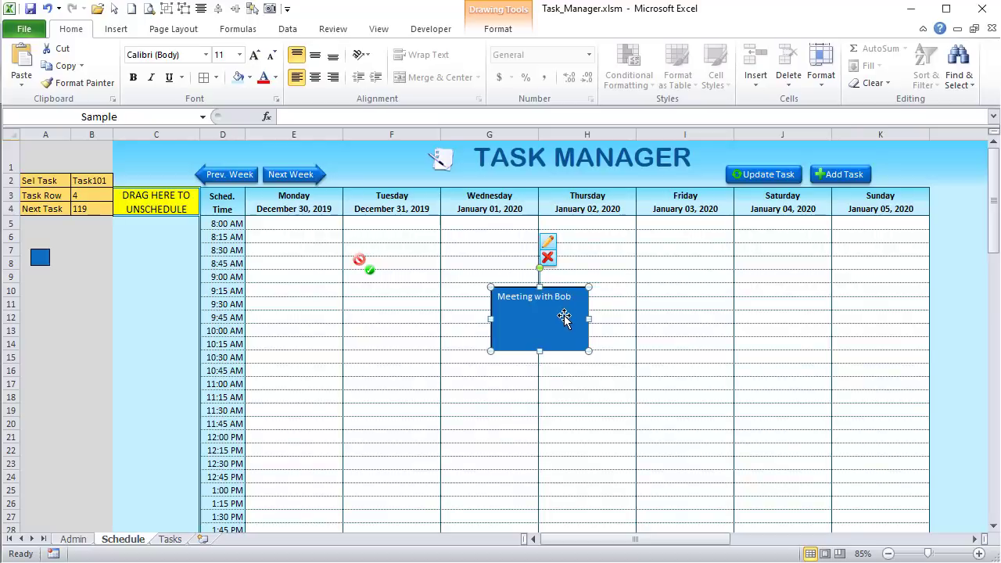
drag(565, 317, 508, 312)
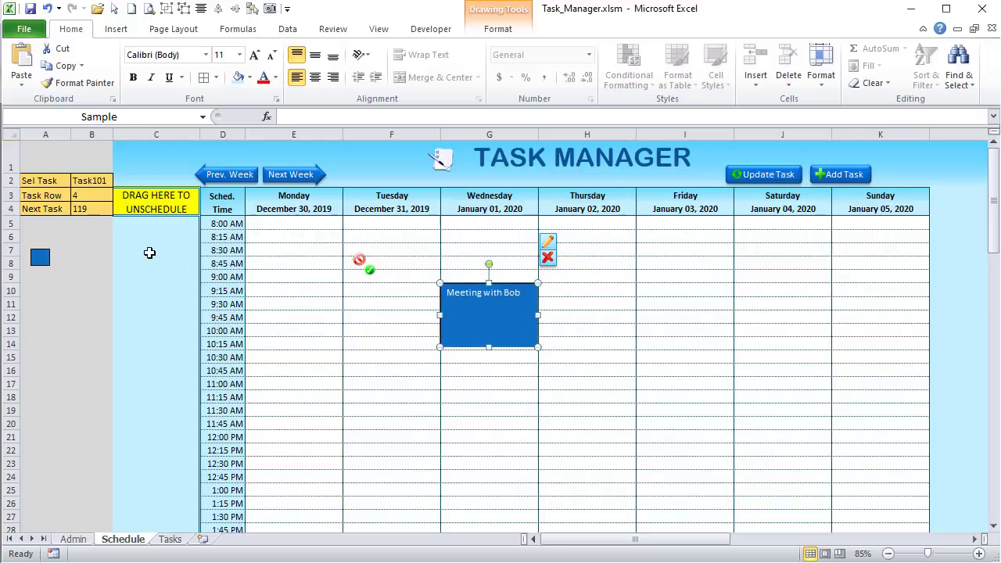
- Make the small blue shape in column A semi-transparent through the transparency of its custom fill color
click(39, 256)
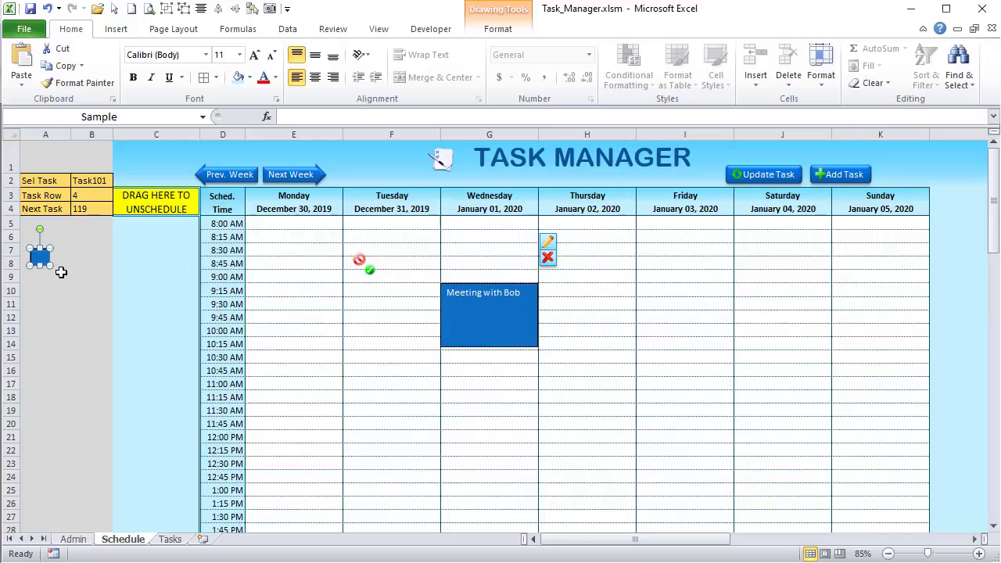
click(496, 33)
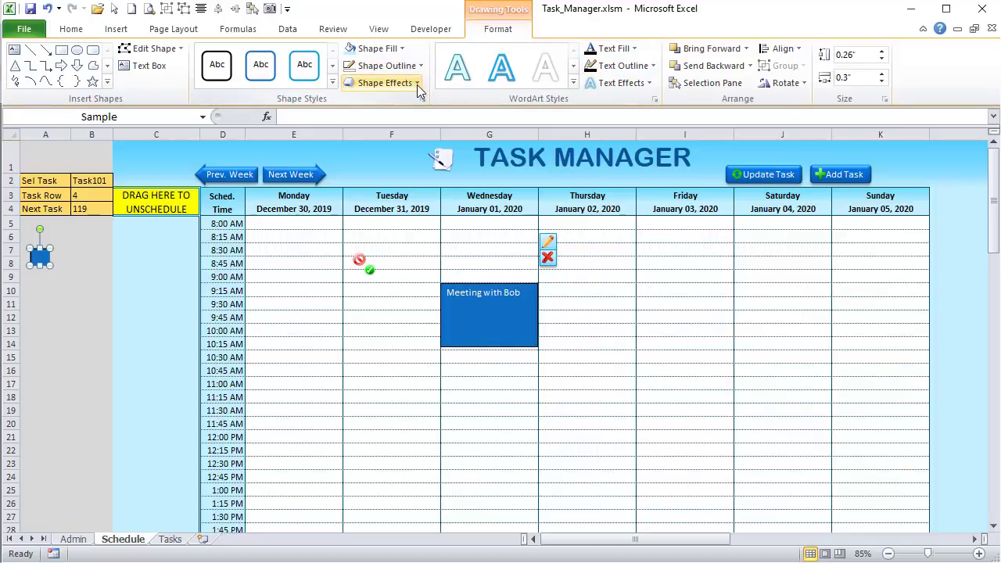
click(403, 48)
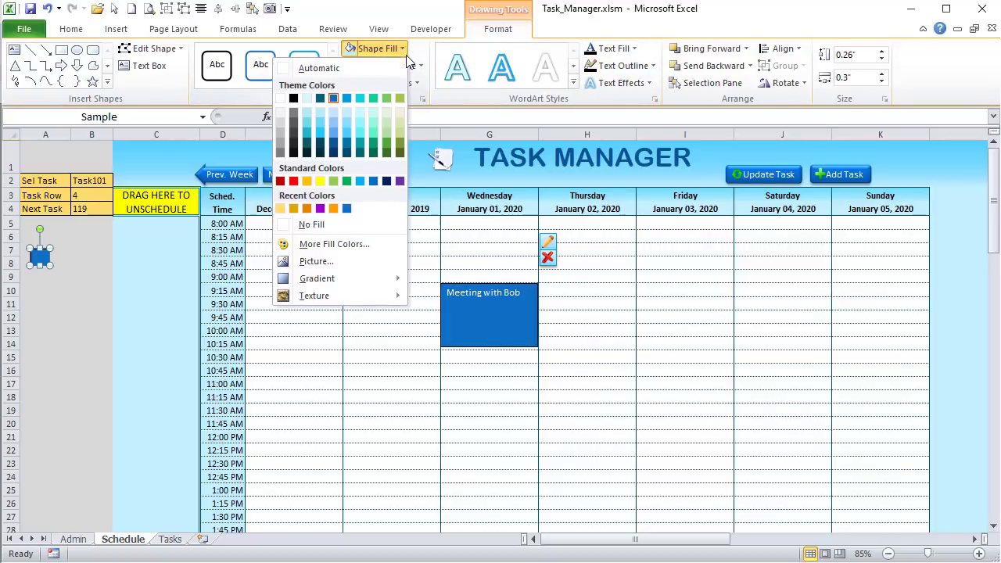
click(337, 244)
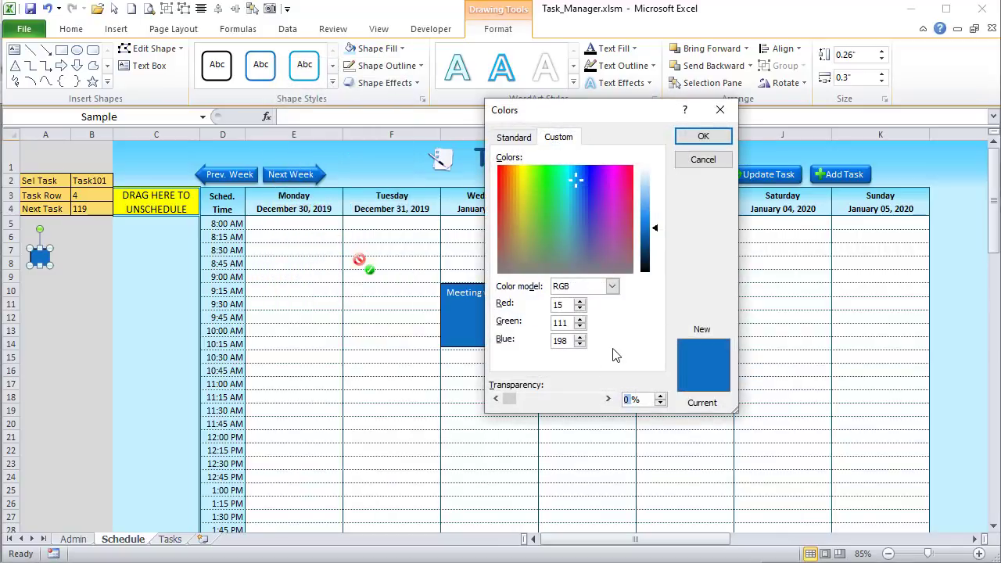
key(Return)
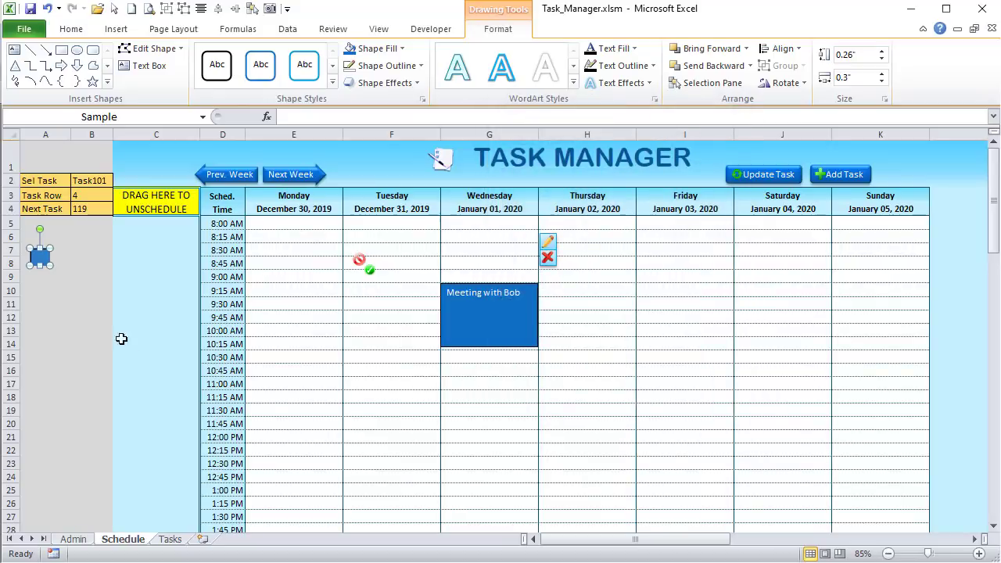
- Enlarge the semi-transparent shape over the Tuesday column to preview it against the grid, then shrink it and return it to column A
drag(40, 257, 370, 307)
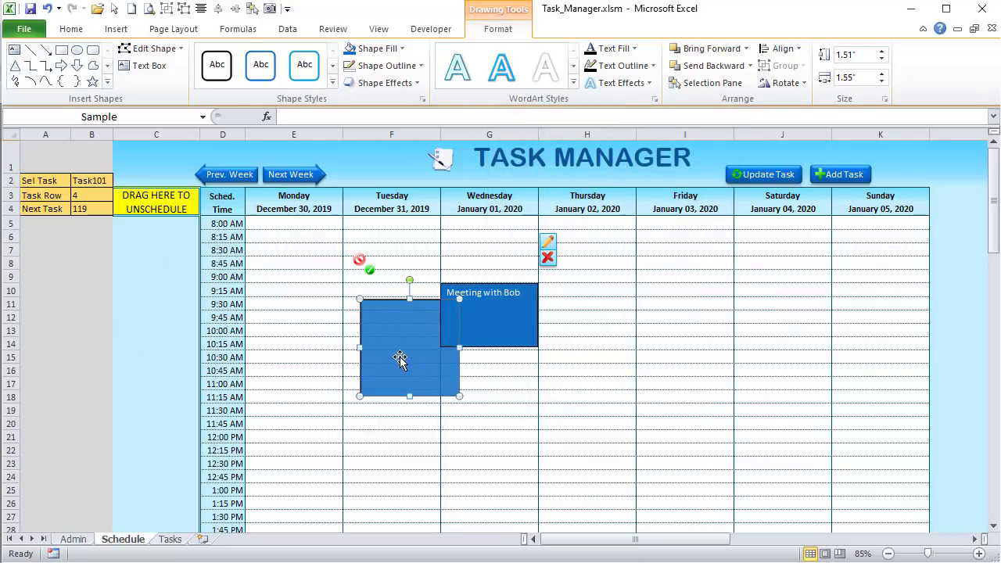
drag(399, 356, 386, 355)
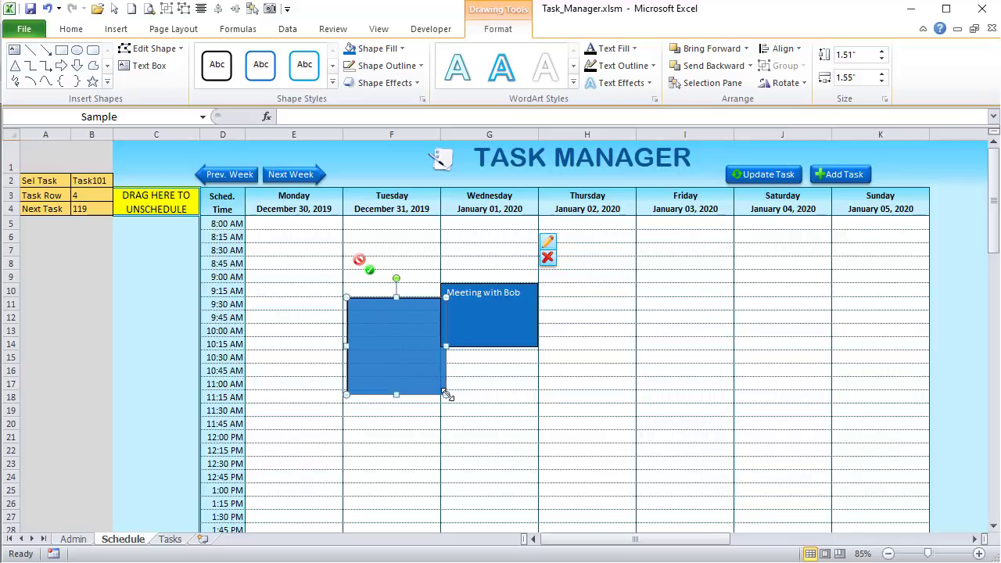
drag(446, 395, 414, 345)
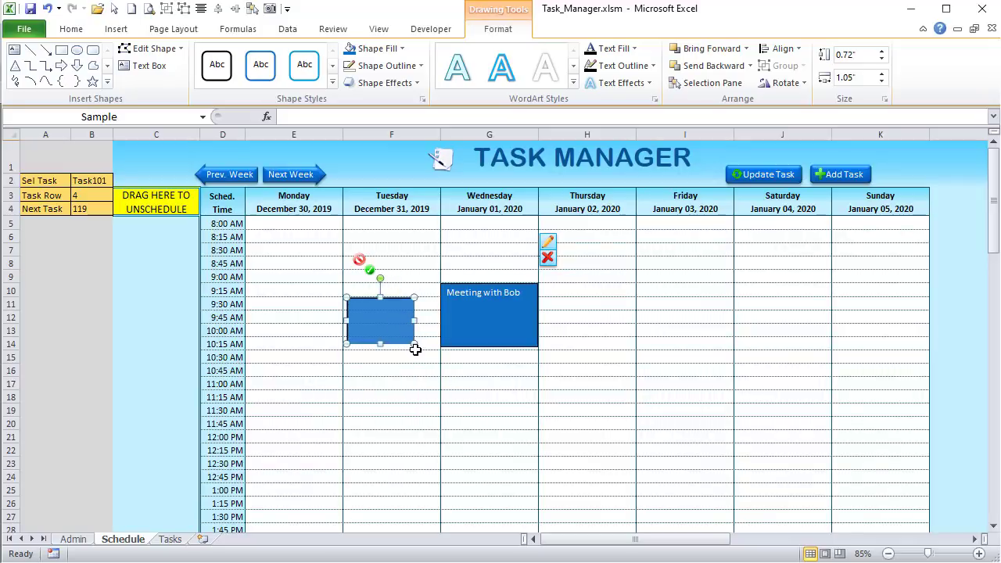
drag(382, 313, 62, 263)
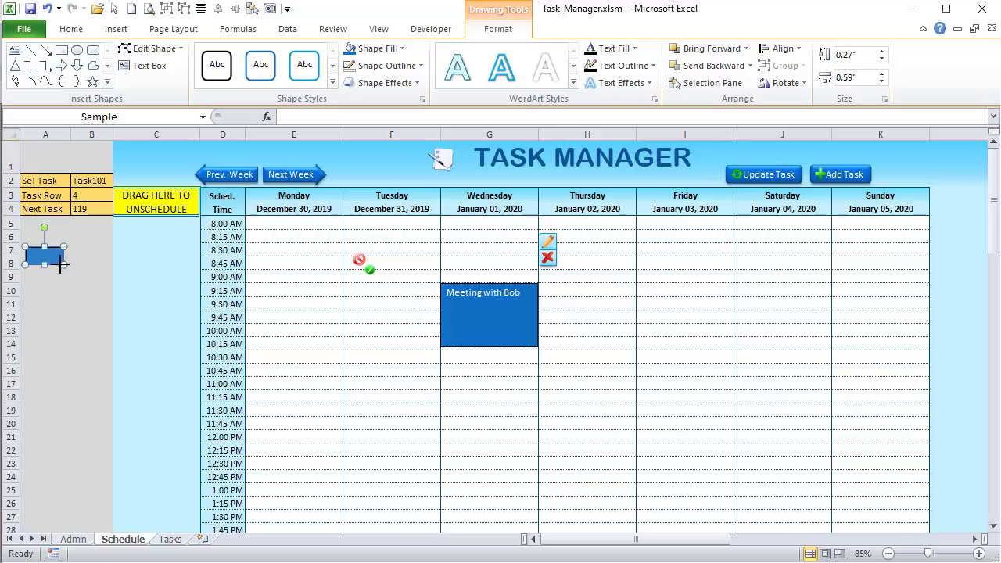
- Review the task category colors in cells E4 to E9 of the Admin sheet
click(82, 539)
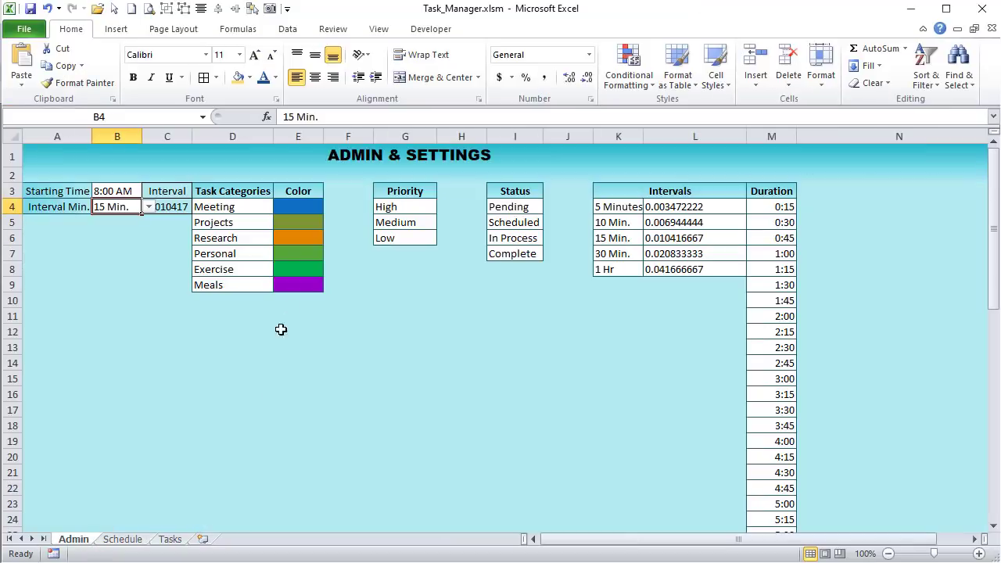
click(289, 206)
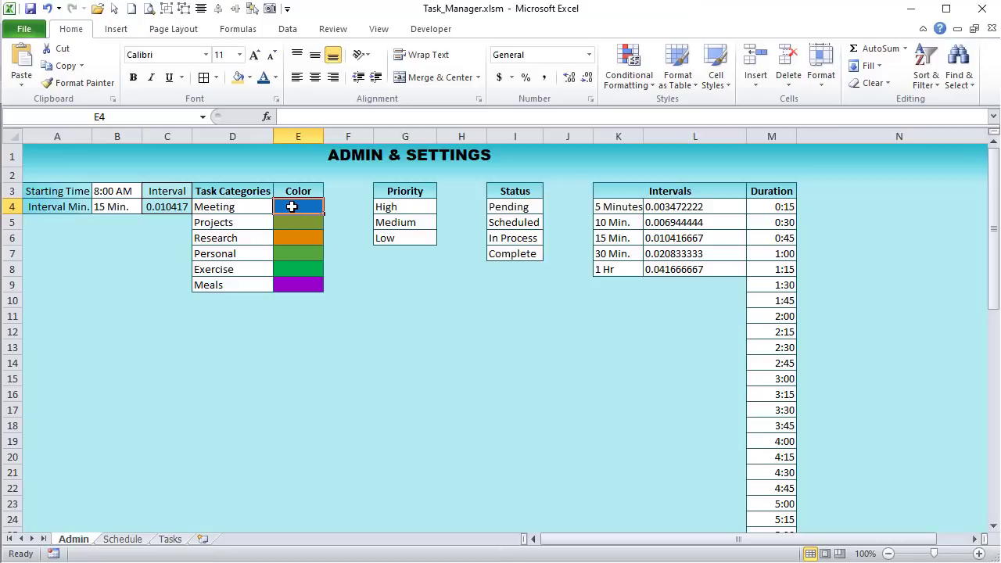
click(299, 219)
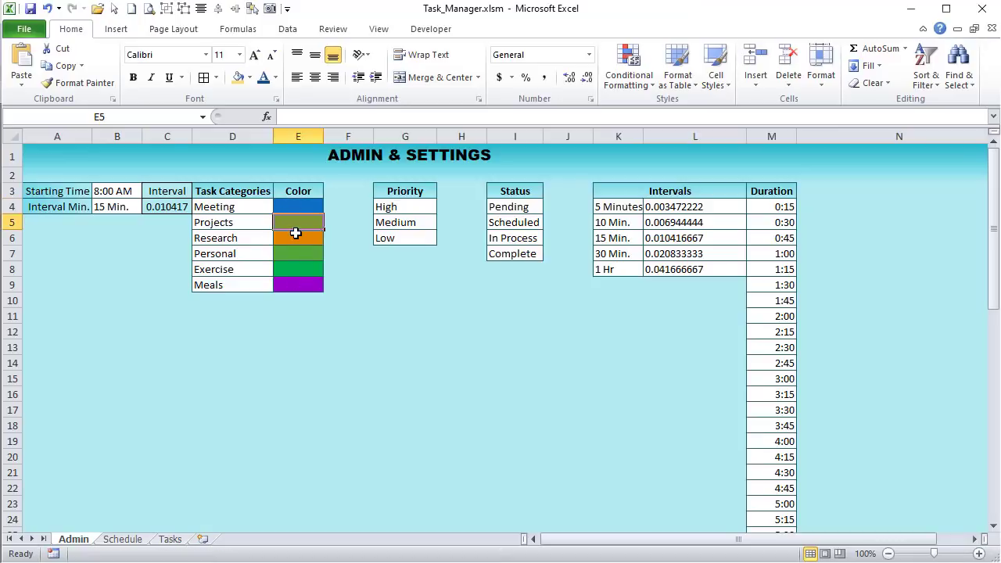
click(294, 236)
click(291, 254)
click(302, 268)
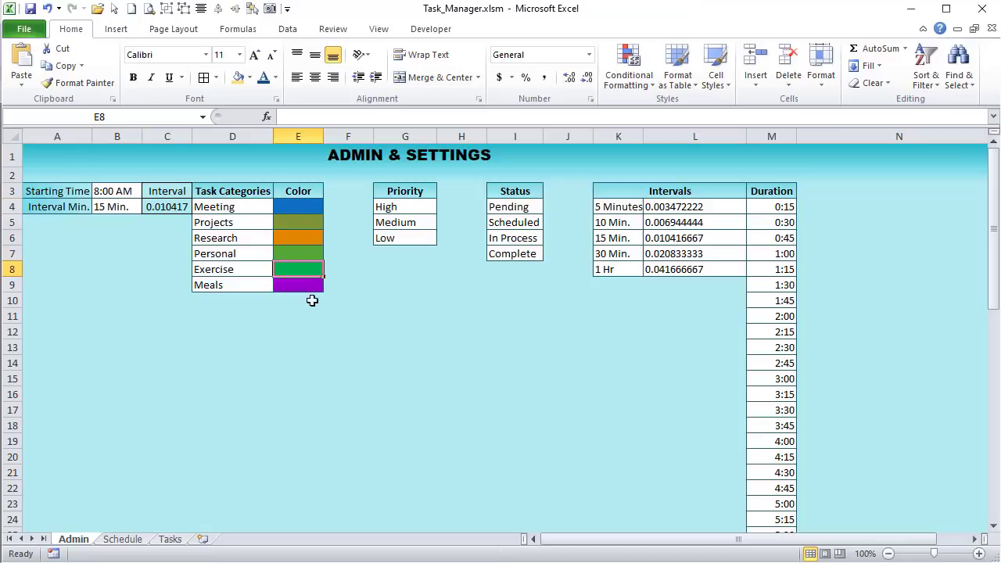
click(297, 289)
- Fill the Personal category's color cell E7 with a dark blue theme shade
click(294, 258)
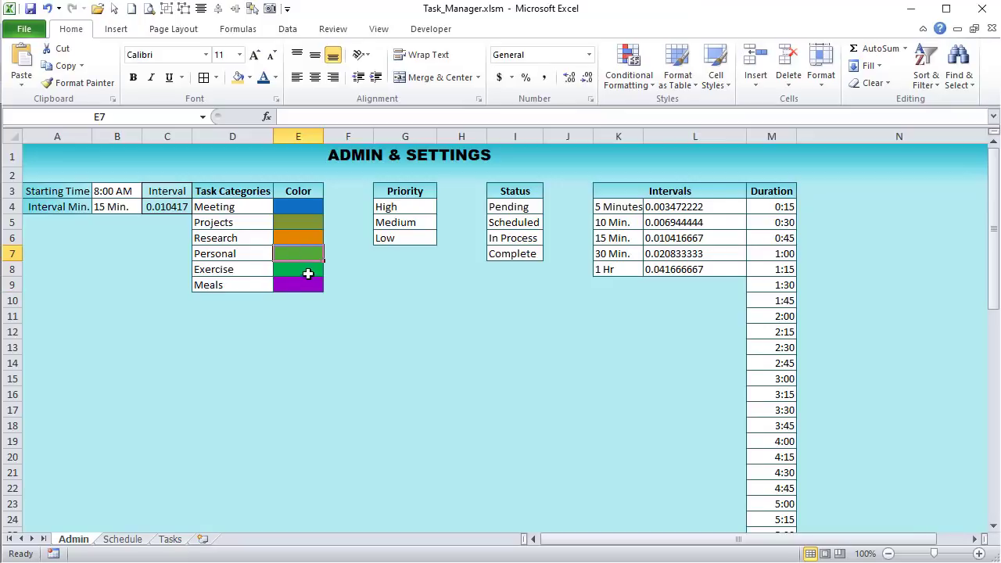
click(238, 77)
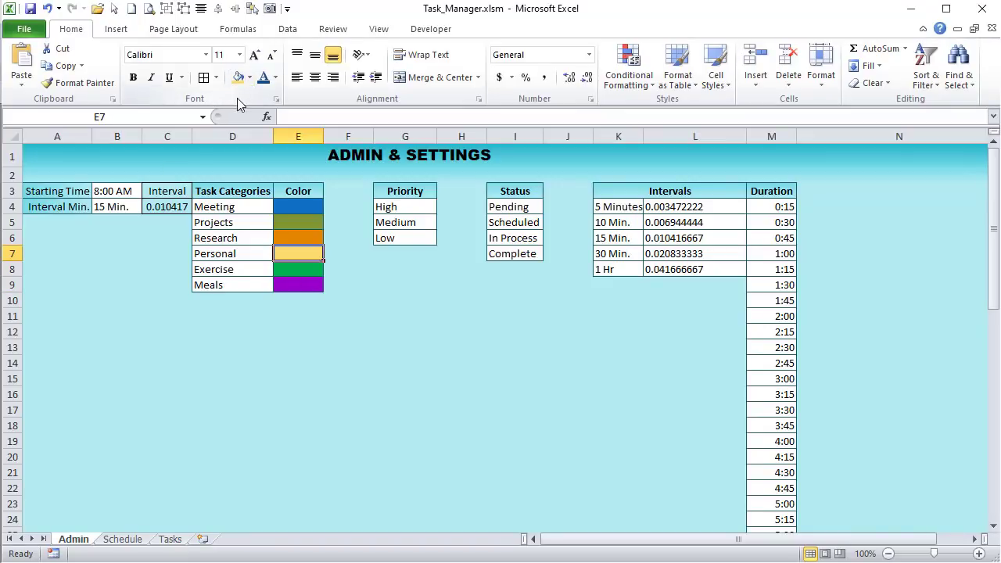
click(222, 374)
click(294, 251)
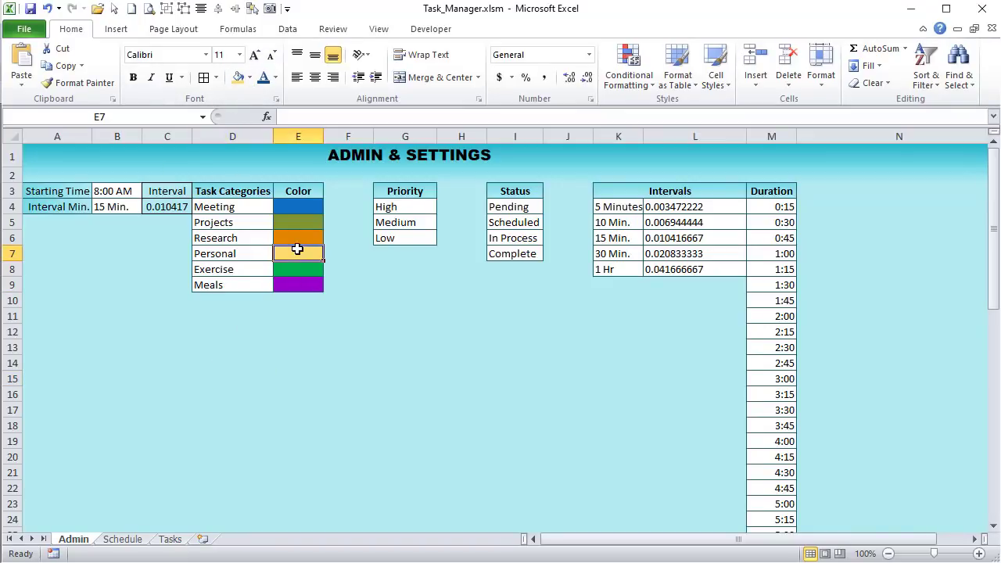
click(250, 78)
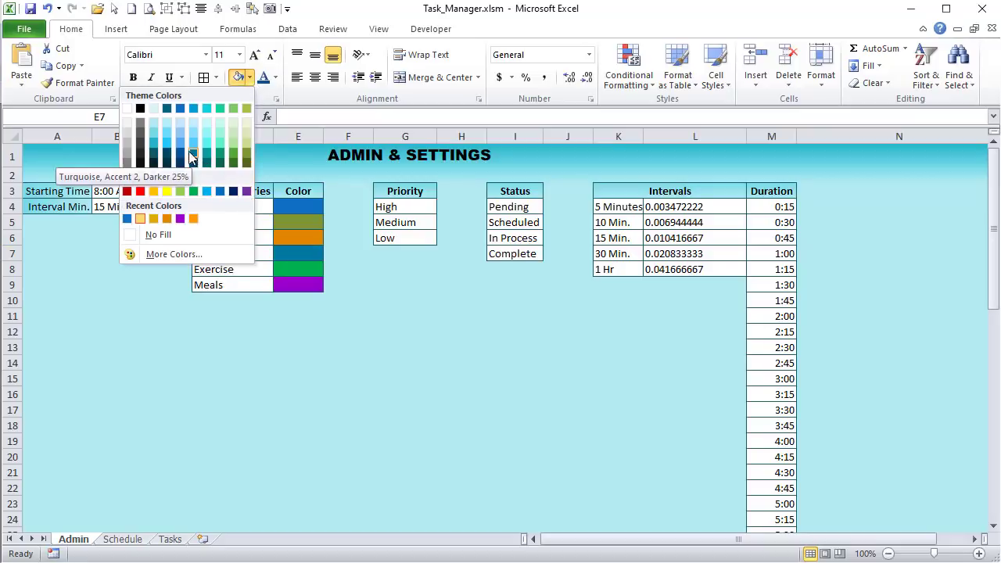
click(180, 156)
click(306, 423)
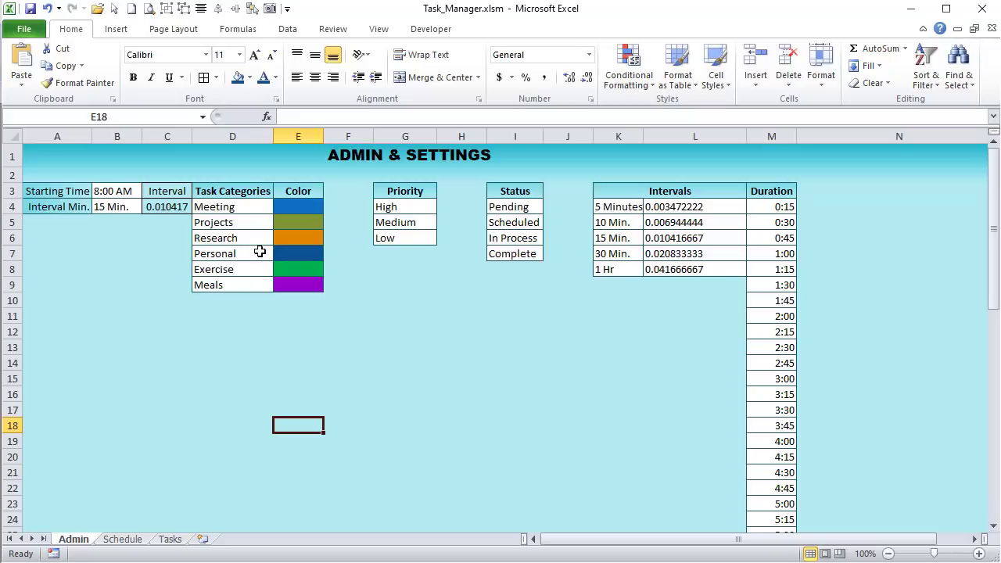
- Return to the Schedule sheet and move the meeting shape to rows 9–13 of the Wednesday column
click(122, 540)
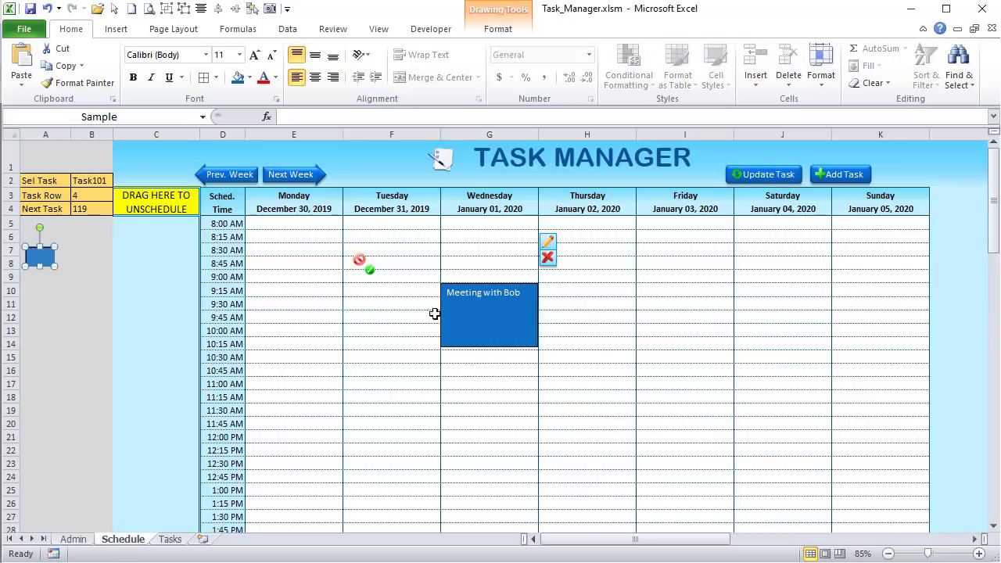
drag(479, 328, 646, 328)
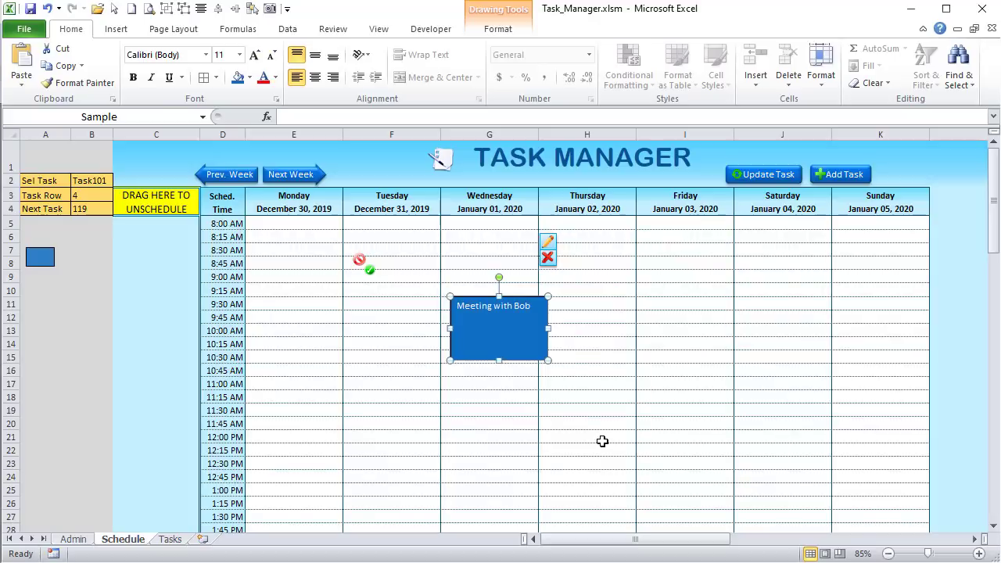
drag(511, 331, 503, 306)
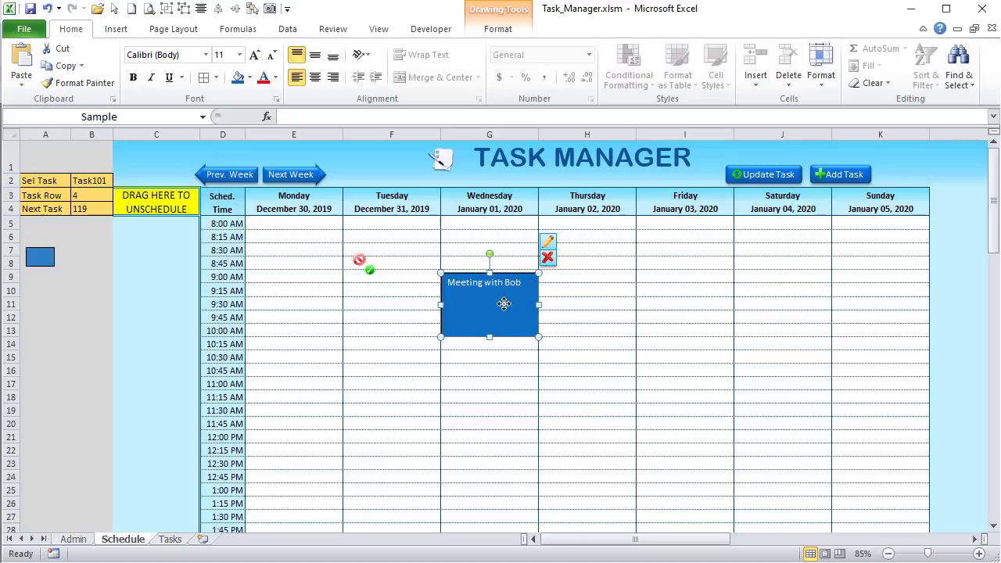
click(795, 178)
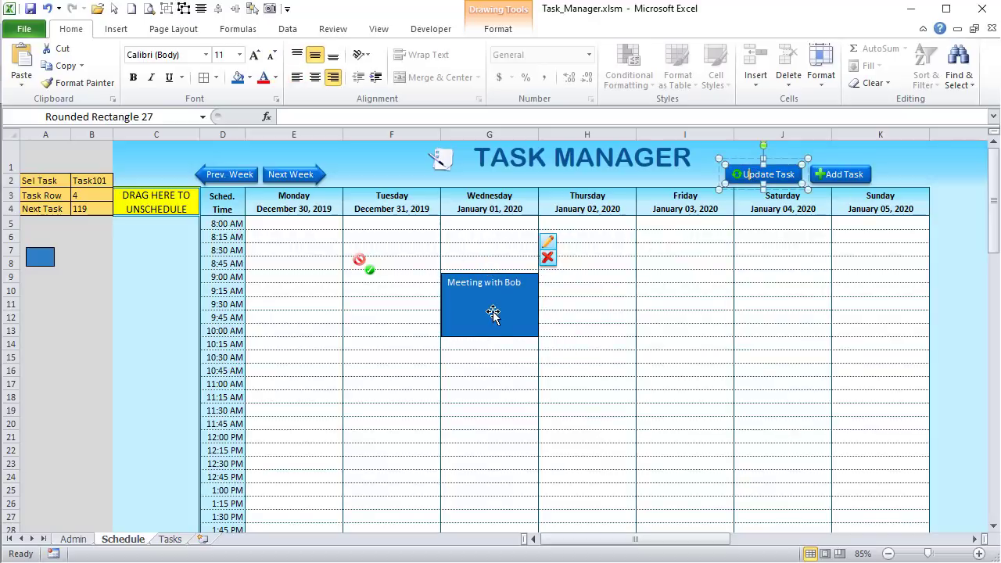
click(677, 342)
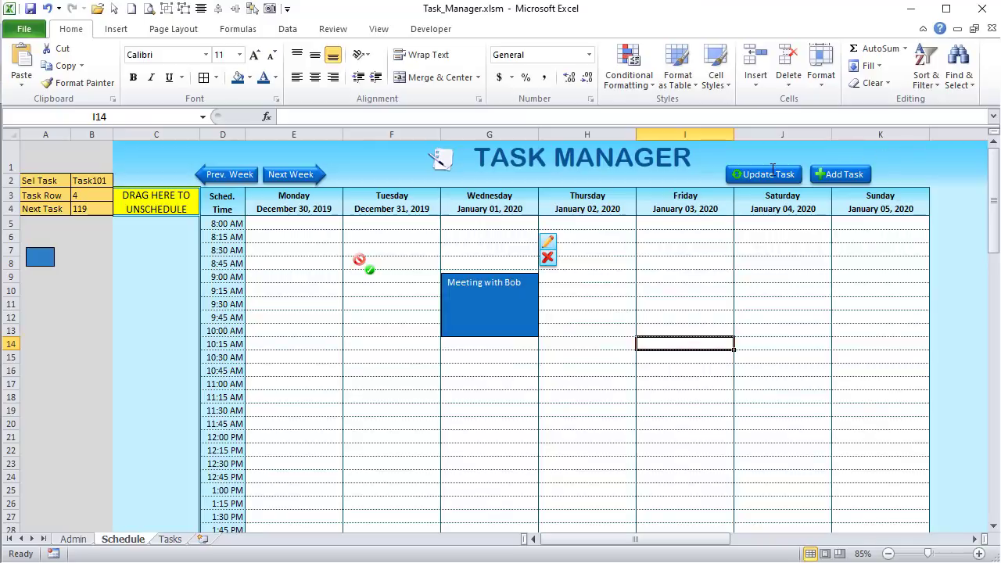
click(46, 266)
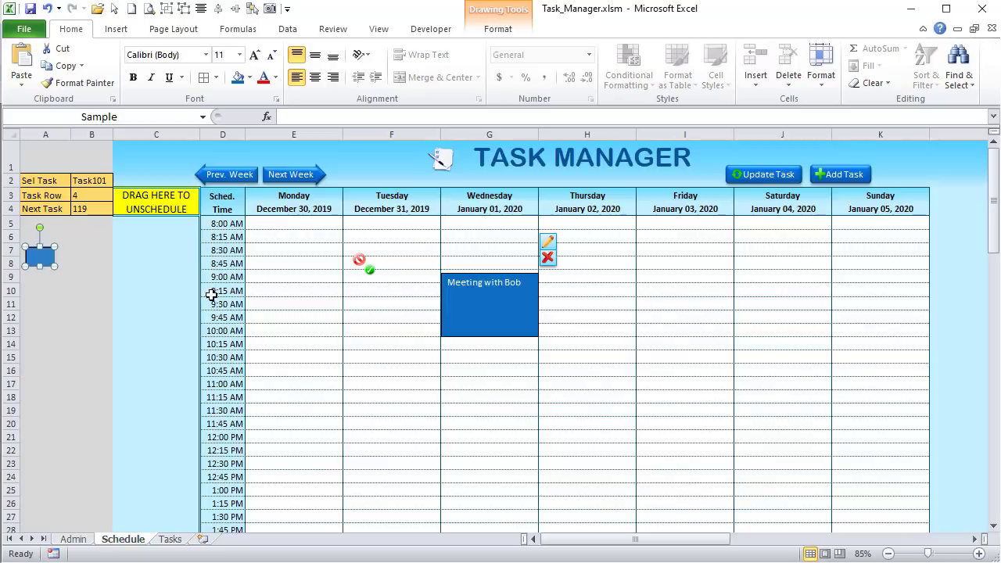
click(433, 306)
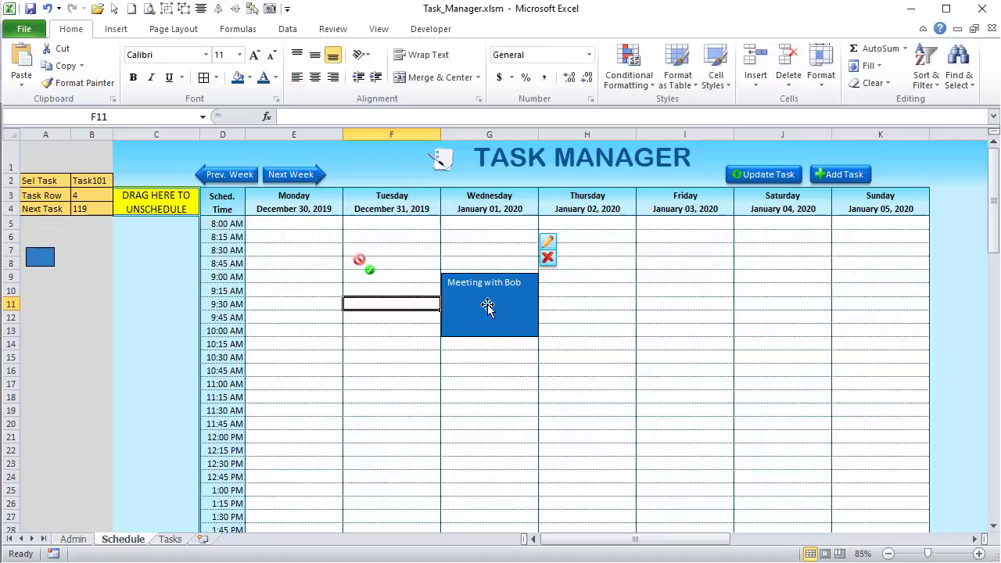
- Rename the meeting shape in the Wednesday column as Task101 and reselect it to check the name
click(486, 308)
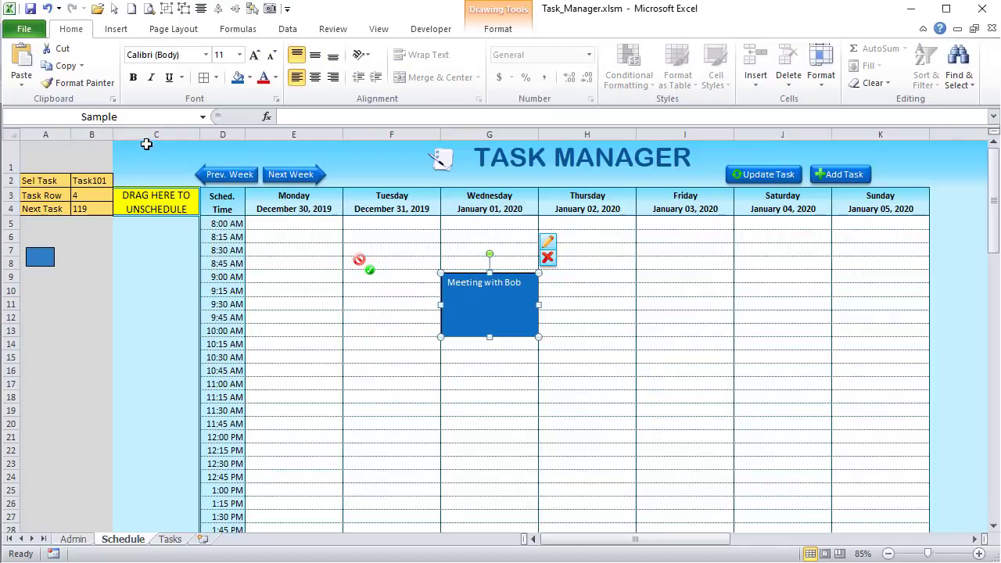
click(144, 119)
text(Task101)
key(Return)
click(374, 344)
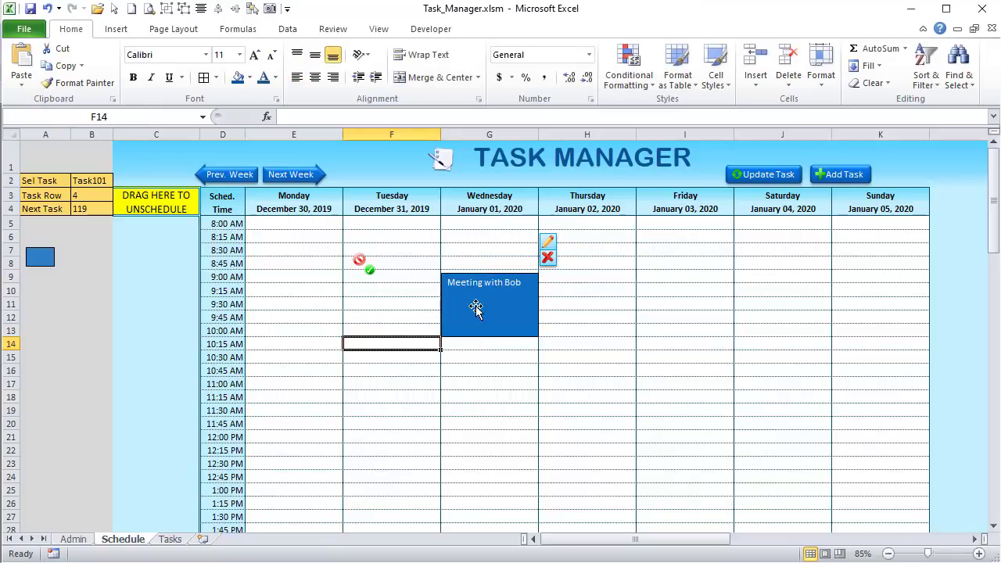
click(471, 305)
- Clear the selected task value from cell B2 of the Schedule sheet
click(84, 181)
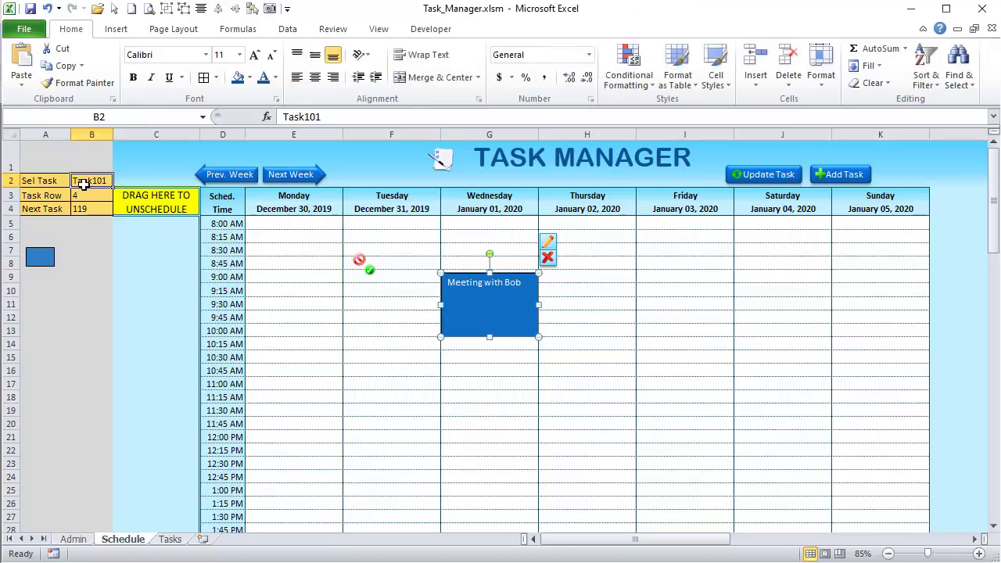
key(Delete)
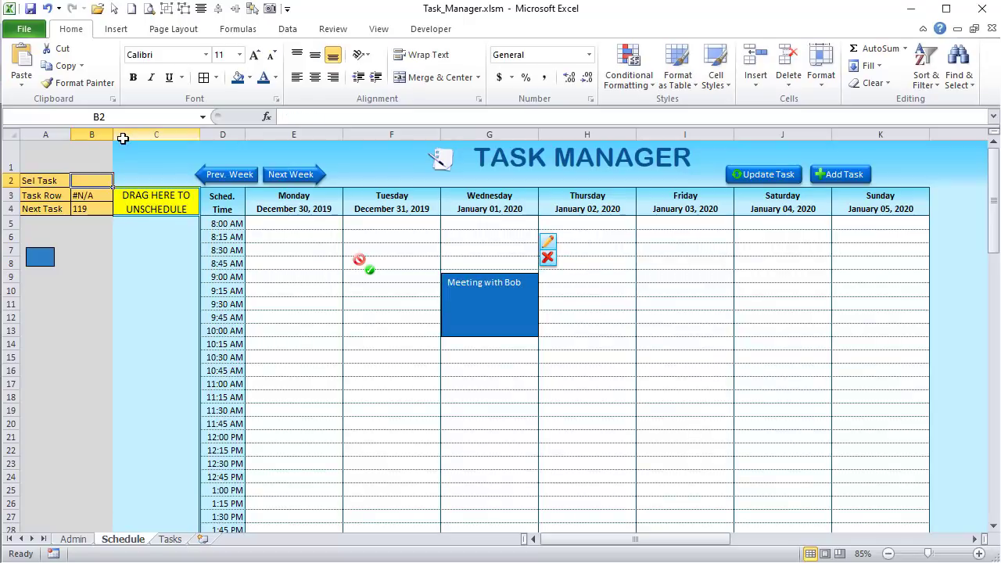
click(290, 303)
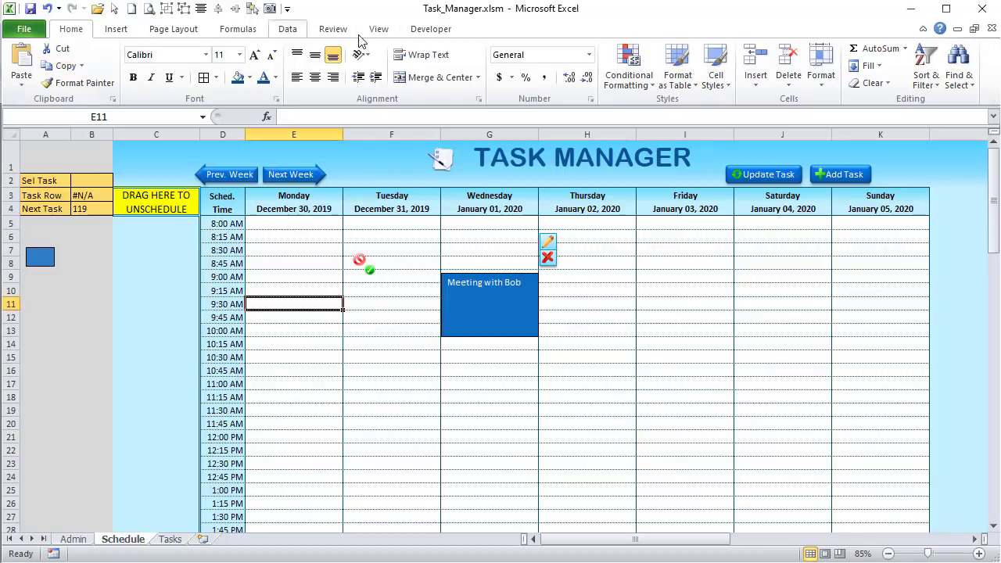
- Switch to the Visual Basic editor and open the code of the TaskUpdate_Macs module
click(429, 29)
click(22, 76)
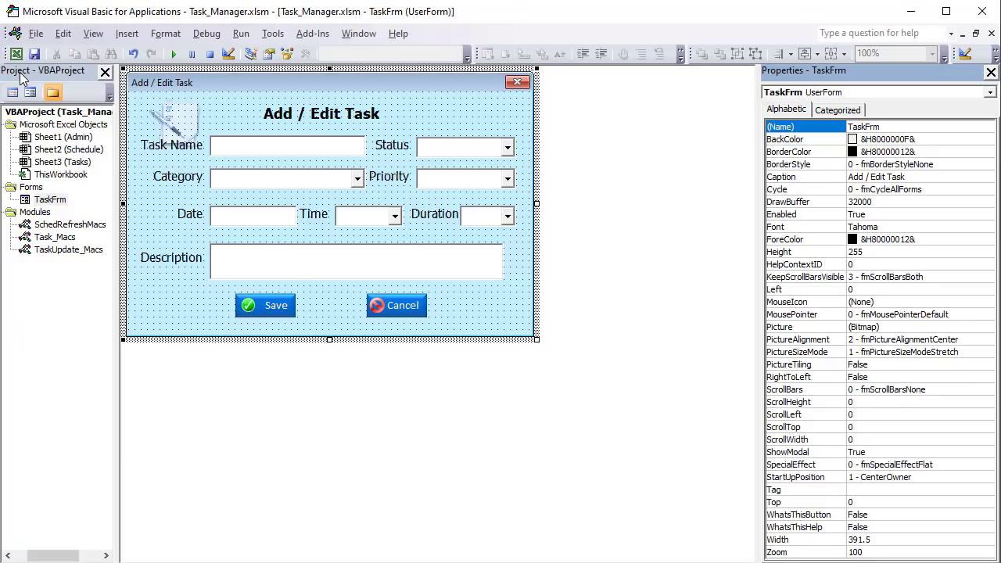
double_click(67, 250)
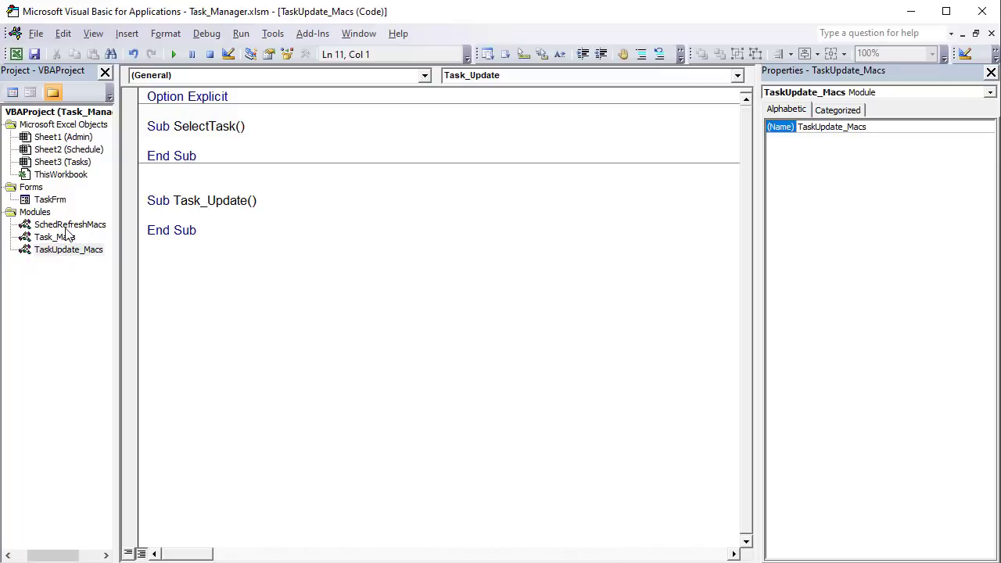
double_click(52, 238)
click(55, 250)
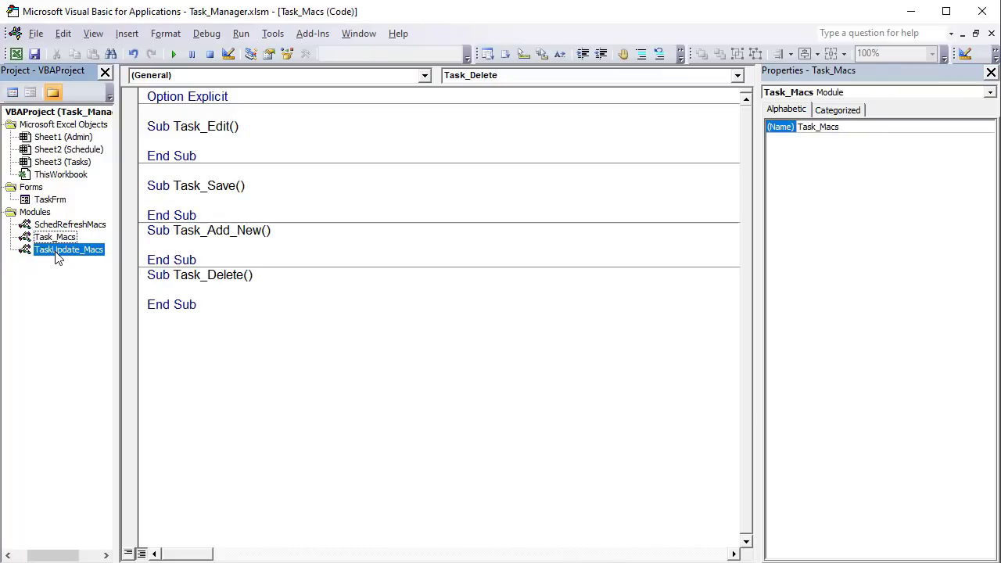
key(F7)
- In the SelectTask macro, declare TaskID As String and start a With Sheet2 block
click(201, 142)
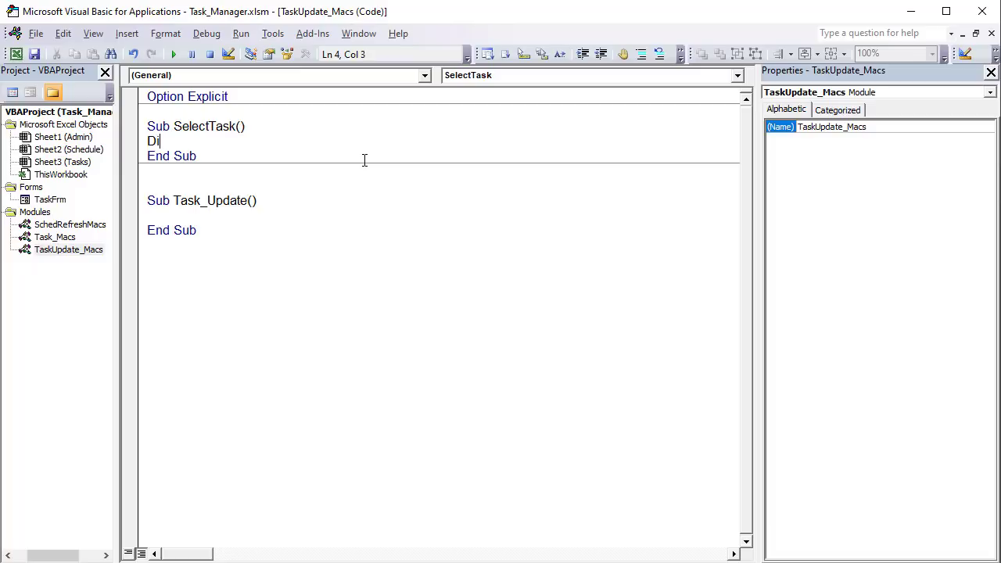
text(Dim Task I)
text(ID as String)
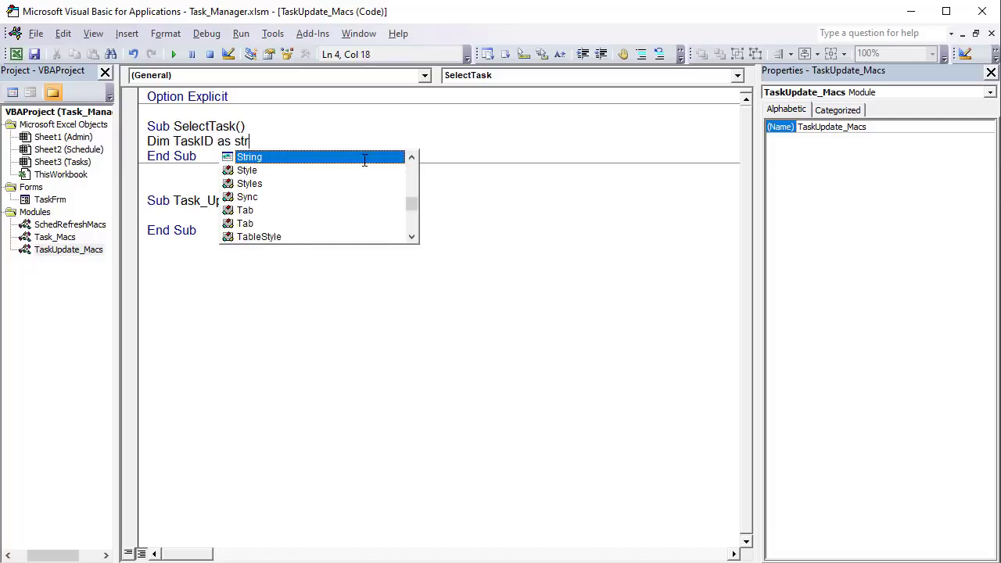
key(Return)
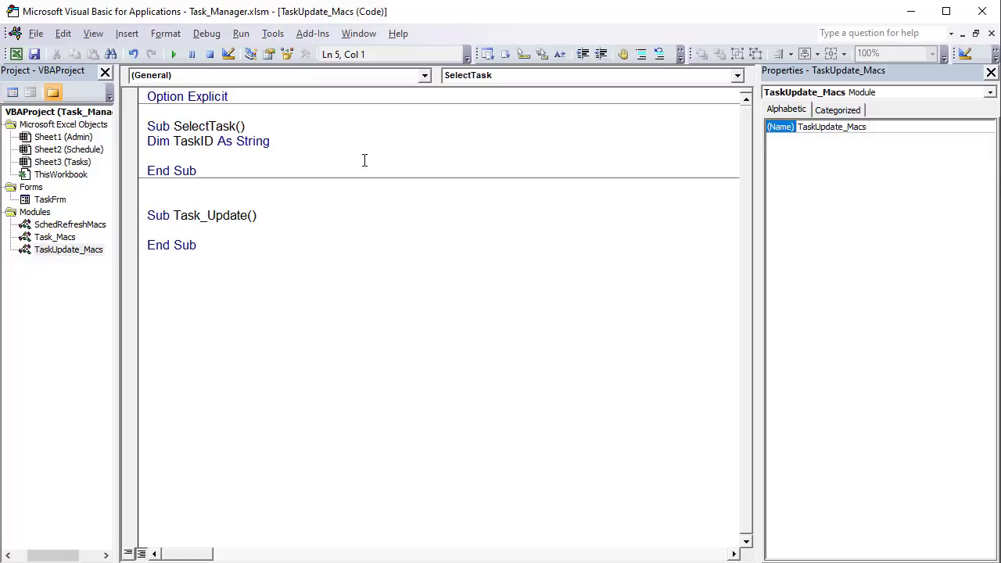
text(With Shee)
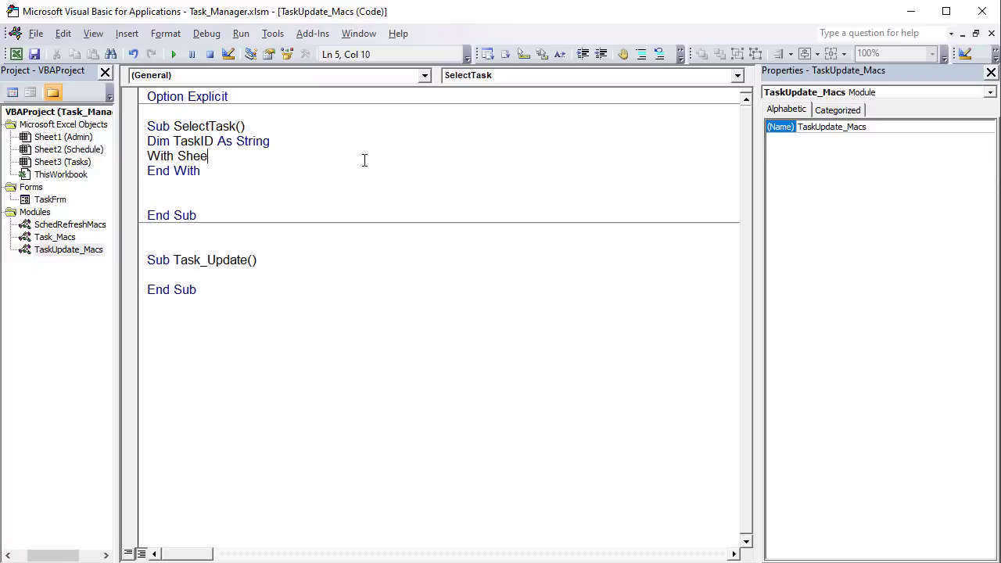
text(t2)
key(Return)
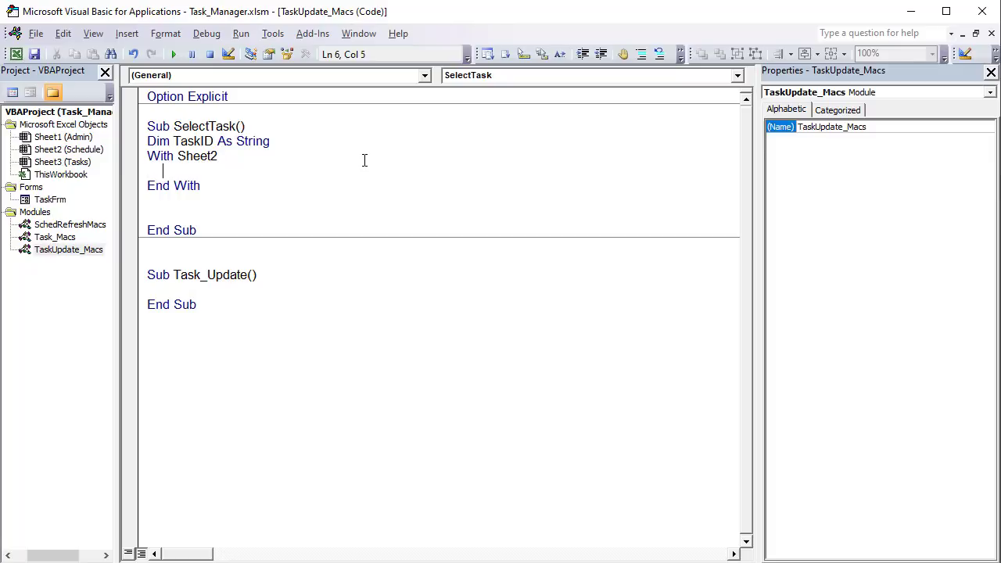
- Inside the With Sheet2 block, set the value of .Range("B2") to Application.Caller
text(.Range("").value)
key(Left)
key(Left)
key(Left)
key(Left)
key(Left)
key(Left)
key(Left)
key(Left)
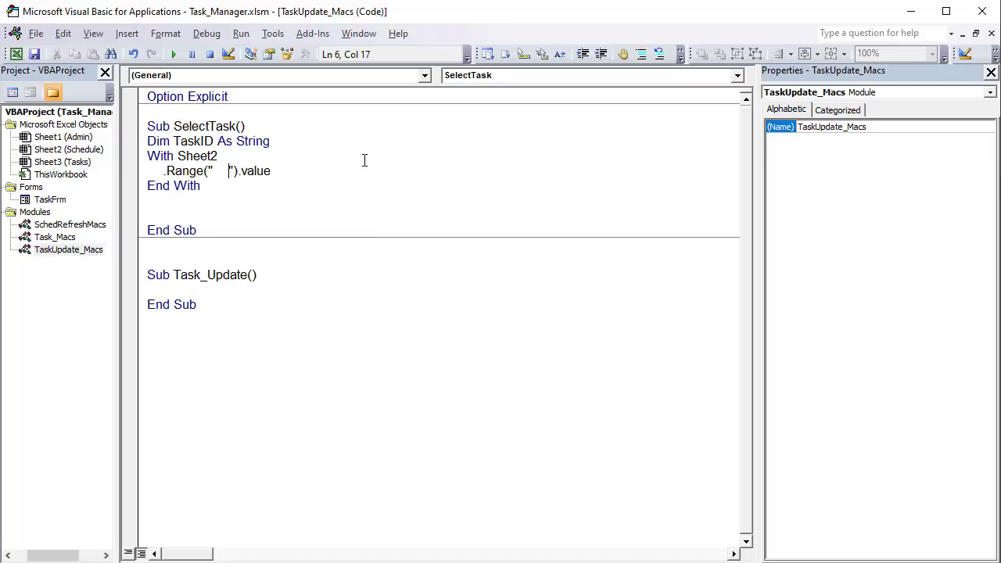
text(B2").value = Application.caller)
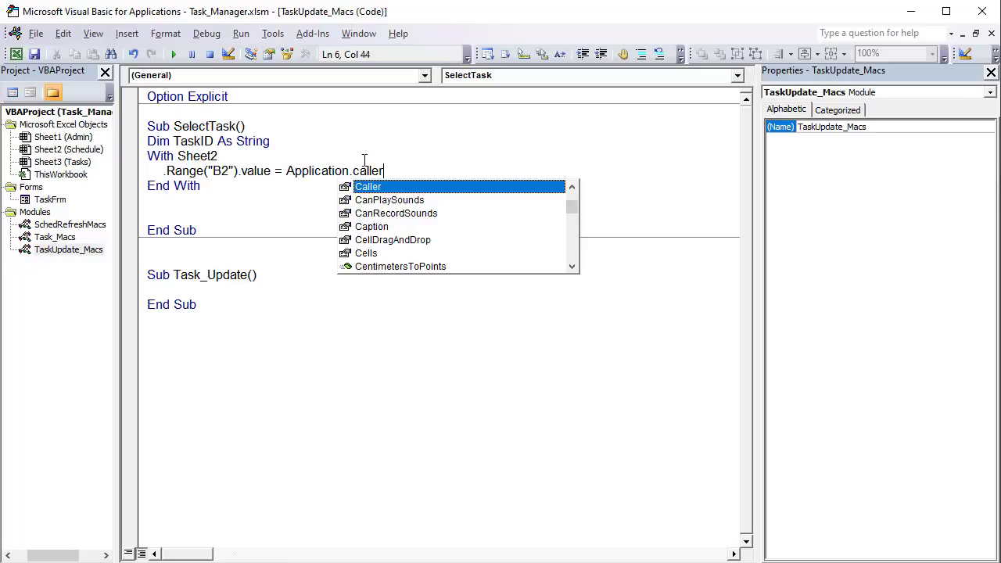
key(Tab)
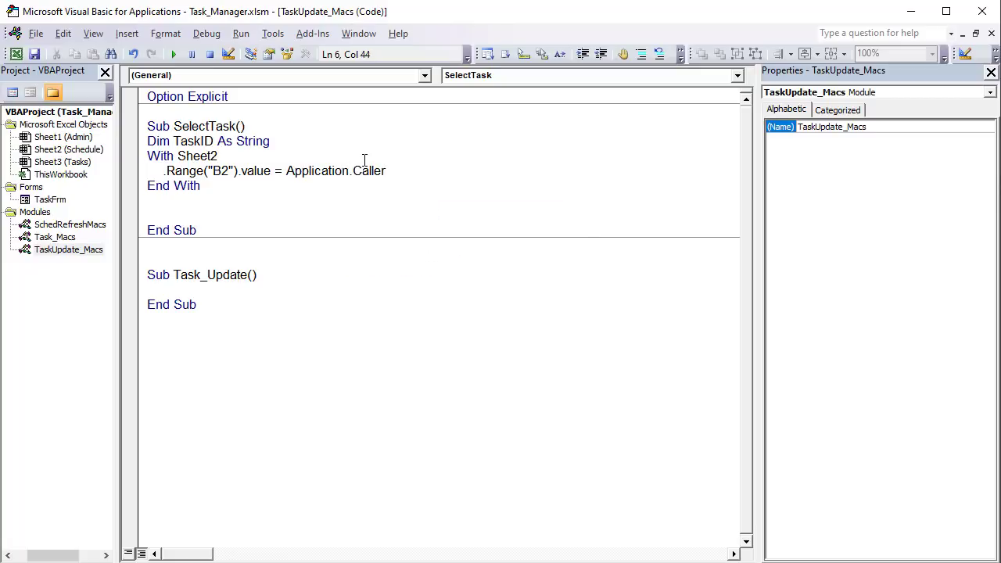
- Add a line assigning .Range("B2").Value to TaskID below the Application.Caller line
key(Return)
text(TaskId)
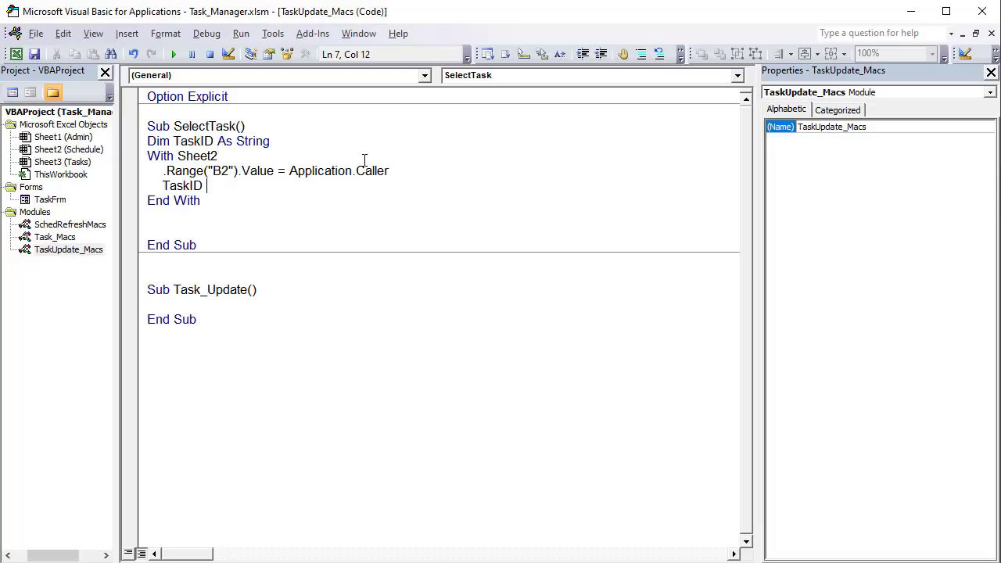
drag(275, 167, 162, 171)
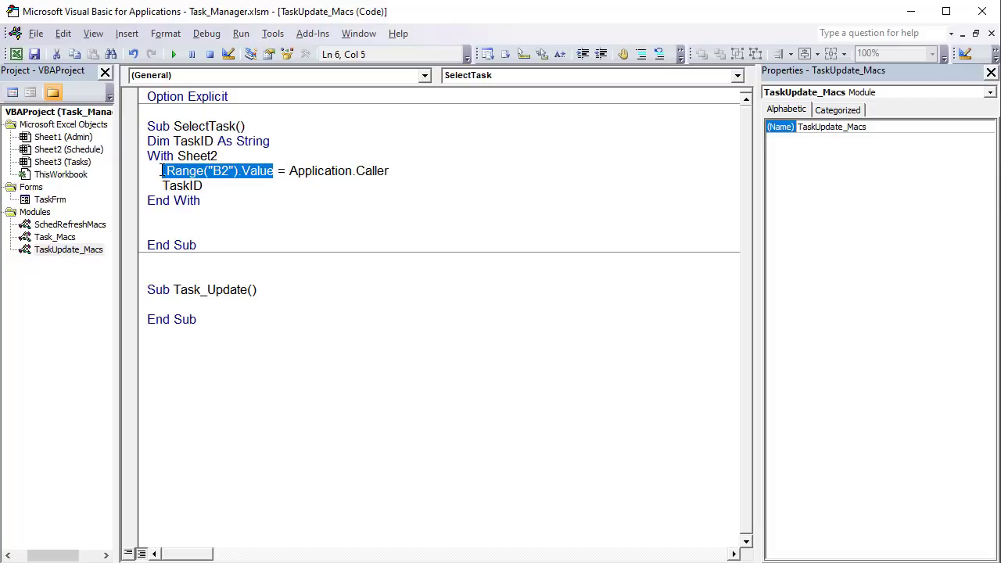
key(ctrl+c)
click(265, 190)
key(ctrl+v)
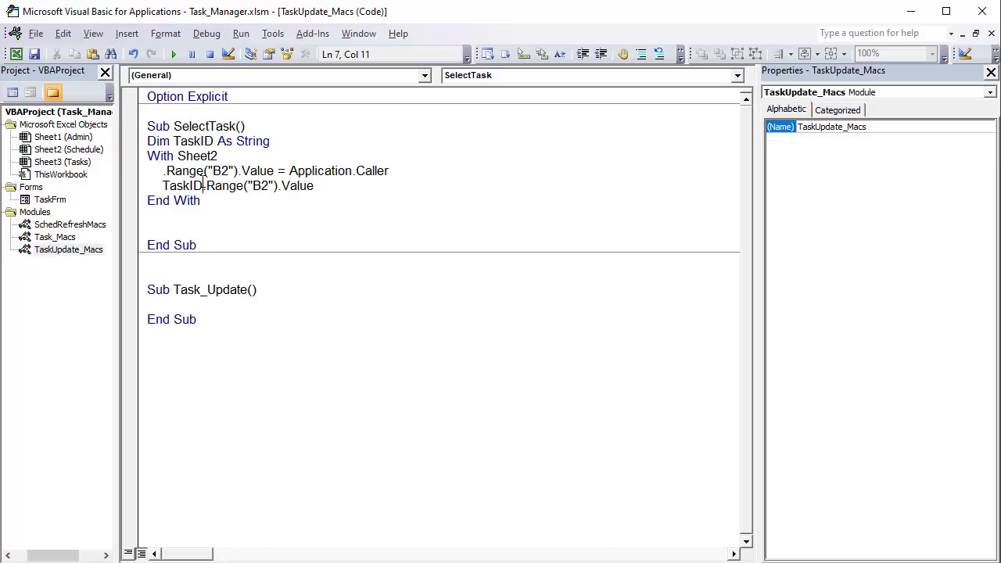
text(= .)
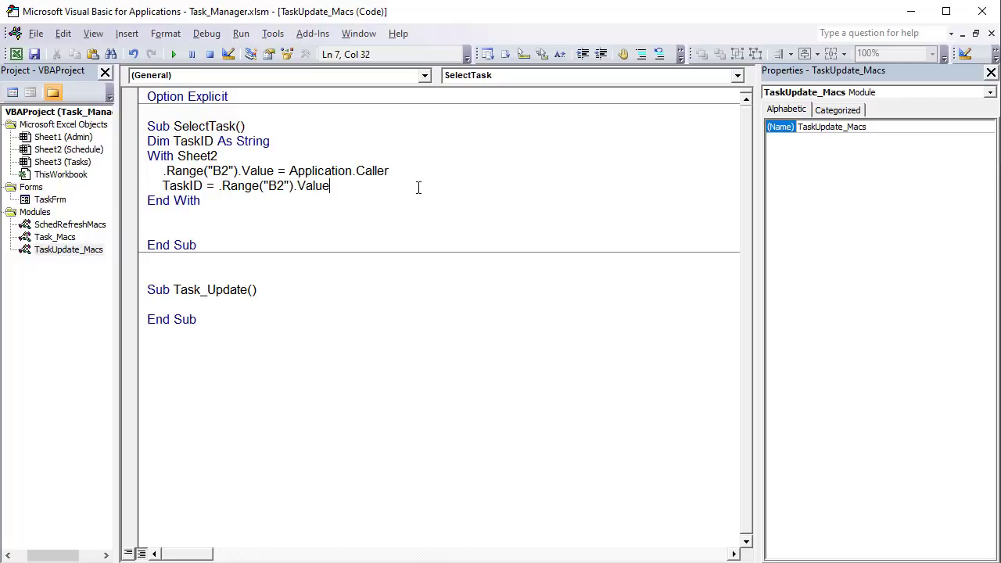
key(Return)
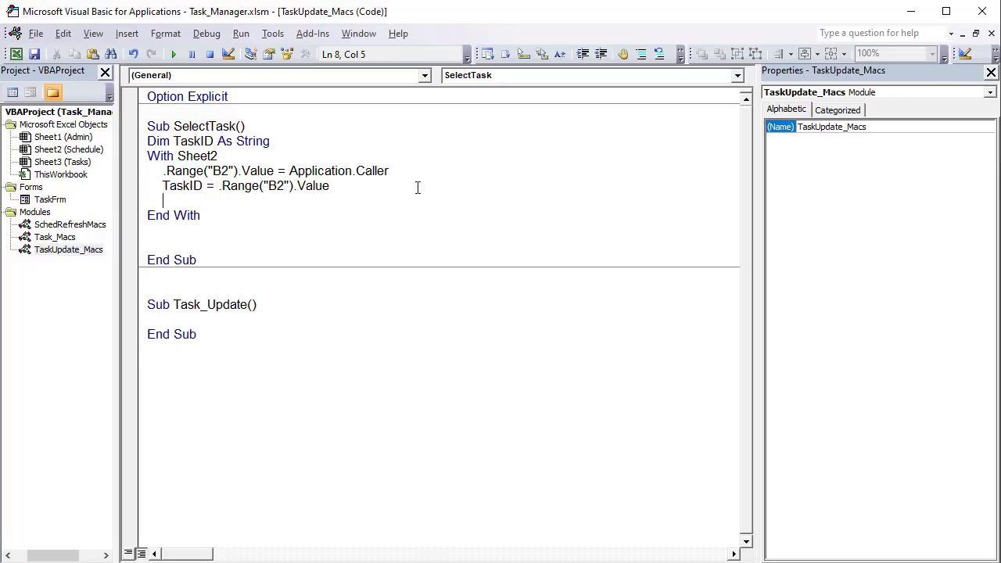
- Switch to the Schedule sheet in Excel and move the EditGrp buttons beside the upper right corner of the meeting shape
key(alt+F11)
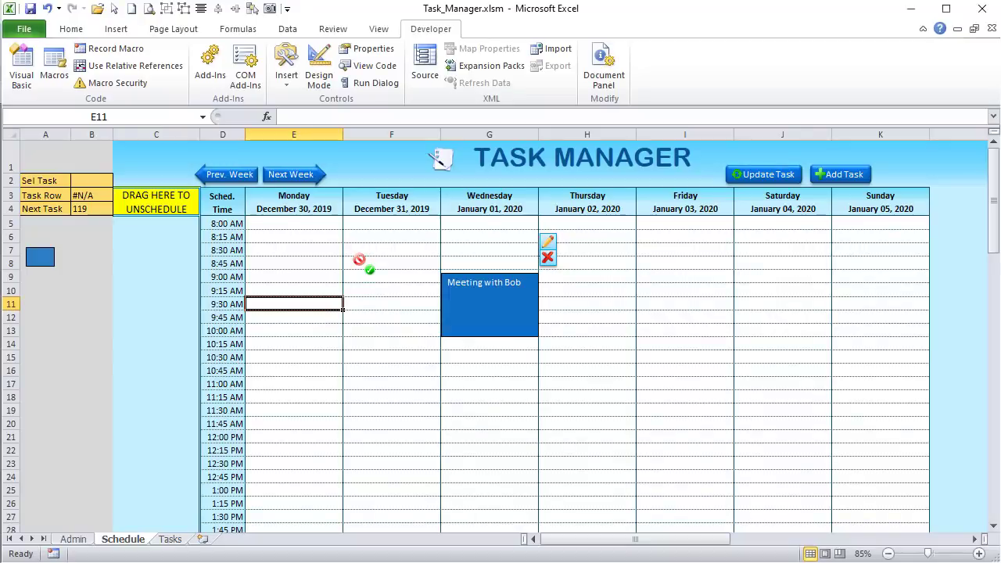
click(543, 238)
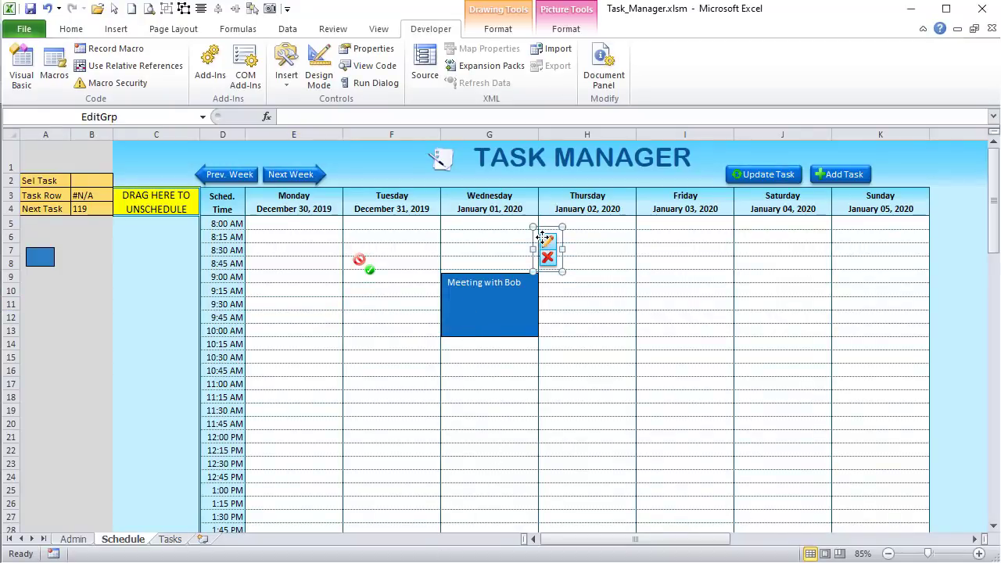
drag(543, 228, 544, 271)
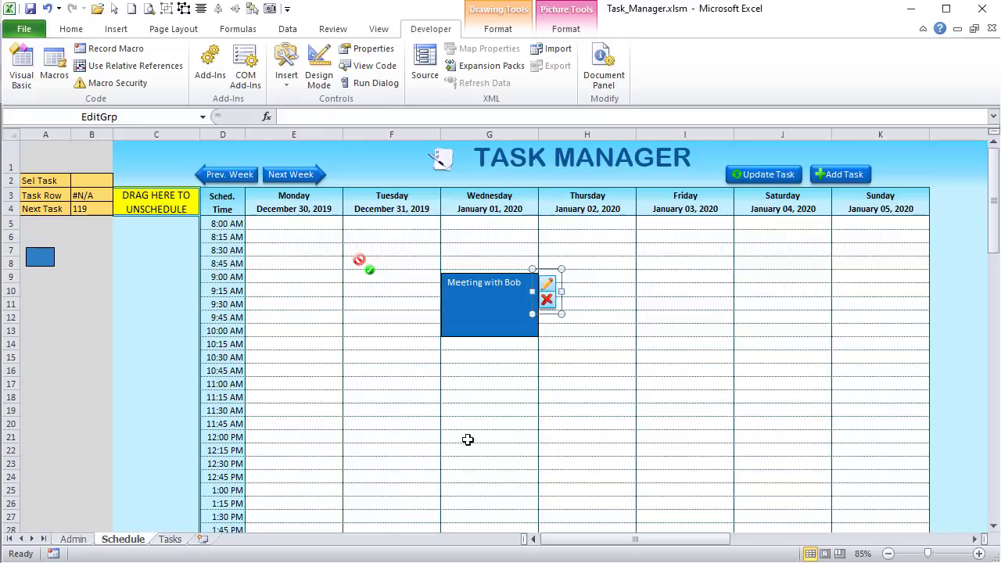
- Back in the SelectTask code, nest a With .Shapes("EditGrp") block and start its .Left property line
key(alt+F11)
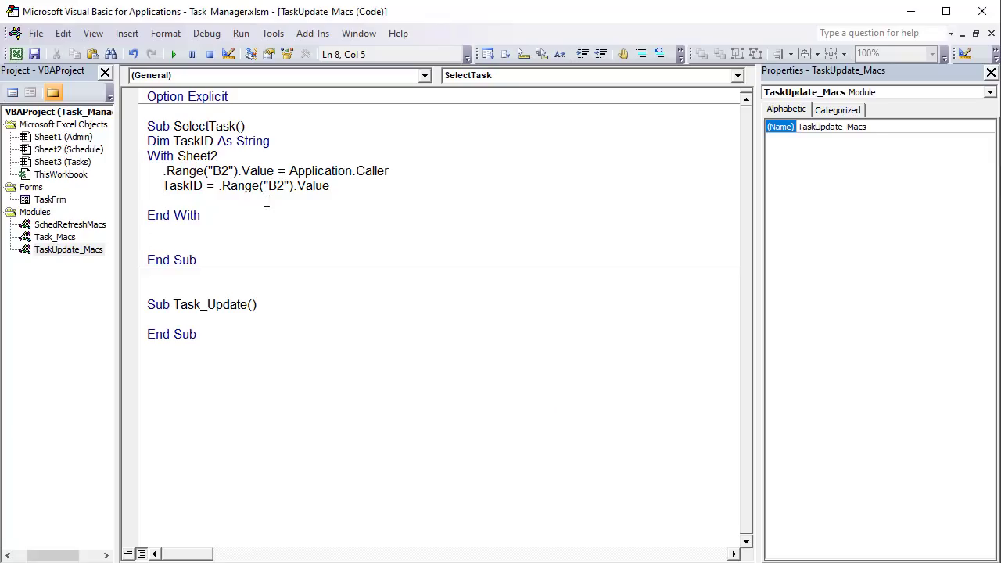
text(With )
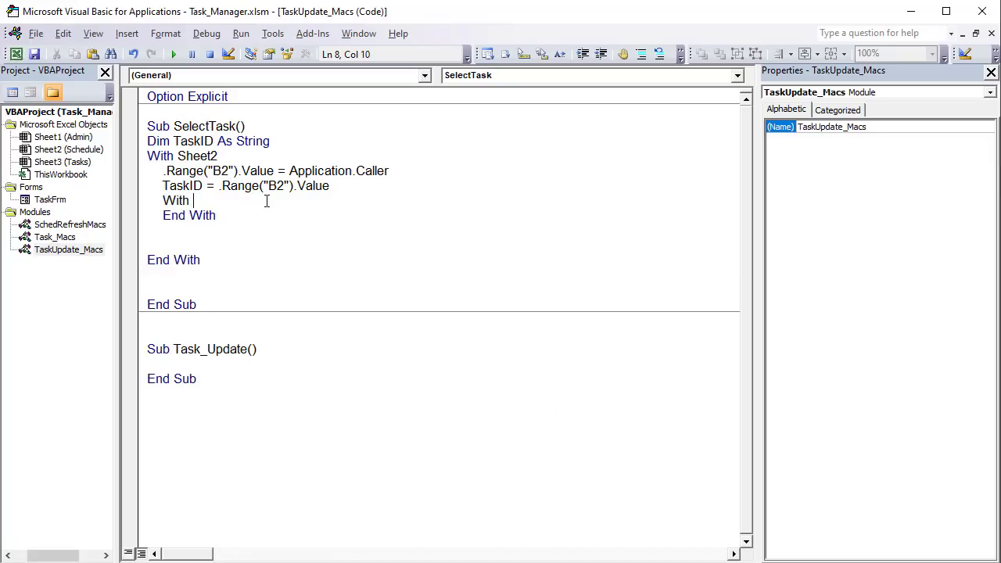
text(.Shapes()
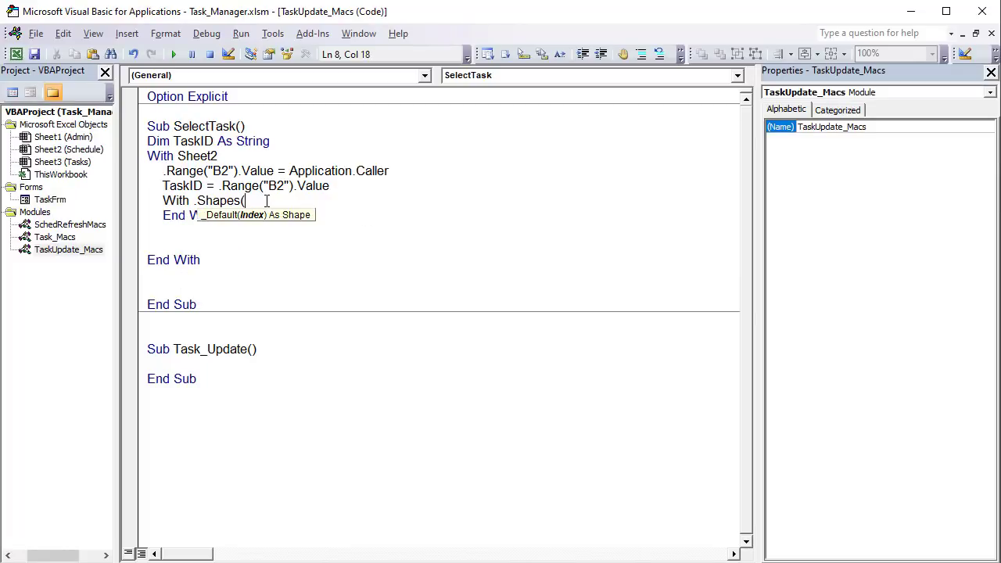
text("EditGrp"))
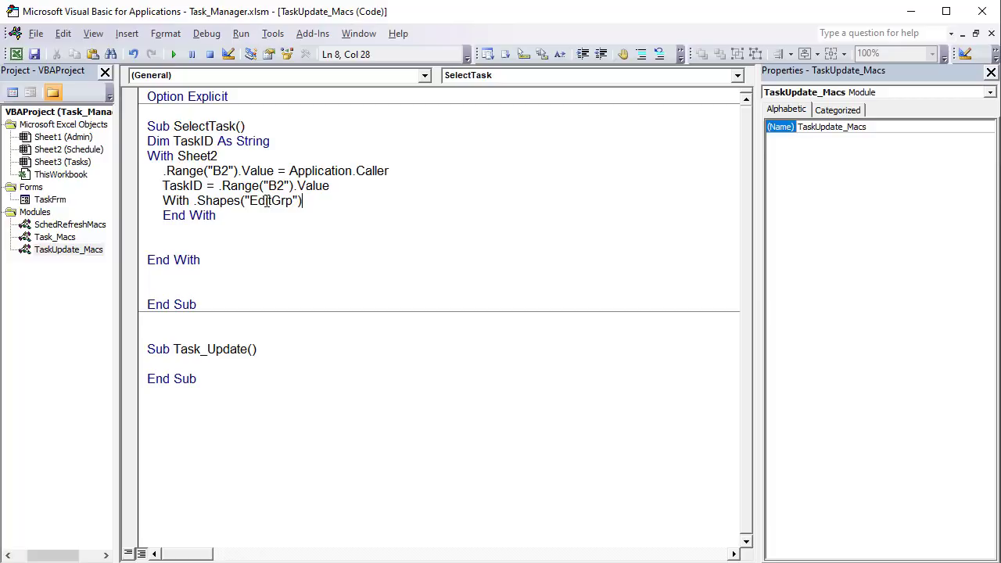
key(Return)
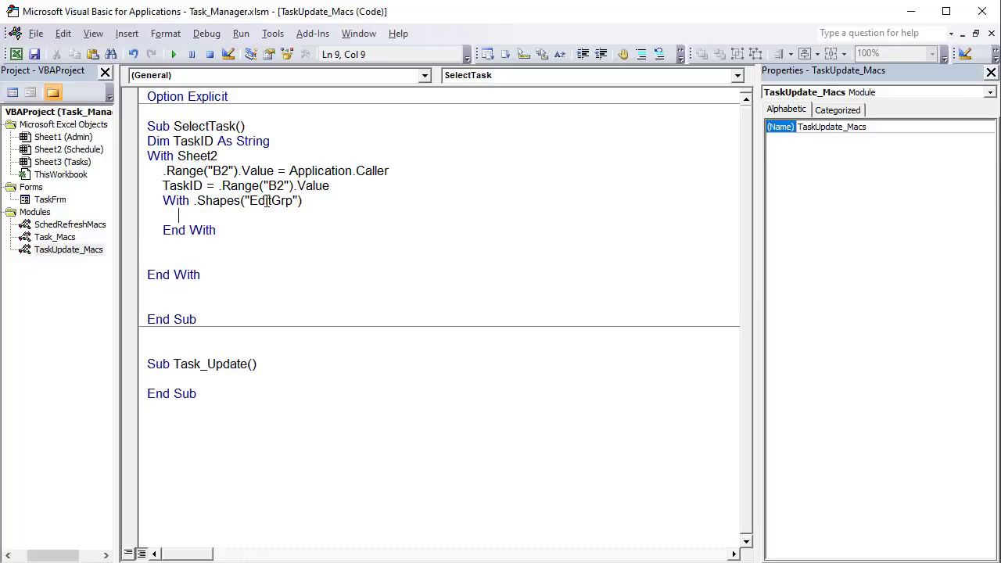
text(.le)
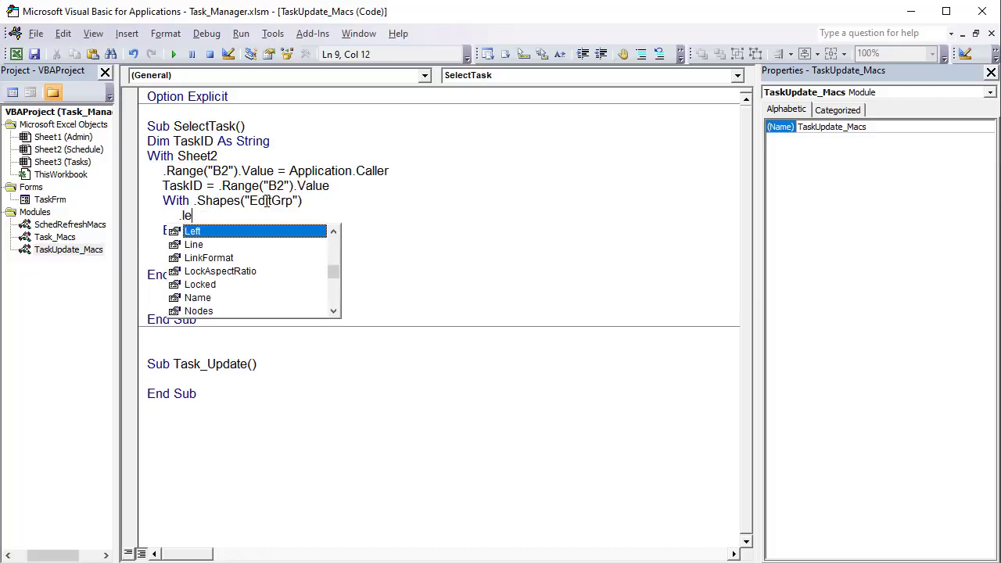
key(Tab)
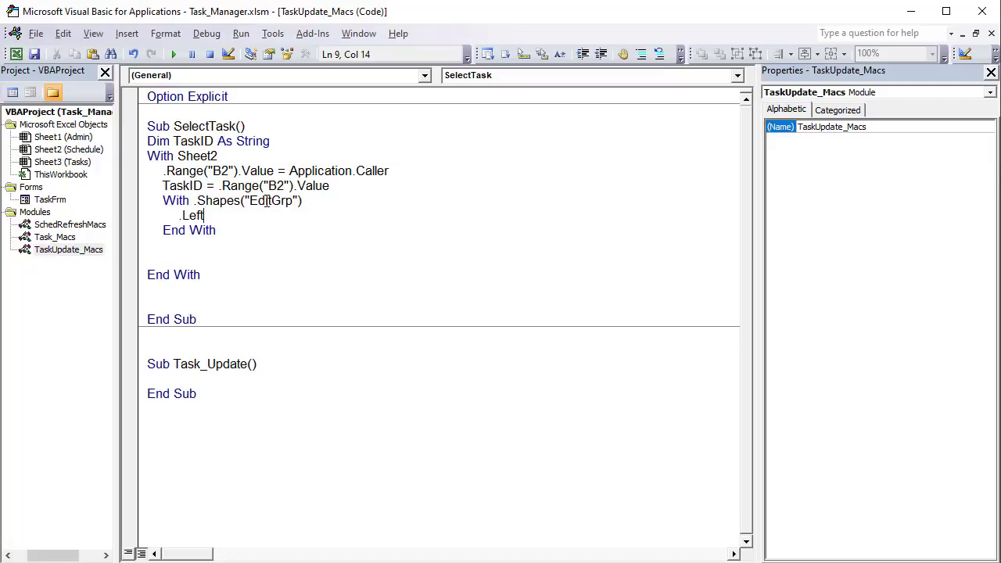
- On the Schedule sheet, move the EditGrp buttons to the meeting shape's left edge, return them to its right side, and select the shape
key(alt+F11)
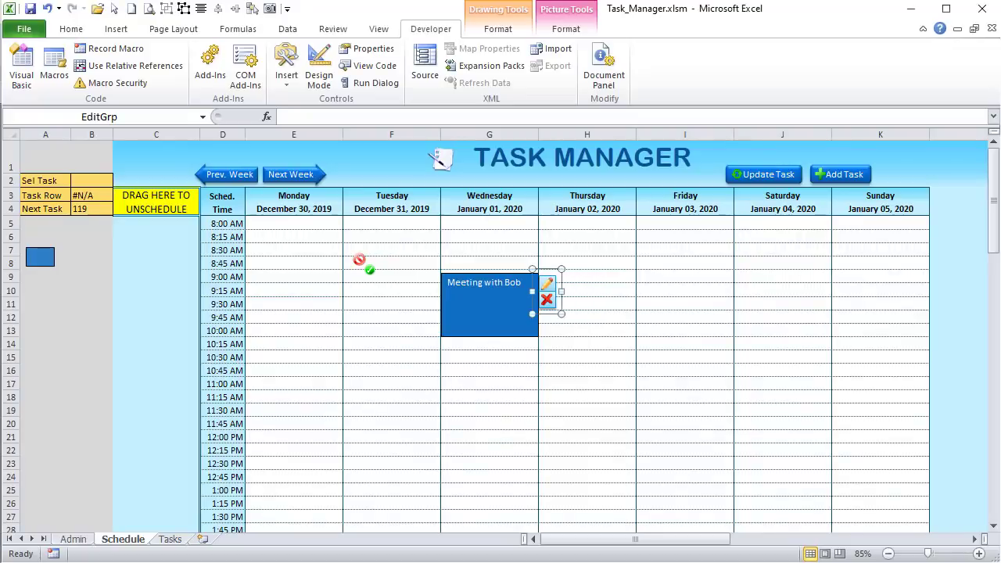
click(449, 286)
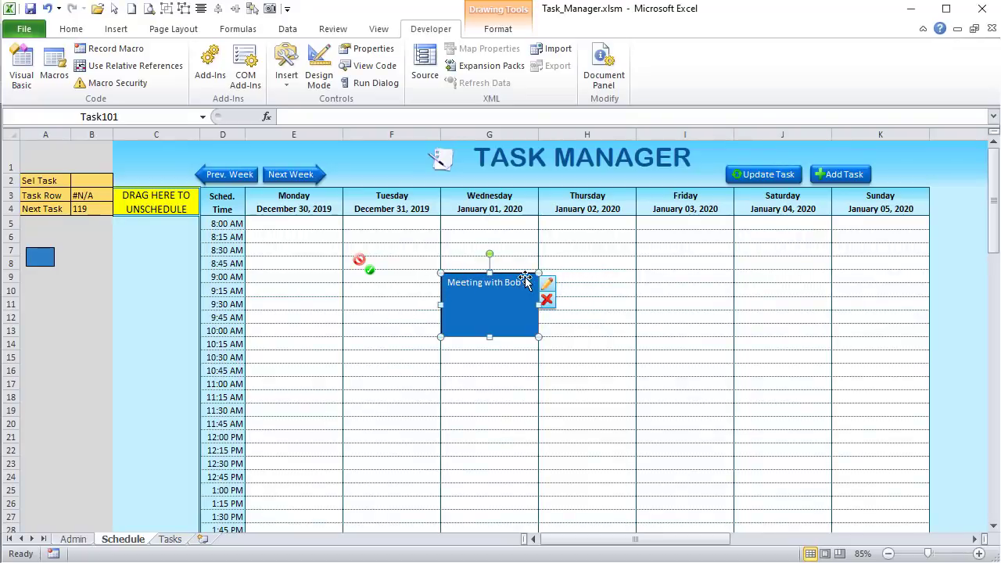
drag(545, 283, 448, 254)
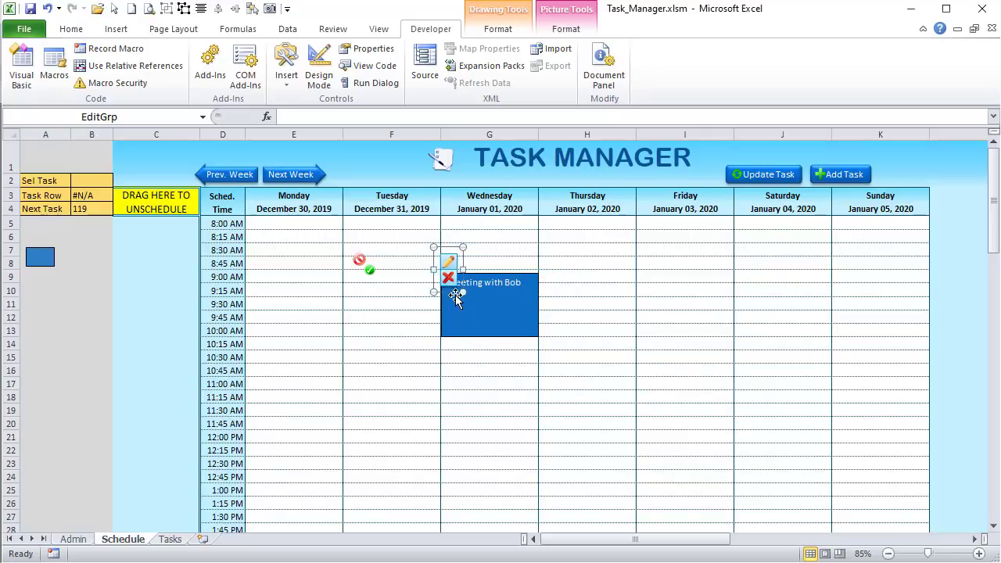
mouse_move(451, 294)
mouse_down()
mouse_move(516, 291)
mouse_move(552, 311)
mouse_up()
click(500, 291)
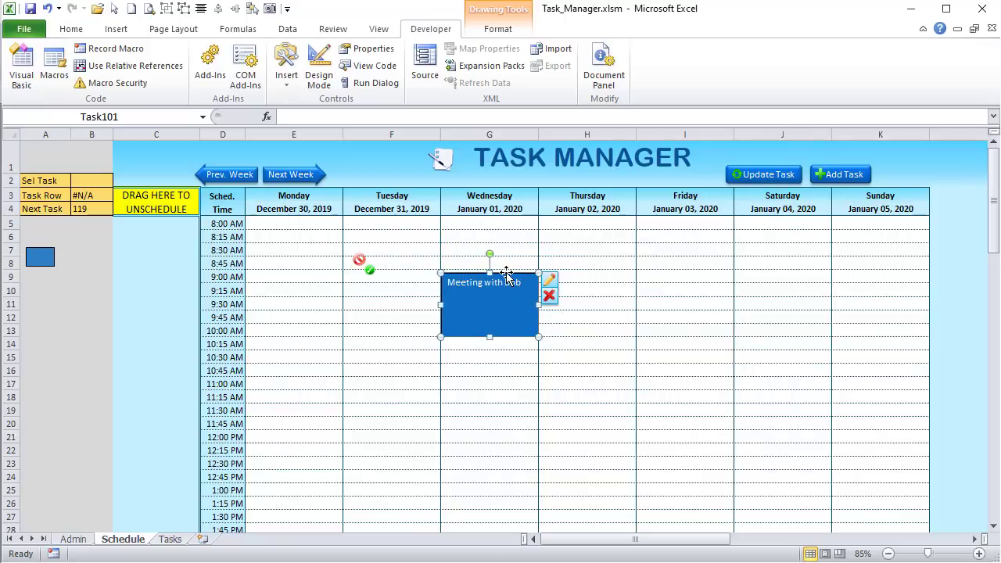
- Return to the SelectTask code and set the EditGrp .Left property to Sheet2.Shapes(TaskID).Left
key(alt+F11)
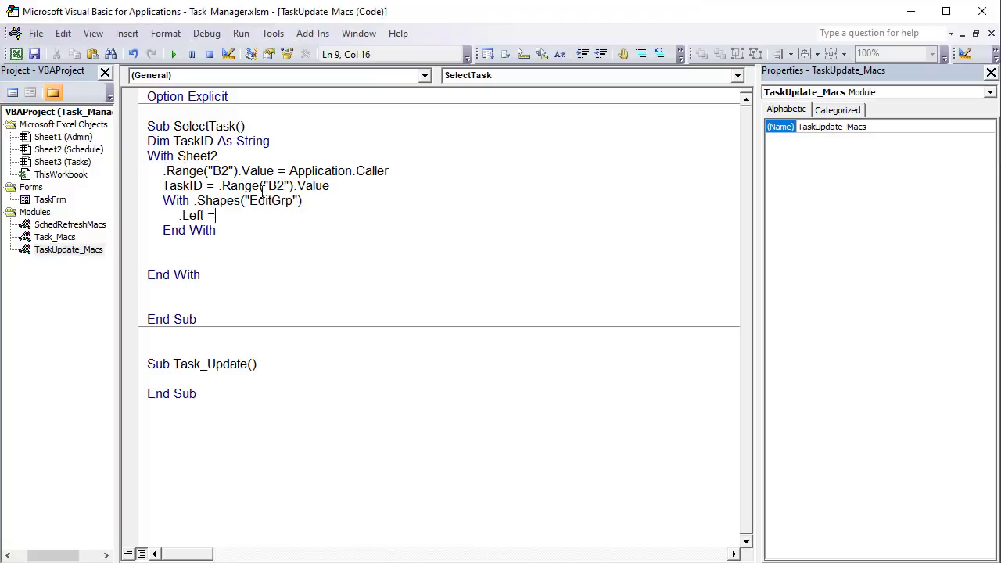
text(Sheet2.)
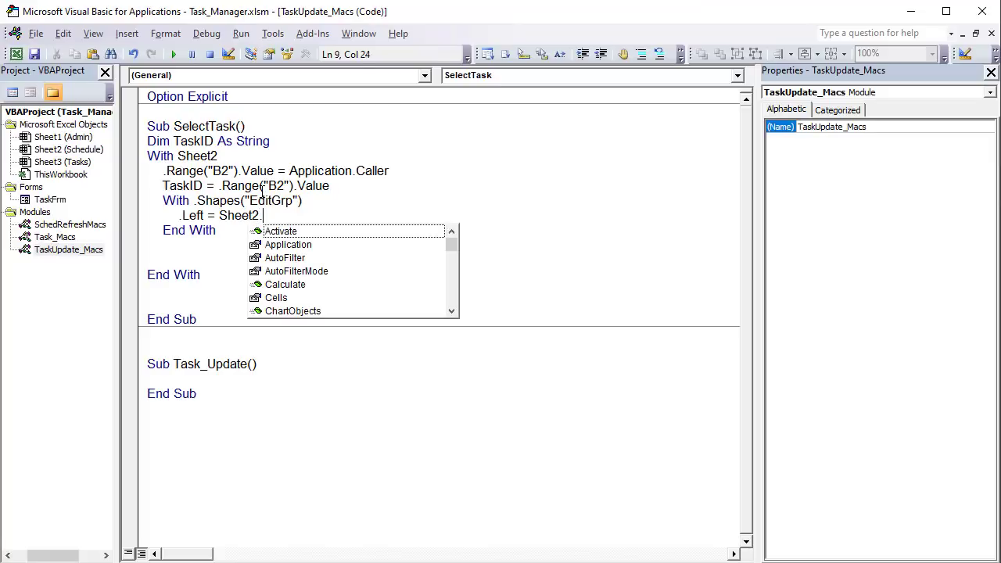
click(194, 201)
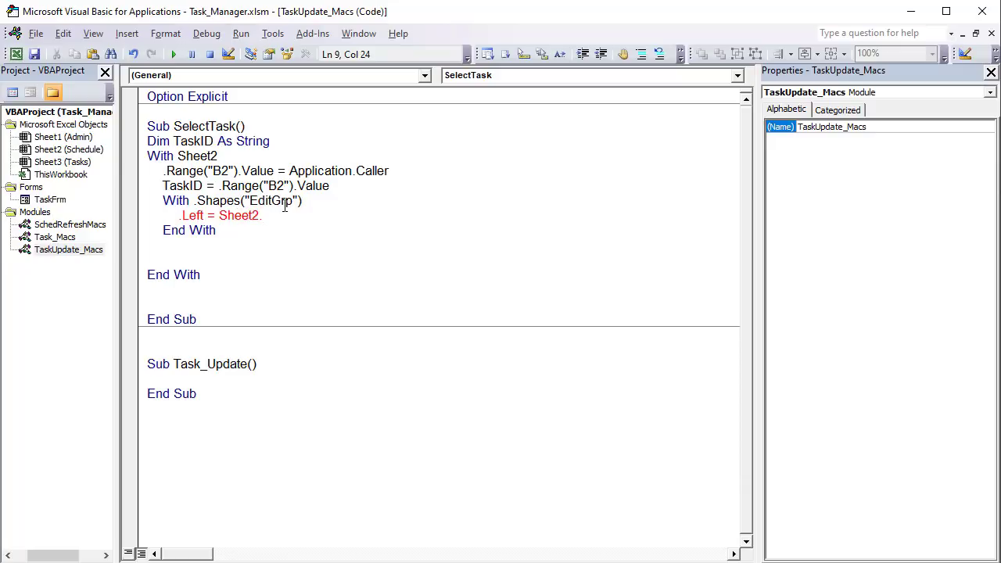
text(Shapes)
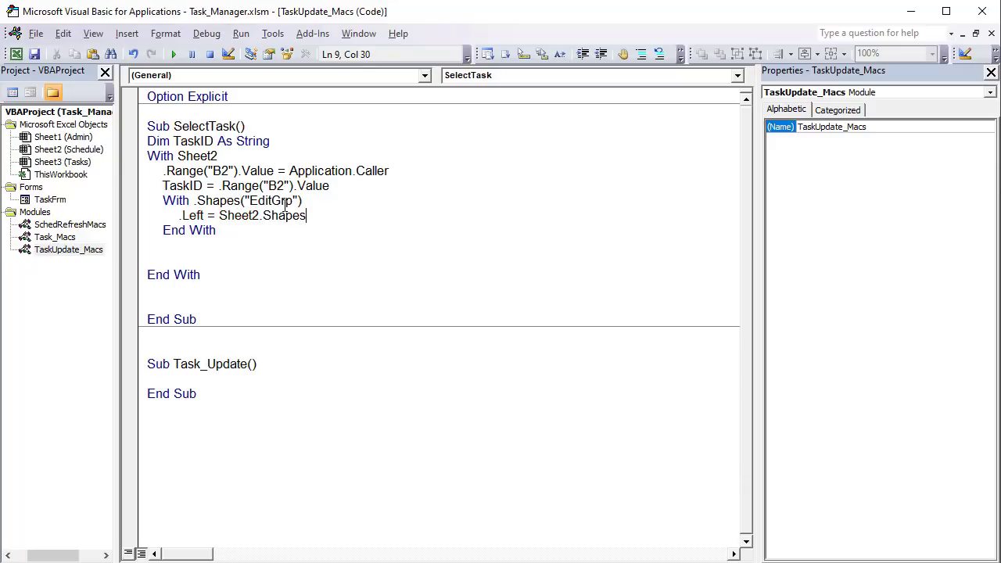
text((TaskID).l)
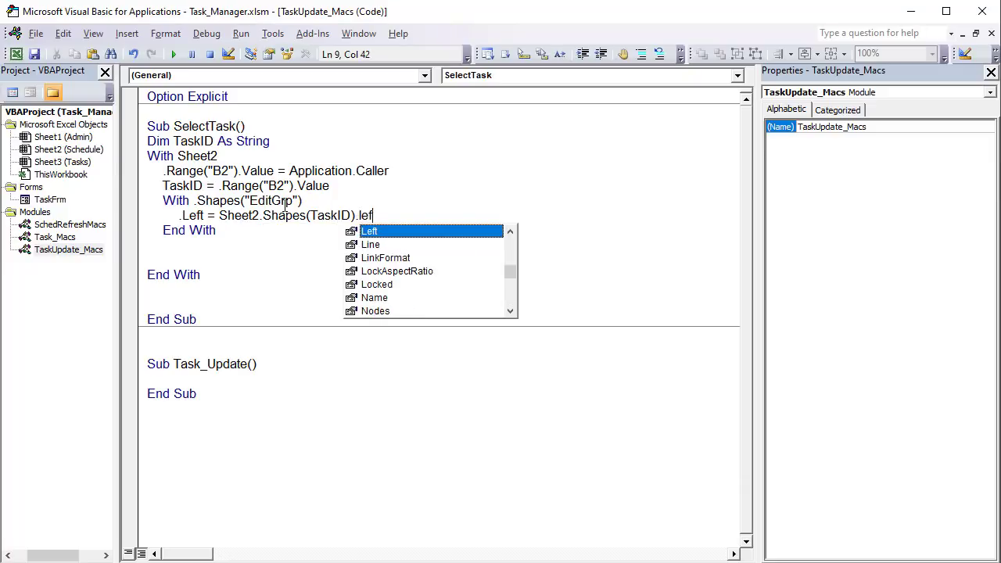
text(ef)
key(Tab)
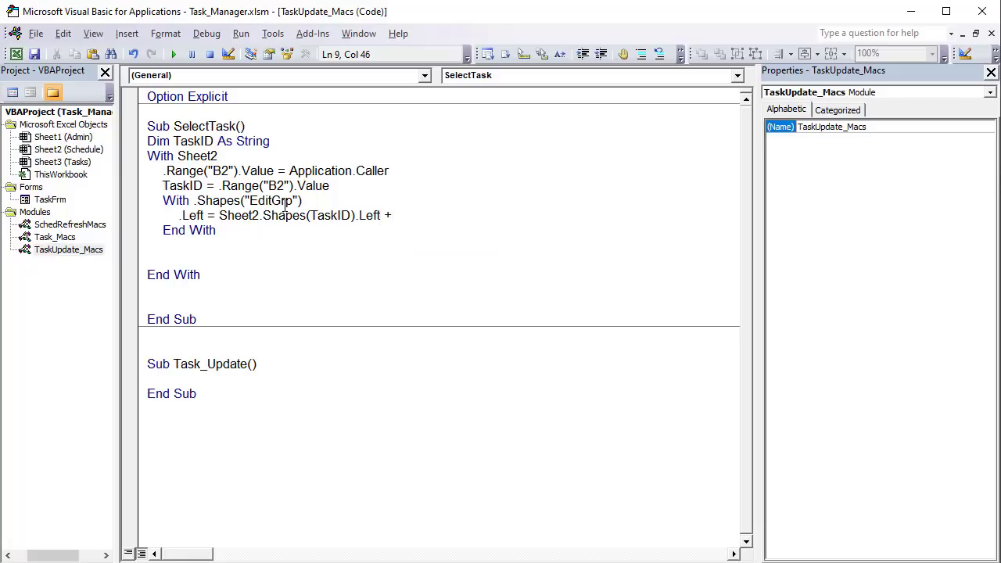
- Extend the .Left expression with + Sheet2.Shapes(TaskID).Width, reusing a copy of the existing shape reference
text(+ Sheet)
key(BackSpace)
key(BackSpace)
key(BackSpace)
key(BackSpace)
key(BackSpace)
drag(219, 215, 358, 216)
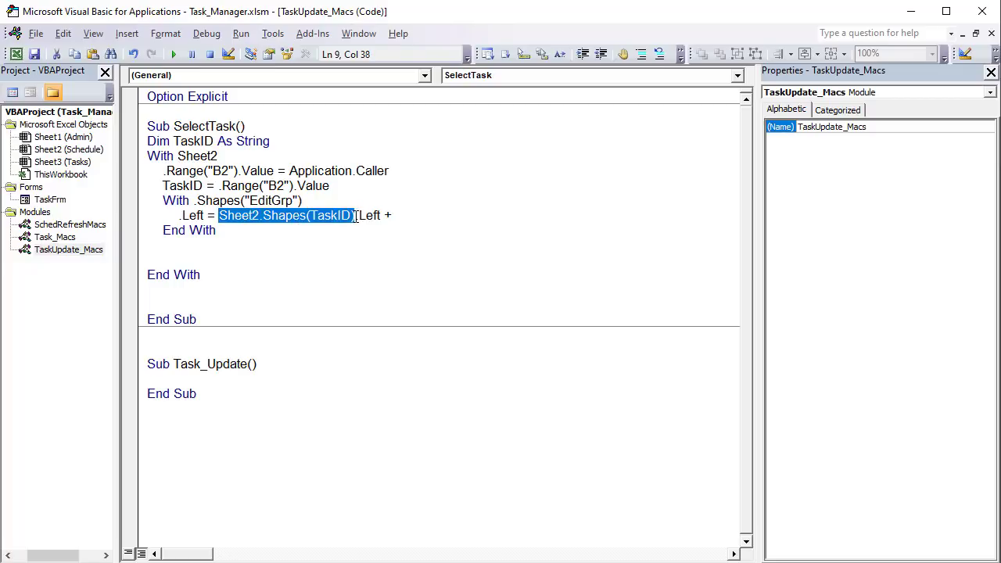
key(ctrl+c)
click(466, 216)
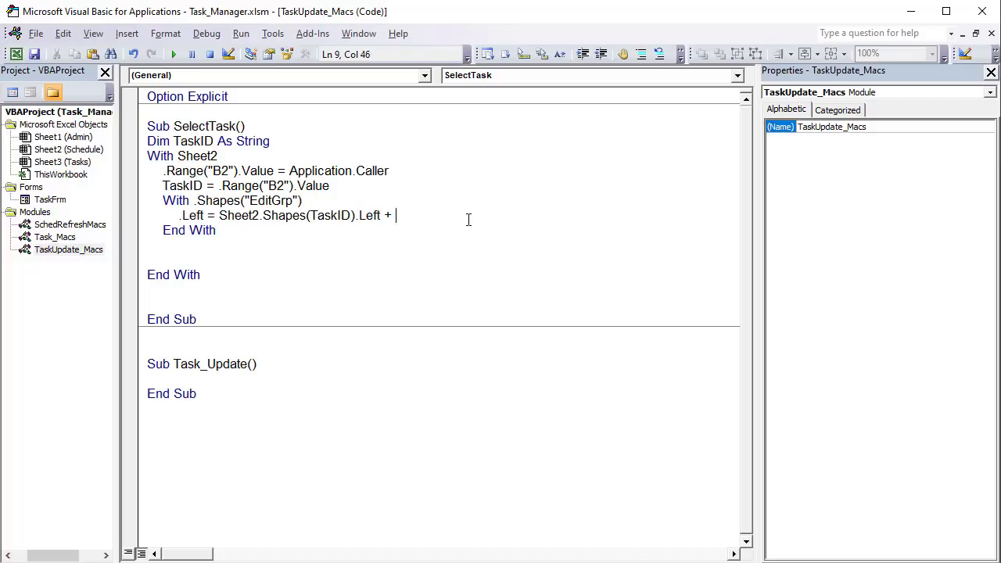
key(ctrl+v)
text(.wid)
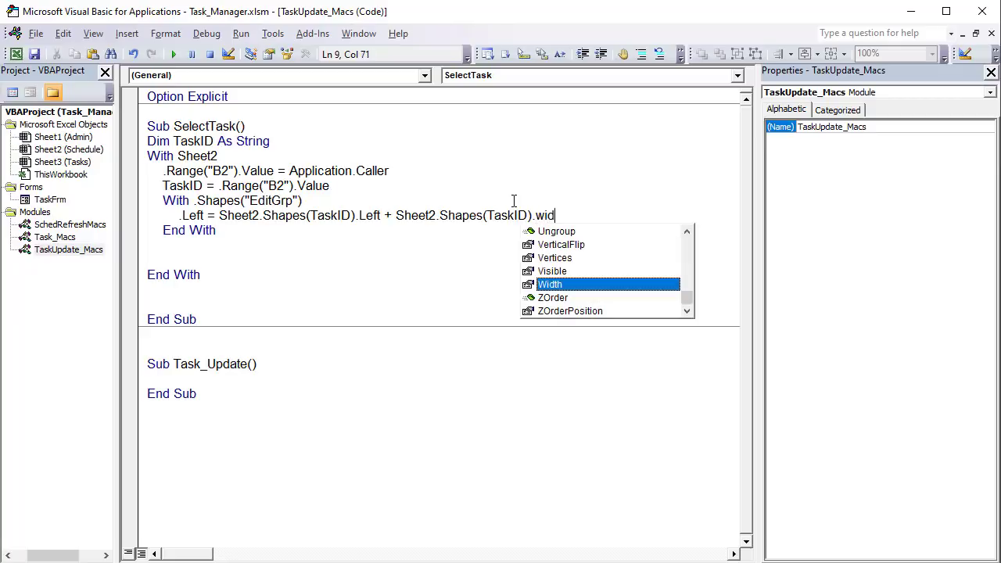
- Complete the EditGrp .Left assignment in SelectTask by adding the task shape's Width property
key(Tab)
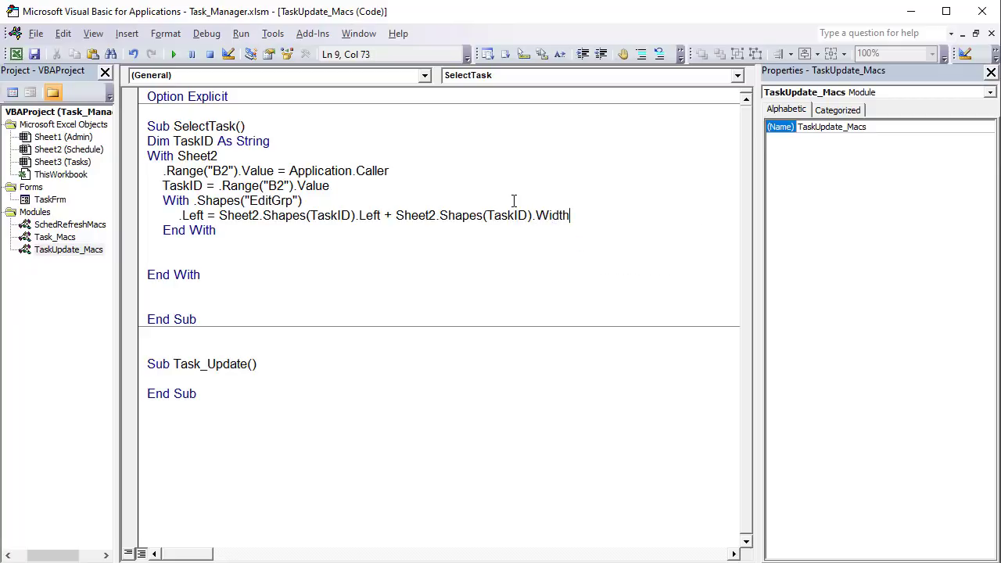
key(Return)
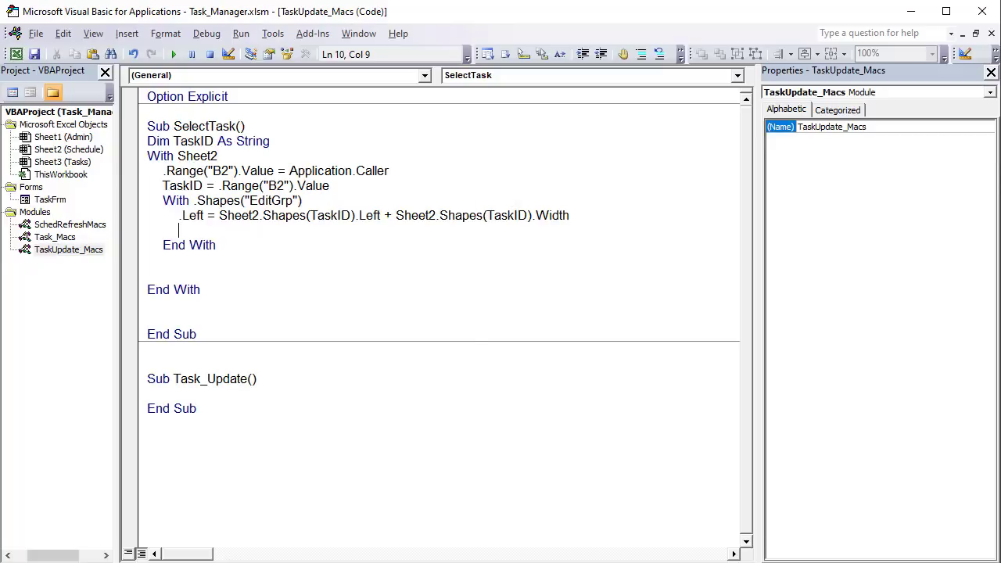
- On the Schedule sheet, nudge the EditGrp icon group slightly against the upper edge of the Wednesday 9:00 AM task, and return to the code
key(alt+F11)
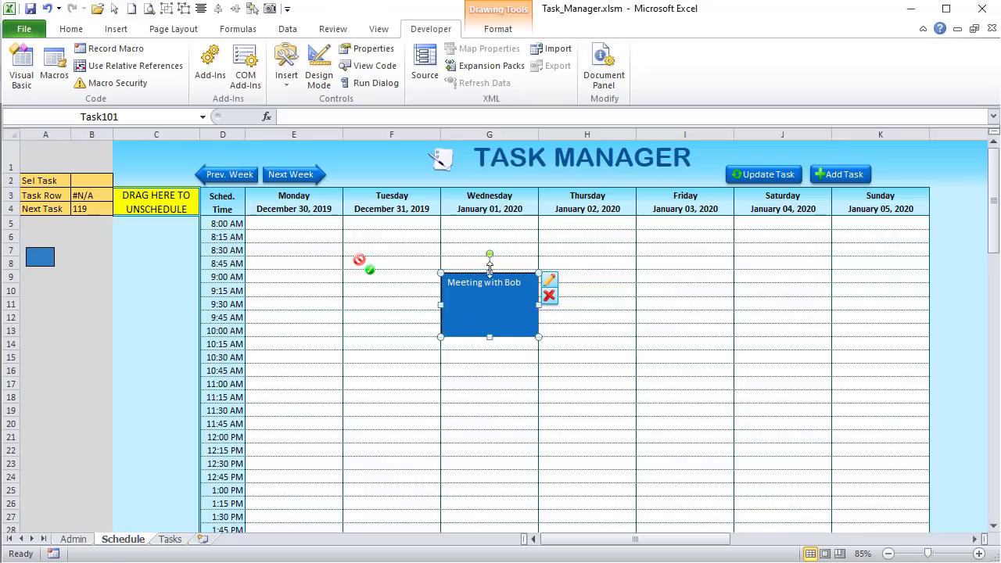
click(546, 276)
mouse_move(546, 276)
mouse_down()
mouse_move(547, 315)
mouse_move(542, 263)
mouse_up()
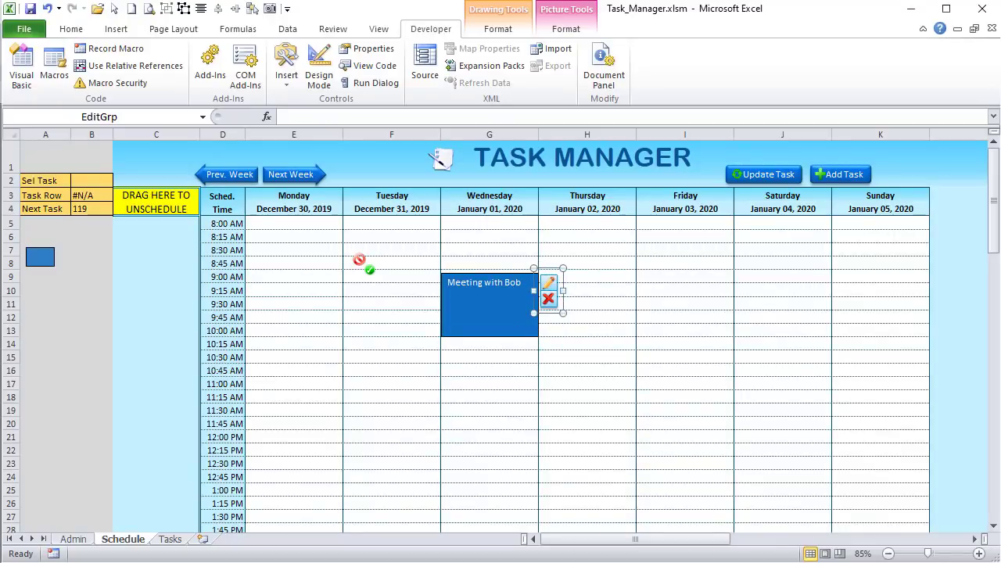
key(alt+F11)
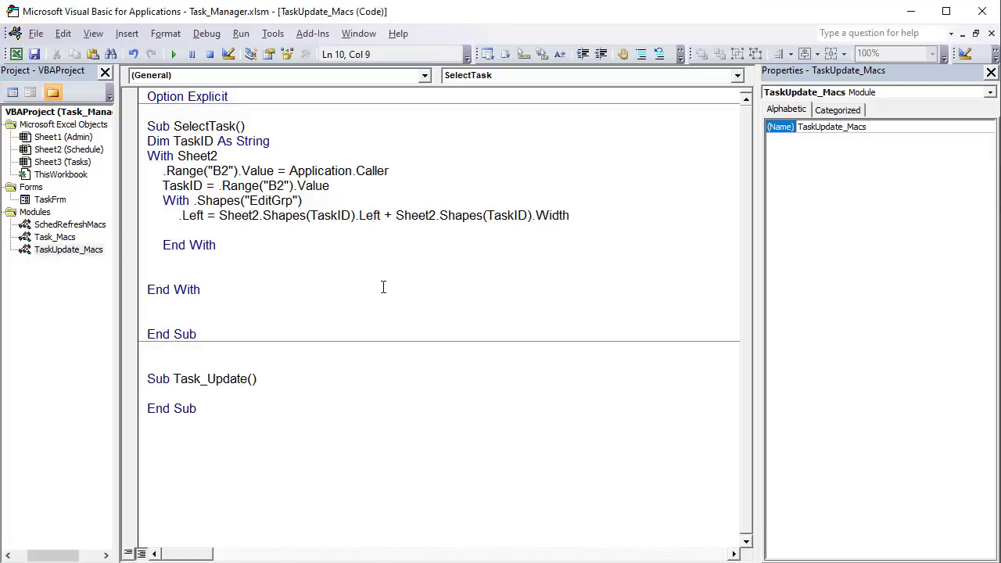
- Add the line .Top = Sheet2.Shapes(TaskID).Top inside the EditGrp With block
text(.top)
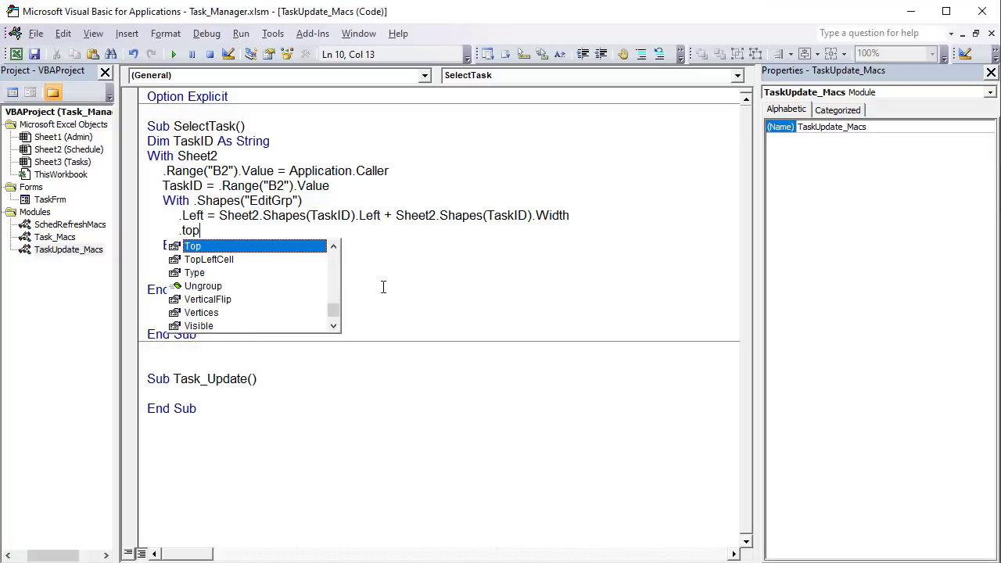
key(Tab)
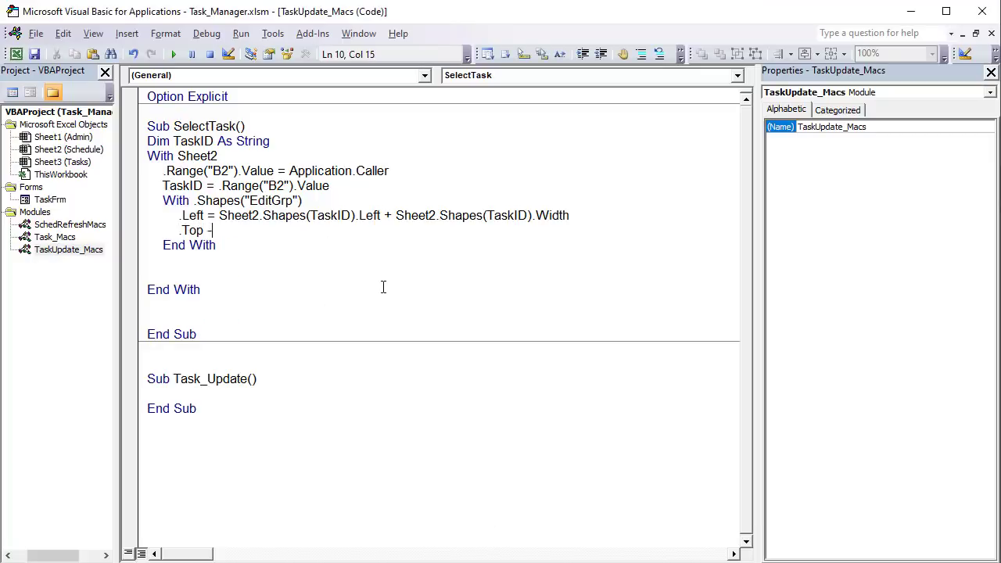
text(= Sheet2.Shapes(TaskID))
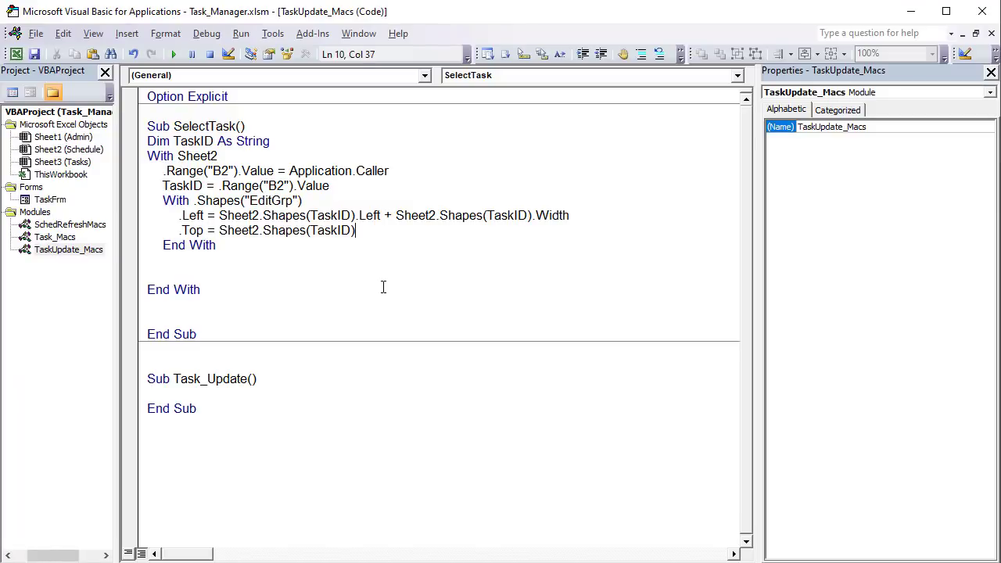
text(.to)
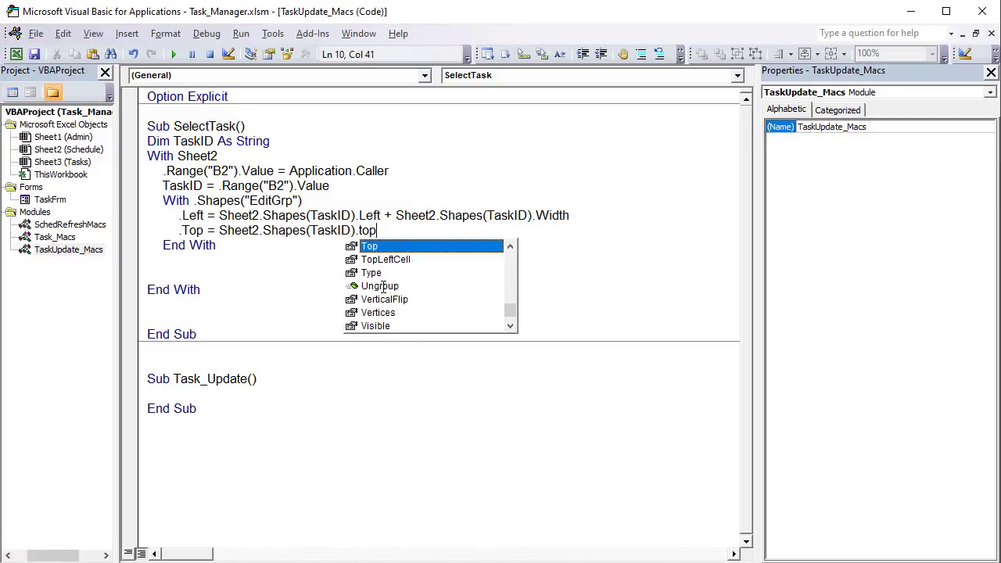
text(p)
key(Return)
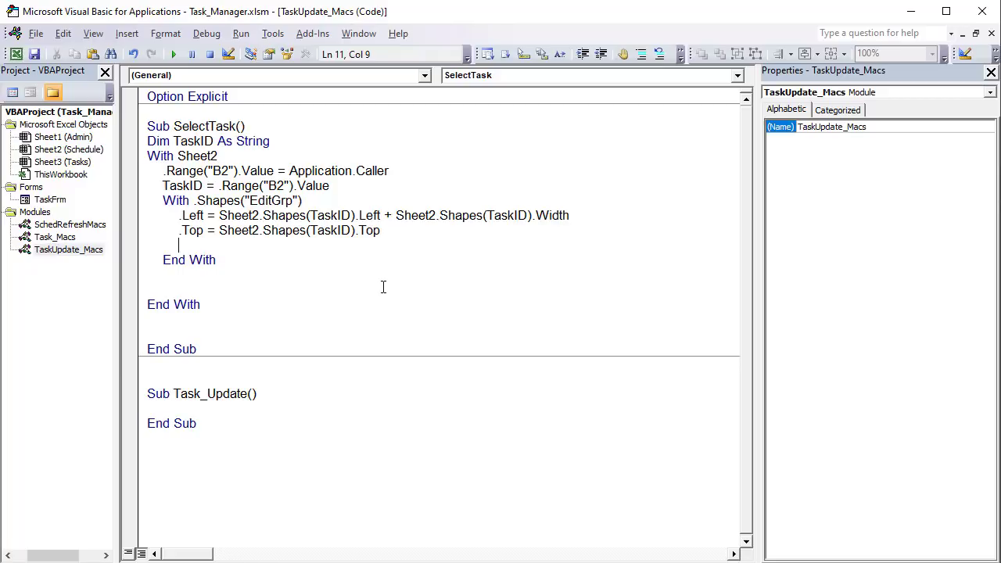
- Add the line .Visible = msoCTrue beneath the .Top assignment in the EditGrp block
text(.vi)
key(Tab)
text(= m)
key(Tab)
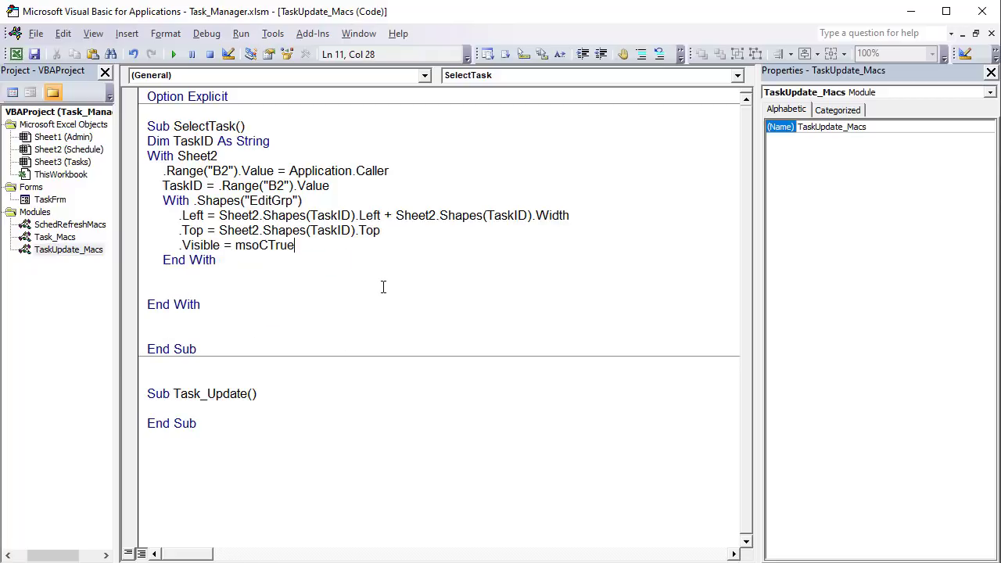
key(Return)
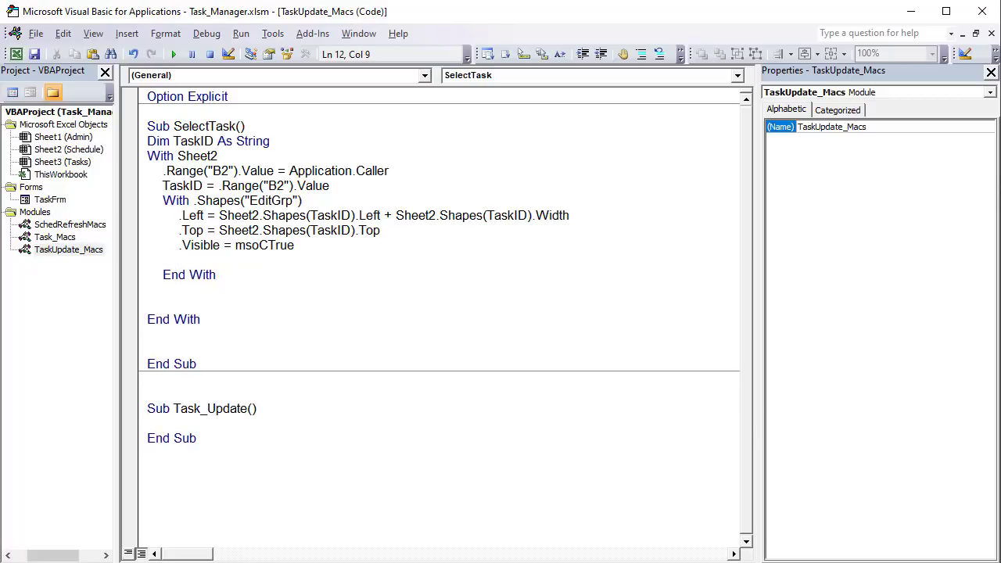
- Duplicate the Wednesday 9:00 AM task shape into the Thursday column over the edit icons, shift the copy slightly, and return to the code
key(alt+F11)
click(514, 317)
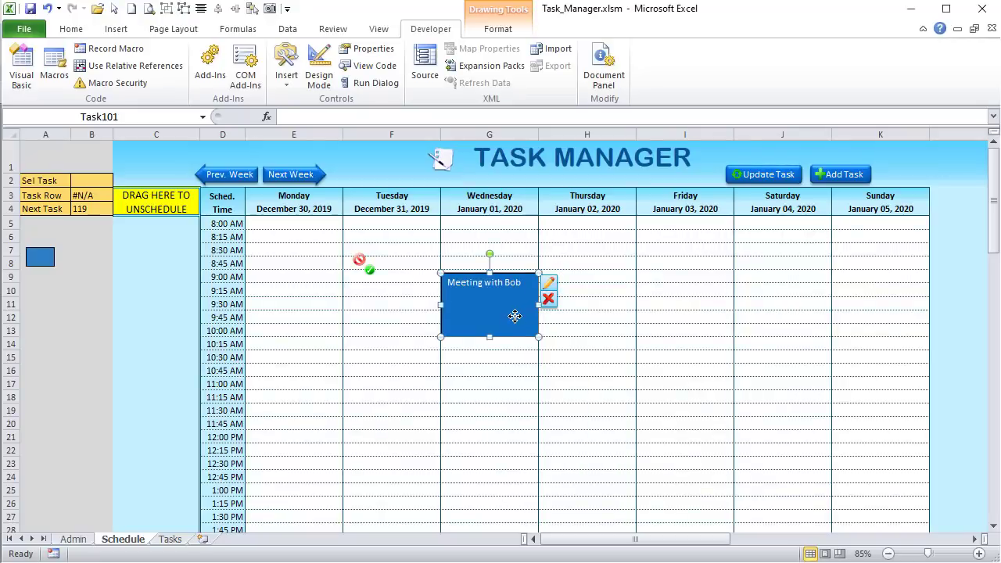
drag(513, 330, 586, 325)
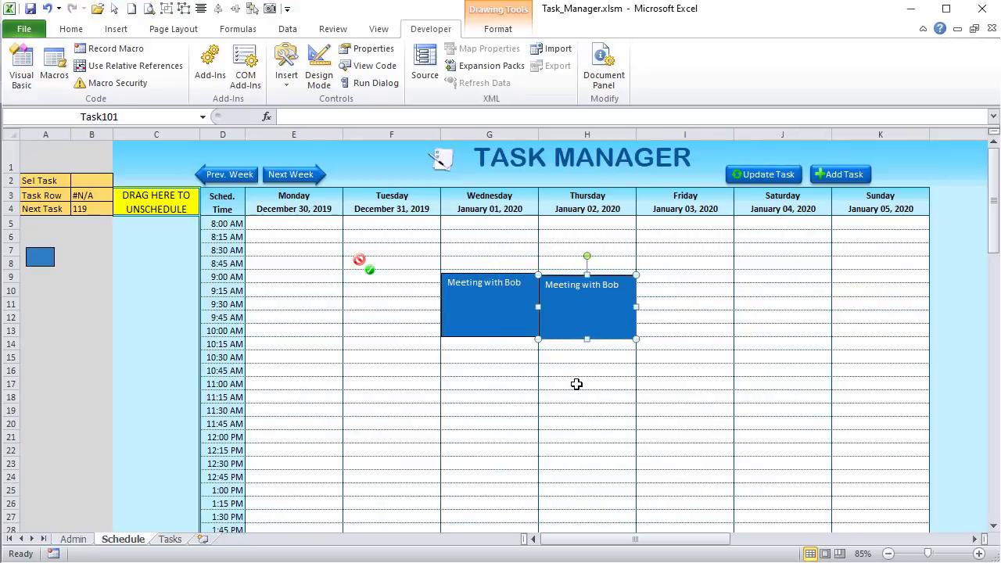
mouse_move(576, 292)
mouse_down()
mouse_move(653, 291)
mouse_move(596, 297)
mouse_up()
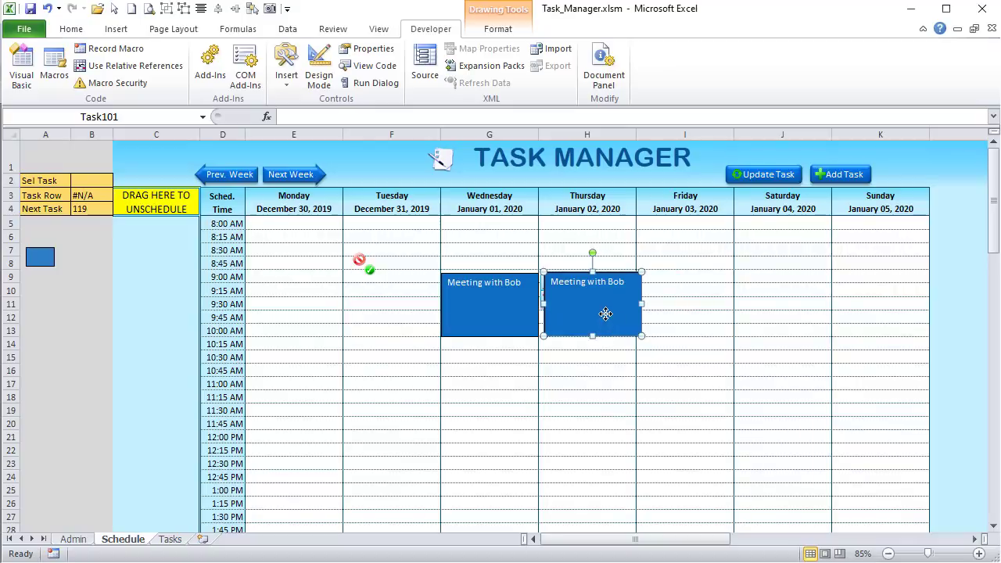
key(alt+F11)
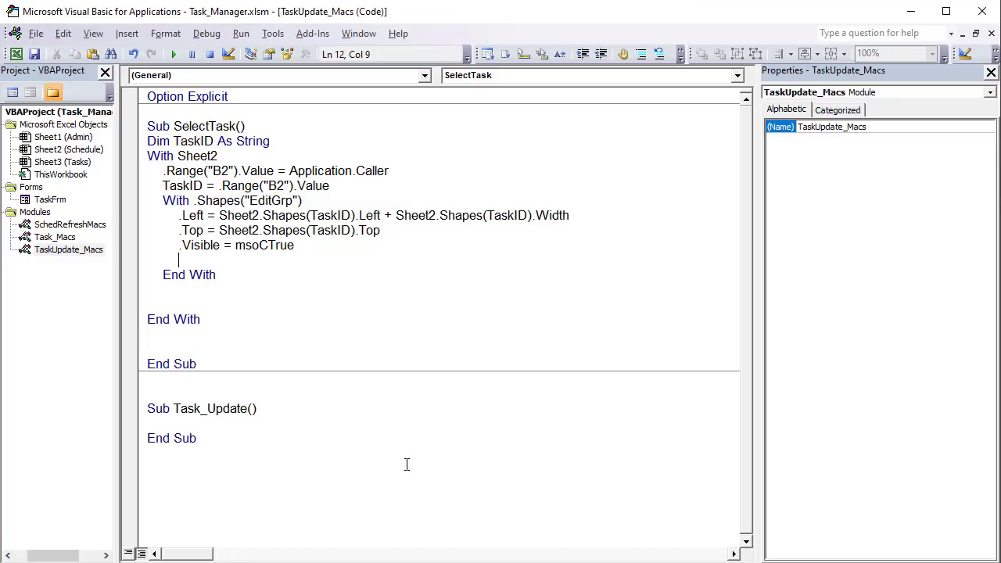
- Add the line .ZOrder msoBringToFront as the last statement of the EditGrp With block
text(.z)
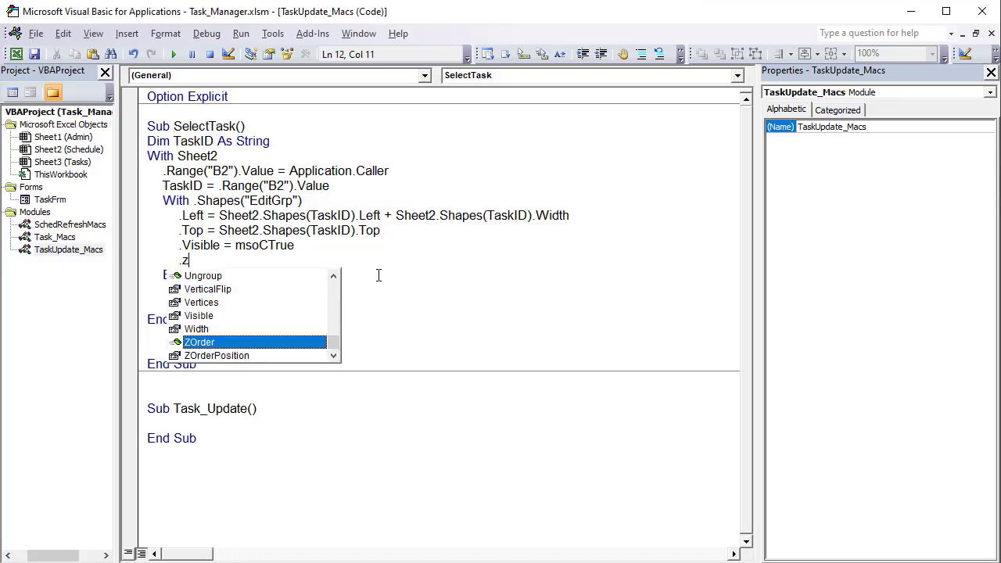
key(Tab)
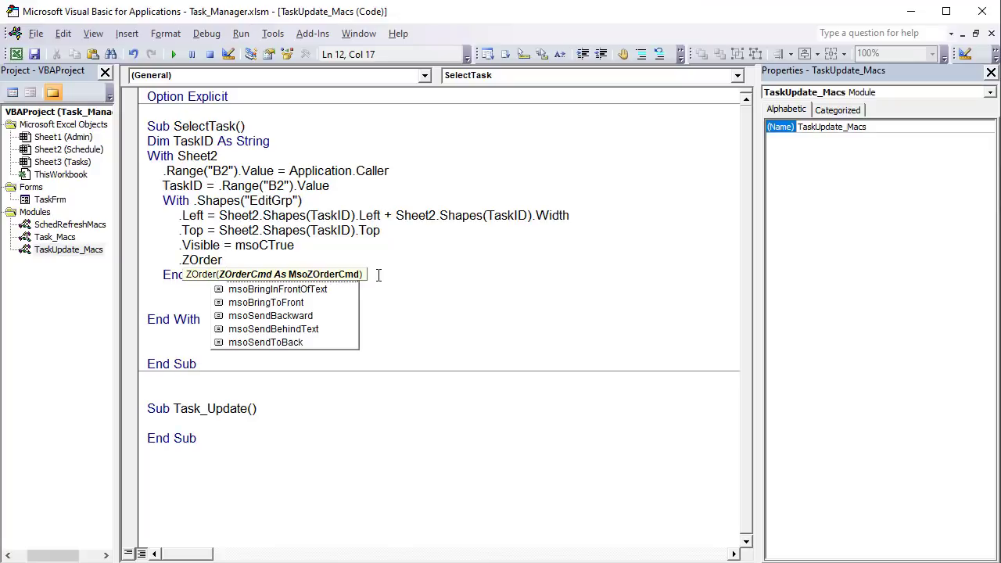
key(Escape)
key(ctrl+j)
key(Down)
key(Down)
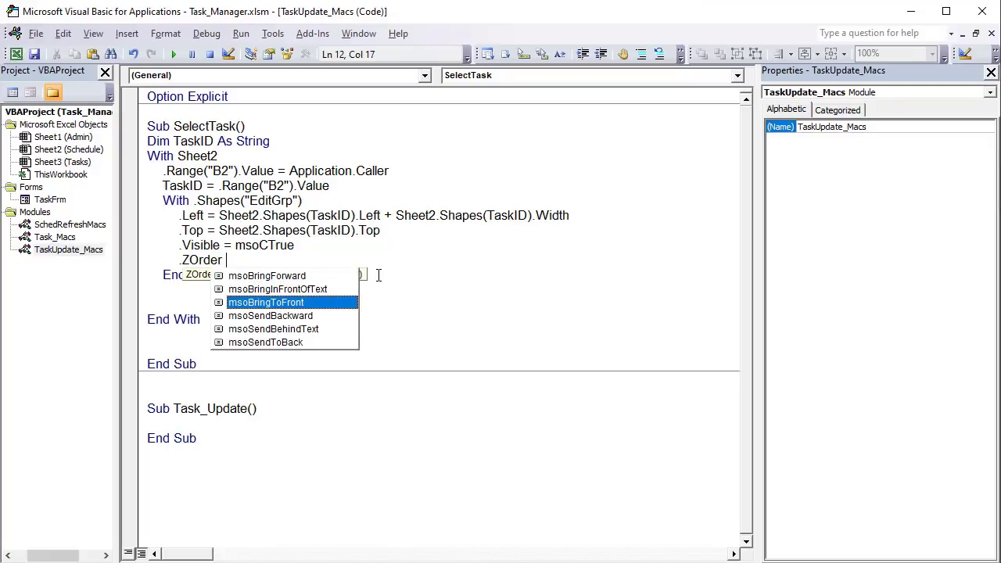
key(Tab)
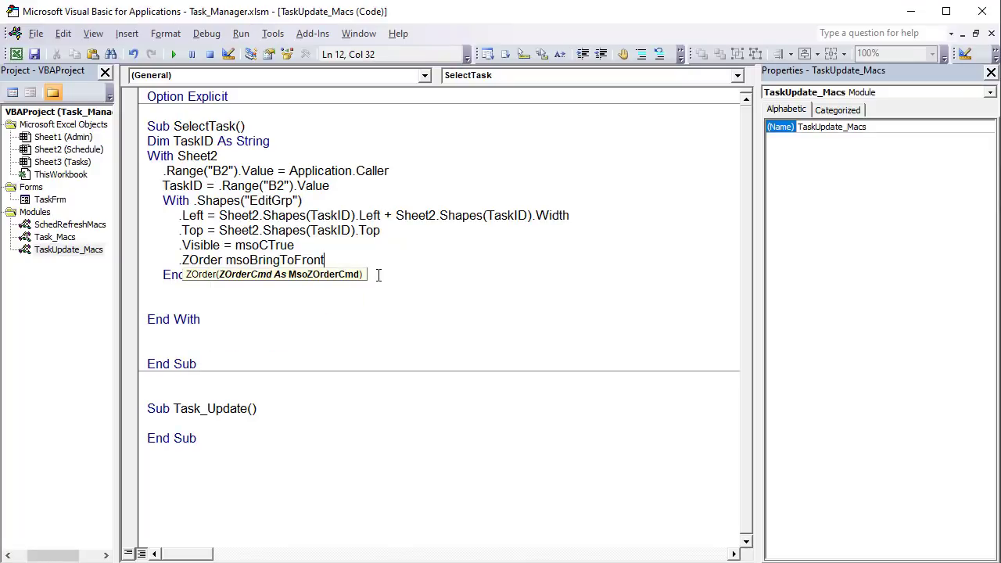
- Remove the blank lines around the outer End With in SelectTask, down to End Sub
click(376, 288)
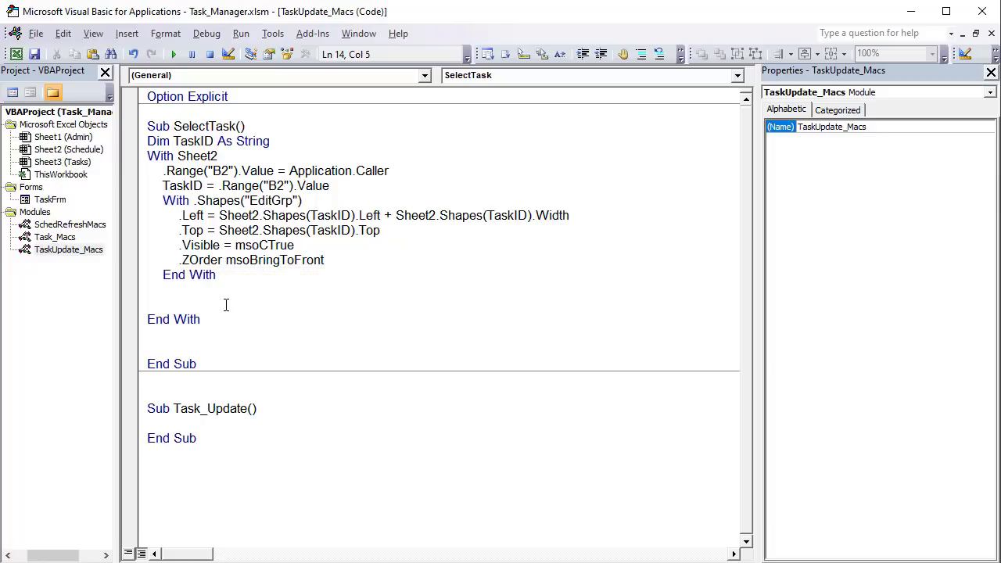
key(BackSpace)
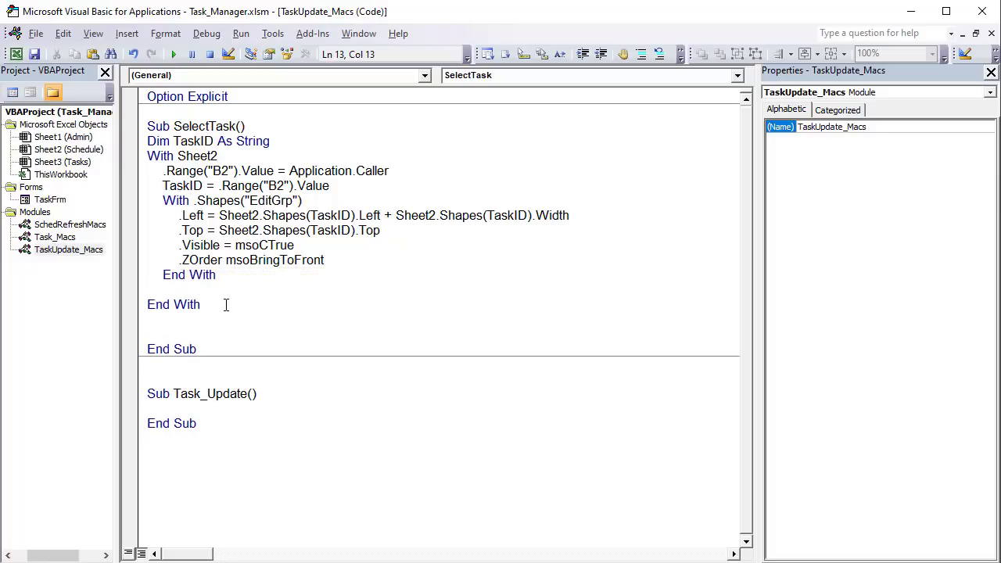
key(BackSpace)
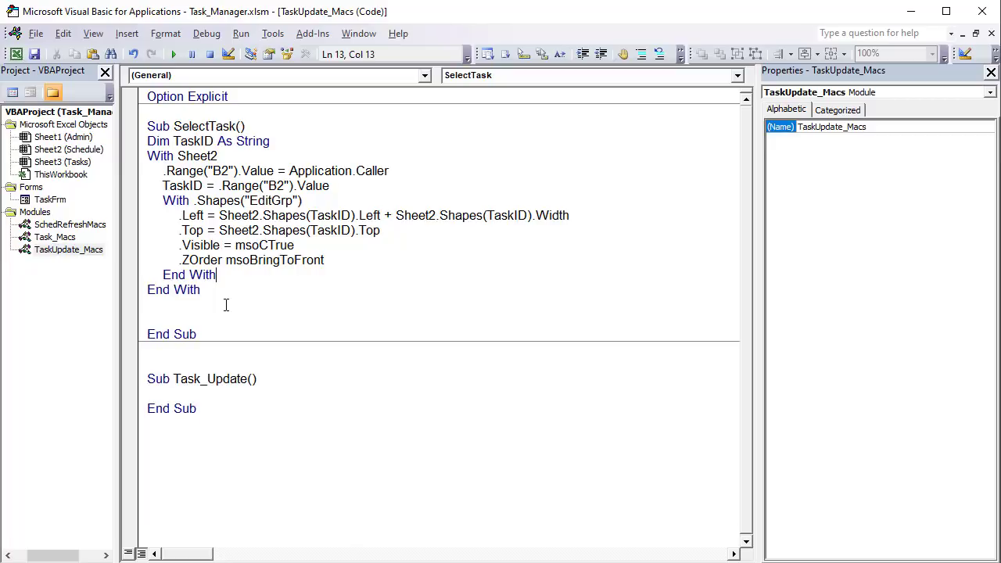
key(BackSpace)
key(BackSpace)
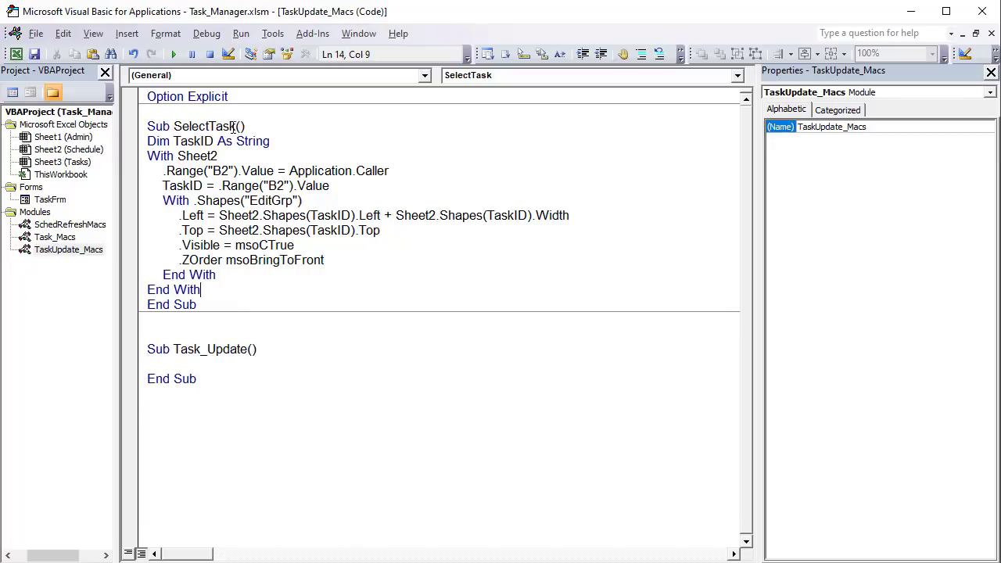
- Copy the SelectTask macro name from the code and assign that macro to the Sample shape on the Schedule sheet
drag(236, 127, 178, 123)
key(ctrl+c)
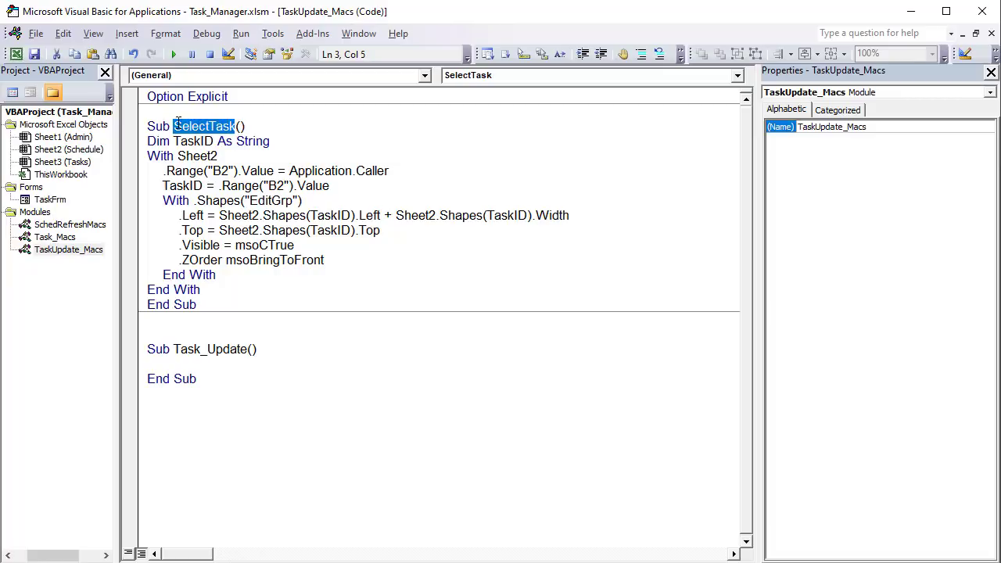
key(alt+F11)
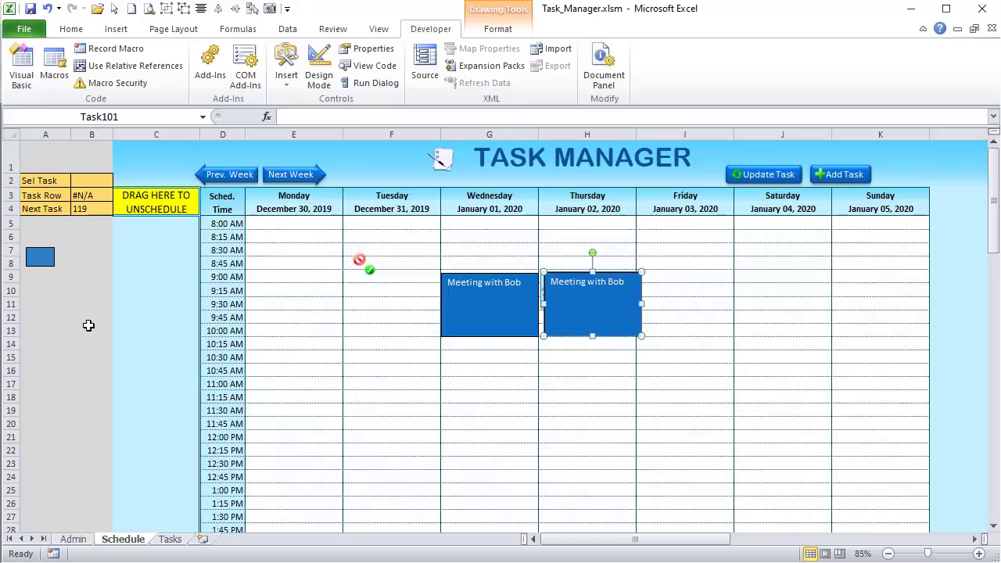
click(33, 250)
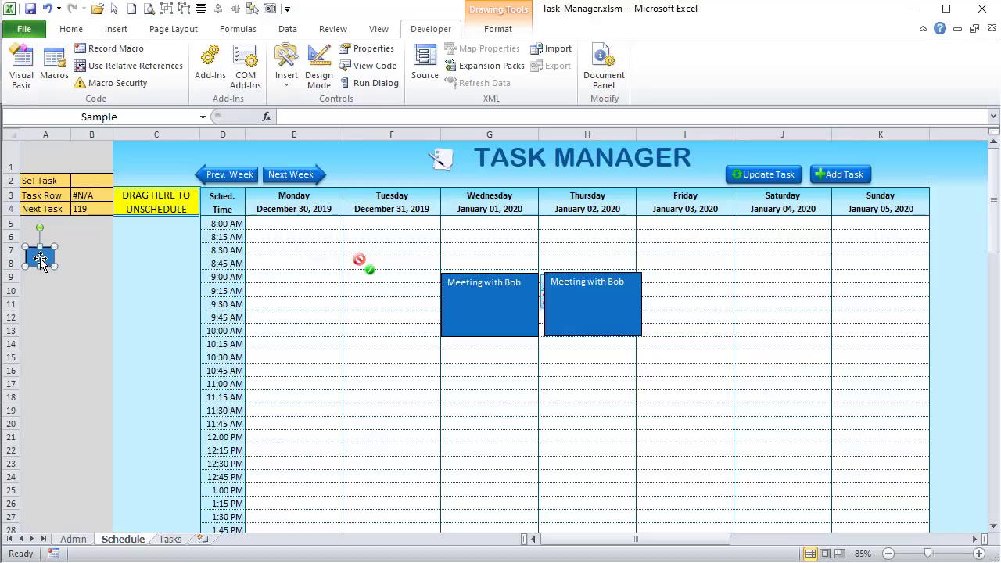
right_click(44, 260)
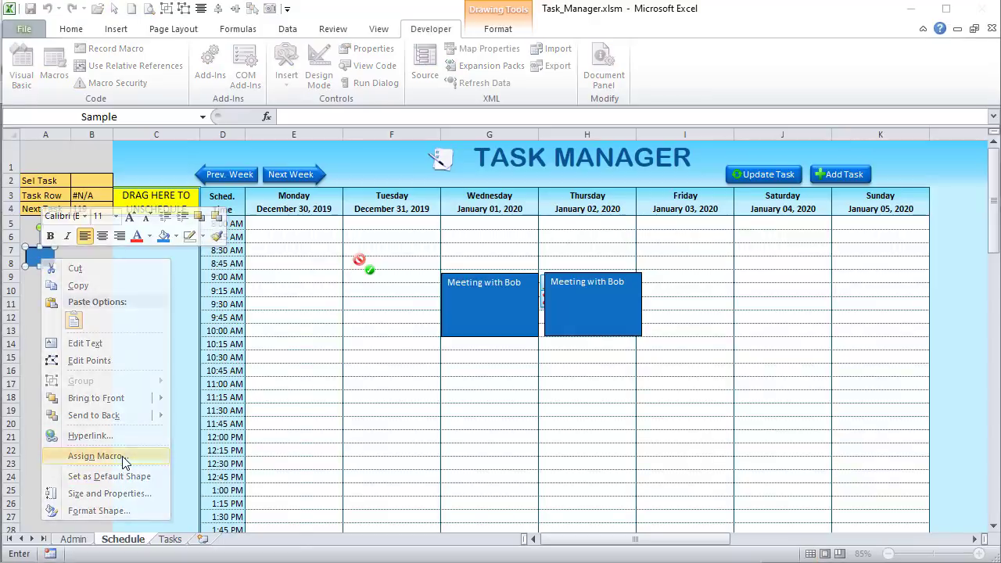
click(96, 456)
drag(162, 320, 284, 292)
key(ctrl+v)
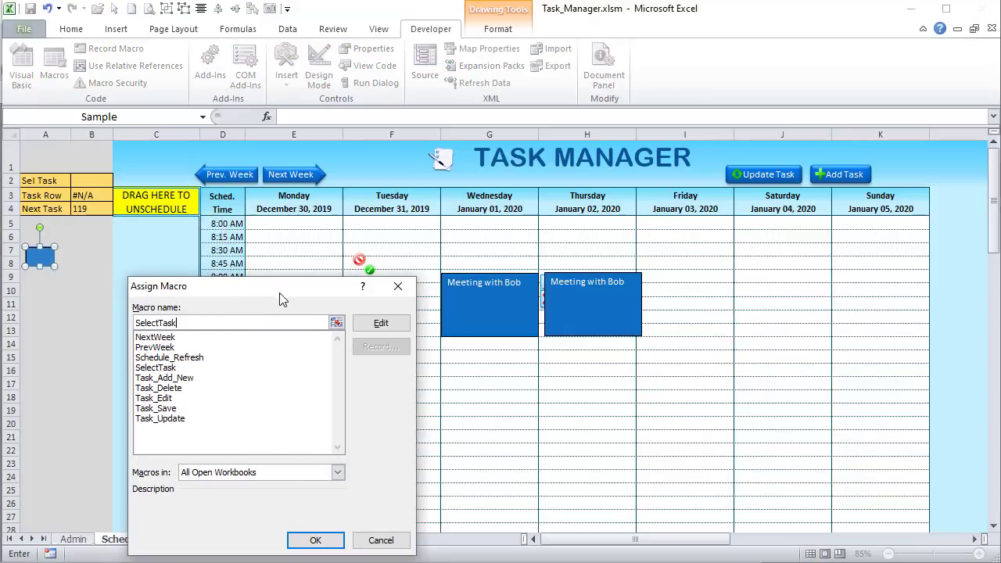
click(316, 539)
click(142, 402)
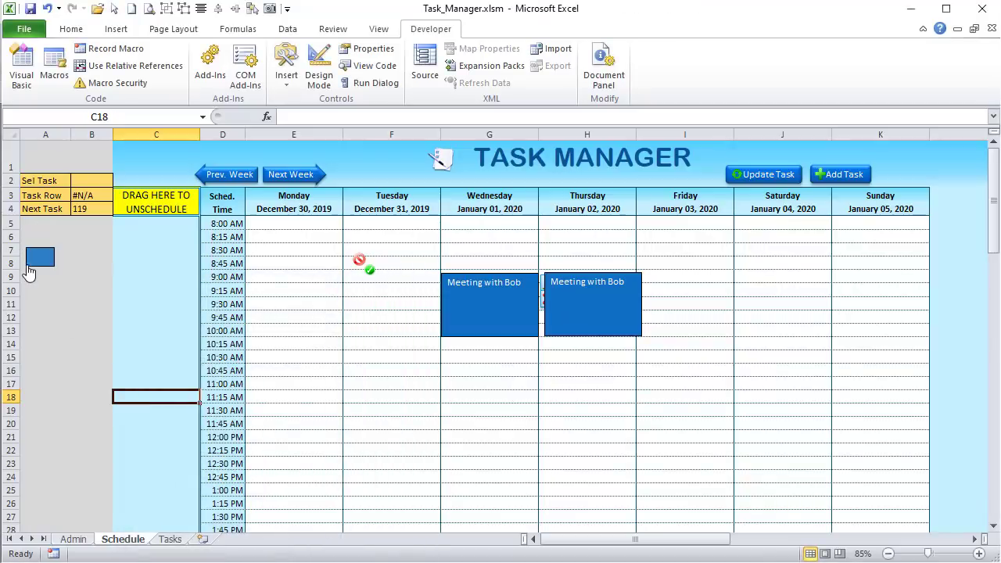
- Duplicate the Sample shape, move the copy to the edge of column C near row 10, and cut it from the sheet
click(50, 256)
right_click(51, 256)
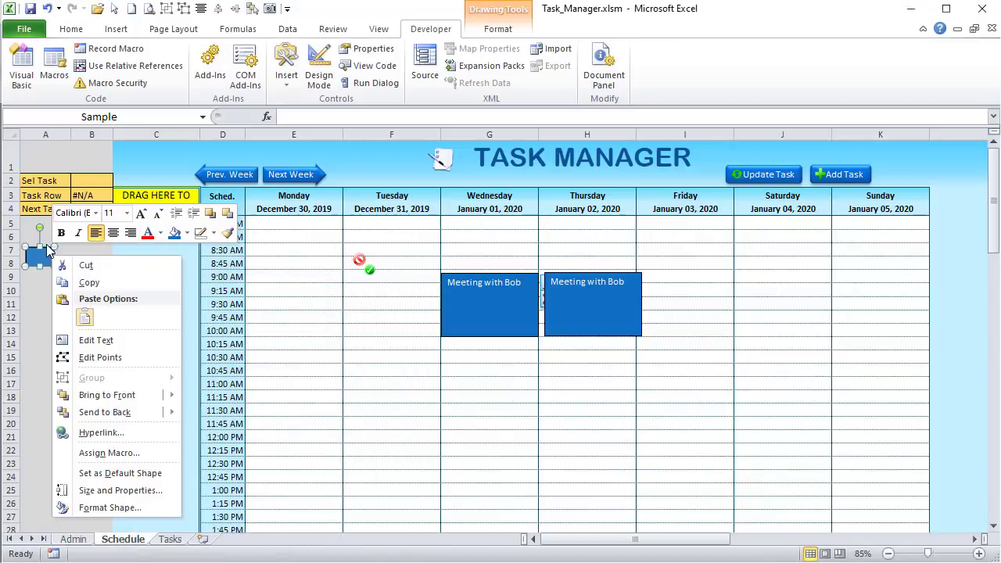
click(78, 279)
key(ctrl+v)
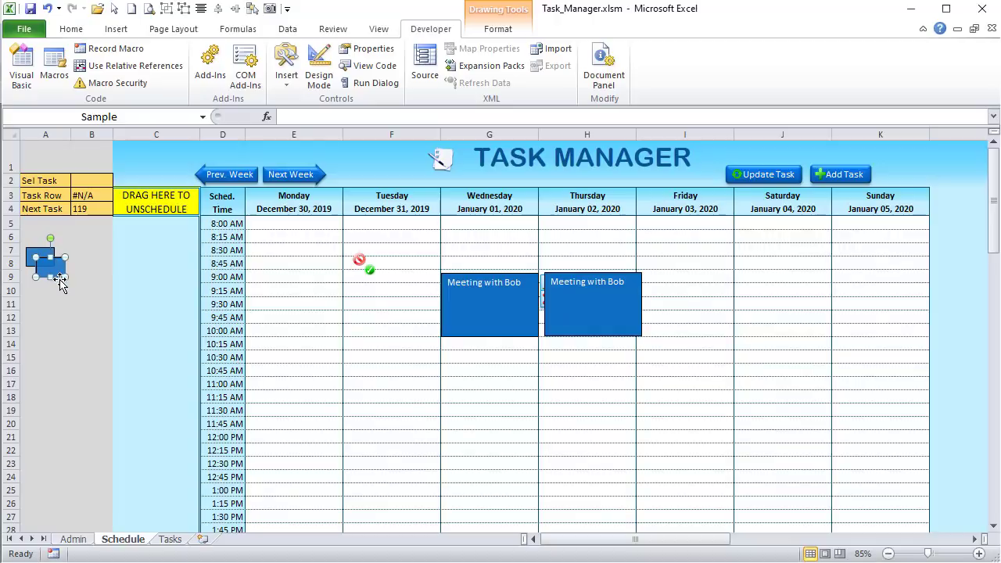
drag(56, 272, 128, 294)
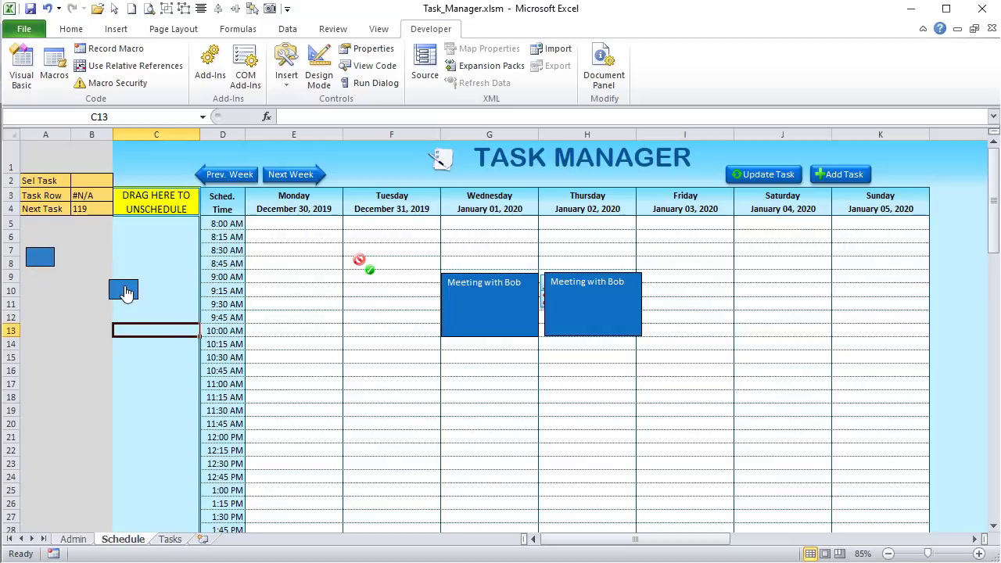
right_click(125, 292)
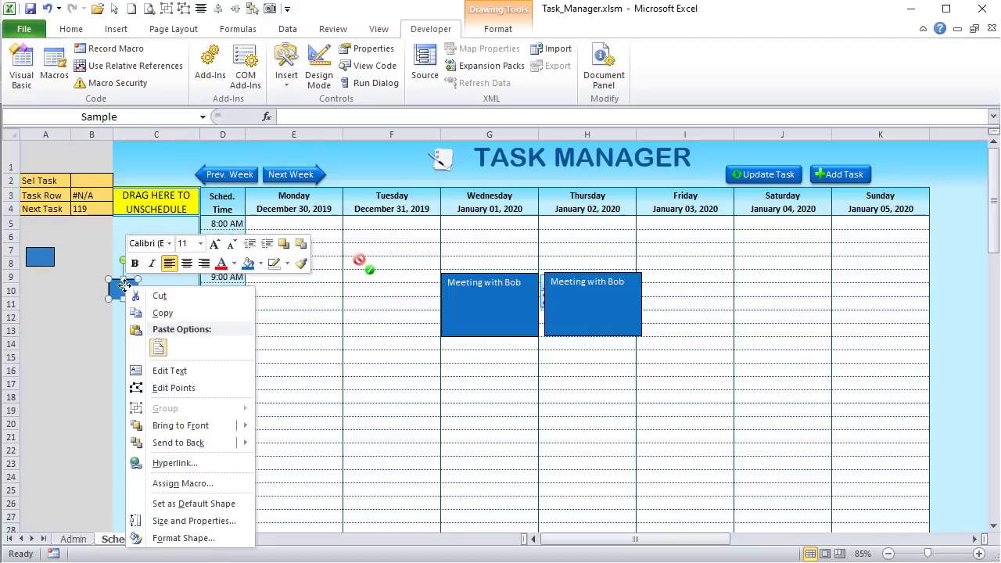
click(174, 296)
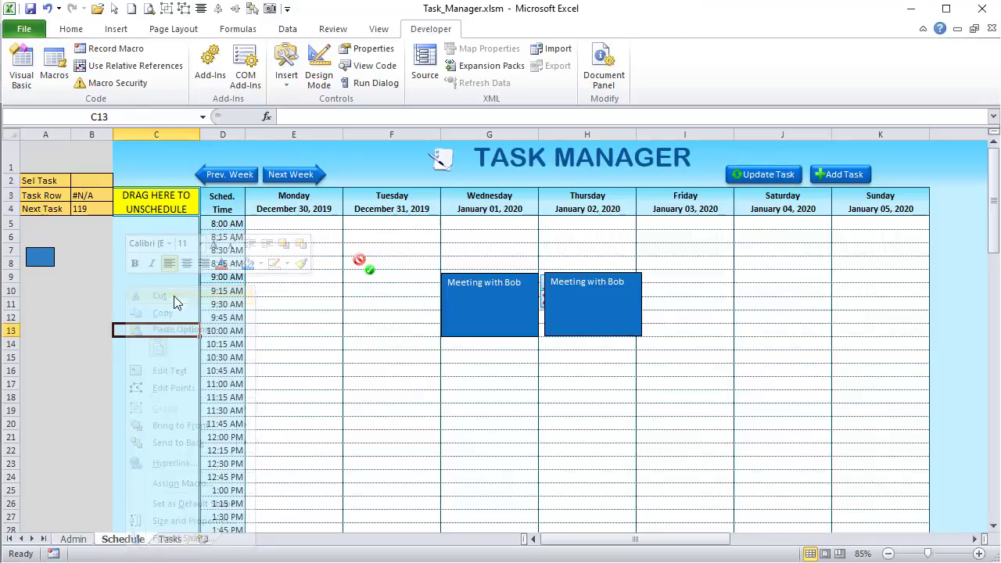
- Assign the SelectTask macro to both meeting task shapes in the Wednesday and Thursday columns of the Schedule sheet
right_click(466, 294)
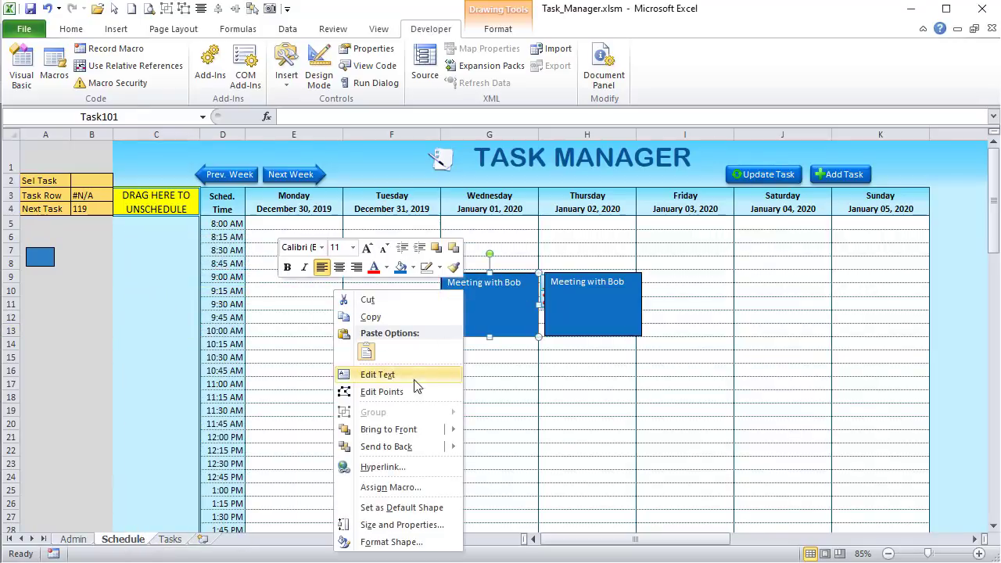
ctrl+click(584, 308)
ctrl+click(584, 308)
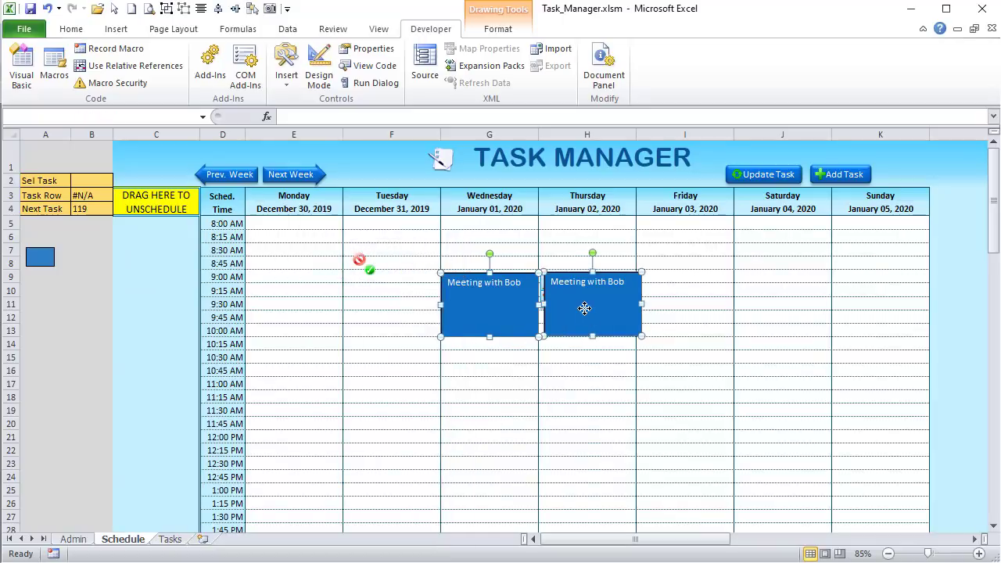
right_click(584, 308)
click(512, 467)
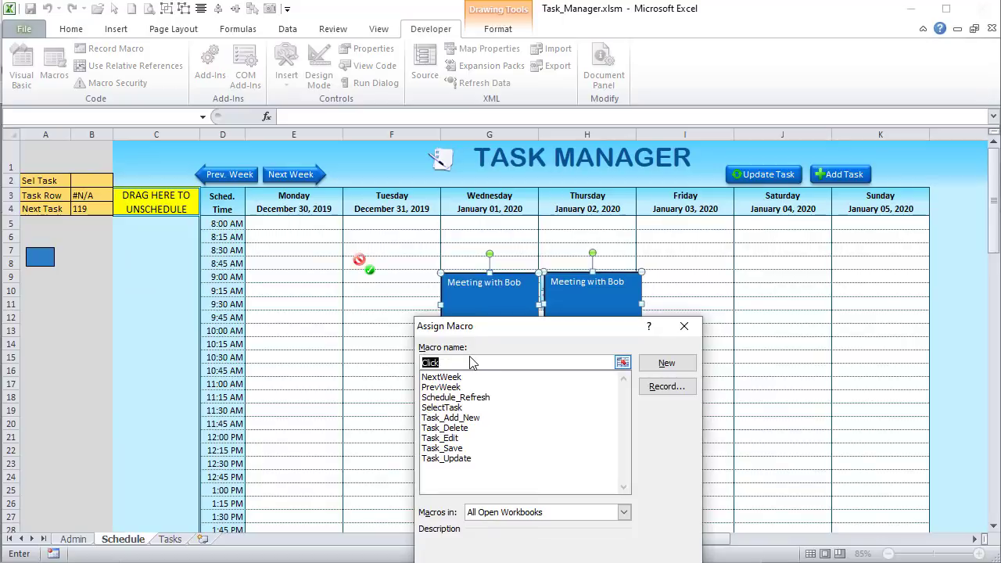
drag(480, 328, 383, 191)
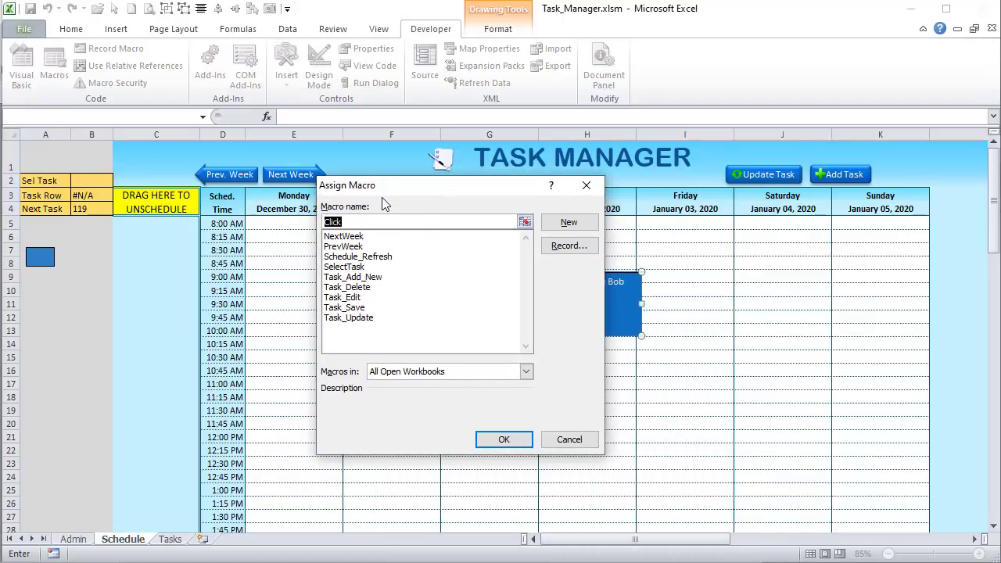
click(359, 269)
click(504, 439)
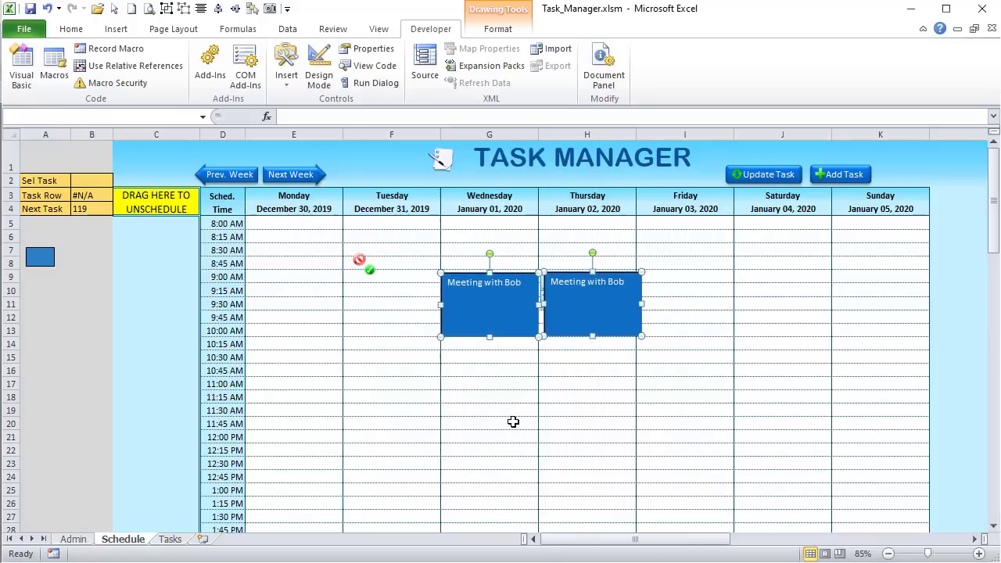
- Test the SelectTask macro by deselecting the shapes and running it from the Wednesday and Thursday meeting tasks in turn
click(512, 421)
click(503, 319)
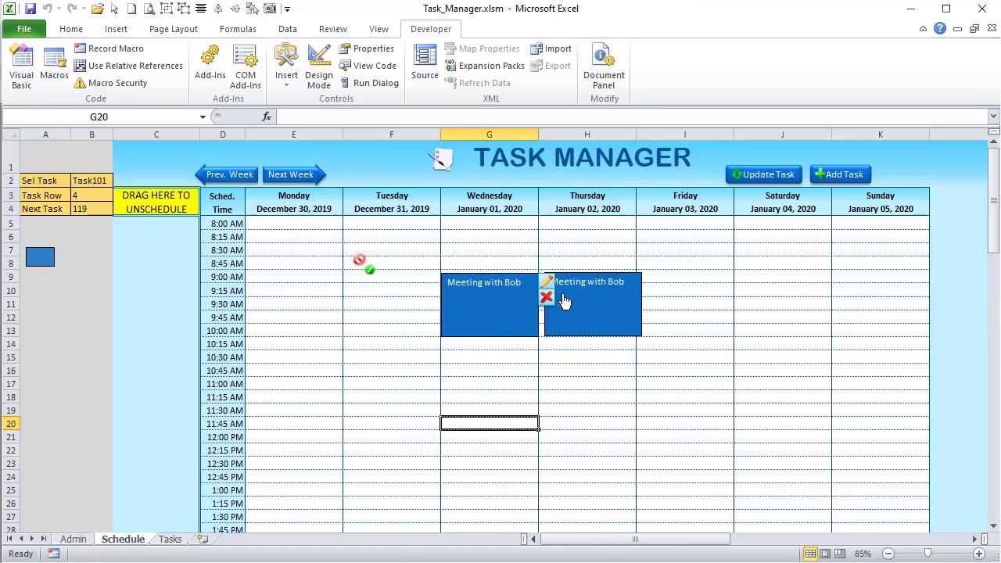
click(597, 301)
click(499, 315)
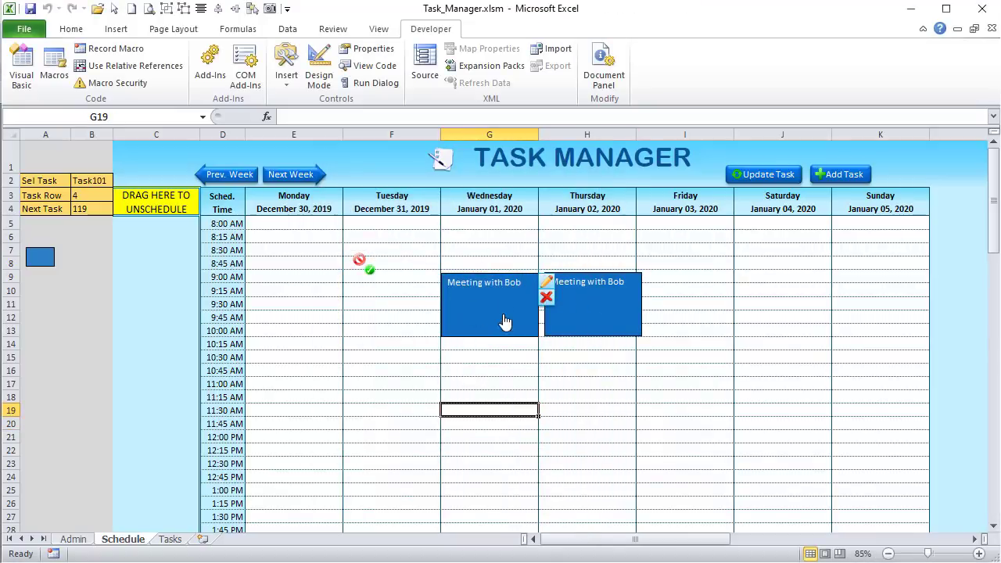
- Move the Wednesday meeting task to the Monday/Tuesday boundary and run its macro there to reposition the edit icons
click(460, 296)
right_click(460, 296)
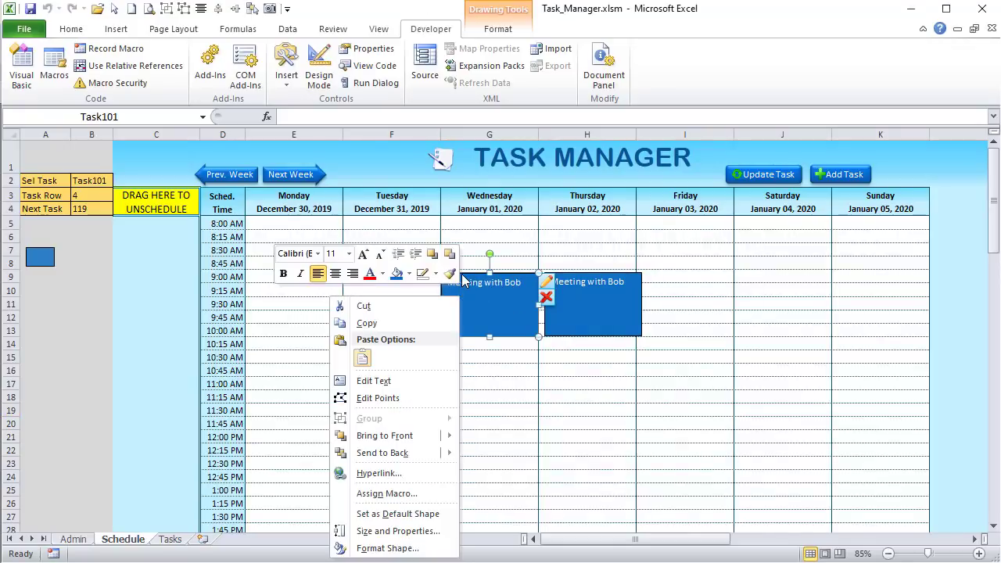
key(Escape)
drag(460, 296, 348, 344)
click(346, 319)
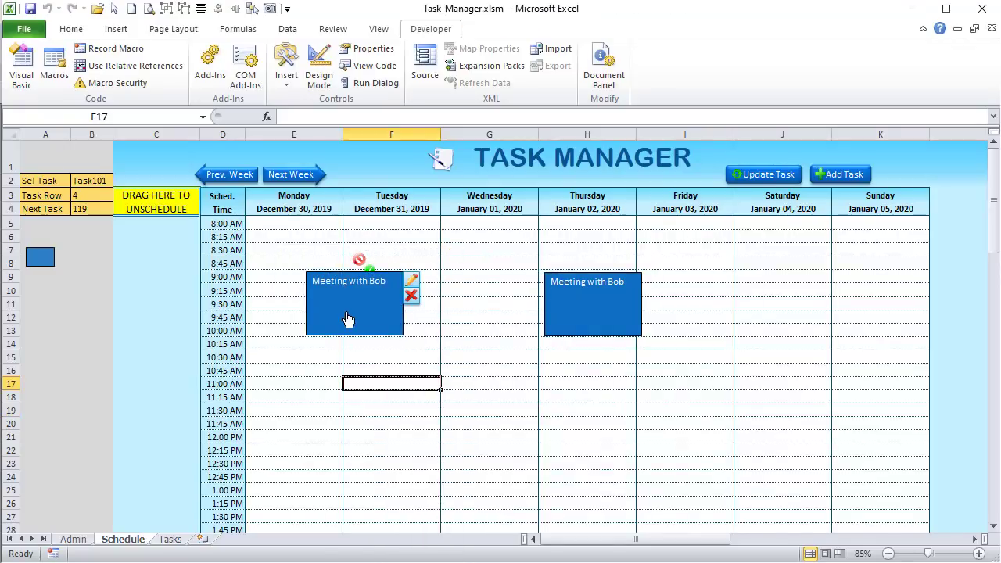
- Cut the duplicate meeting task from Thursday, and move the remaining one to Thursday at 8:30 AM and run its macro
right_click(462, 297)
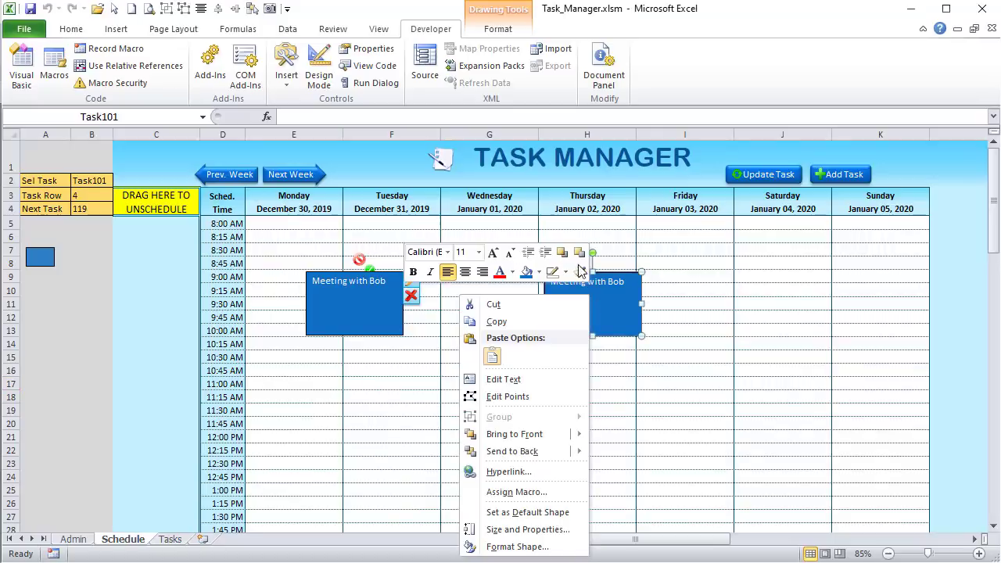
click(504, 311)
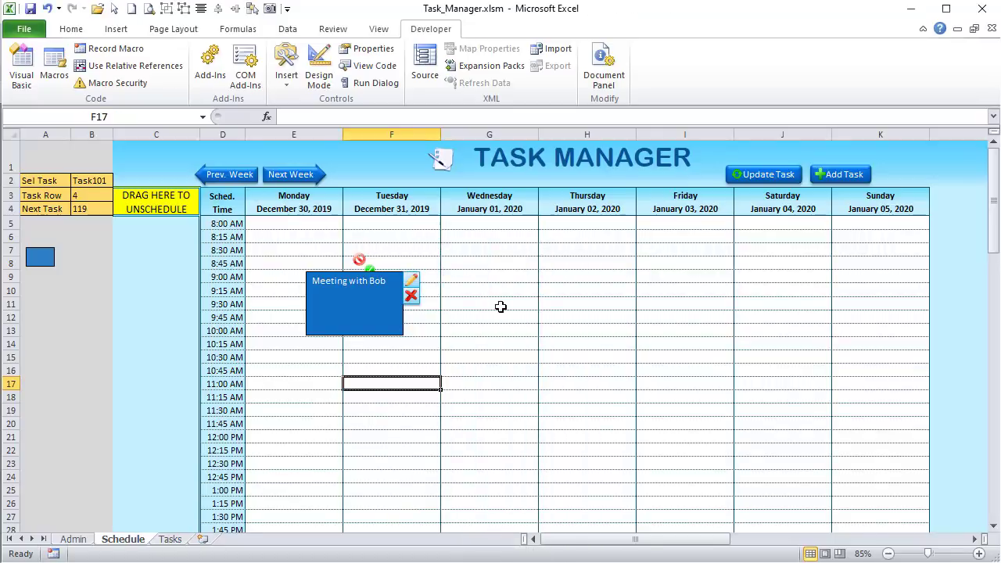
right_click(359, 324)
drag(362, 277, 613, 251)
click(562, 359)
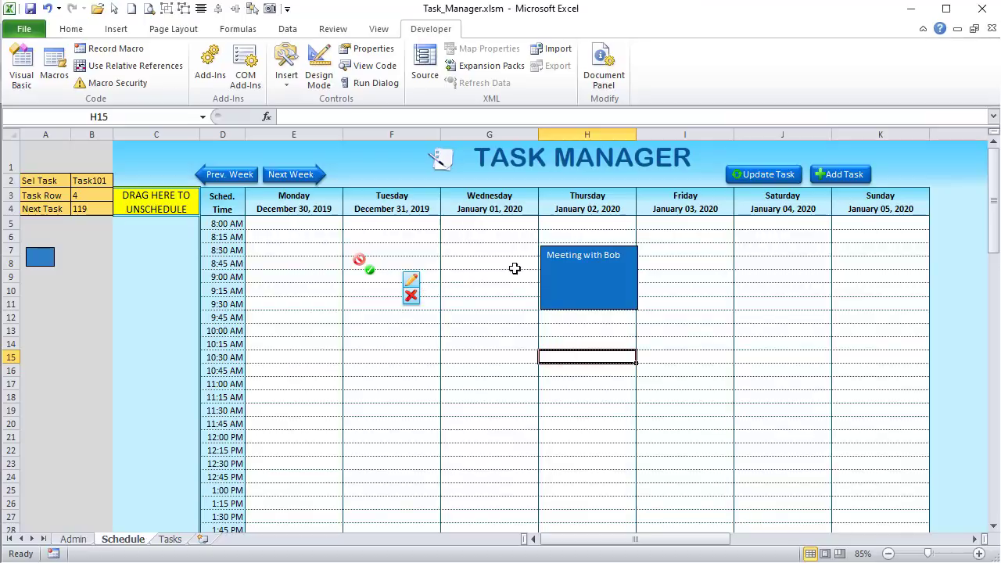
click(560, 261)
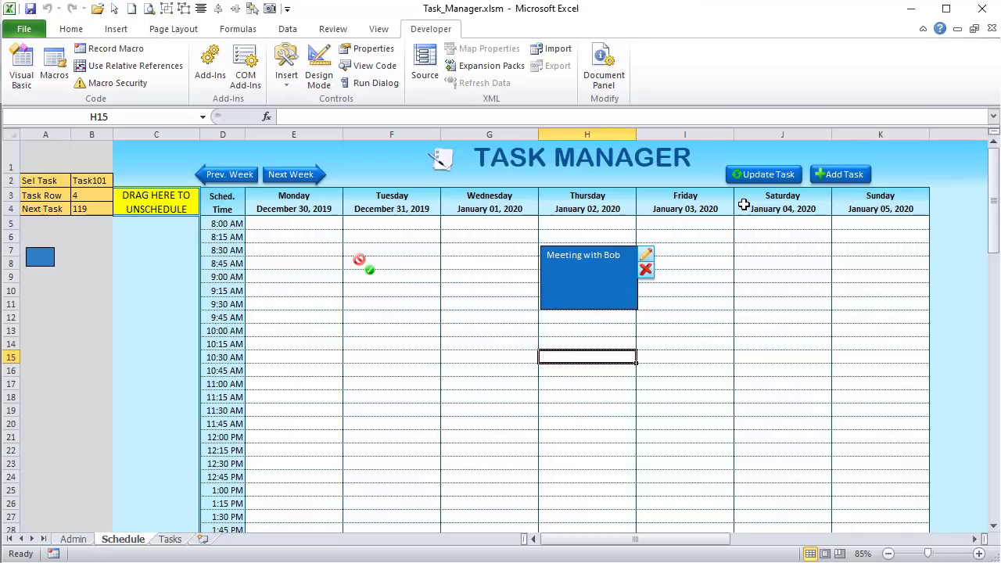
- Move the red cancel and green checkmark pictures to column M near row 11 and hide the sheet's gridlines
click(359, 258)
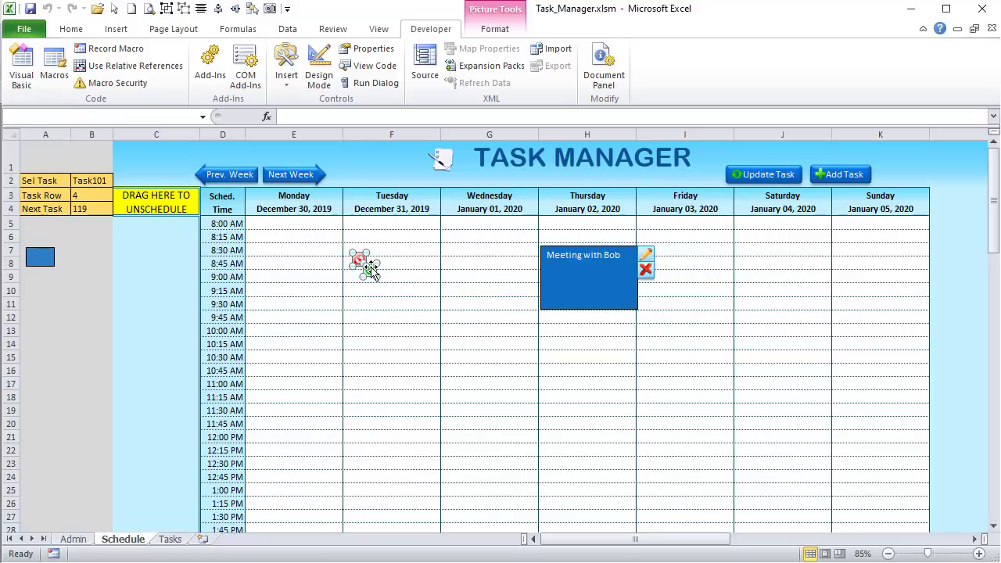
drag(371, 266, 780, 311)
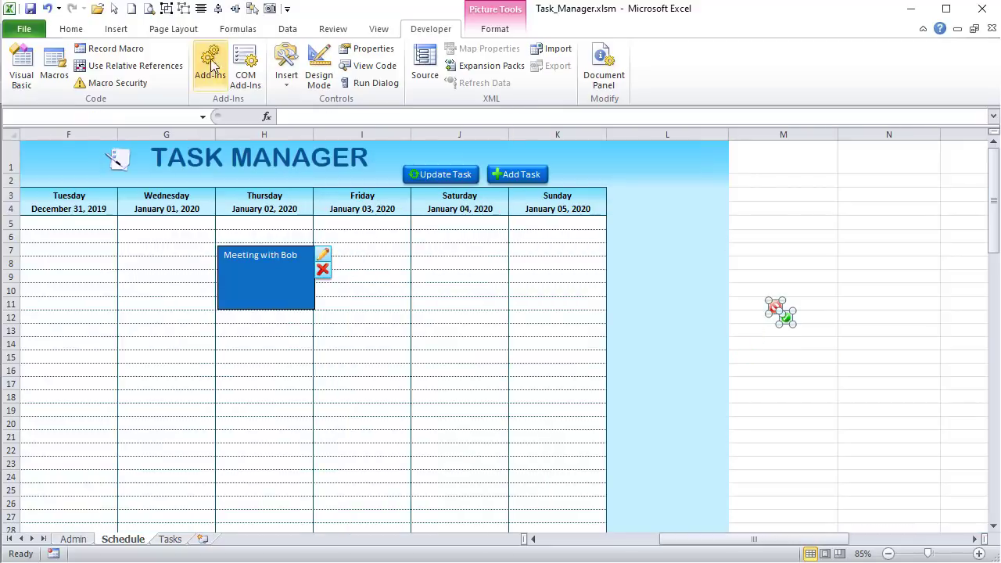
click(380, 29)
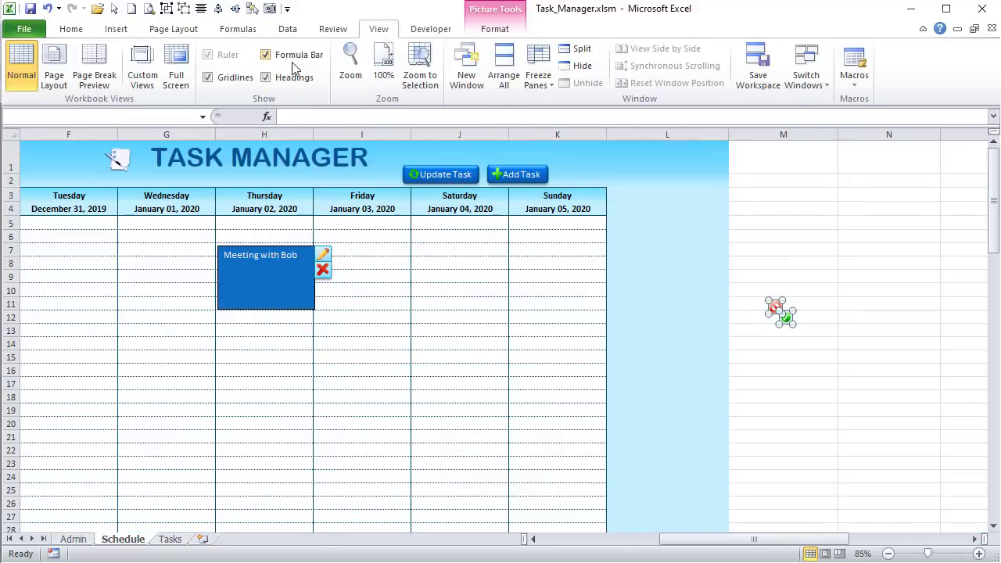
click(225, 78)
- Open TaskFrm in the Visual Basic editor to examine its Save and Cancel buttons, and return to the Schedule sheet
key(alt+F11)
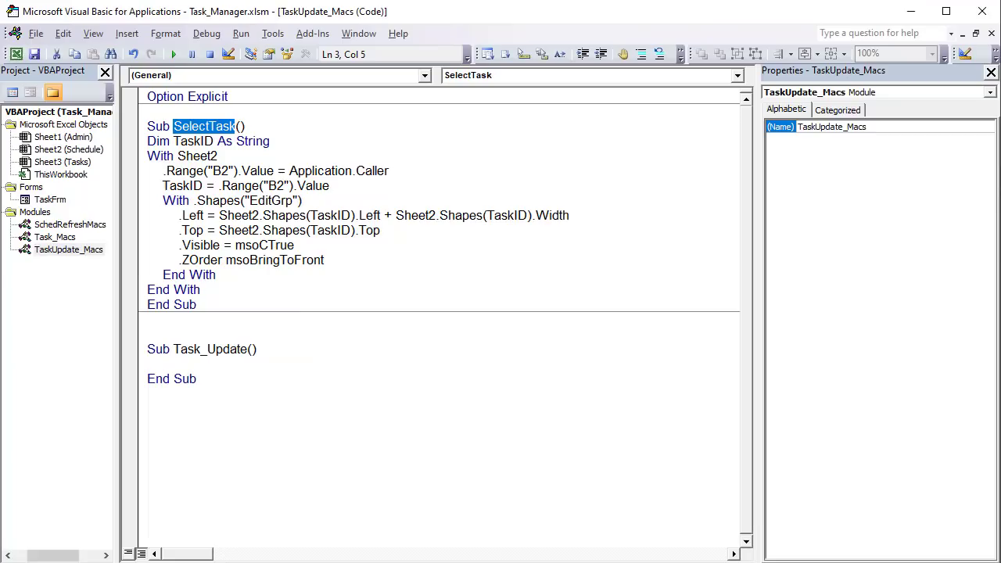
double_click(53, 200)
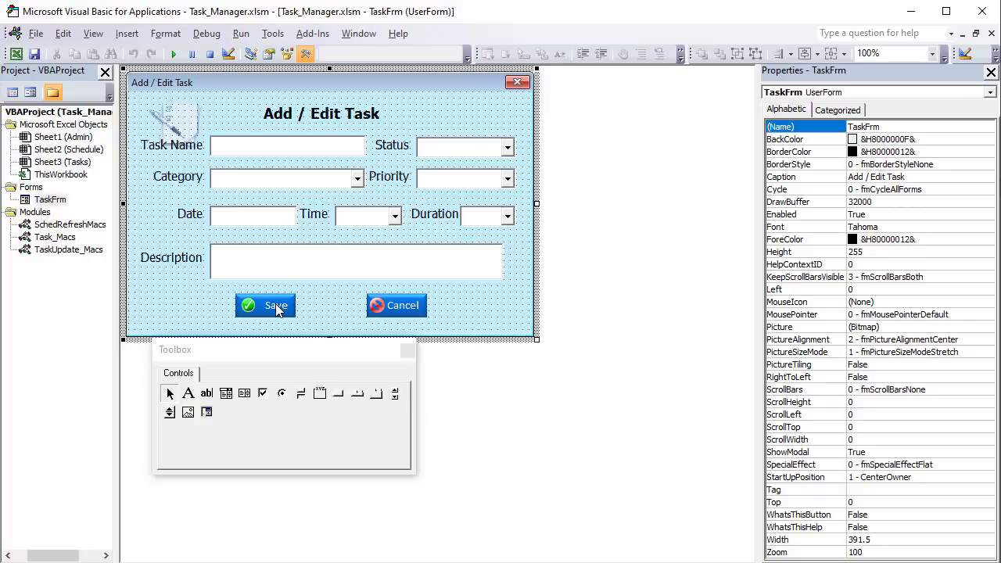
key(alt+F11)
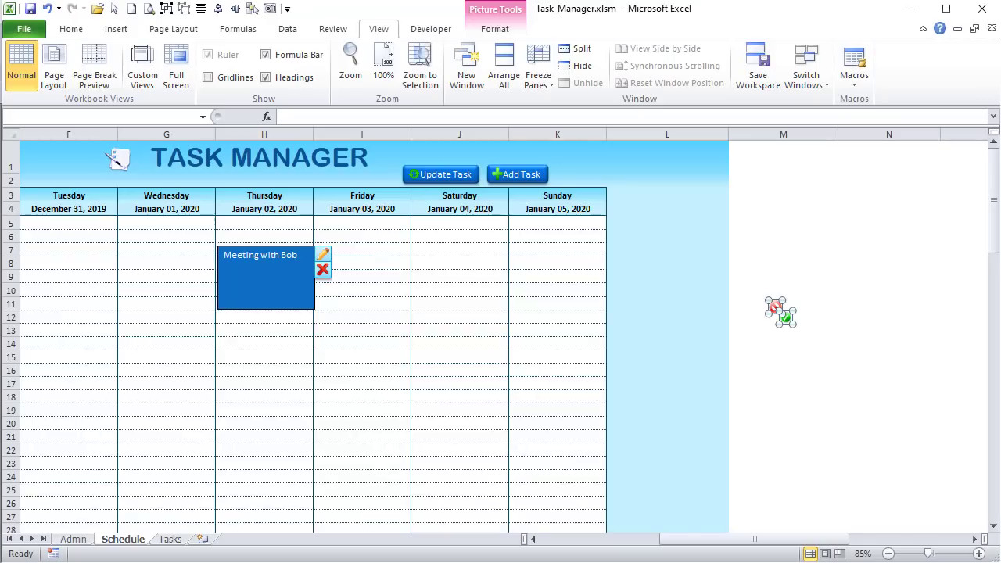
- Duplicate the Update Task button shape into column M near row 8 and change the copy's text to Save
click(793, 331)
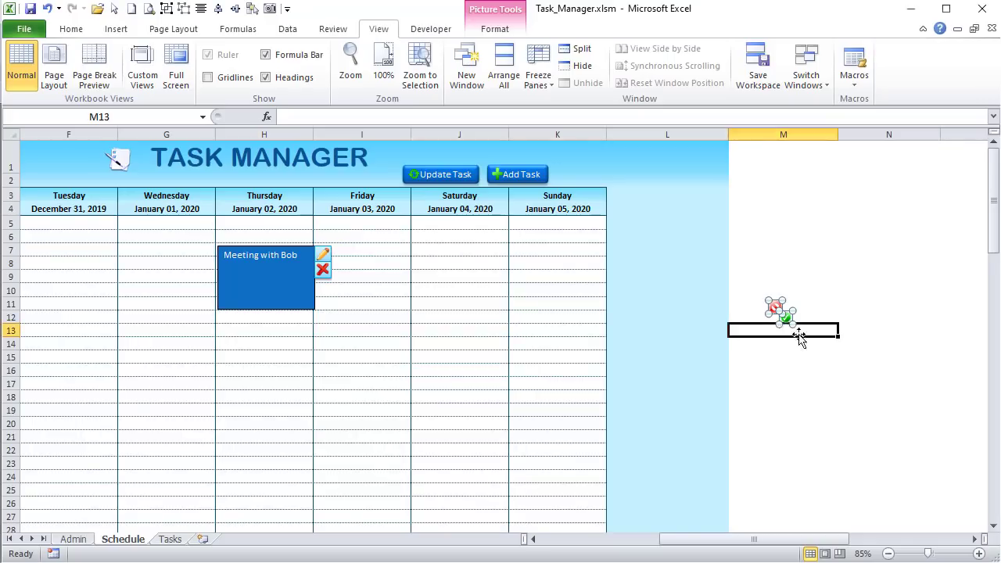
ctrl+click(441, 173)
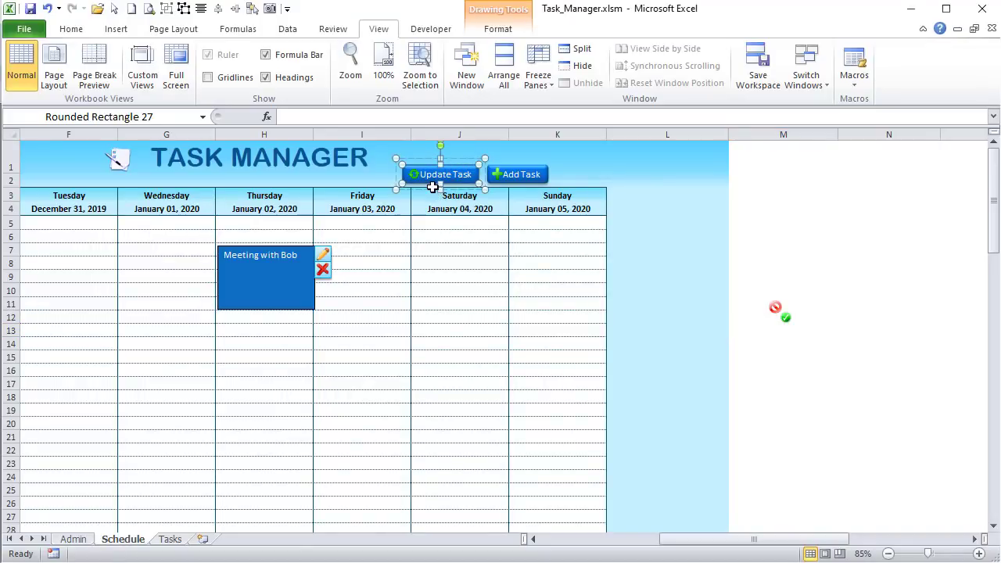
drag(432, 188, 929, 263)
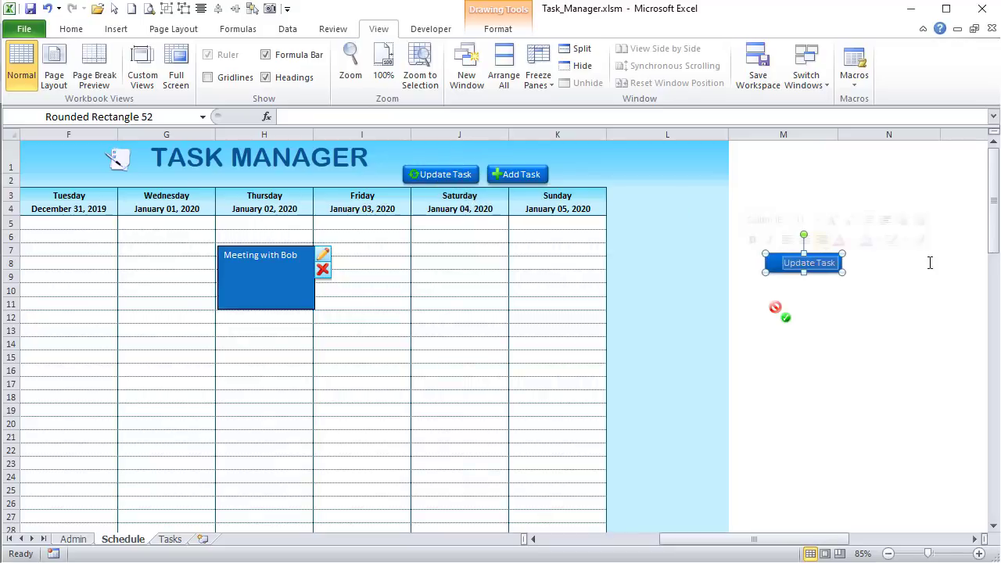
text(Save)
- Place the green checkmark picture on the new Save button and bring it forward in front of the shape
click(785, 317)
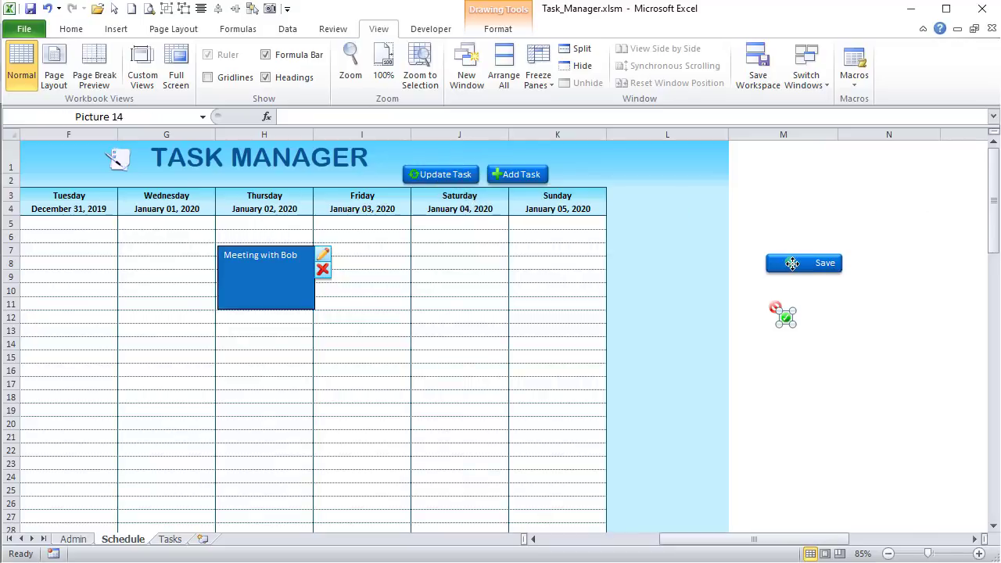
drag(785, 317, 794, 263)
click(495, 29)
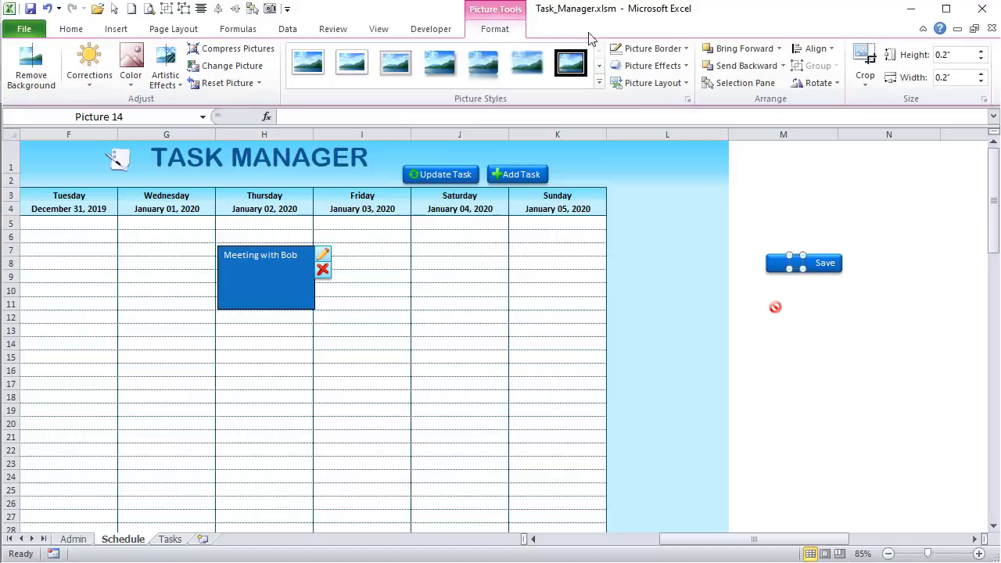
click(778, 49)
click(758, 85)
- Shrink the Save button shape to fit closely around the checkmark and text, with the font size at 11
click(766, 264)
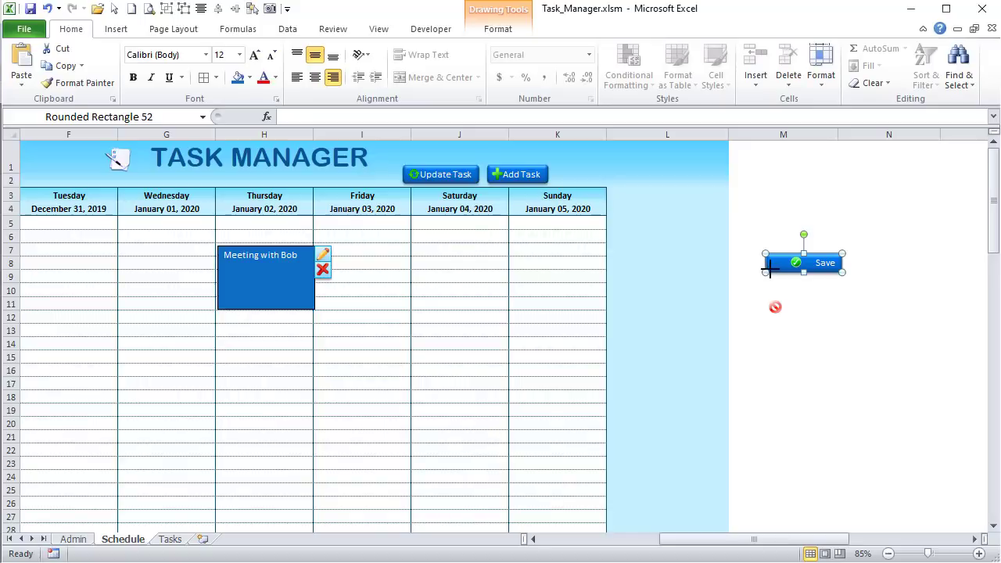
drag(769, 269, 835, 268)
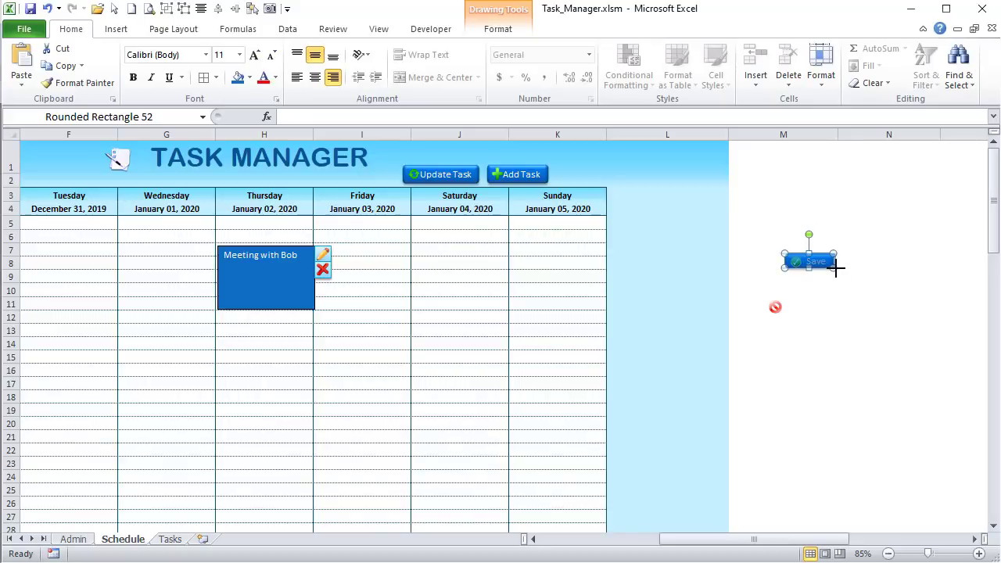
click(831, 287)
- Capture the screen region around the enlarged Save button into the Snagit editor
scroll(831, 291, up, 3)
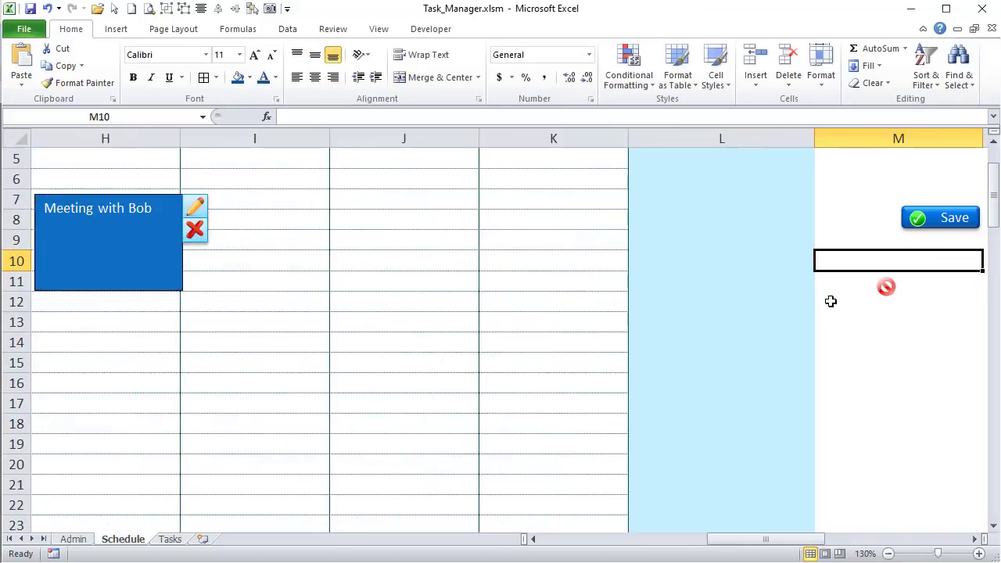
scroll(830, 301, up, 1)
click(852, 204)
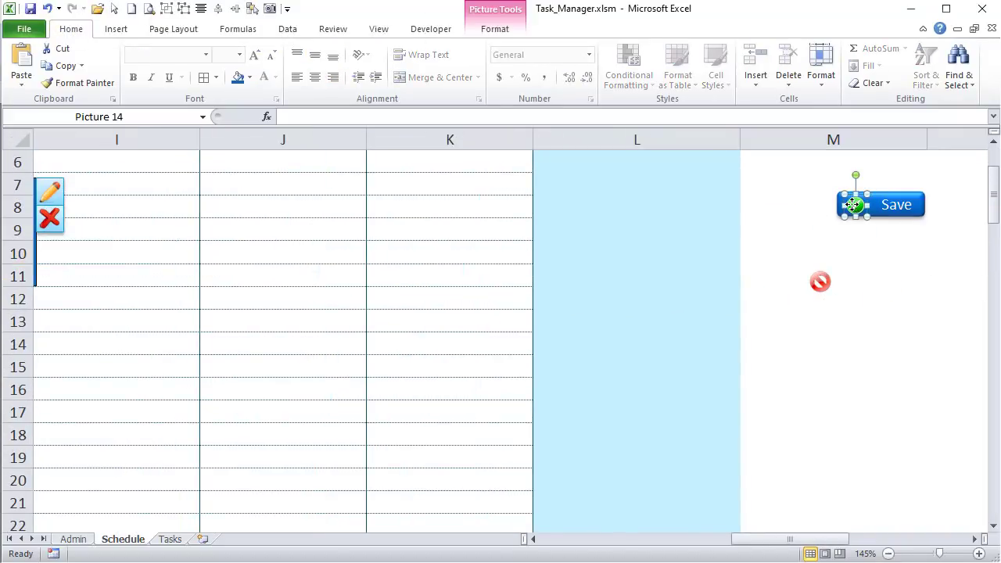
click(874, 260)
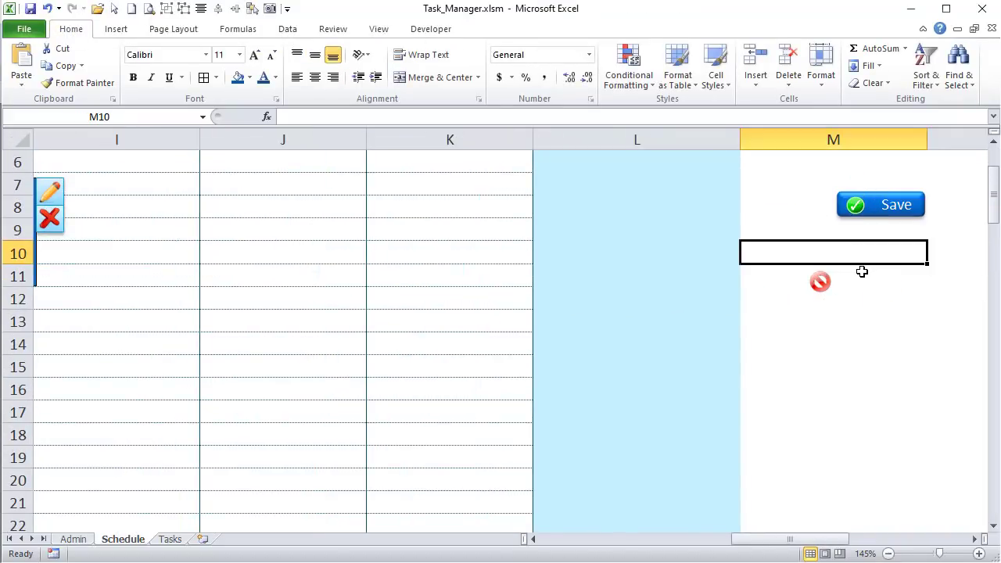
key(Print)
drag(831, 186, 919, 227)
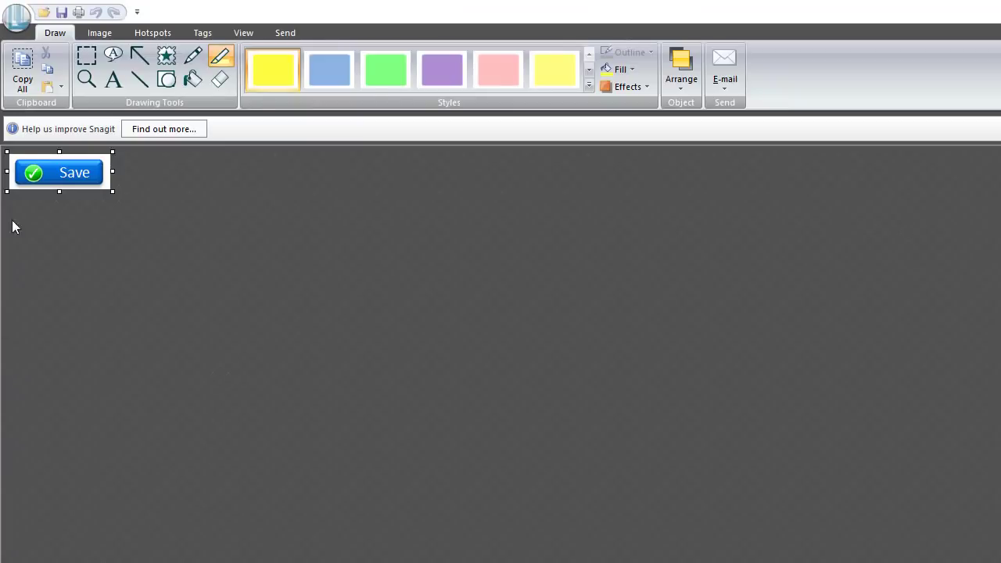
- Crop the captured image on all four sides to the Save button's edges and return to TaskFrm in the Visual Basic editor
scroll(62, 181, up, 3)
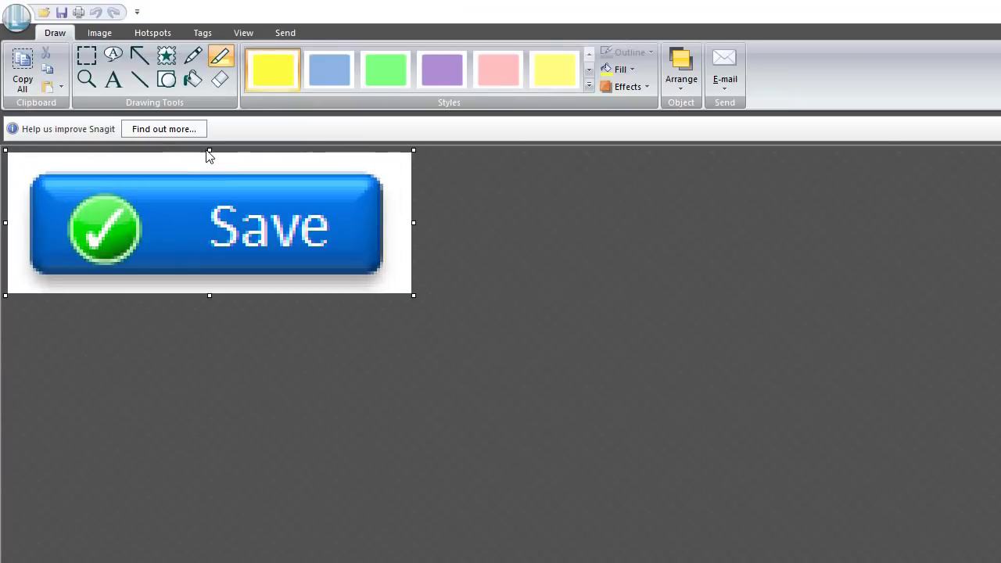
drag(209, 150, 209, 166)
drag(411, 214, 388, 212)
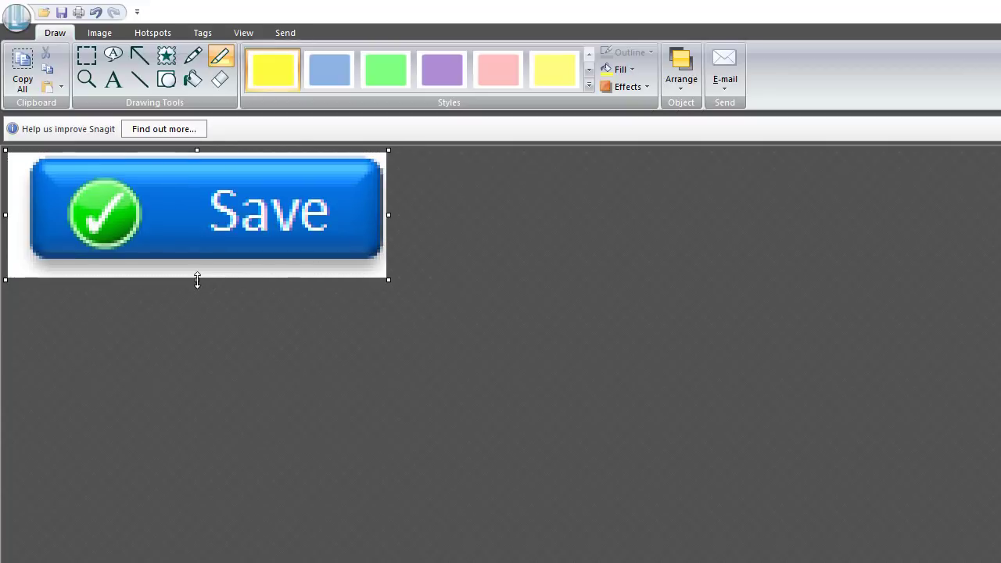
drag(196, 279, 204, 262)
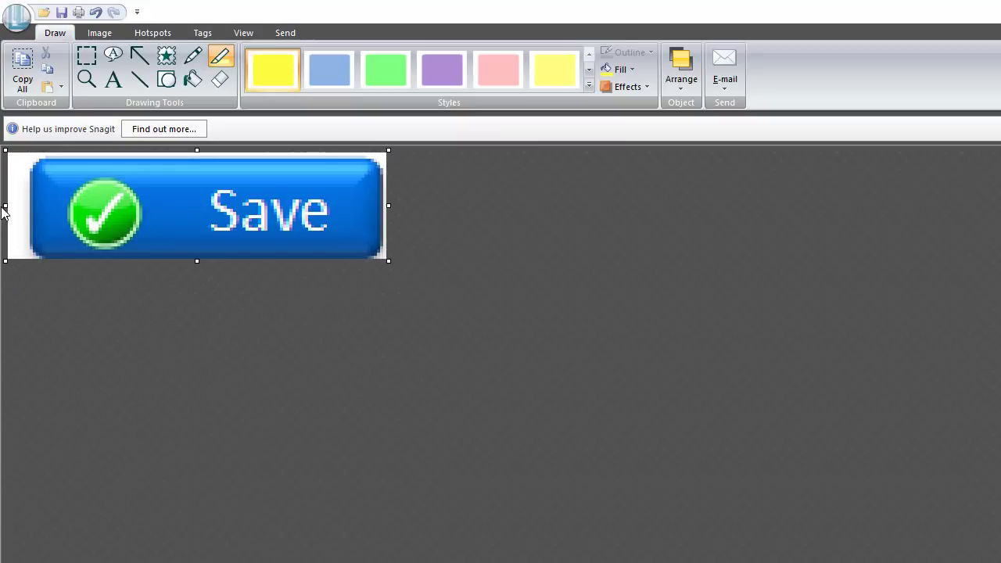
drag(6, 206, 25, 208)
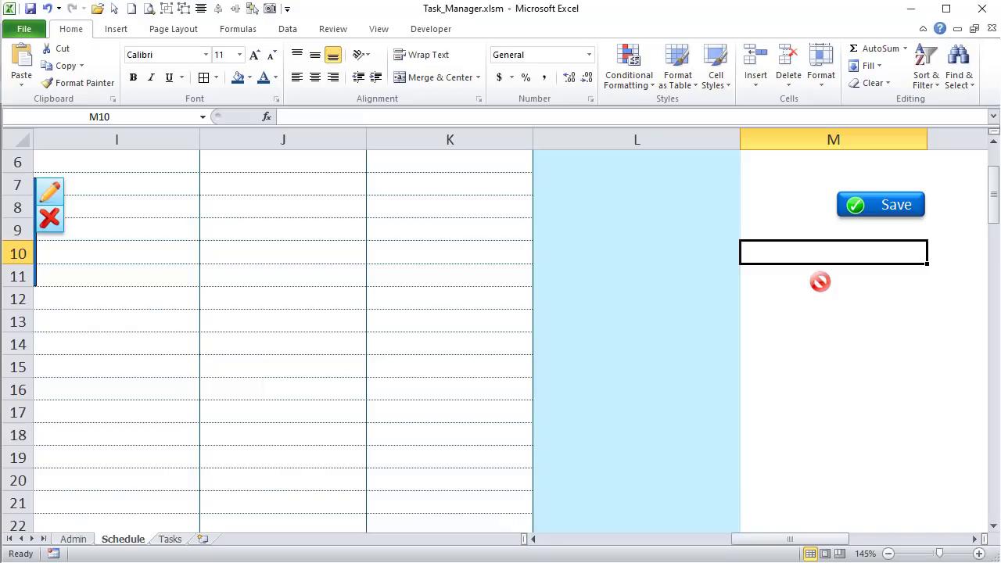
key(alt+F11)
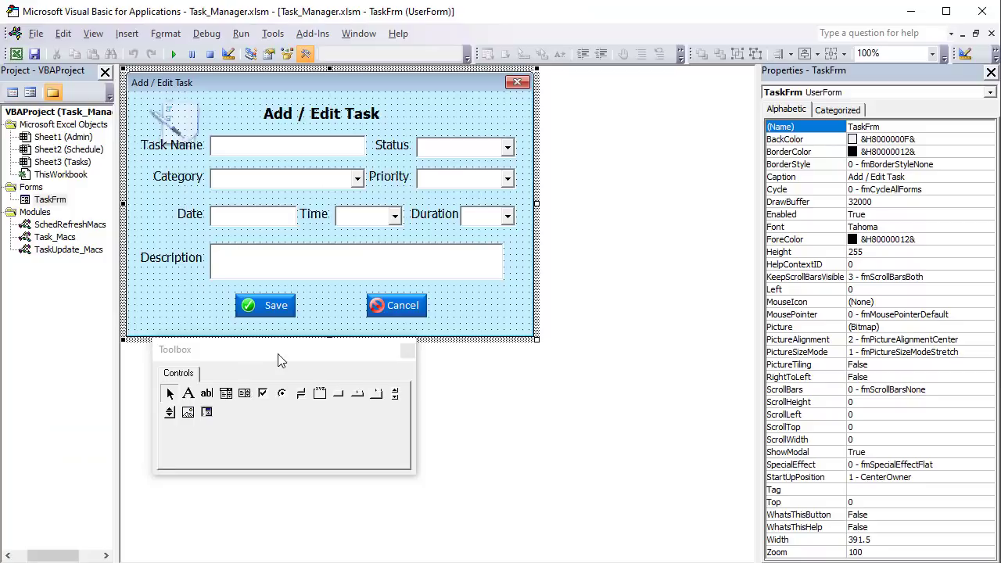
- Add an Image control beside the existing Save button on TaskFrm and load TaskSaveBtn.jpg as its picture
drag(281, 360, 543, 174)
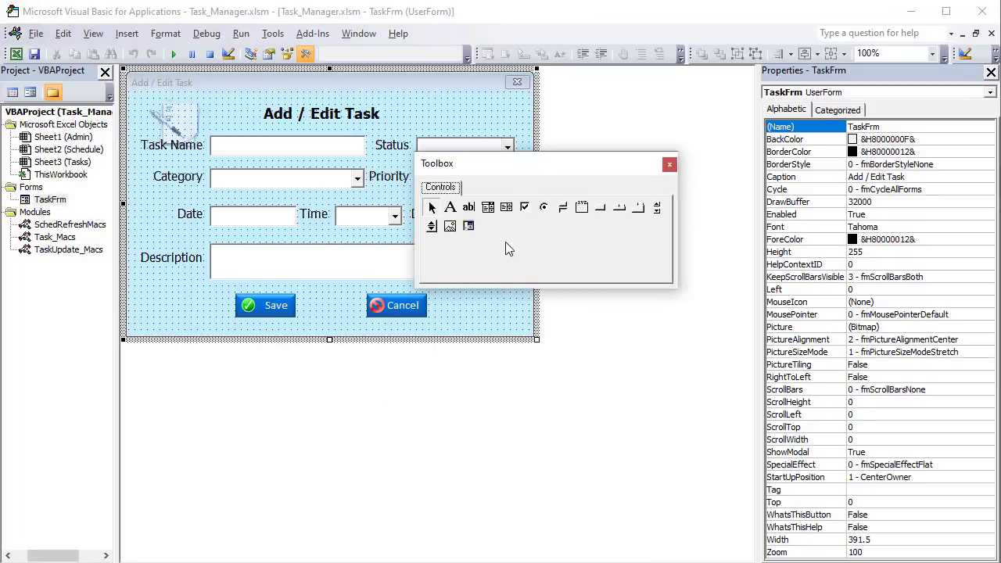
click(450, 227)
drag(141, 292, 212, 317)
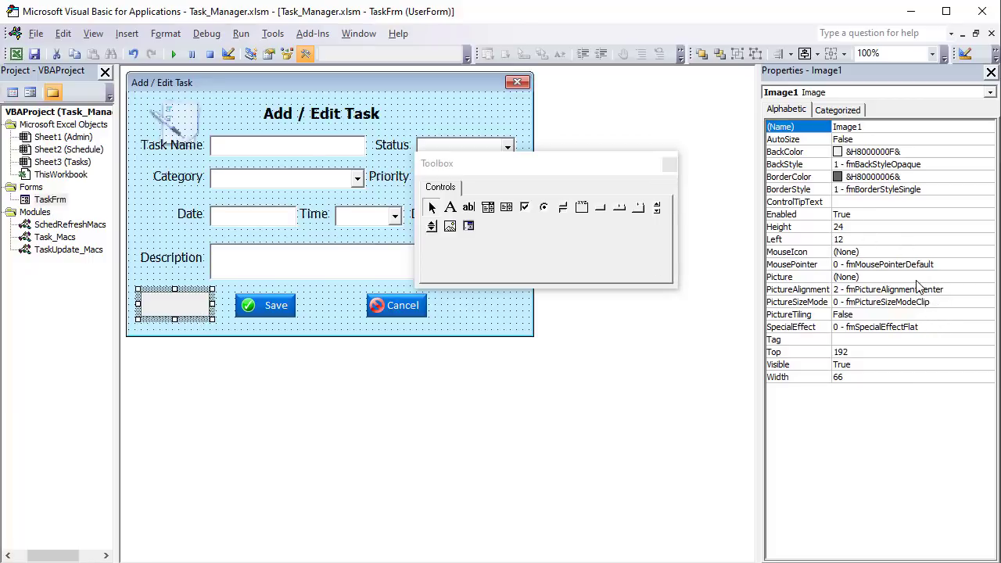
click(938, 275)
click(986, 278)
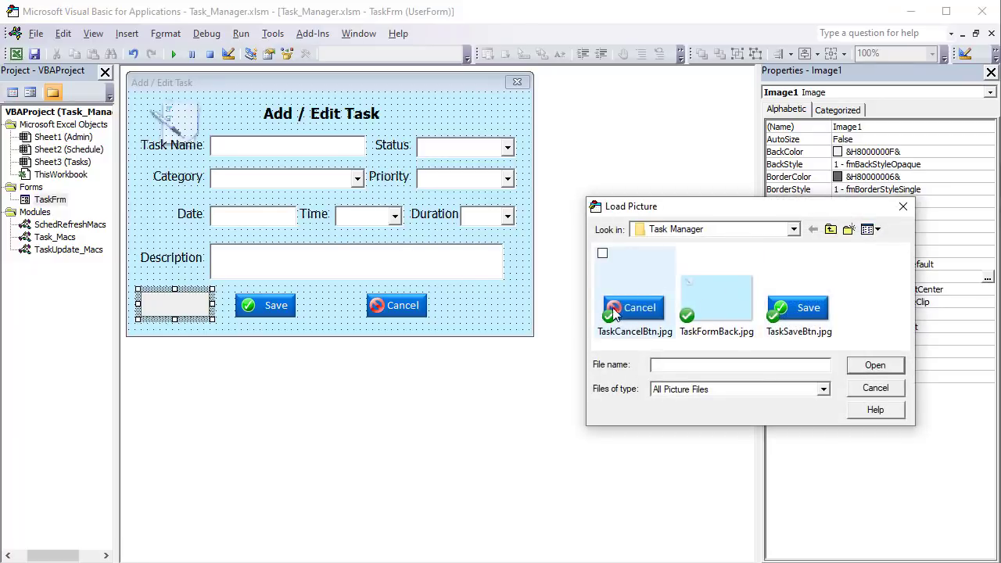
click(799, 309)
click(873, 366)
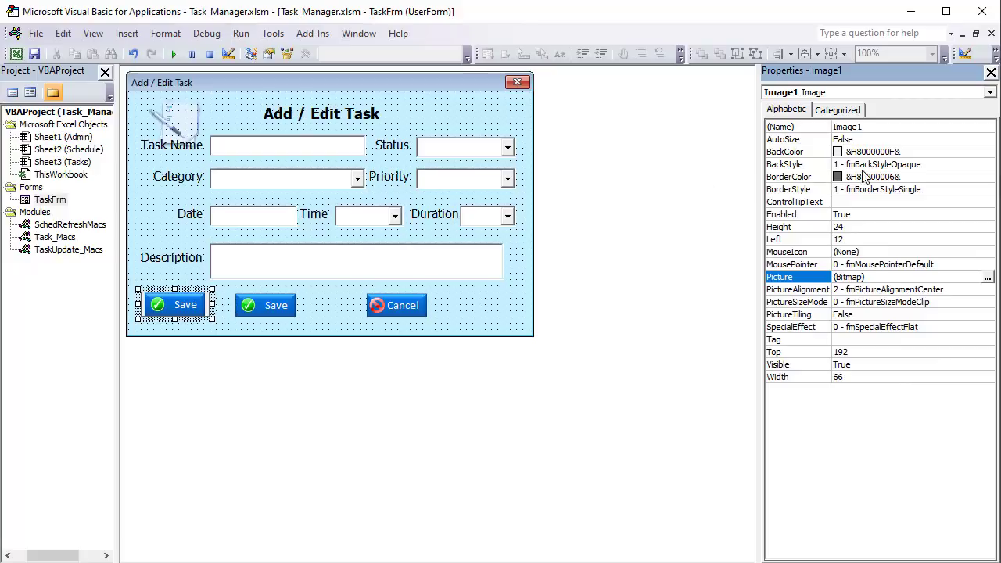
- Make the new Save image's background style transparent and narrow the control to 60 wide so it fits the picture
click(897, 165)
double_click(899, 164)
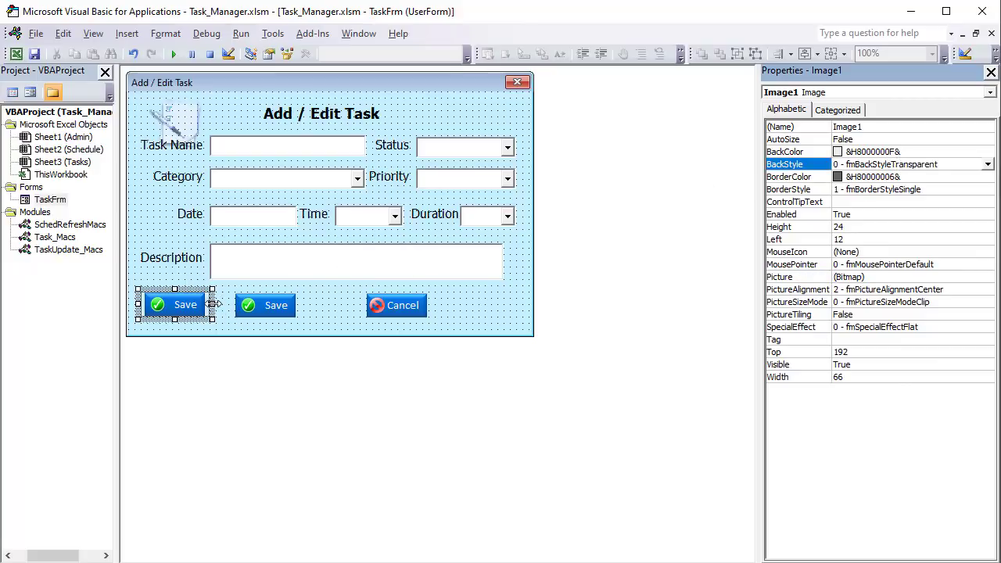
drag(213, 301, 206, 305)
click(217, 328)
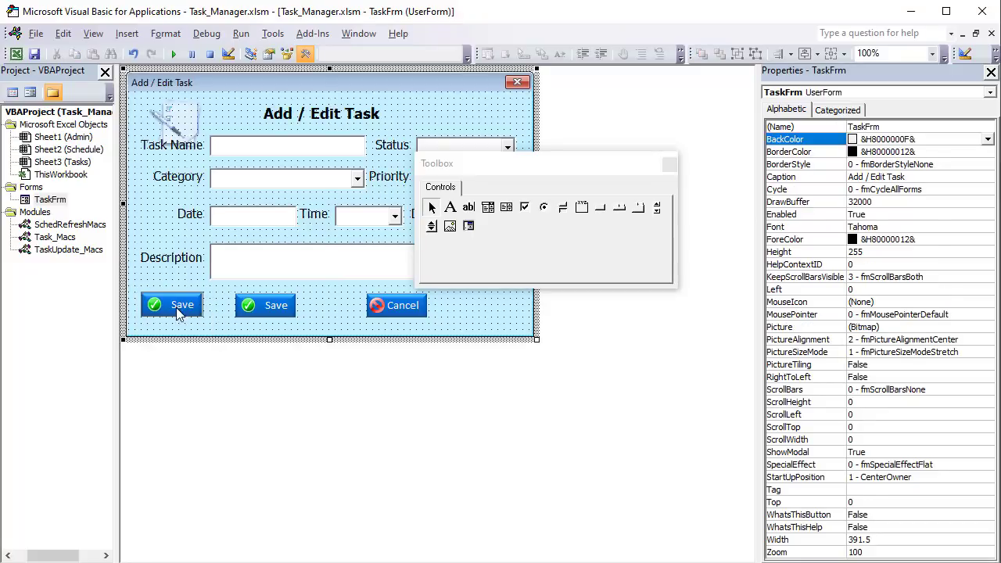
- Generate the new Save image's click procedure and delete the empty Image1_Click procedure from TaskFrm's code
double_click(189, 310)
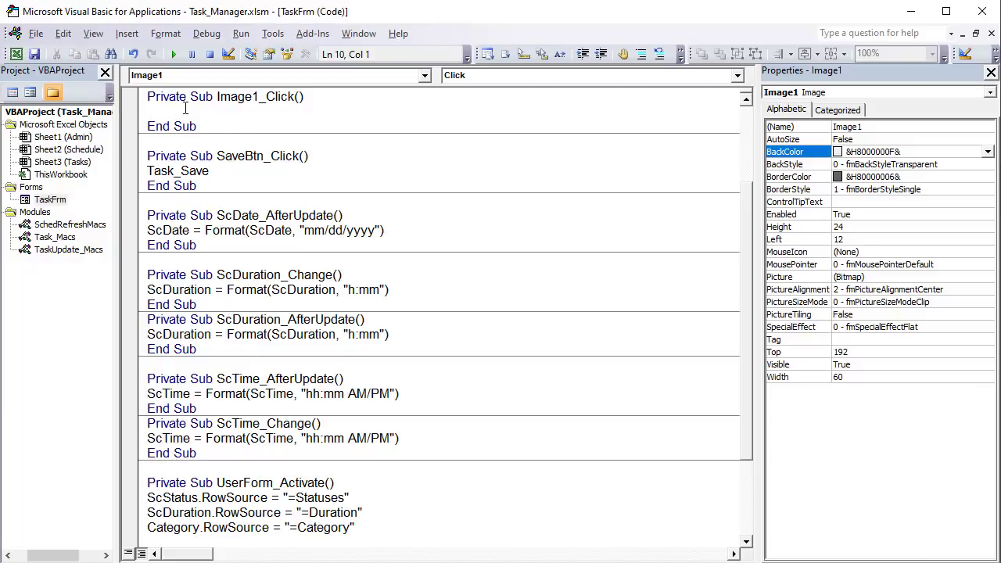
key(shift+F7)
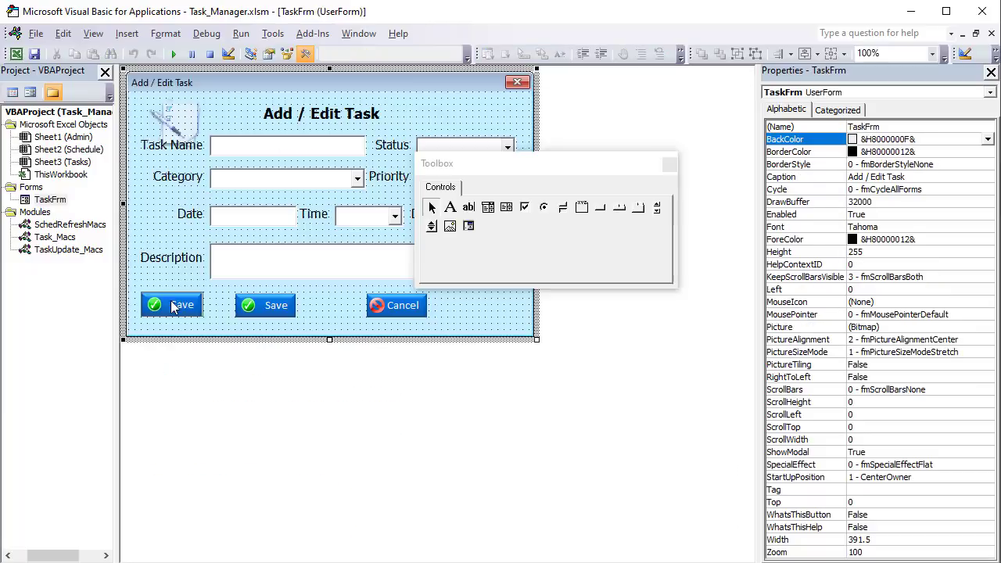
click(168, 266)
click(181, 287)
double_click(164, 312)
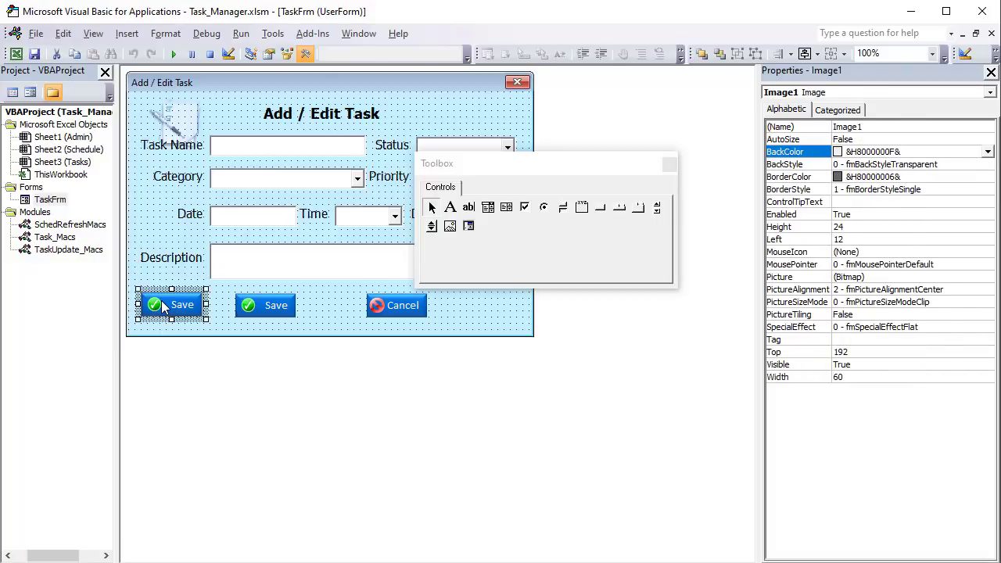
drag(217, 125, 108, 214)
key(Delete)
key(BackSpace)
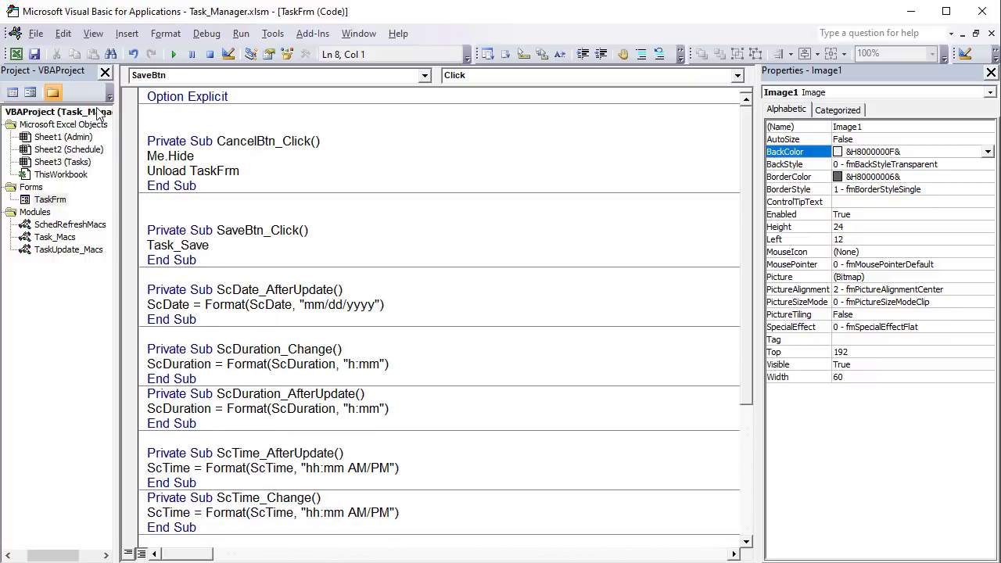
- Return to the Schedule sheet and delete the sample Save shape, its checkmark and the cancel icon in column M
click(910, 11)
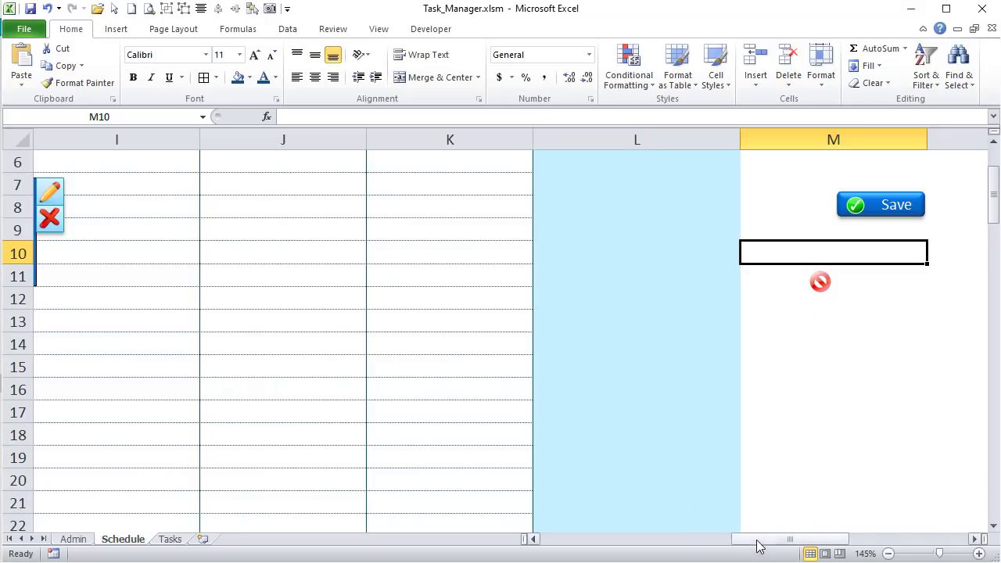
ctrl+click(852, 207)
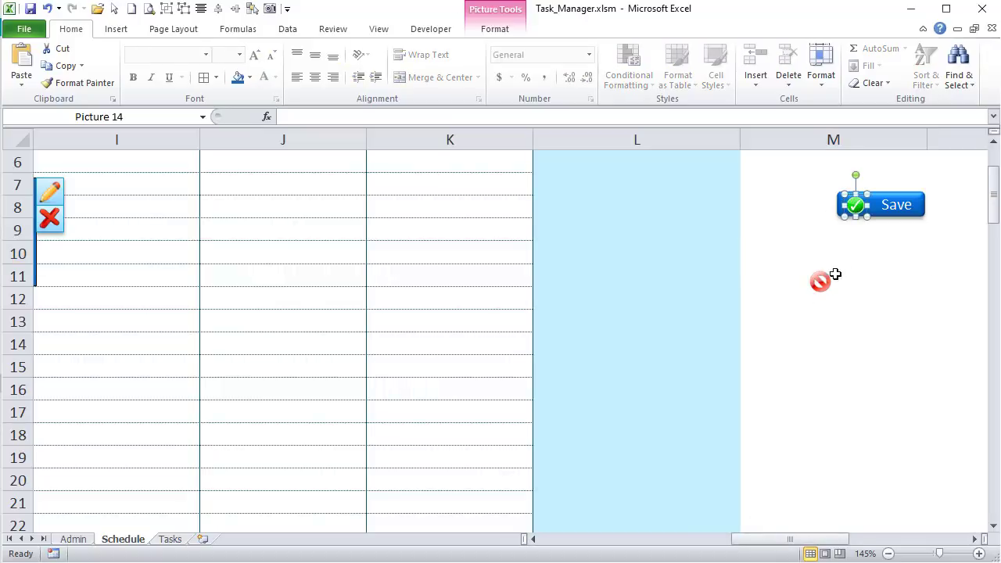
ctrl+click(820, 279)
ctrl+click(889, 197)
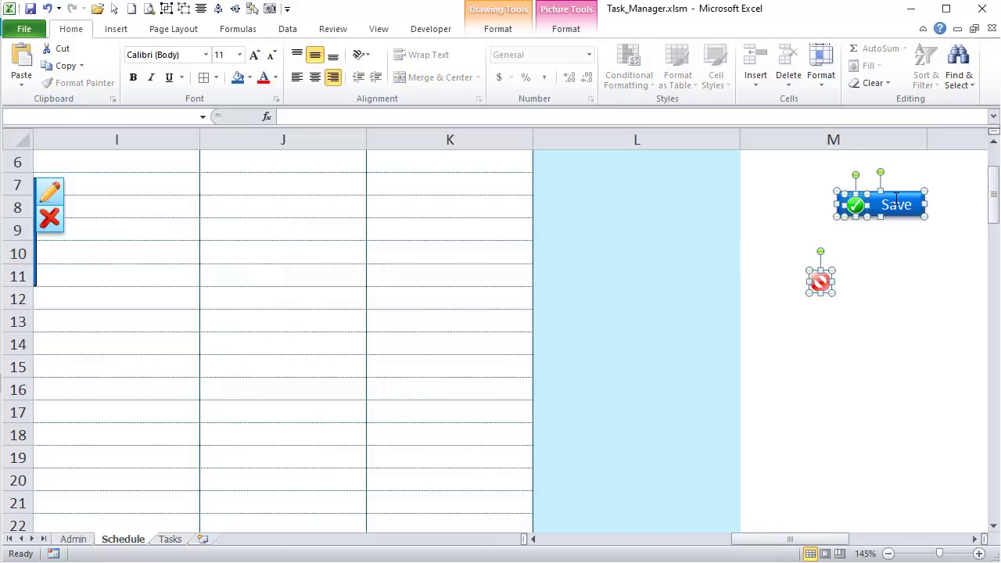
key(Delete)
- Move the Task101 shape from Thursday to between the Tuesday and Wednesday columns without running its macro
scroll(684, 248, down, 3)
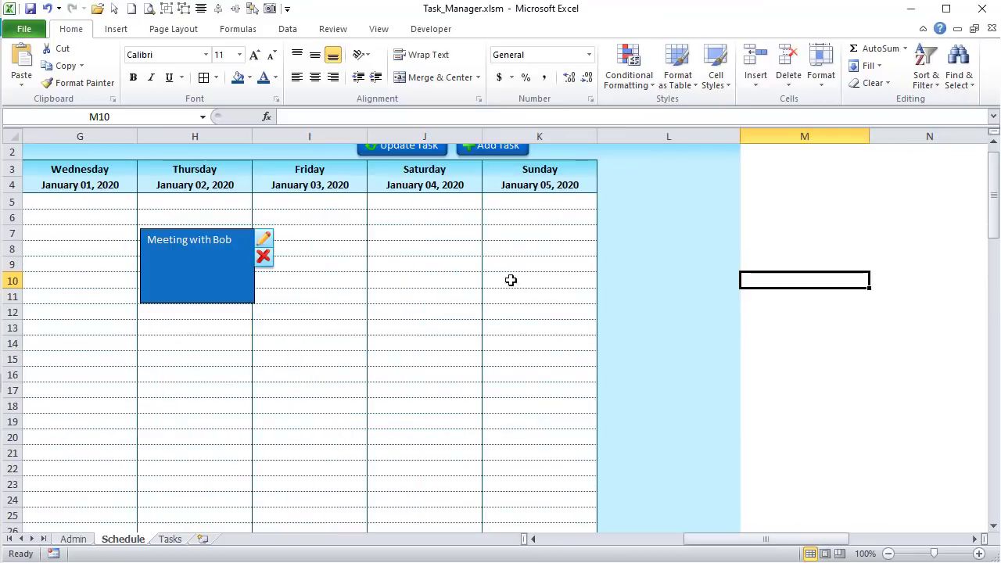
drag(770, 543, 696, 548)
scroll(570, 461, down, 1)
scroll(513, 411, up, 1)
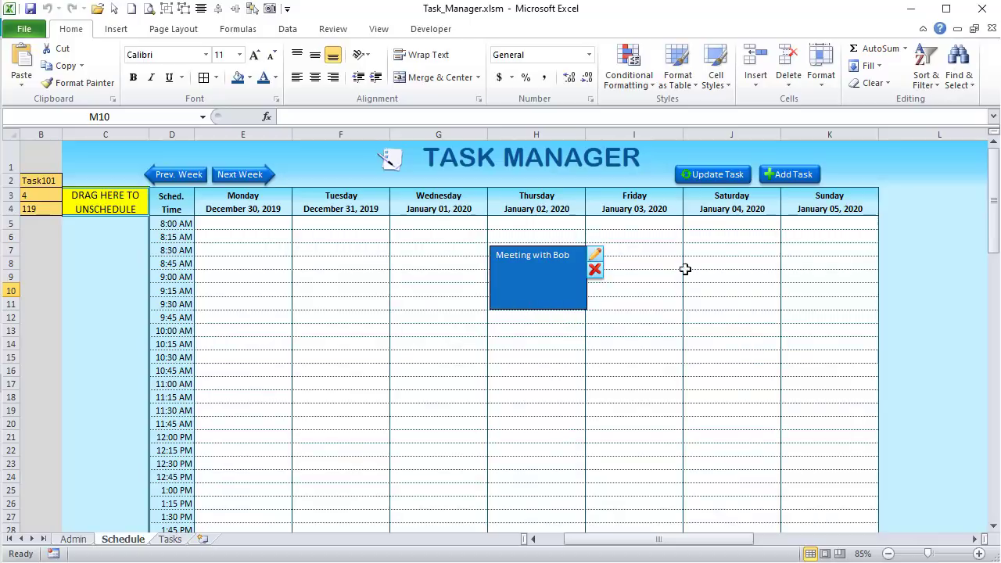
click(548, 305)
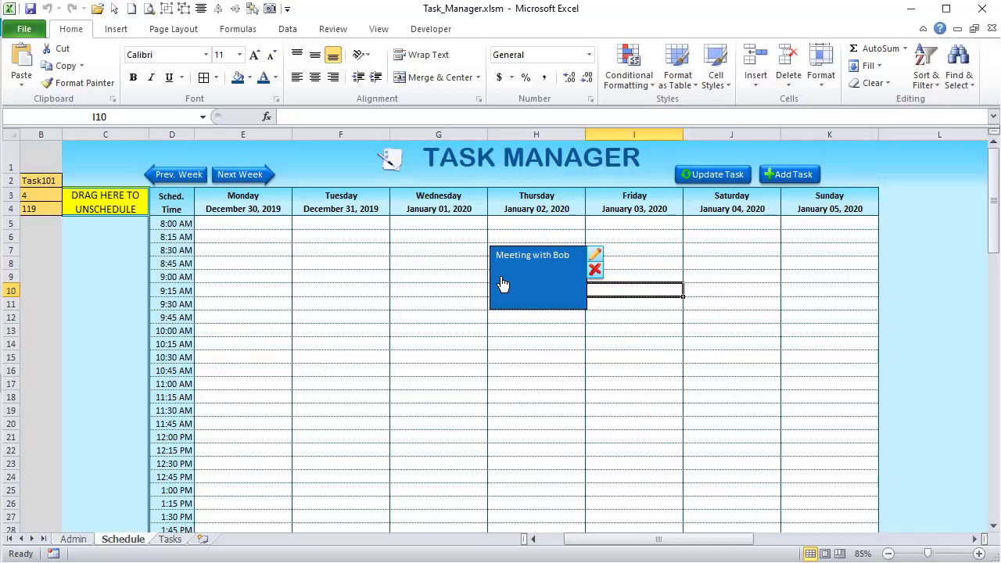
right_click(561, 253)
key(Escape)
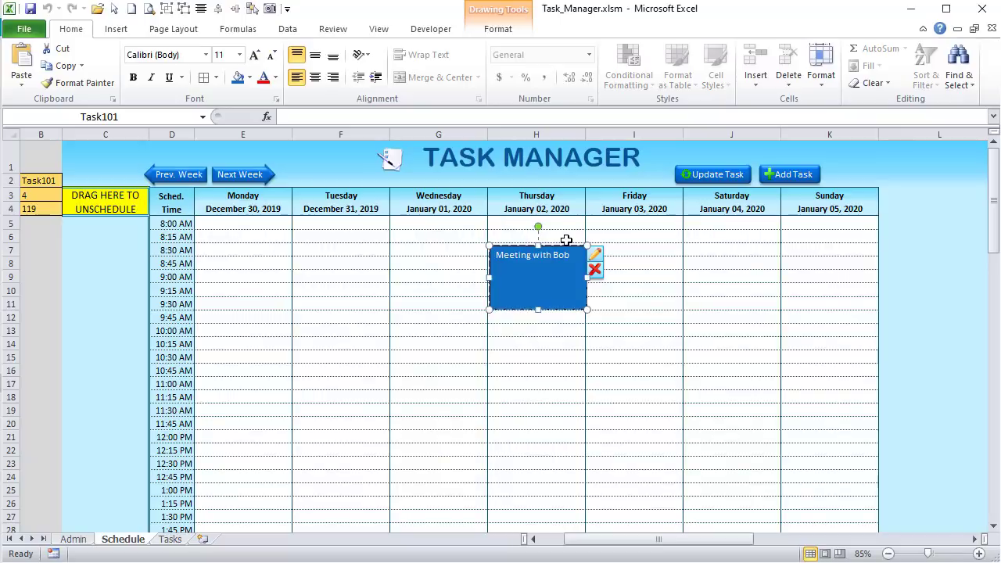
drag(566, 247, 425, 248)
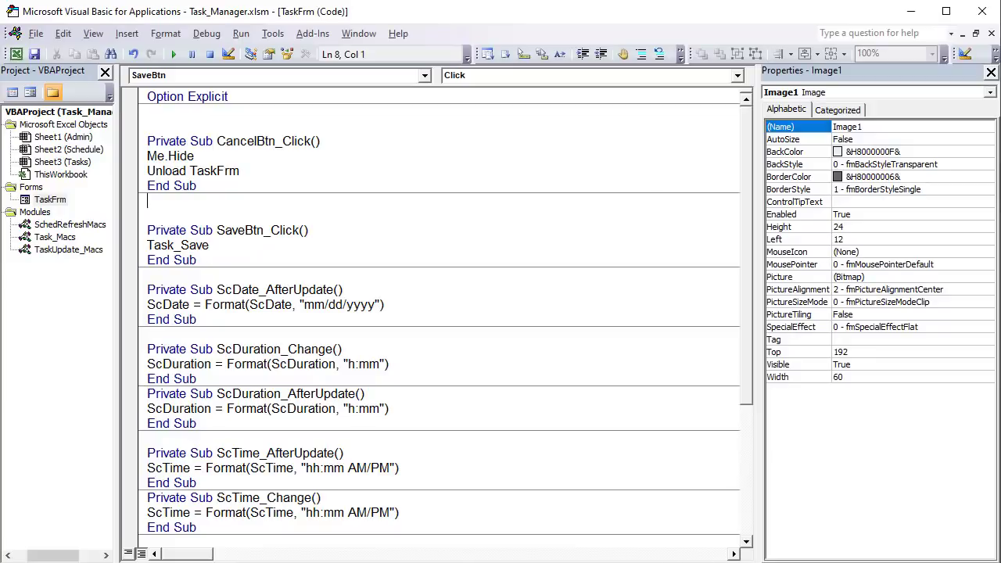
- In TaskUpdate_Macs, add the line .Shapes(TaskID).Select to SelectTask after the EditGrp With block
double_click(51, 249)
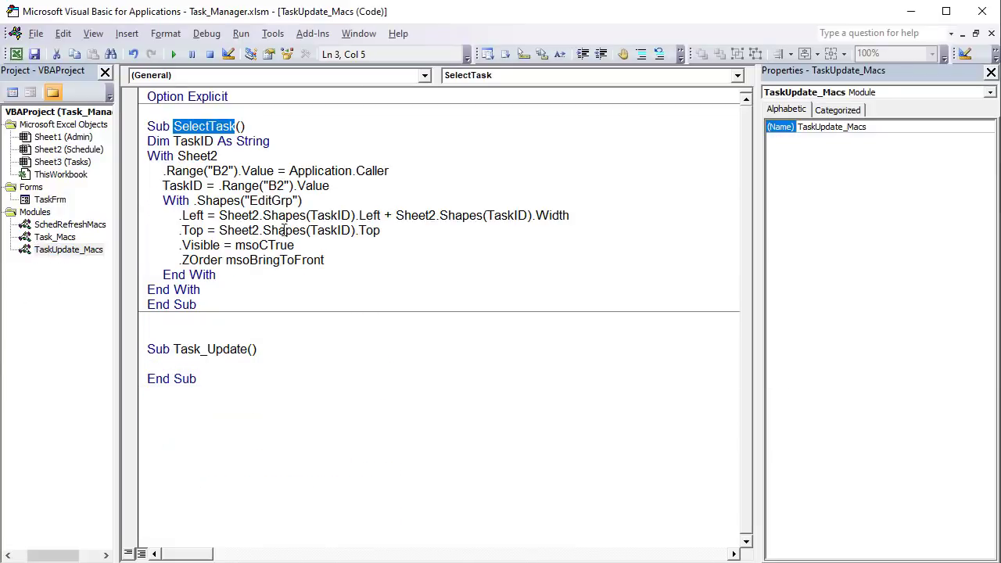
click(309, 270)
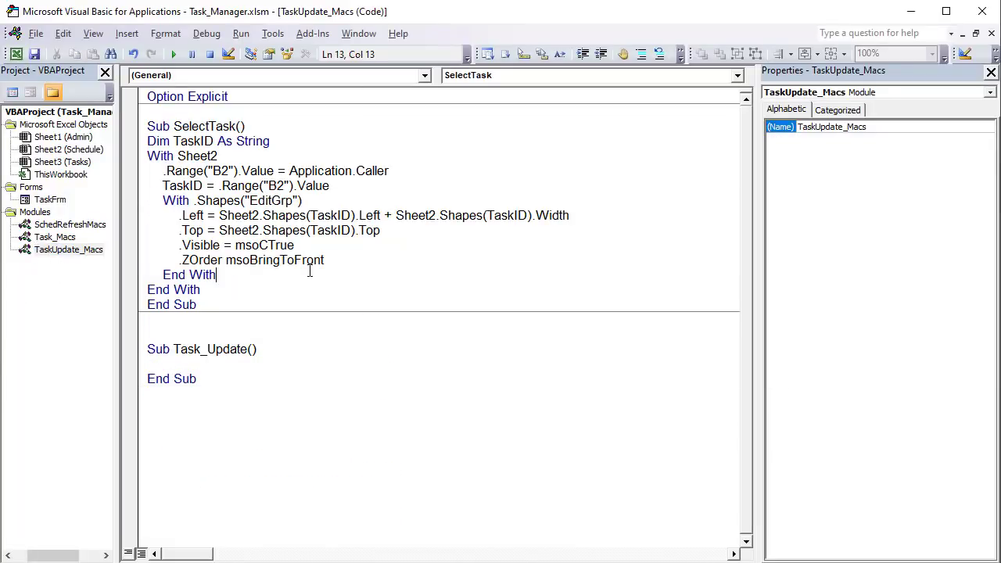
key(Return)
text(.sh)
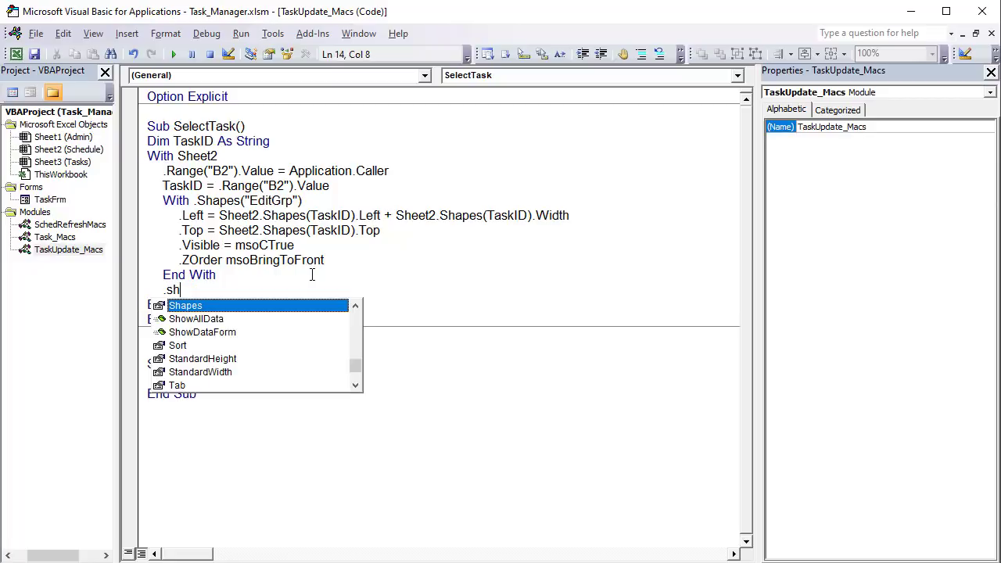
key(Tab)
text(()
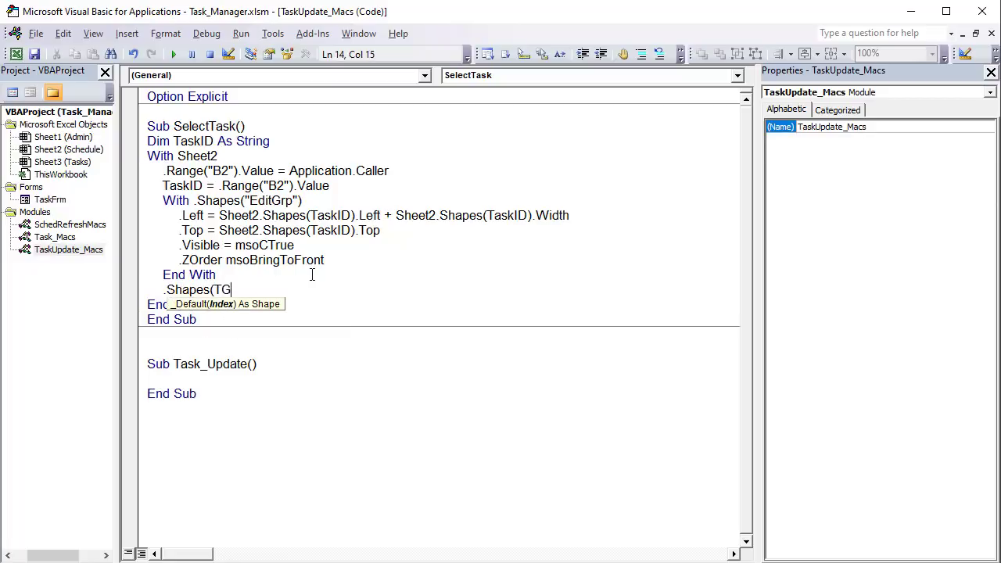
text(TaskID).se)
key(Tab)
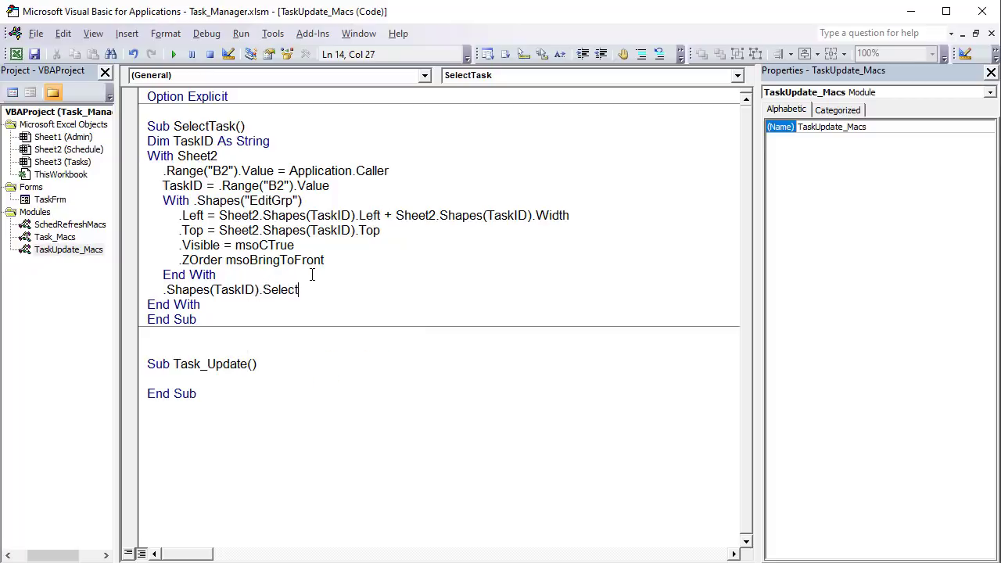
- Return to the Schedule sheet and test the updated SelectTask macro on the Task101 shape
key(alt+F11)
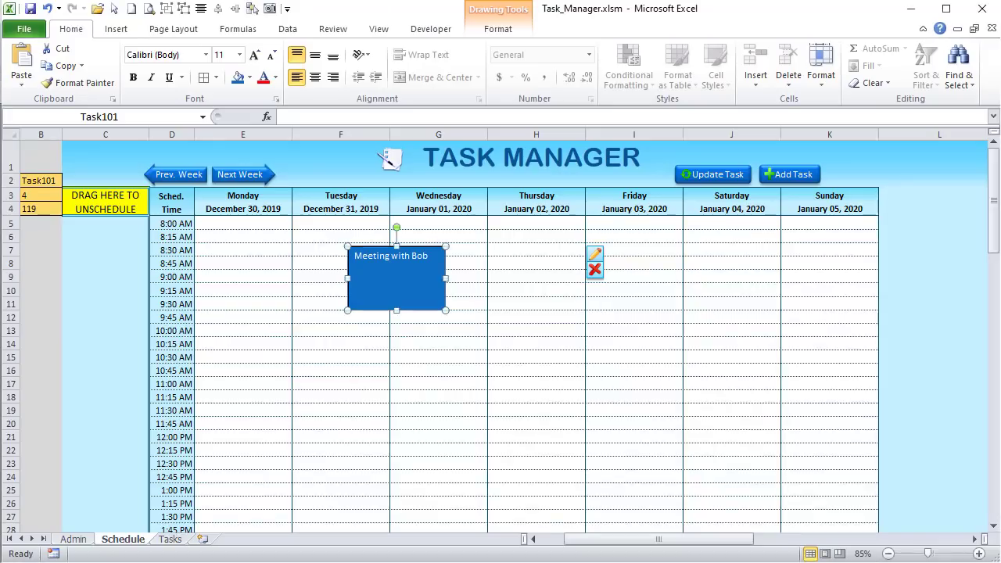
click(535, 423)
click(382, 299)
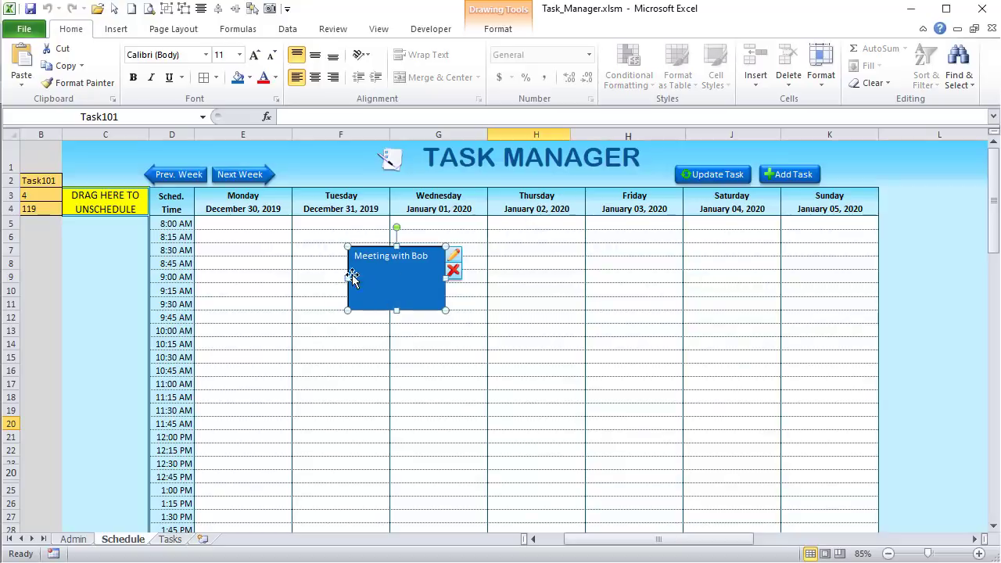
- Move the Task101 shape into column C below the unschedule header and shrink it to fit the column width
drag(369, 308, 119, 252)
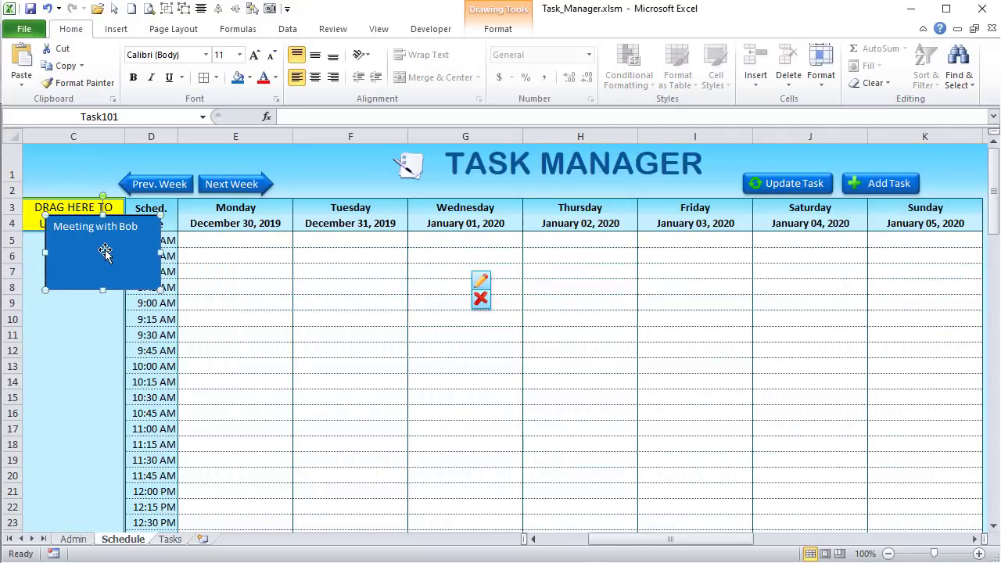
drag(101, 253, 81, 285)
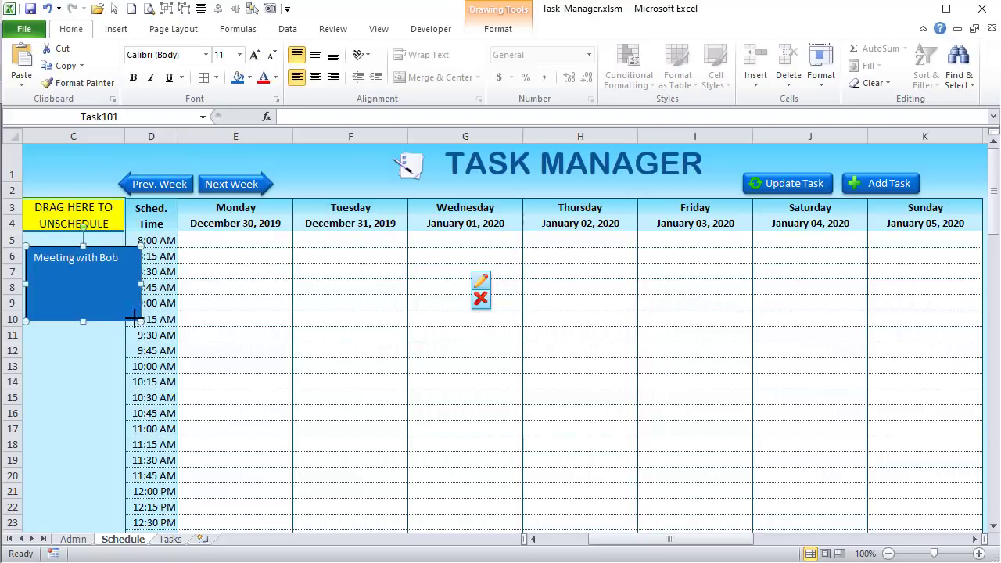
drag(134, 318, 122, 267)
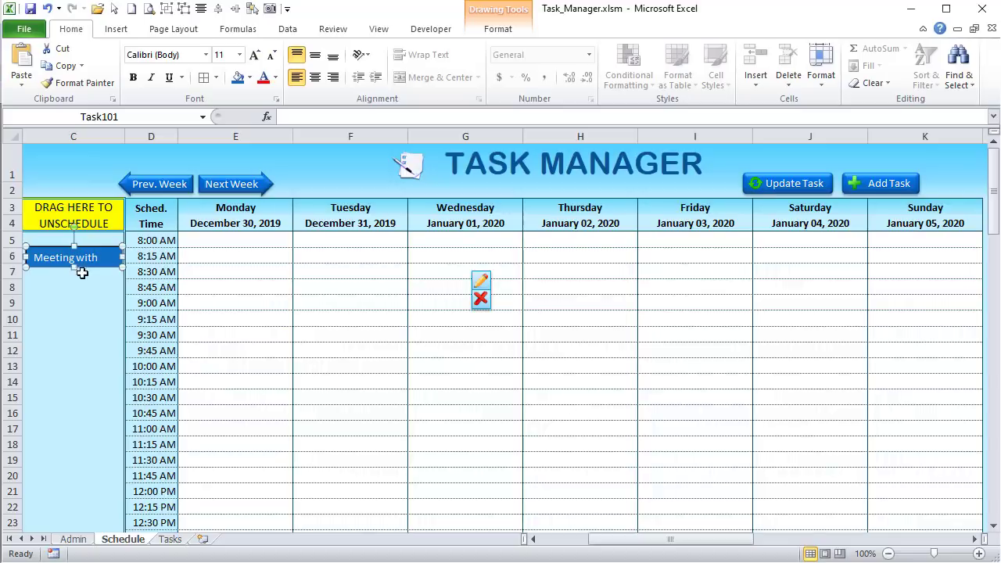
click(89, 299)
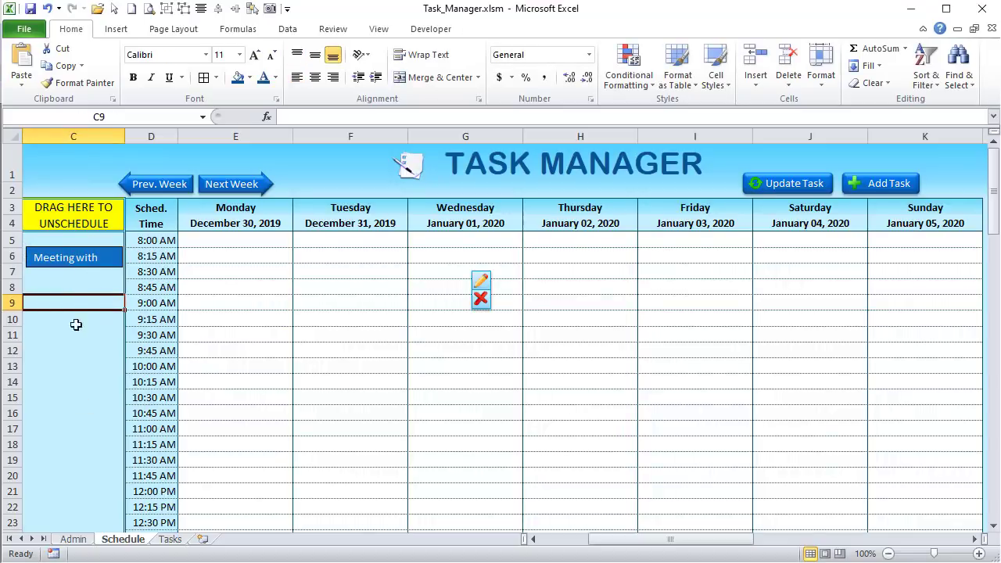
- Place the Task101 shape in the Monday column at 8:00 AM, sized to the column width and the four slots through 8:45 AM
right_click(75, 257)
key(Escape)
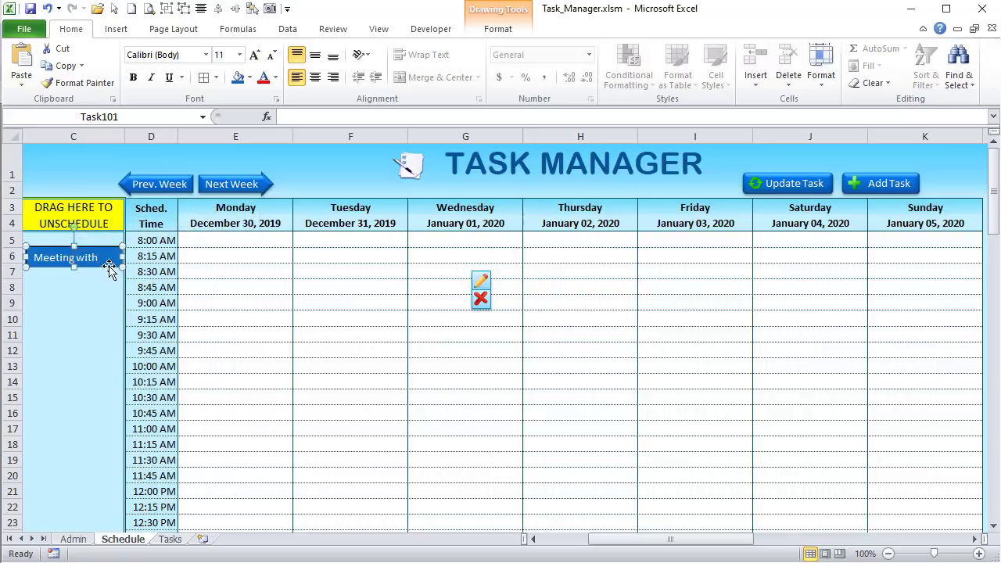
drag(123, 267, 292, 296)
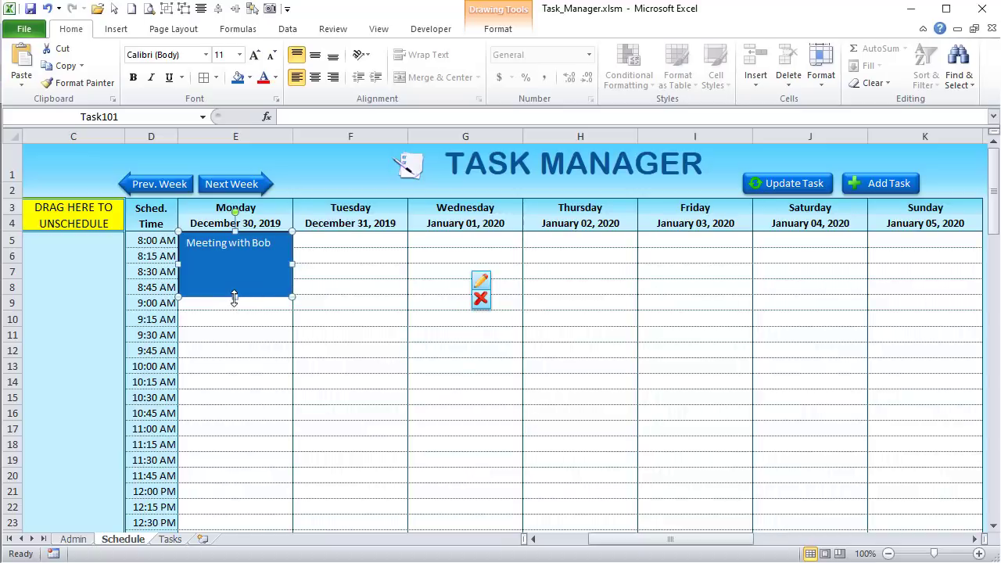
mouse_move(235, 297)
mouse_down()
mouse_move(234, 313)
mouse_move(245, 290)
mouse_up()
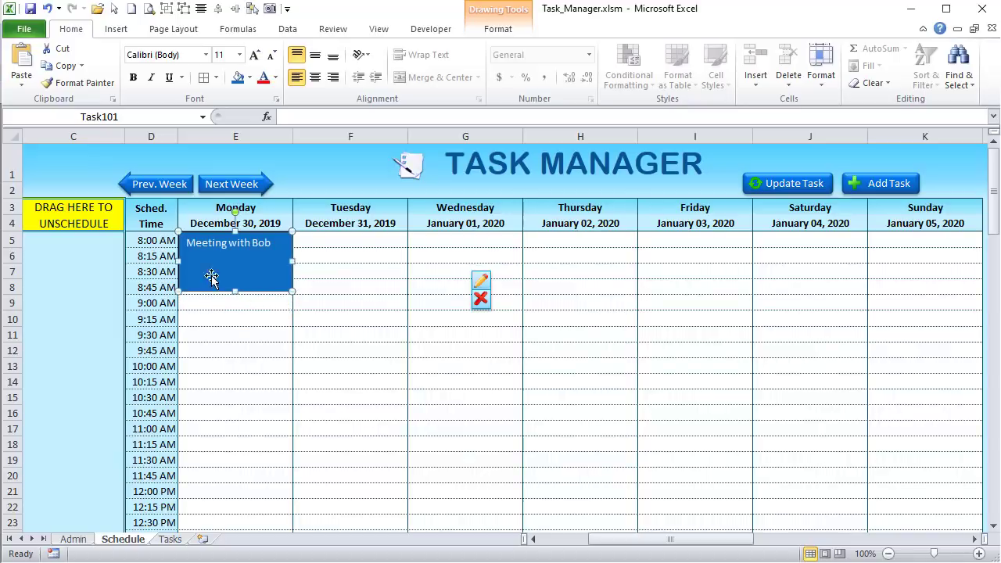
- Examine the formulas behind the first two schedule times in cells D5 and D6
click(192, 302)
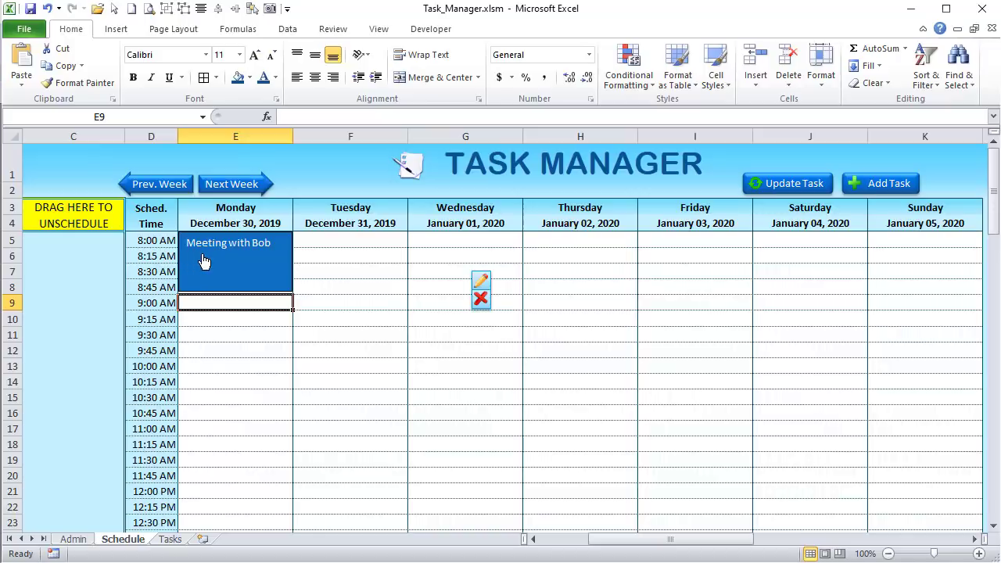
click(154, 239)
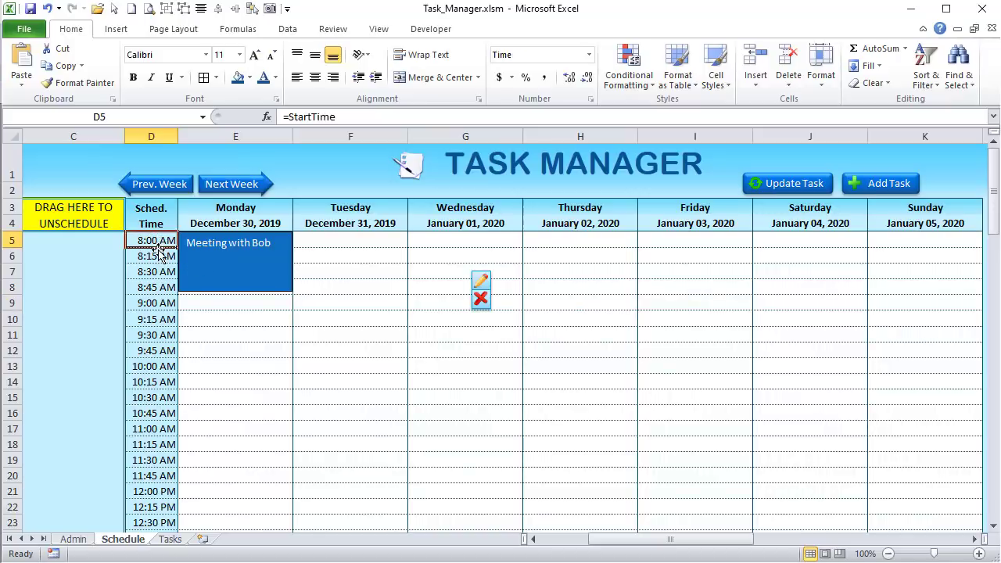
click(153, 256)
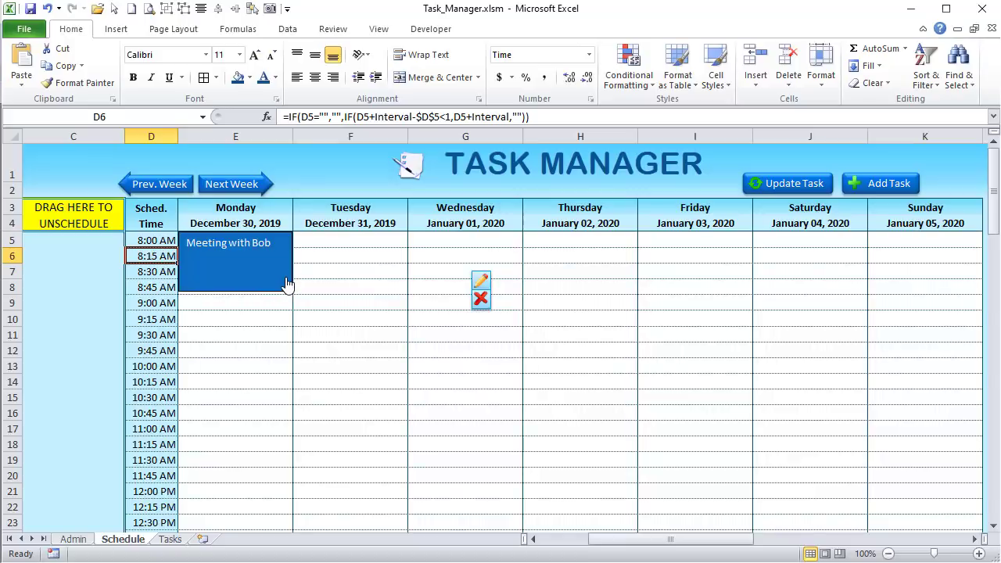
- Move the Task101 shape slightly off its Monday slot so it overlaps the Tuesday column, and select the Update Task button group
right_click(250, 263)
click(269, 259)
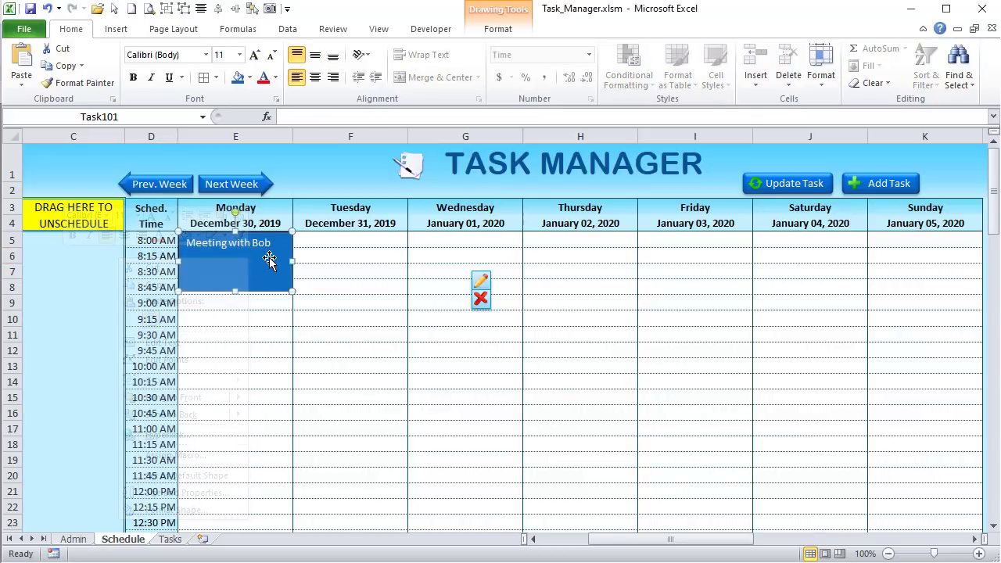
drag(268, 257, 243, 265)
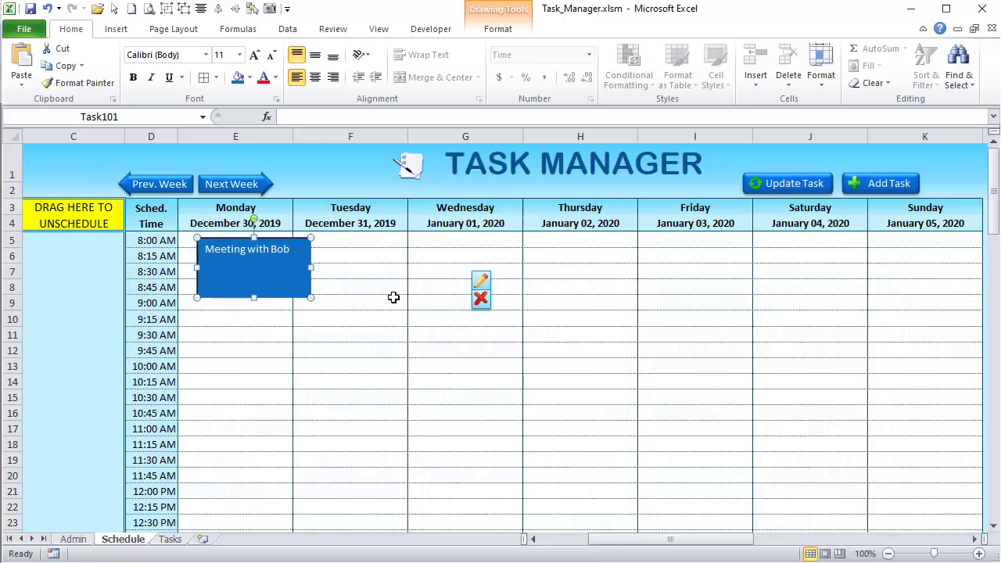
ctrl+click(788, 186)
click(791, 163)
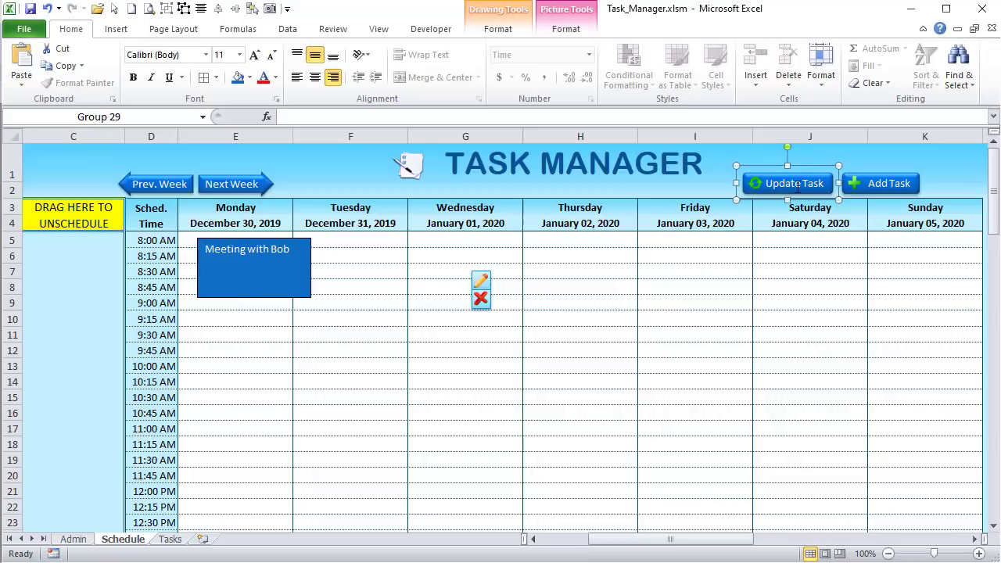
- Select the Task101 shape and compare its name with the Sel Task value in cell B2
right_click(258, 275)
click(271, 249)
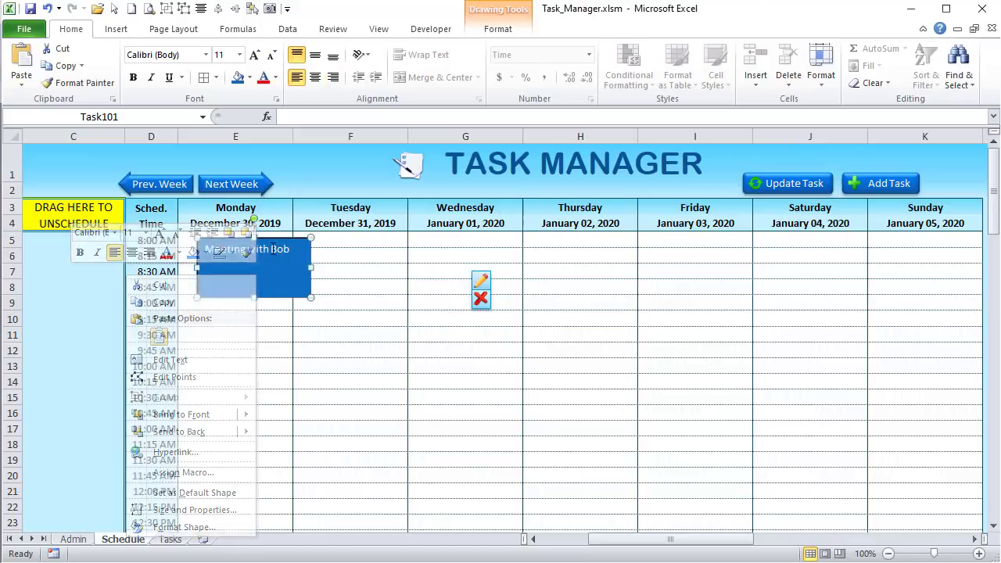
click(138, 119)
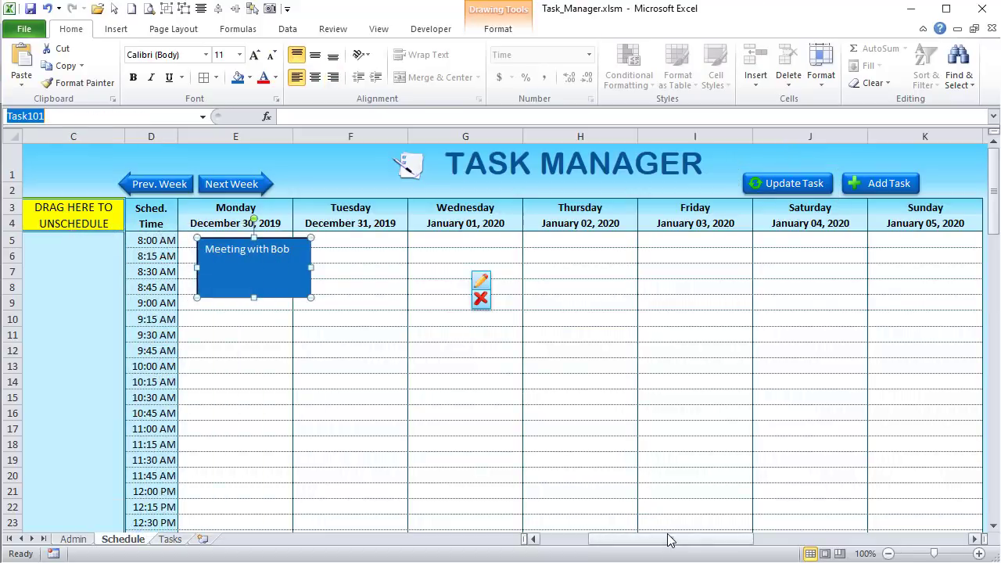
drag(668, 540, 661, 539)
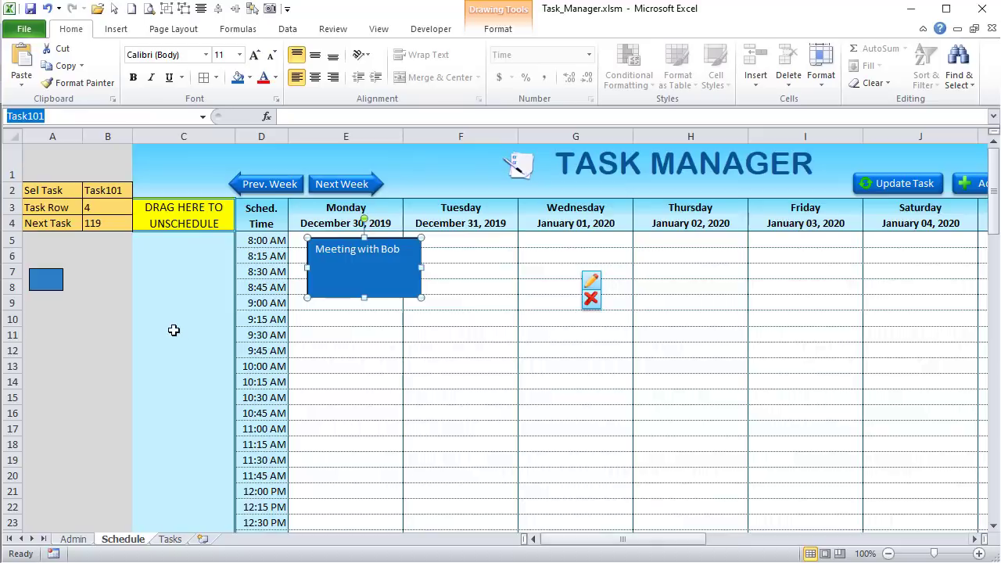
- Test the SelectTask macro on the Task101 shape, the Sample shape and Task101 again, checking the Sel Task and Task Row cells
click(434, 379)
click(314, 289)
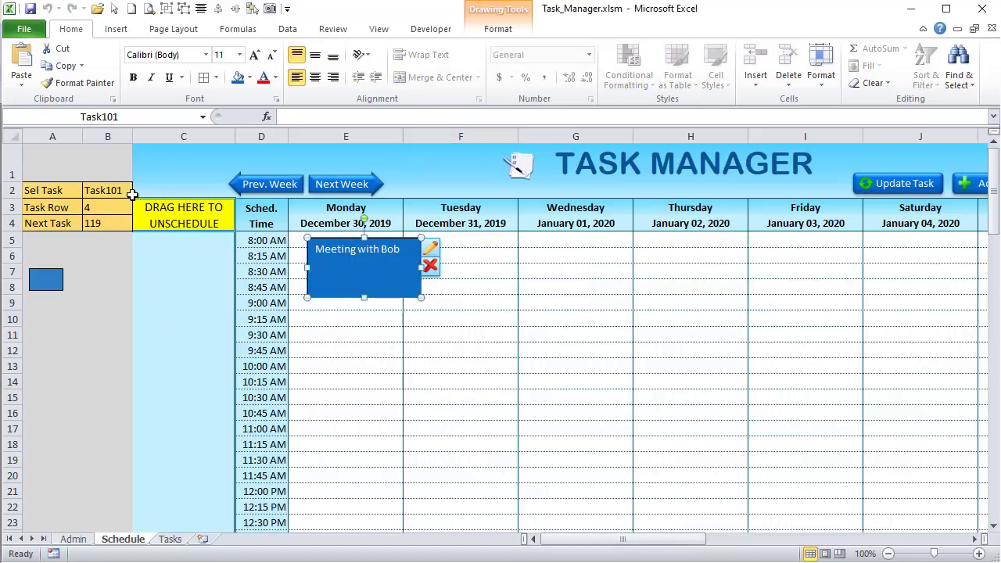
click(56, 282)
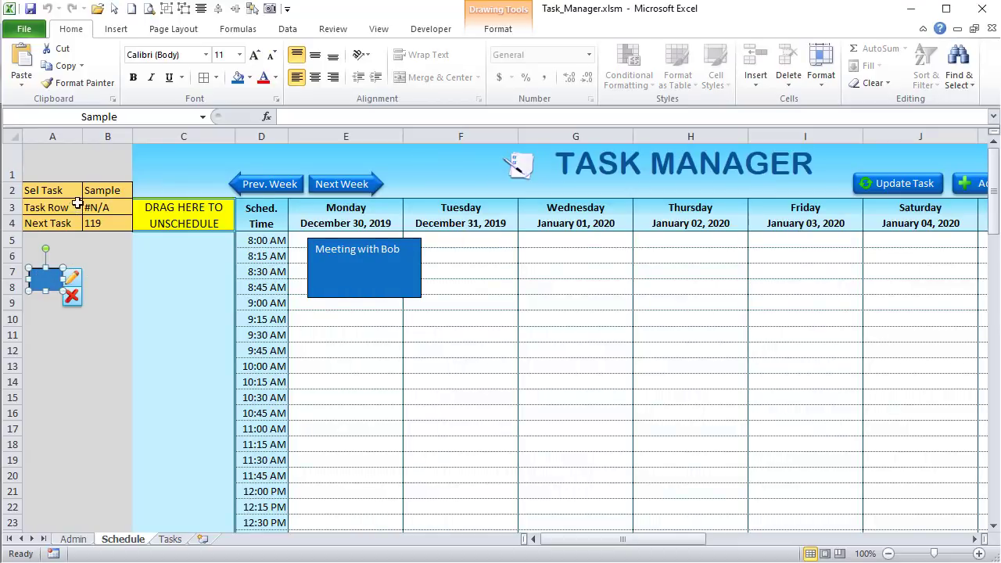
click(348, 333)
click(347, 275)
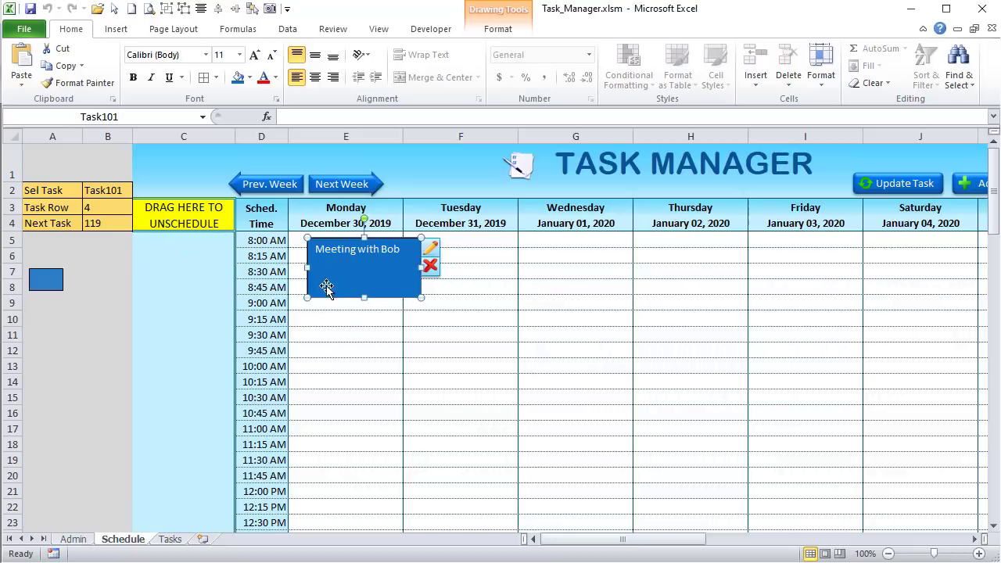
click(170, 539)
click(138, 540)
click(975, 539)
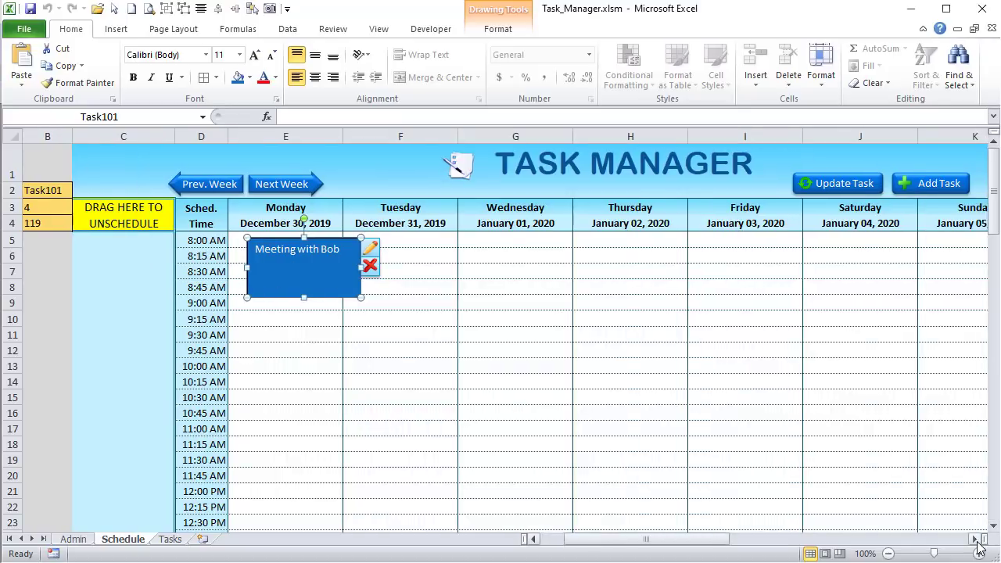
click(975, 538)
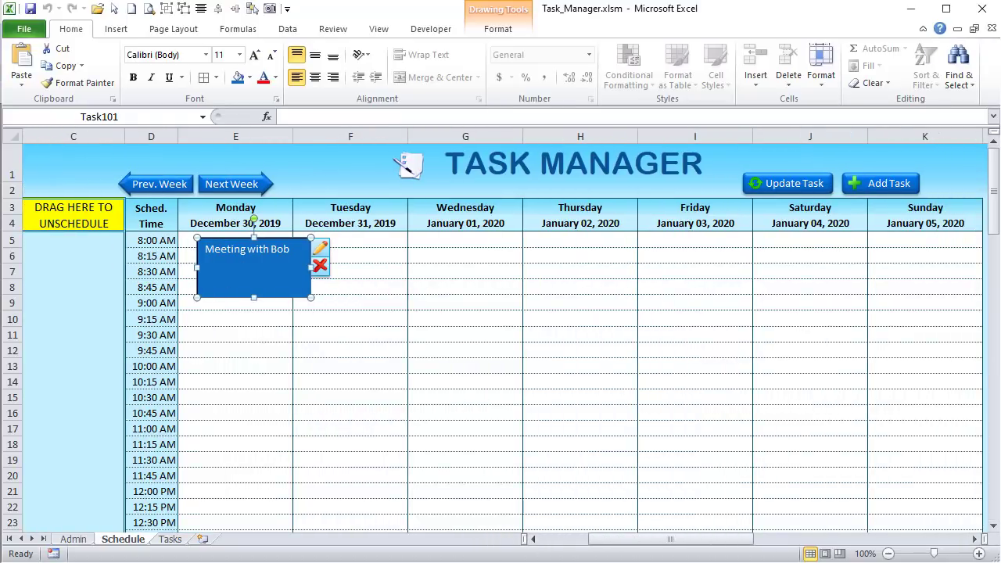
- In the TaskUpdate_Macs module of the VBA editor, declare TaskID and TaskText as String inside the Task_Update macro
key(alt+F11)
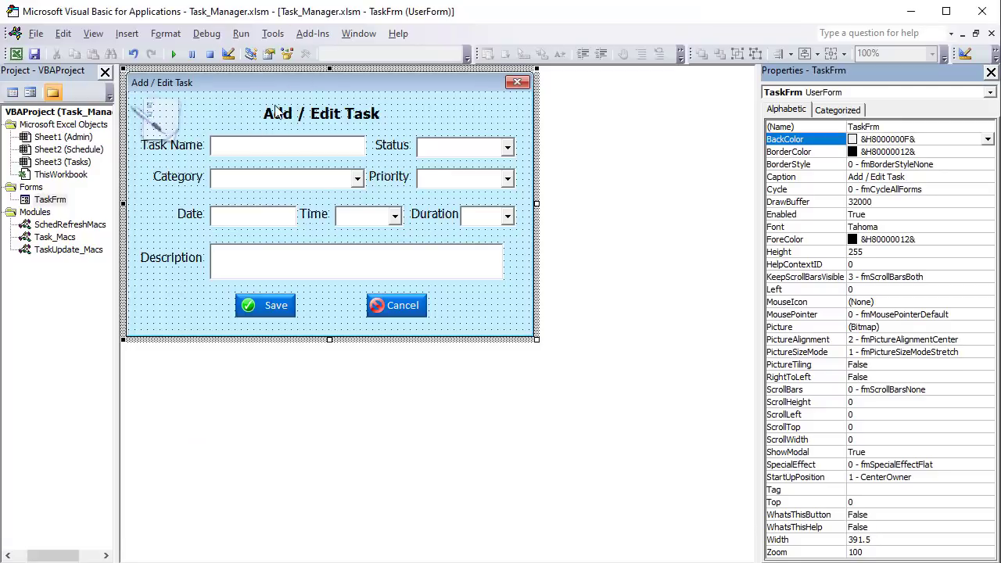
double_click(50, 239)
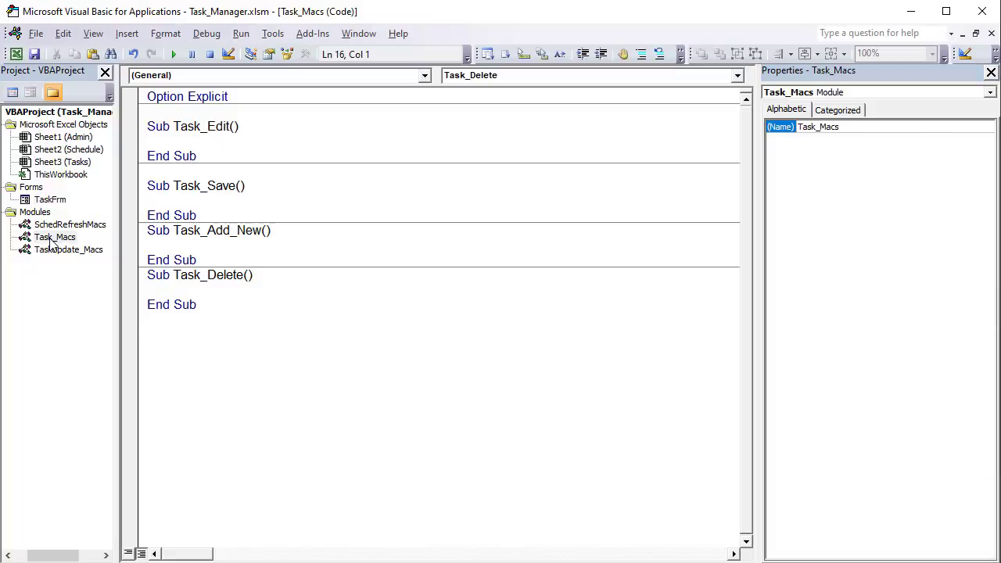
double_click(70, 250)
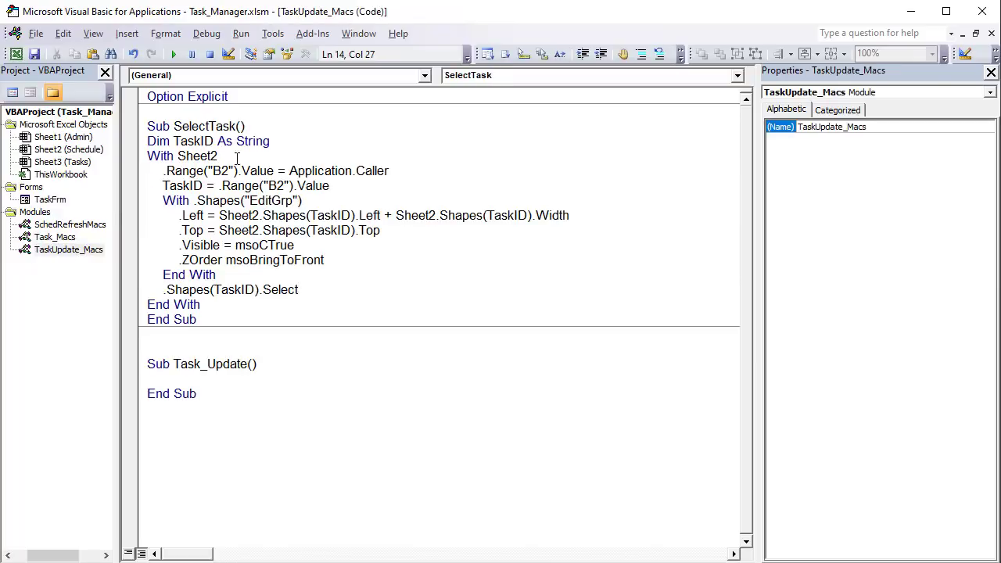
drag(217, 155, 290, 259)
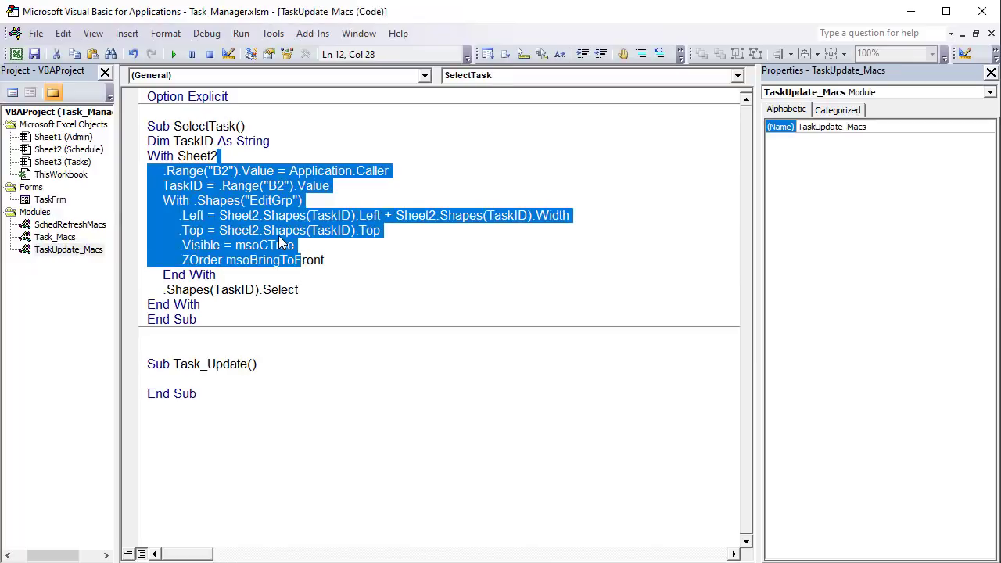
click(277, 380)
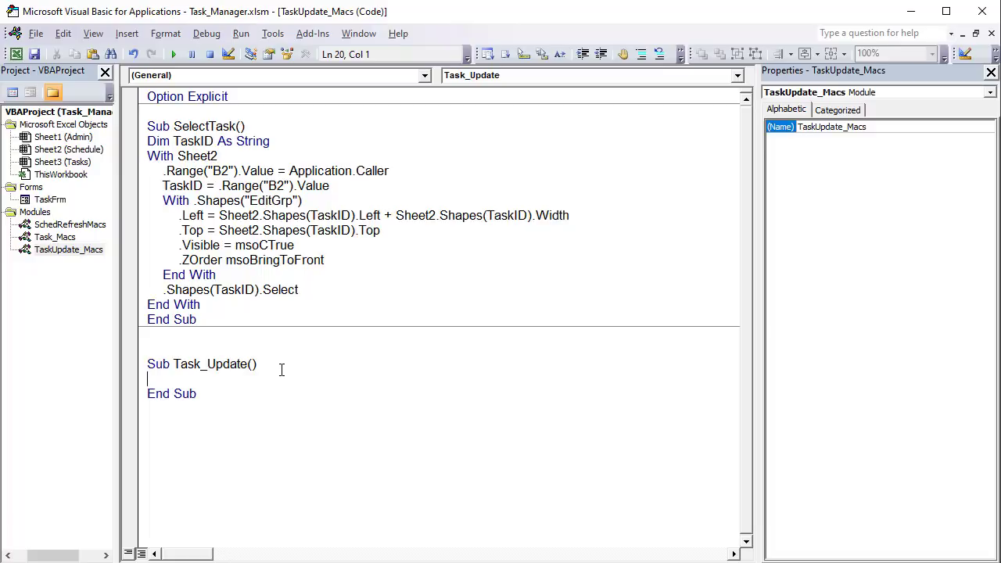
text(Dim TaskID as str)
key(Tab)
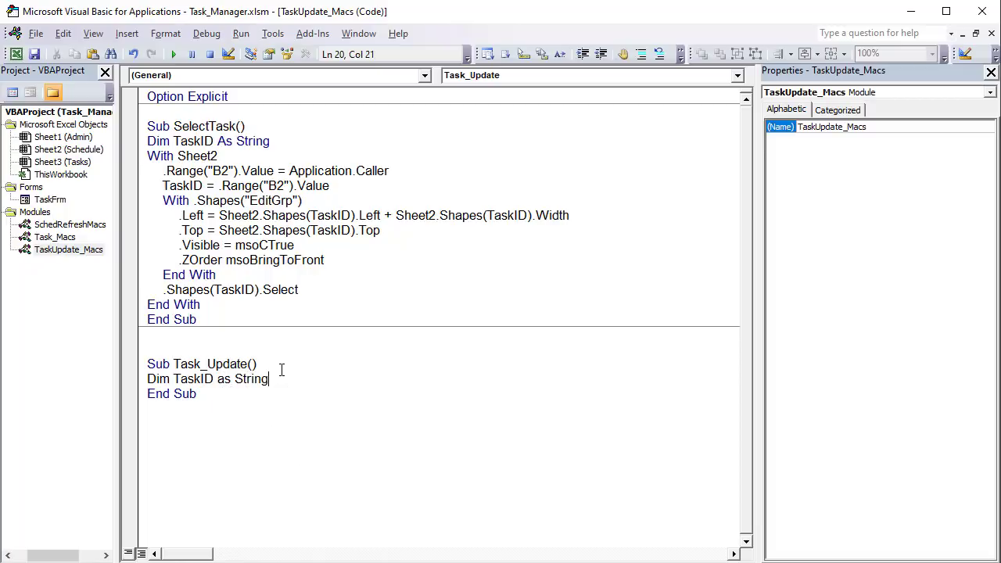
text(, TaskText as stri)
key(Tab)
key(Return)
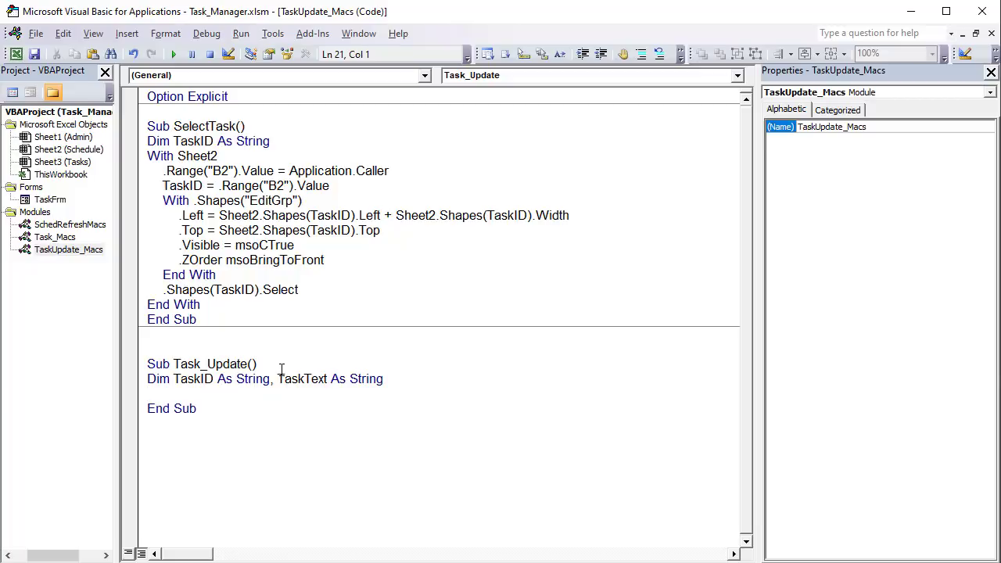
- Add a second declaration line to Task_Update defining ScRow and ScCol as Long
key(alt+F11)
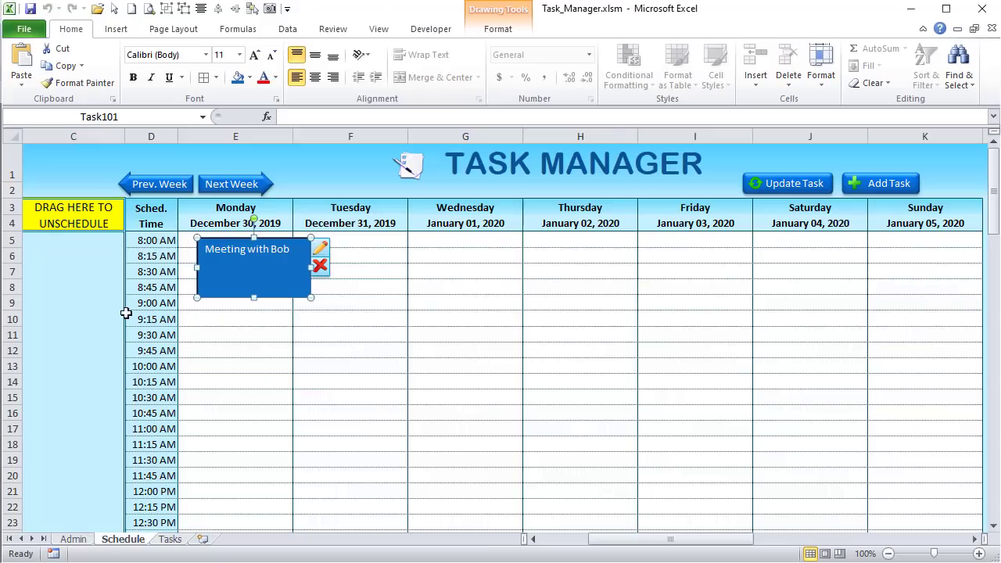
click(356, 271)
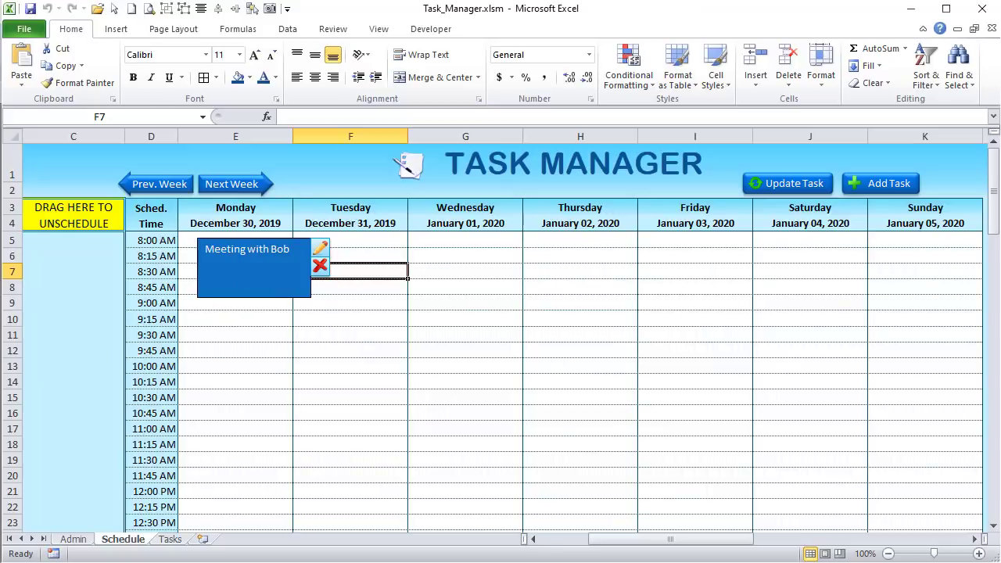
key(alt+F11)
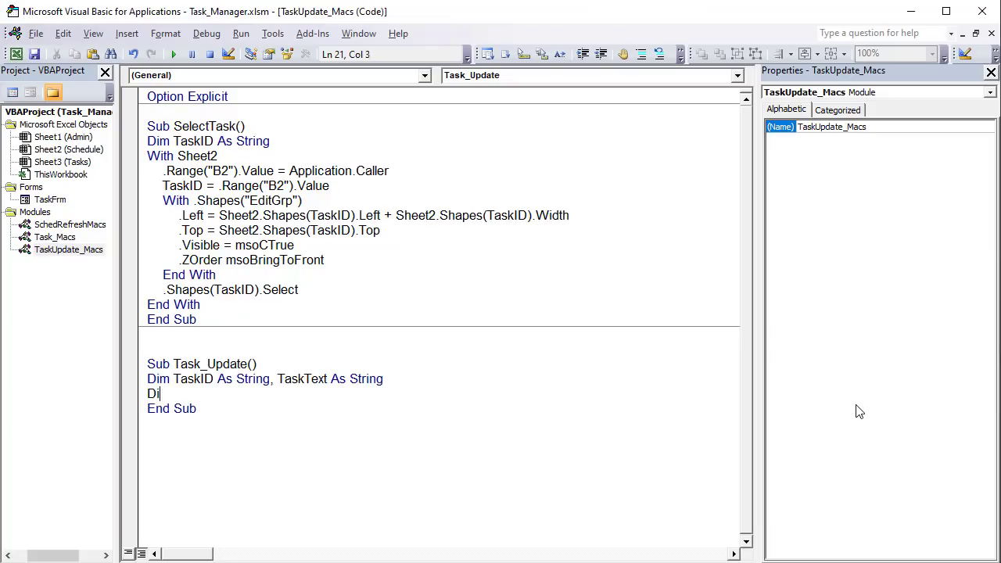
text(ScRow as lon)
key(Tab)
text(, )
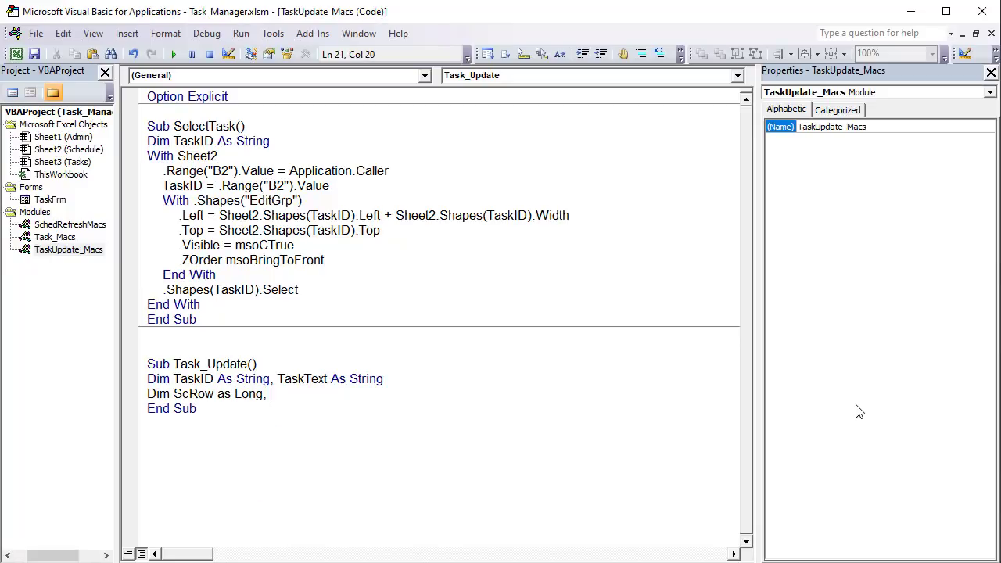
text(ScCol as long)
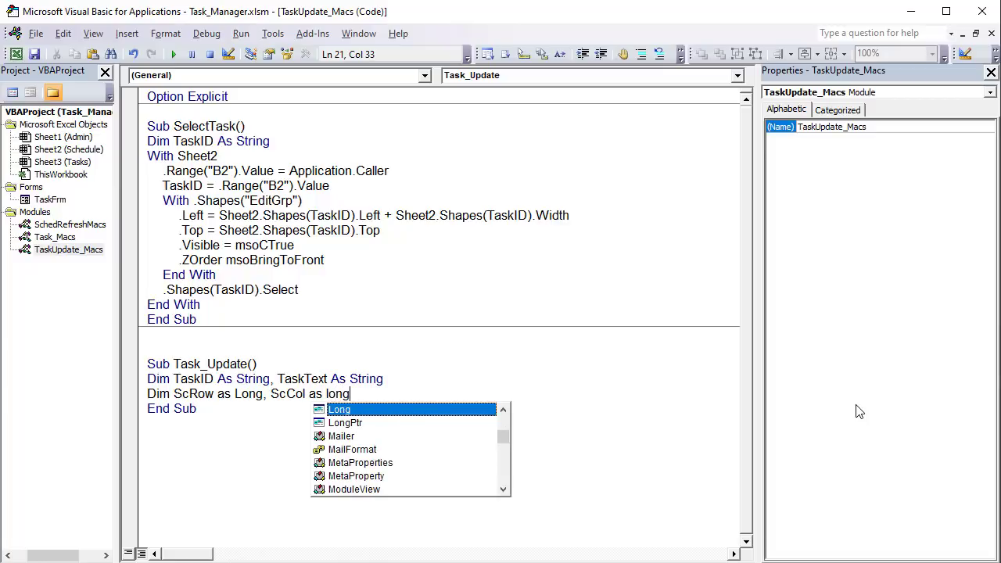
key(Tab)
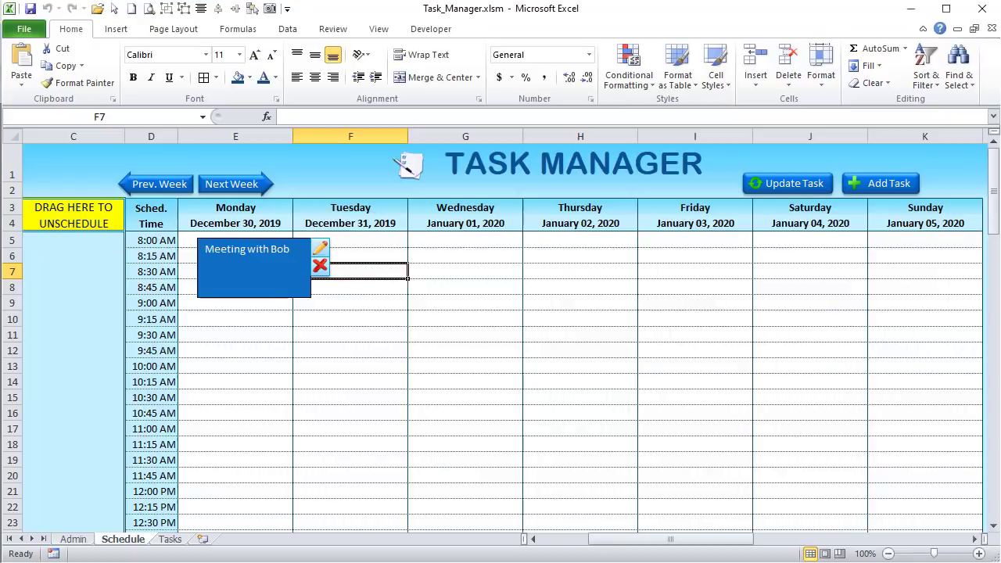
- Check the Task101 row and its scheduled date and time on the Tasks sheet, and add TaskRow as Long to the Task_Update declarations
click(169, 539)
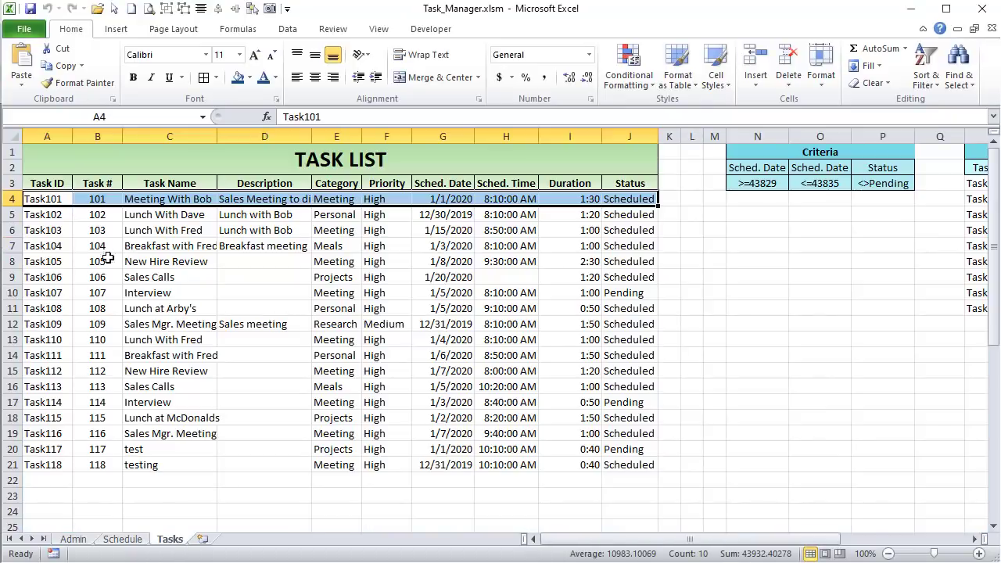
click(12, 215)
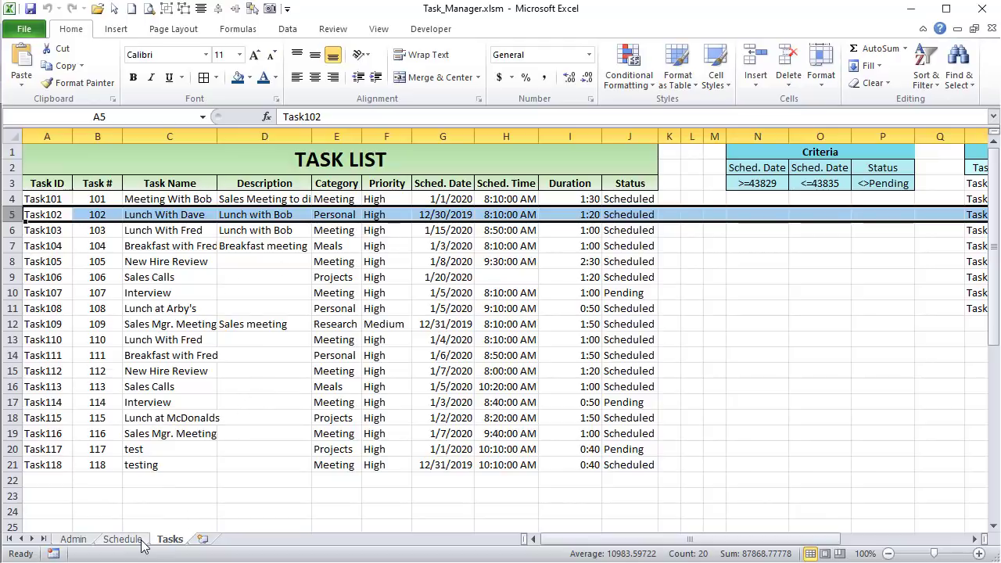
click(456, 197)
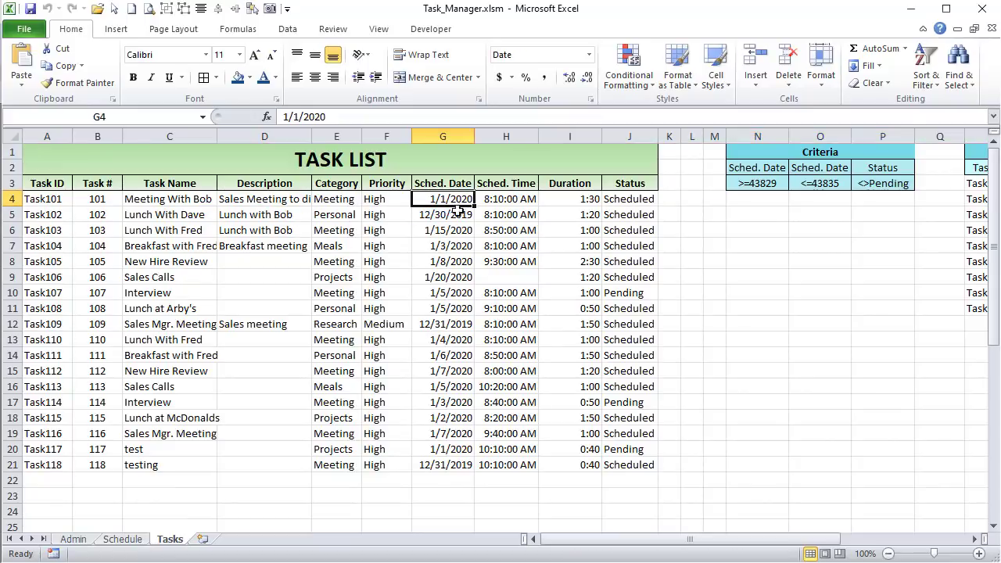
click(494, 203)
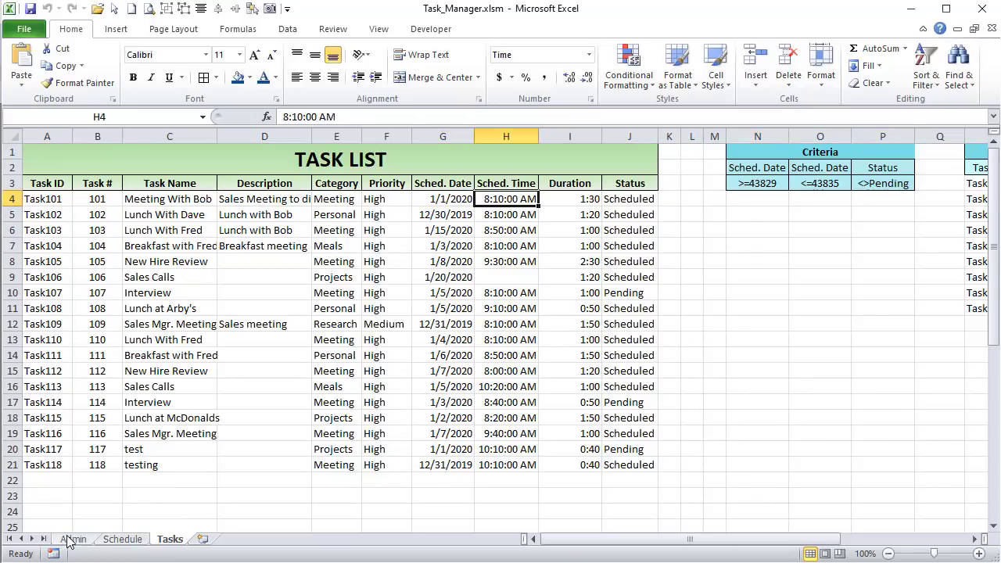
click(117, 539)
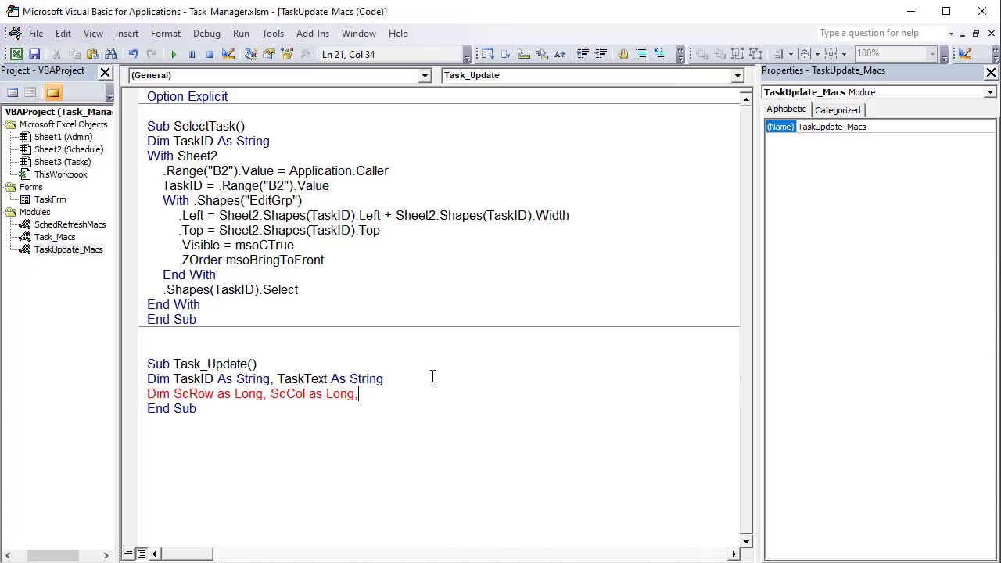
text(TaskRo)
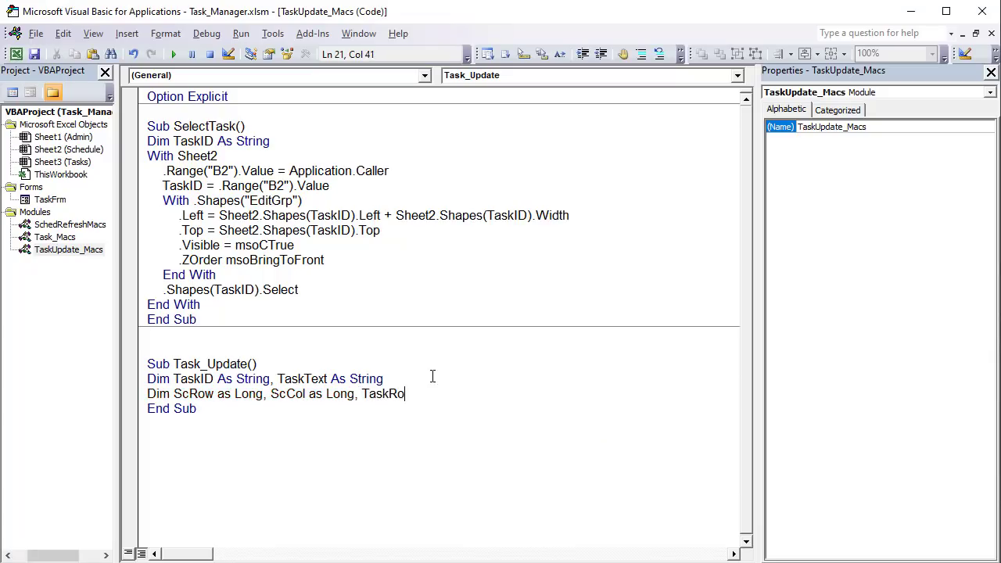
text(w as Long,)
- Examine the unschedule column cells C6 to C9 on the Schedule sheet and the Pending entries in the Tasks sheet's Status column
key(alt+F11)
click(48, 256)
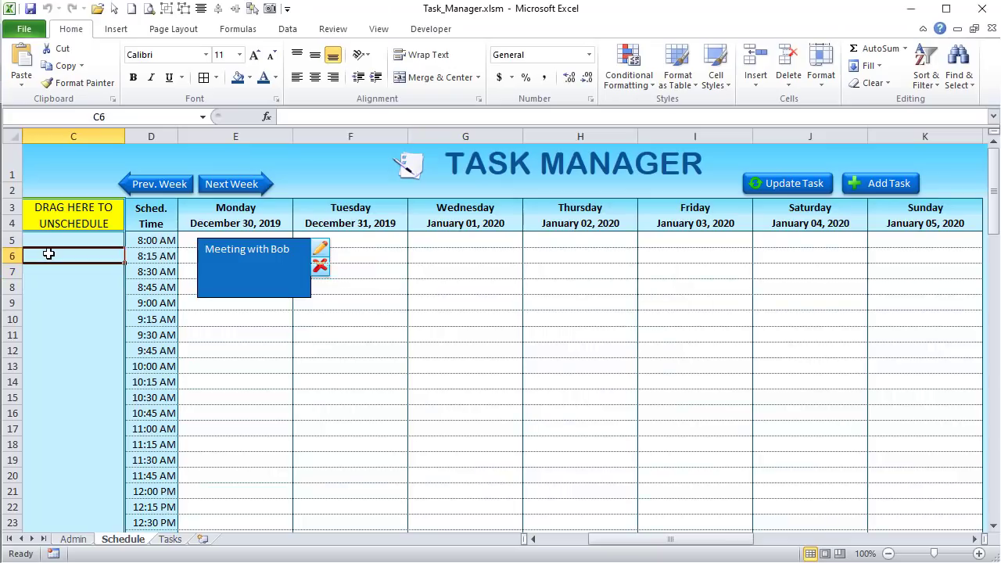
click(42, 273)
click(42, 286)
click(40, 303)
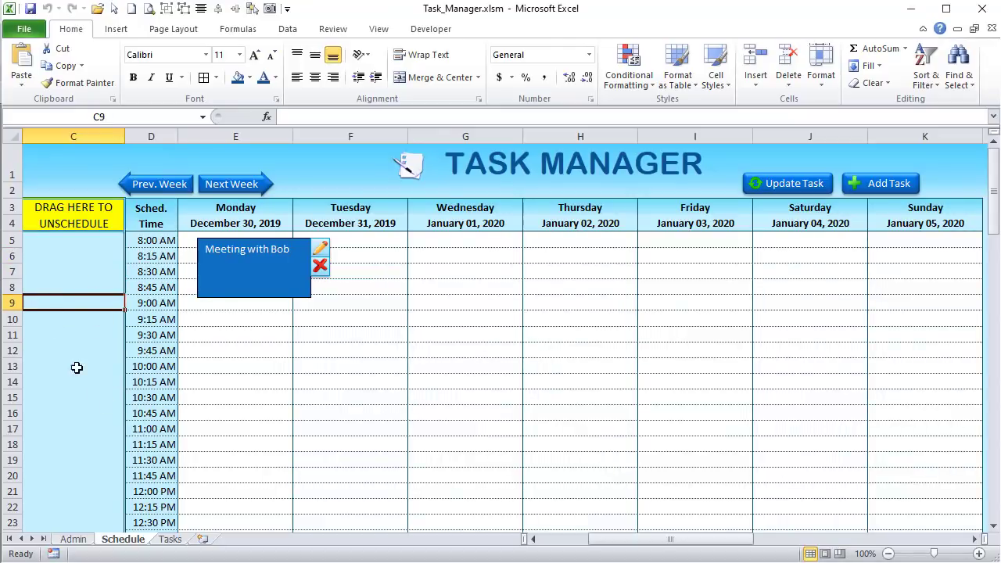
click(169, 539)
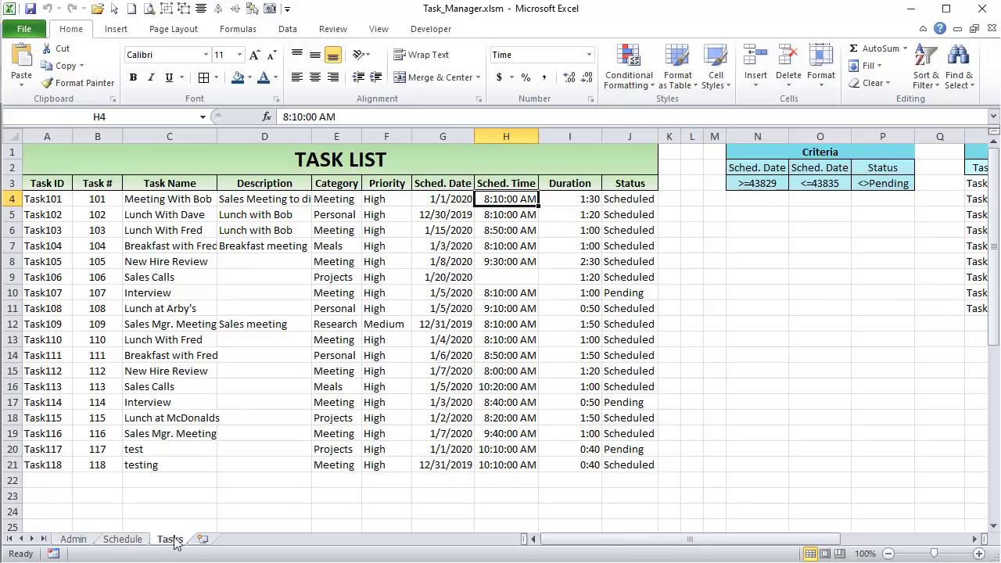
drag(618, 199, 632, 472)
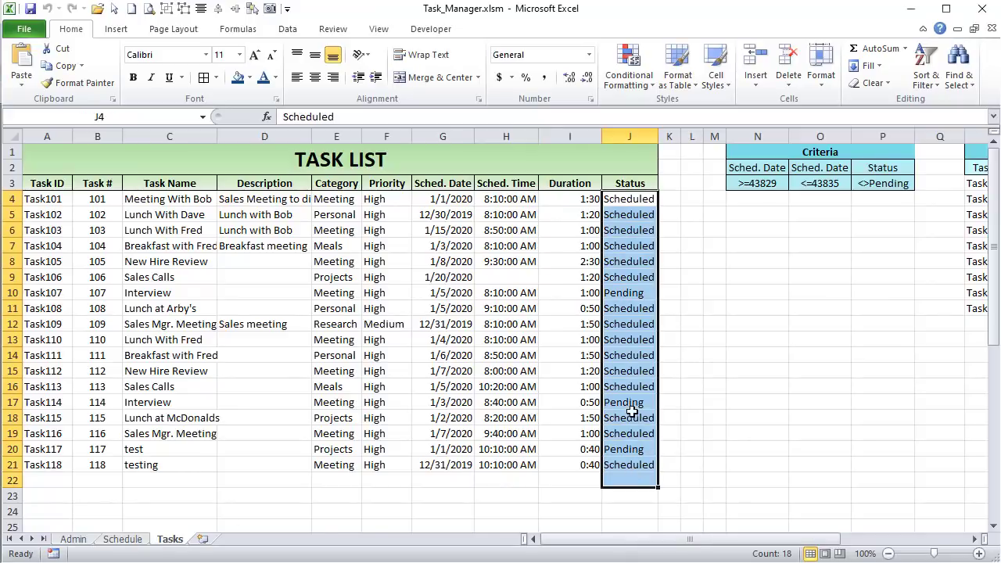
click(632, 402)
click(630, 447)
click(644, 293)
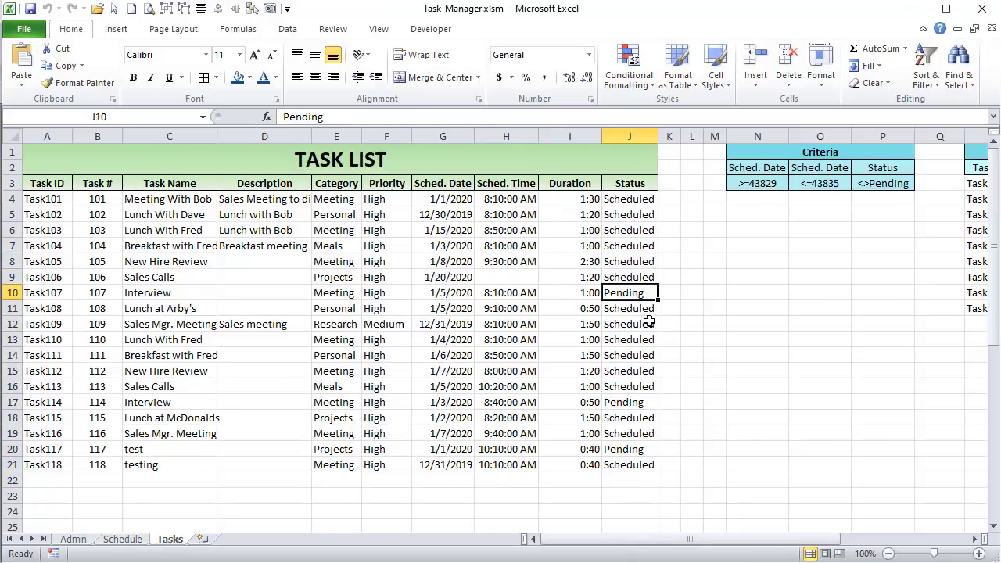
- Check the unschedule column cells C5 to C8 on the Schedule sheet, and add PendingRow as Long to the Task_Update declarations
click(136, 540)
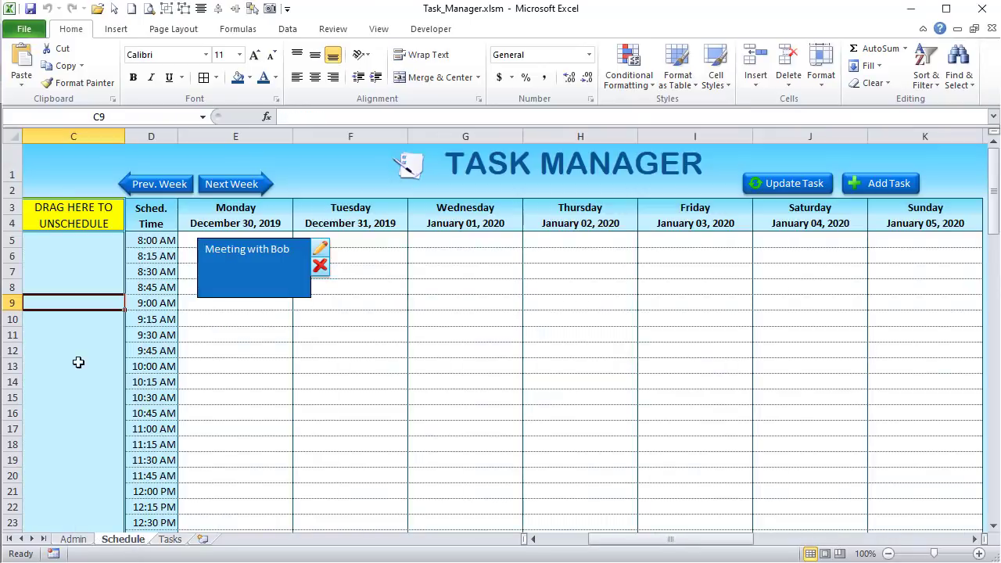
click(45, 274)
click(45, 285)
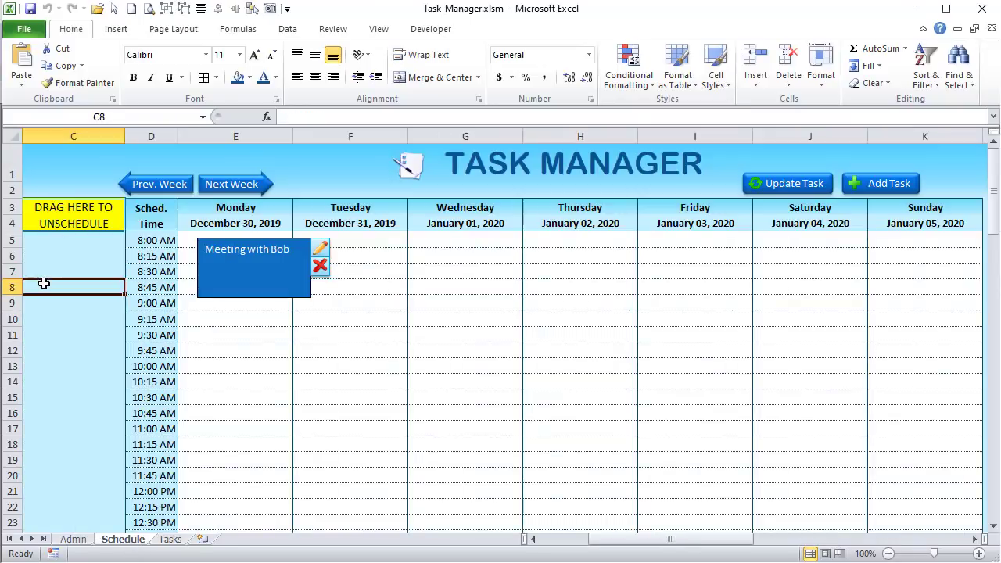
click(47, 238)
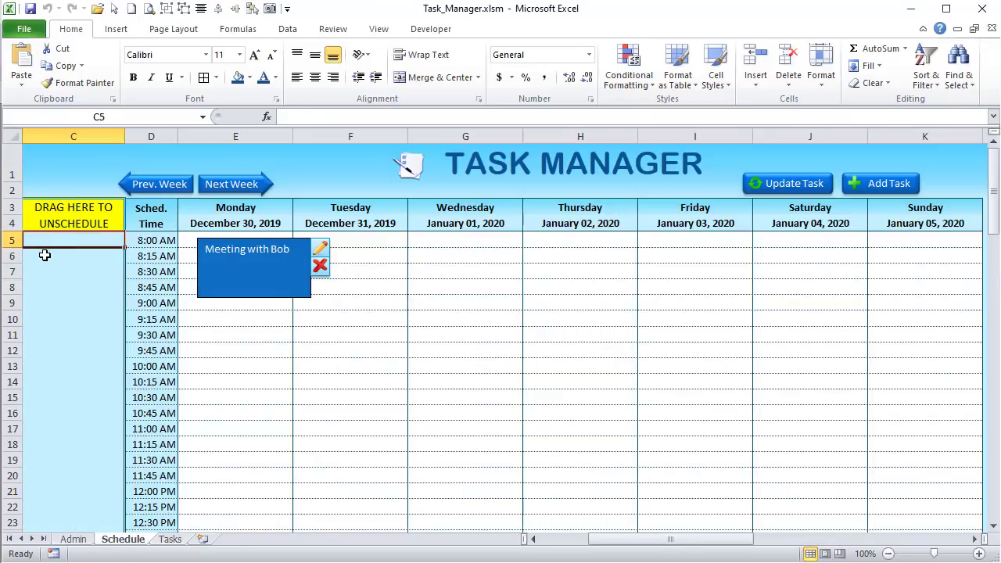
click(45, 255)
click(43, 272)
click(42, 287)
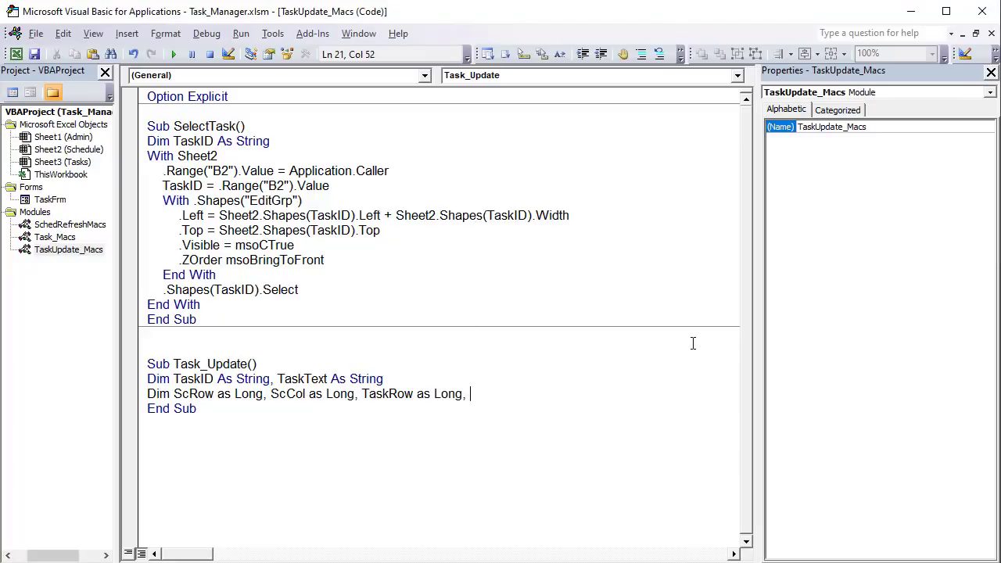
text(PendingRow as long)
key(Tab)
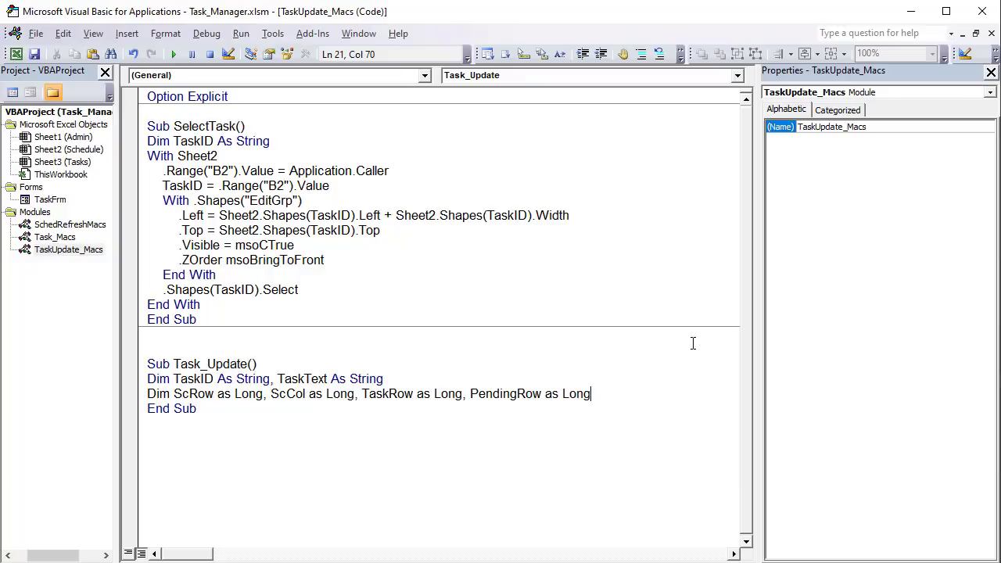
key(Return)
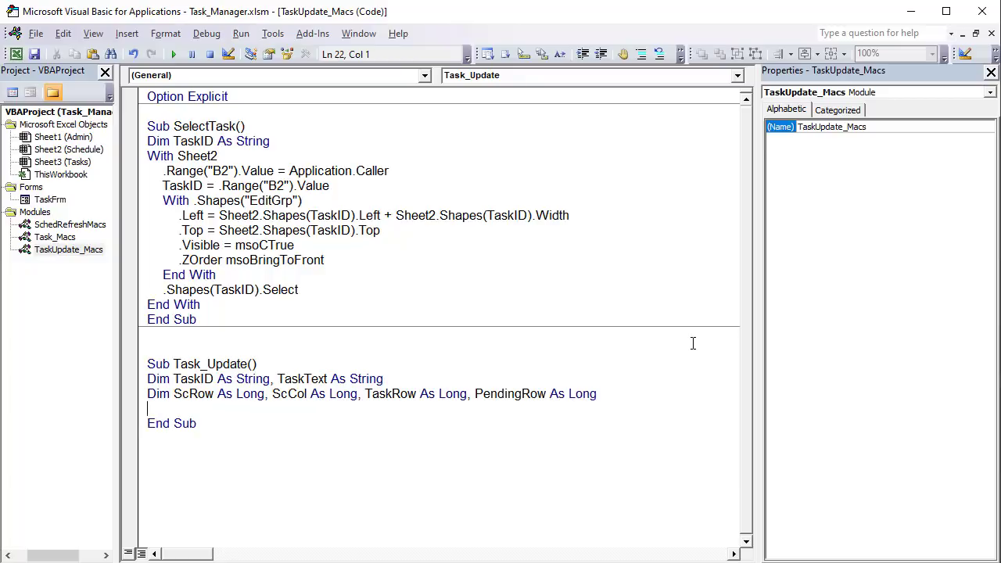
- Close the Properties pane of the VBA editor and declare DurRows as Long on a new line in Task_Update
click(990, 72)
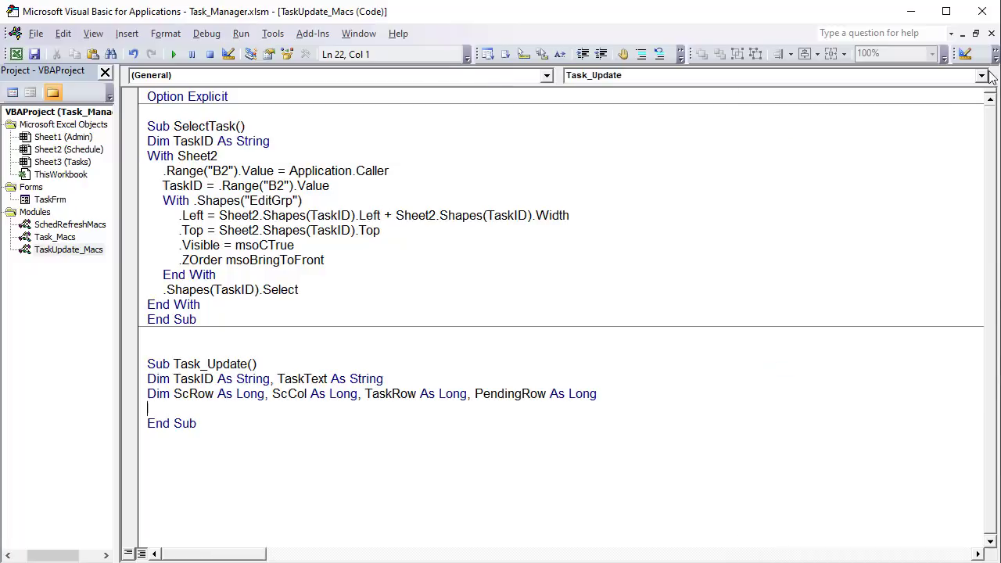
text(Dim Du)
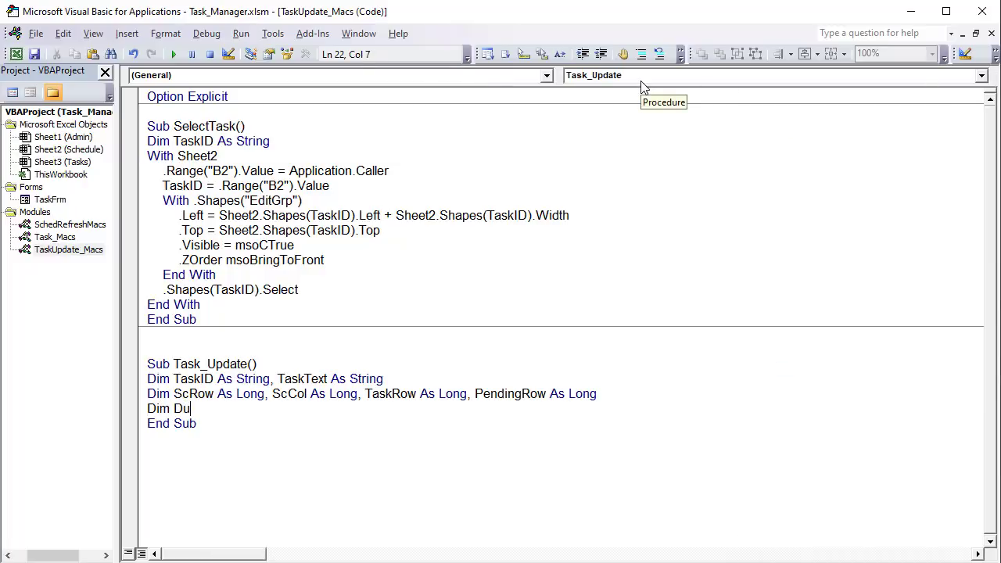
text(rRows as lon)
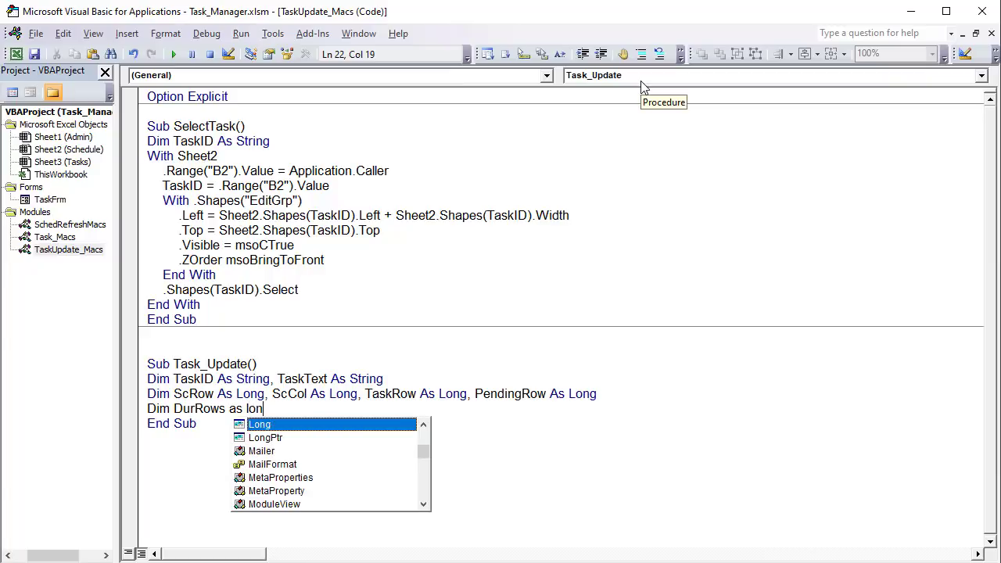
text(g)
key(Tab)
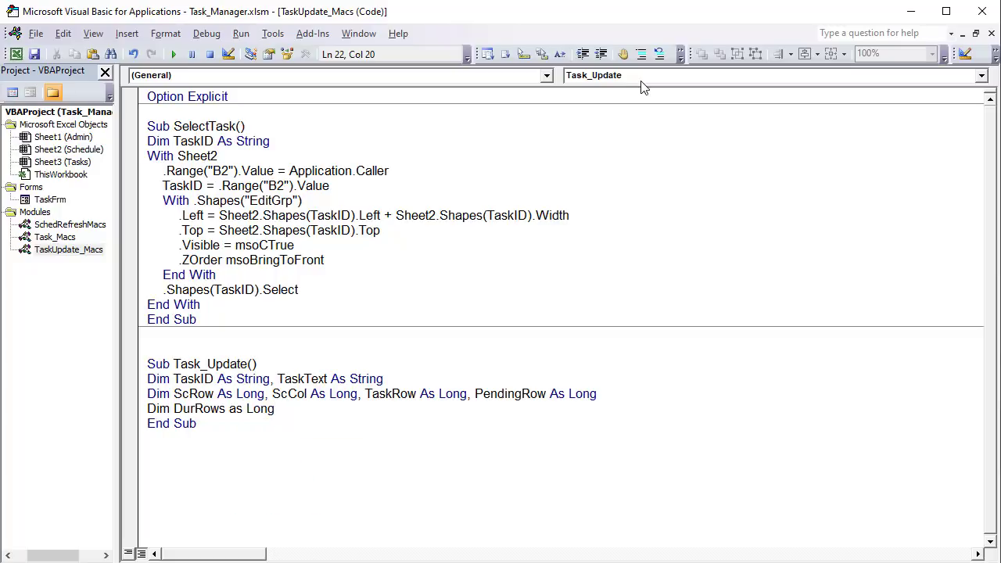
key(Return)
- Add a declaration line to Task_Update defining ScTime and ScDate as Date
text(Dim )
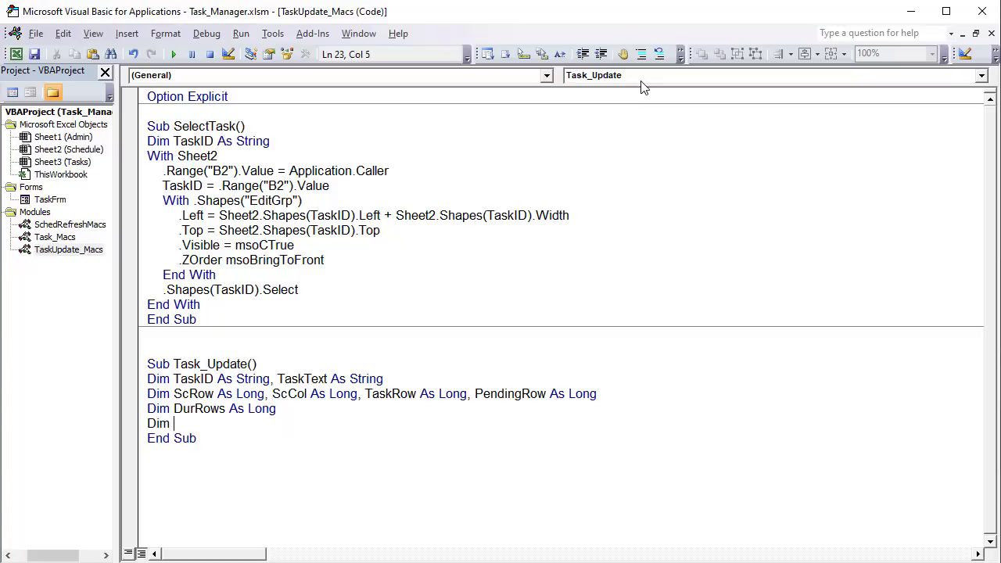
text(ScTime as date)
key(Tab)
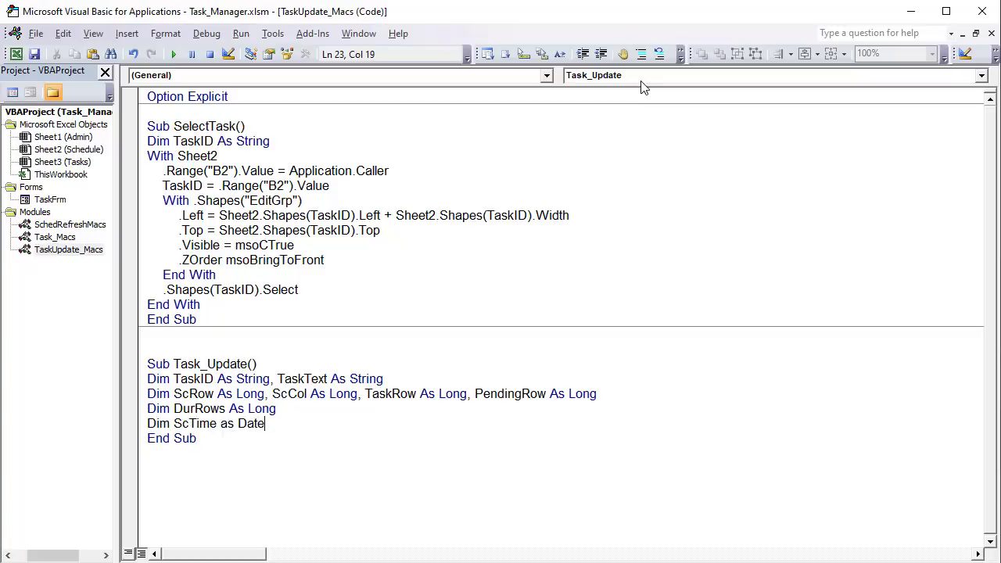
text(, ScDate as date)
key(Tab)
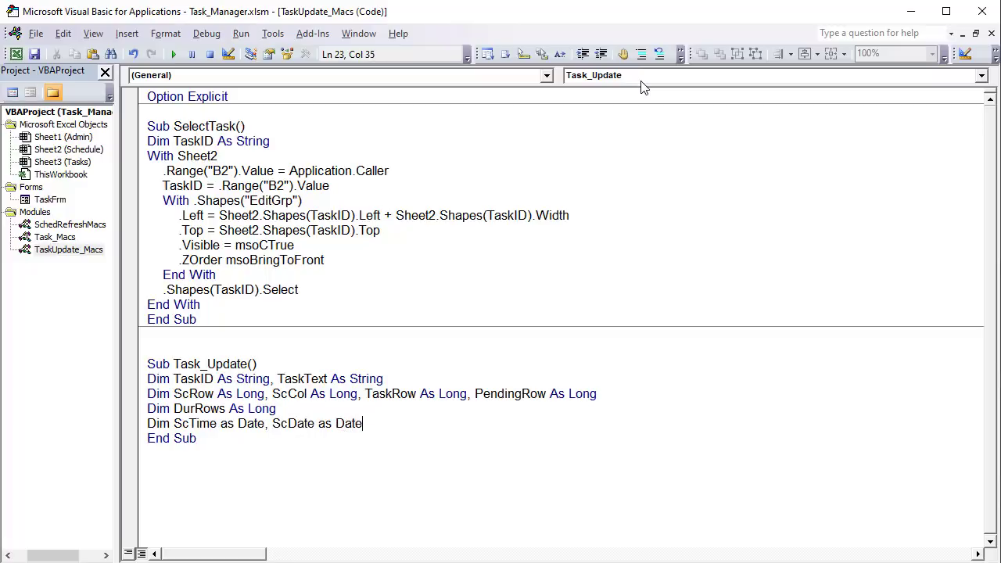
key(Return)
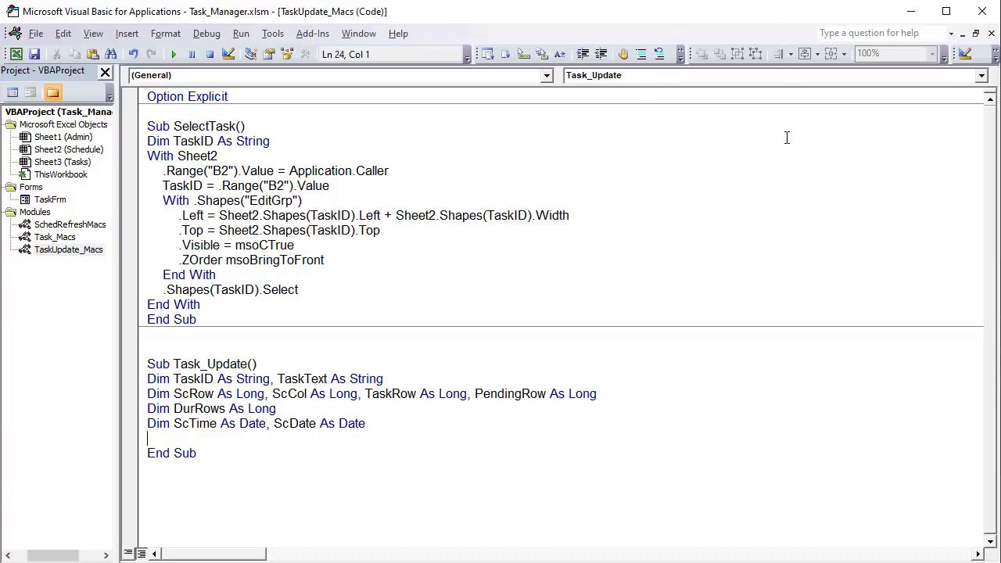
- Start a With Sheet2 block below the Task_Update declarations
text(With Sheet)
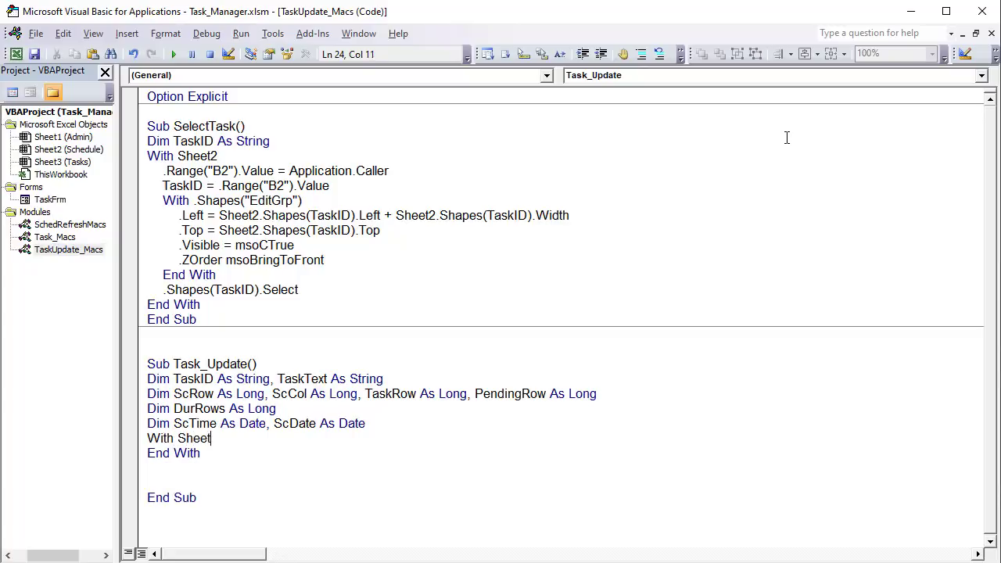
text(2)
key(Return)
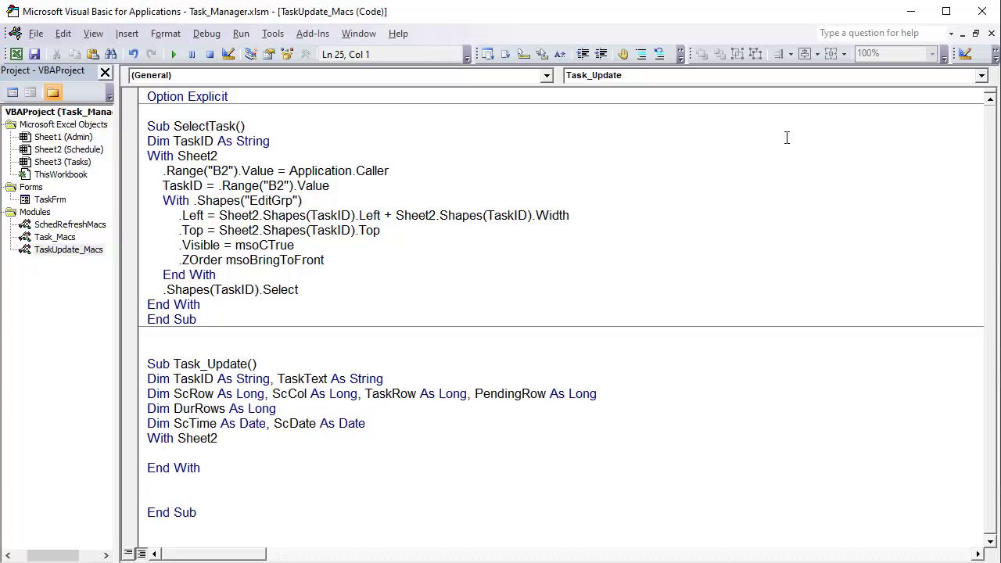
- Check the selected-task cell B2 on the Schedule sheet and add an If block testing .Range("B2").Value = Empty inside With Sheet2
key(alt+F11)
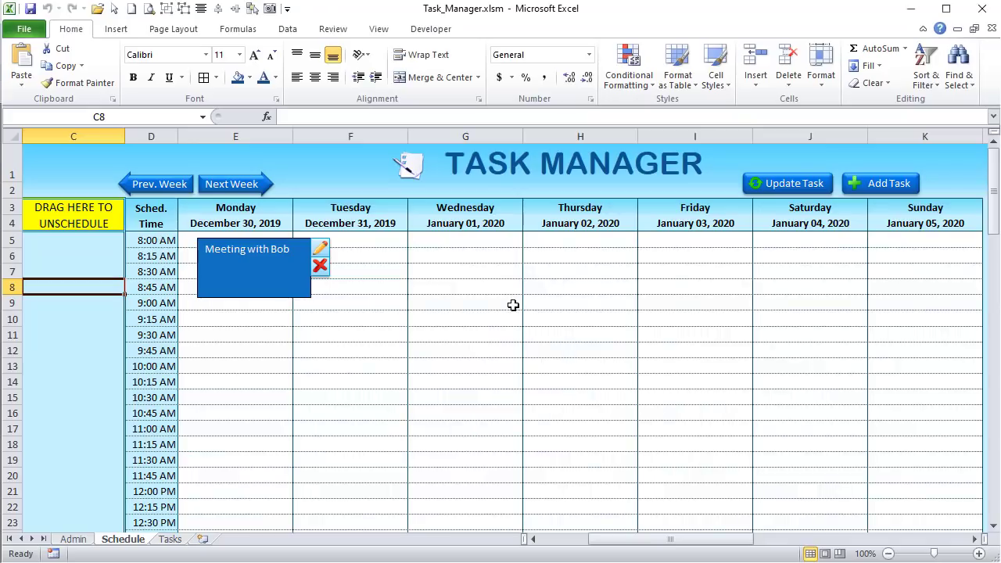
drag(642, 540, 565, 538)
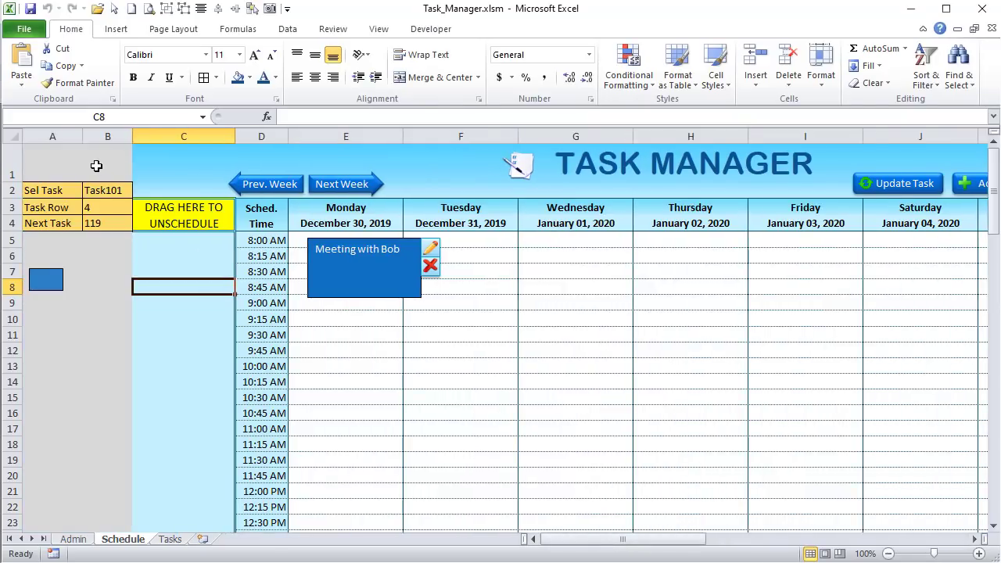
click(98, 190)
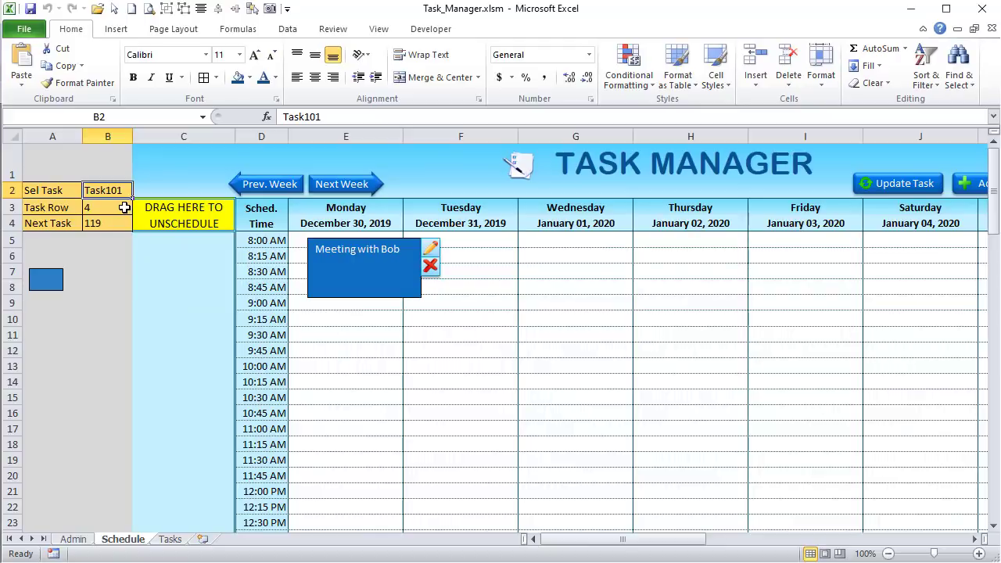
click(975, 539)
click(975, 538)
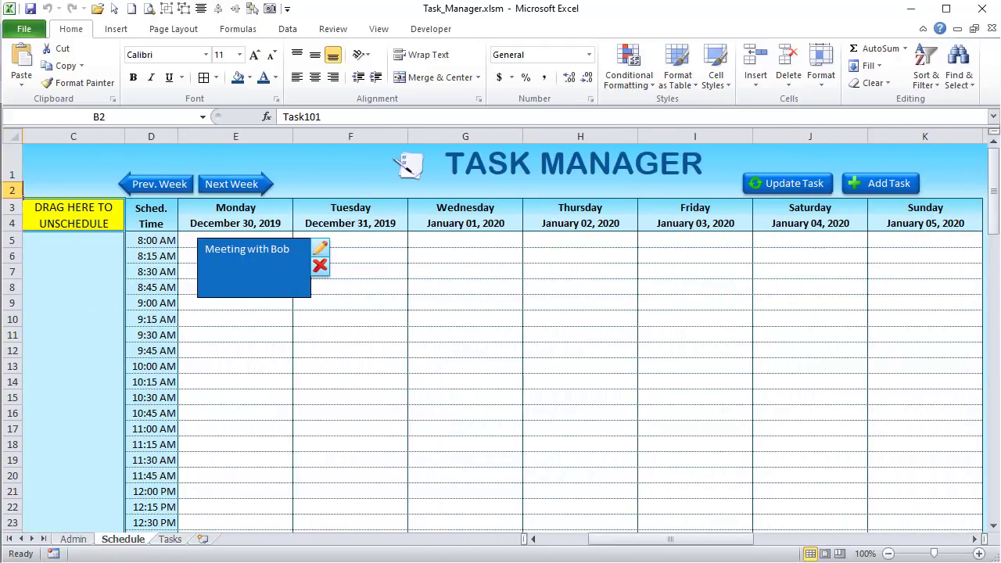
key(alt+F11)
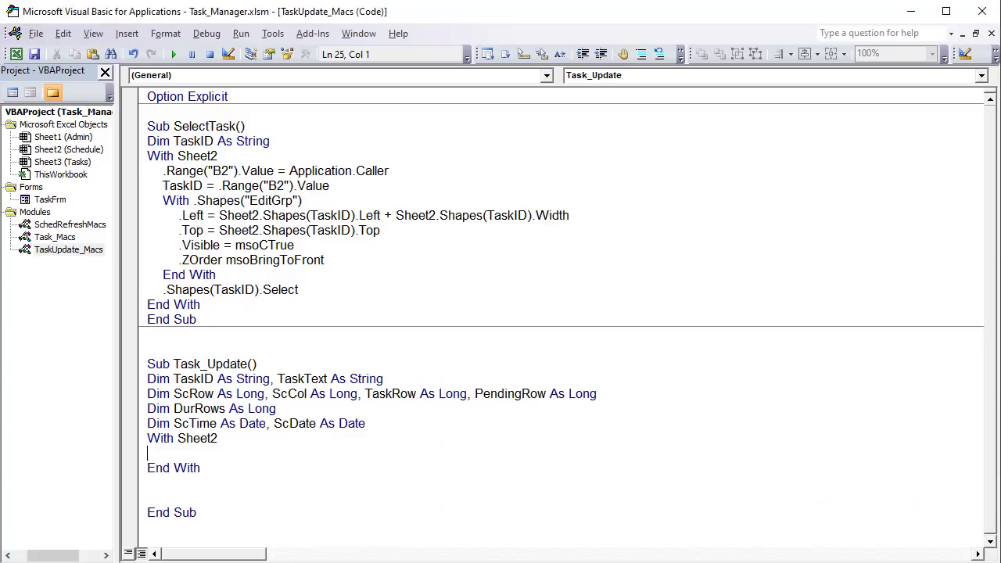
text(If .Range("").value)
key(Left)
key(Left)
key(Left)
key(Left)
key(Left)
key(Left)
key(Left)
key(Left)
text(B)
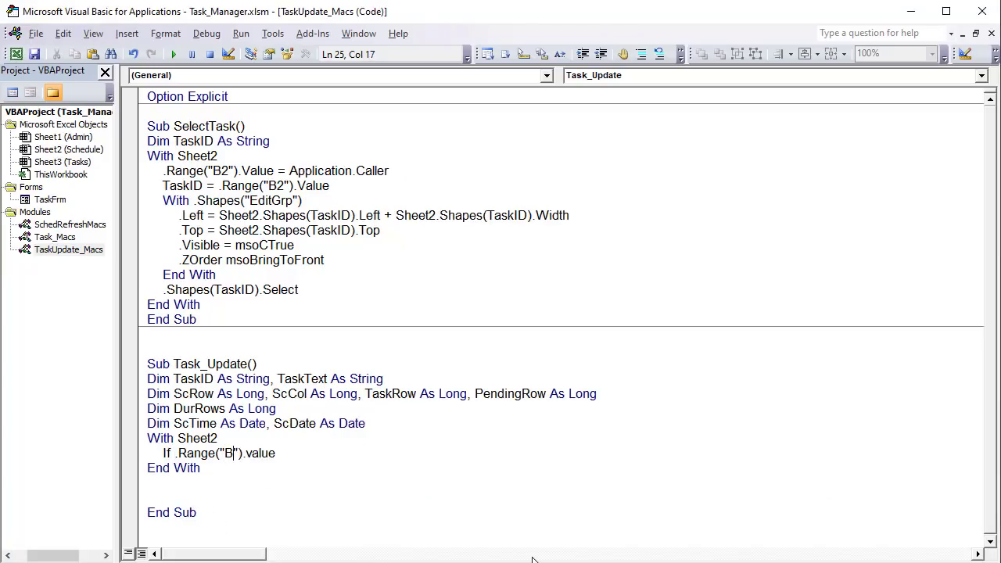
text(2)
key(End)
text(= Empty )
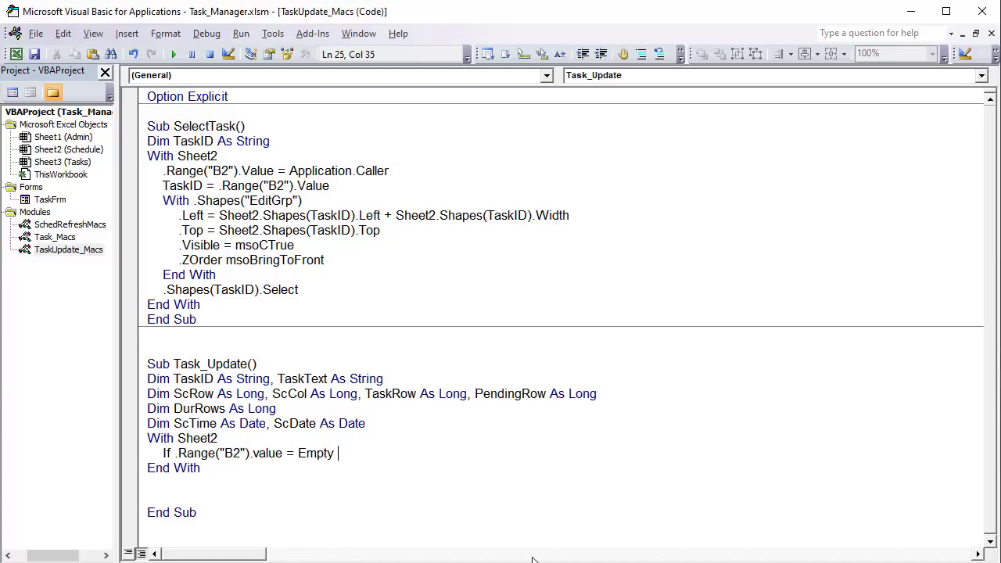
text(then)
key(Return)
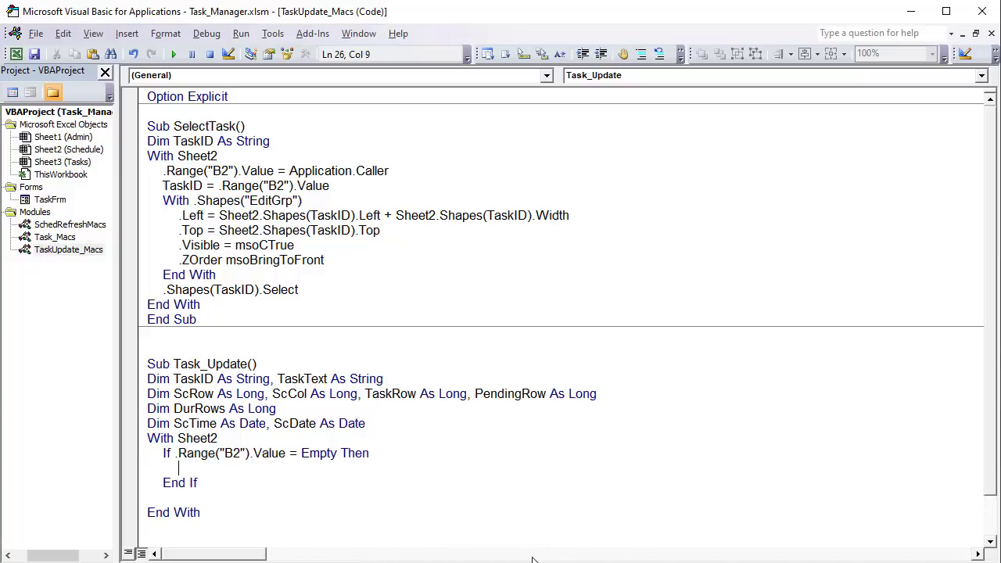
- Inside the If block, show the message "Please select a task to update" and exit the sub
text(MsgBox "P)
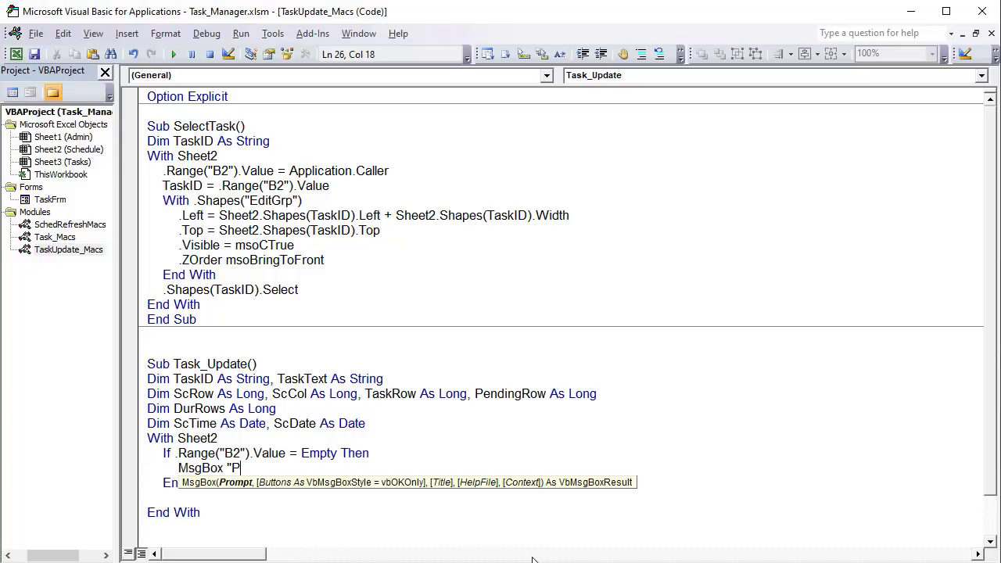
text(lease select a task to update")
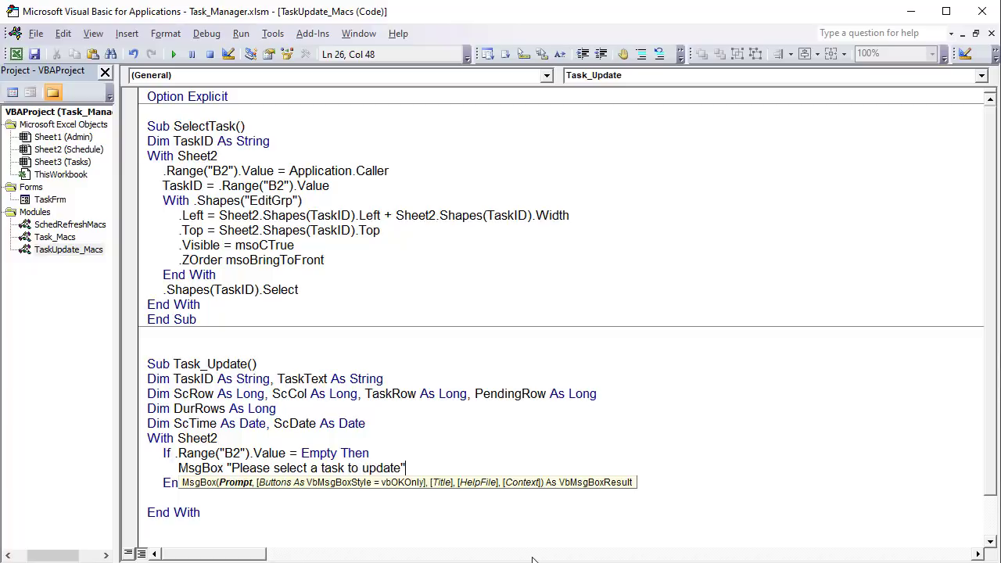
key(Return)
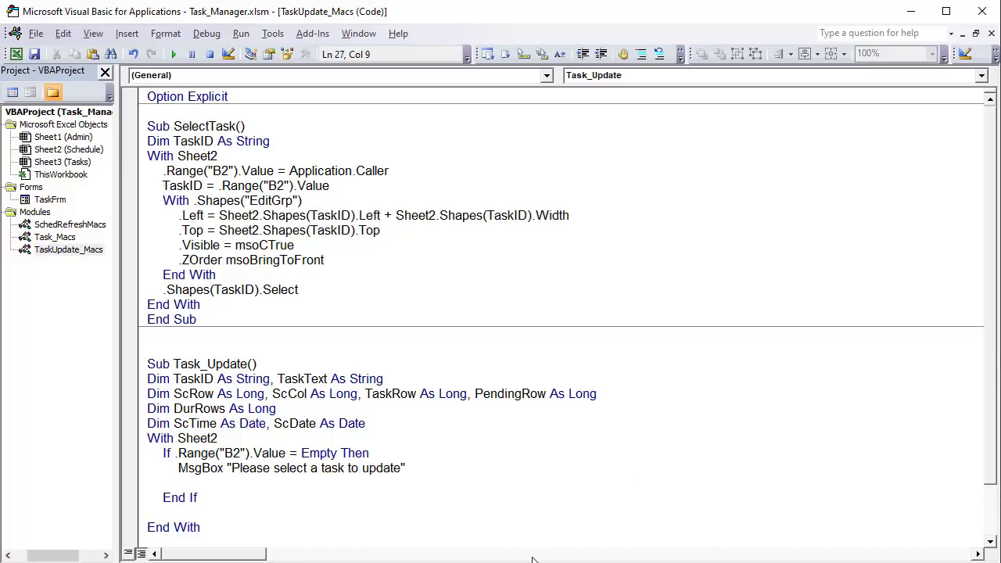
text(Exit Sub)
key(Down)
key(Return)
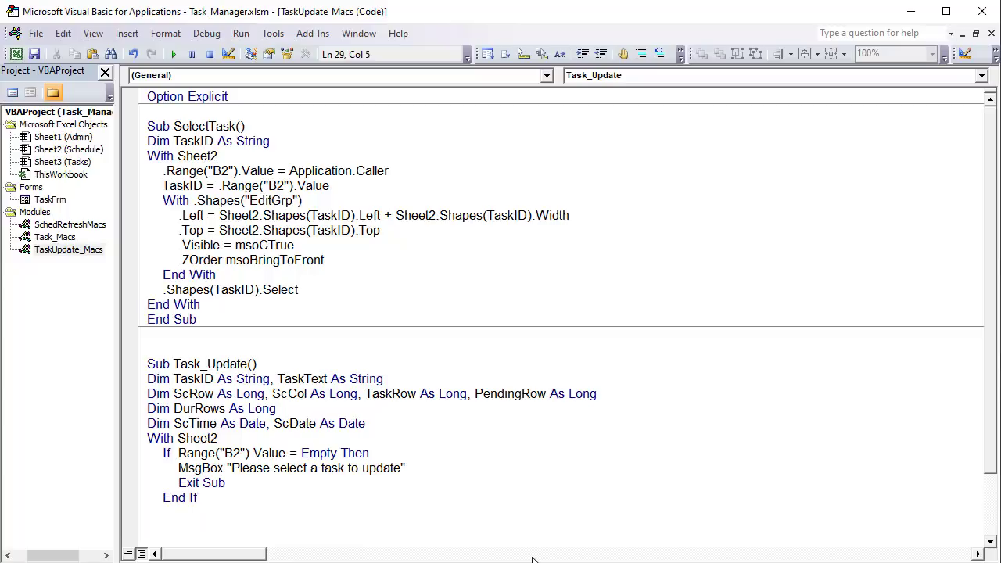
- Add the comment 'Check For Unscheduled Tasks below the End If in Task_Update
scroll(492, 509, down, 2)
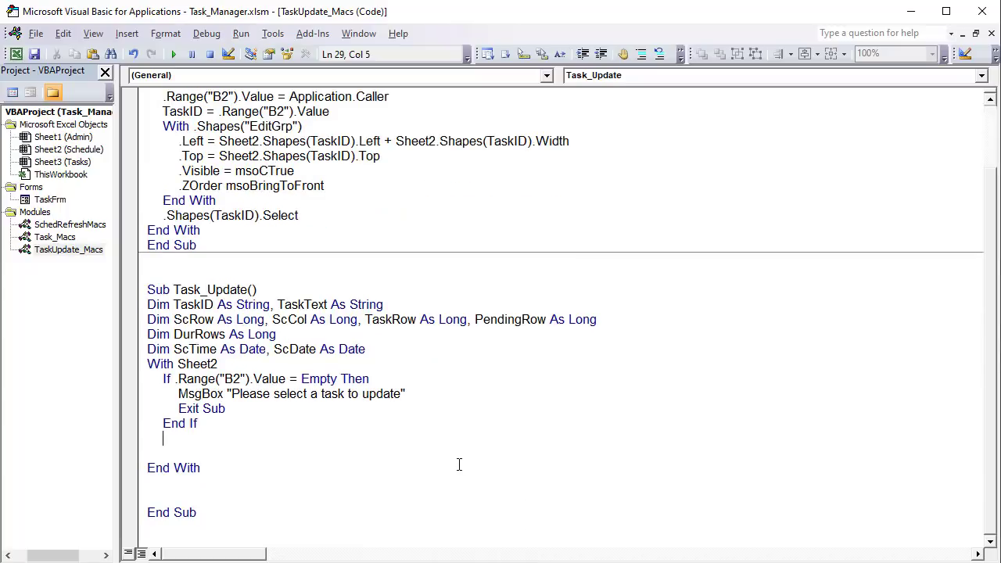
key(Return)
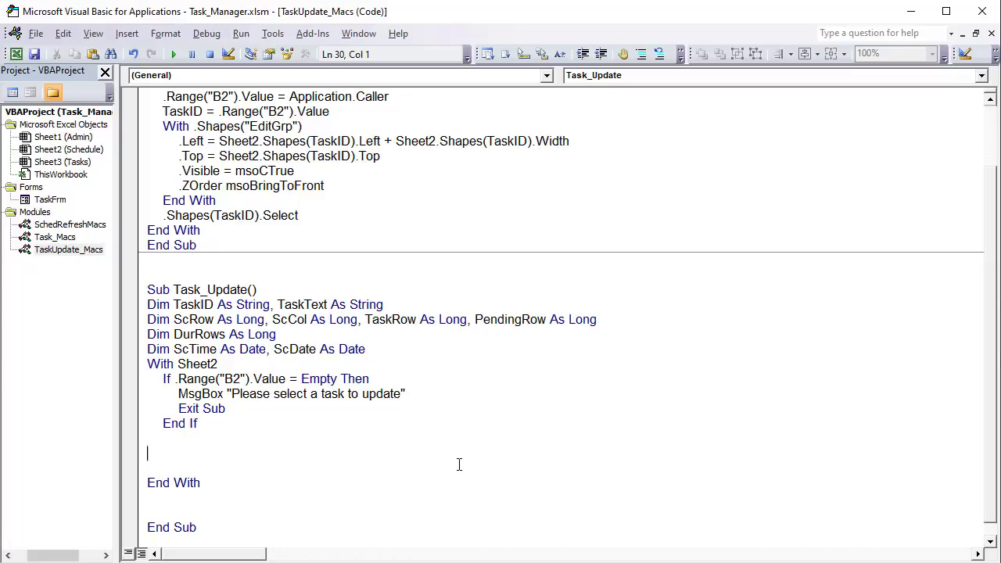
text('Check For Unschedueld It)
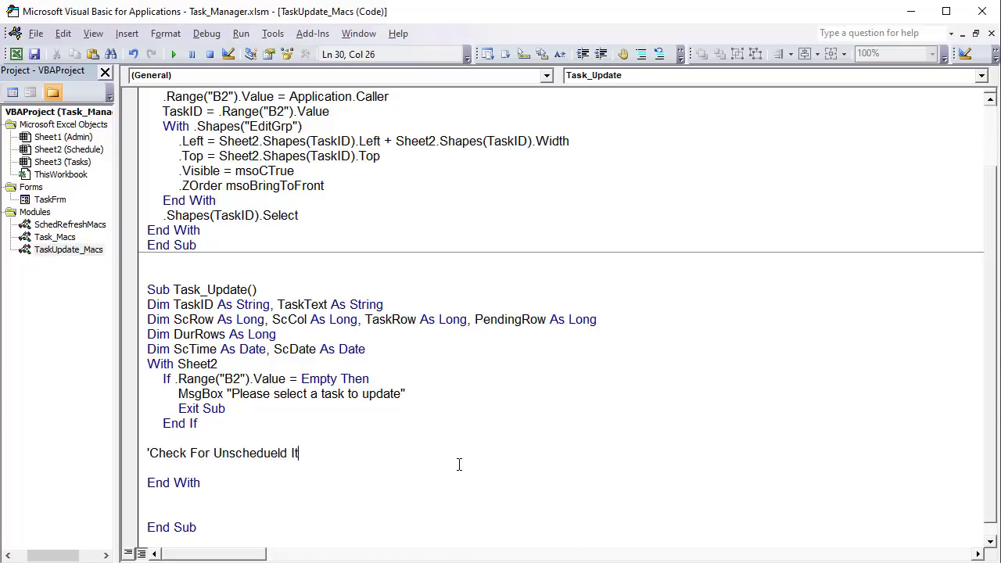
key(BackSpace)
key(BackSpace)
key(BackSpace)
text(led Tasks)
key(Return)
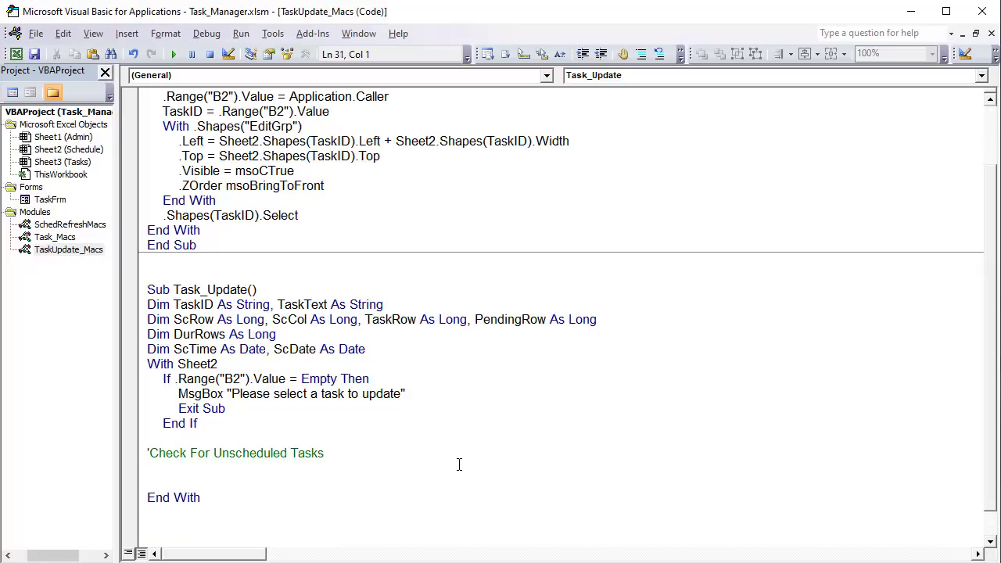
- Below the comment, assign .Range("B2").value to TaskID and annotate the line with the comment 'Task Id
text(Task)
key(BackSpace)
text(Id)
key(BackSpace)
text(D = .Range("   ").value)
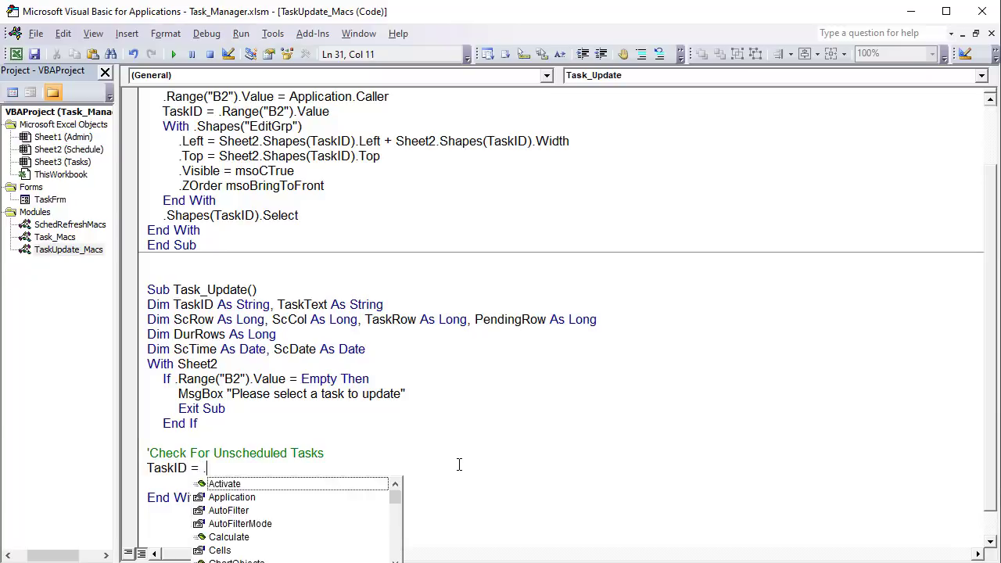
key(Left)
key(Left)
key(Left)
key(Left)
key(Left)
key(Left)
key(Left)
key(Left)
key(BackSpace)
key(BackSpace)
key(BackSpace)
text(B)
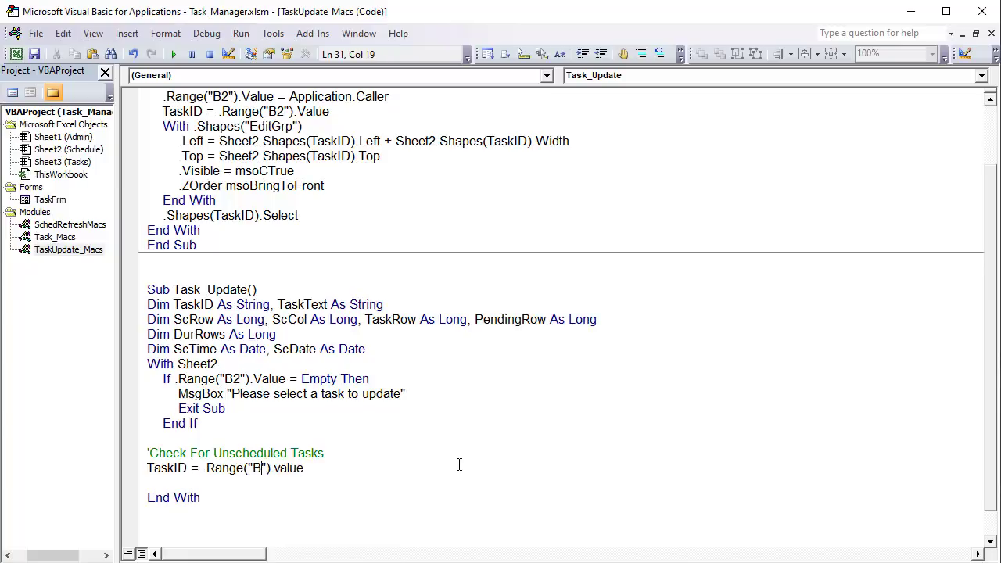
text(2 ")
key(BackSpace)
text('Task Id)
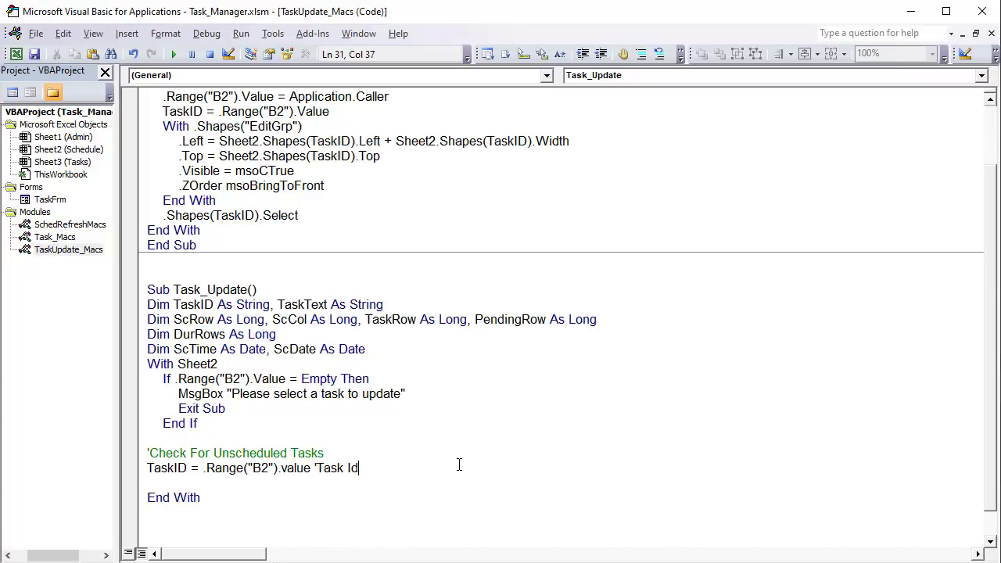
- Correct the comment on the TaskID line to 'Task ID and start a new line below it
key(BackSpace)
key(BackSpace)
text(ID)
key(Return)
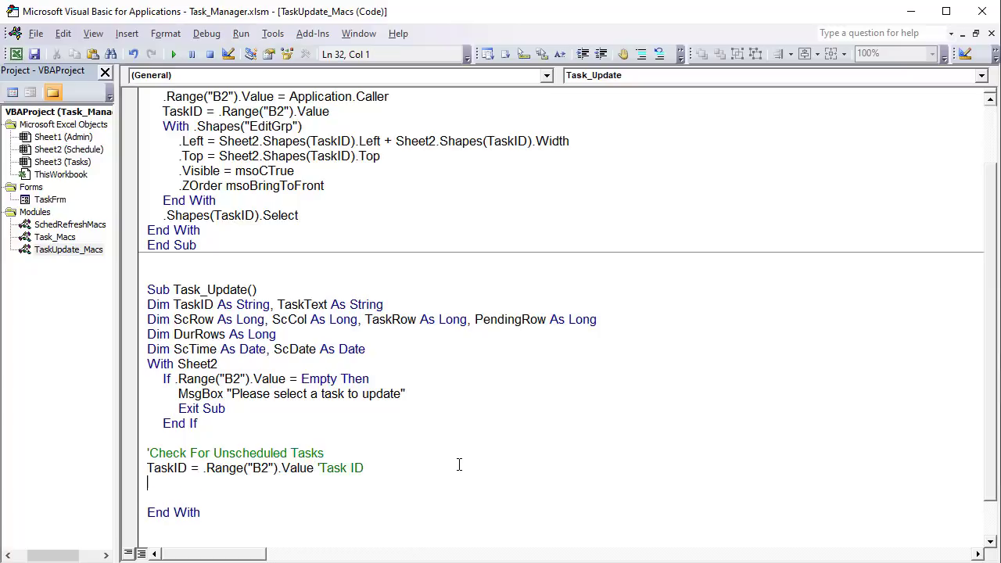
- Assign .Range("B3").Value to TaskRow and annotate the line with the comment 'Task Database Row
text(TaskRow = .Range(" ").value)
key(Left)
key(Left)
key(Left)
key(Left)
key(Left)
key(Left)
key(Left)
key(Left)
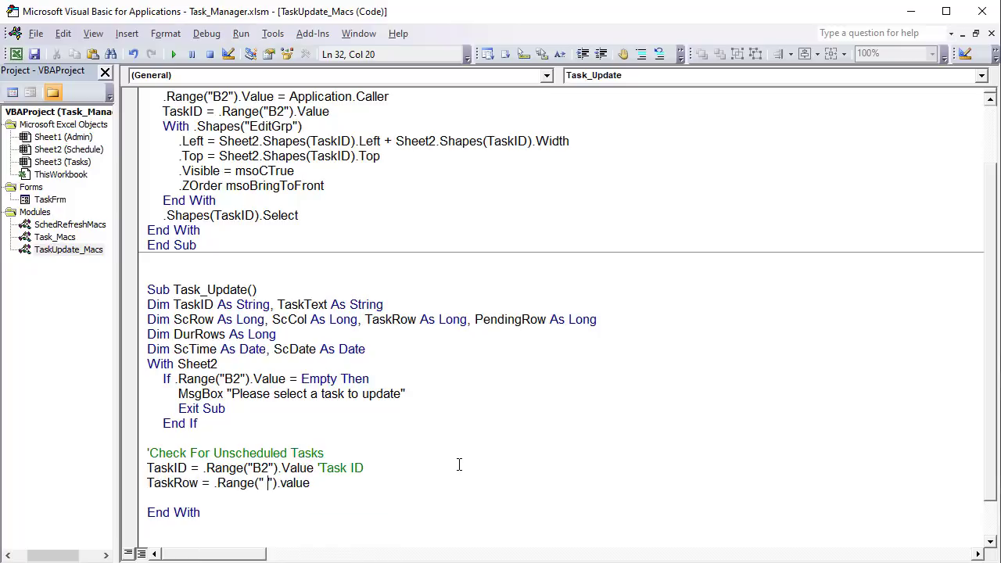
key(BackSpace)
text(B3)
key(End)
text('Task )
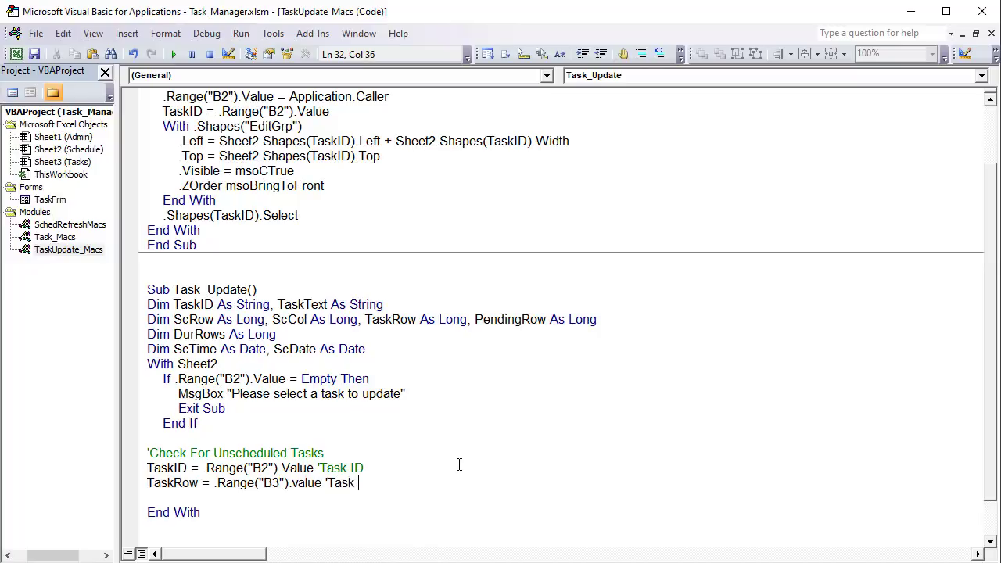
text(Database Row)
key(Return)
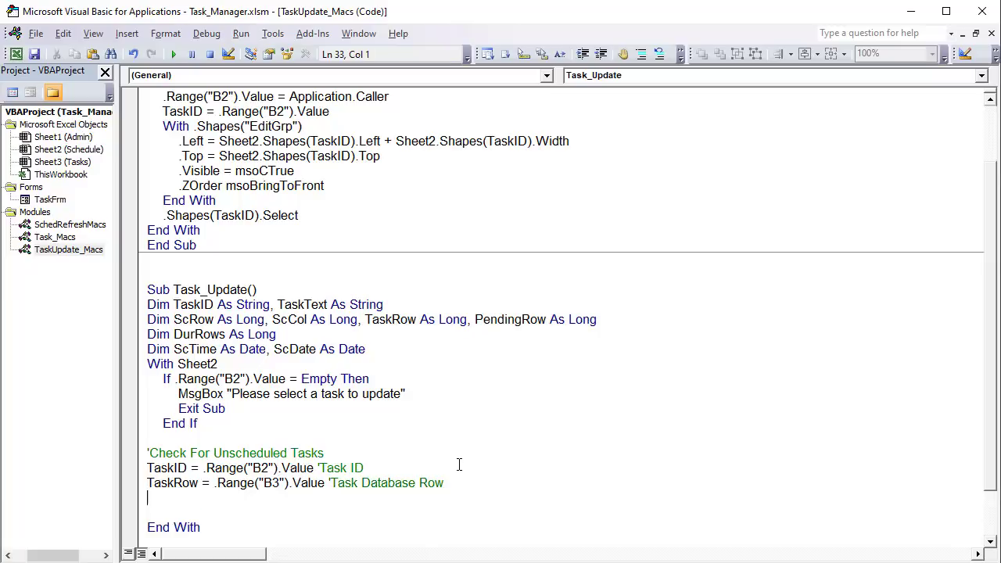
- On the Schedule sheet, move the Task101 shape so it starts in the unschedule column C, and select column D
scroll(560, 387, down, 1)
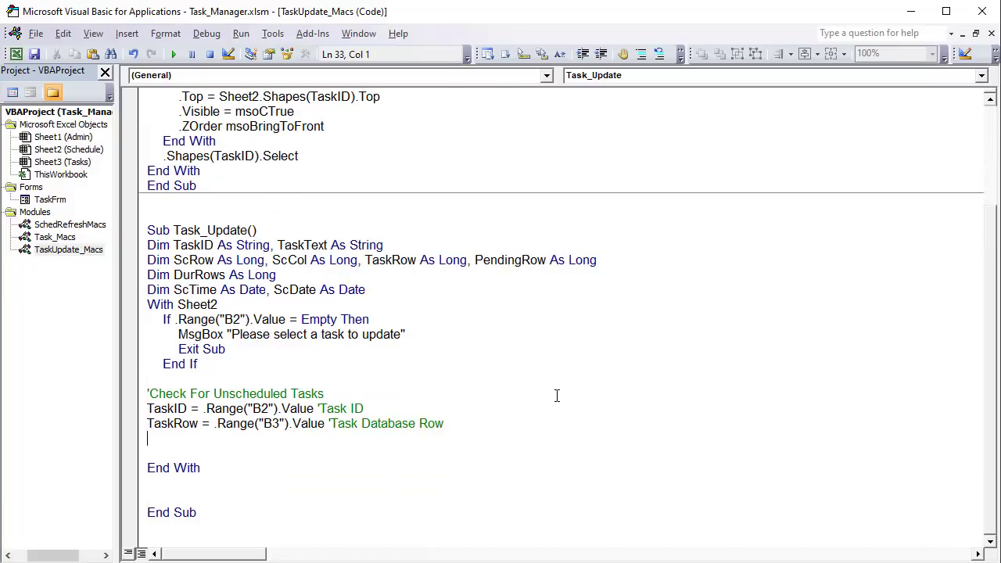
key(Down)
key(alt+F11)
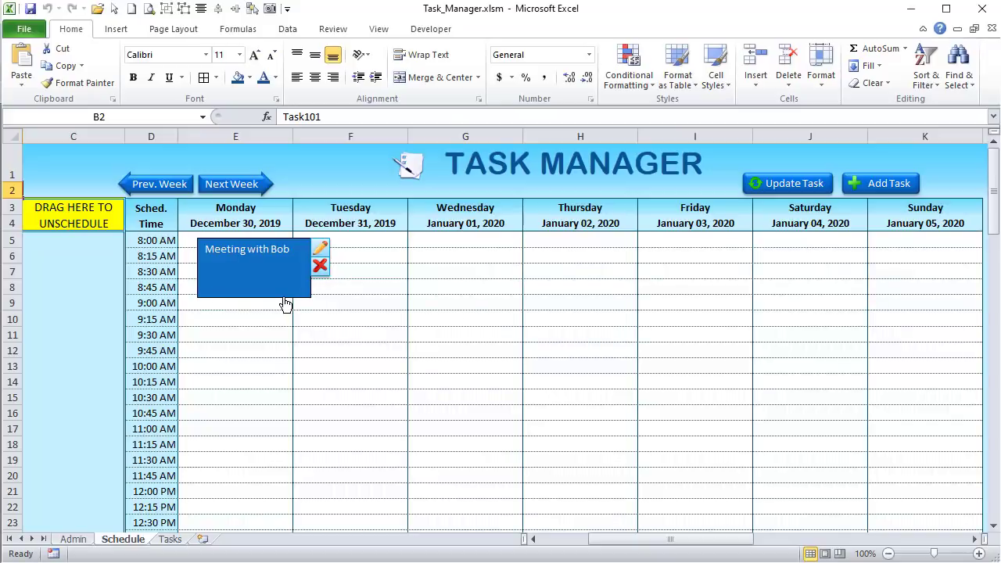
right_click(234, 245)
click(233, 238)
drag(233, 238, 135, 239)
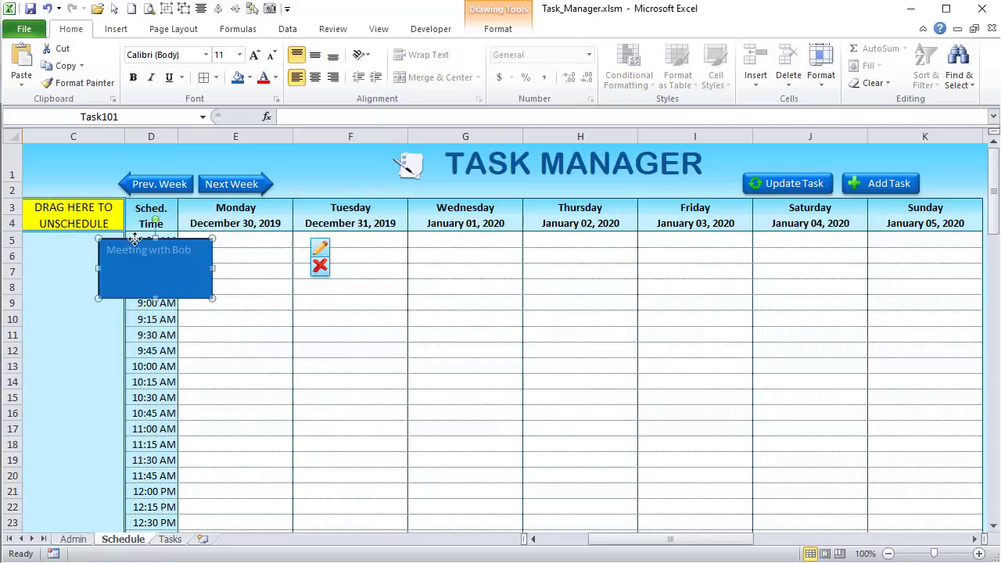
click(145, 137)
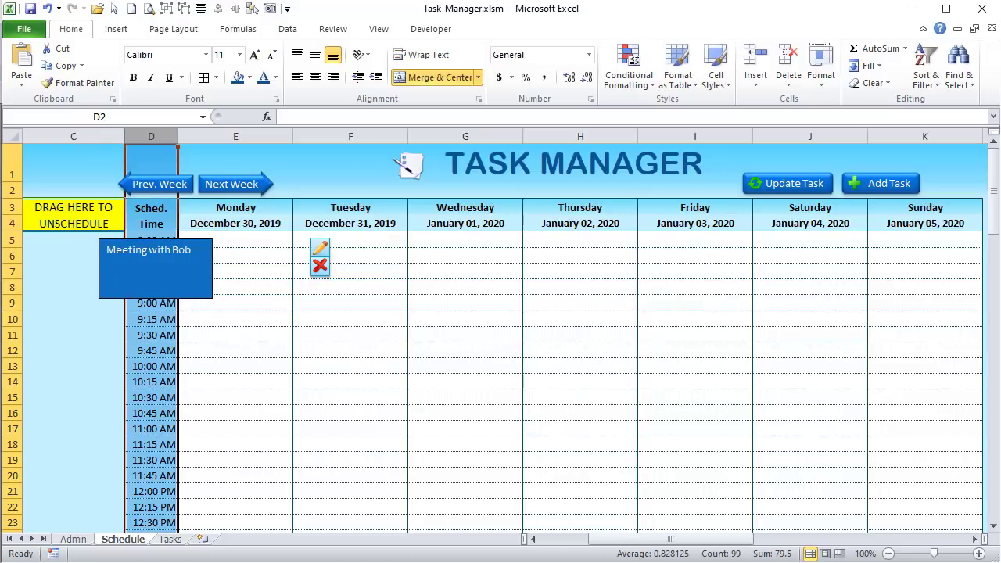
- Back in Task_Update, start an If statement below the TaskRow line with .Shapes(TaskID).Left followed by a less-than operator
key(alt+F11)
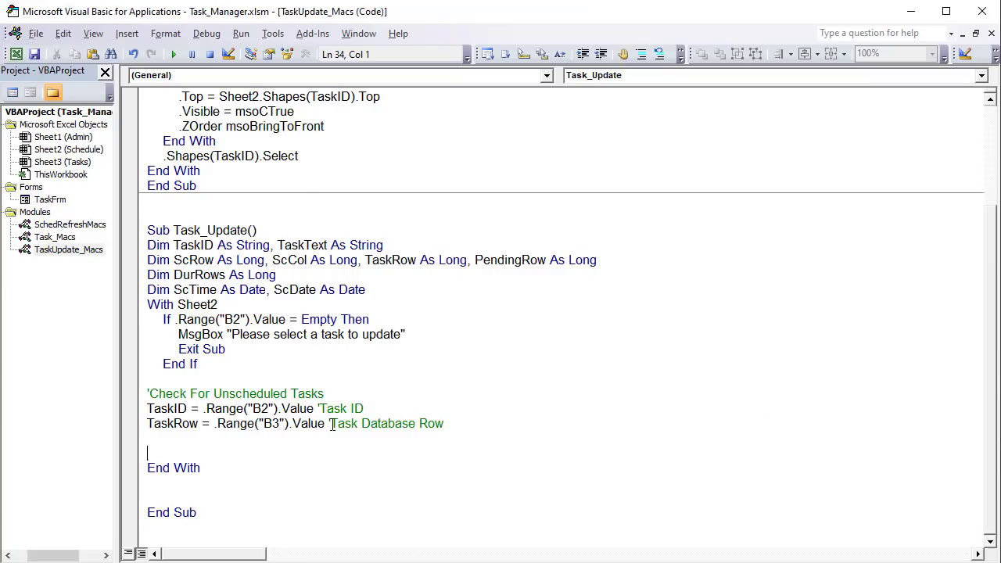
key(Up)
text(if .Sh)
key(Tab)
text((")
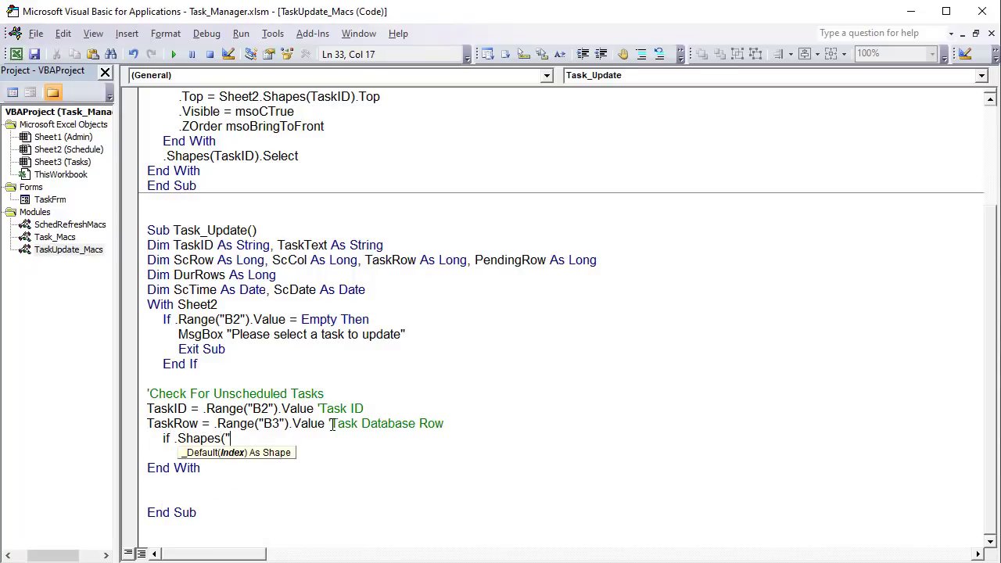
key(BackSpace)
text(TaskID))
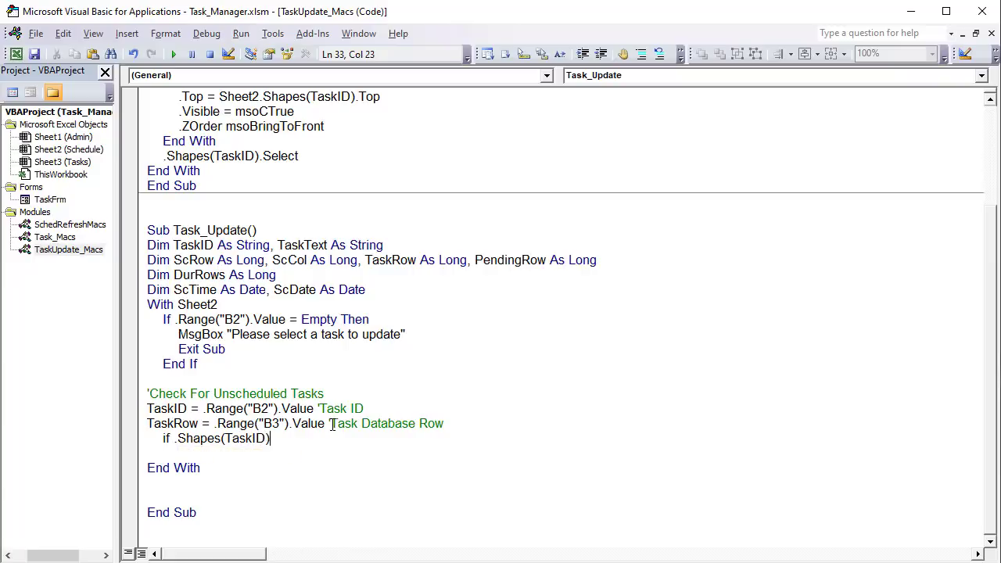
text(.Le)
key(Tab)
text(<)
- Add .Range("D1").value as the comparison operand of the If statement
text(.Range(" ").value)
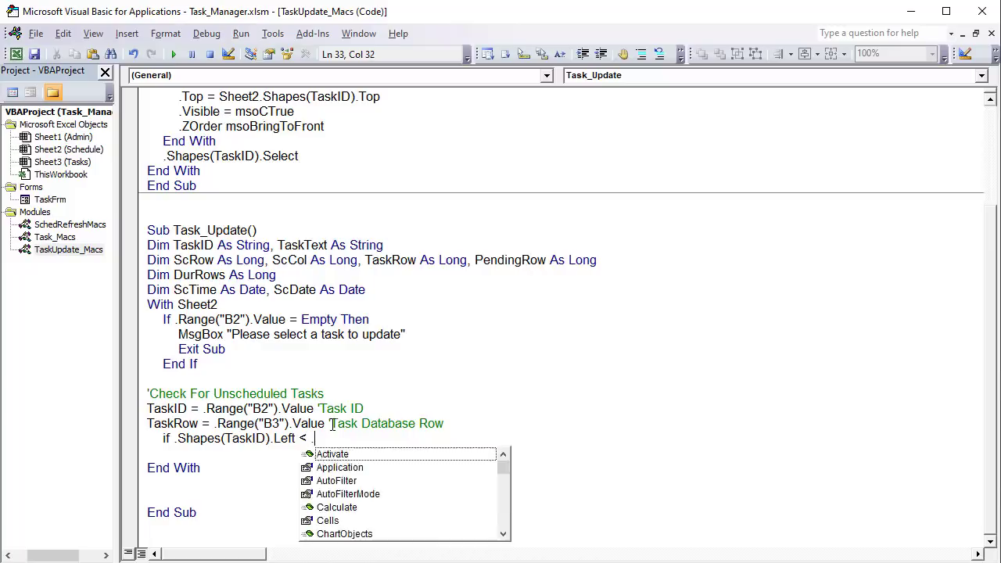
key(Left)
key(Left)
key(Left)
key(Left)
key(Left)
key(Left)
key(Left)
key(Left)
key(BackSpace)
text(D)
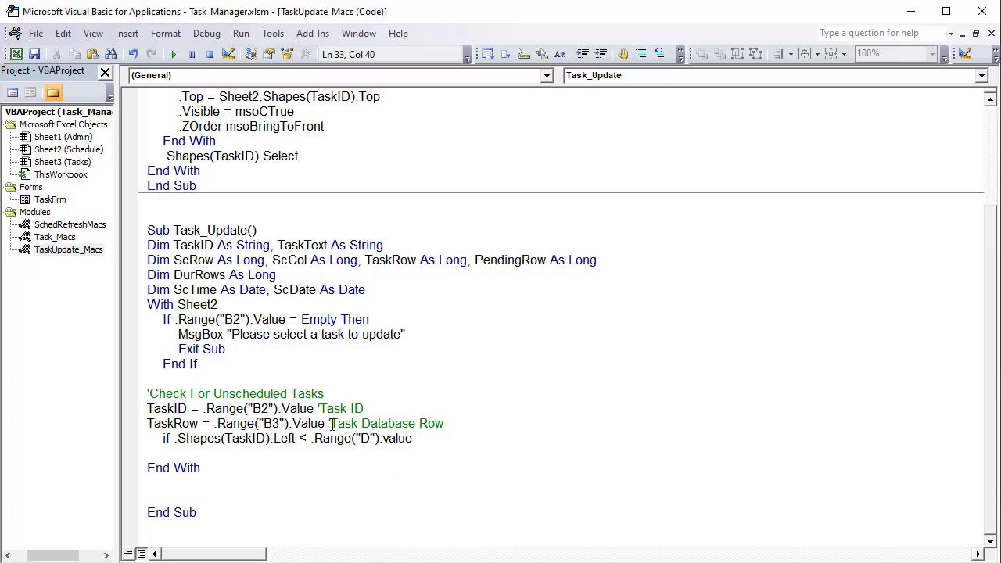
text(1)
- Replace the D1 cell's value property with .Left and complete the condition with Then as an If block
drag(429, 437, 395, 440)
key(BackSpace)
key(BackSpace)
key(BackSpace)
text(.e)
key(BackSpace)
text(le)
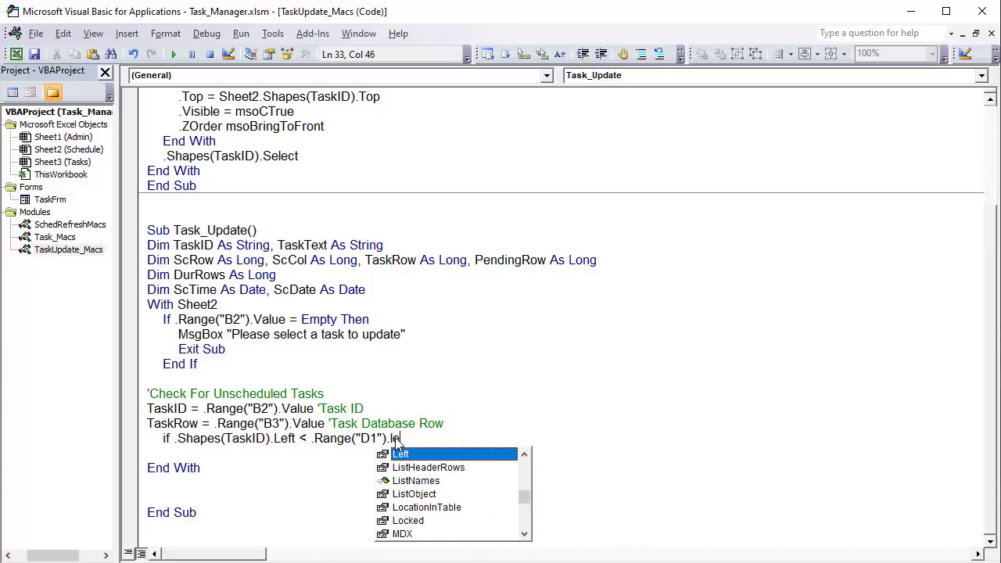
key(Tab)
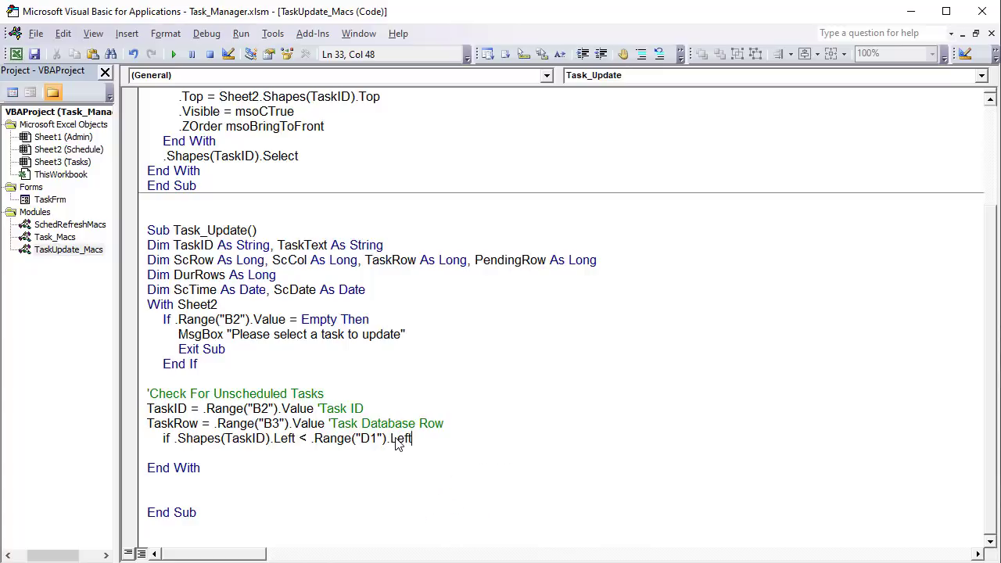
text(then)
key(Return)
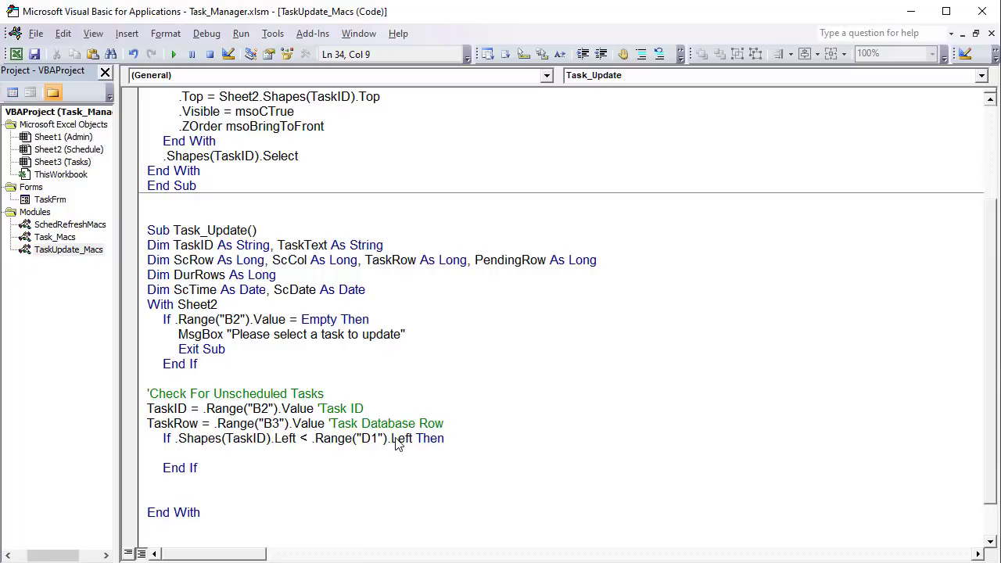
- Review both sides of the If comparison, and on the Schedule sheet move the Task101 shape further into column C
drag(298, 439, 178, 439)
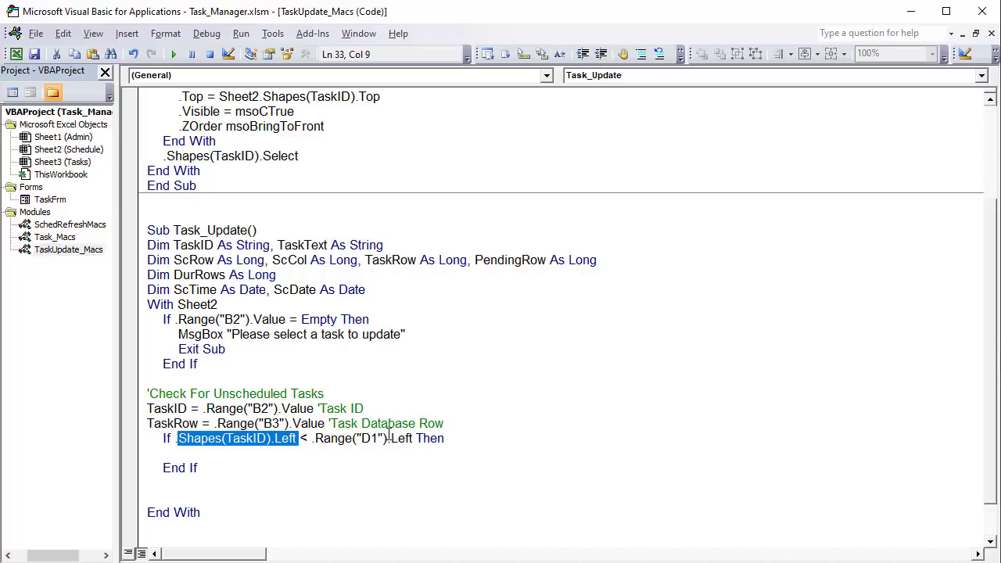
drag(412, 439, 352, 440)
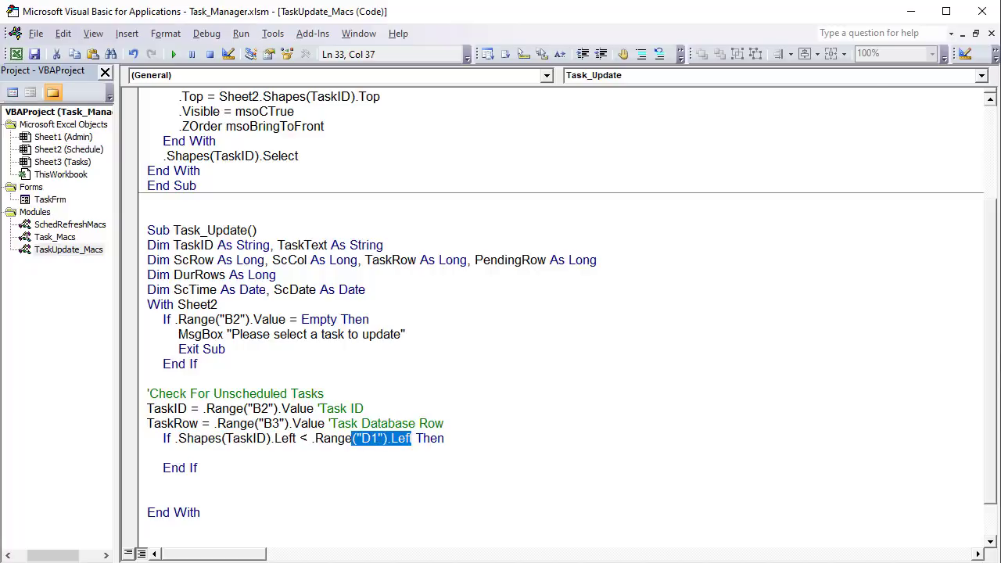
key(alt+F11)
click(126, 258)
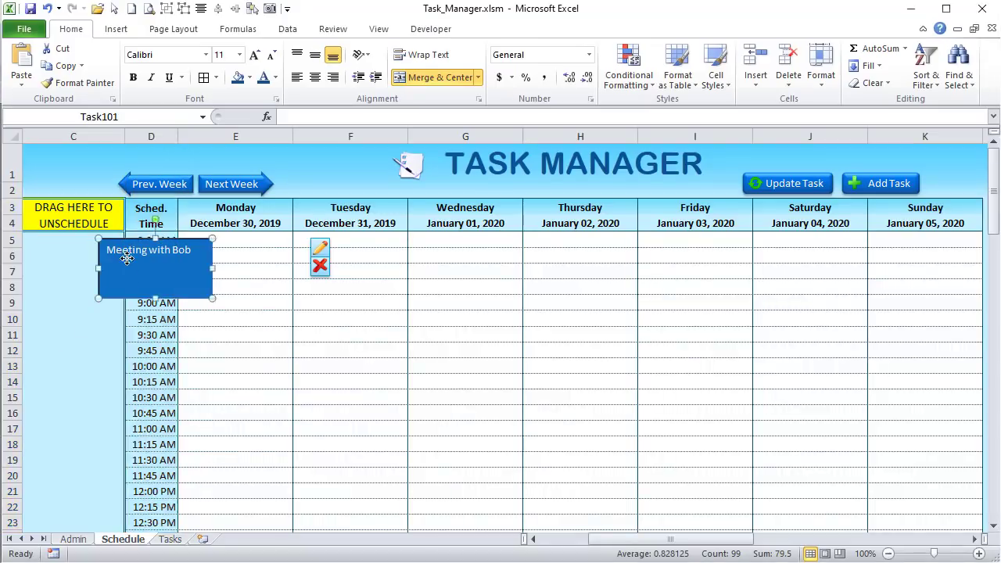
right_click(127, 258)
click(108, 250)
mouse_move(107, 250)
mouse_down()
mouse_move(234, 251)
mouse_move(108, 250)
mouse_up()
click(208, 251)
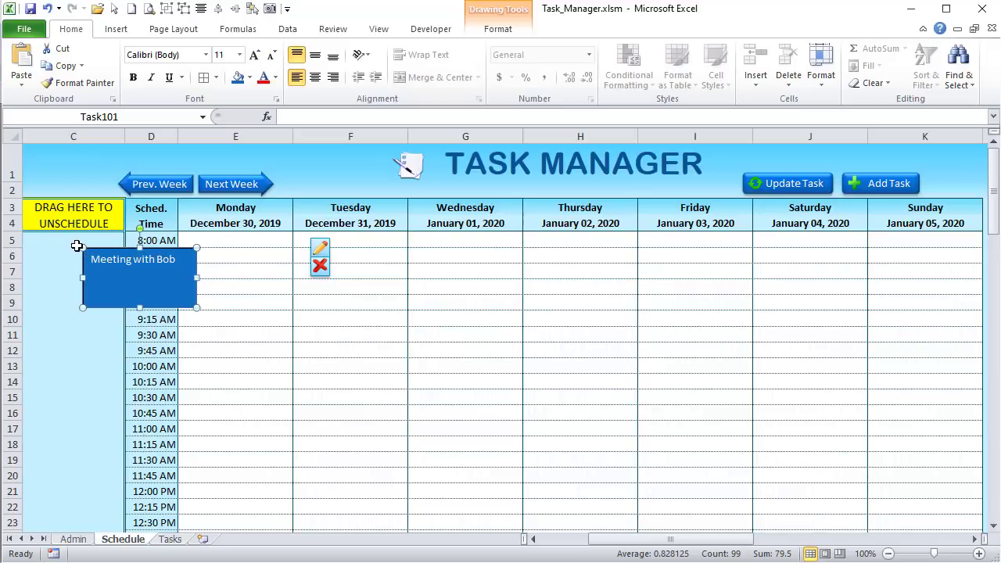
click(156, 132)
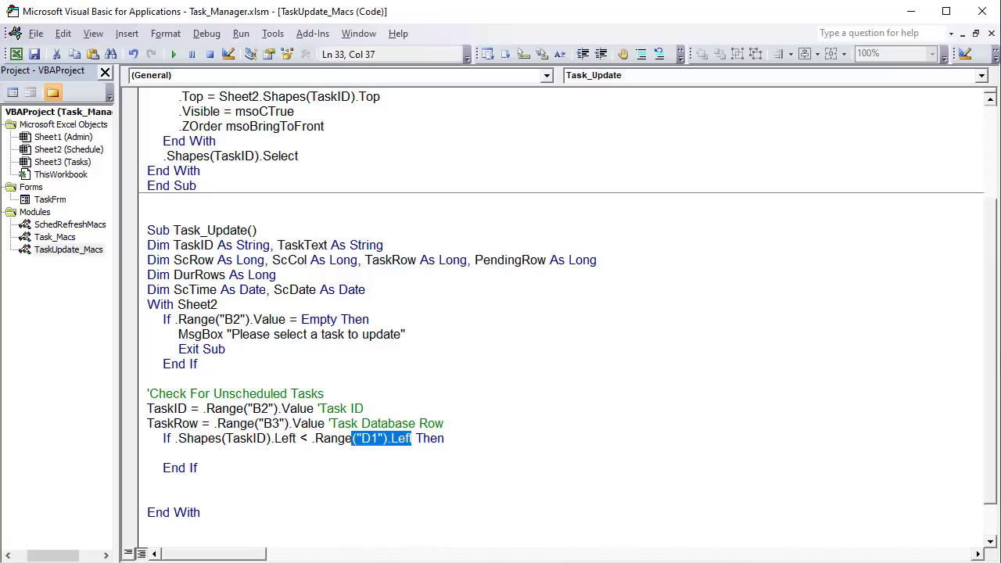
- Annotate the If line with the comment 'Unschedule and add an Else: branch commented 'Schedule
click(474, 422)
click(493, 439)
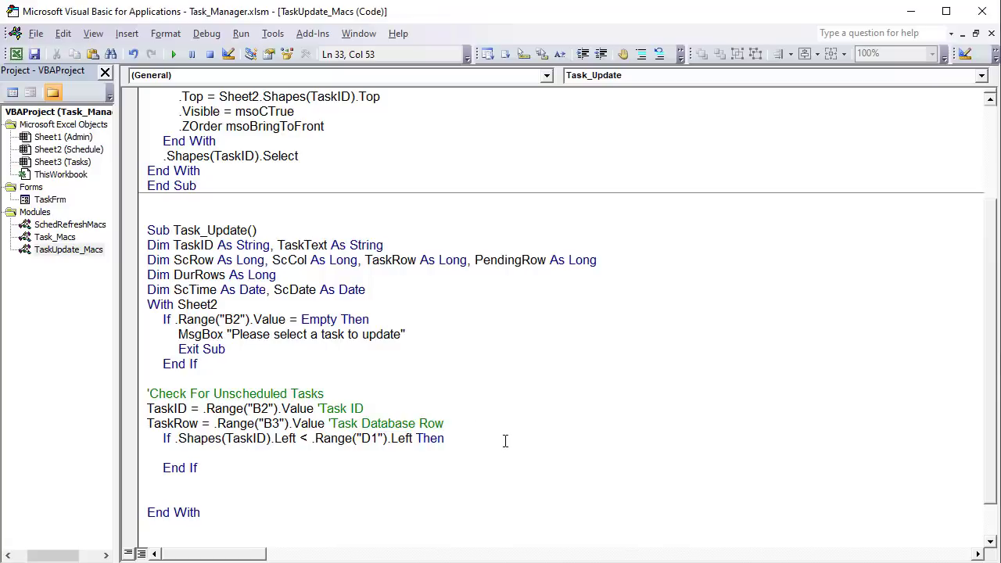
text('Unschedule)
key(Return)
key(Return)
key(Return)
text(Else: )
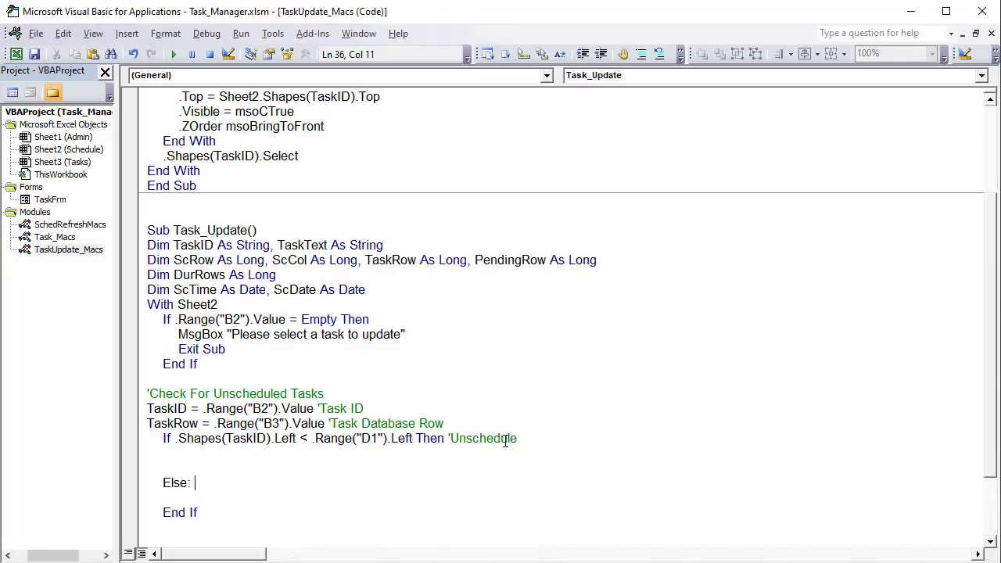
text('Schedule)
key(Up)
key(Up)
- Check on the Tasks sheet which column holds the task status and which status marks an unscheduled task
key(alt+F11)
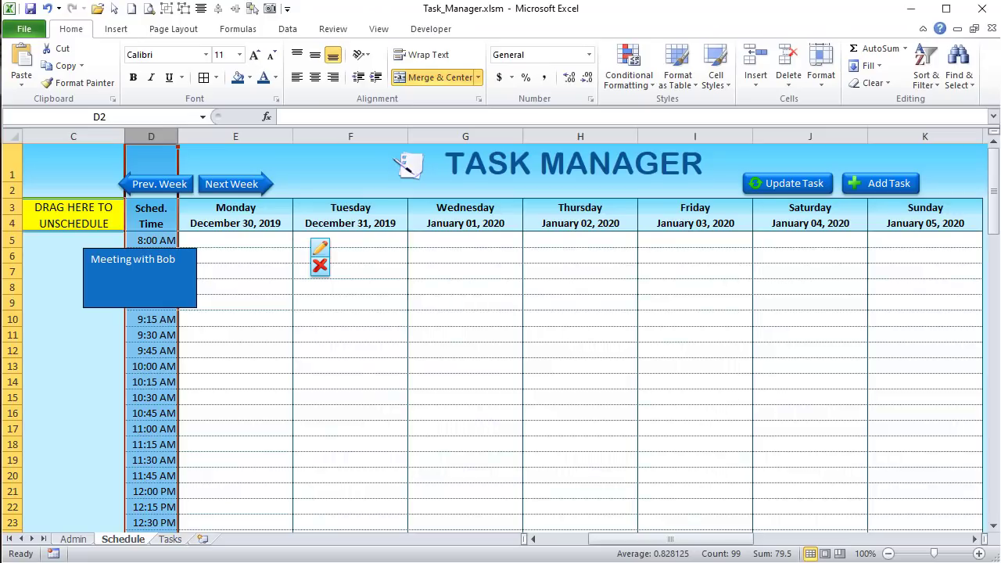
click(170, 538)
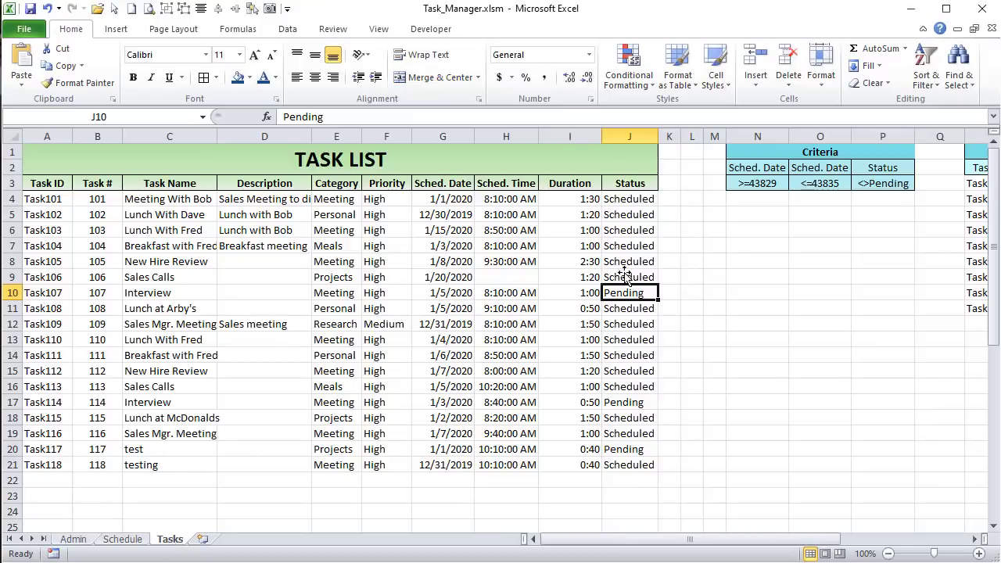
click(6, 214)
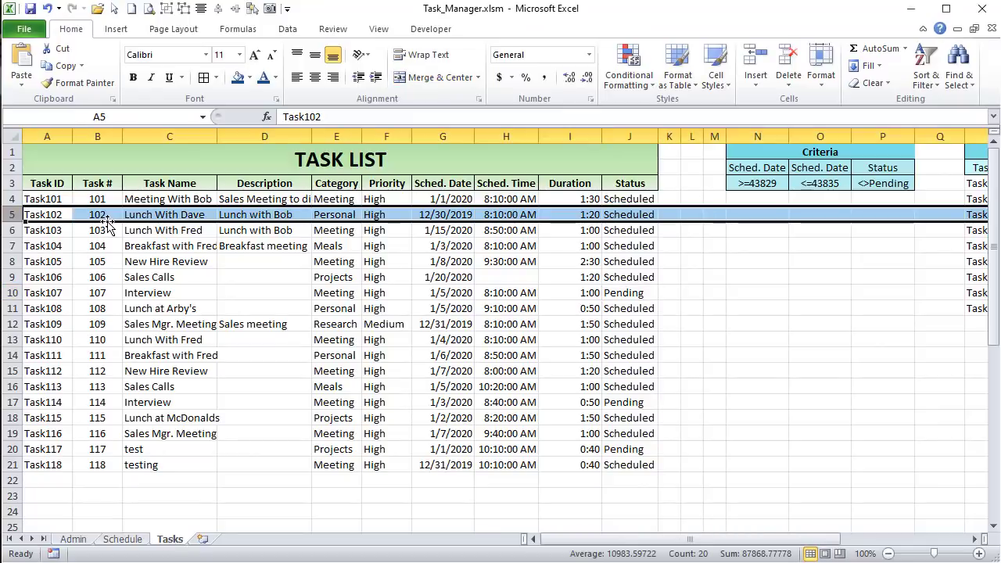
click(610, 138)
click(646, 214)
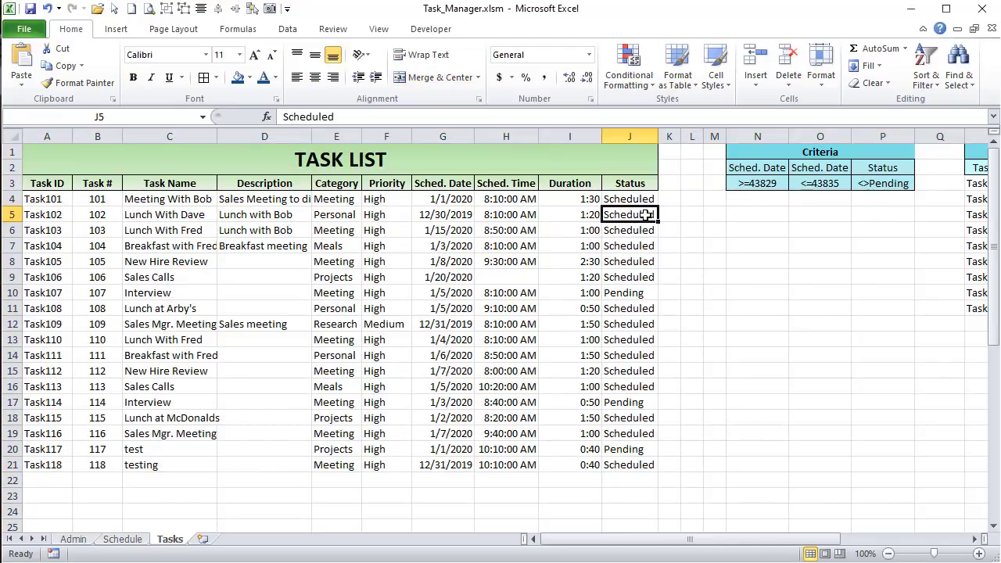
click(632, 138)
click(635, 229)
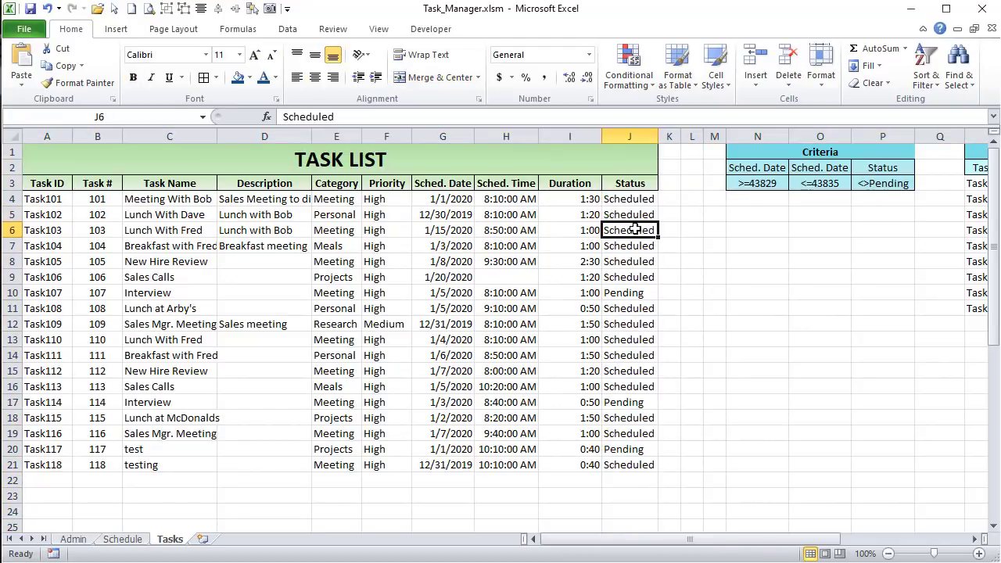
click(642, 291)
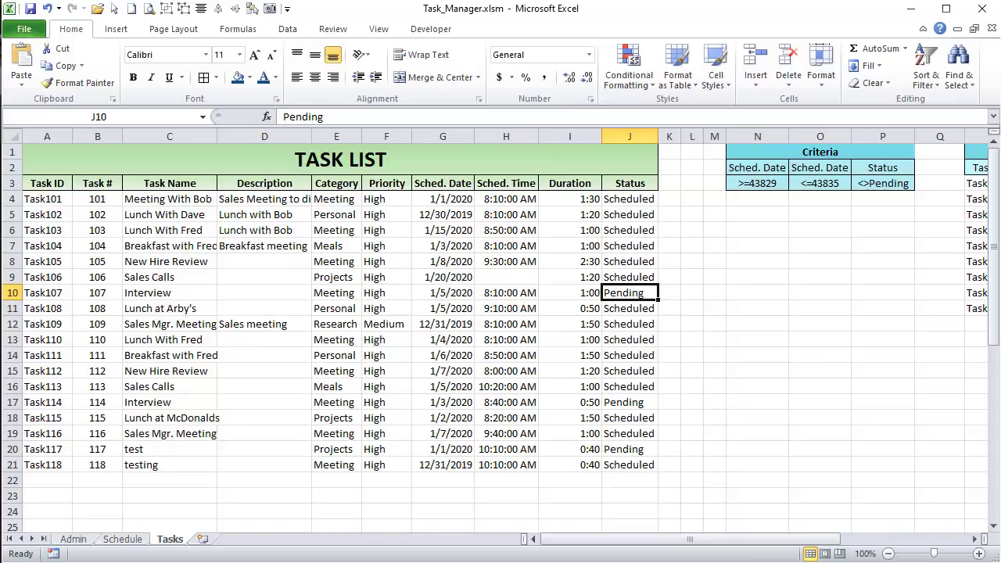
- In the Unschedule branch of Task_Update, set Sheet3.Range("J" & TaskRow).value to "Pending"
key(alt+F11)
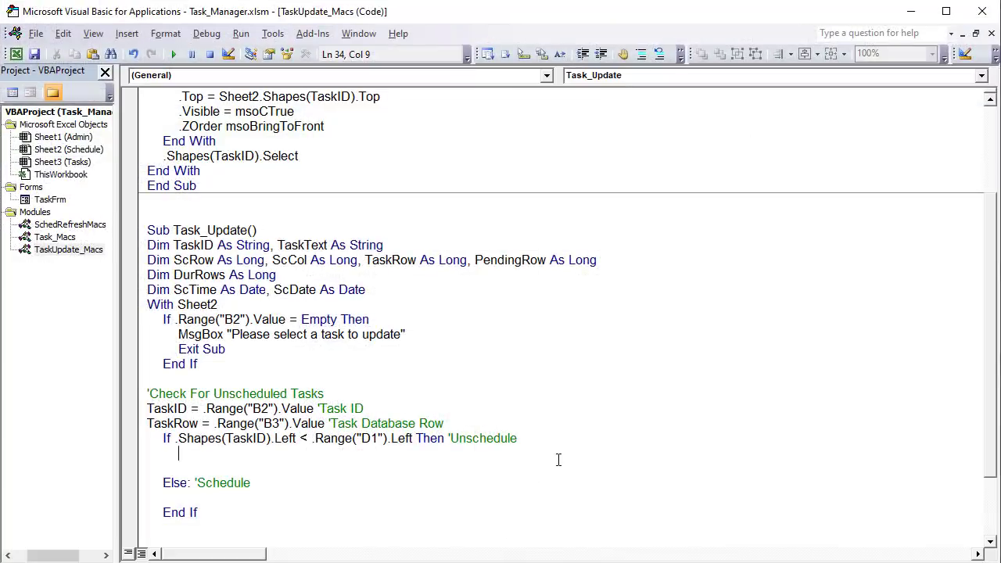
text(Sheet3.Range("J)
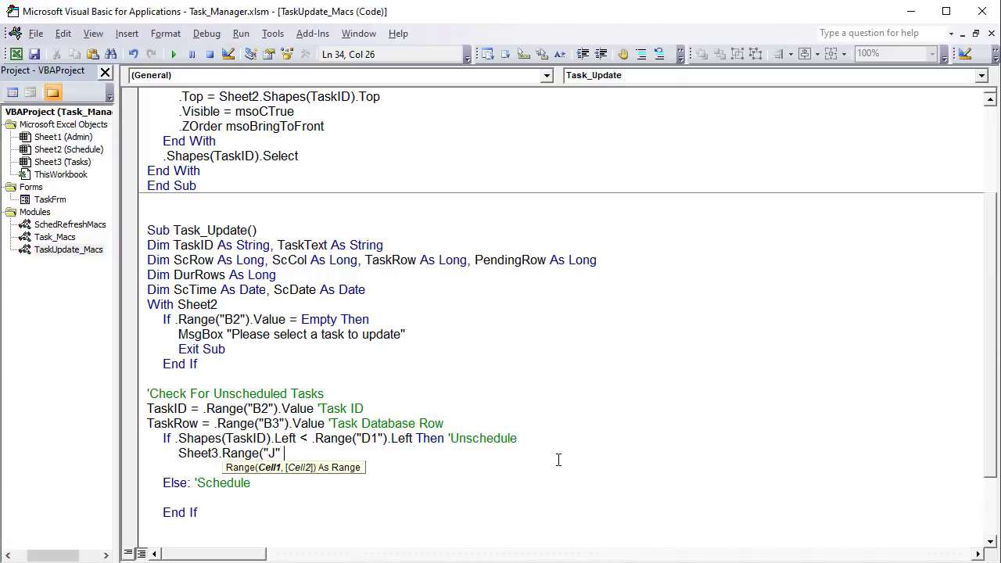
text(" & TaskRow).vlaue )
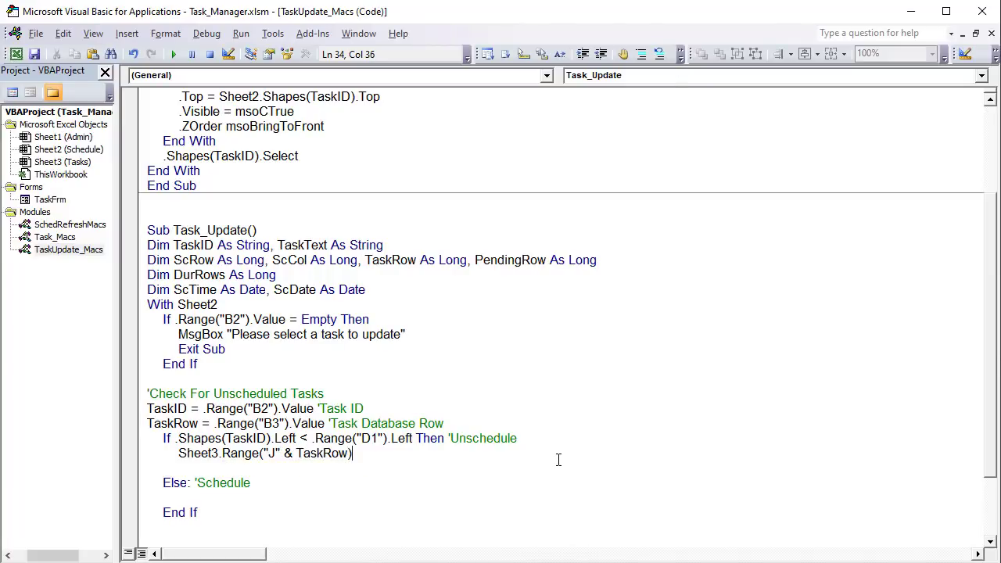
text(= "Pending)
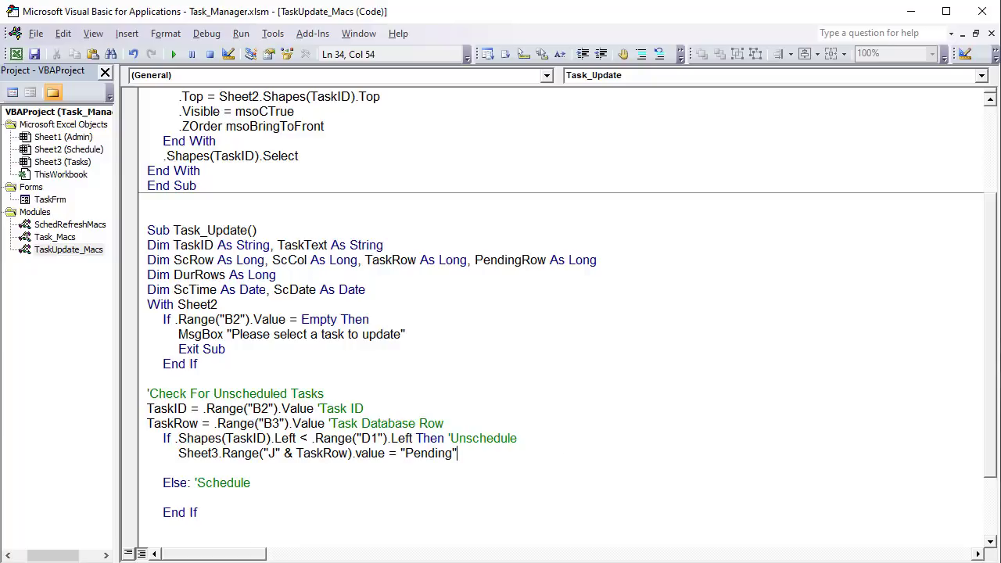
- Check the Pending entry in the Status list on the Admin sheet
key(alt+F11)
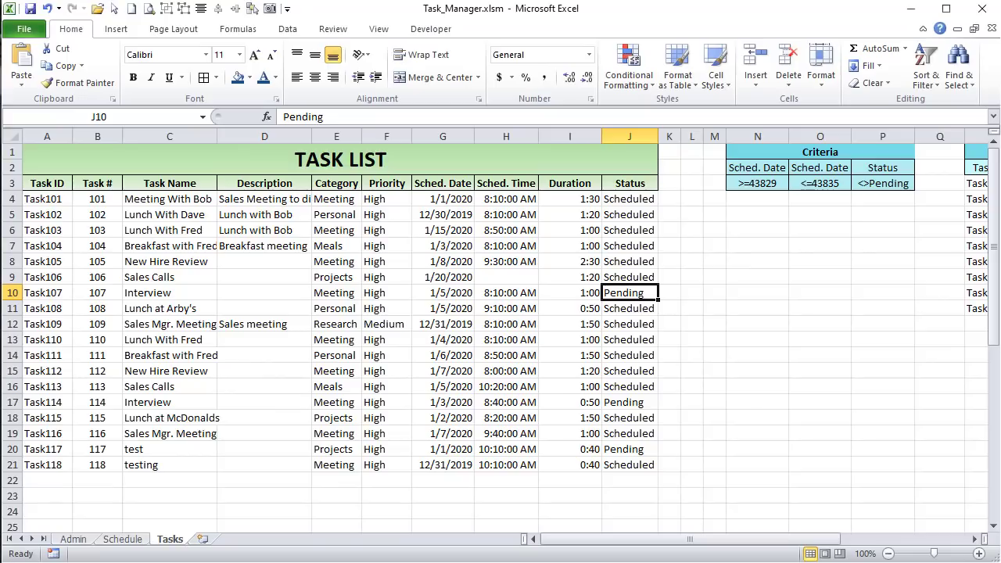
click(78, 538)
click(510, 206)
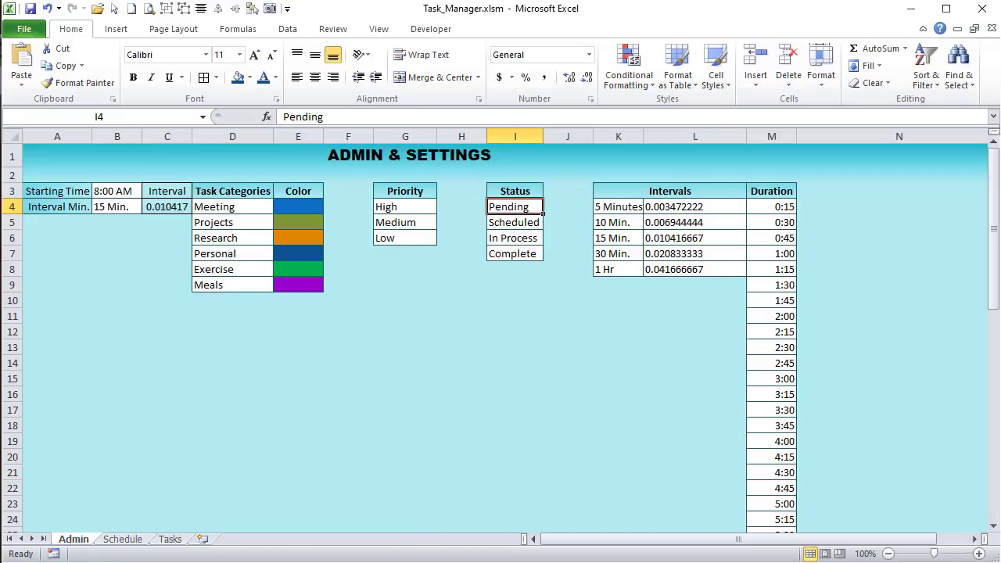
- Annotate the Pending status line in Task_Update with the comment 'Set Task To Pending Status and start a new line below it
key(alt+F11)
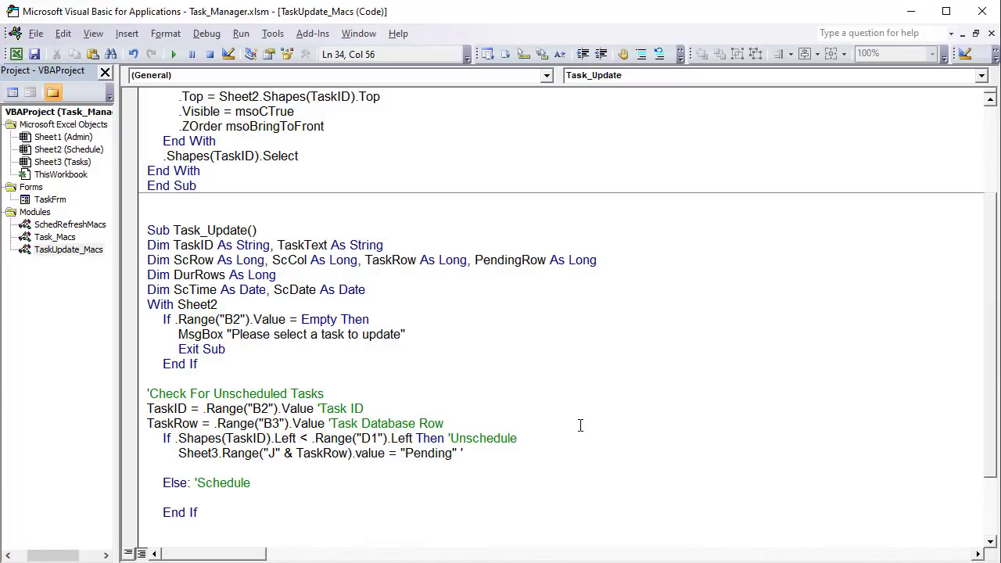
text('Set Task To Pending Status)
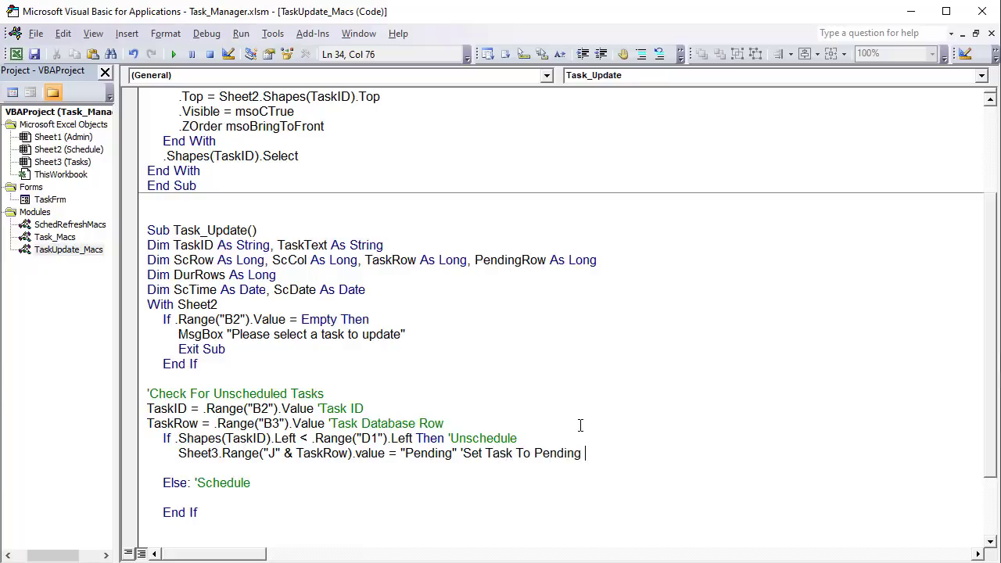
key(Return)
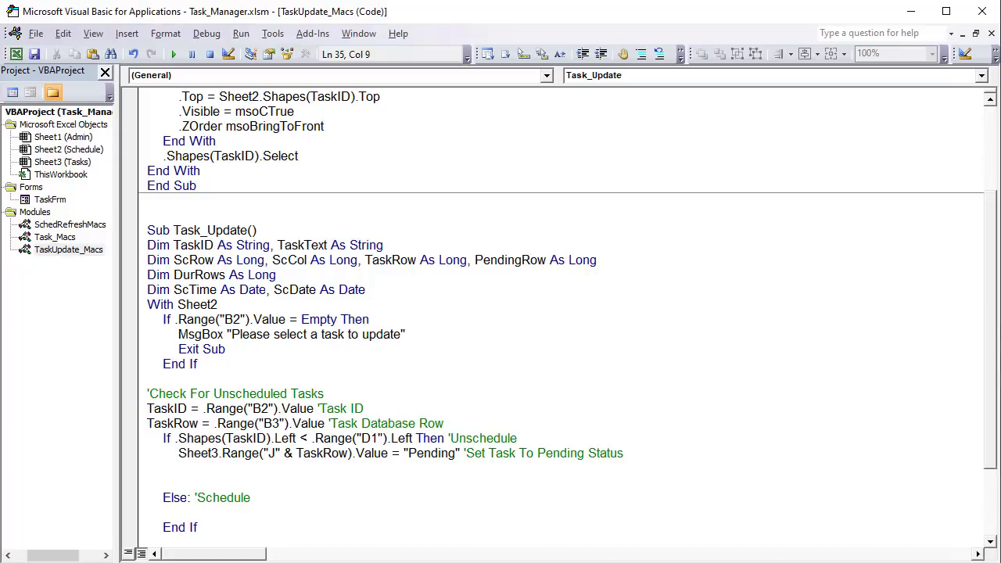
- On the Schedule sheet, move the blue meeting task shape into the unschedule column and shrink it to fit the column's width at row 7
key(alt+F11)
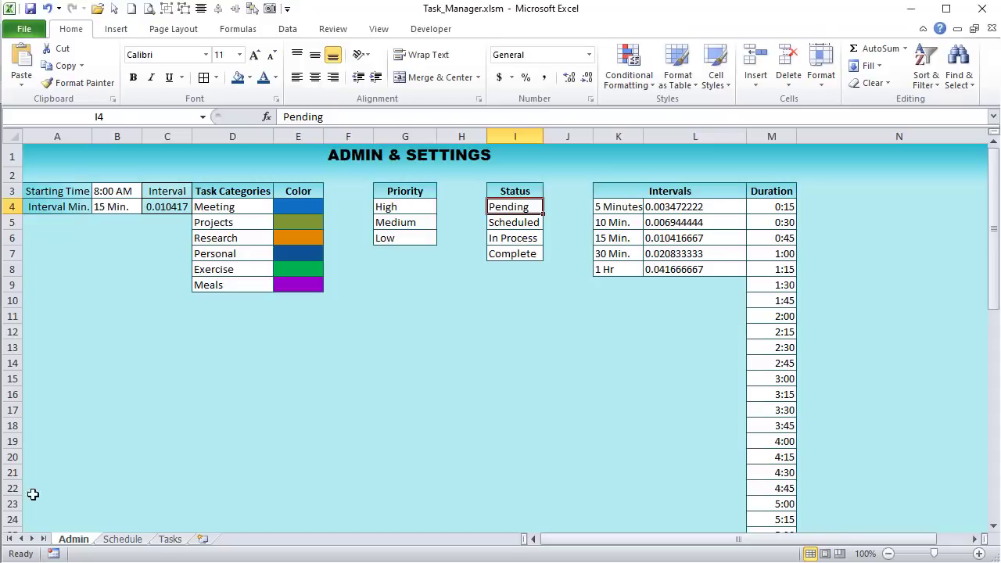
click(122, 538)
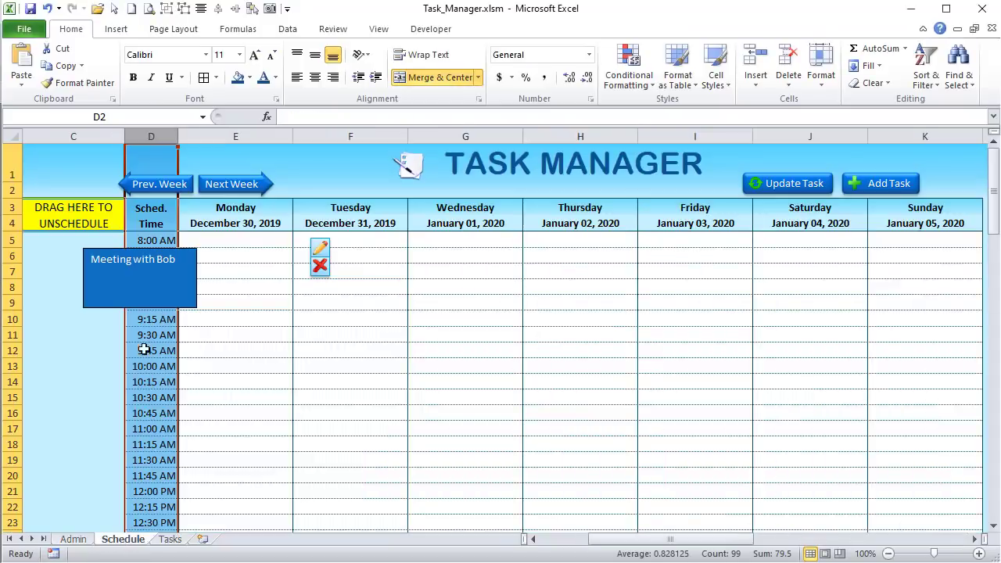
right_click(138, 254)
key(Escape)
drag(136, 244, 44, 263)
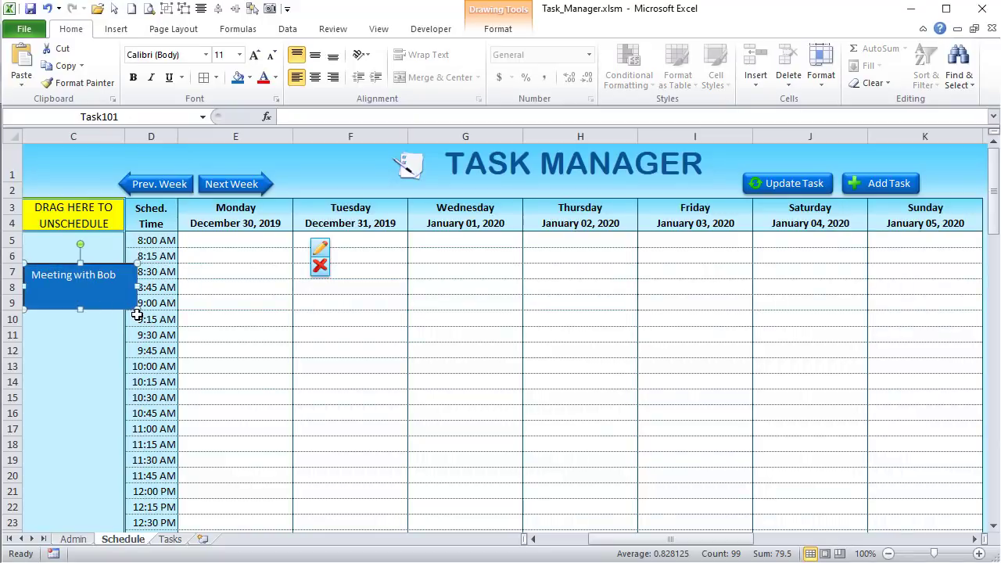
drag(134, 309, 119, 283)
click(94, 328)
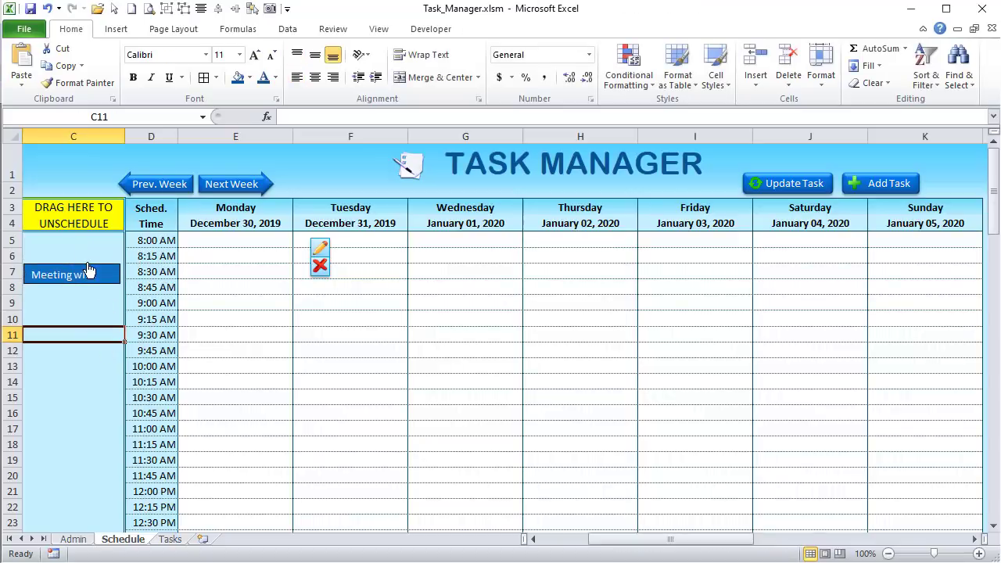
click(46, 354)
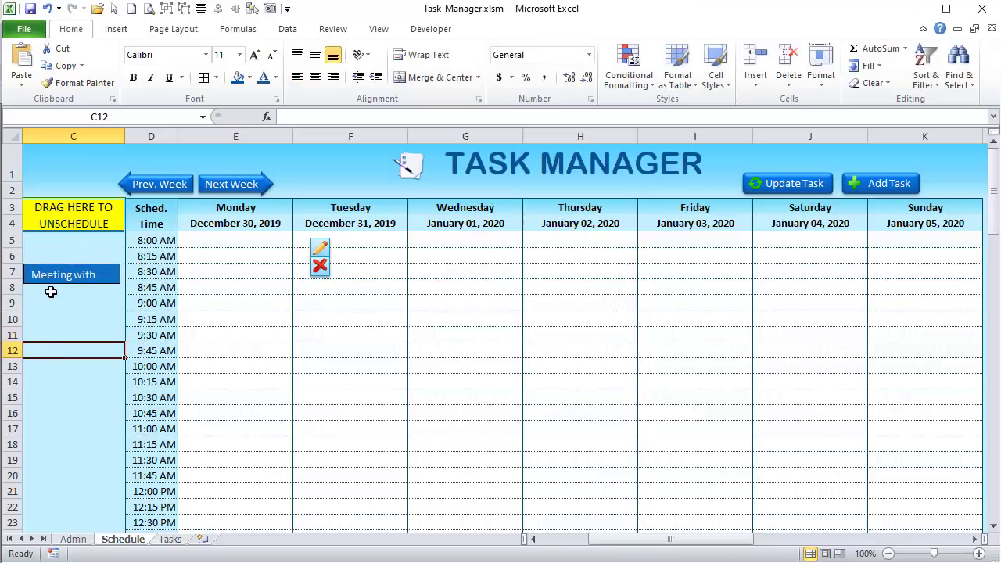
click(48, 317)
click(54, 364)
right_click(60, 275)
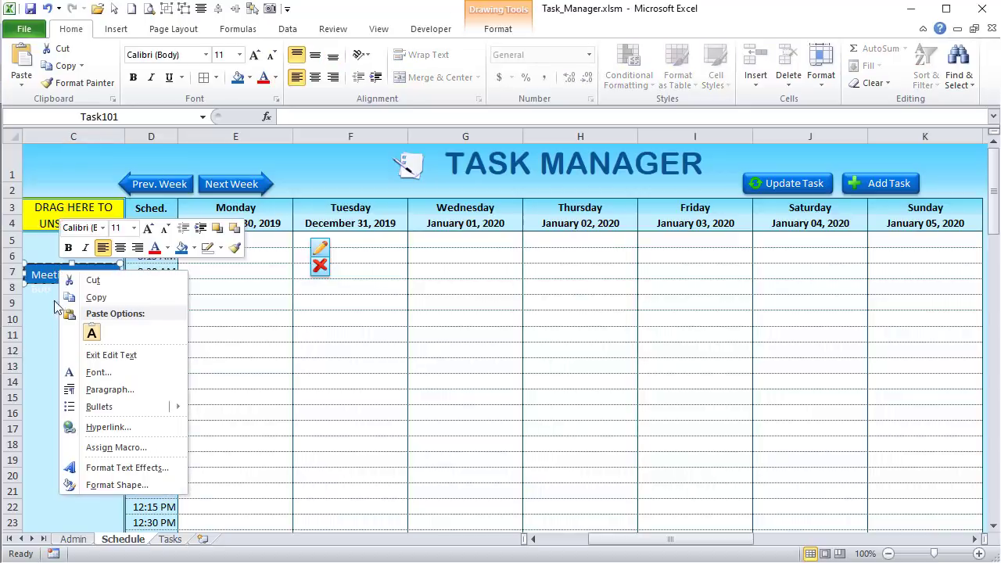
key(Escape)
- Check in the Status column of the Tasks sheet which tasks are marked Pending
click(169, 539)
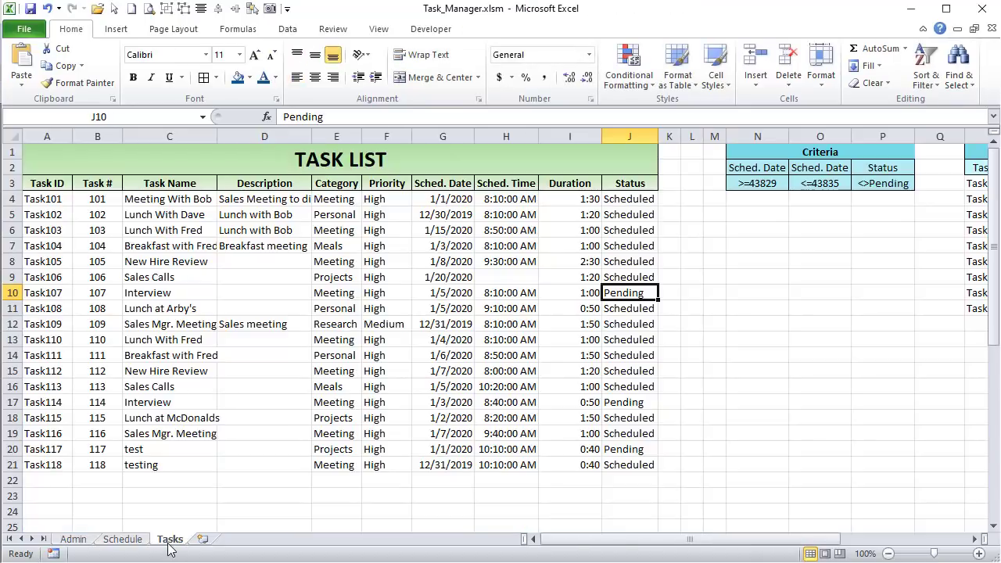
click(632, 401)
click(631, 448)
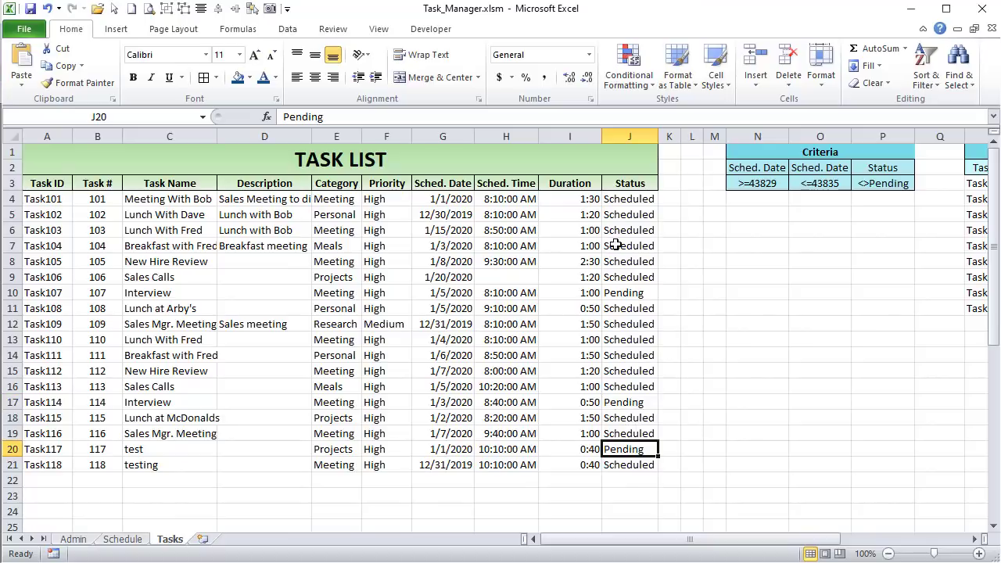
drag(623, 200, 620, 467)
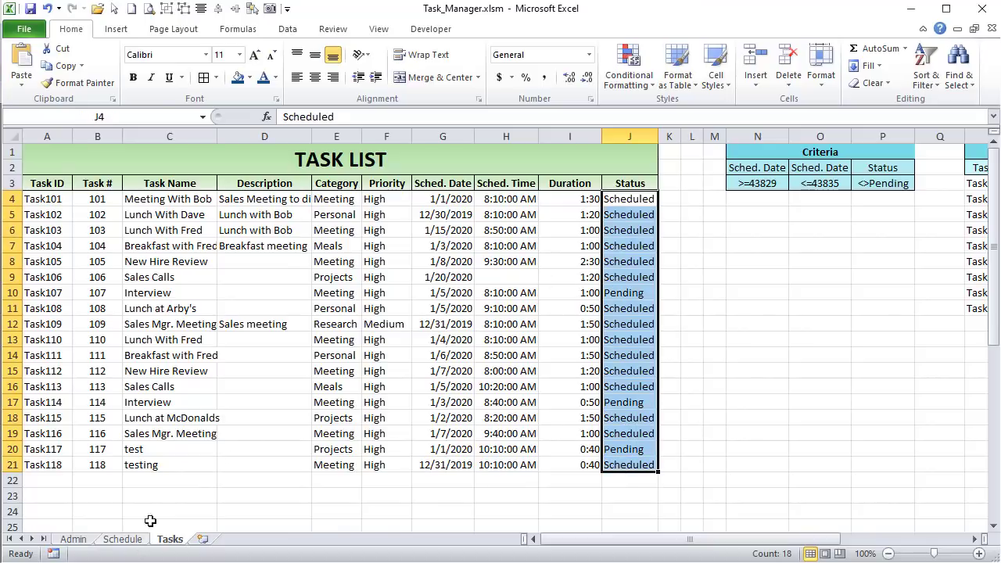
click(614, 295)
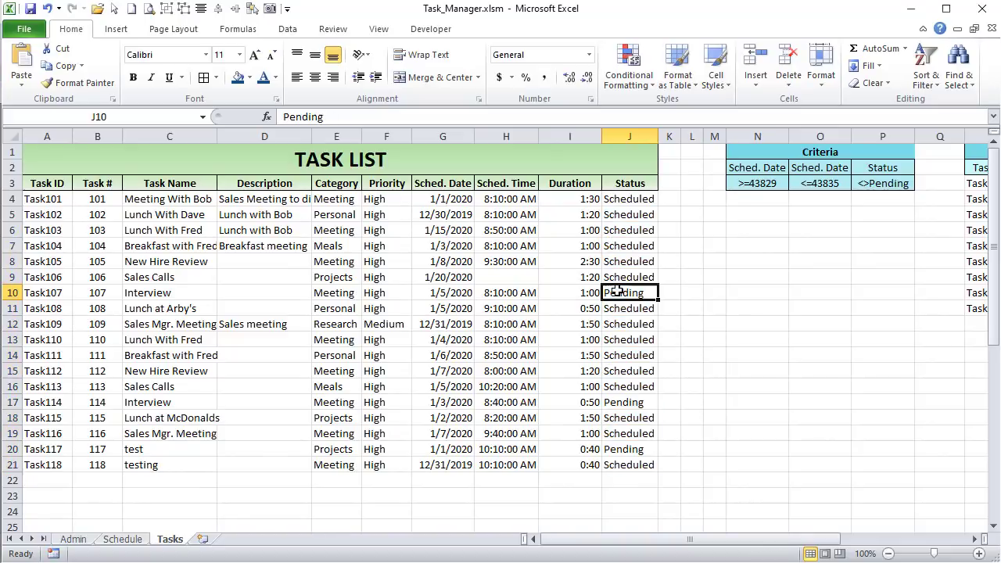
click(626, 401)
click(625, 447)
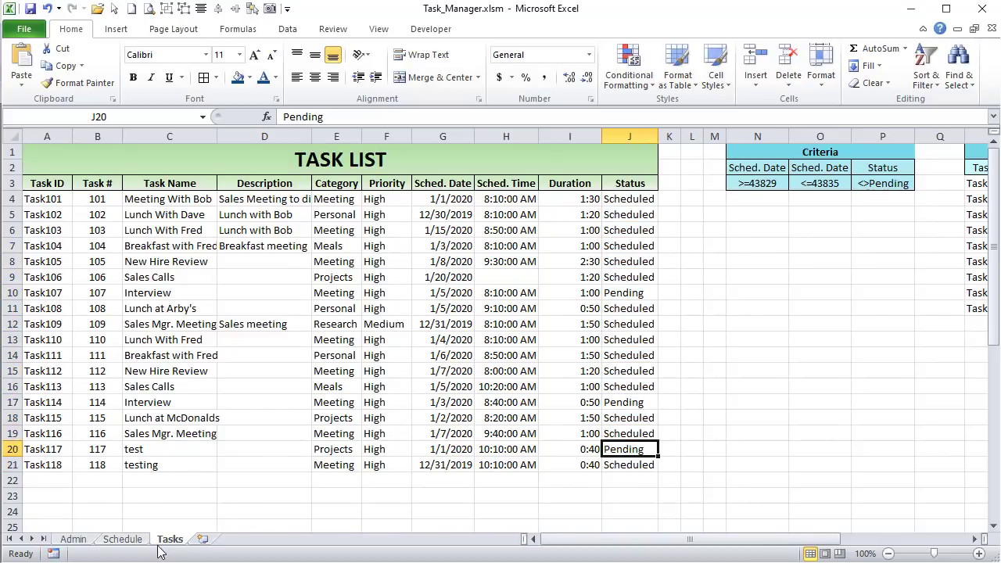
- Check on the Schedule sheet which rows of the unschedule column lie above the pending task shape
click(122, 538)
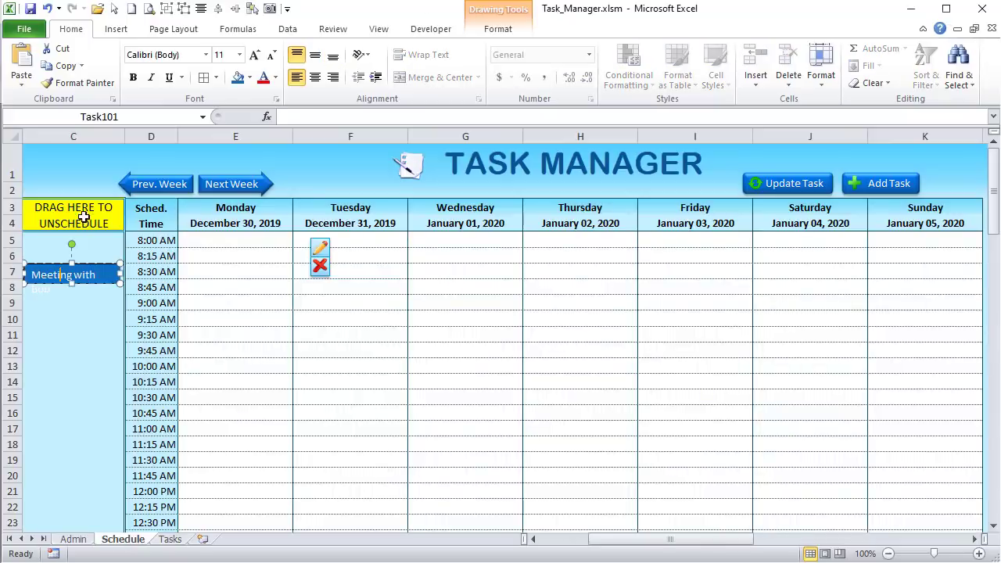
click(39, 240)
click(31, 256)
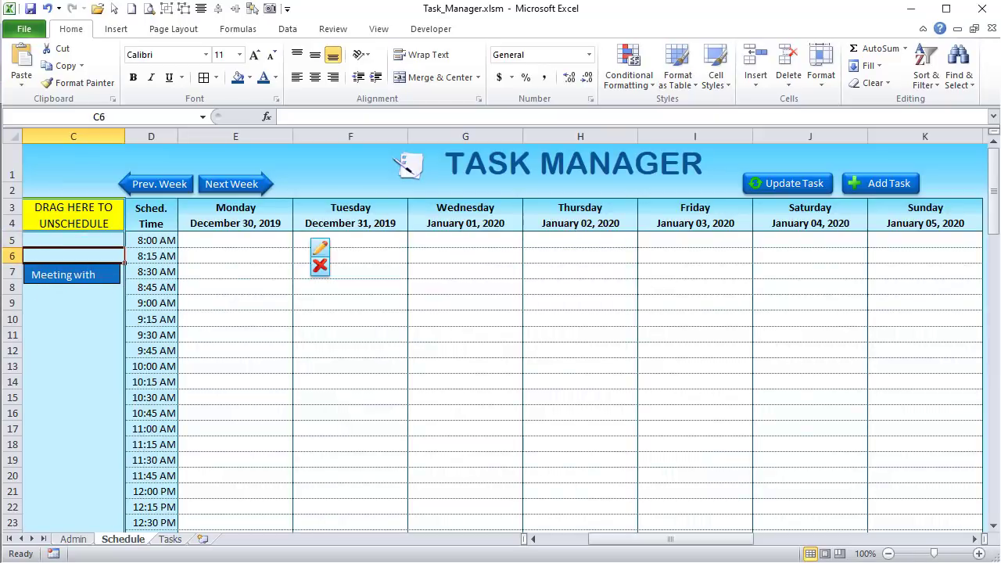
key(alt+F11)
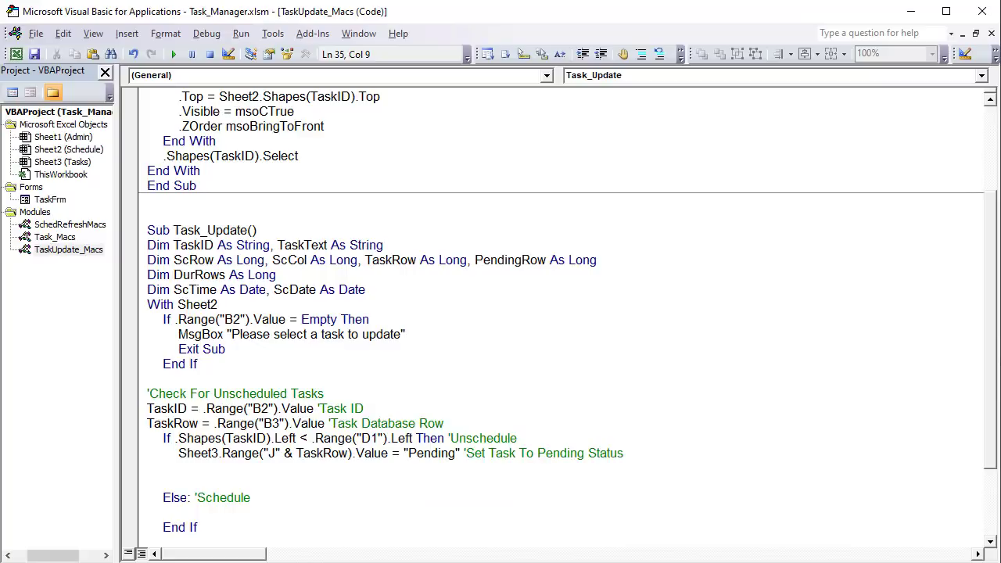
key(alt+F11)
- Try out =COUNTIF(J4:J21,"Pending") in cell N8 of the Tasks sheet, and clear the cell again
click(170, 539)
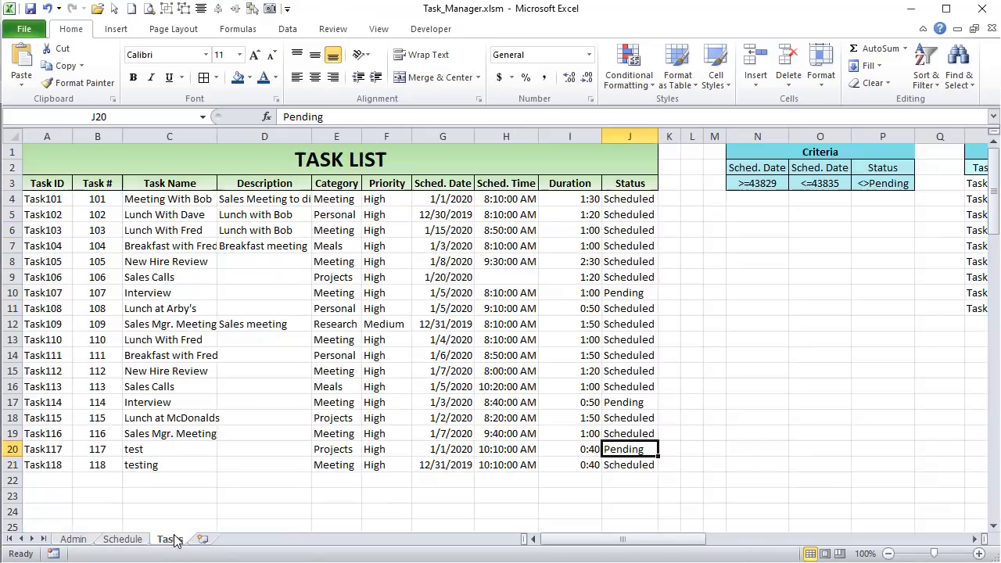
click(763, 264)
text(=counti)
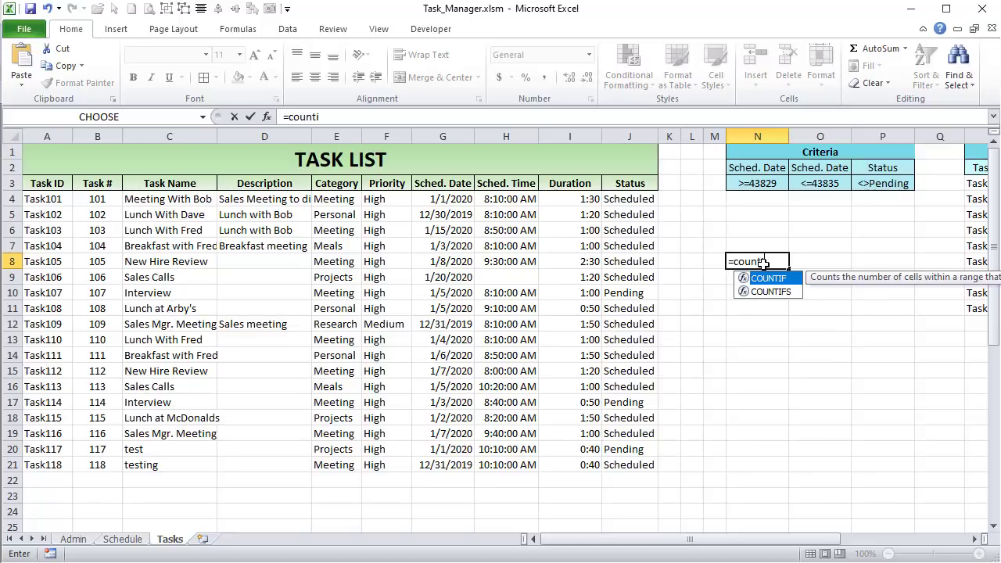
key(Tab)
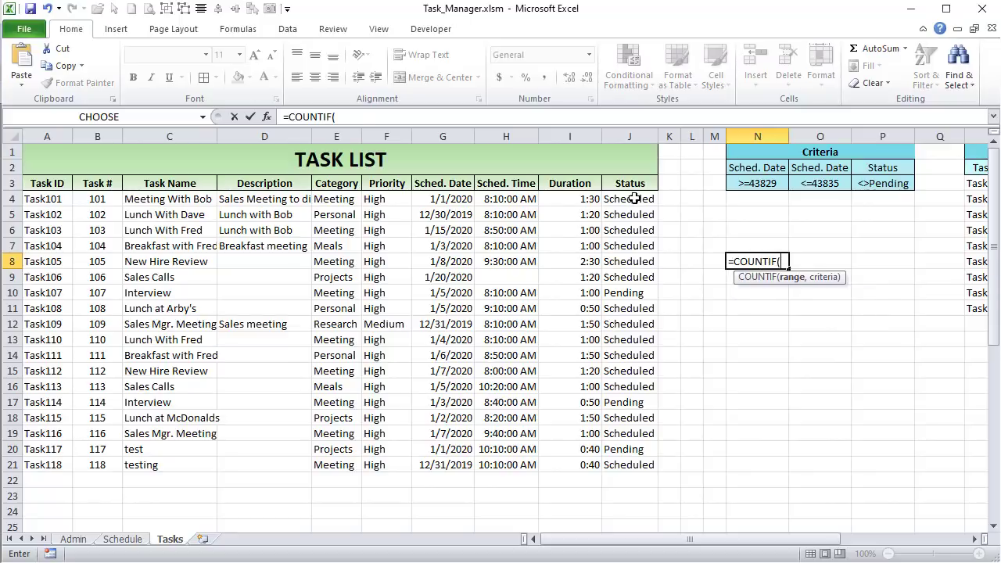
drag(637, 198, 634, 465)
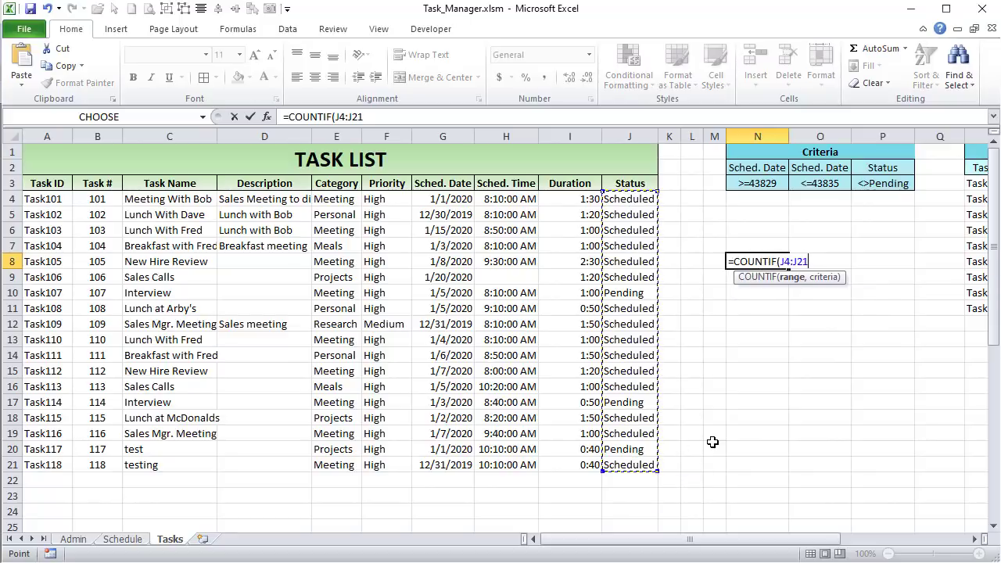
text(,"Pending)
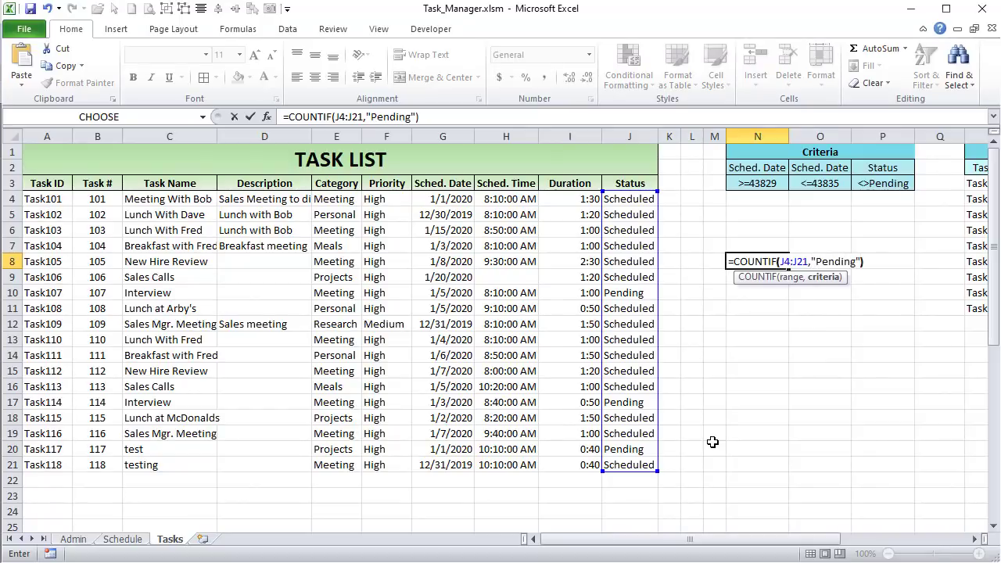
key(Return)
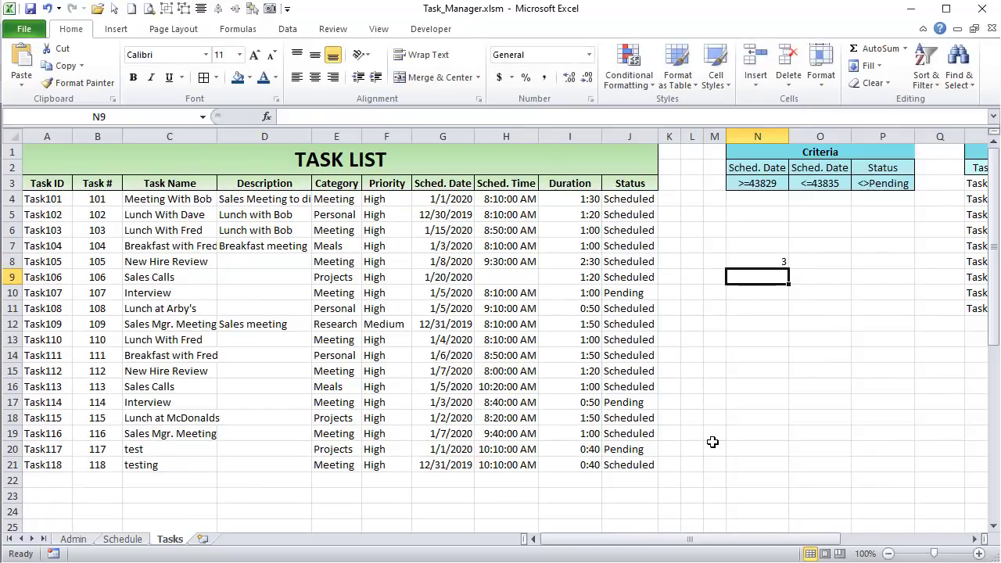
key(Up)
key(Delete)
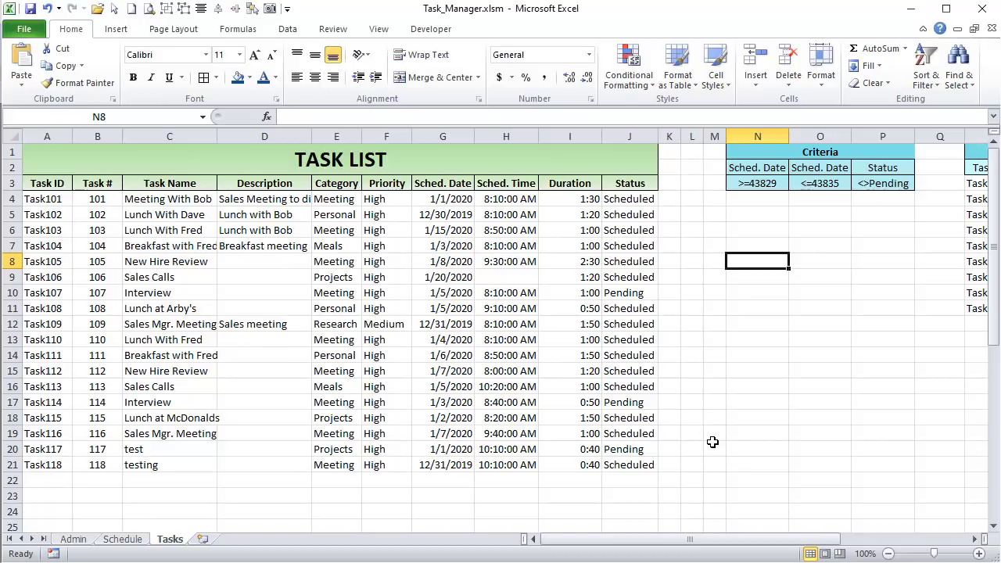
- Below the Pending status line in Task_Update, begin the expression application.WorksheetFunction.CountIf(Sheet3.Range("Task_Status") to count pending tasks
key(alt+F11)
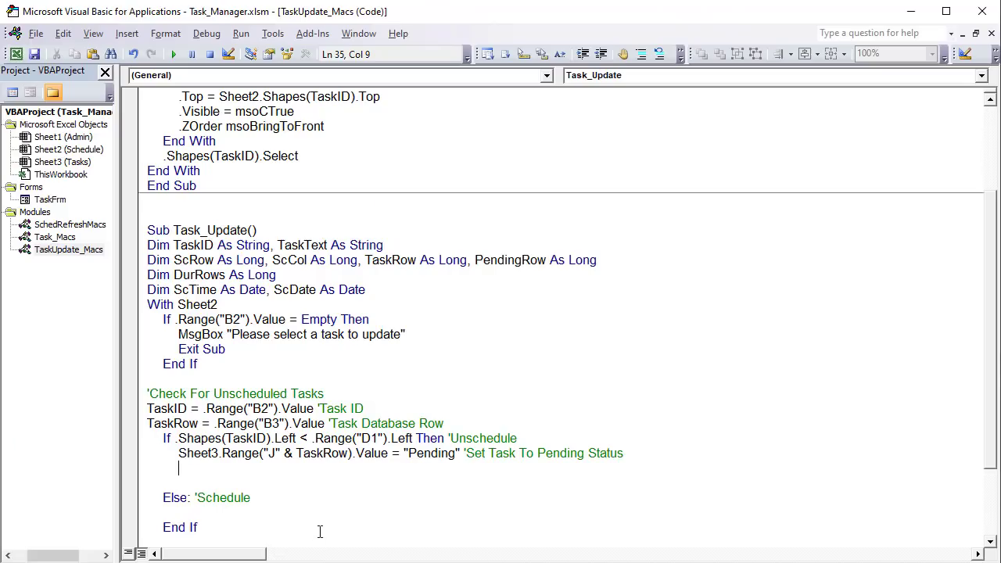
text(application.WorksheetFunction.Match()
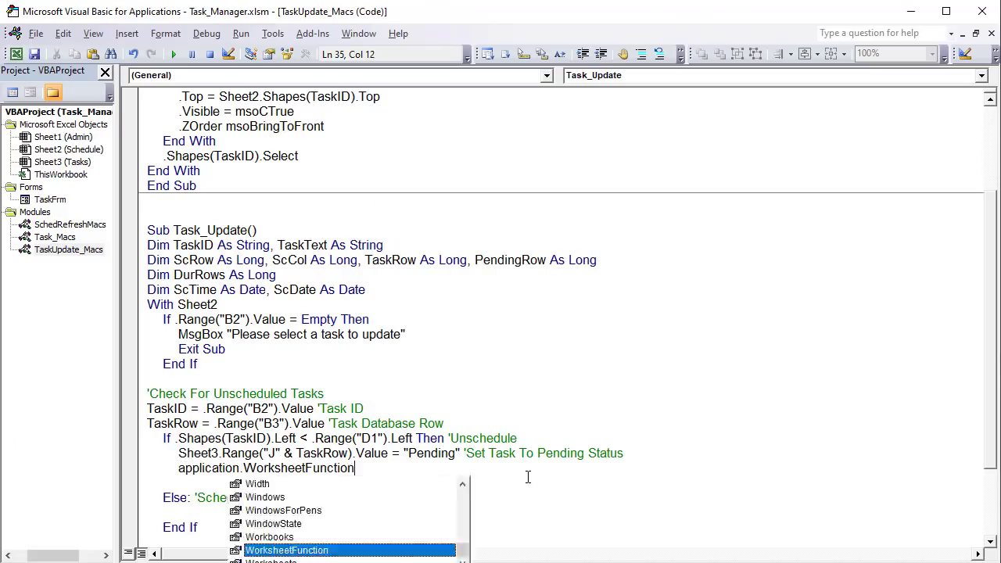
key(BackSpace)
key(BackSpace)
key(BackSpace)
key(BackSpace)
key(BackSpace)
key(BackSpace)
key(BackSpace)
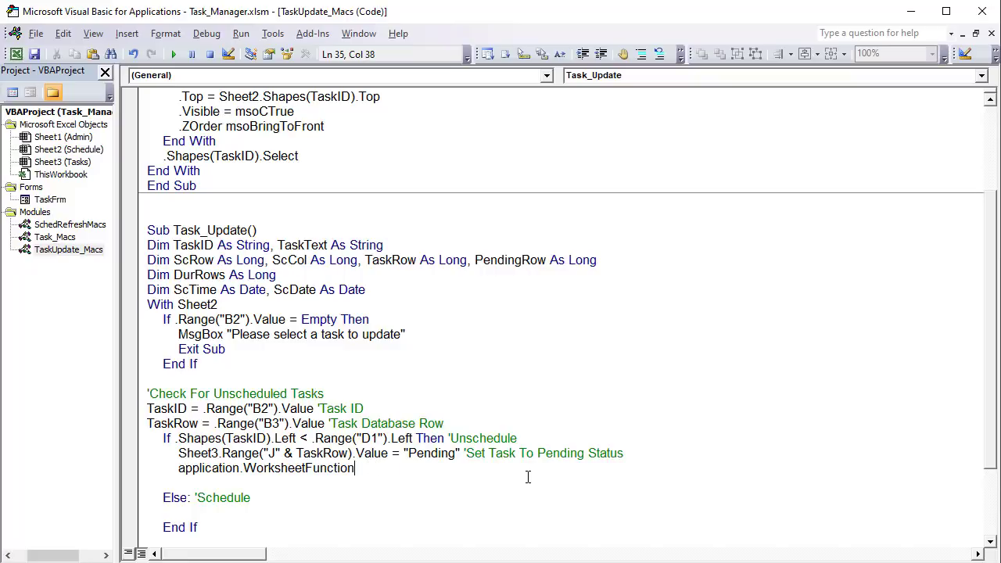
text(.)
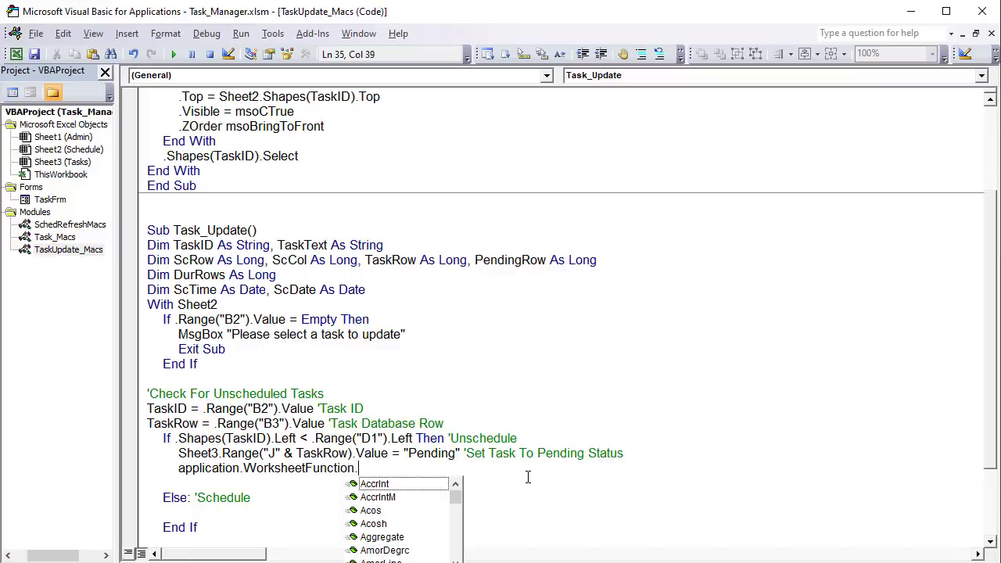
text(countif)
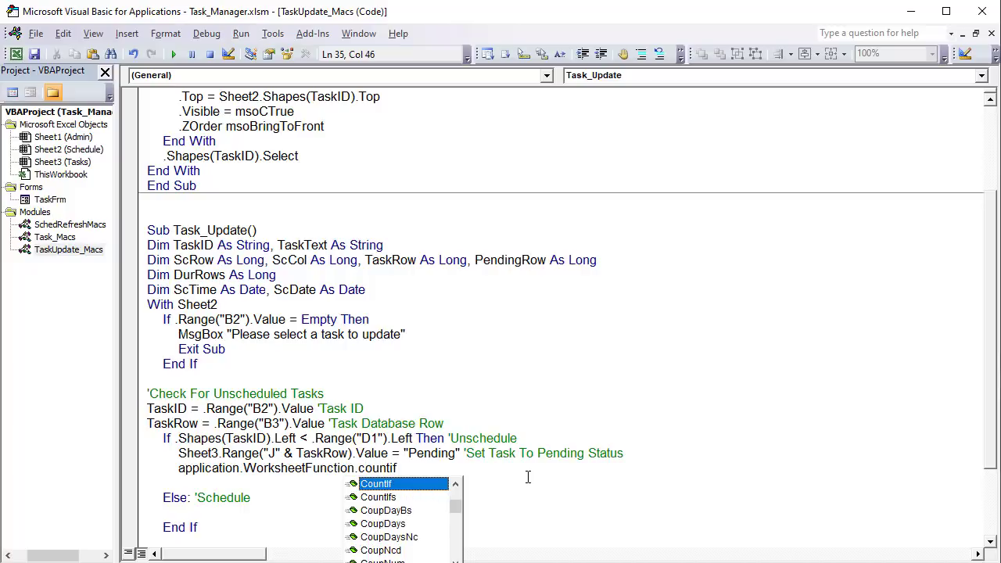
text(()
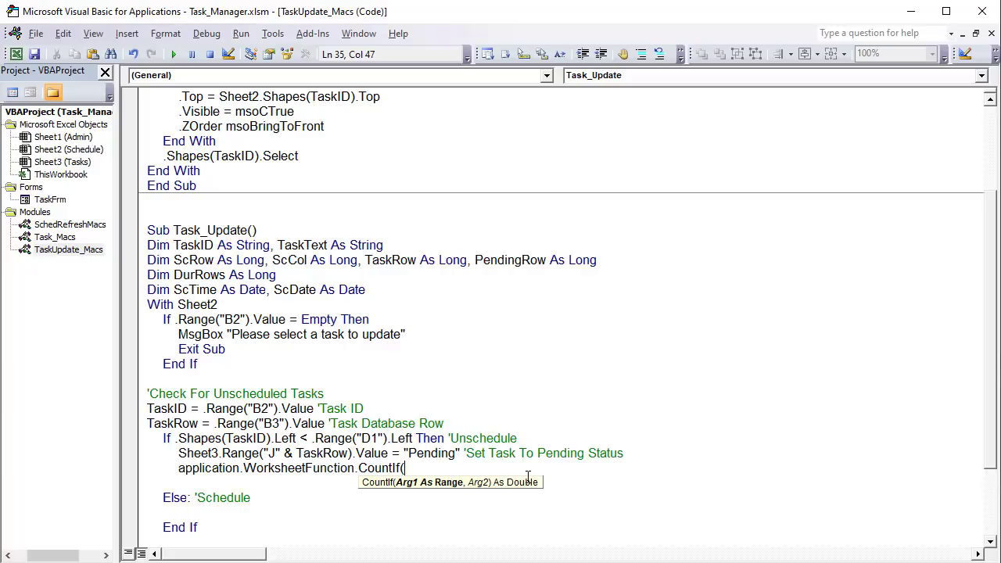
text(Sheet3.Range()
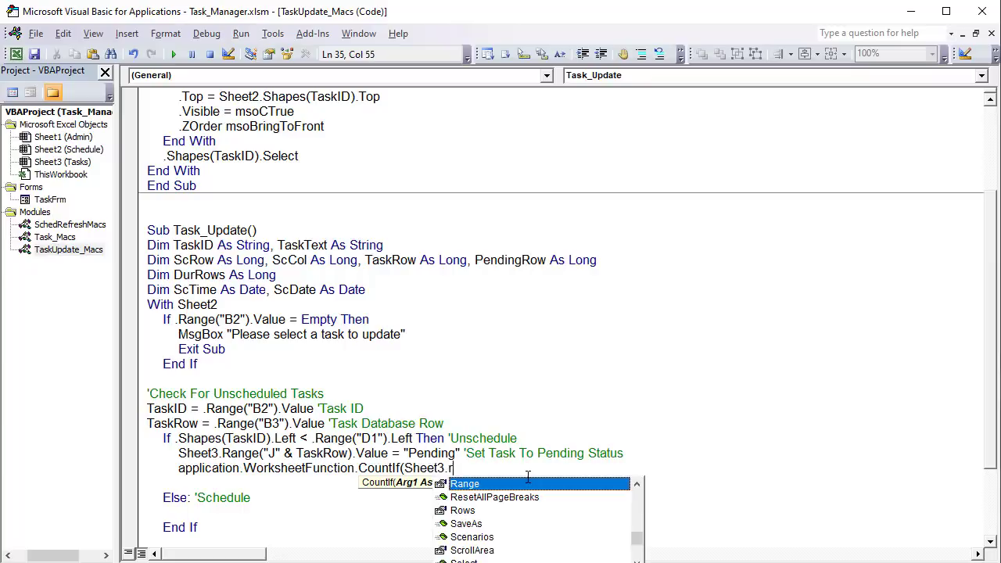
text("Task)
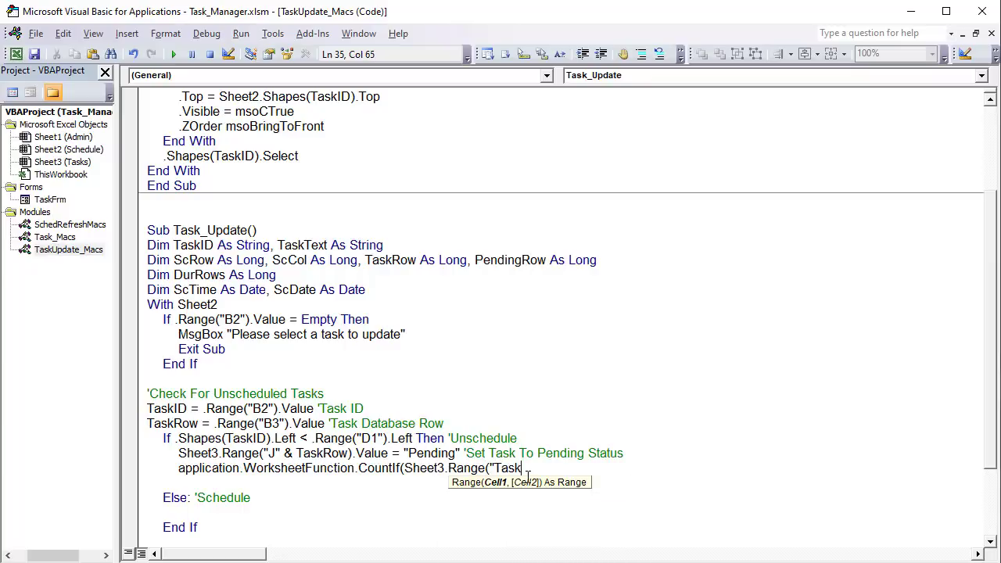
text(_Status"))
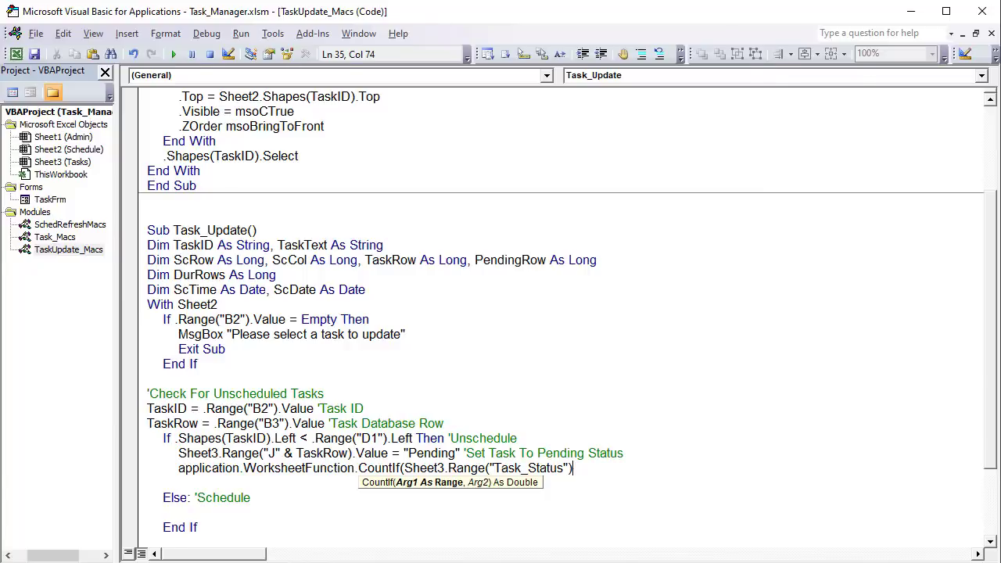
- Check in Excel's Name Manager which Status cells of the Tasks sheet the Task_Status name refers to
key(alt+F11)
click(247, 30)
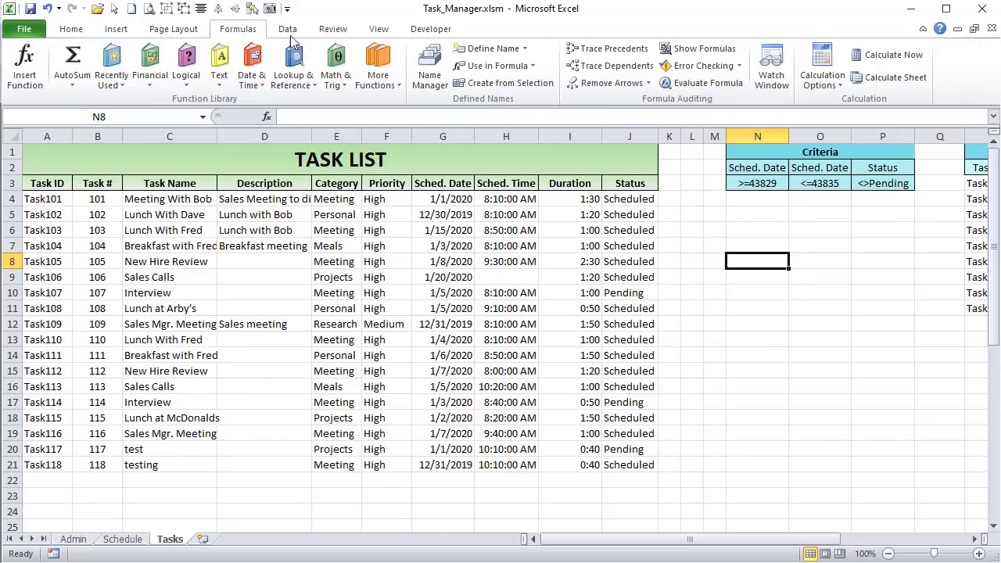
click(429, 69)
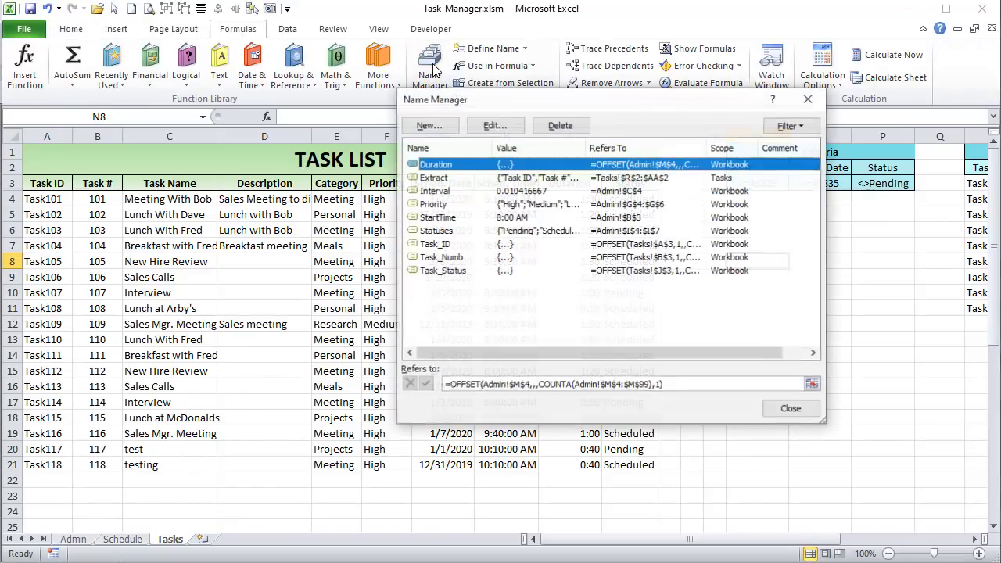
click(445, 228)
click(463, 272)
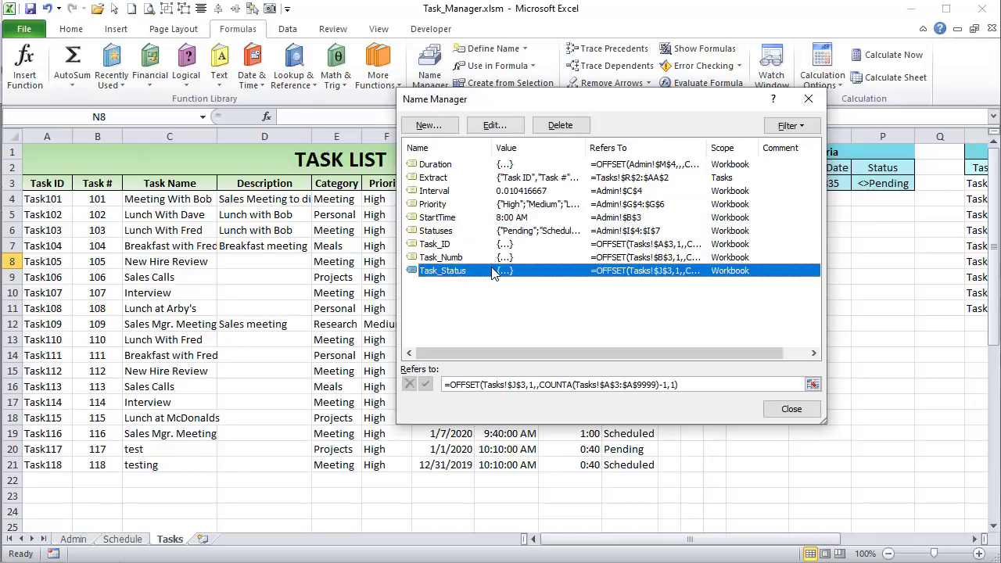
click(494, 125)
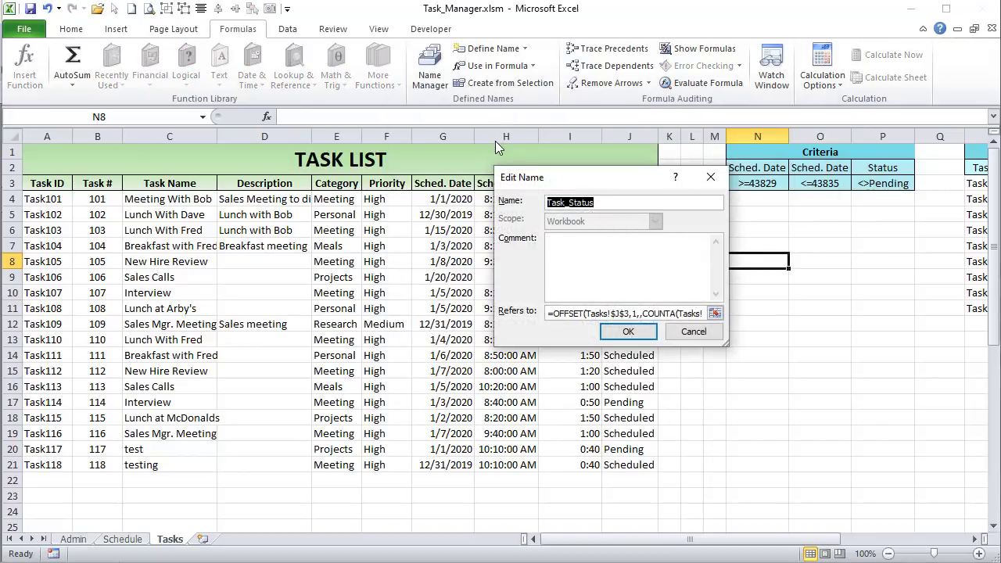
click(694, 332)
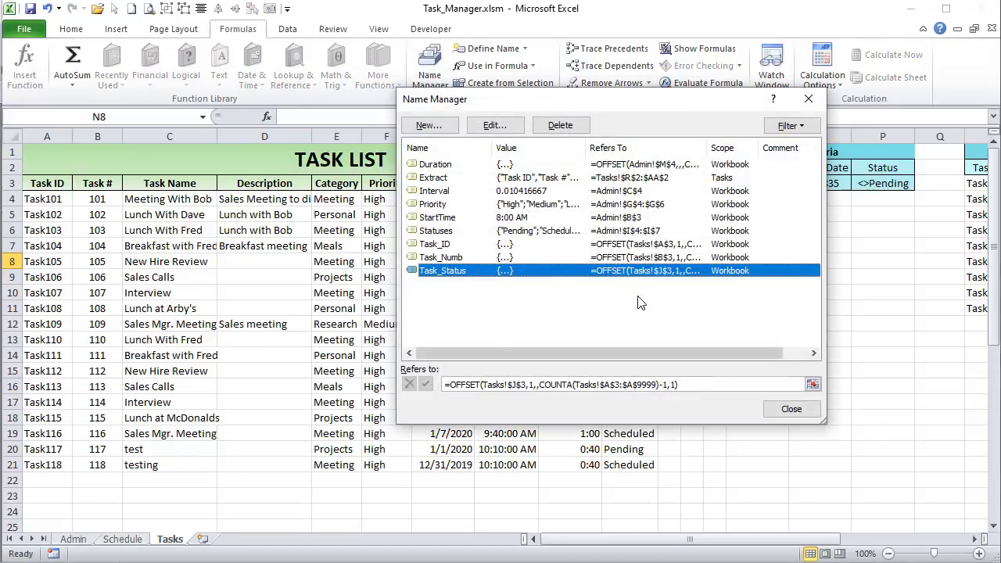
click(545, 382)
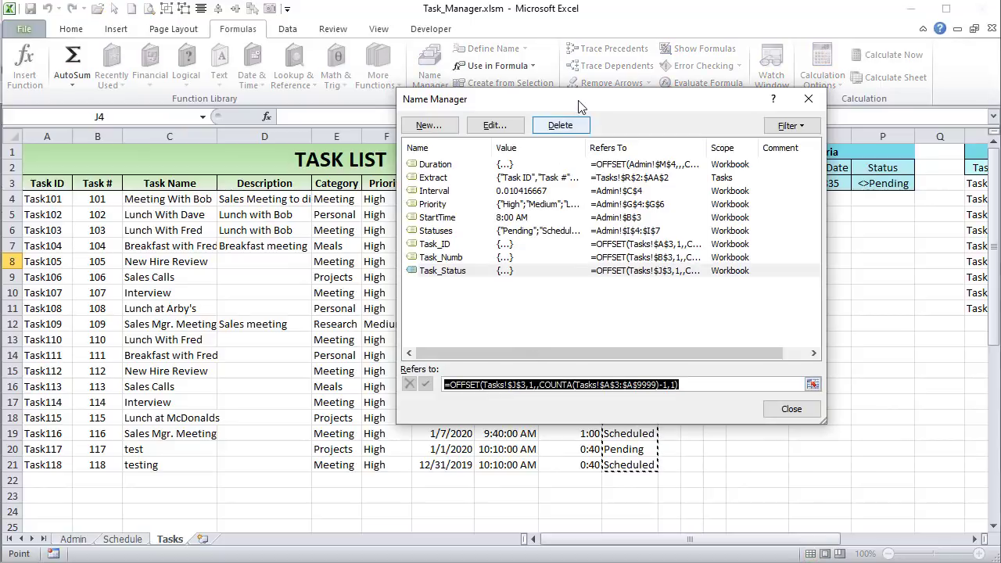
drag(579, 106, 282, 103)
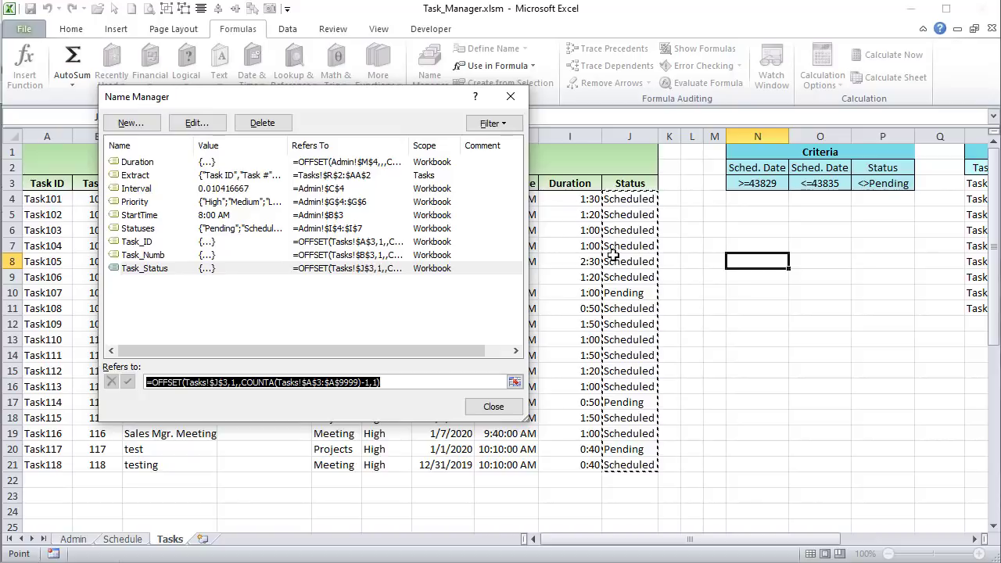
click(486, 408)
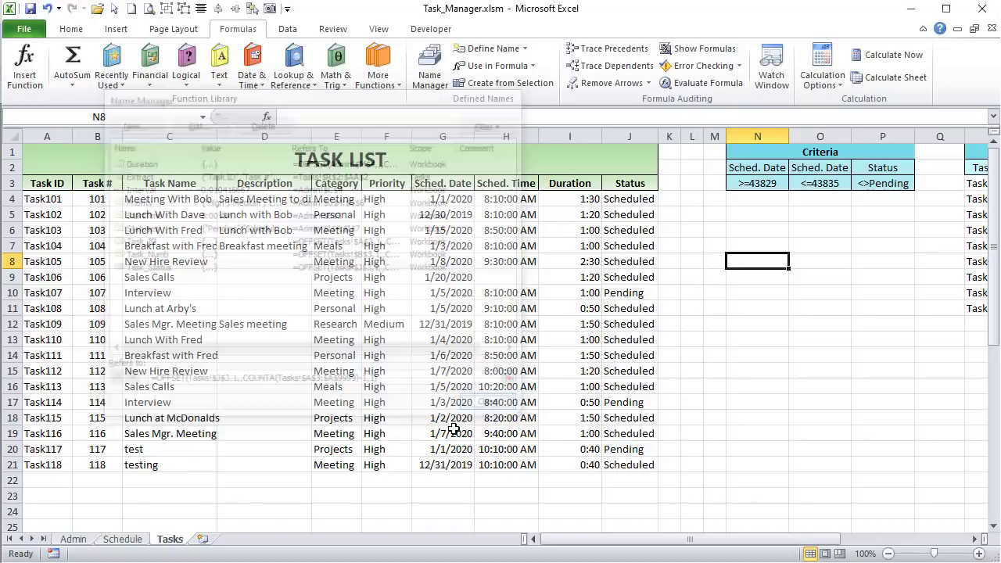
- Back in the code, complete the CountIf expression with the criterion "Pending" and assign its result to PendingRow
key(alt+F11)
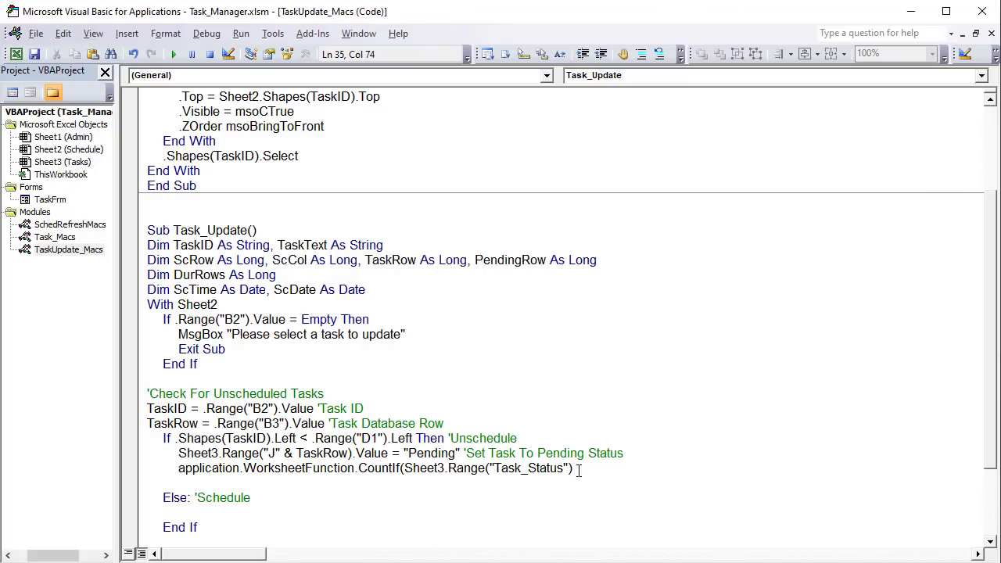
drag(562, 467, 492, 467)
key(Right)
text(,)
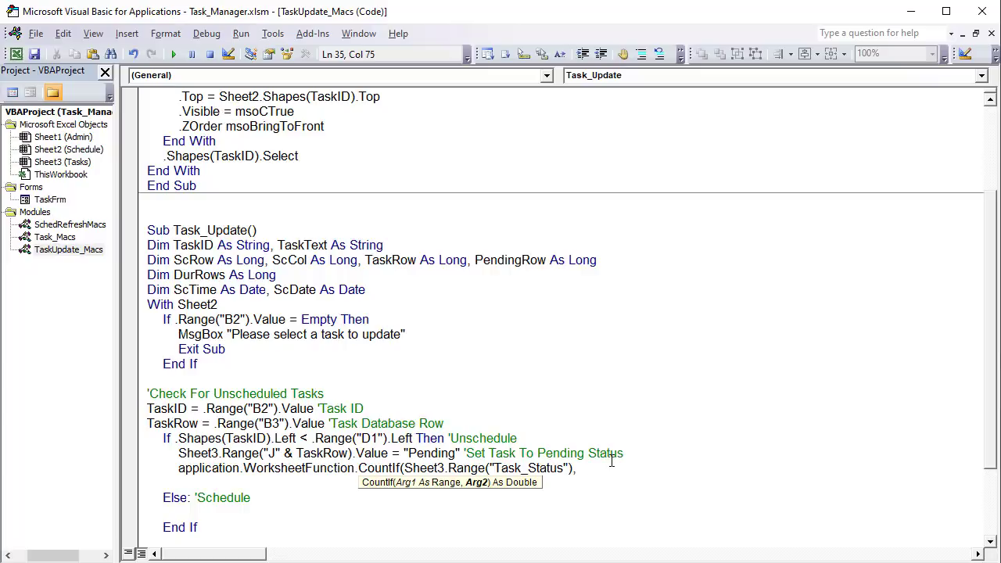
text("Pending"))
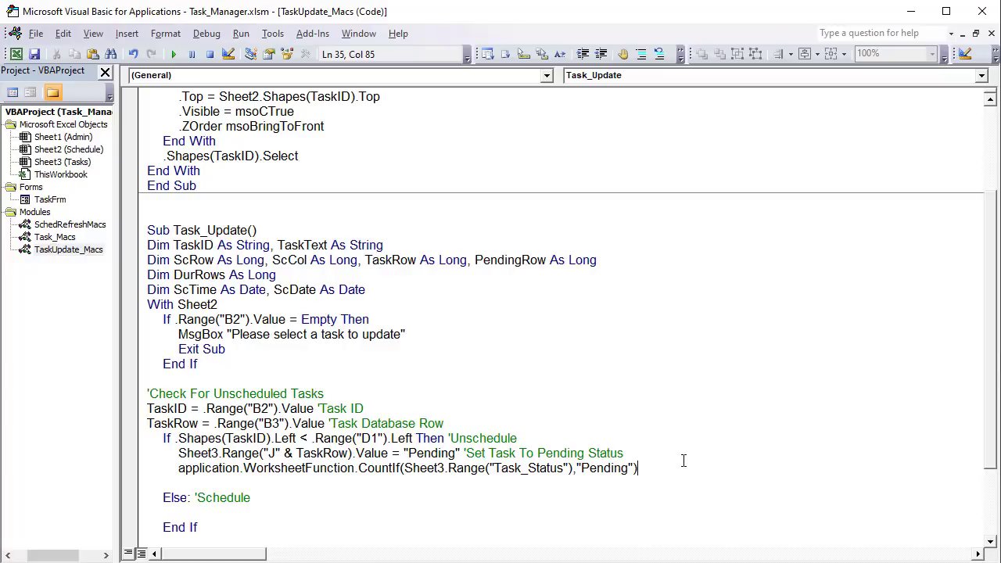
click(179, 468)
text(PendingRow )
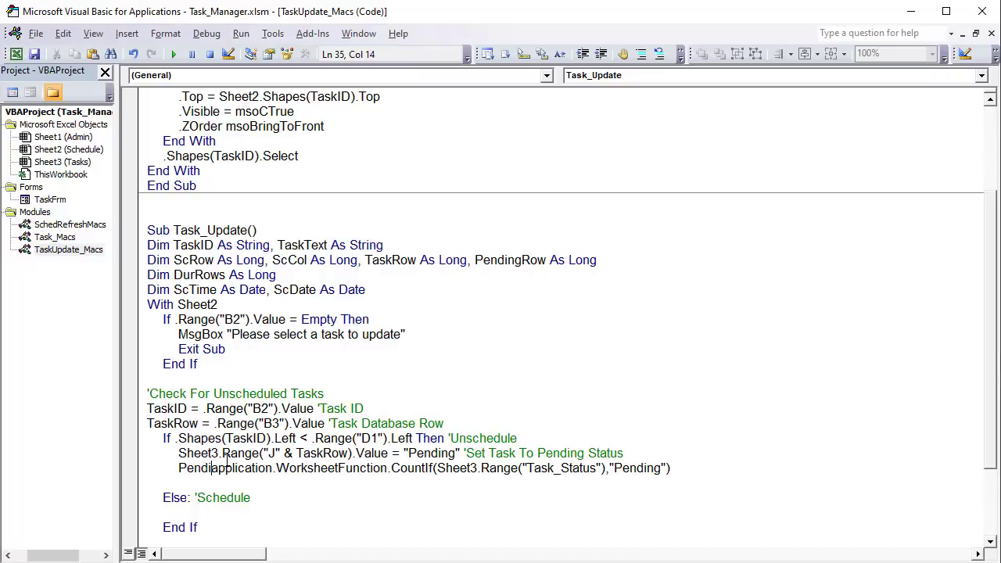
text(=)
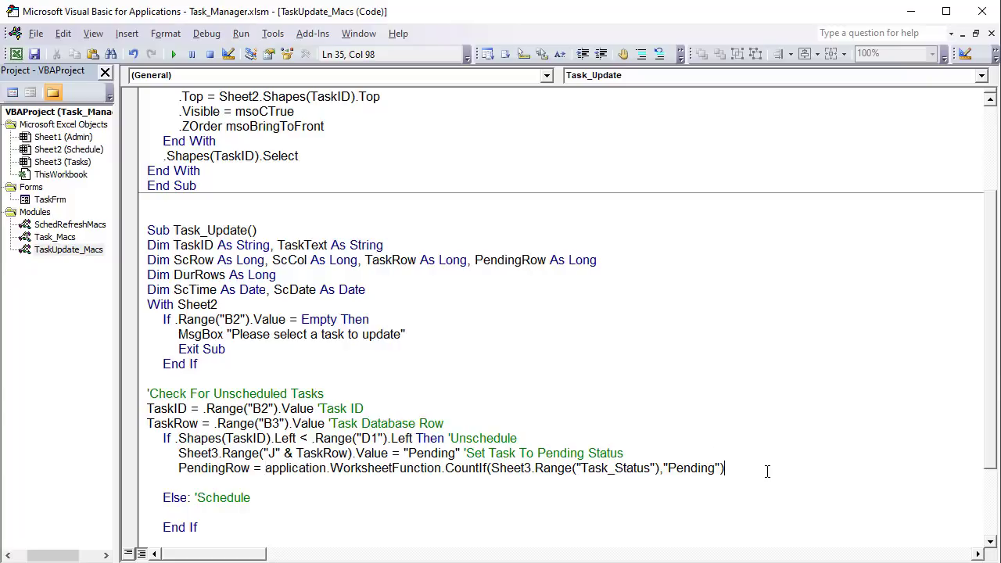
- Check the first row of the unschedule column on the Schedule sheet, and append + 4 to the PendingRow line in Task_Update
key(alt+F11)
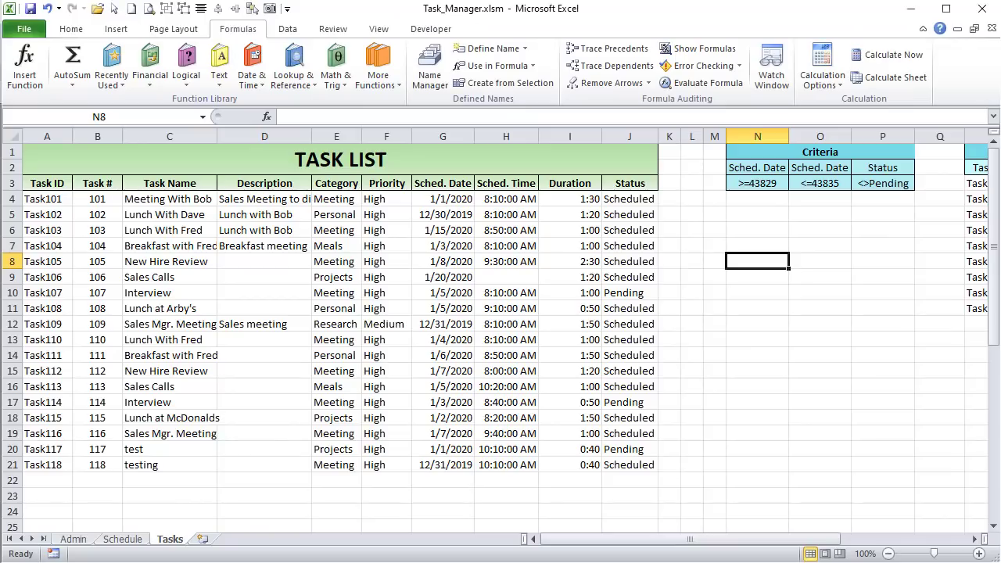
click(136, 539)
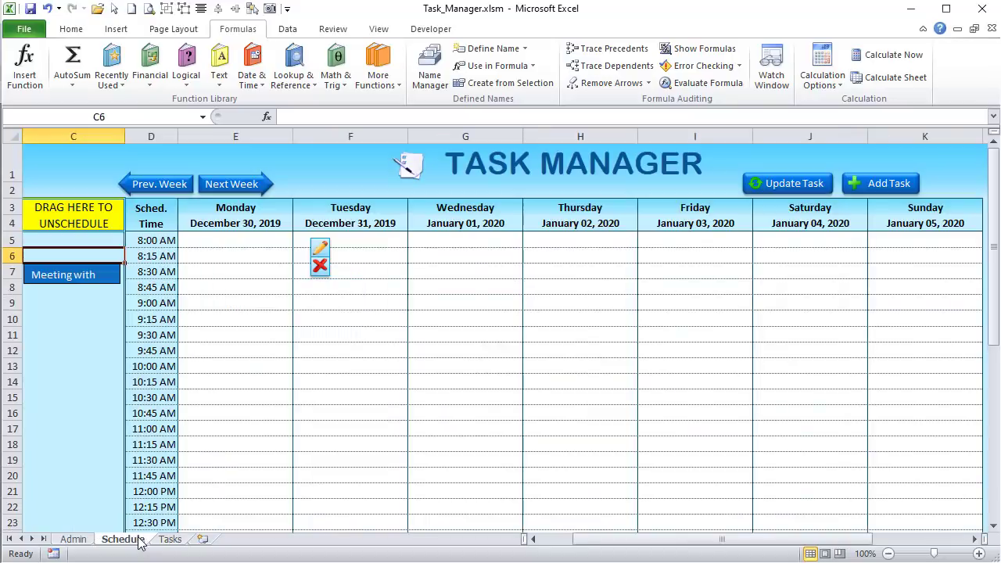
click(32, 238)
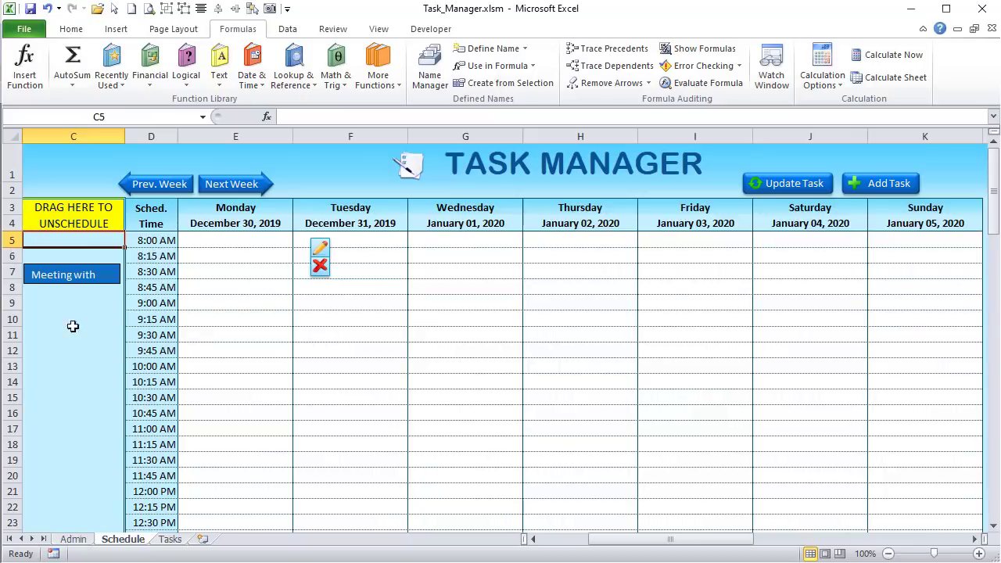
key(alt+F11)
text(+ 4)
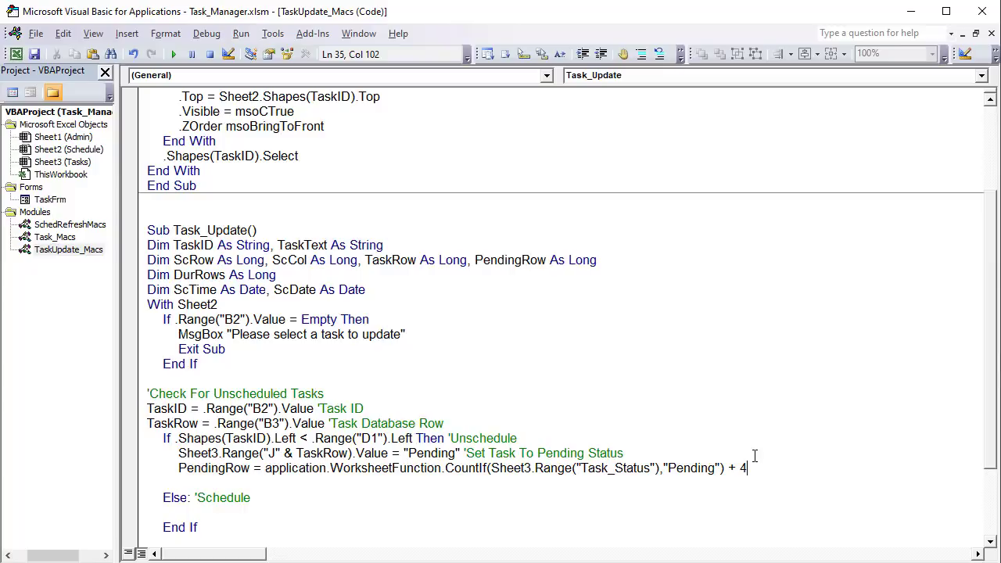
key(Return)
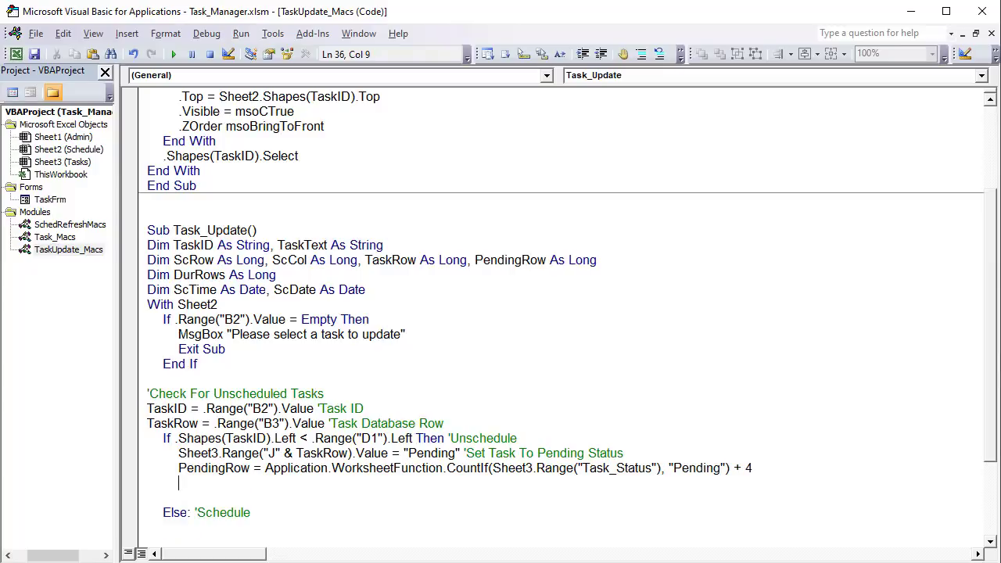
- On the Schedule sheet, enlarge the Task101 shape and move it so it spans the unschedule column and Monday
key(alt+F11)
right_click(64, 273)
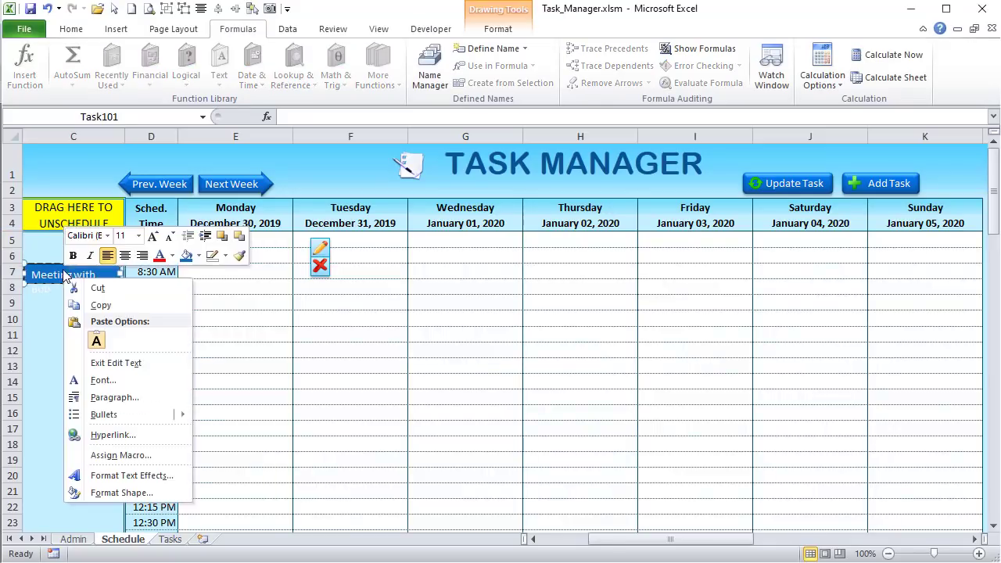
key(Escape)
drag(47, 269, 86, 217)
drag(160, 232, 232, 278)
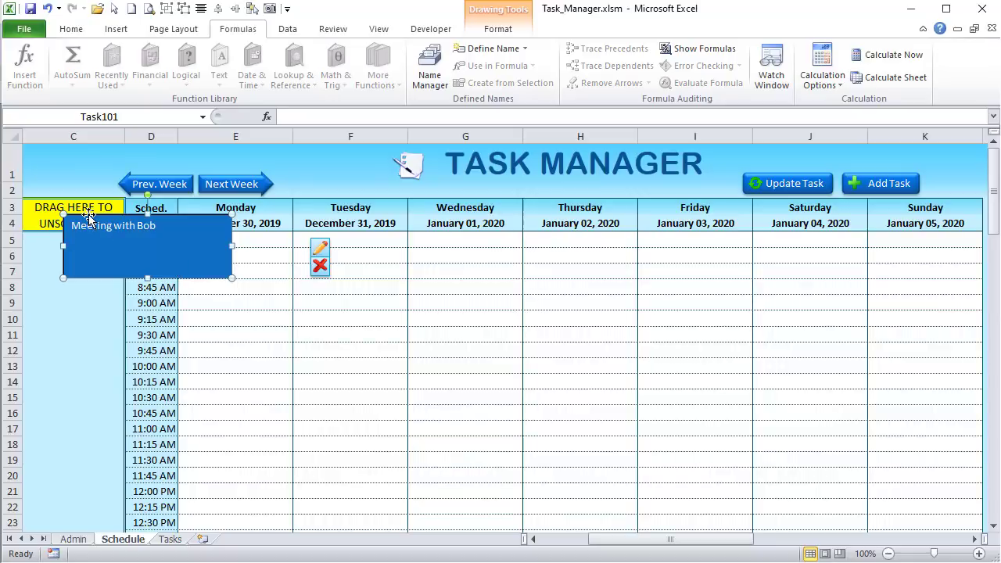
drag(89, 219, 118, 215)
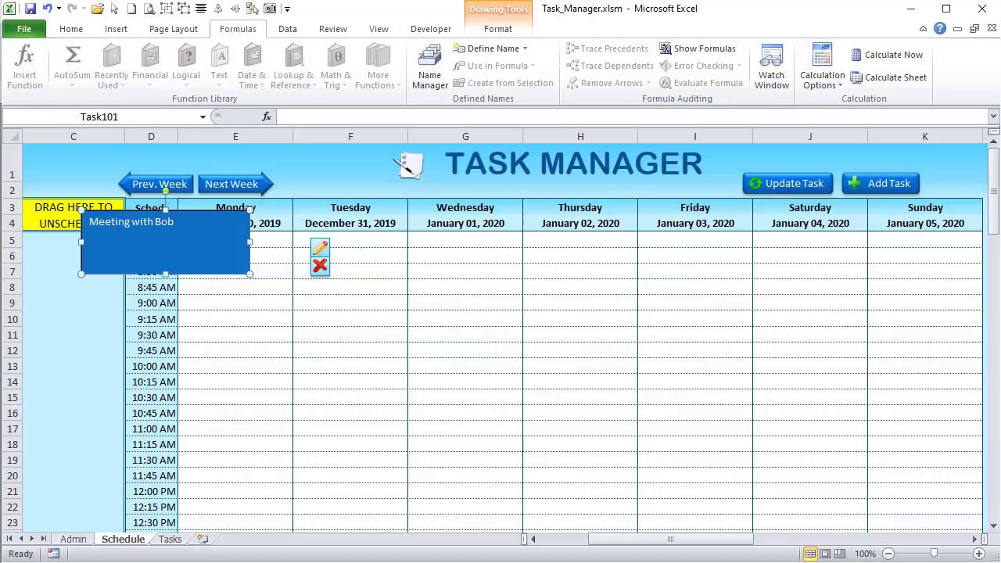
- Below the PendingRow line in Task_Update, add a With .Shapes(TaskID) … End With block with an empty line inside
key(alt+F11)
text(W)
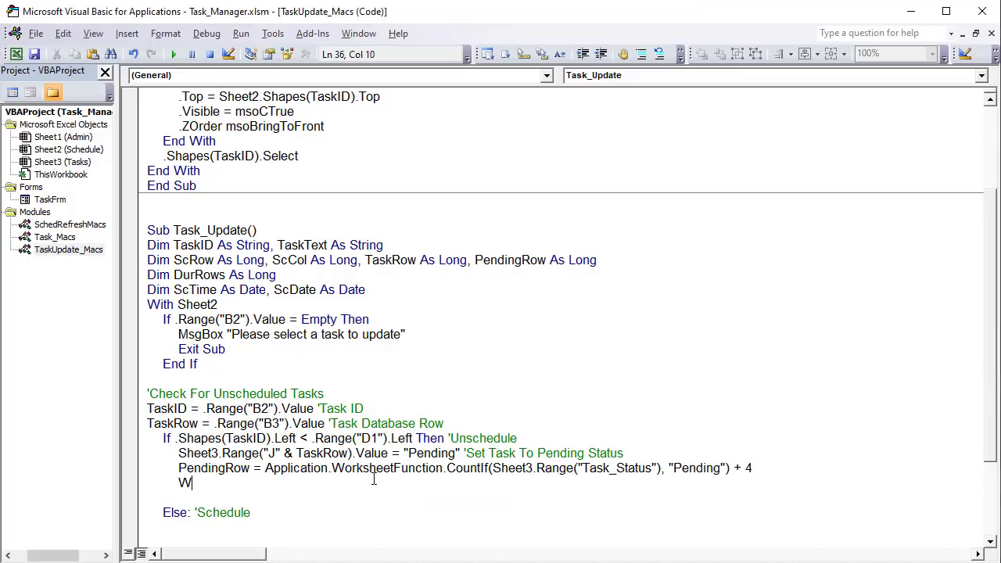
text(ith .sha)
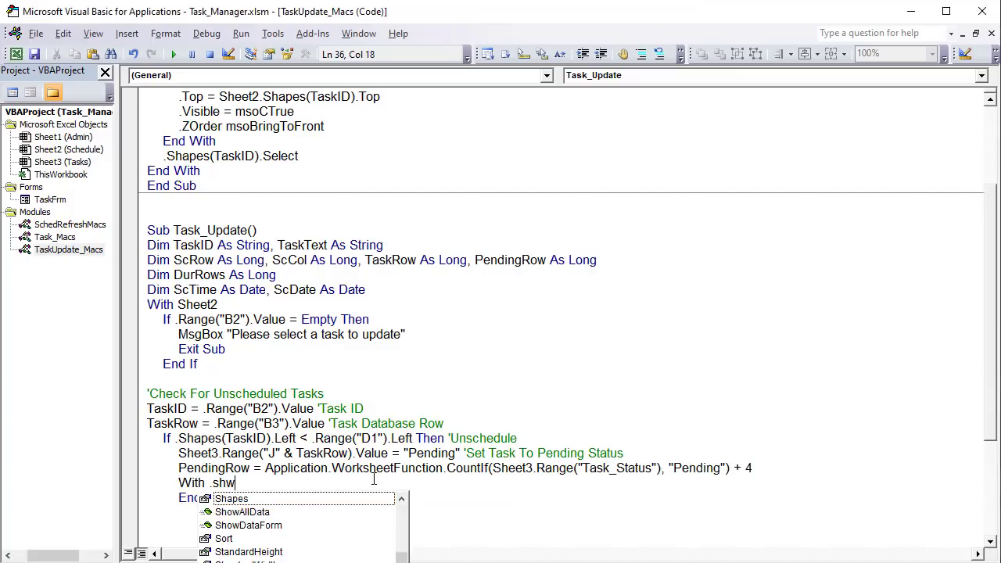
key(Tab)
text((T)
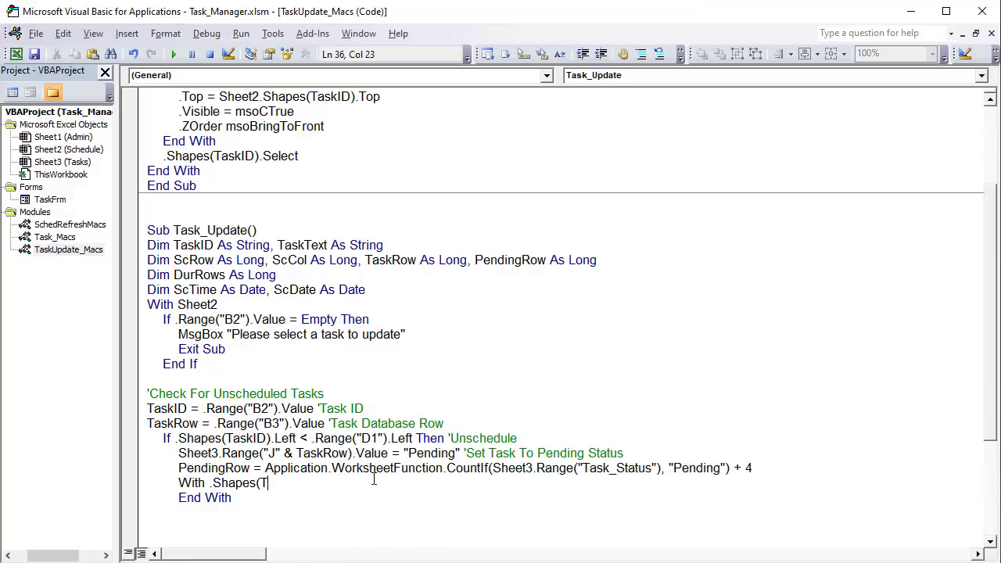
text(askID))
key(Return)
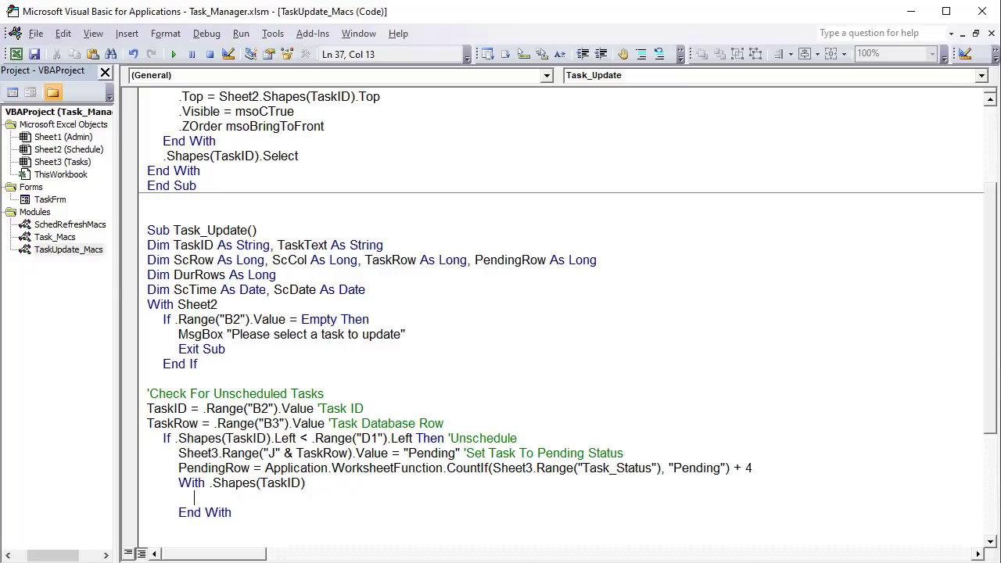
- Check on the Tasks sheet which column holds the task names
key(alt+F11)
click(175, 539)
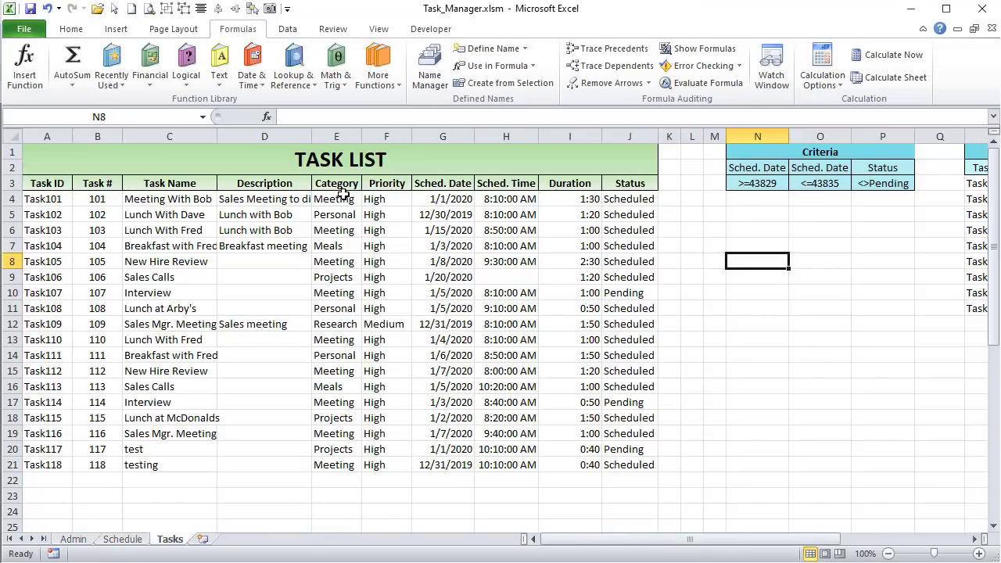
click(158, 217)
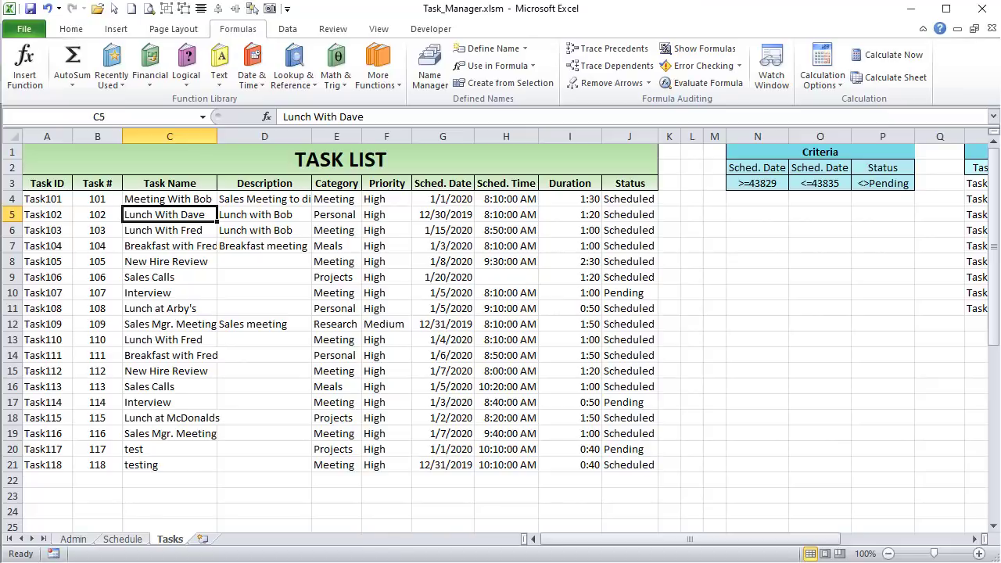
key(alt+F11)
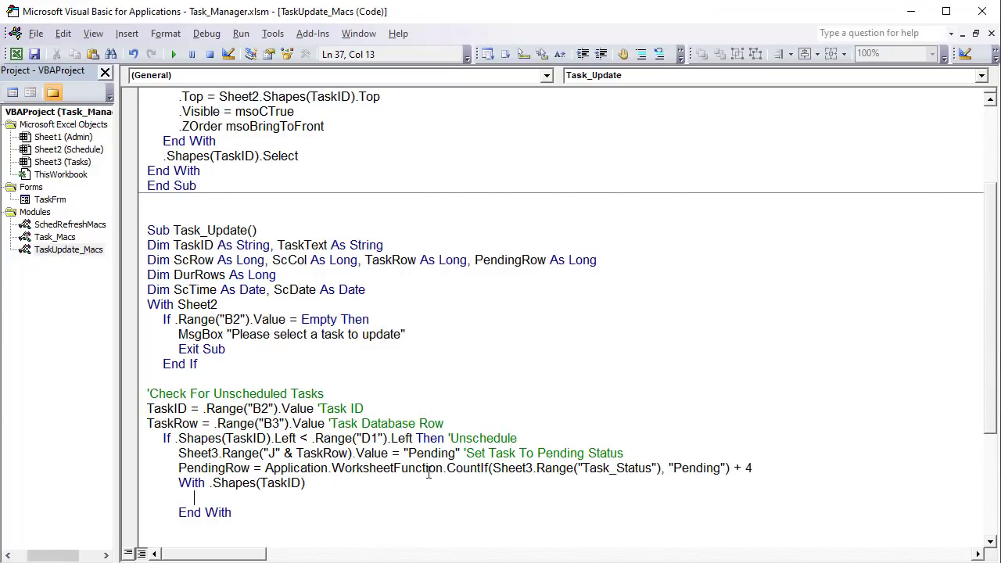
- Inside the .Shapes(TaskID) block, enter .TextFrame2.TextRange.Text = Sheet3.Range("C" & TaskRow).Value with the comment 'Task Name
text(T)
key(BackSpace)
text(.te)
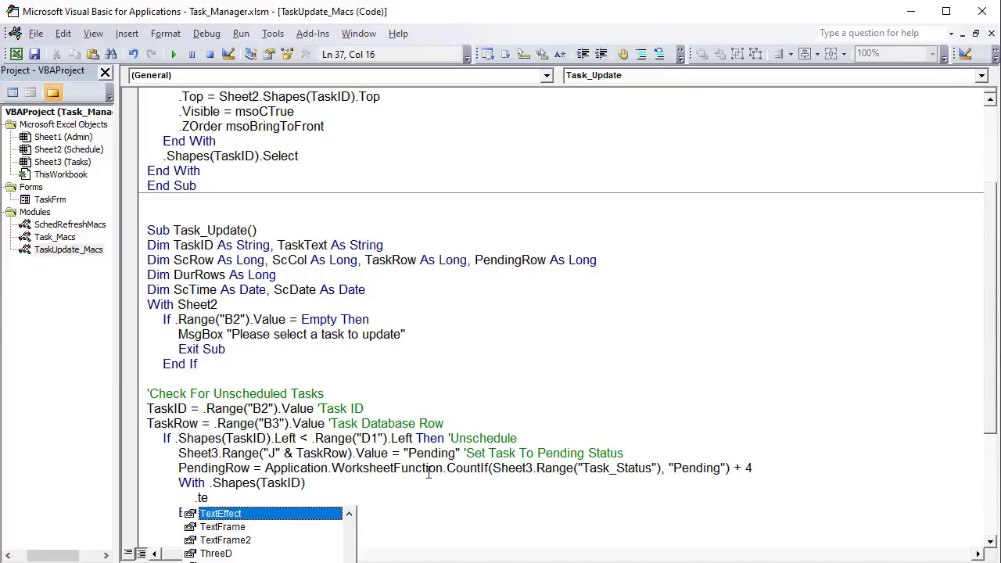
key(Down)
key(Down)
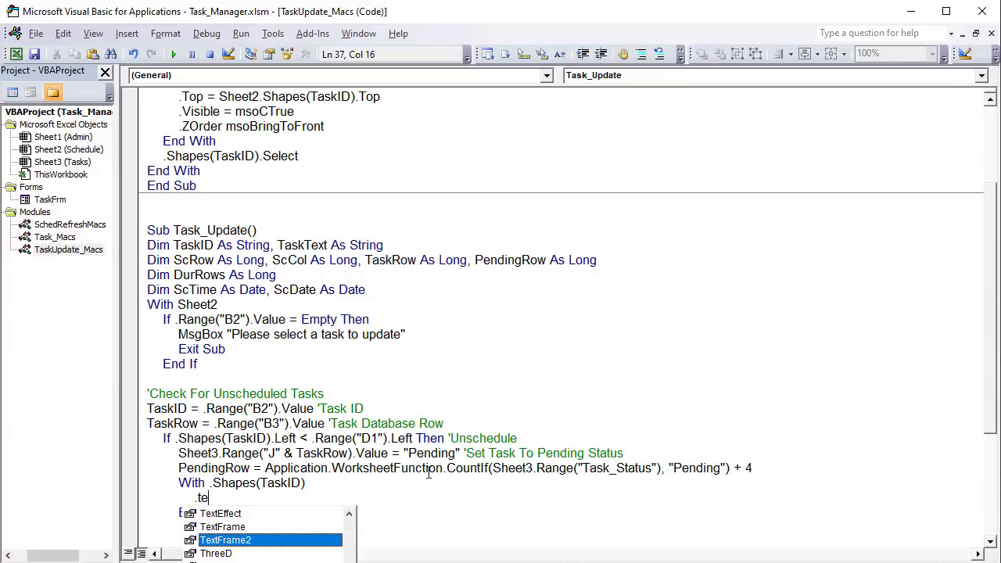
key(Tab)
text(.te)
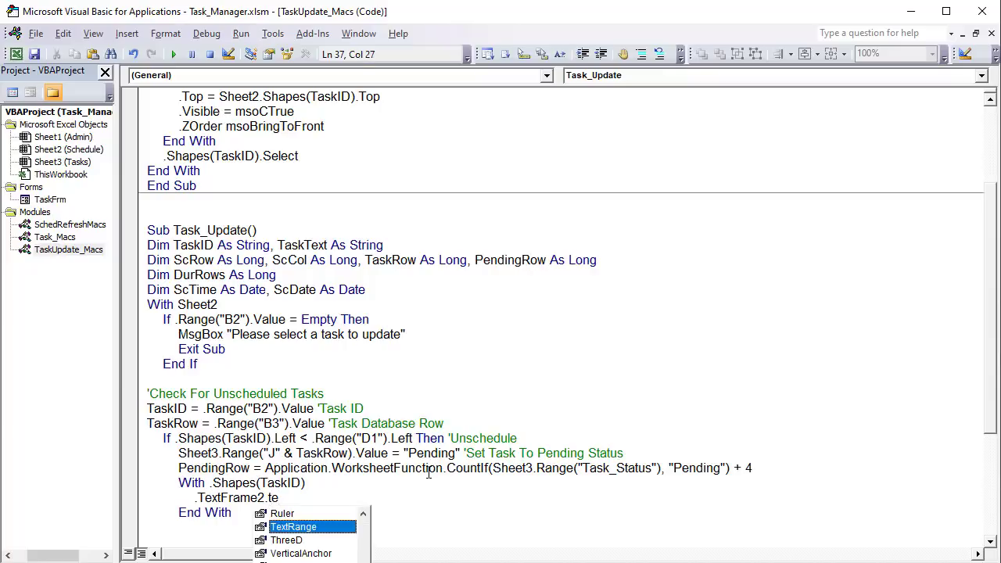
key(Tab)
text(.te)
key(Tab)
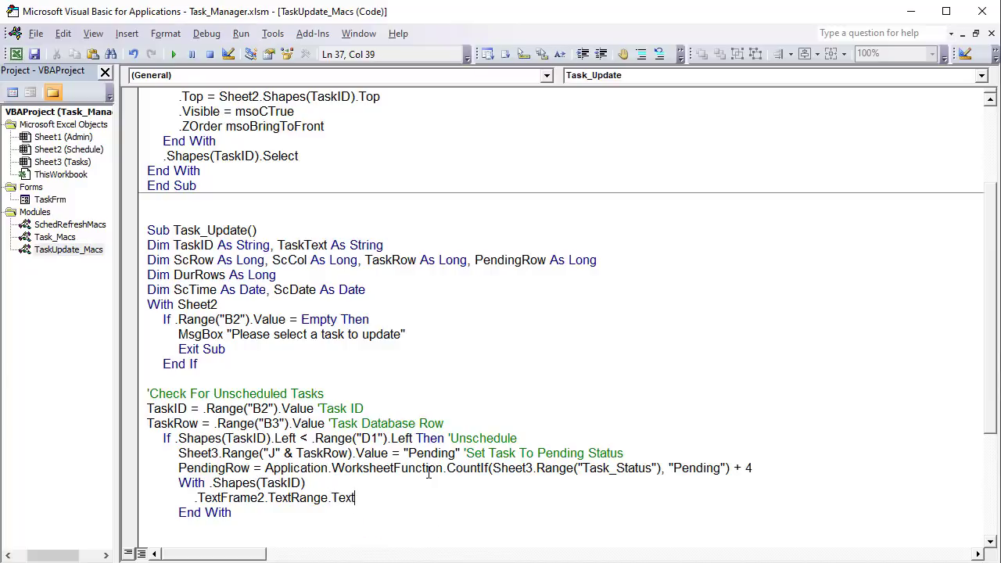
text(= Sheet3.Range)
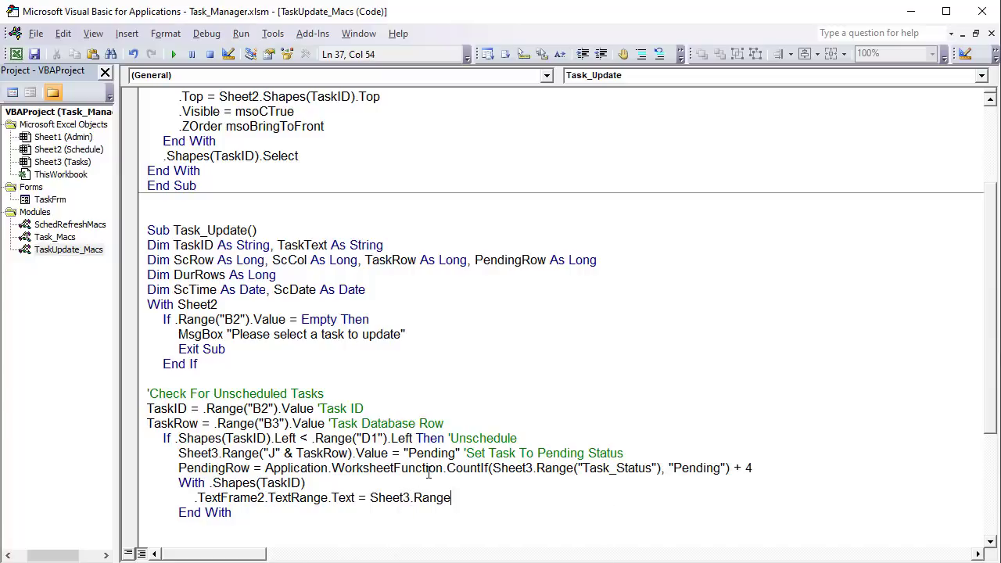
text(("C")
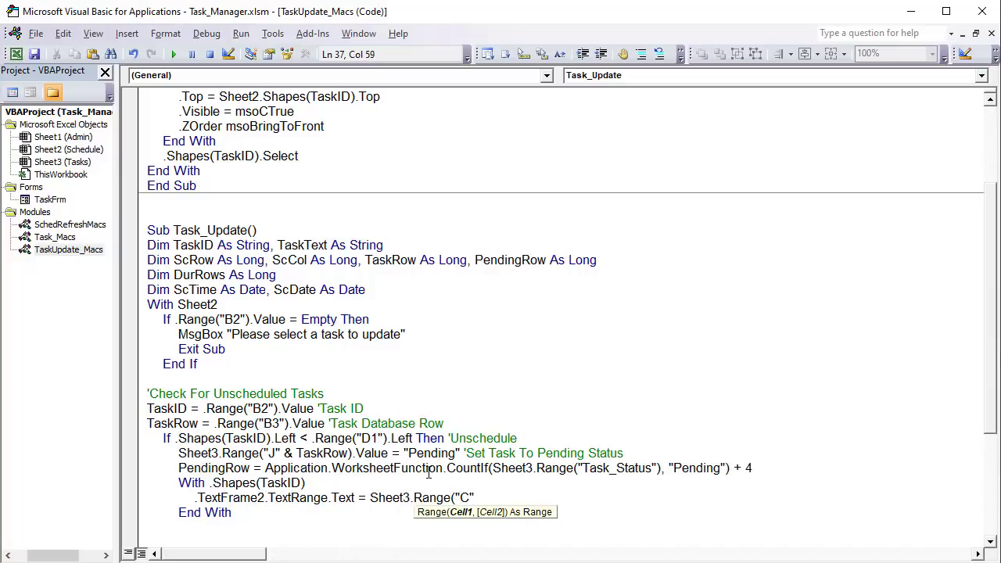
text( & TaskRow).Value ')
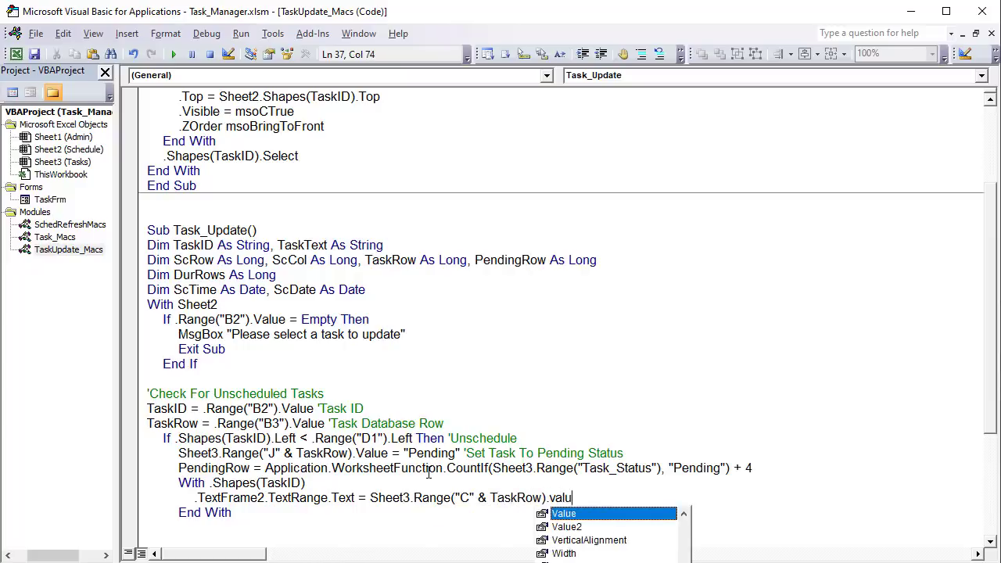
text(Task Name)
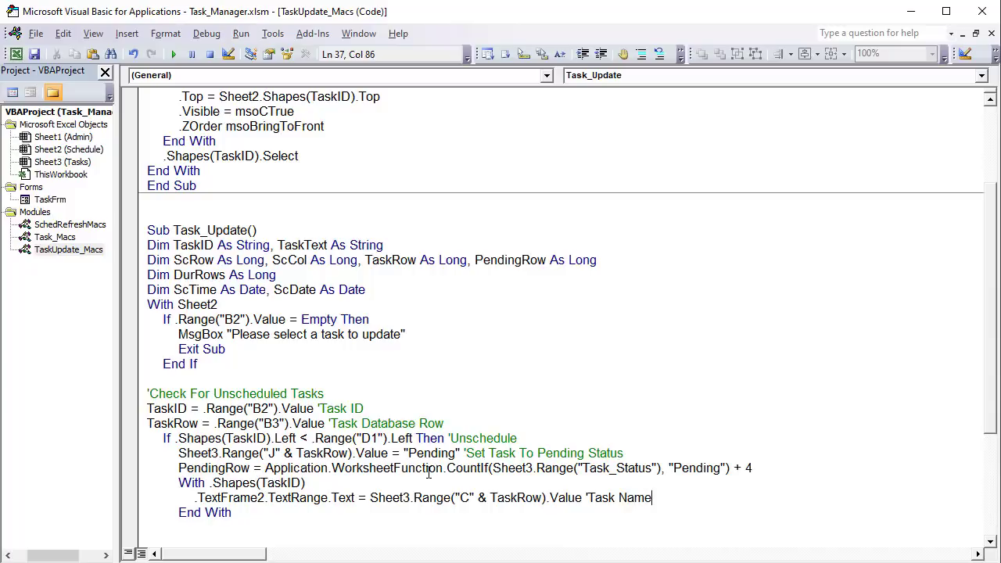
- Begin a .Height statement on a new line below the Task Name line
key(Return)
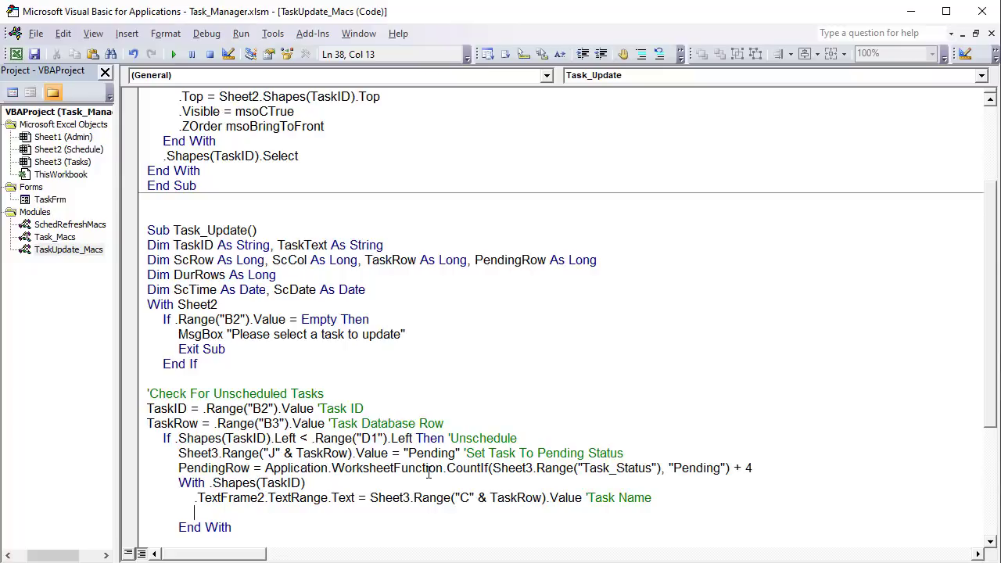
text(.he)
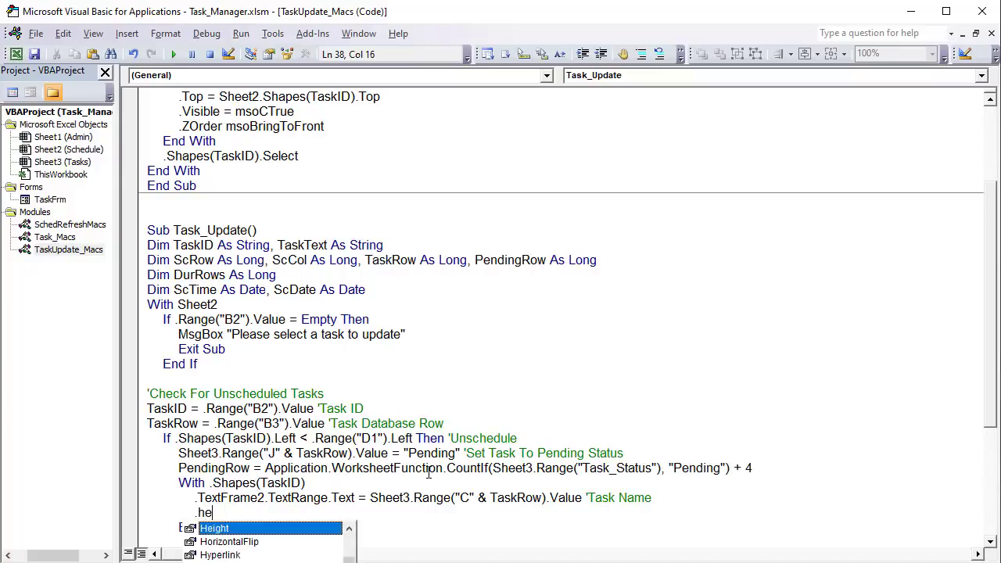
key(Tab)
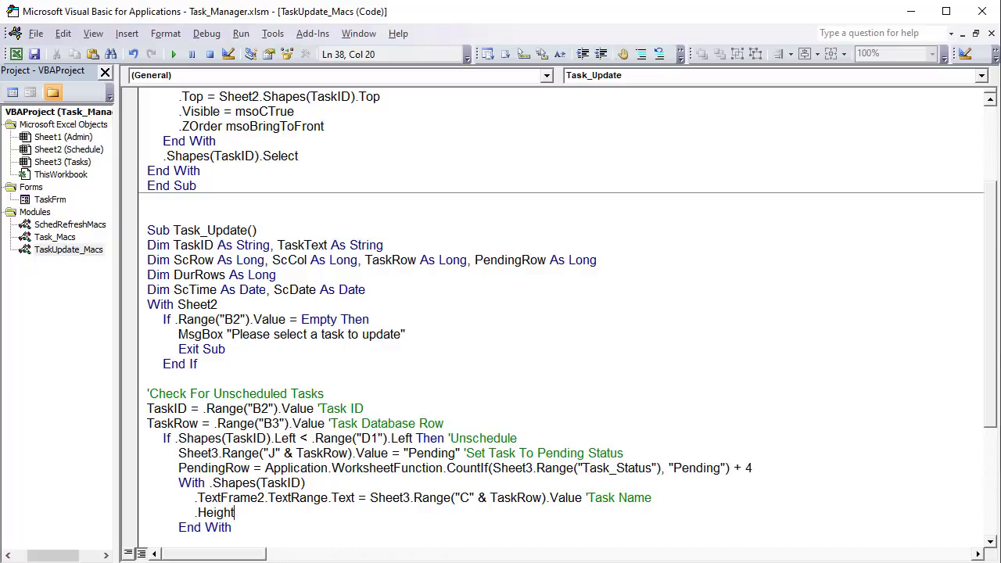
- On the Schedule sheet, move the Task101 shape into the unschedule column and resize it to the column's width and about one row high
key(alt+F11)
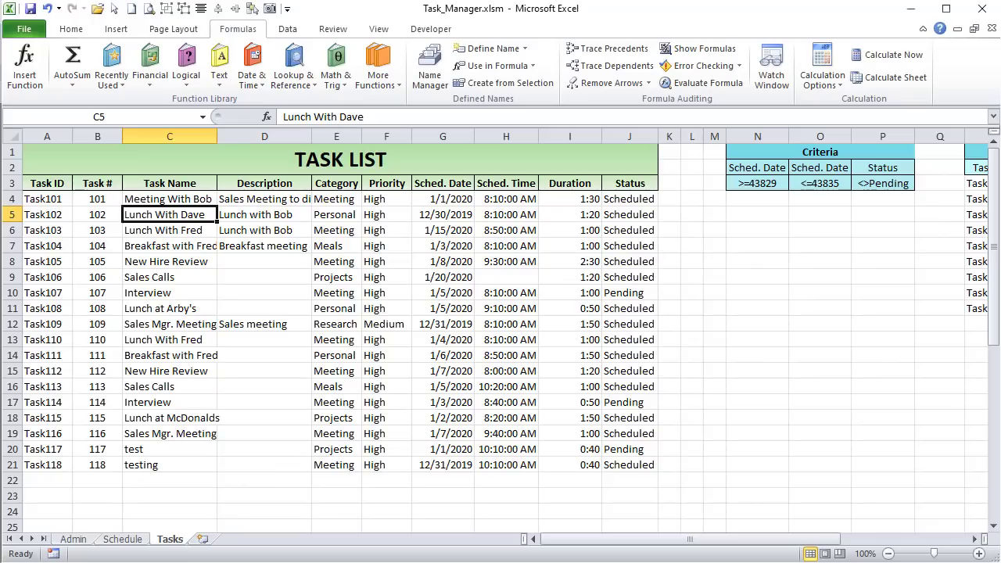
click(123, 538)
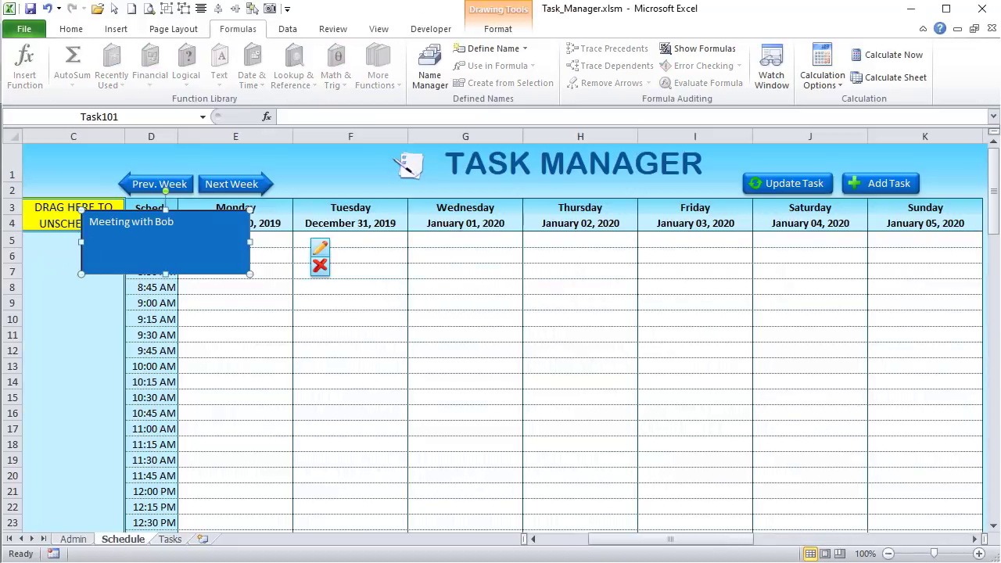
drag(231, 263, 78, 290)
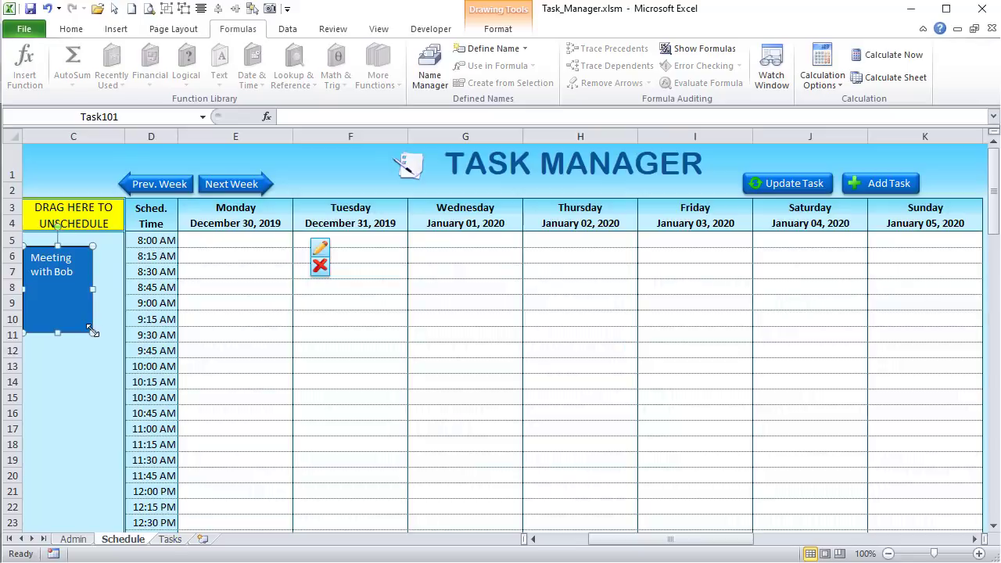
drag(91, 330, 123, 263)
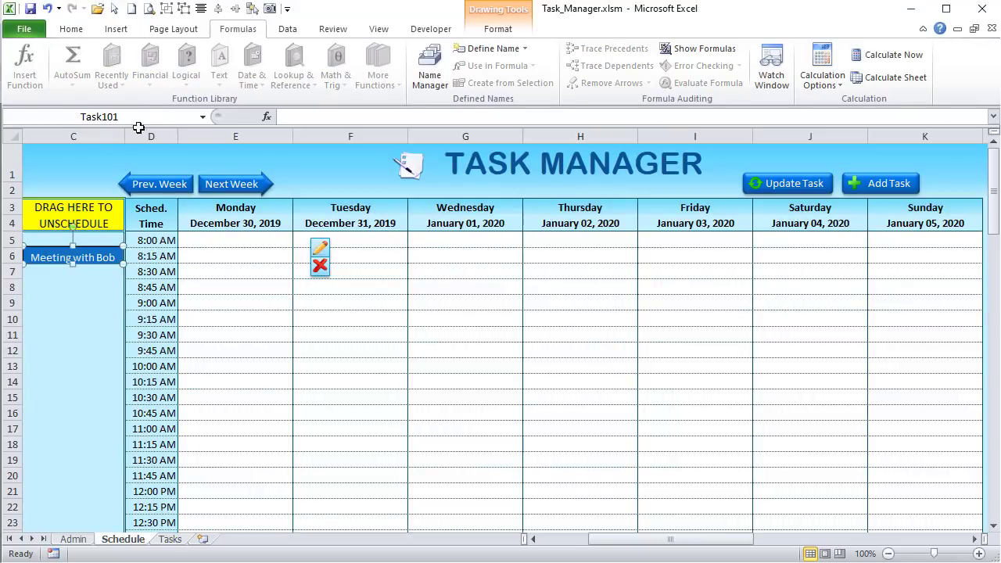
- Set the top and bottom internal text margins of the Sample shape in column A to 0.02"
click(71, 29)
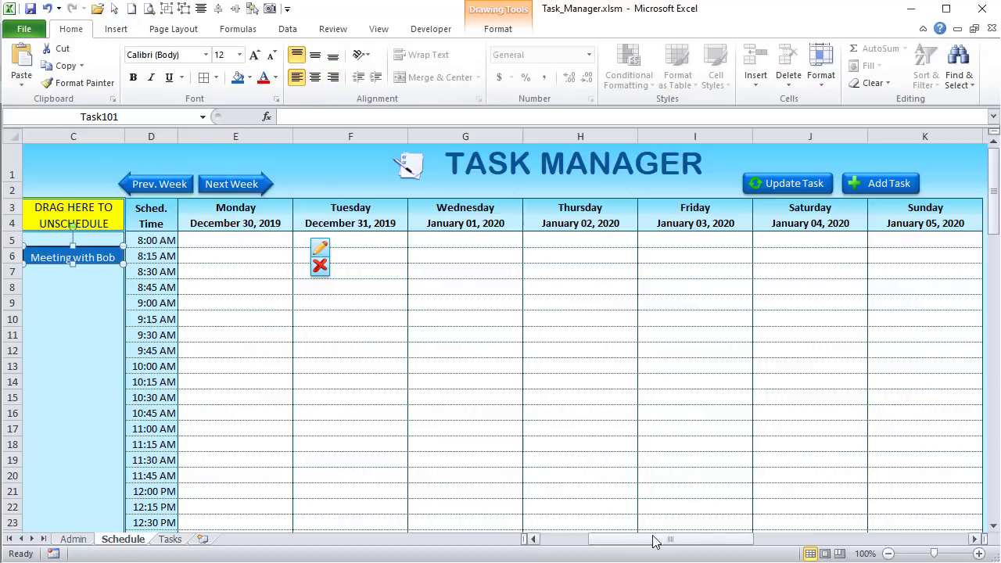
drag(655, 541, 487, 540)
click(43, 279)
right_click(52, 276)
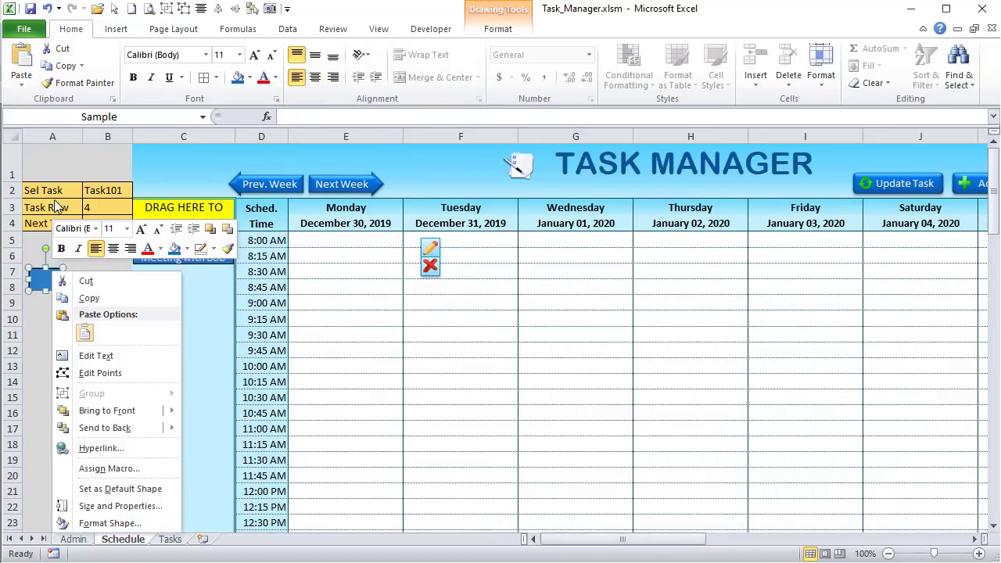
key(Escape)
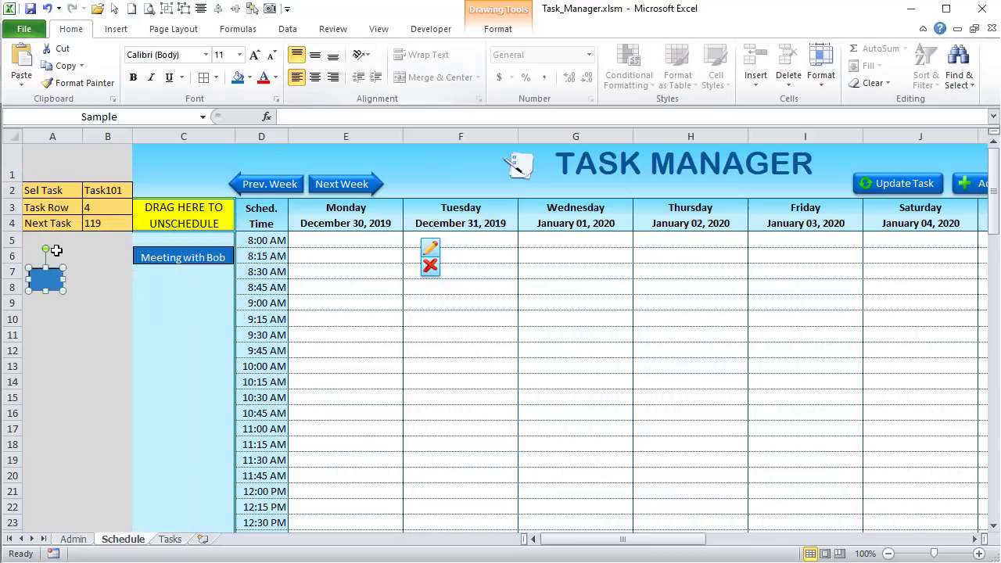
right_click(38, 276)
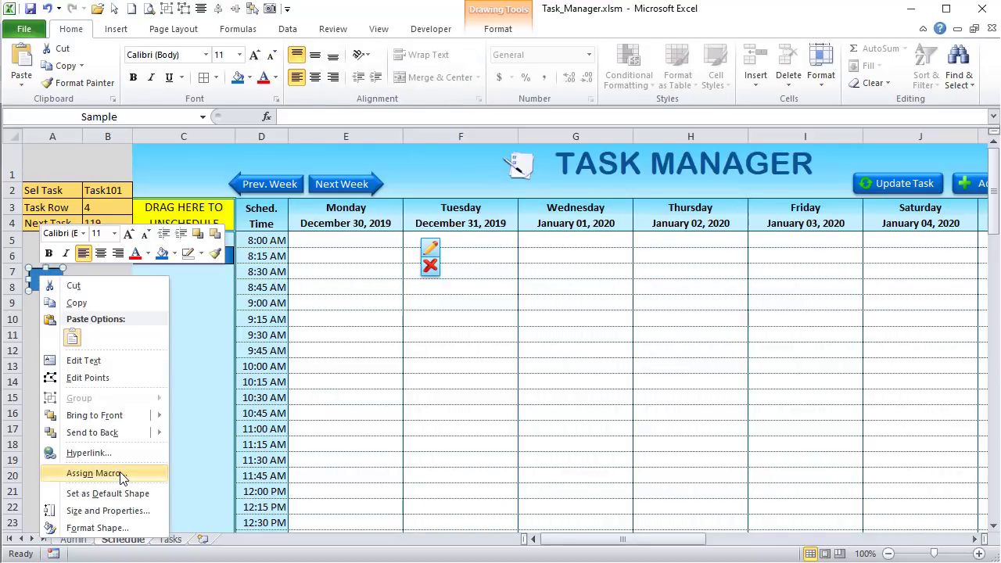
click(149, 509)
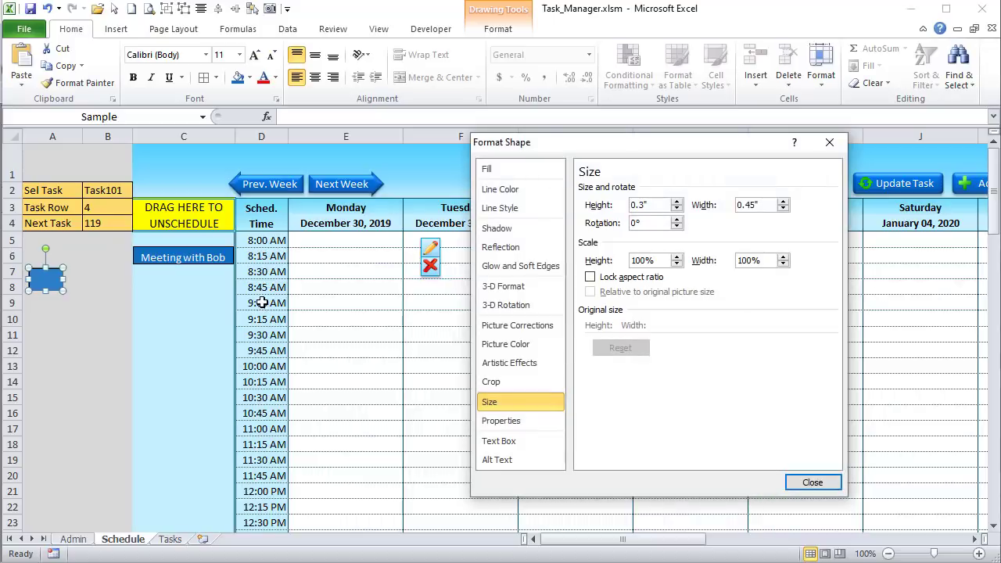
click(499, 441)
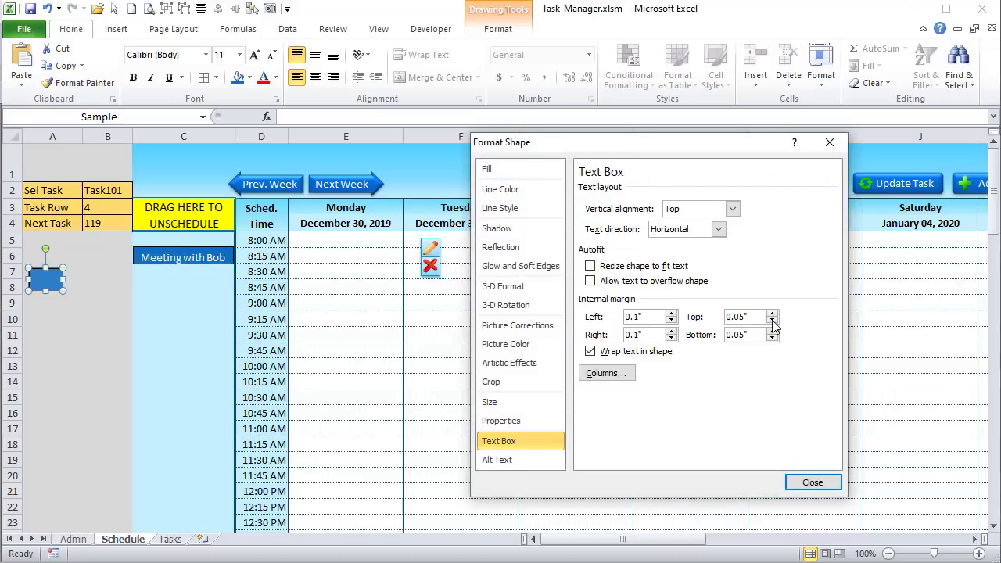
drag(755, 316, 724, 316)
text(.02)
key(Tab)
text(.02)
key(Tab)
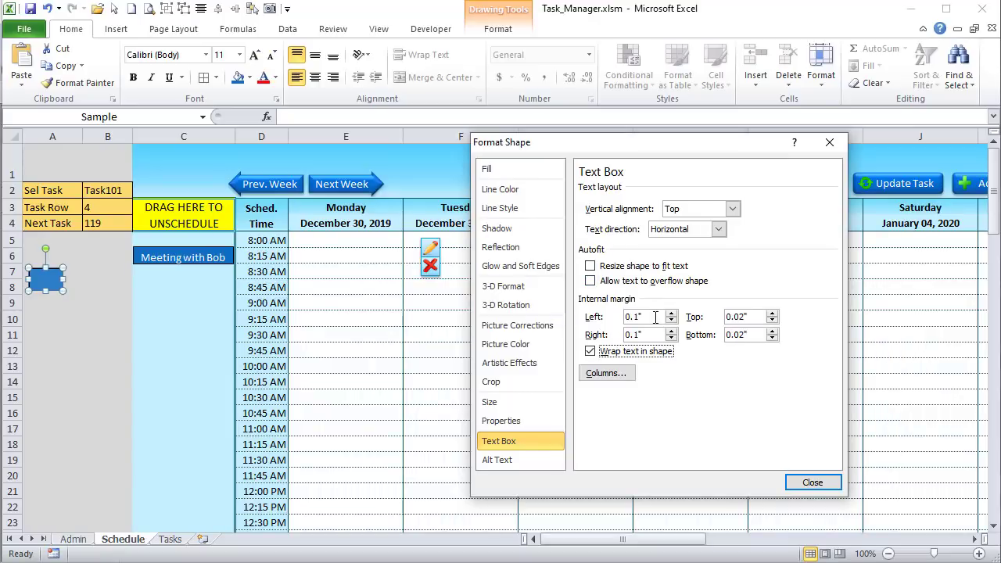
- Set the Sample shape's left and right internal text margins to 0.02" and close its formatting settings
drag(655, 317, 599, 316)
text(.02)
drag(644, 335, 608, 336)
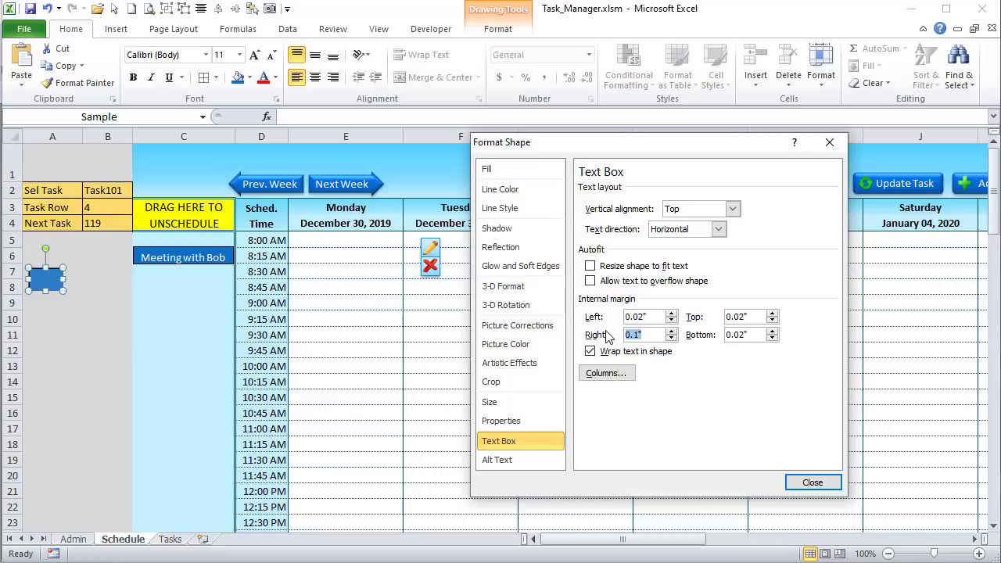
text(.02)
key(Tab)
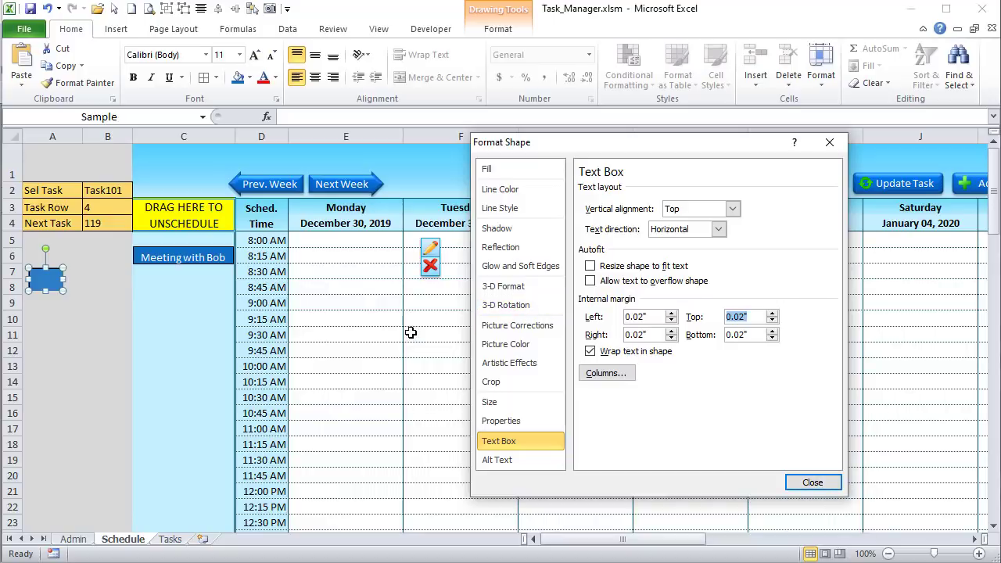
click(820, 482)
click(397, 383)
- Set the left and right internal text margins of the Task101 shape in the unschedule column to 0.02"
click(194, 256)
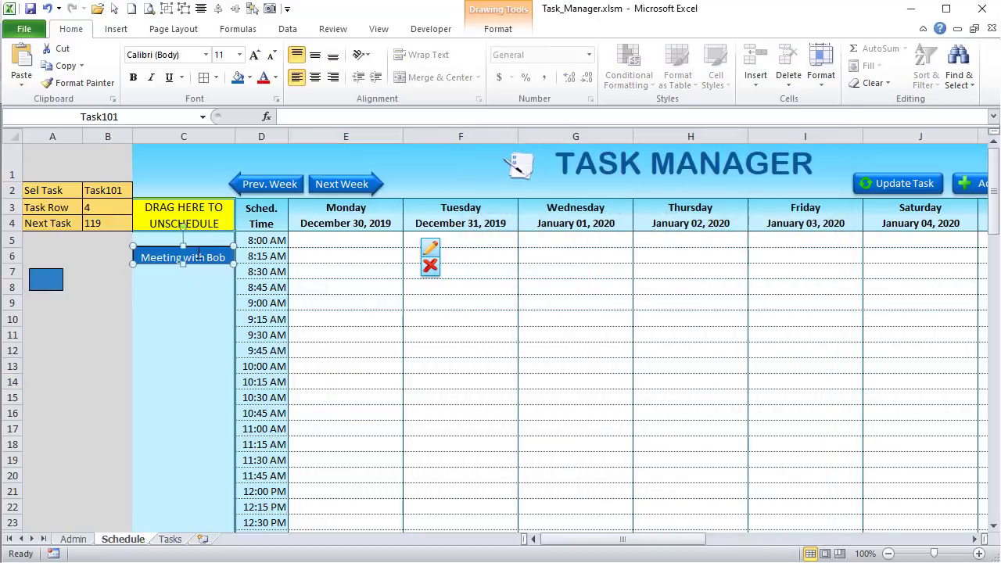
right_click(198, 255)
click(113, 504)
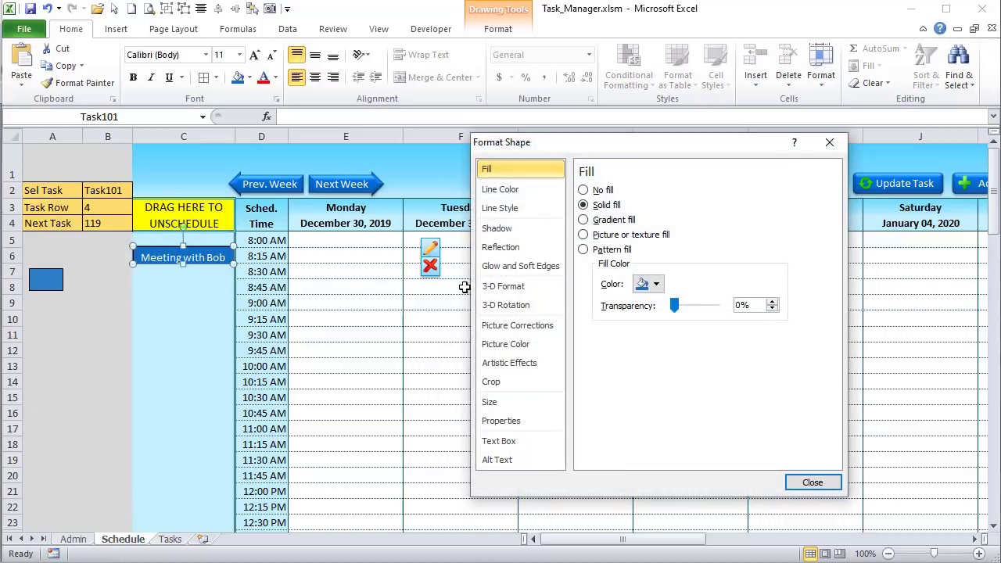
click(499, 440)
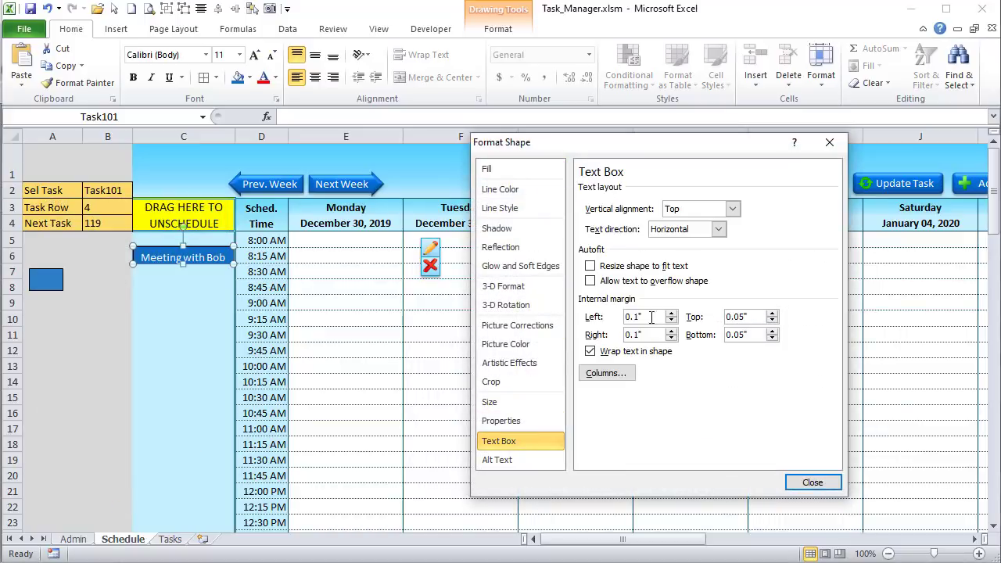
text(0.02)
key(Tab)
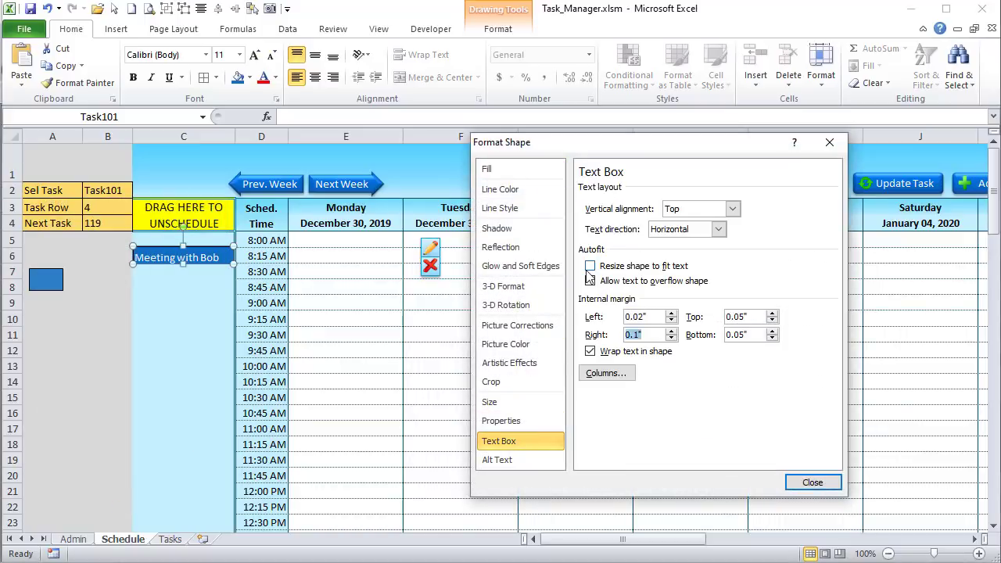
text(.02)
key(Tab)
- Set the Task101 shape's top and bottom internal text margins to 0.02", close its formatting settings and deselect the shape
text(.02)
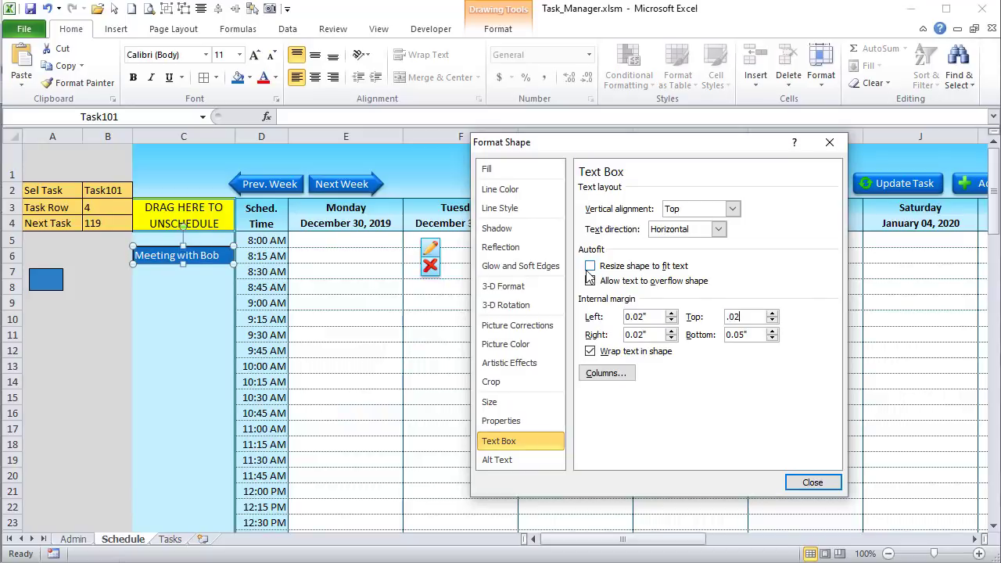
key(Tab)
text(.02)
click(811, 483)
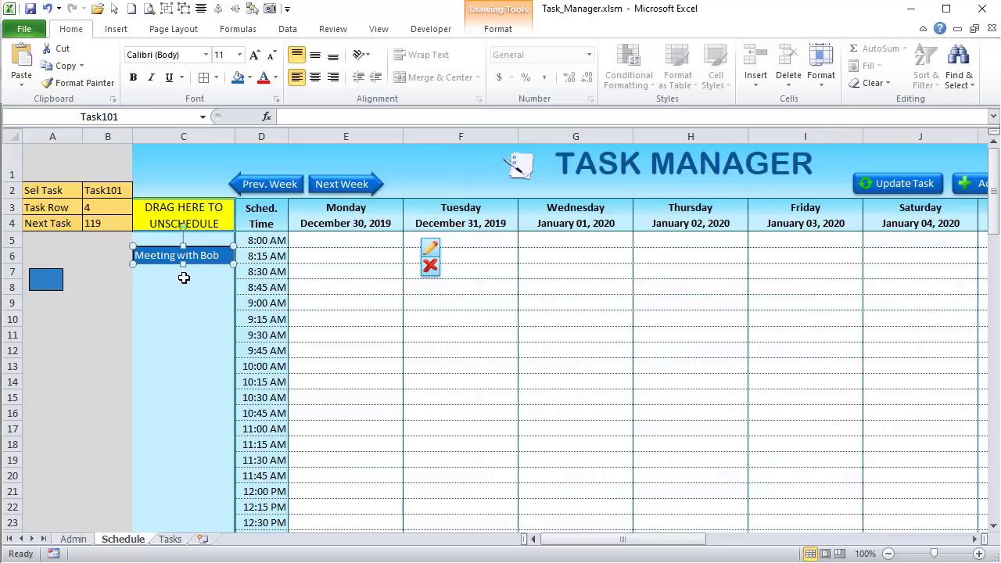
click(346, 267)
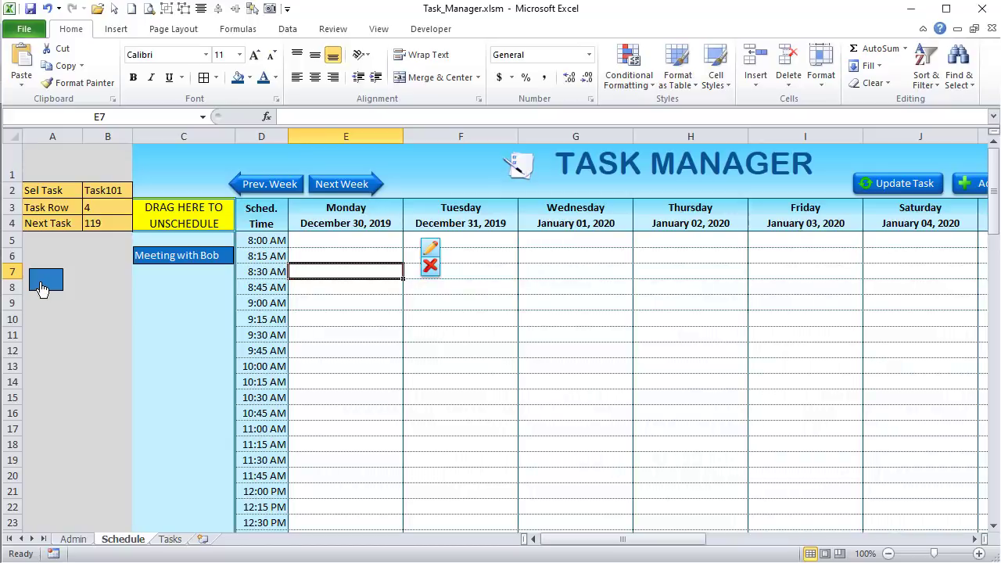
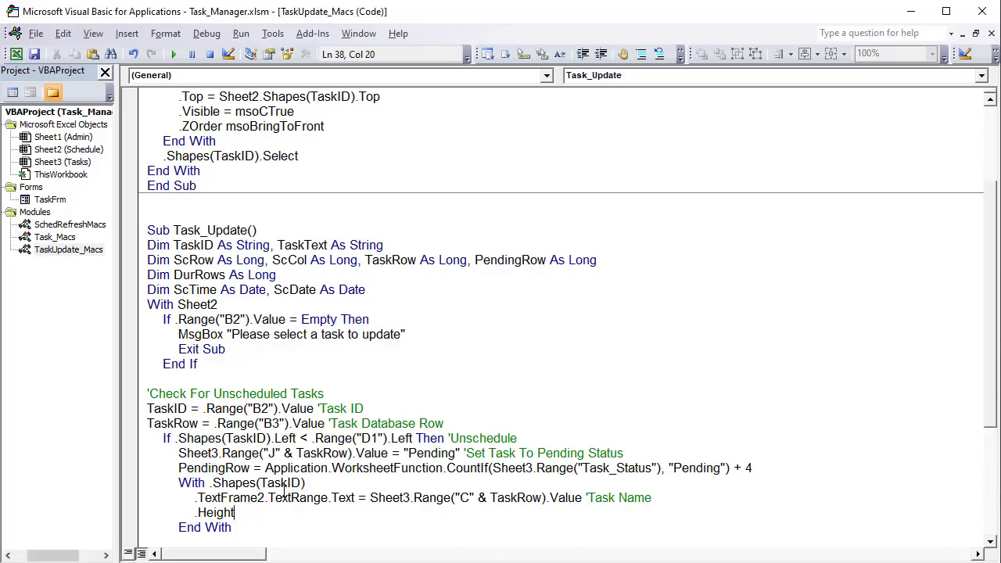
- Extend the .Height line in Task_Update with = Sheet2.Range( and return to the Schedule sheet to check the cell reference
text(Sheet2.)
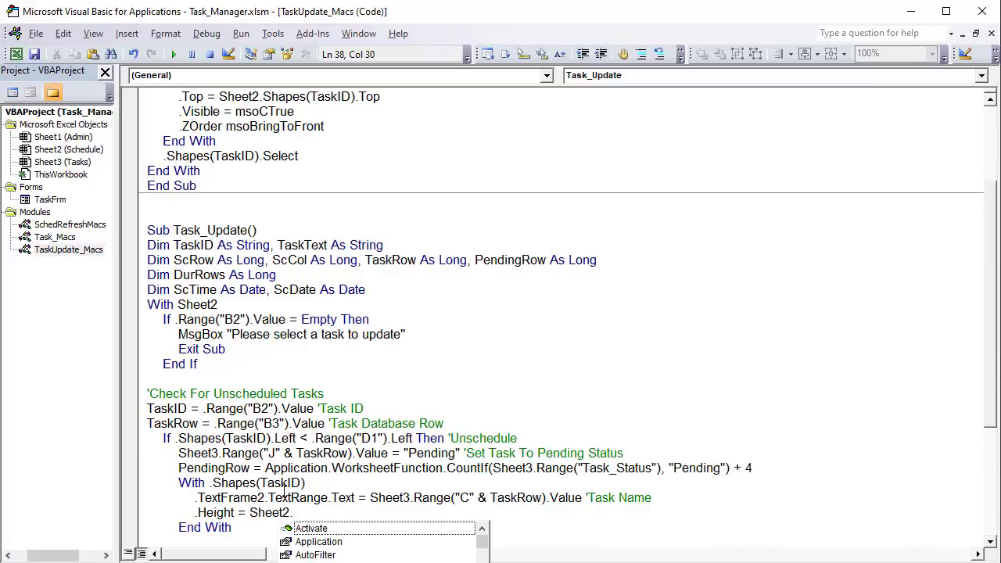
text(R)
key(Tab)
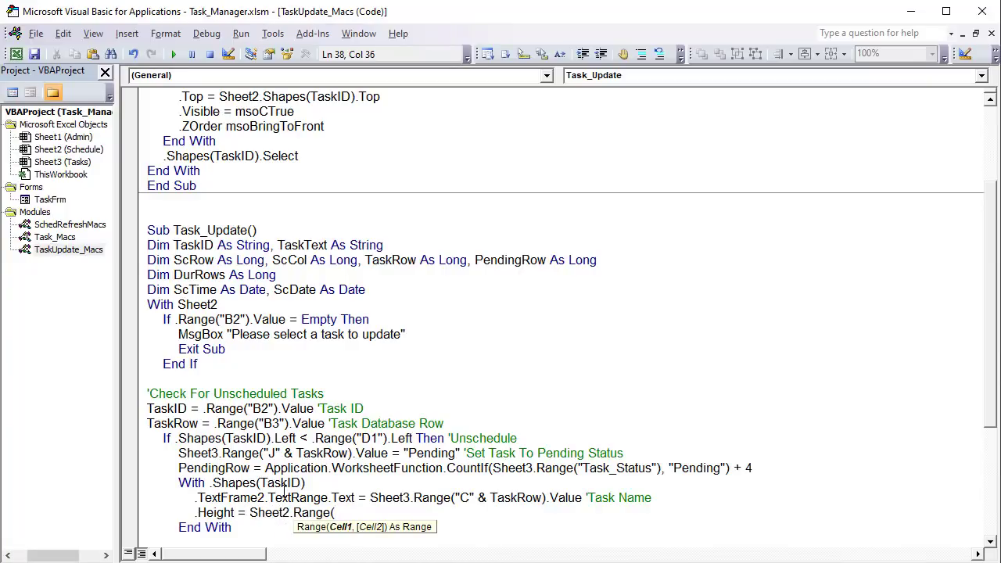
key(alt+F11)
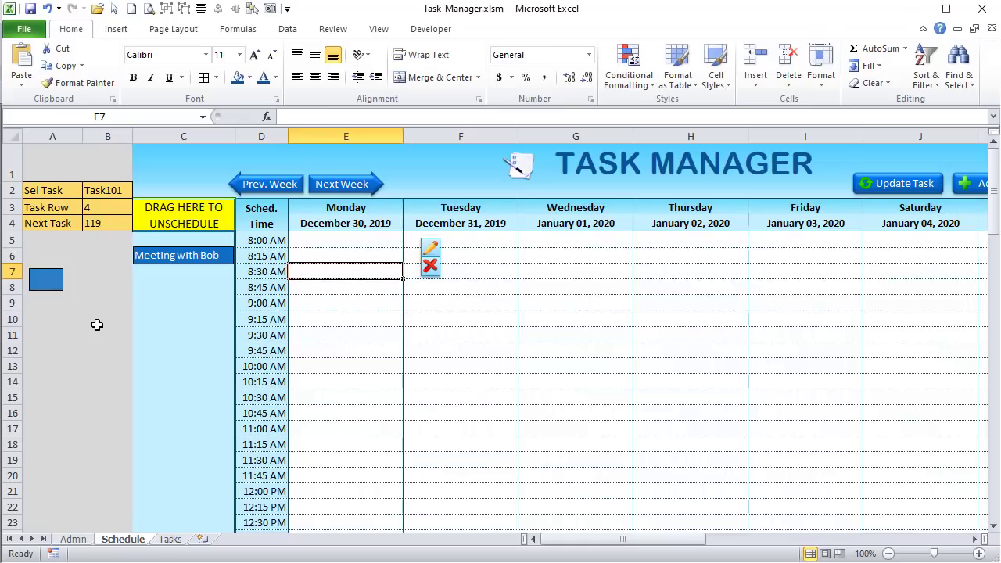
- In the Task_Update macro, complete the task shape's height assignment as .Height = Sheet2.Range("A3").Height
click(37, 208)
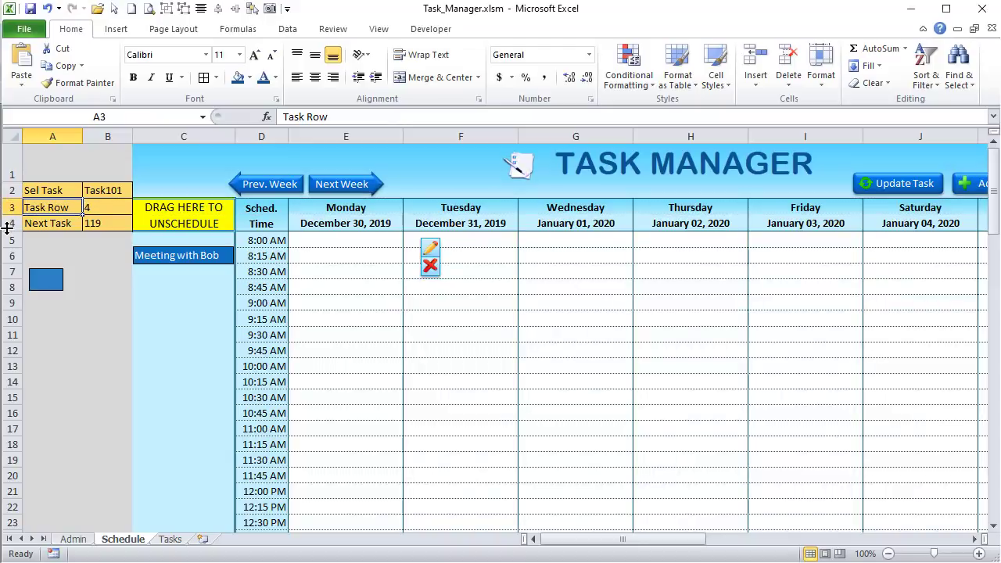
click(8, 215)
drag(10, 247, 9, 246)
key(alt+F11)
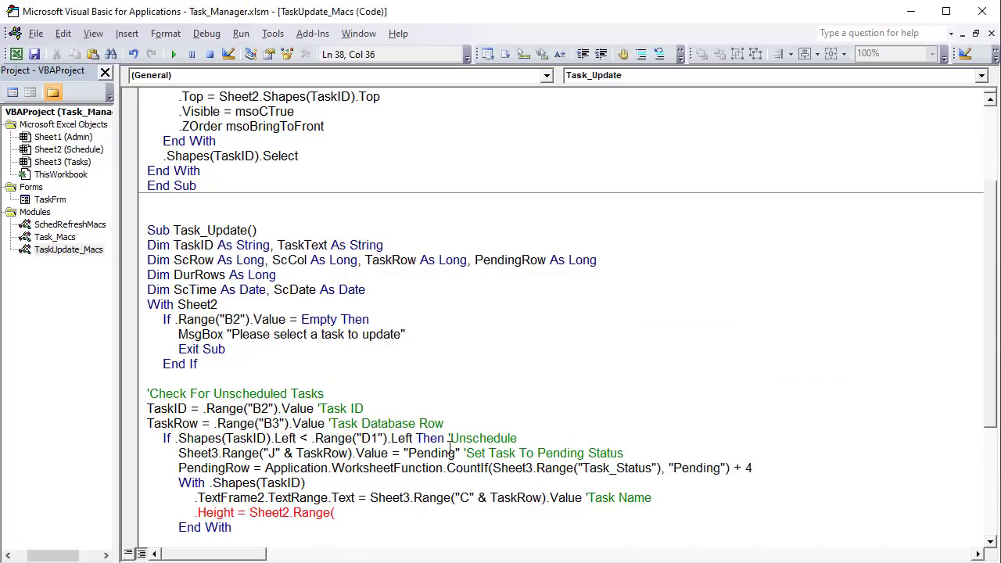
text("A3)
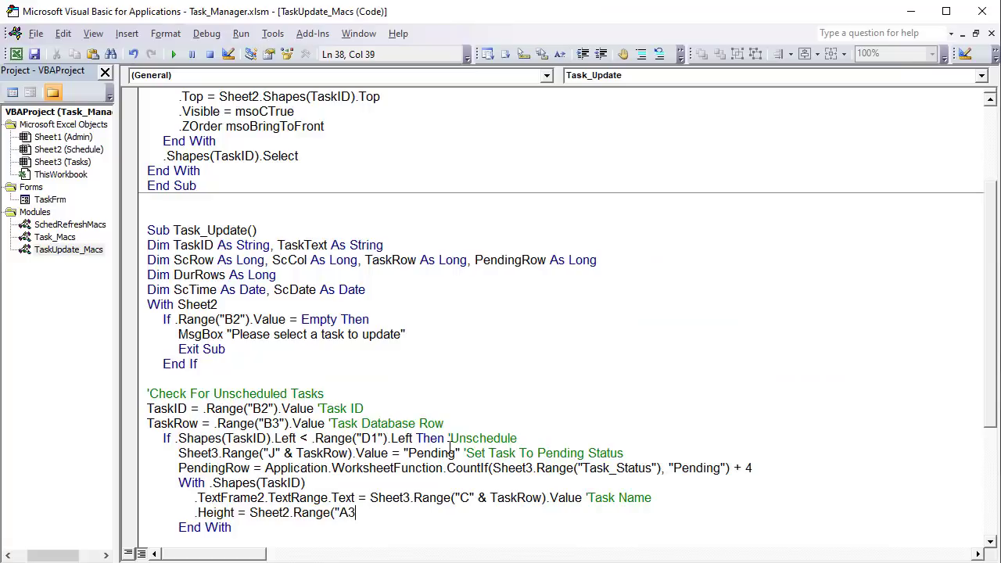
text(").hi)
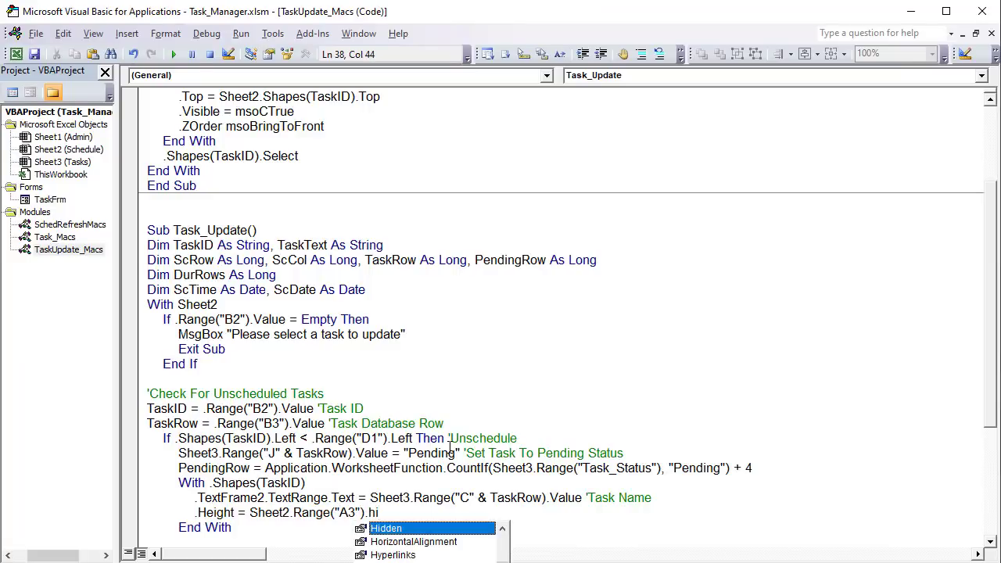
key(BackSpace)
text(e)
key(Tab)
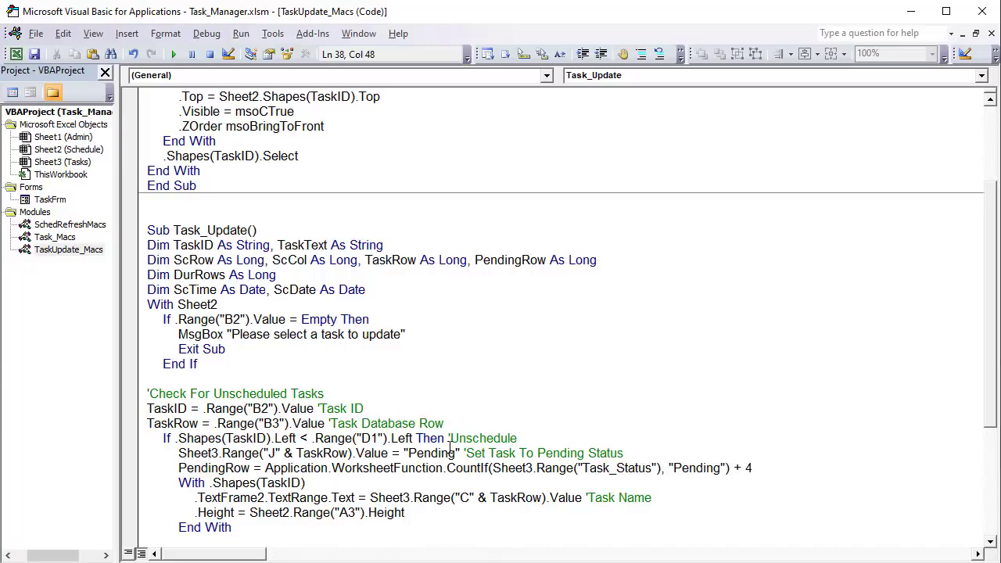
key(Return)
- Begin the task shape's left position assignment below the height line with .Left = Sheet2
scroll(539, 306, down, 5)
text(.le)
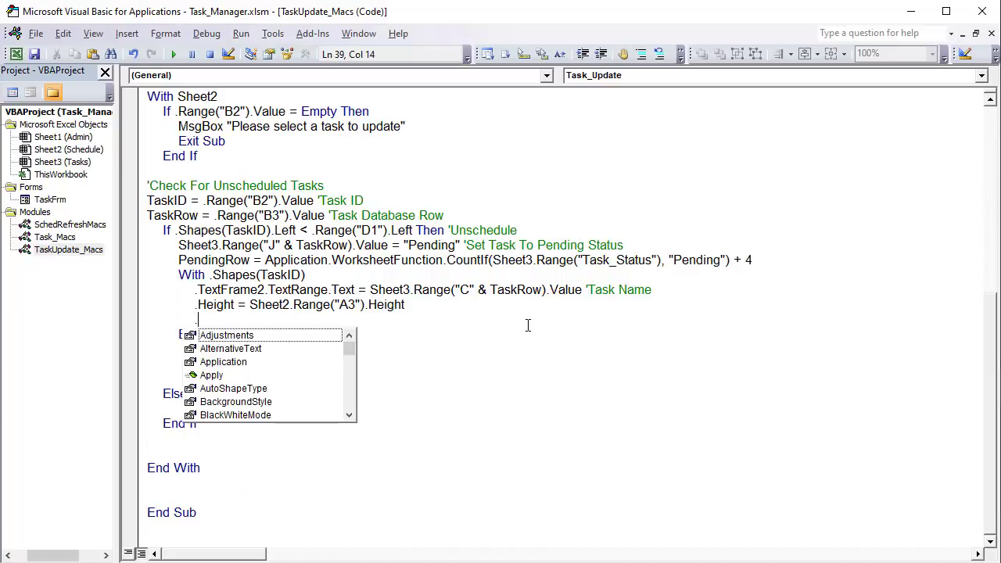
key(Tab)
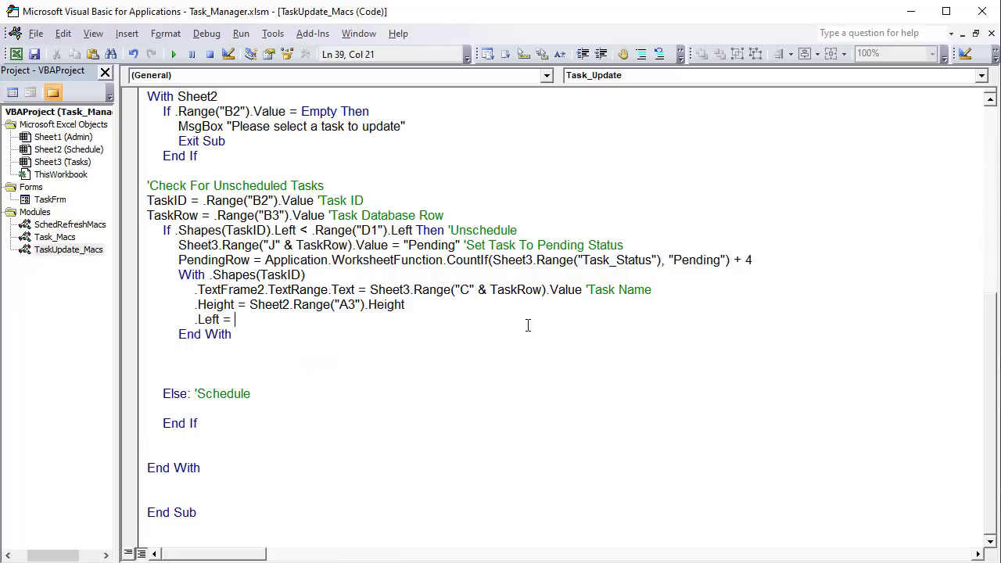
text(= Sheet2.)
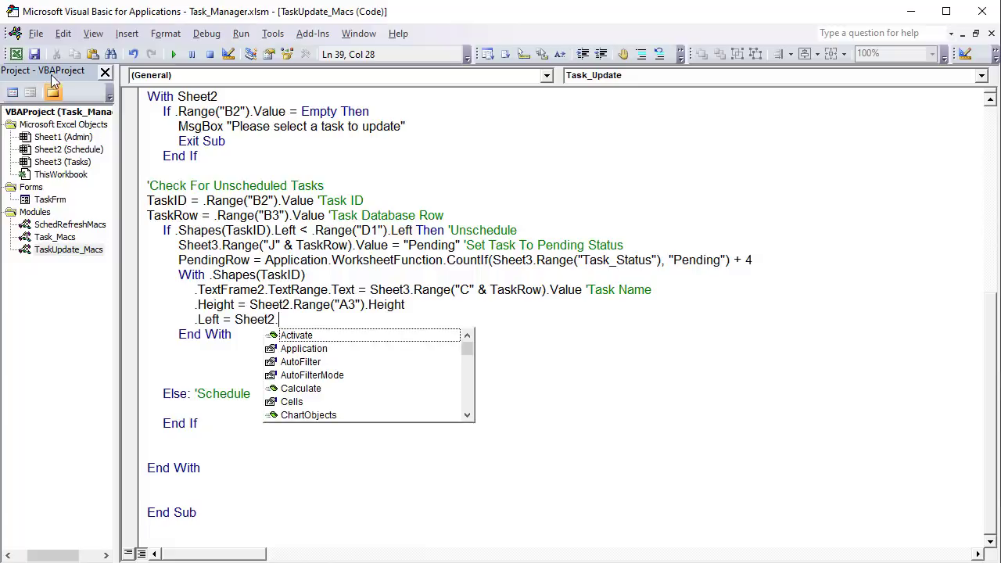
click(323, 269)
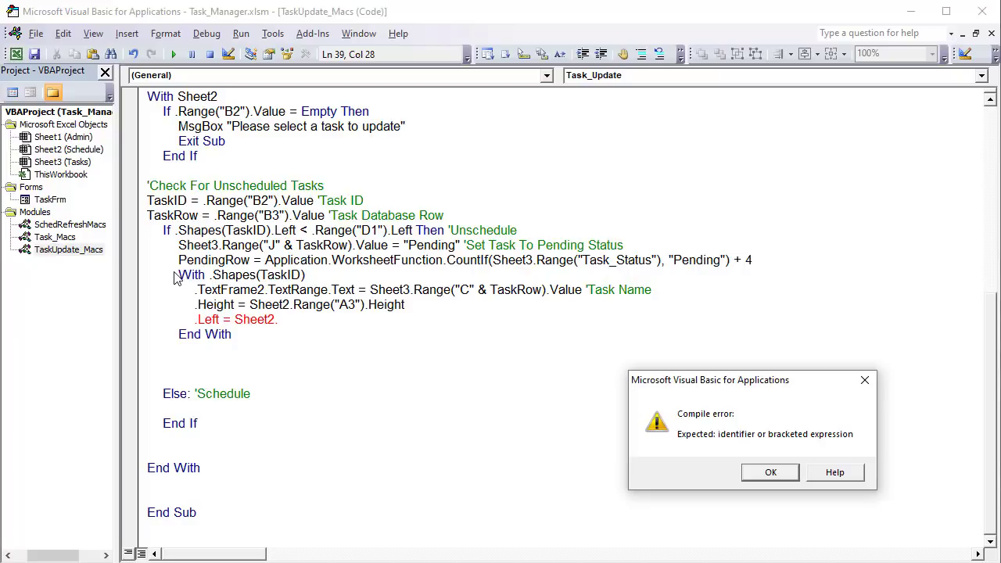
click(774, 473)
drag(344, 275, 204, 275)
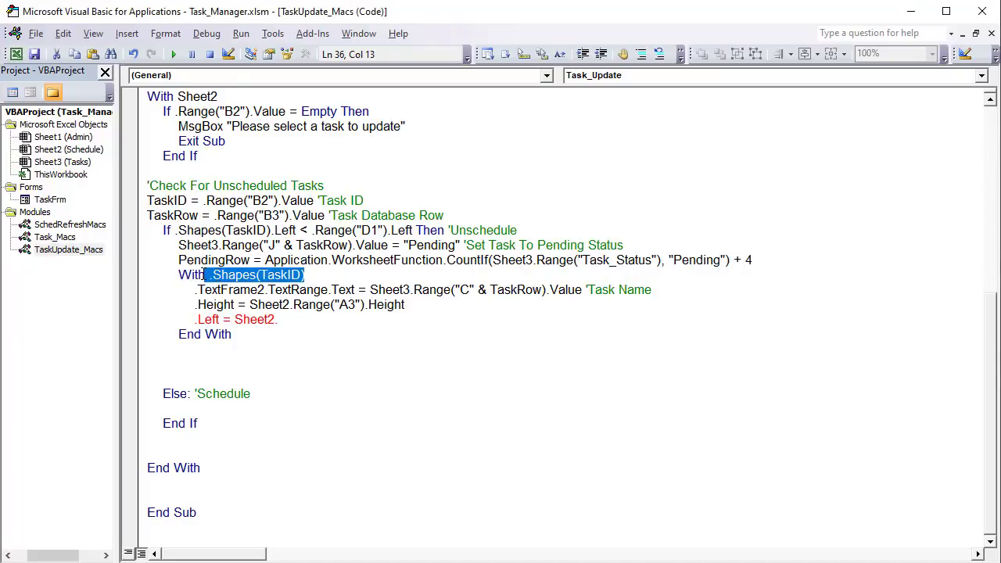
click(261, 275)
drag(312, 274, 235, 275)
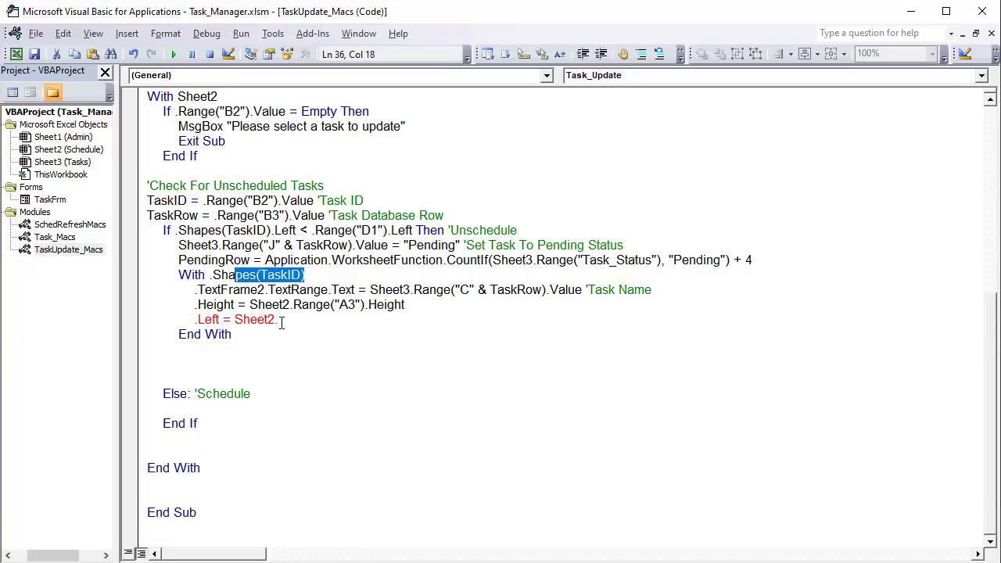
drag(281, 323, 242, 313)
scroll(242, 305, up, 1)
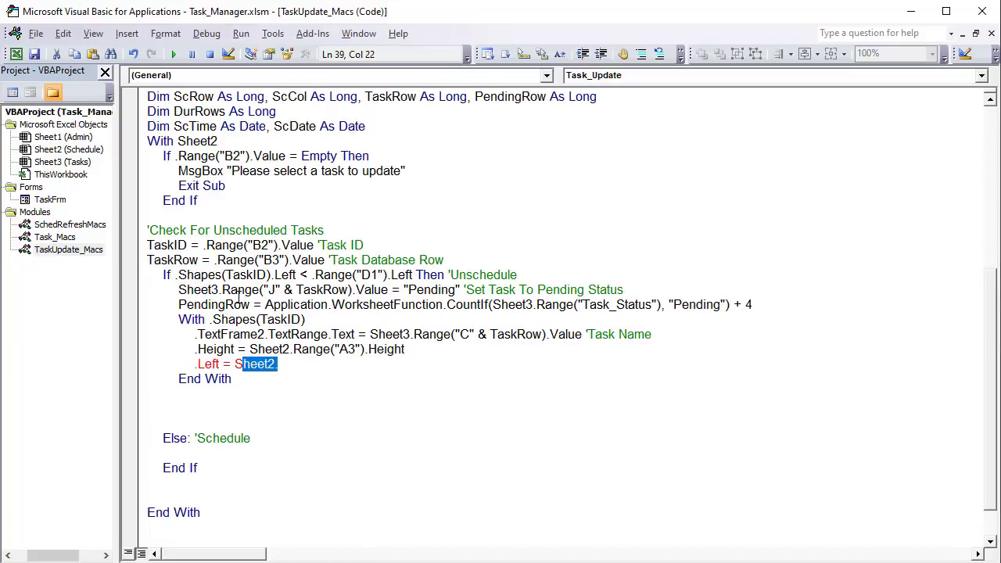
click(185, 390)
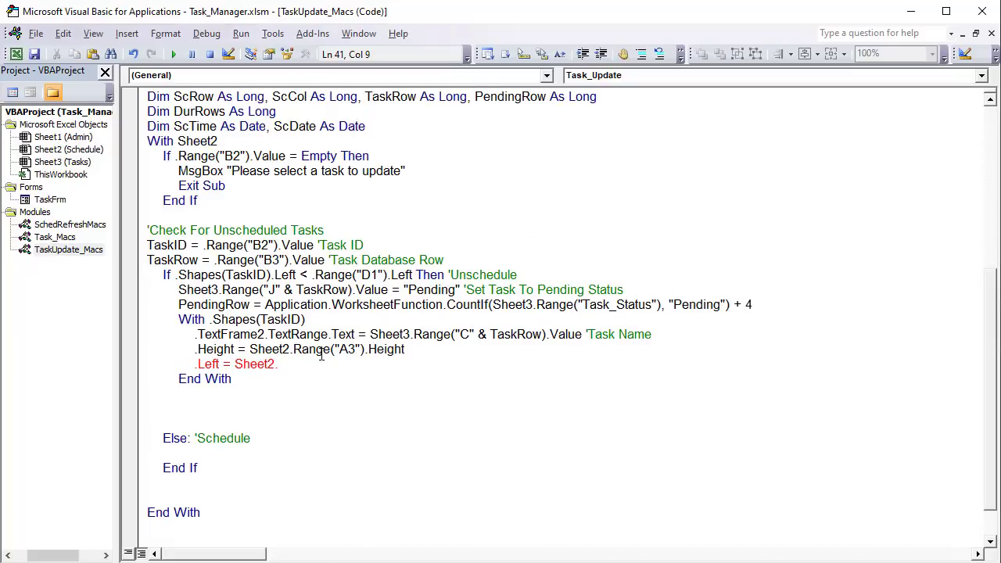
text(.Range("    ").value)
key(Left)
key(Left)
key(Left)
key(Left)
key(Left)
key(Left)
key(Left)
key(Left)
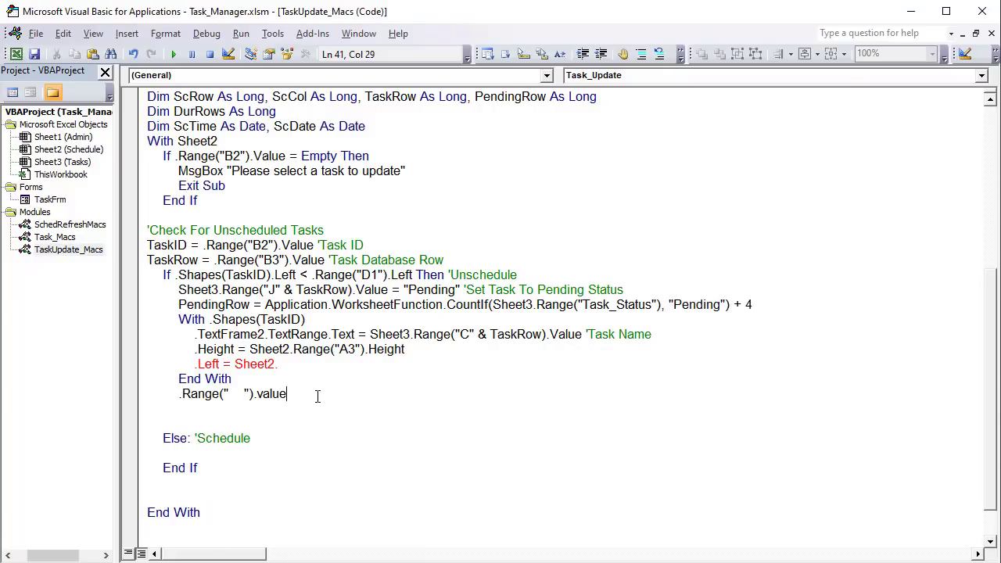
drag(318, 396, 154, 395)
key(BackSpace)
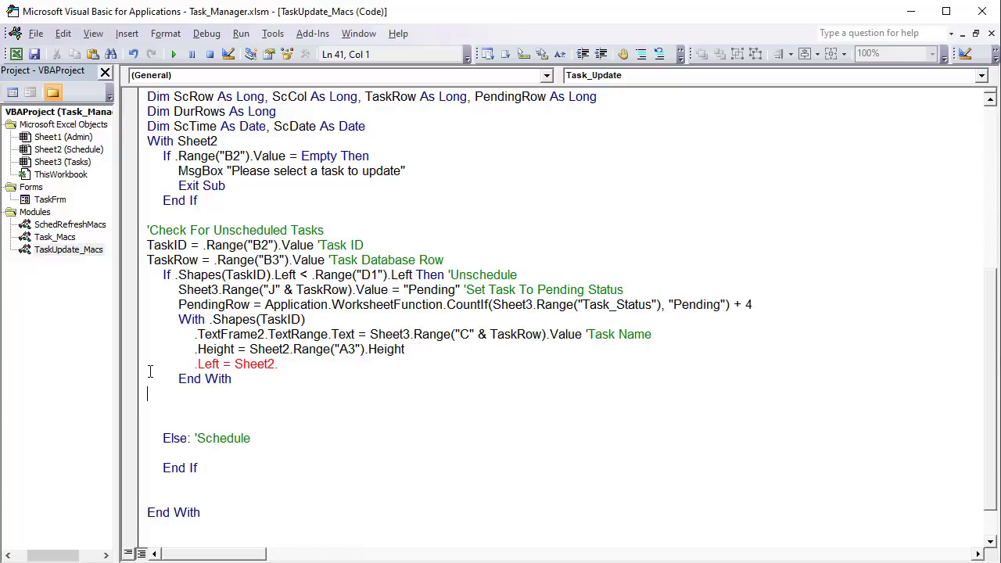
- Complete the left position line so that it reads .Left = Sheet2.Cells(PendingRow, 3).Left
click(284, 363)
text(r)
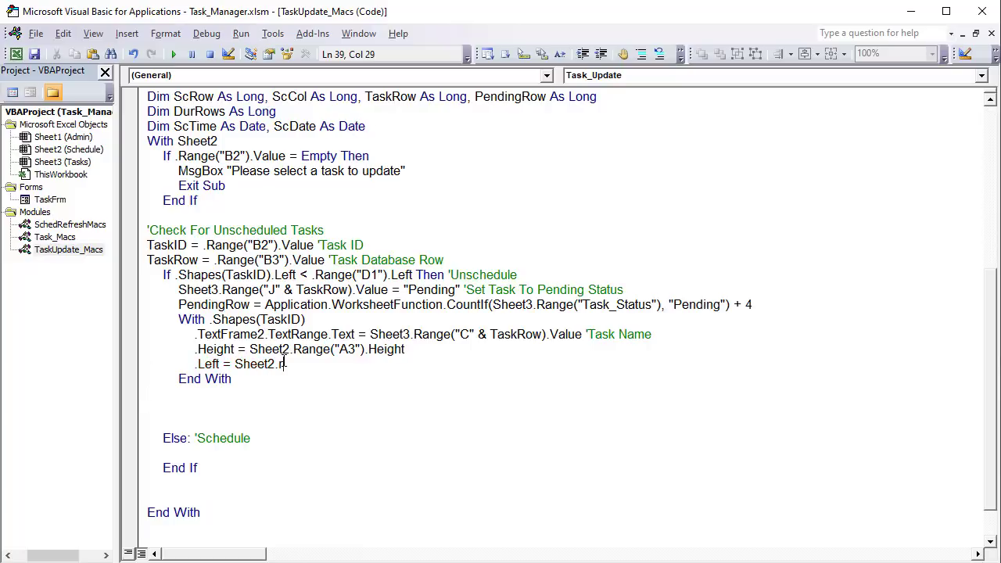
key(BackSpace)
key(BackSpace)
key(BackSpace)
key(BackSpace)
key(BackSpace)
text(.ce)
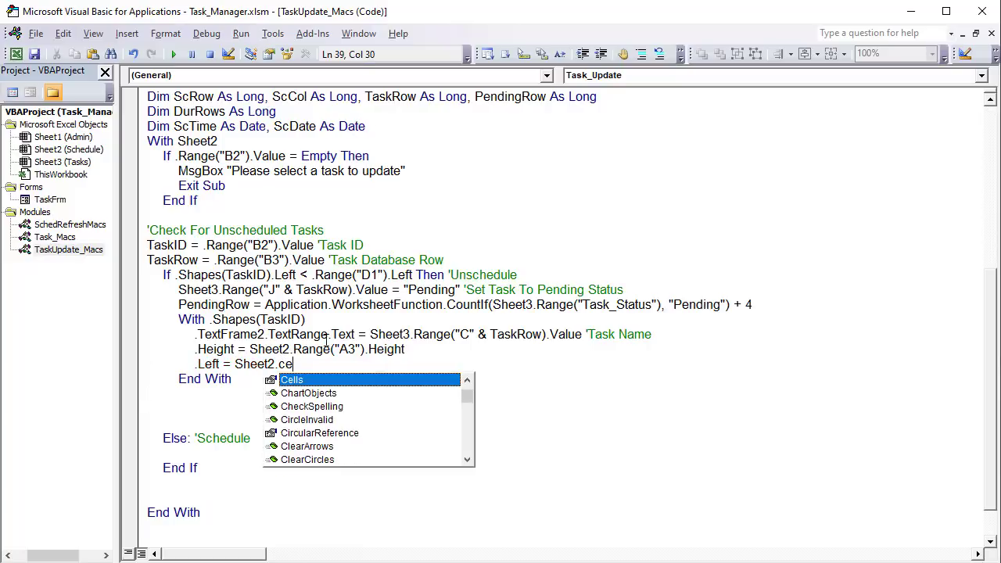
key(Tab)
text(()
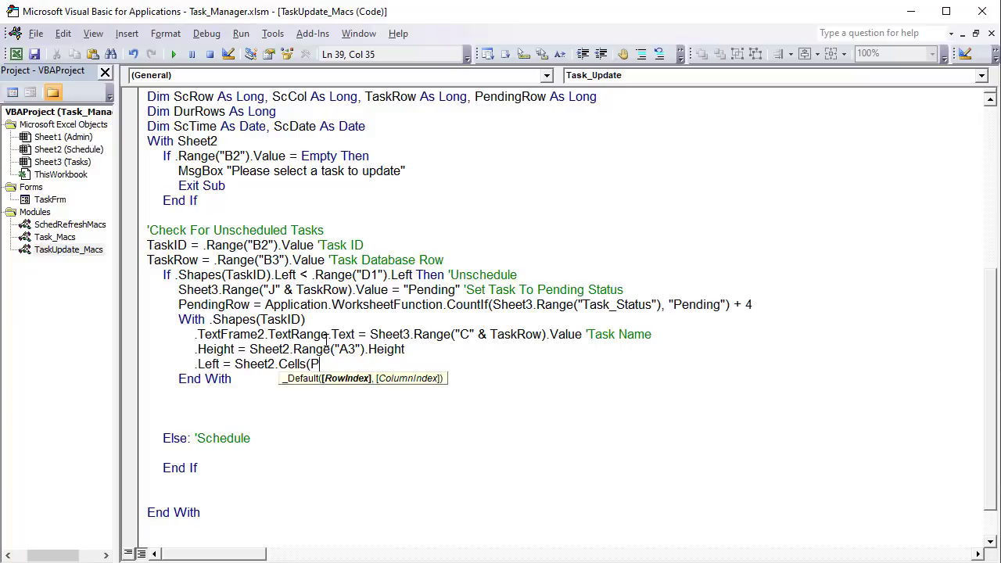
text(PendingRow,)
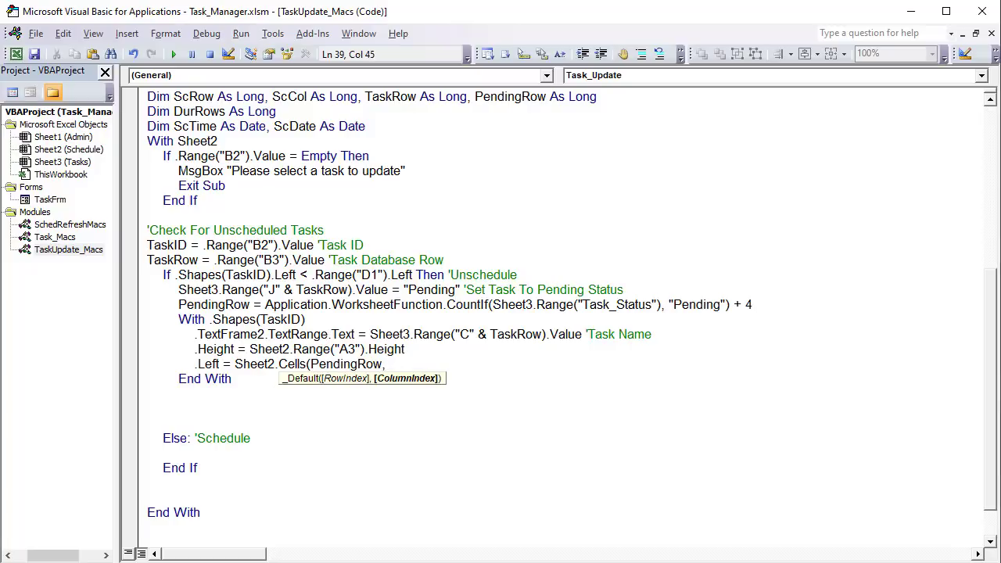
key(alt+F11)
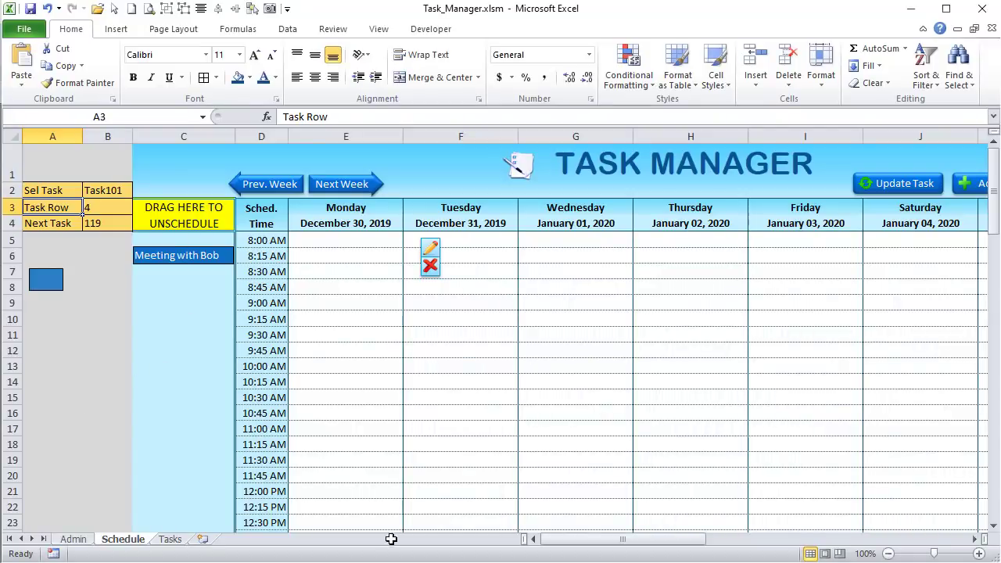
key(alt+F11)
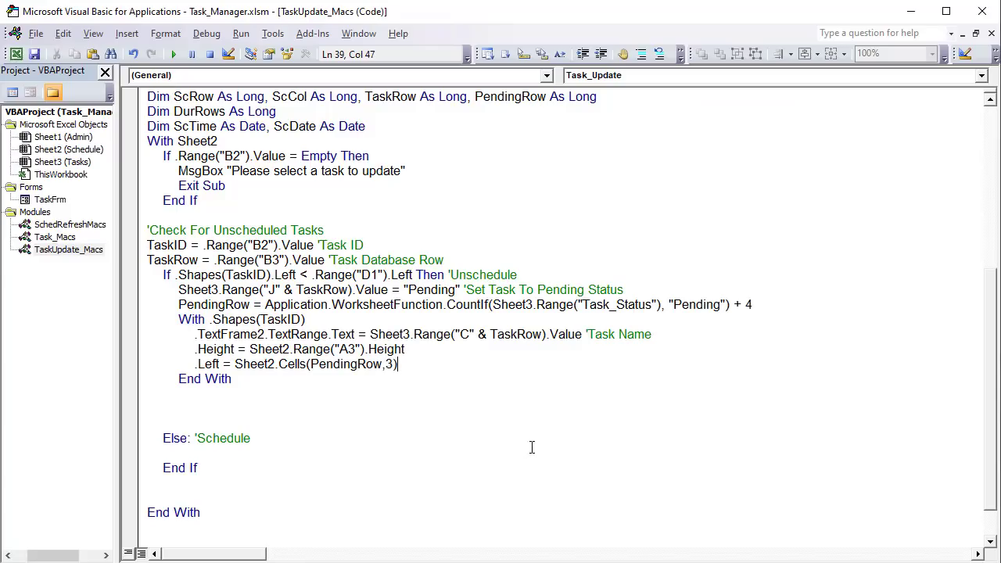
text(left)
key(Return)
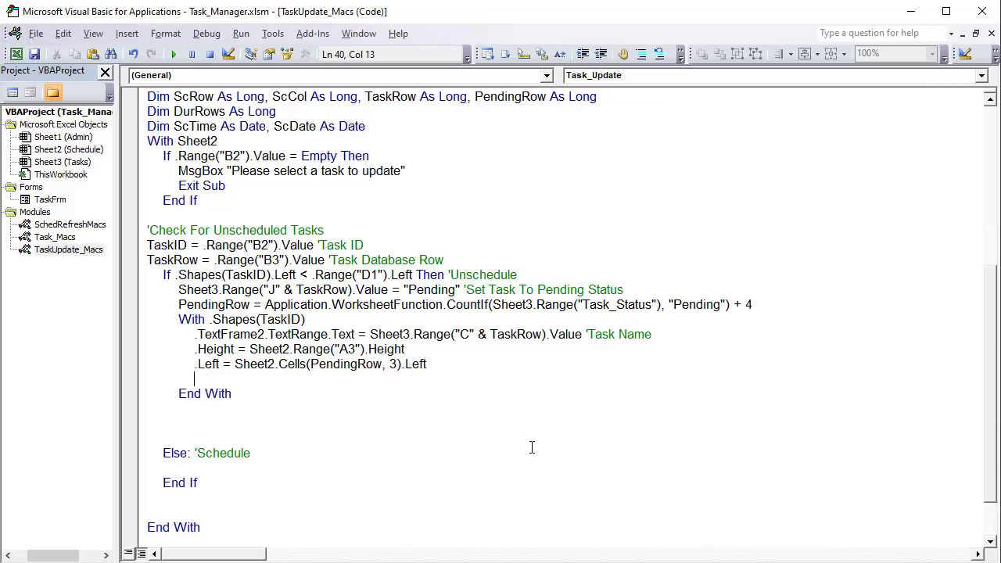
- Add the line .Top = Sheet2.Cells(PendingRow, 3).Top, reusing the cell reference from the left position line
text(.t)
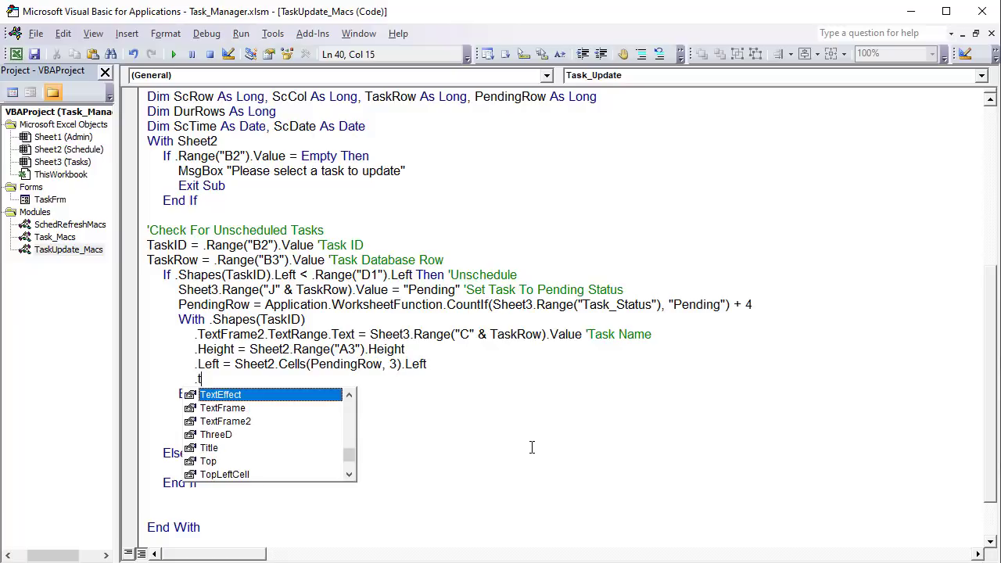
text(op)
key(Tab)
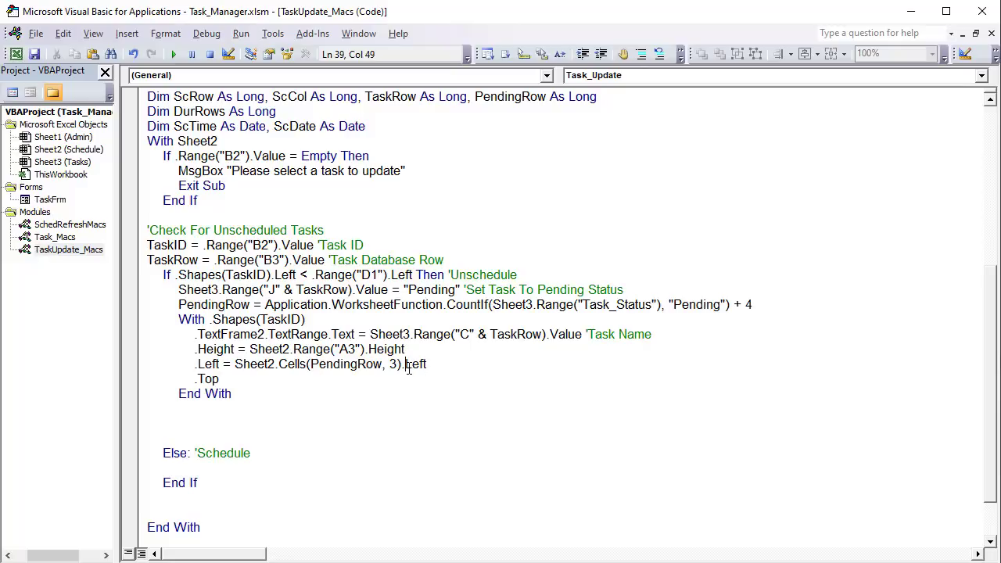
drag(403, 364, 224, 364)
key(ctrl+c)
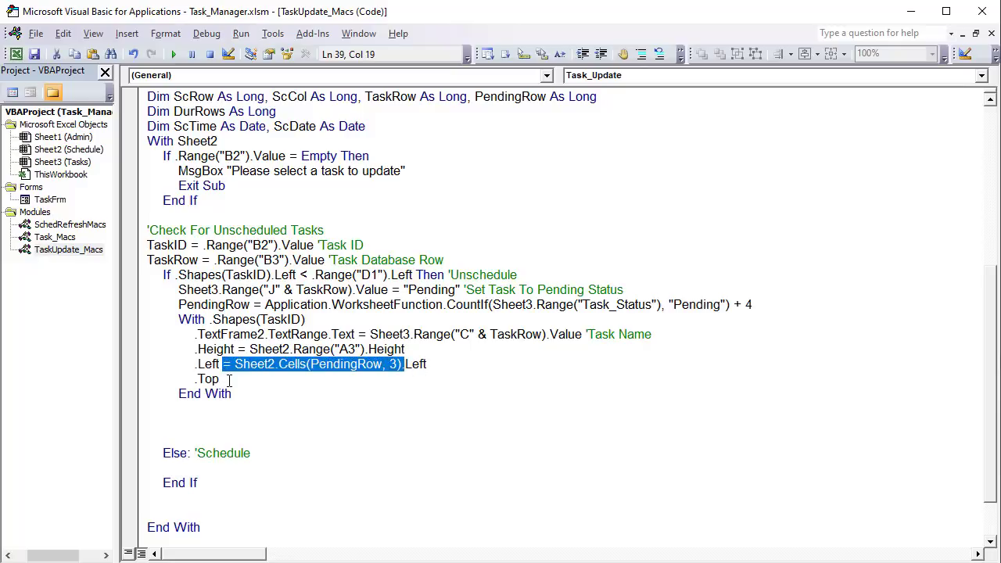
click(228, 378)
key(ctrl+v)
text(.)
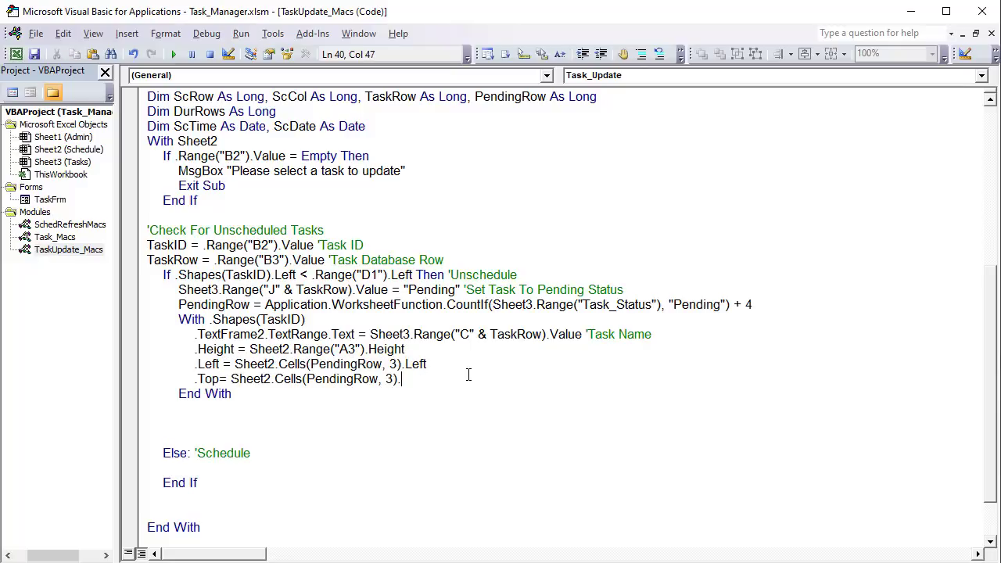
text(top)
key(Return)
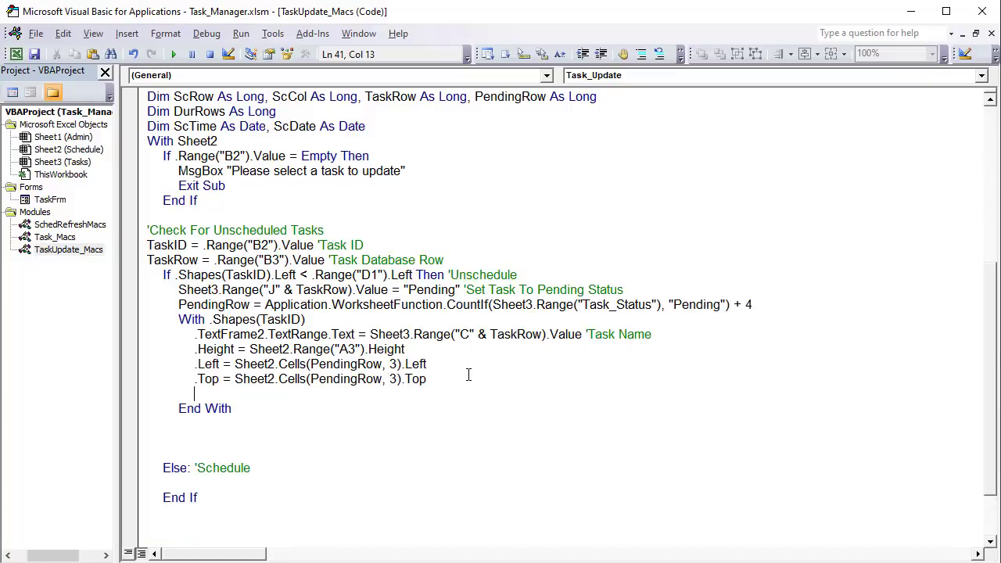
- Set the task shape's width to match column C with the line .Width = Sheet2.Range("C1").Width
text(.wi)
key(Tab)
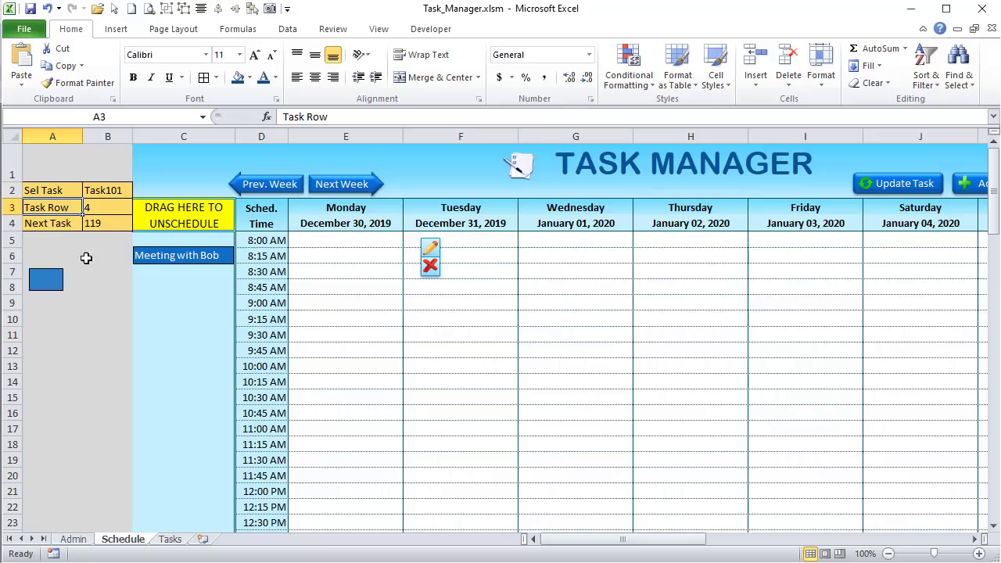
right_click(138, 254)
click(188, 141)
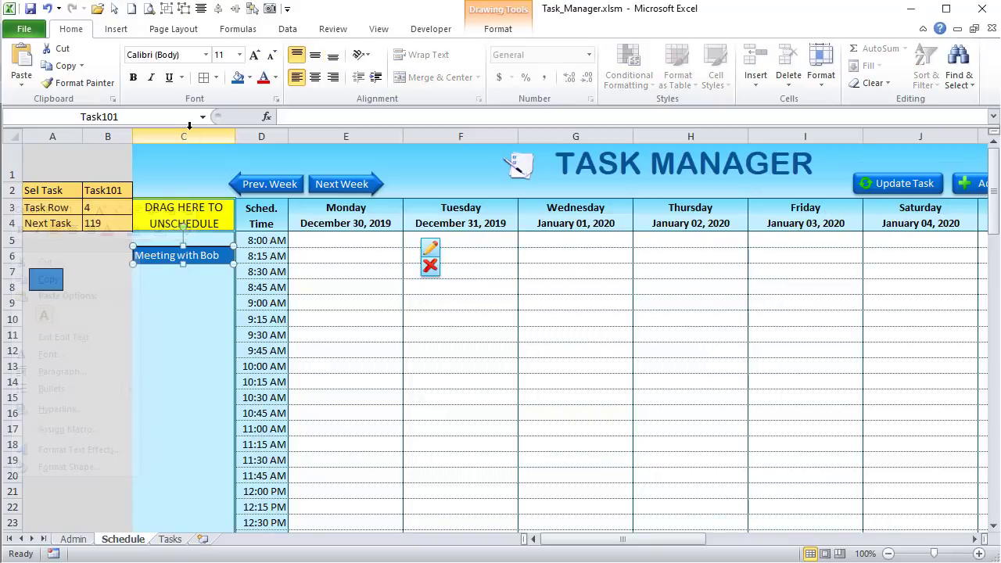
click(188, 136)
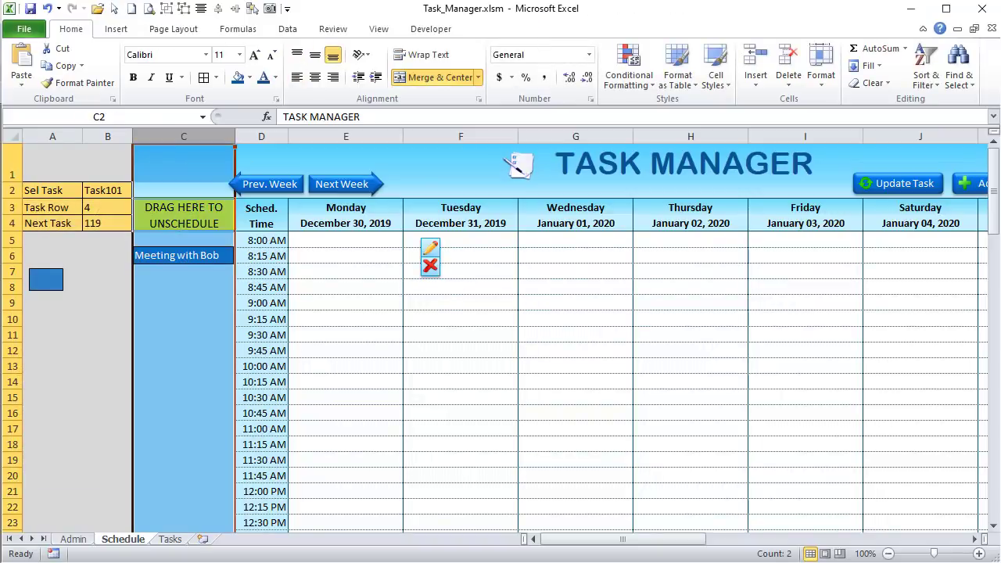
key(alt+F11)
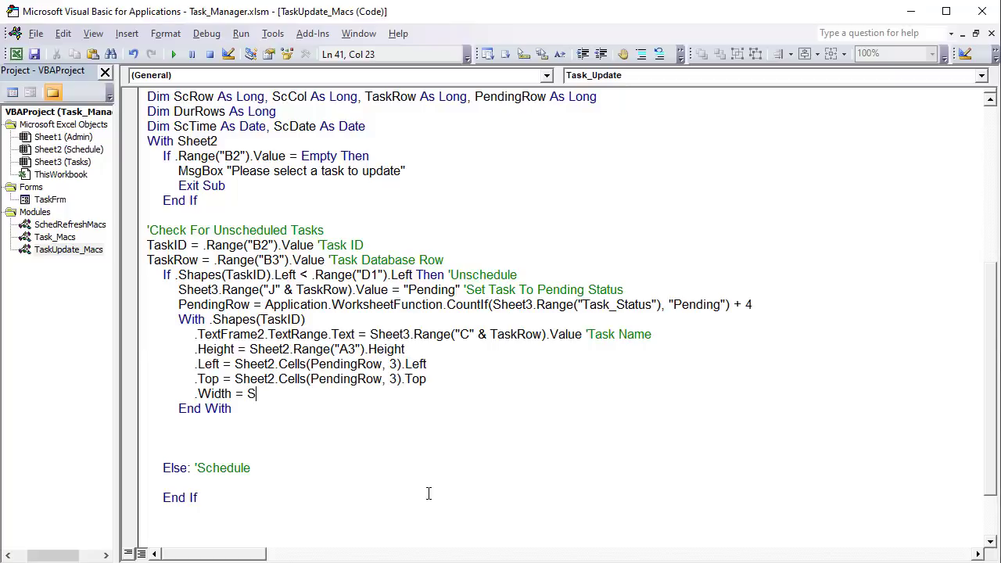
text(heet2.r)
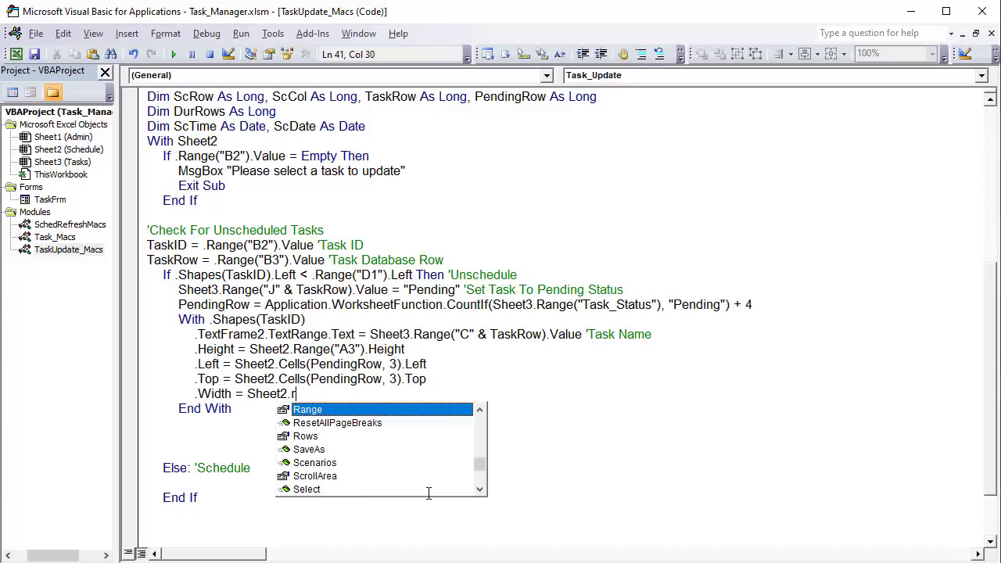
key(Tab)
text(("C2)
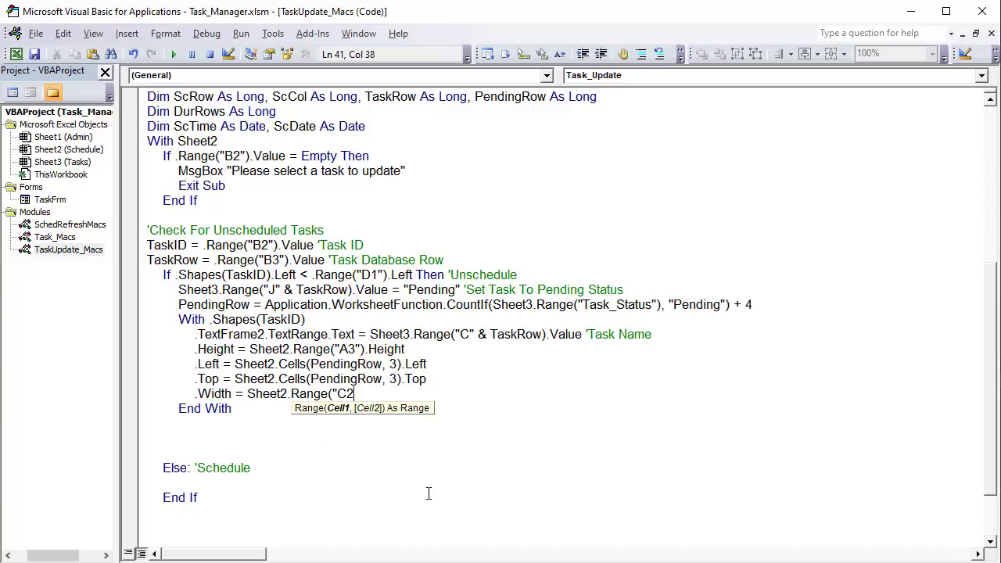
text(").wid)
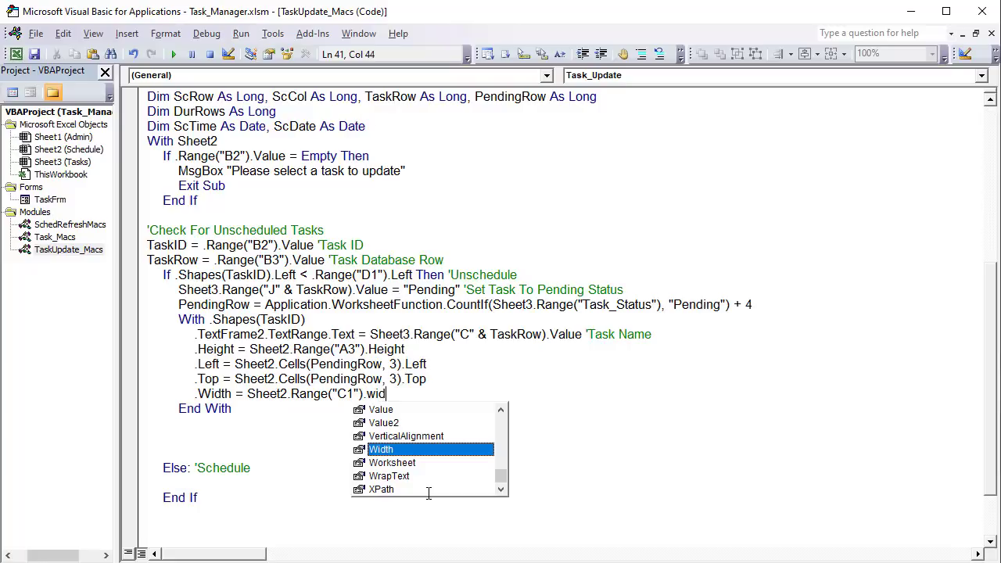
key(Tab)
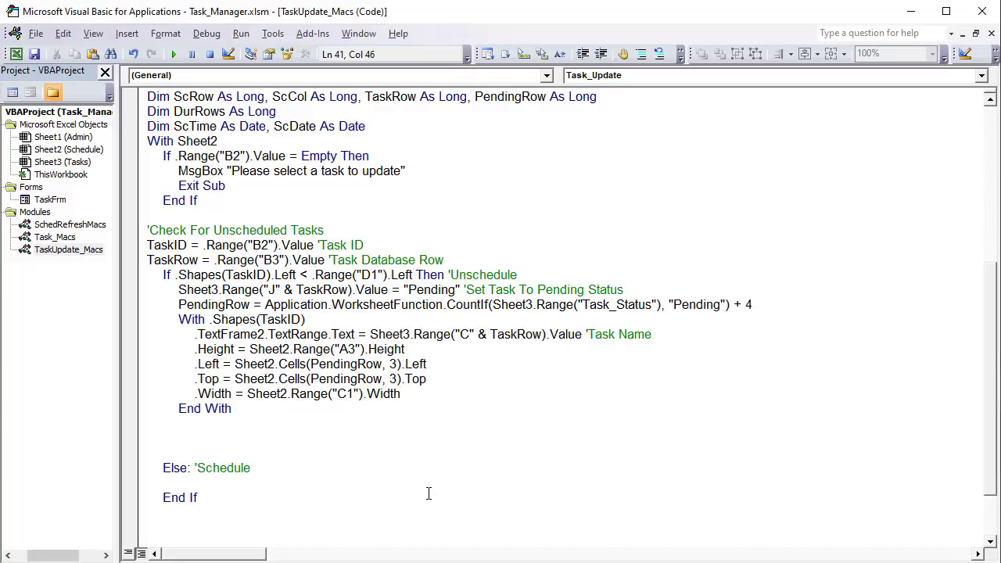
- Save the macro code and switch to the Excel workbook's Schedule sheet
click(191, 438)
click(36, 54)
key(alt+F11)
- Enlarge the Task101 shape and place it partly over the unschedule column, across the Sched. Time column into Monday
click(230, 259)
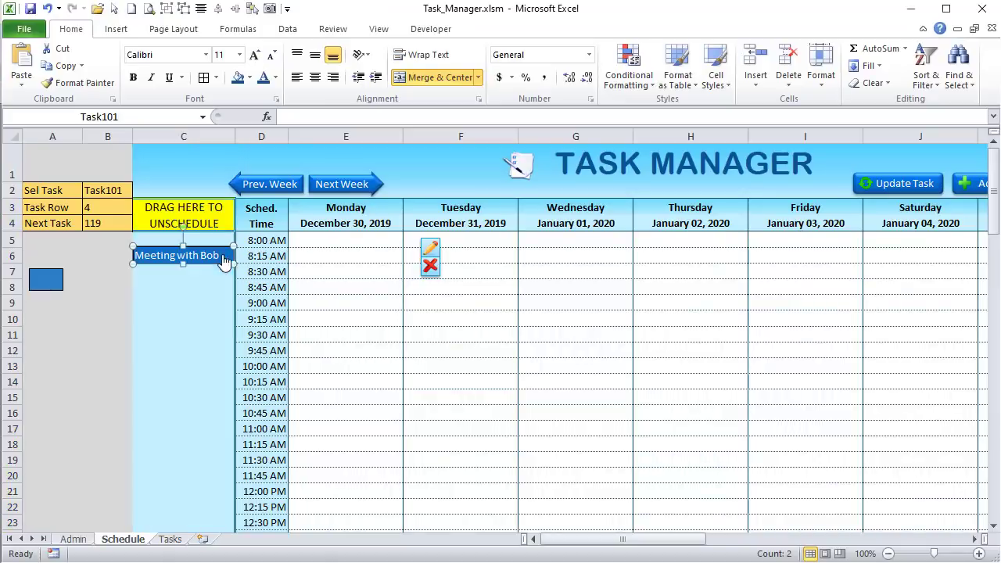
right_click(230, 259)
drag(230, 260, 459, 331)
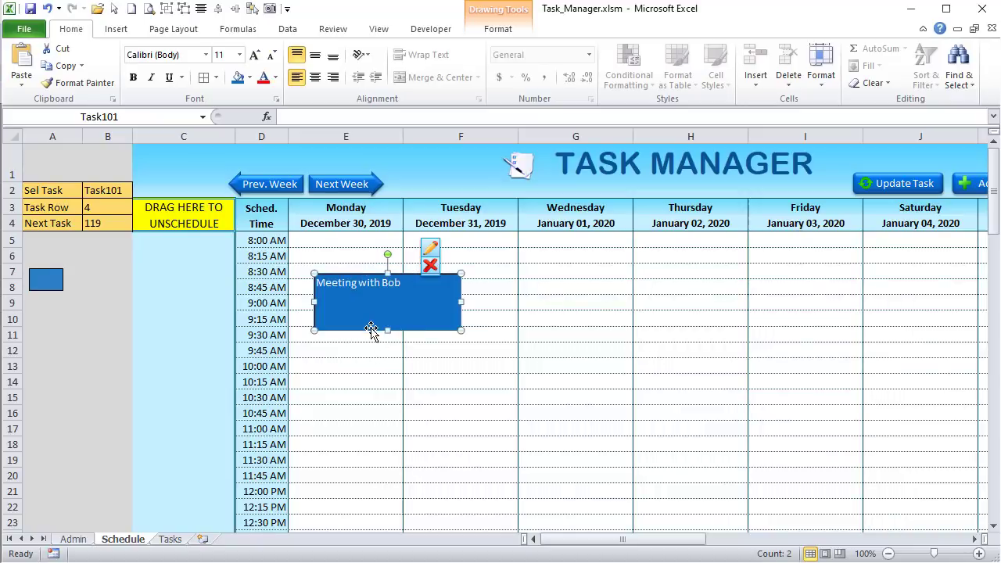
drag(366, 327, 243, 272)
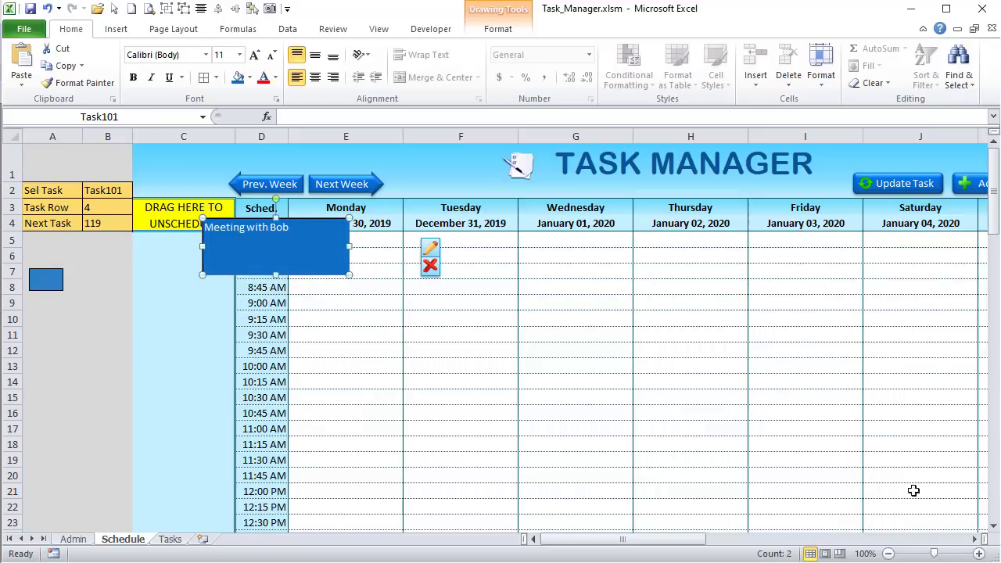
- Assign the Task_Update macro to the Update Task button on the Schedule sheet
click(975, 539)
click(976, 539)
click(976, 539)
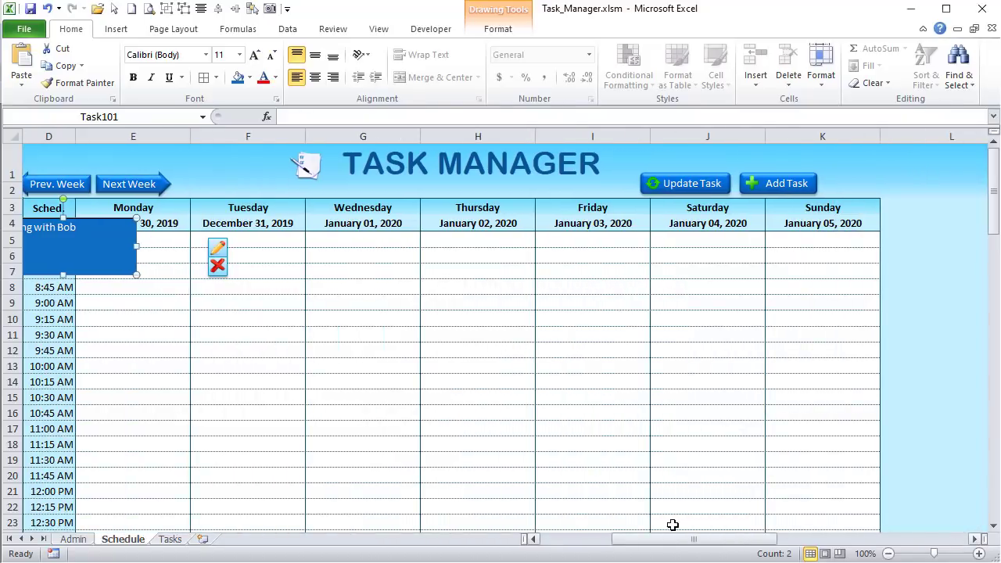
click(533, 538)
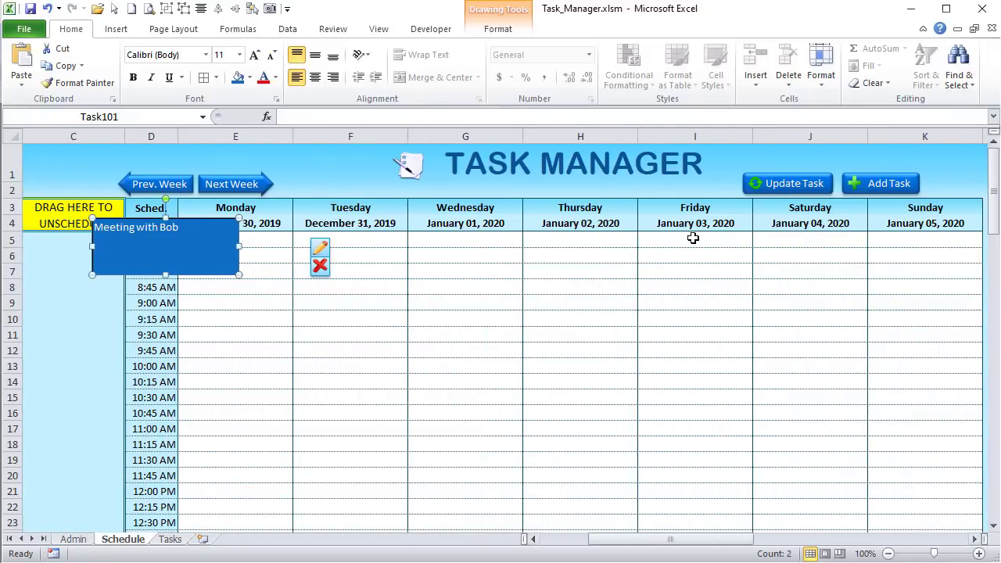
right_click(760, 193)
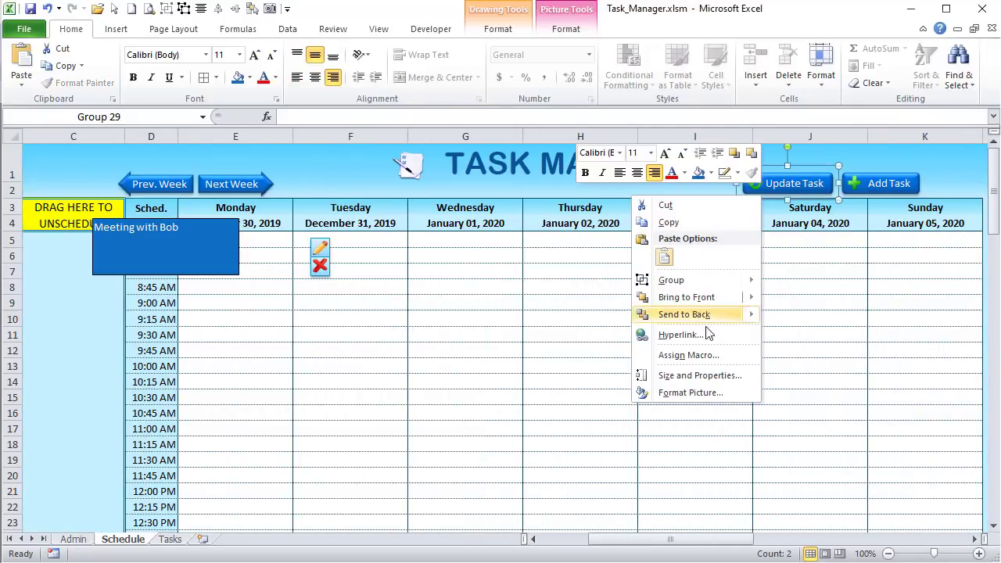
click(705, 356)
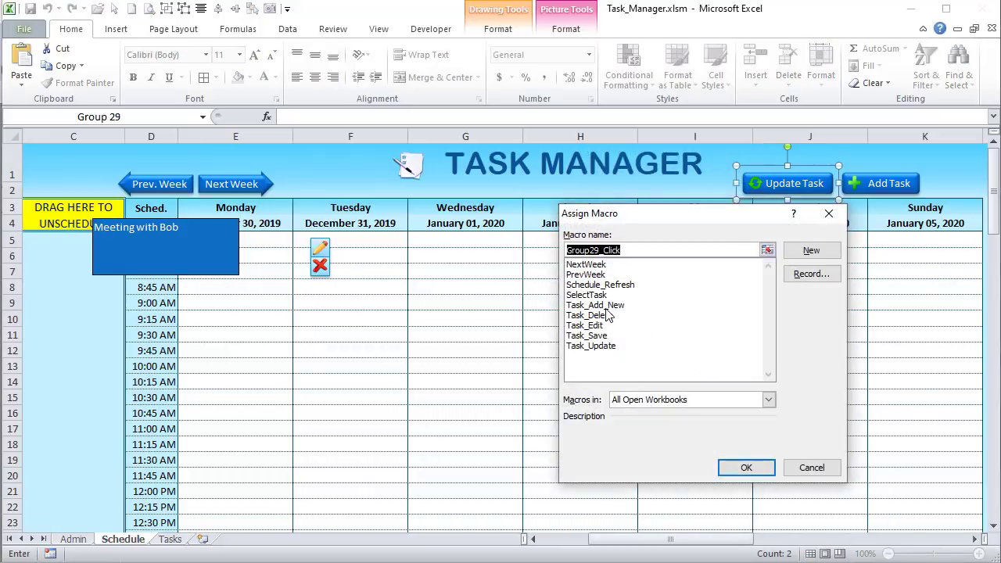
click(591, 345)
click(744, 468)
click(671, 452)
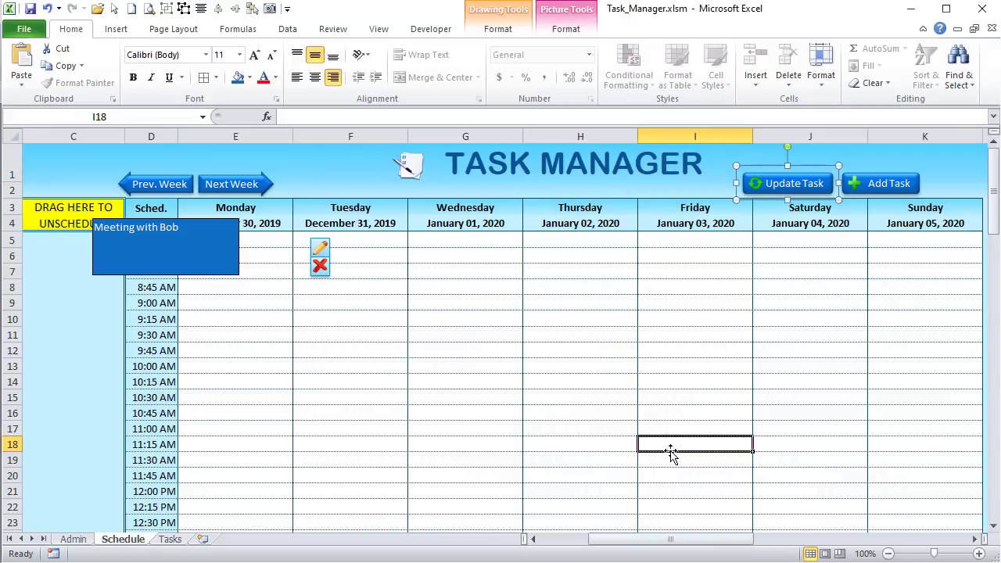
- Select the enlarged Task101 shape and run Update Task on it to test the unscheduling code
click(196, 261)
click(321, 304)
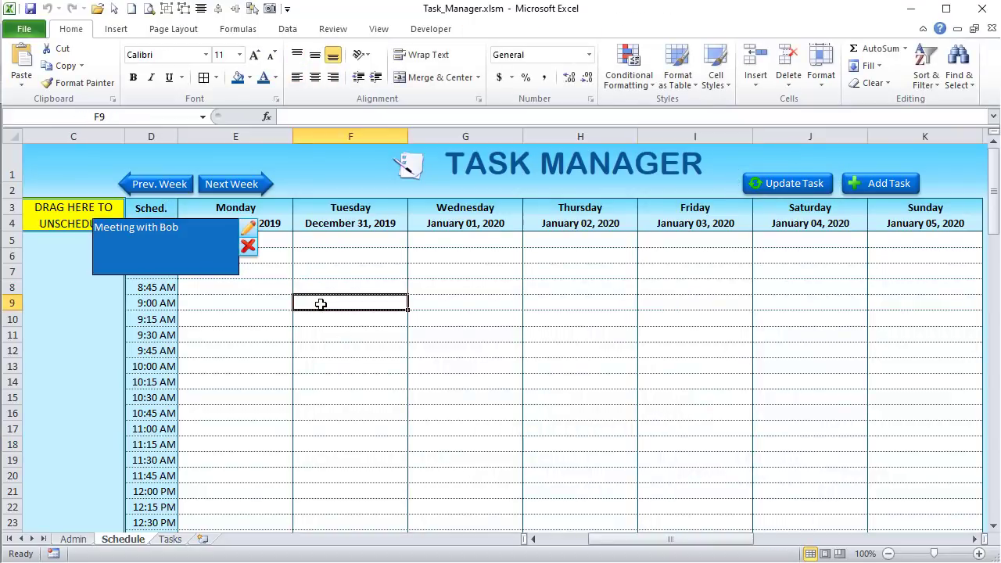
click(233, 265)
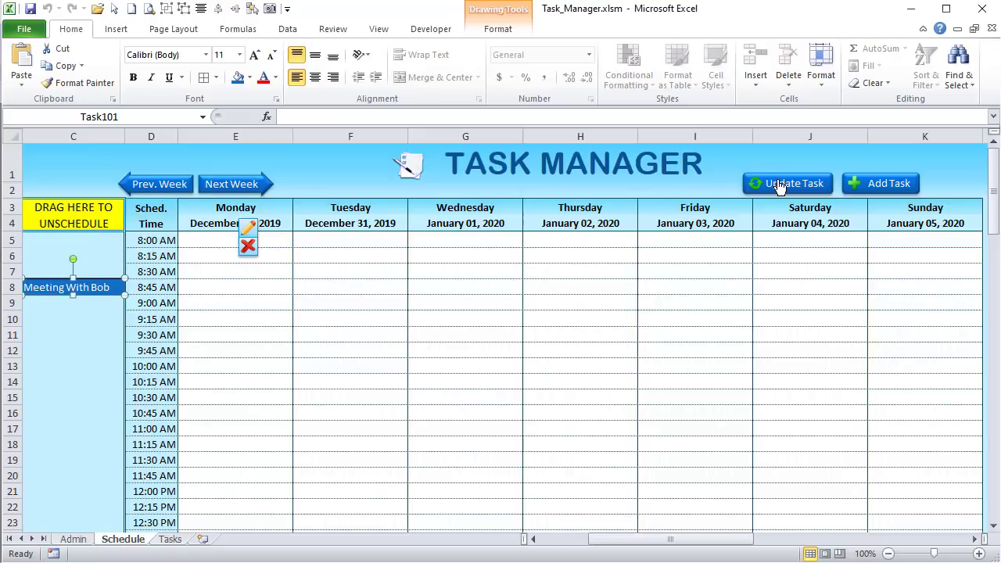
click(779, 186)
- On the Tasks sheet, set the status of Task107 in J10 and Task114 in J17 to Scheduled
drag(35, 241, 36, 272)
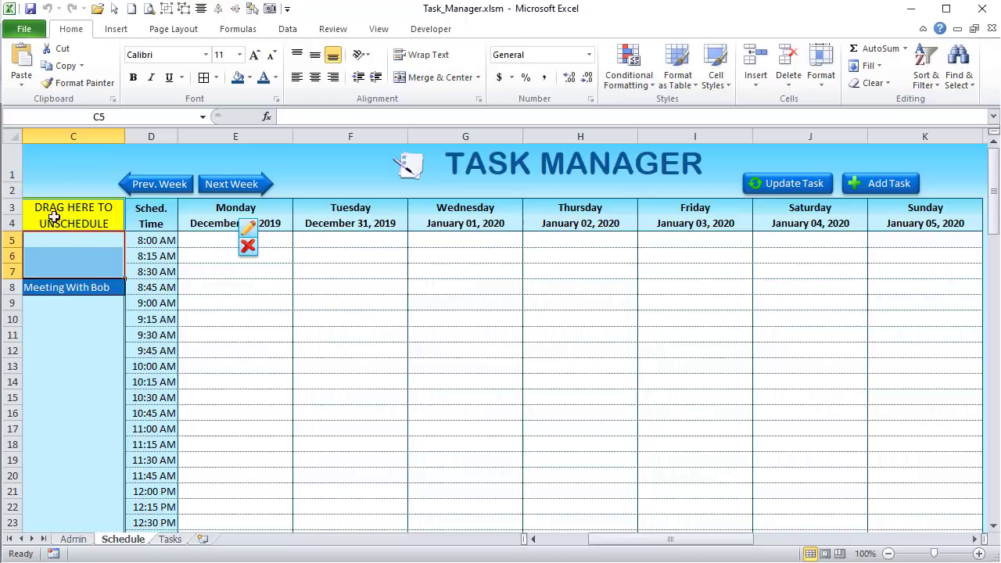
click(174, 540)
click(648, 291)
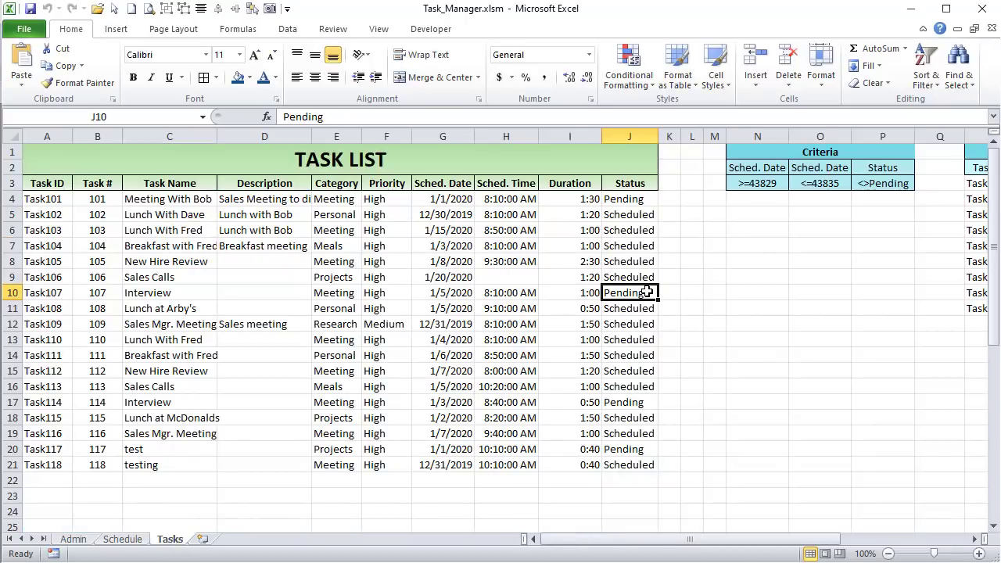
text(scheduled)
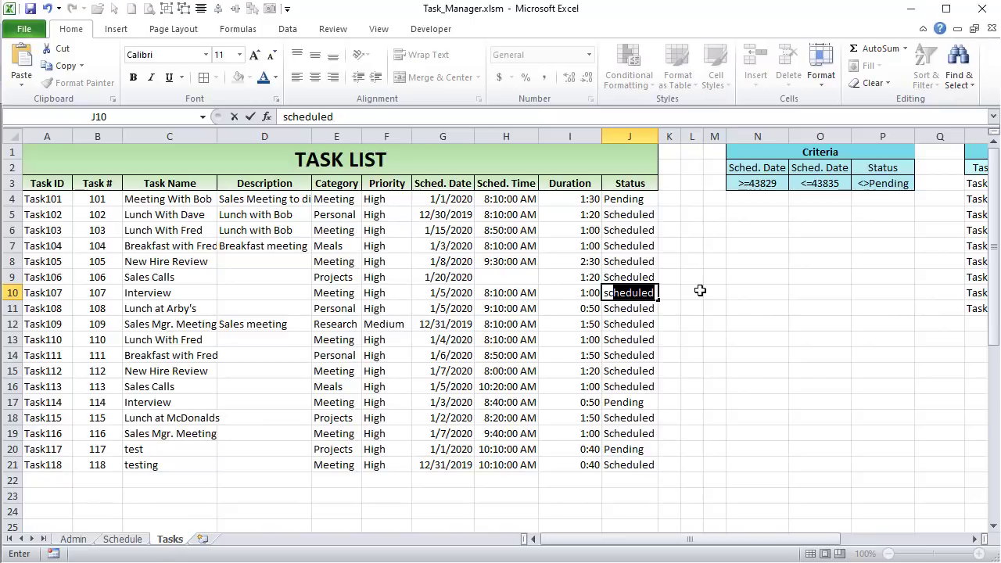
key(Return)
key(Return)
key(Down)
key(Down)
key(Down)
key(Down)
key(Down)
text(s)
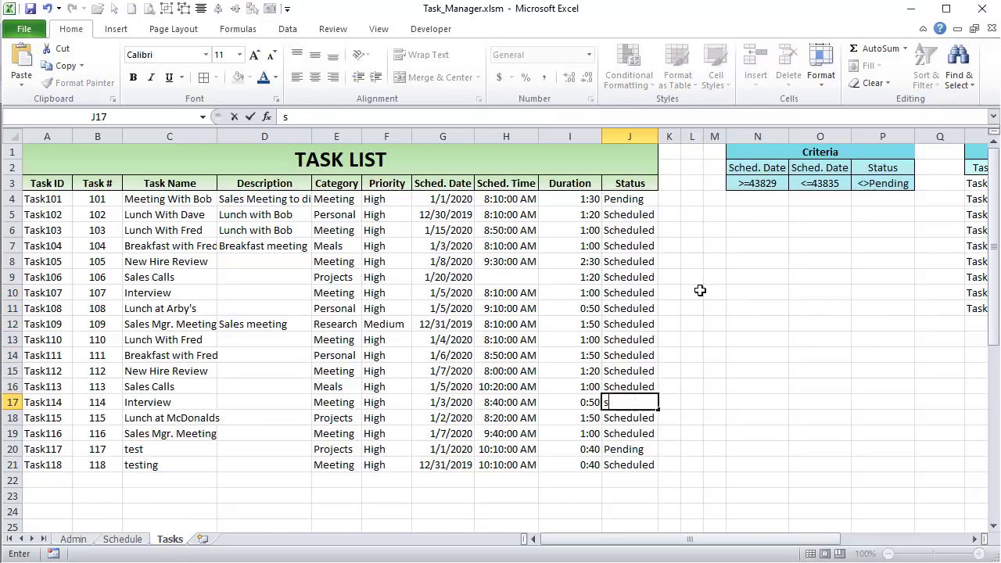
key(Return)
- Set the status of Task117 in J20 and Task101 in J4 to Scheduled
key(Down)
key(Down)
text(s)
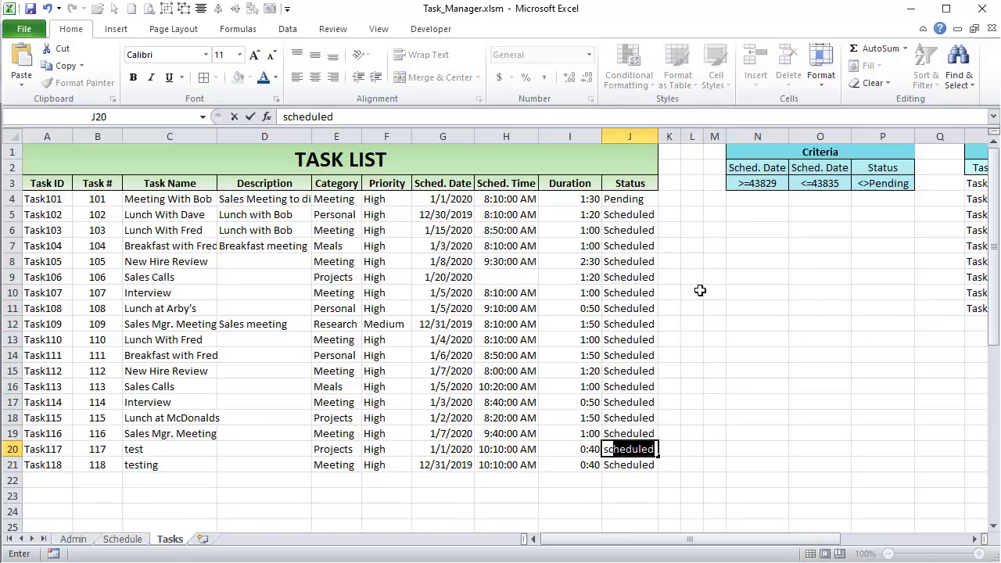
key(Tab)
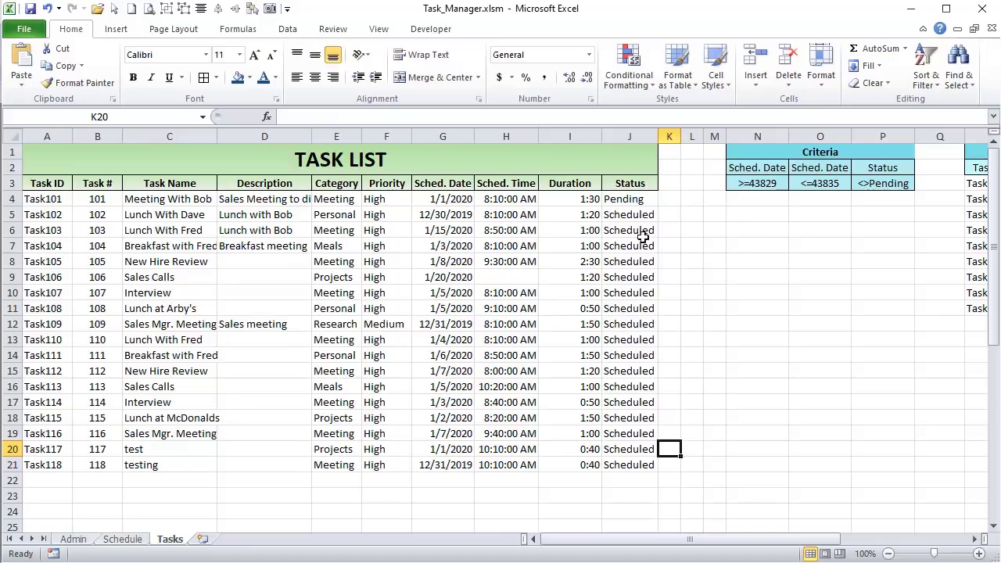
click(631, 201)
text(scheduled)
key(Tab)
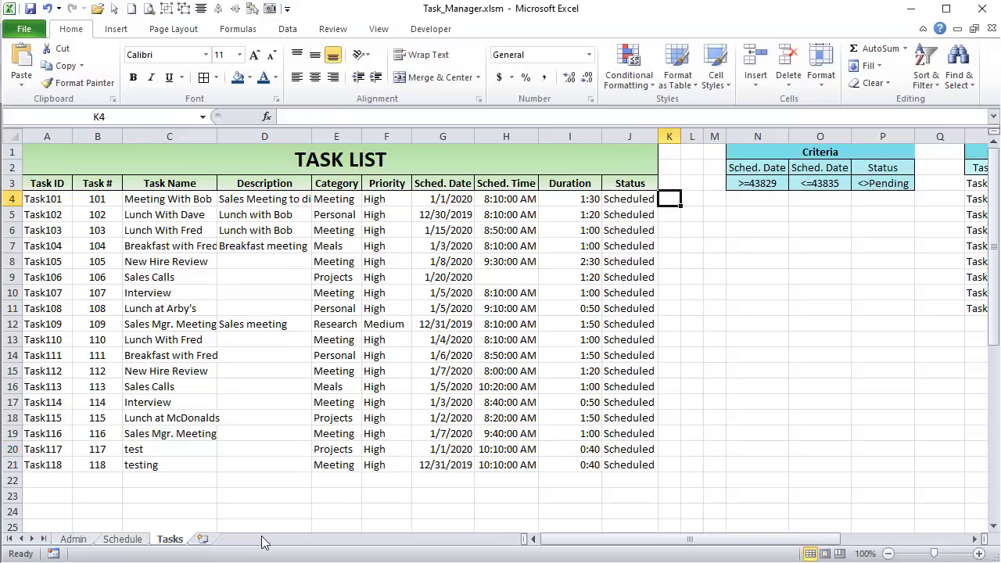
- On the Schedule sheet, enlarge the Task101 shape over Tuesday, return it to the unschedule column and run the task update again
click(117, 540)
click(67, 287)
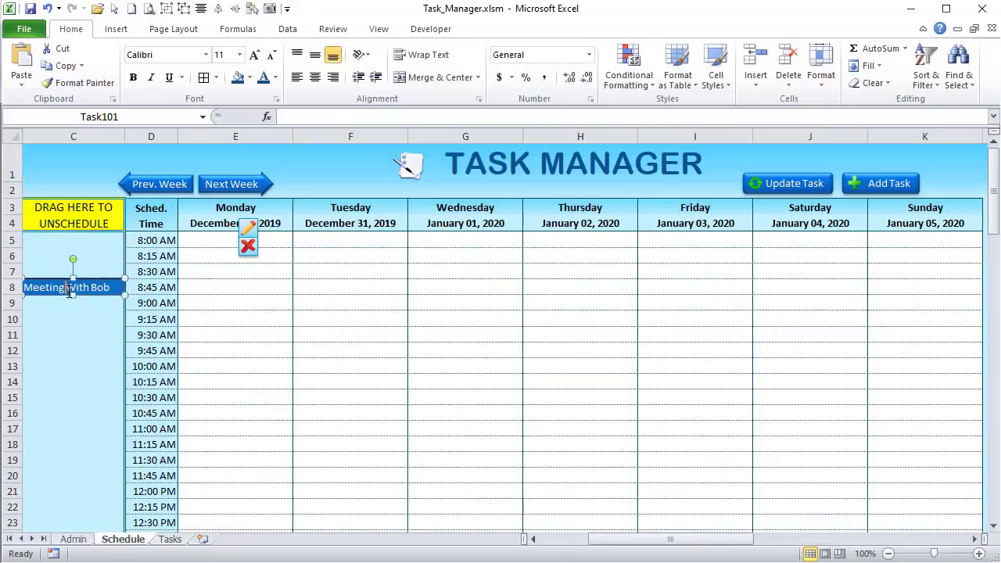
right_click(69, 290)
key(Escape)
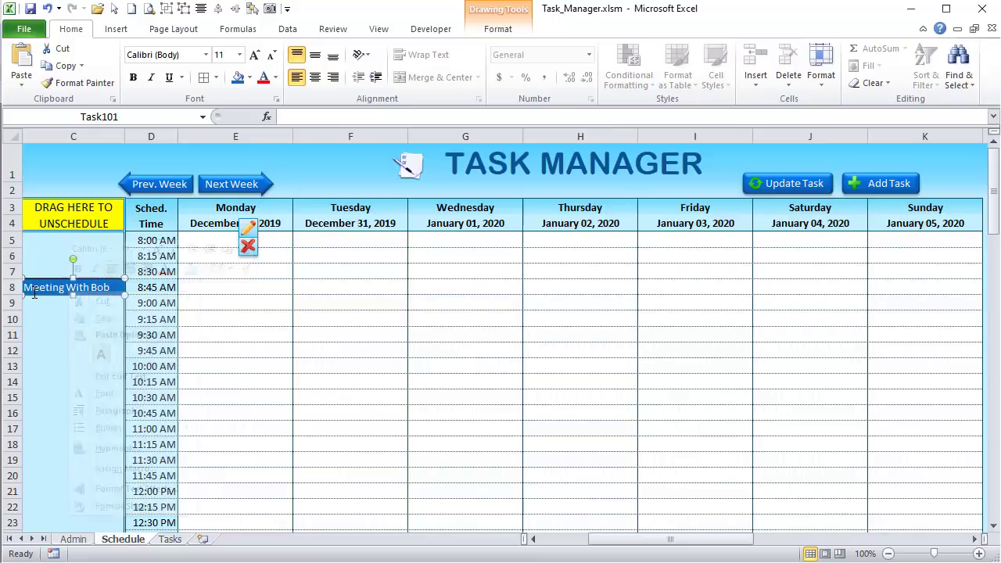
drag(34, 298, 340, 301)
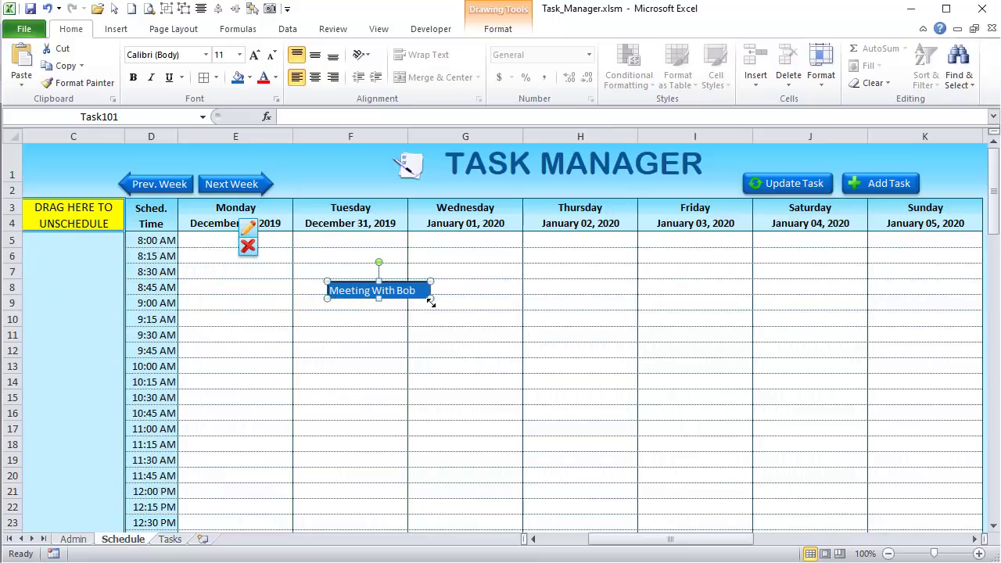
drag(431, 295, 466, 342)
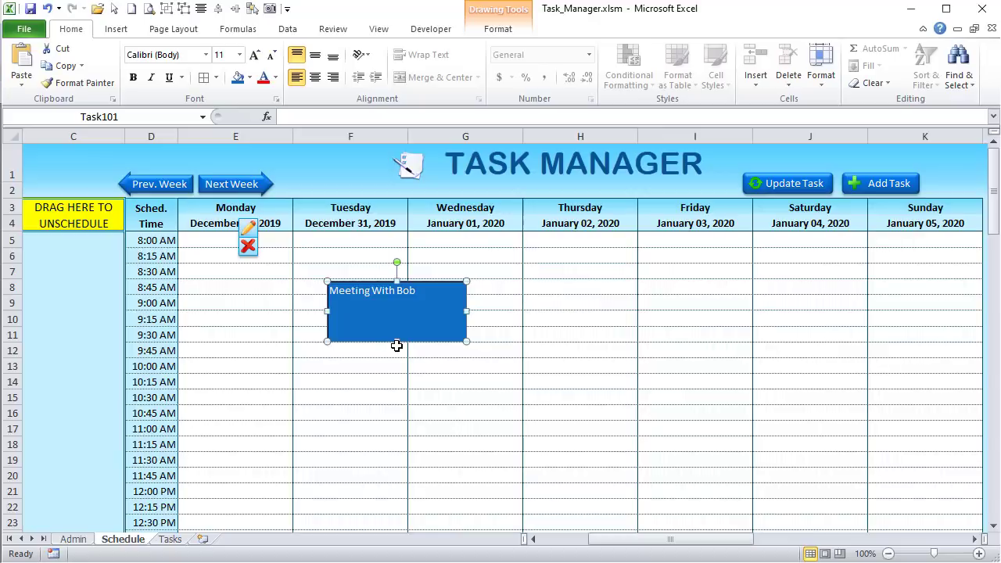
drag(331, 329, 63, 255)
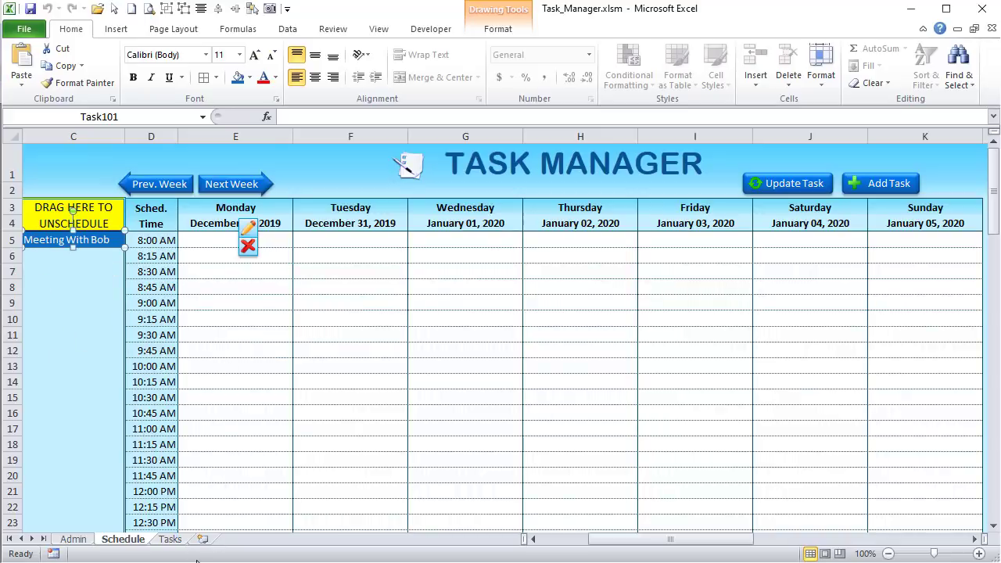
- Check the status, scheduled date and scheduled time recorded for Task101 on the Tasks sheet
click(173, 539)
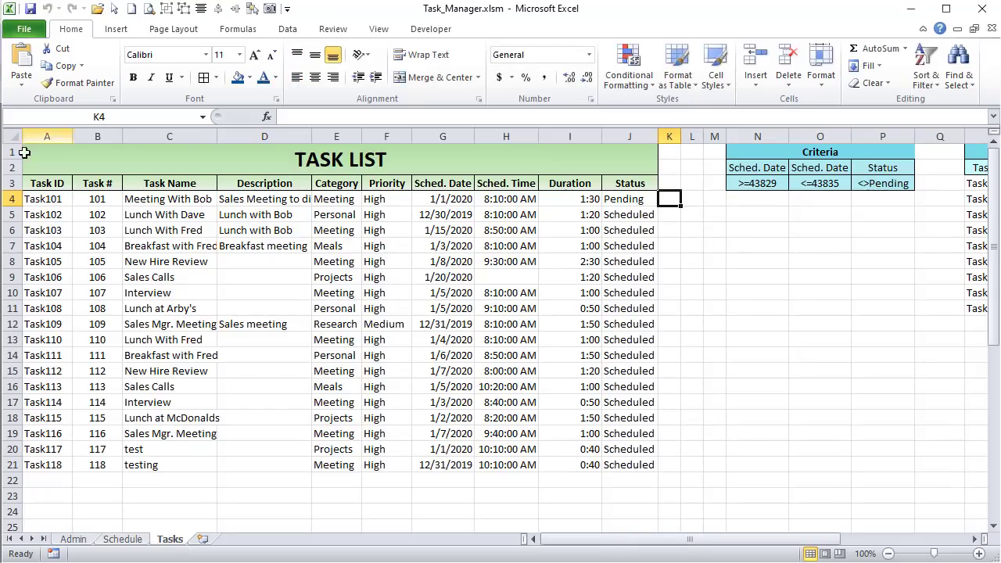
click(626, 197)
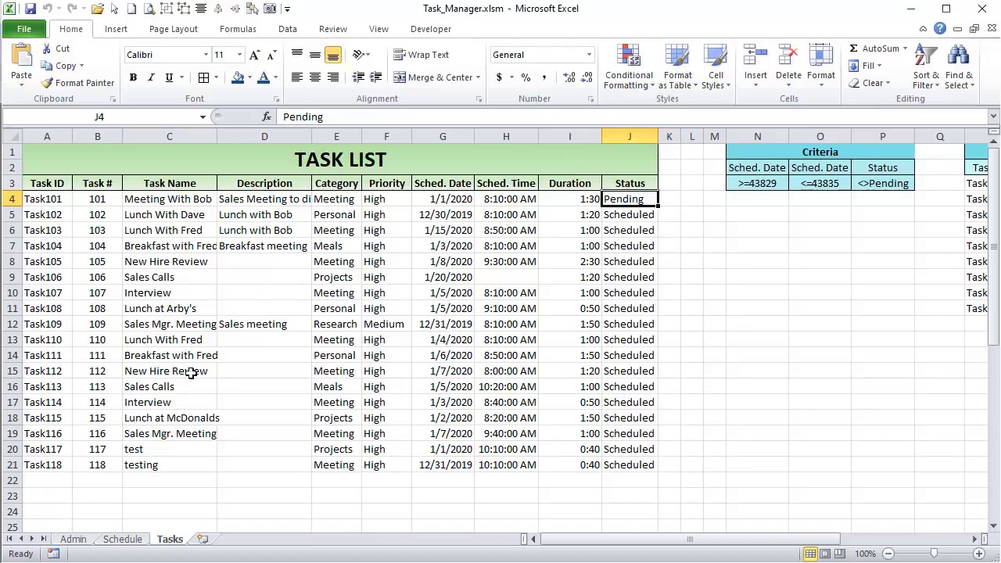
click(121, 540)
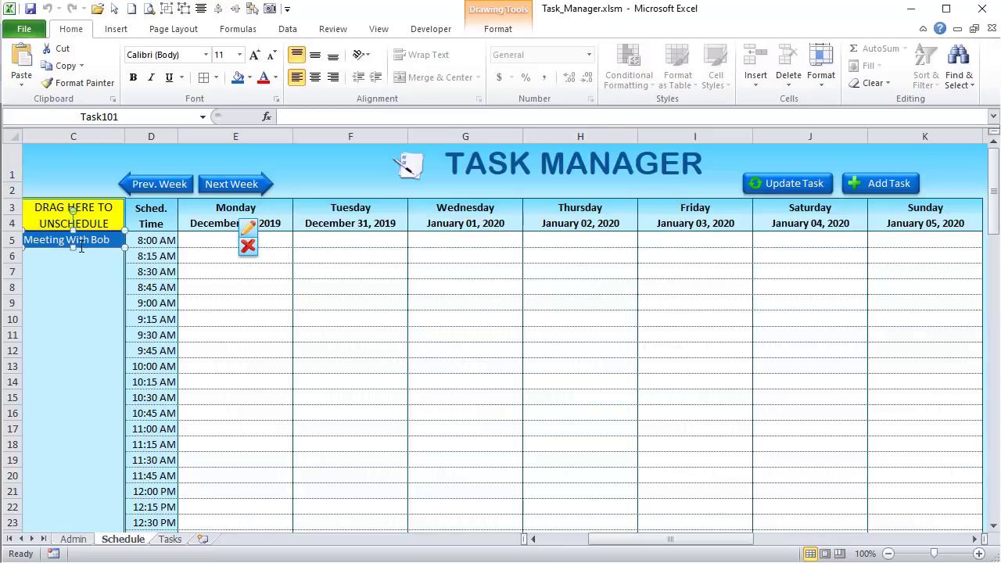
click(170, 539)
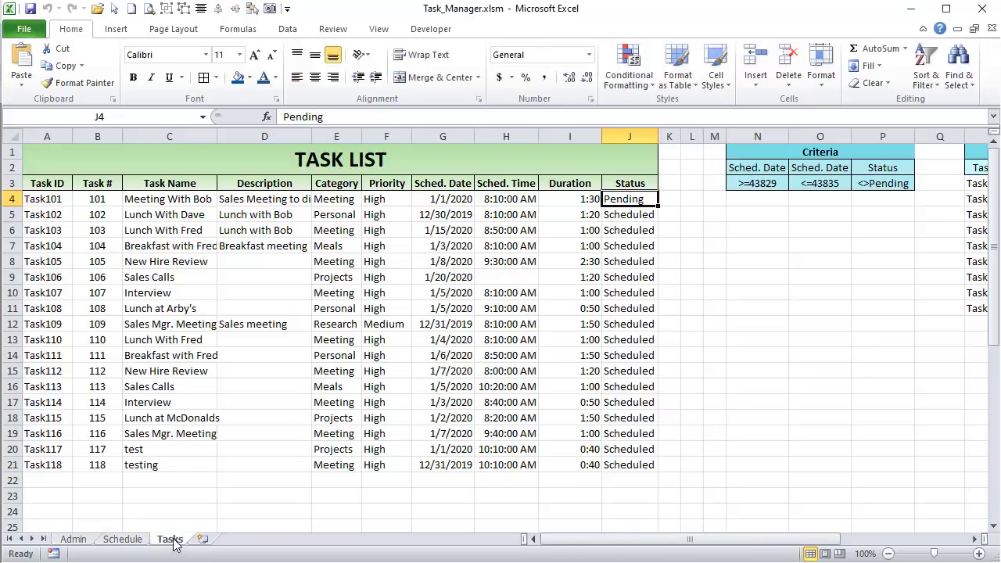
click(438, 197)
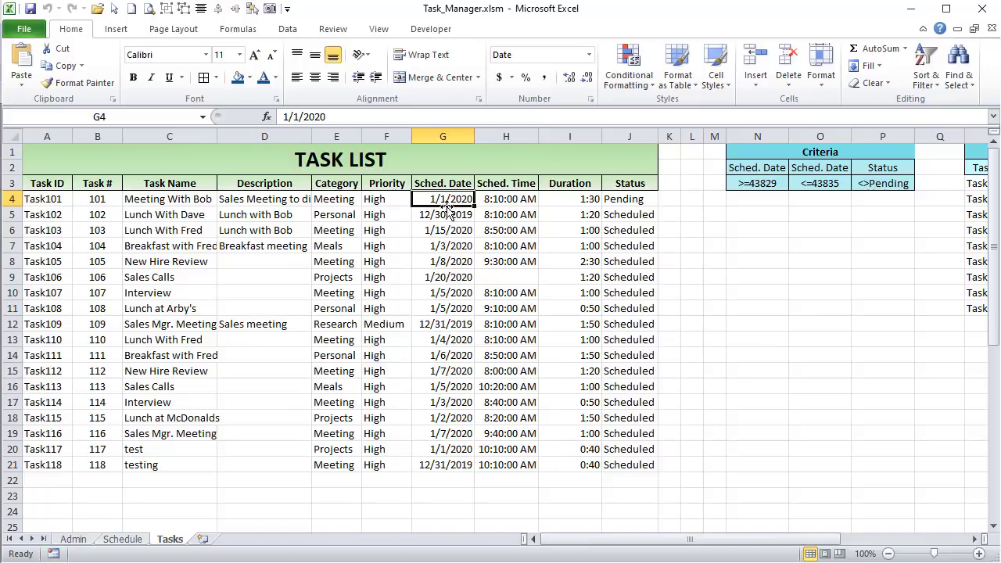
click(508, 197)
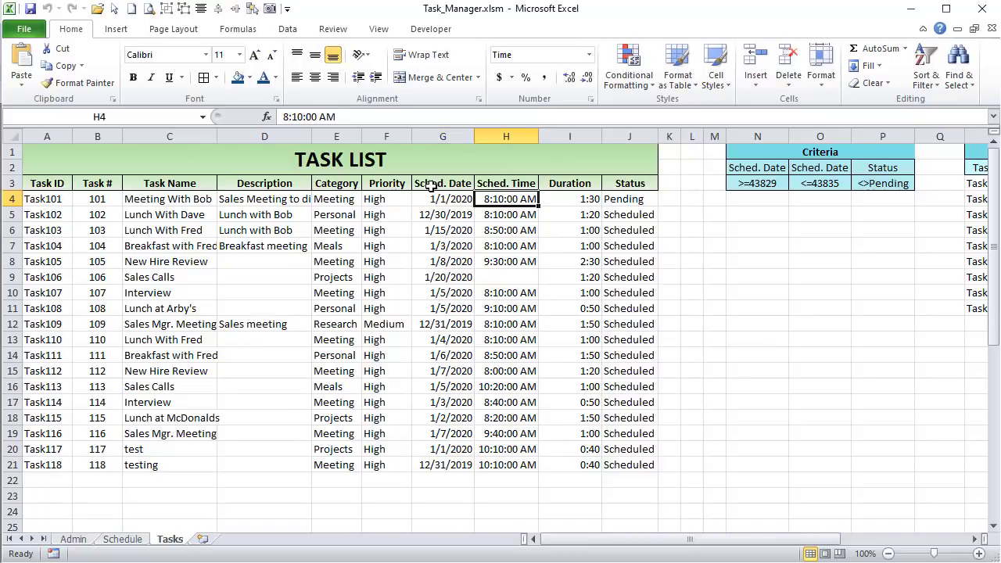
drag(432, 197, 480, 199)
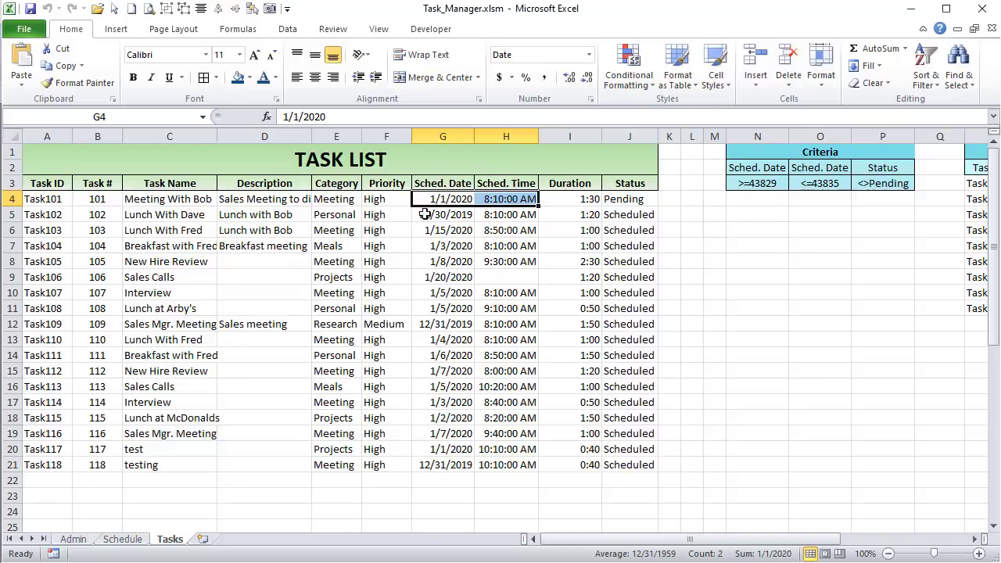
- On the Schedule sheet, place the Task101 shape under Wednesday, January 01 near 8:00 AM and stretch it down through the 9:00 AM row
click(125, 539)
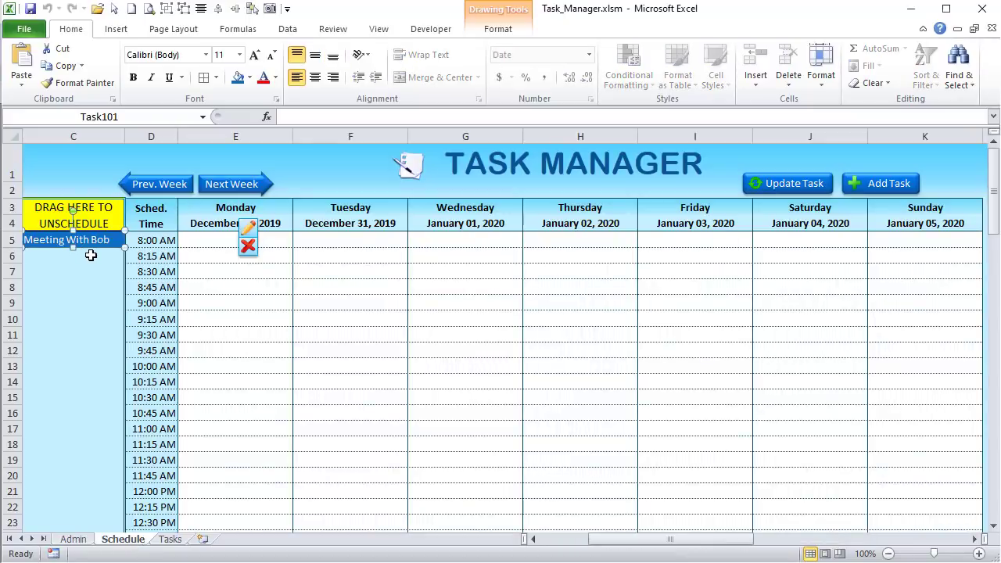
drag(89, 248, 484, 258)
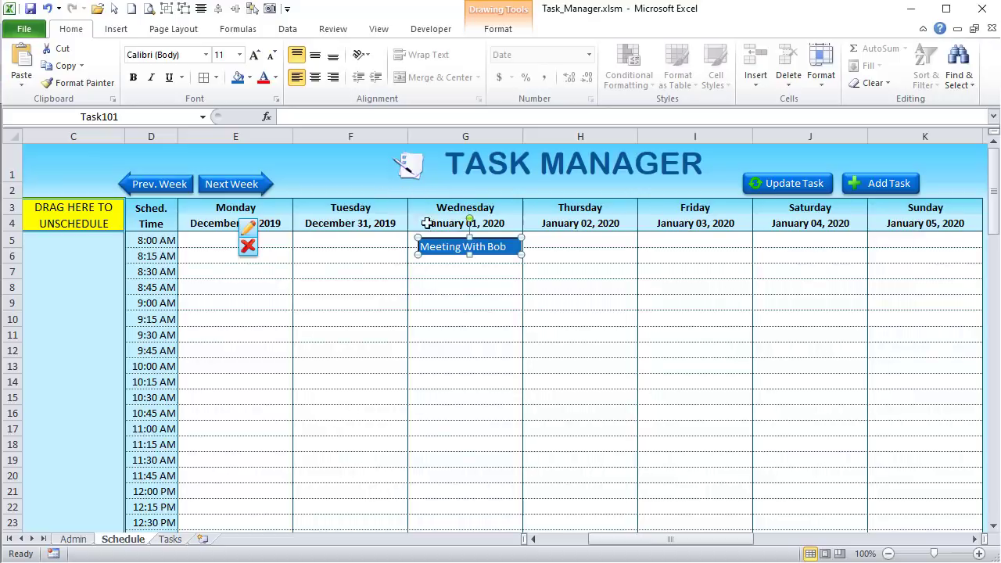
click(450, 209)
click(141, 240)
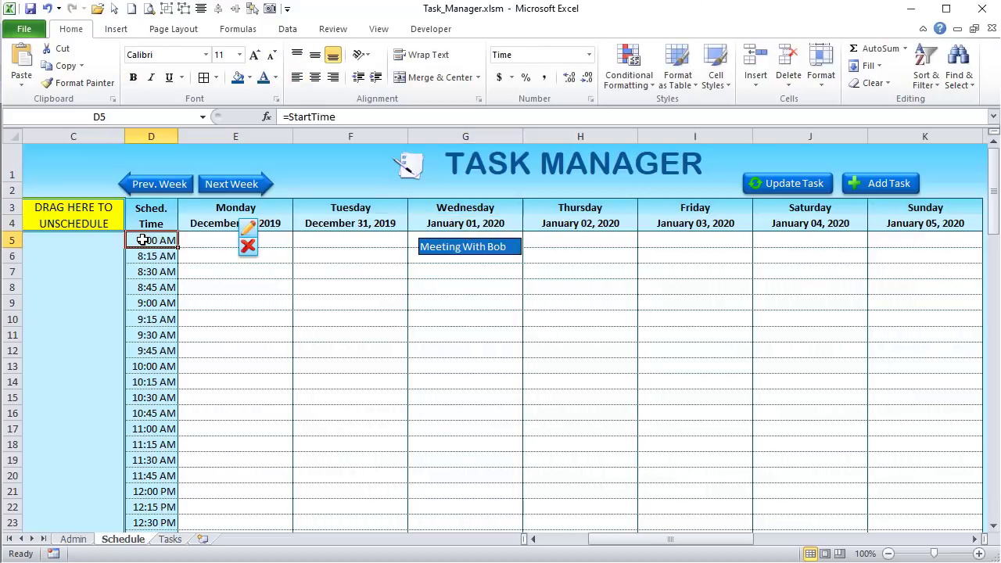
right_click(455, 254)
click(456, 254)
drag(469, 255, 466, 311)
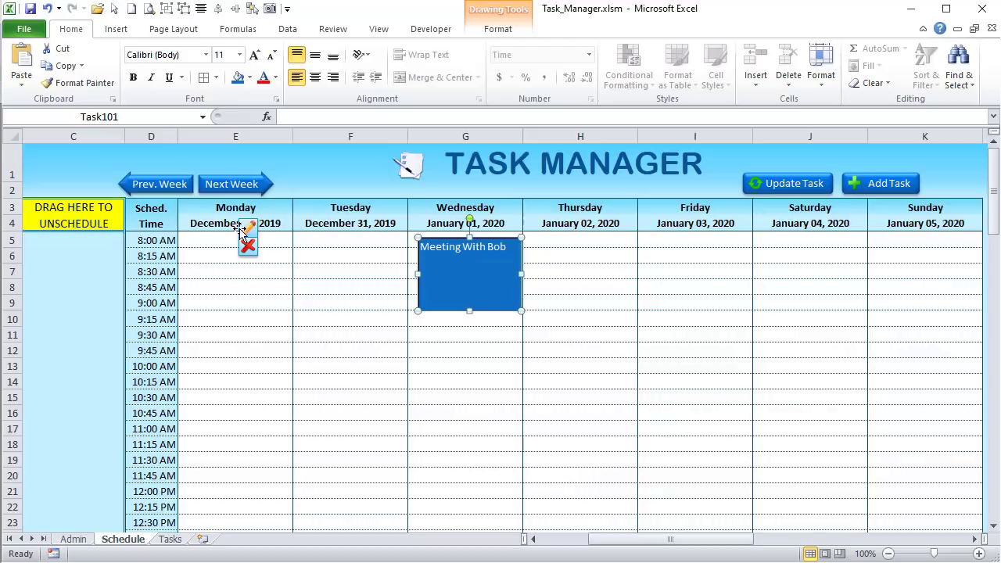
- Back in the VBA editor, remove the blank lines between End With and the Else: 'Schedule line in Task_Update
key(alt+F11)
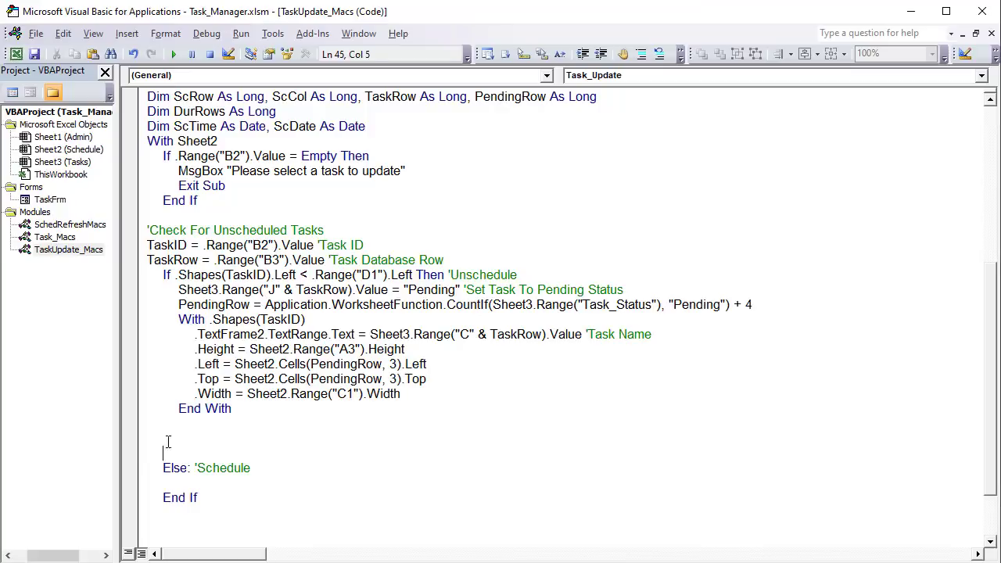
drag(180, 438, 88, 427)
key(BackSpace)
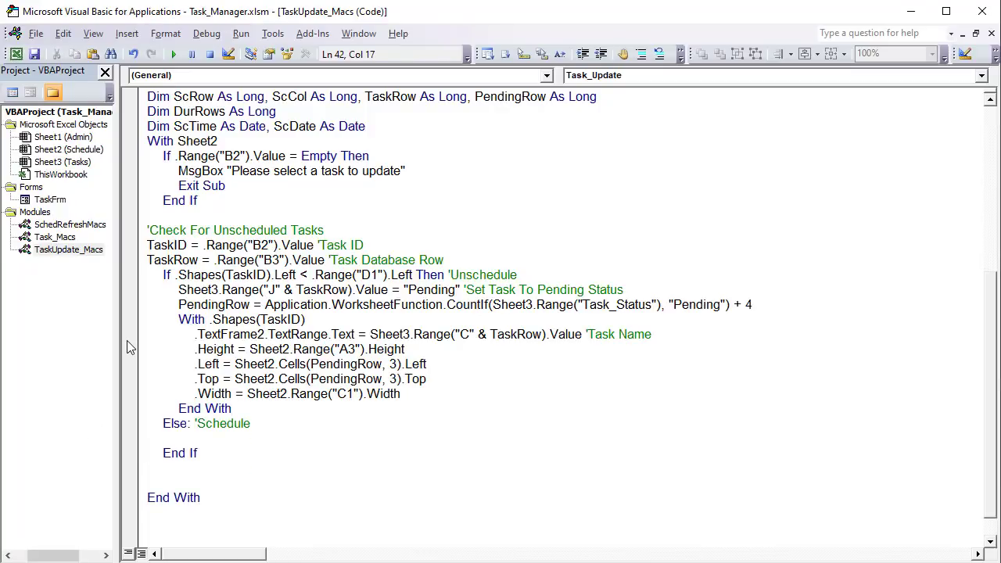
- Change the Else branch's comment to 'Scheduled Task and add a new line beneath it
click(275, 422)
text(d Task)
key(Return)
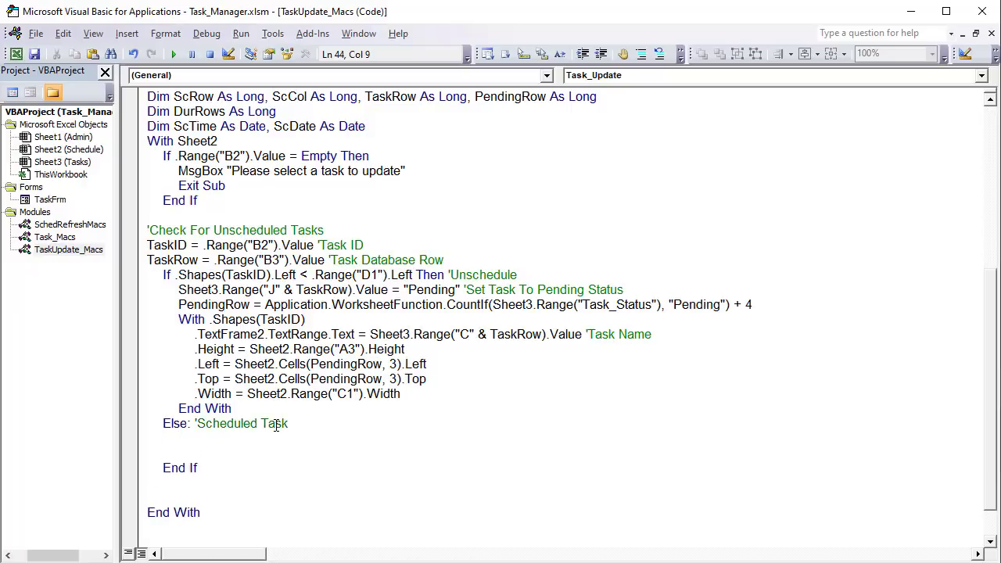
- Check the status recorded for Task101 on the Tasks sheet
key(alt+F11)
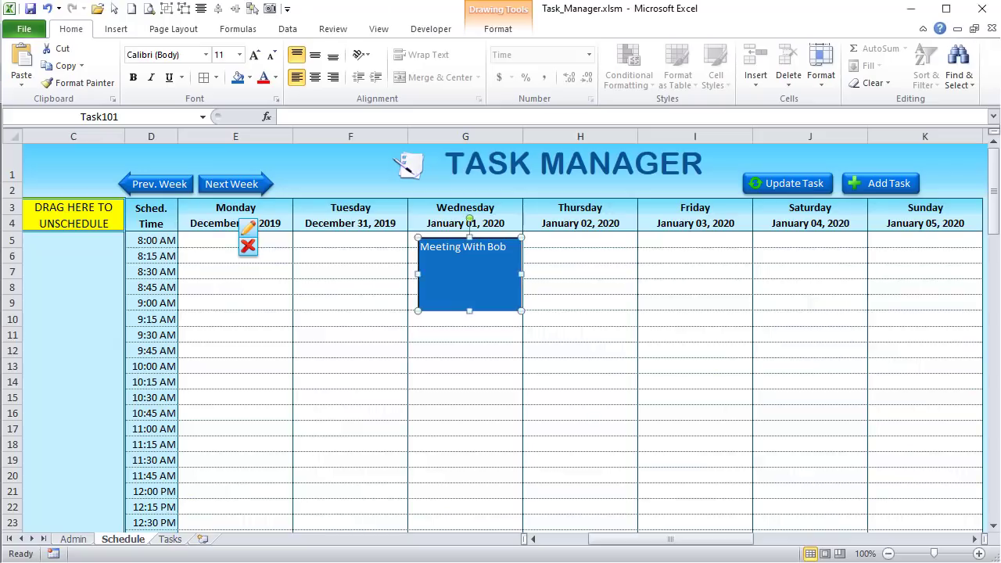
click(164, 541)
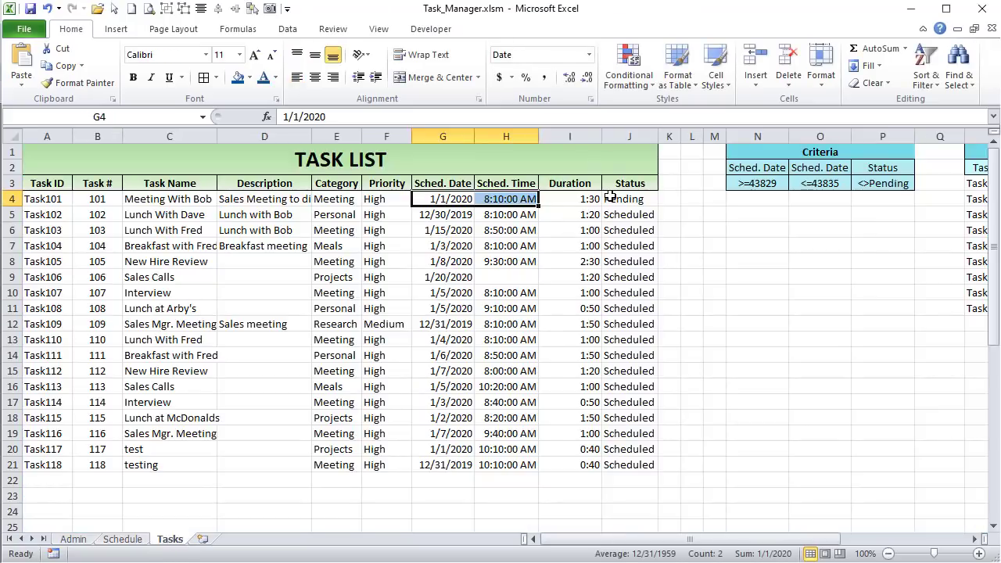
click(608, 197)
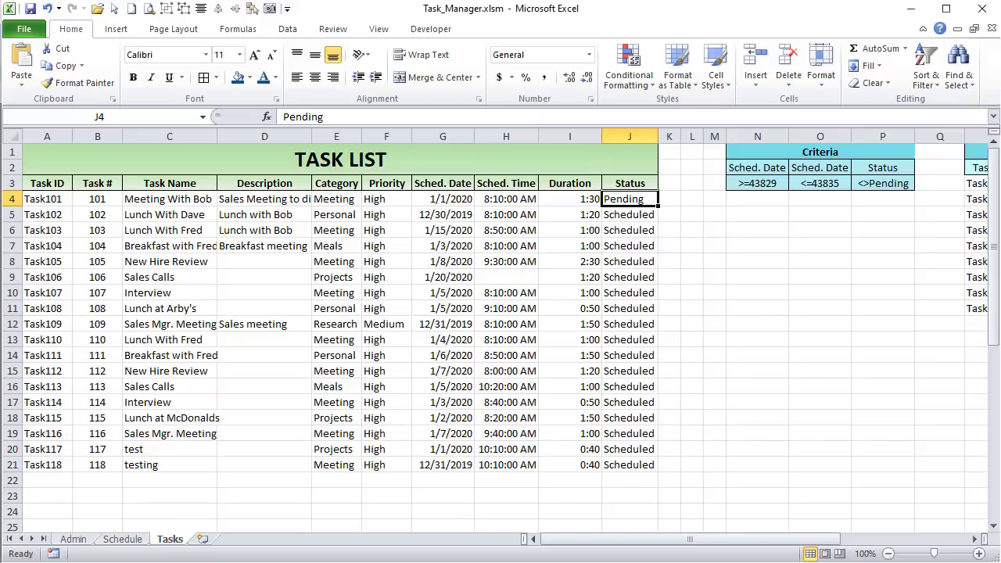
- Back in the VBA editor, copy the line that sets the Pending status into the Scheduled Task branch
key(alt+F11)
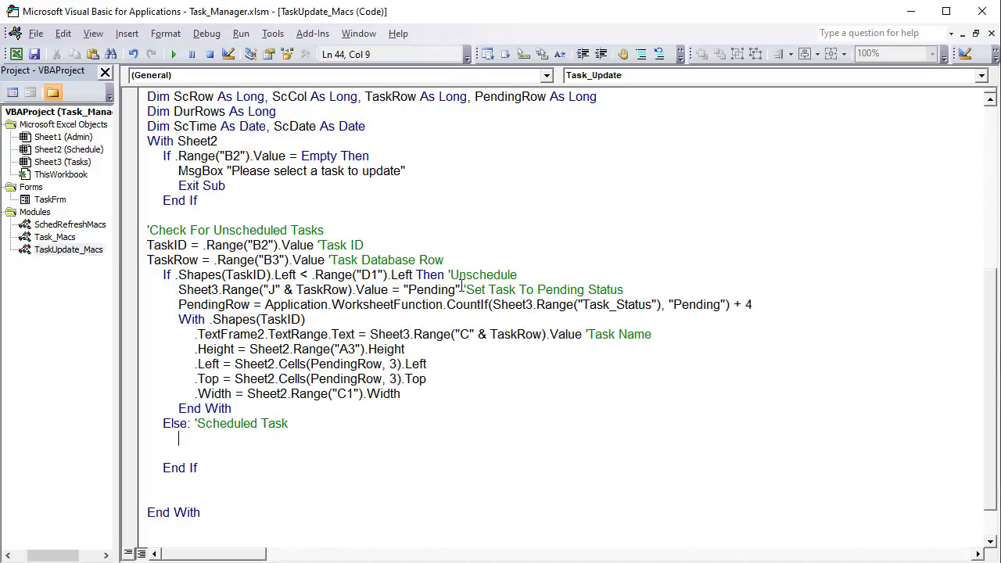
drag(700, 288, 179, 288)
key(ctrl+c)
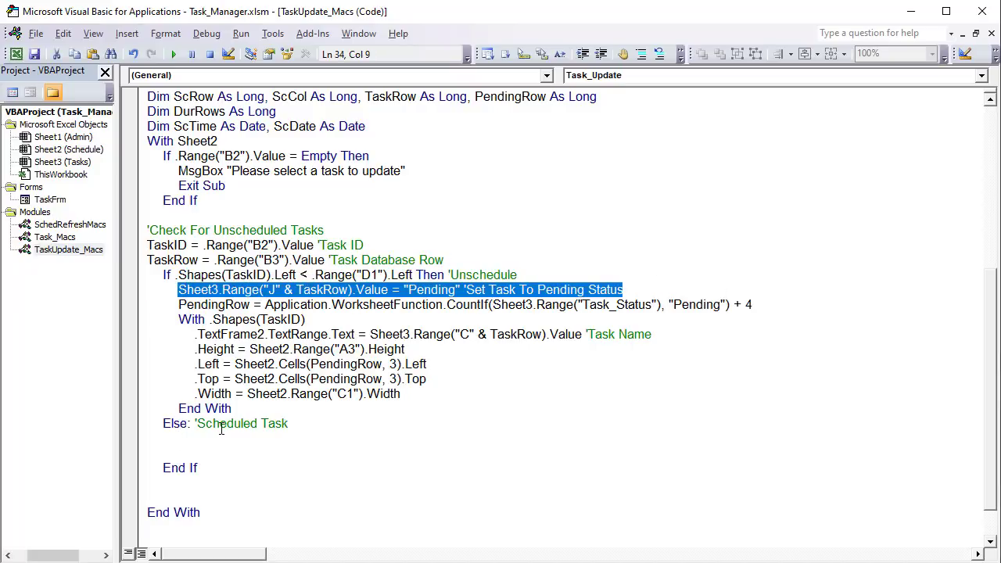
click(225, 438)
key(ctrl+v)
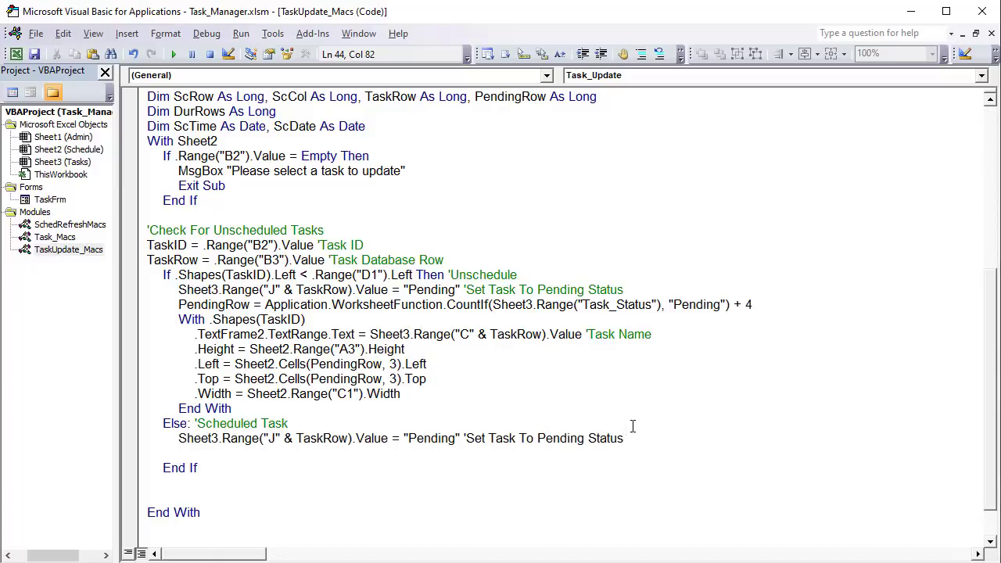
- Edit the copied line to assign "Scheduled" with the comment 'Set Task To Scheduled Status, and add a new line below
key(BackSpace)
key(BackSpace)
key(BackSpace)
key(BackSpace)
key(BackSpace)
key(BackSpace)
key(BackSpace)
key(BackSpace)
key(BackSpace)
key(BackSpace)
key(BackSpace)
key(BackSpace)
key(BackSpace)
key(BackSpace)
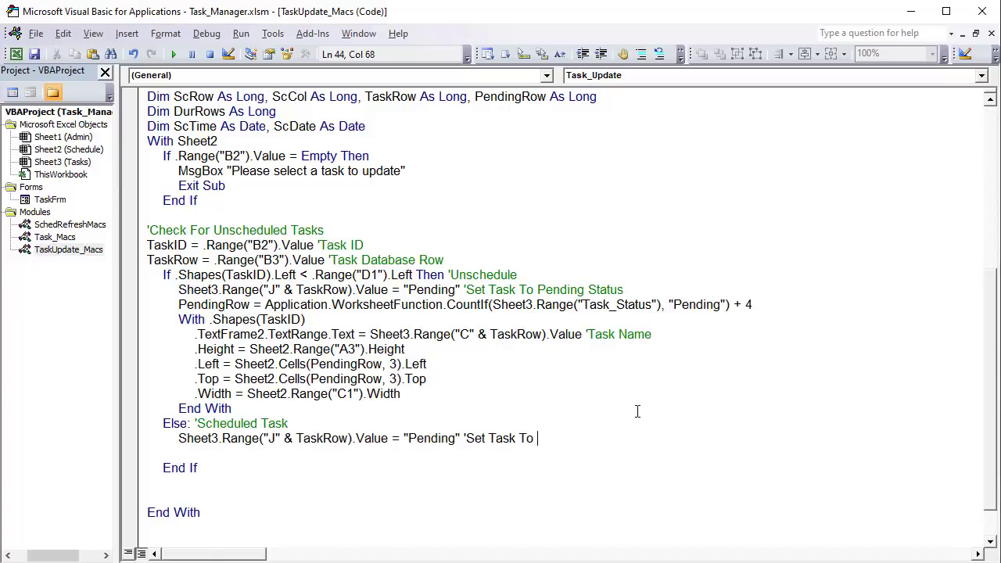
text(Scheduled Status)
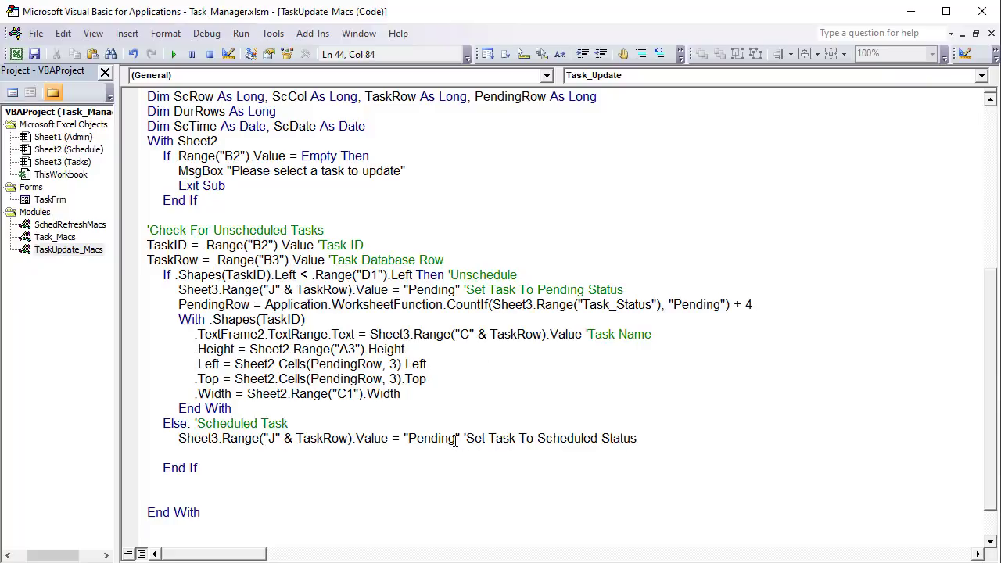
drag(455, 439, 408, 440)
text(Sched)
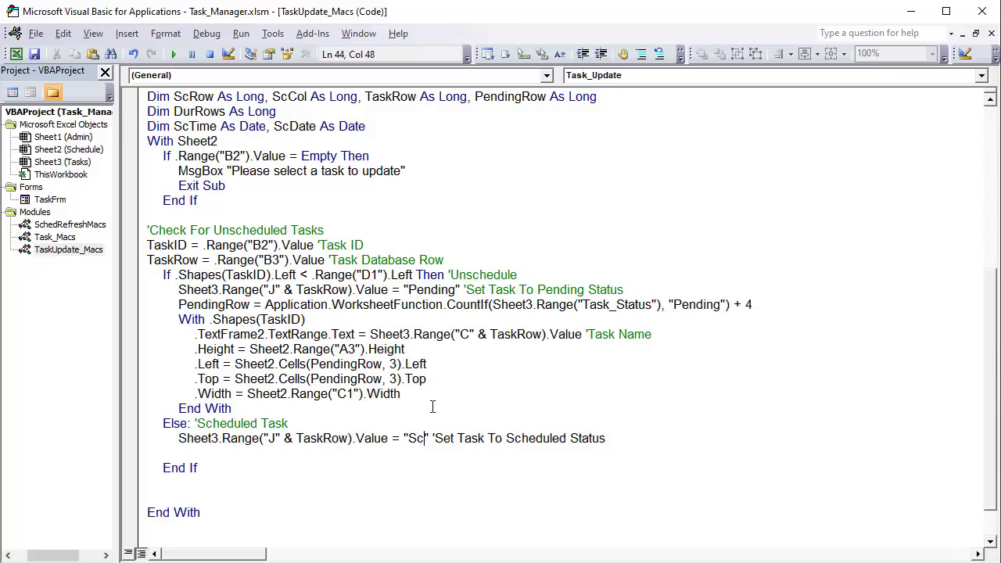
text(uled)
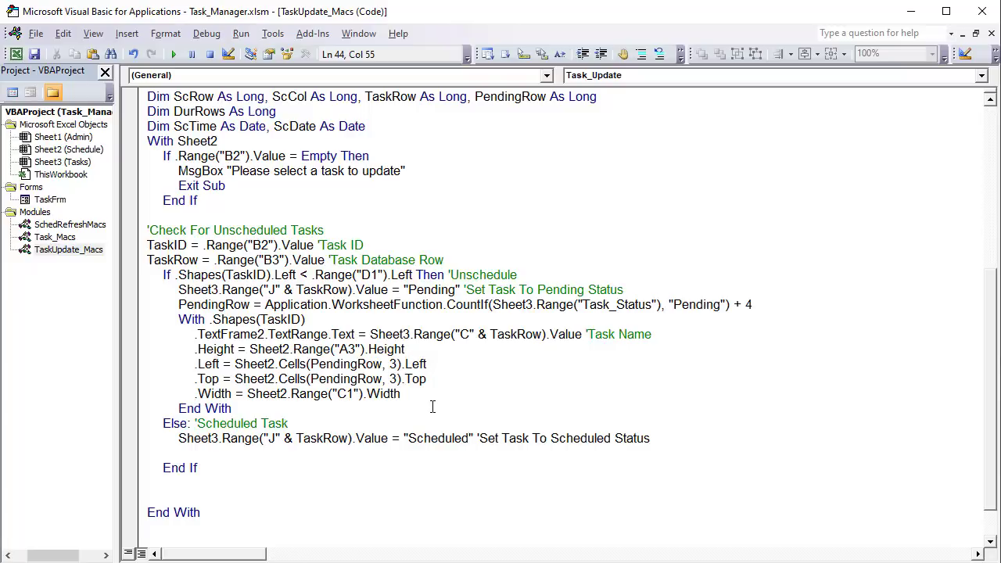
click(667, 437)
key(Return)
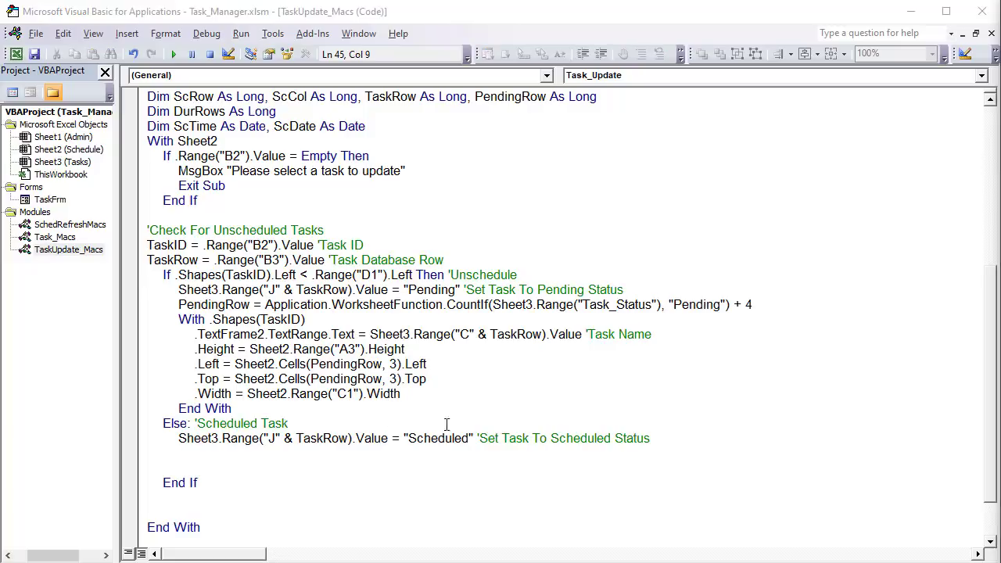
- Below the Scheduled status line, add the code ScCol = .Shapes(TaskID).TopLeftCell.Column
click(261, 451)
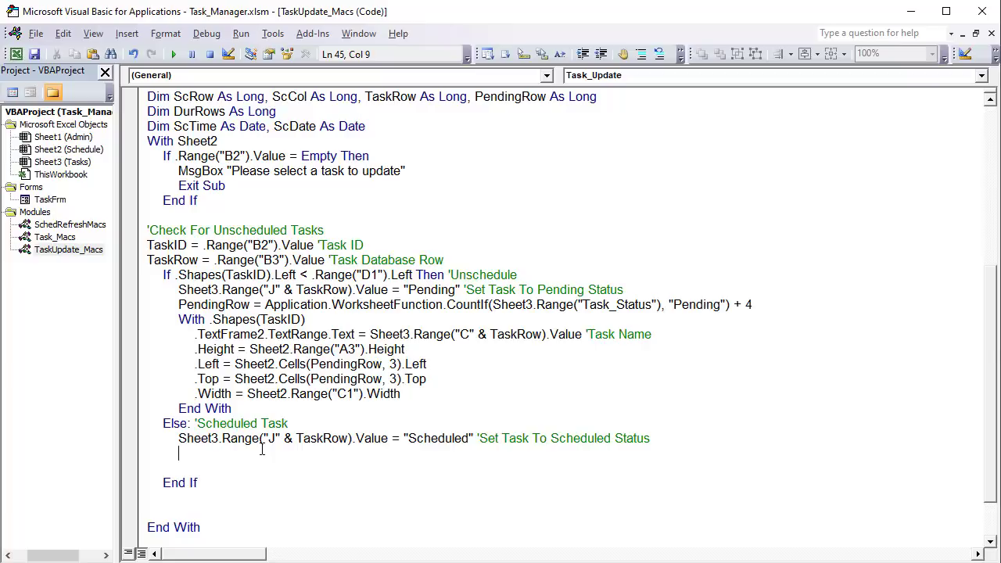
text(ScCol)
text(= .Shapes(Ta)
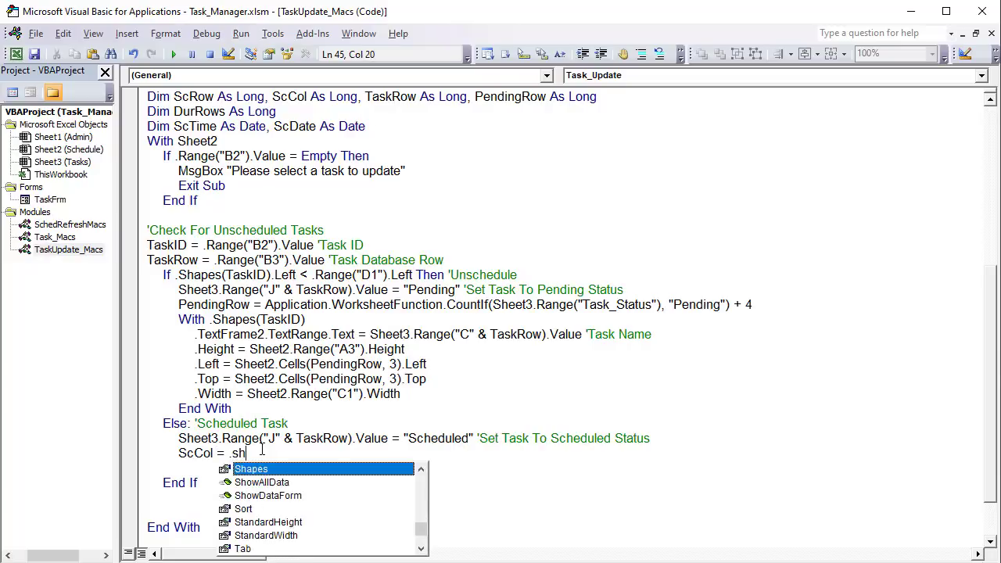
text(sk)
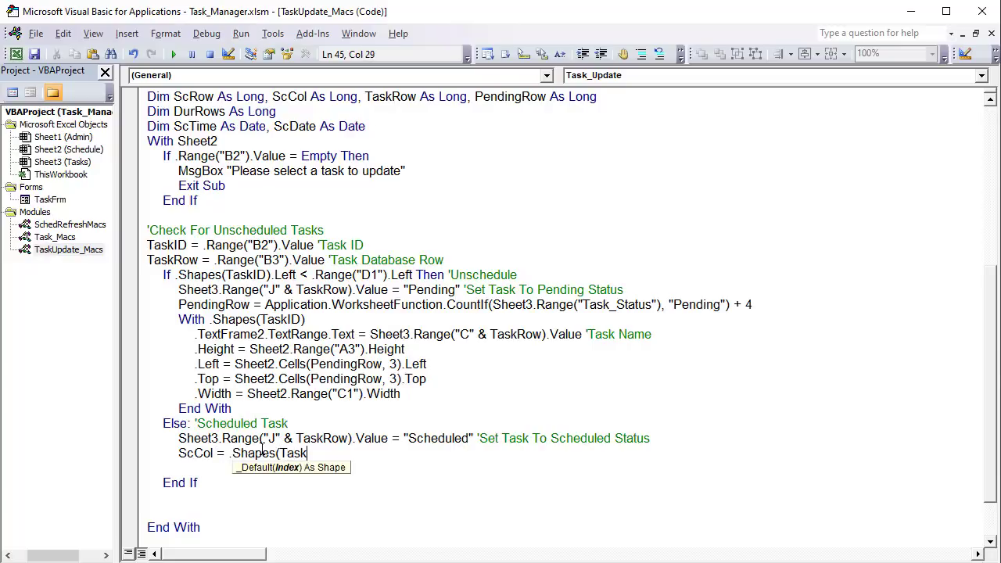
text(ID))
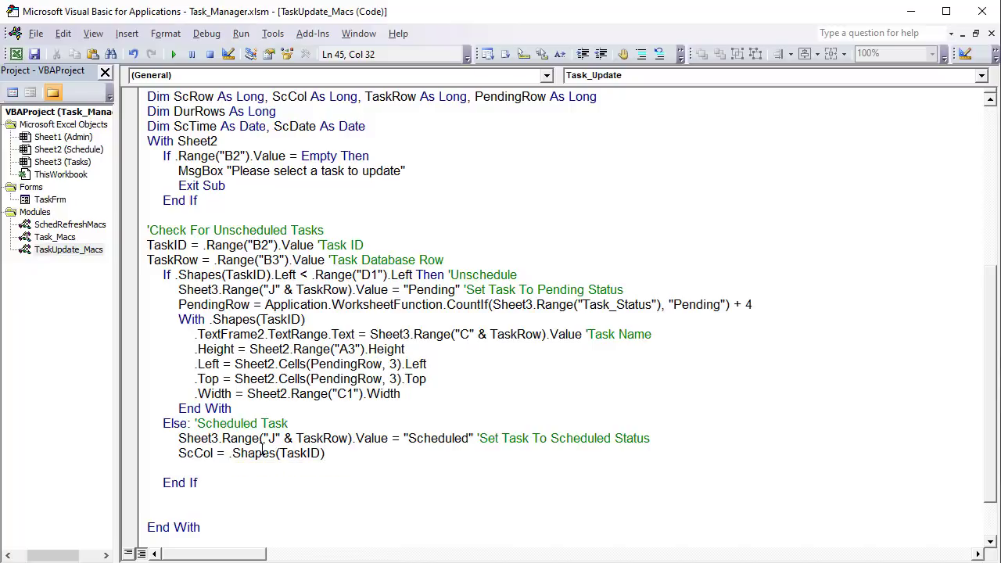
text(.topl)
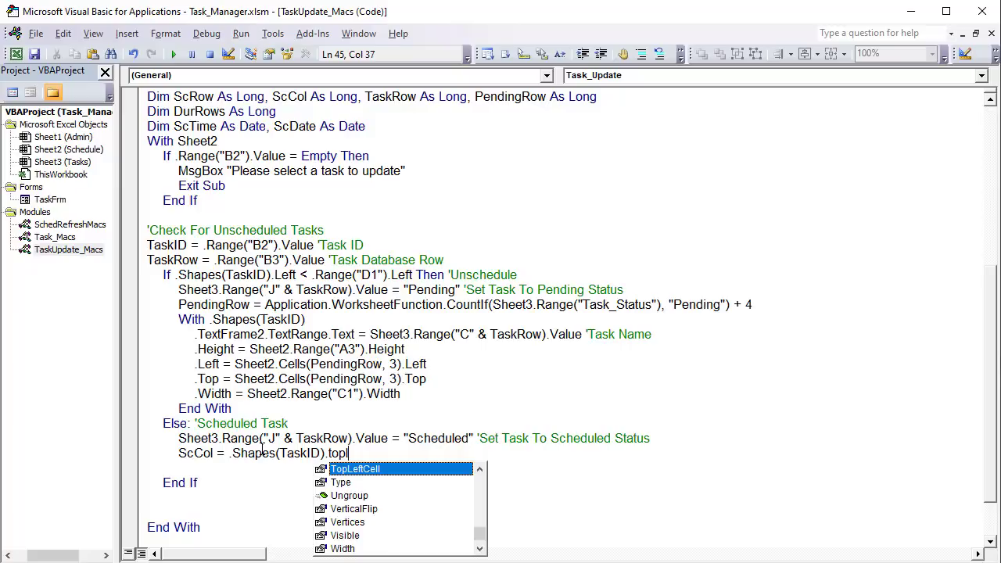
key(Tab)
text(.col)
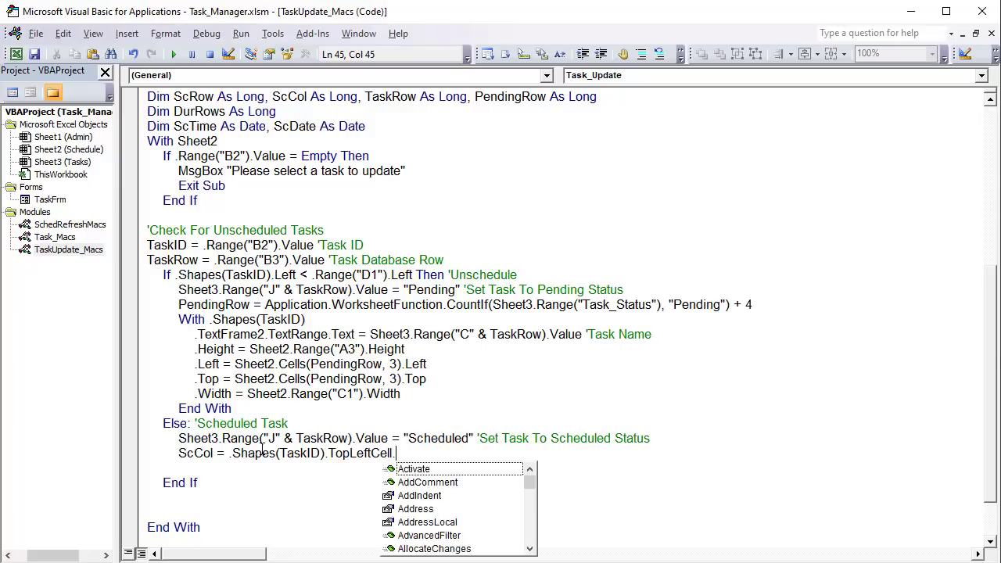
key(Tab)
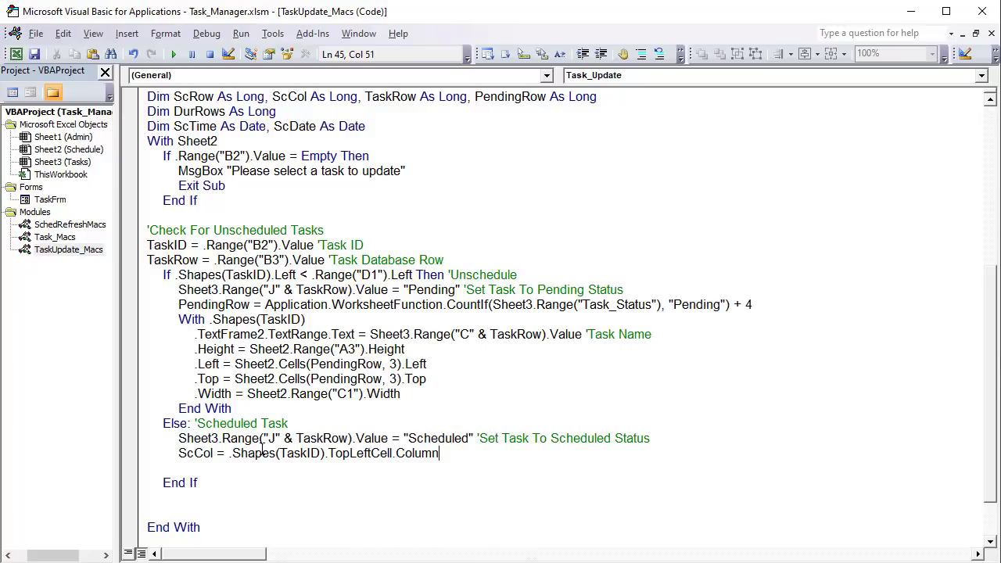
- On the Schedule sheet, check which column the Task101 shape sits in and select the shape
key(alt+F11)
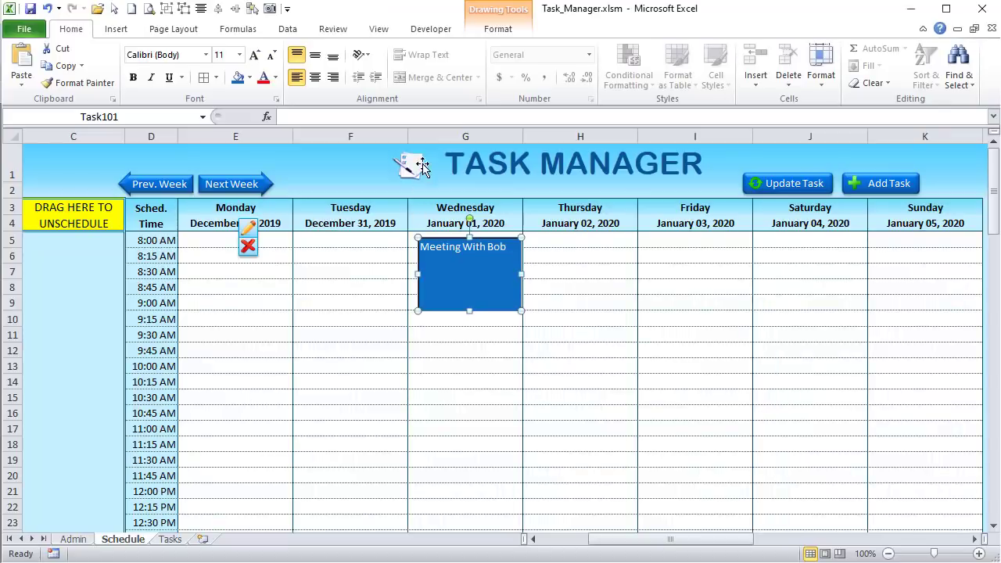
click(447, 127)
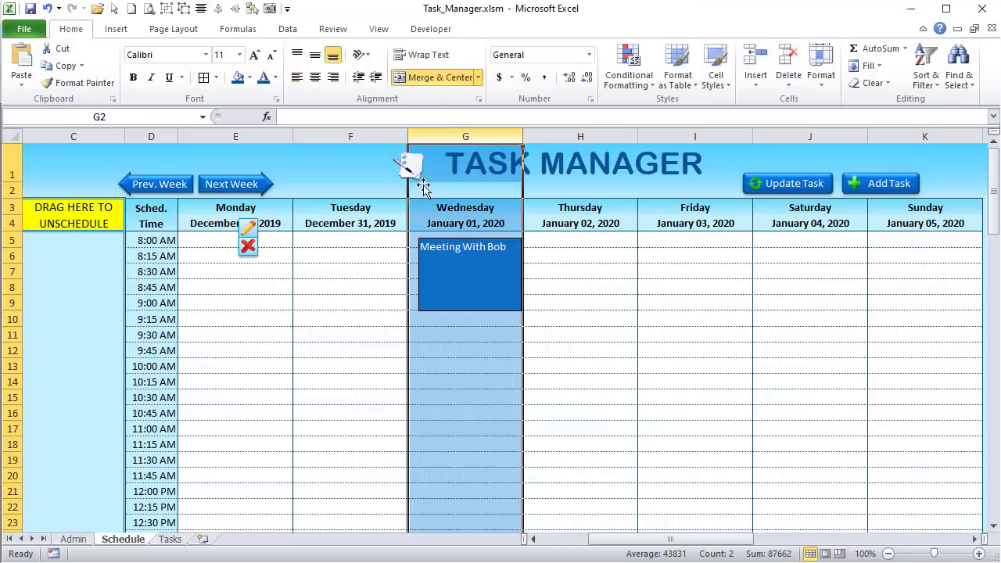
click(453, 261)
right_click(451, 246)
key(Escape)
key(Escape)
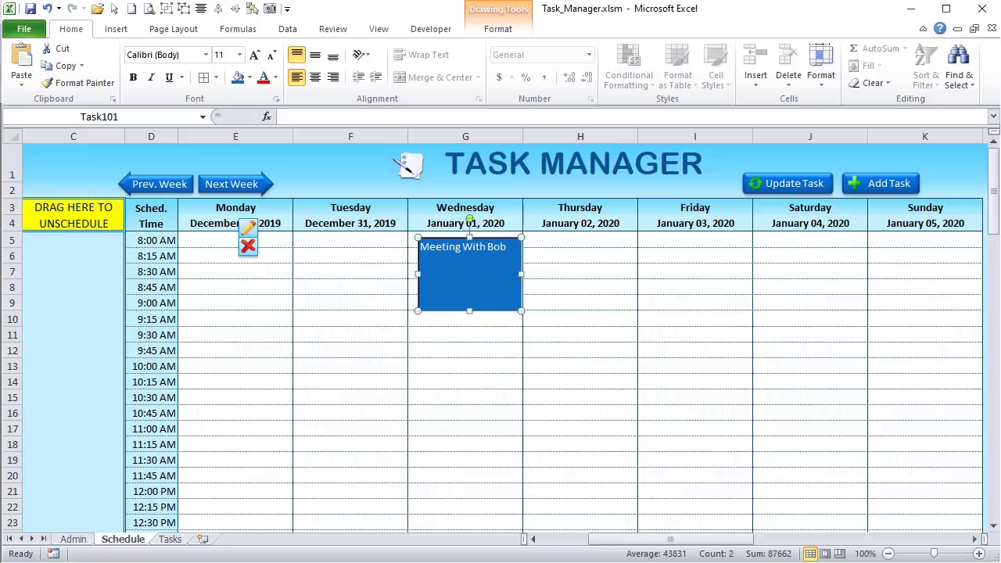
- In the VBA editor, add the comment 'Schedule Column to the ScCol line and start a new line
key(alt+F11)
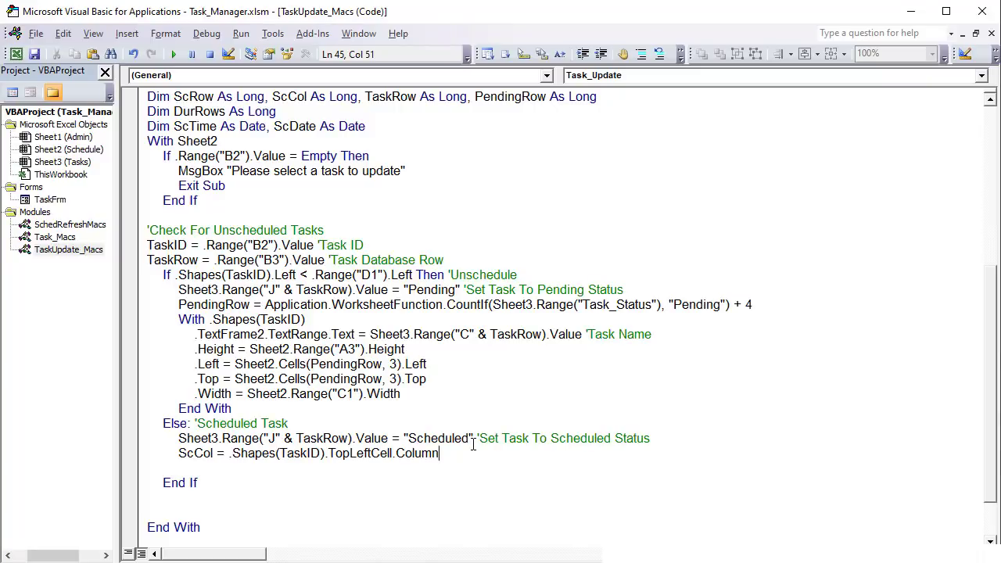
text('Schedule Column)
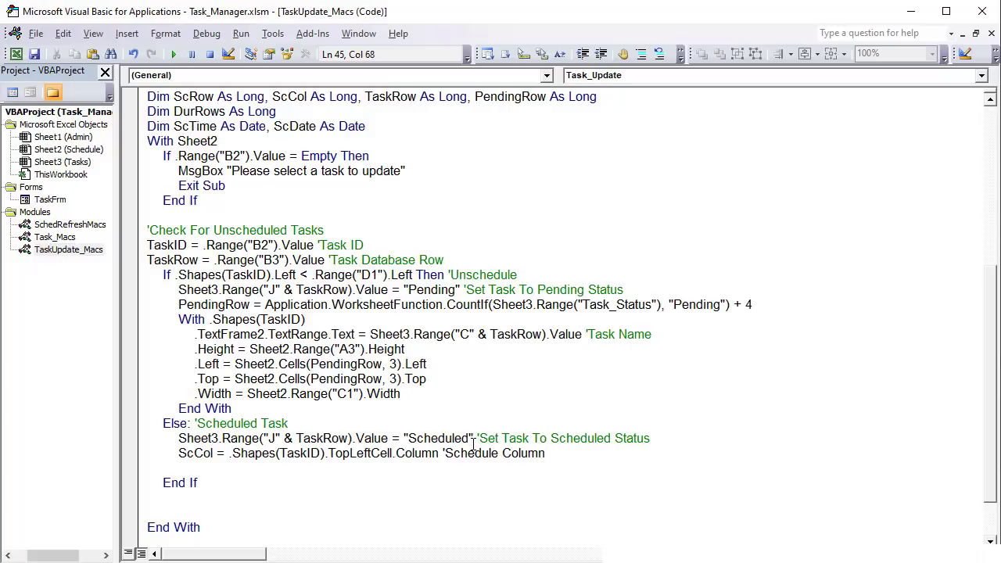
key(Return)
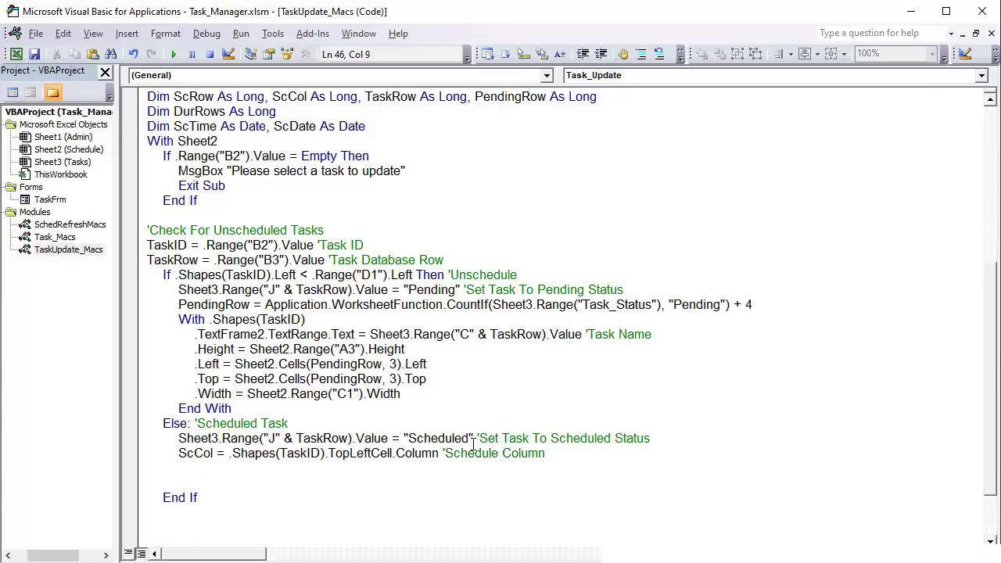
- Add the line ScRow = .Shapes(TaskID).TopLeftCell.Row with the comment 'Schedule Row, reusing the shape reference from the ScCol line
text(ScRow =)
click(473, 444)
click(748, 471)
drag(396, 452, 230, 457)
key(ctrl+c)
click(274, 469)
key(ctrl+v)
text(.row )
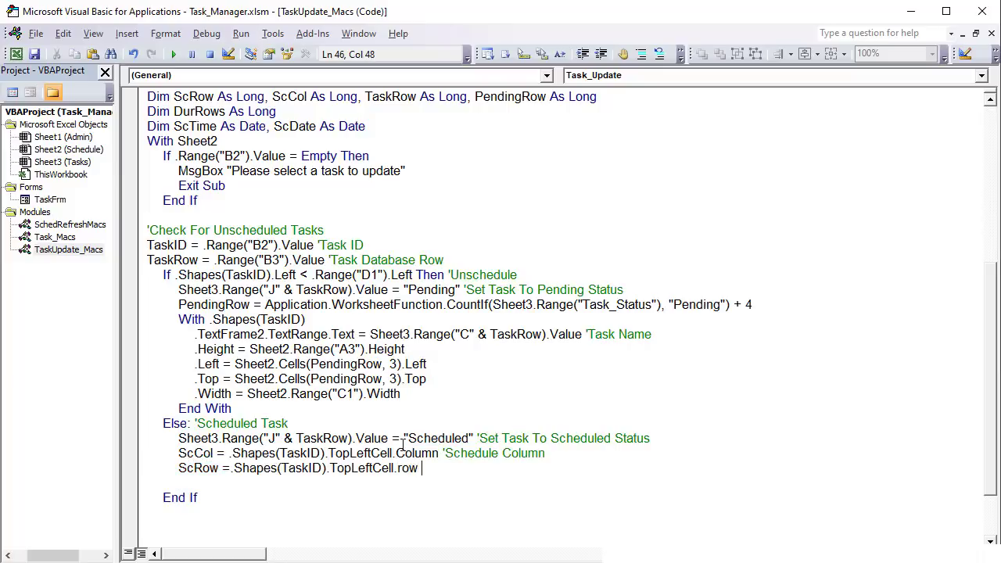
text('Schedule Row)
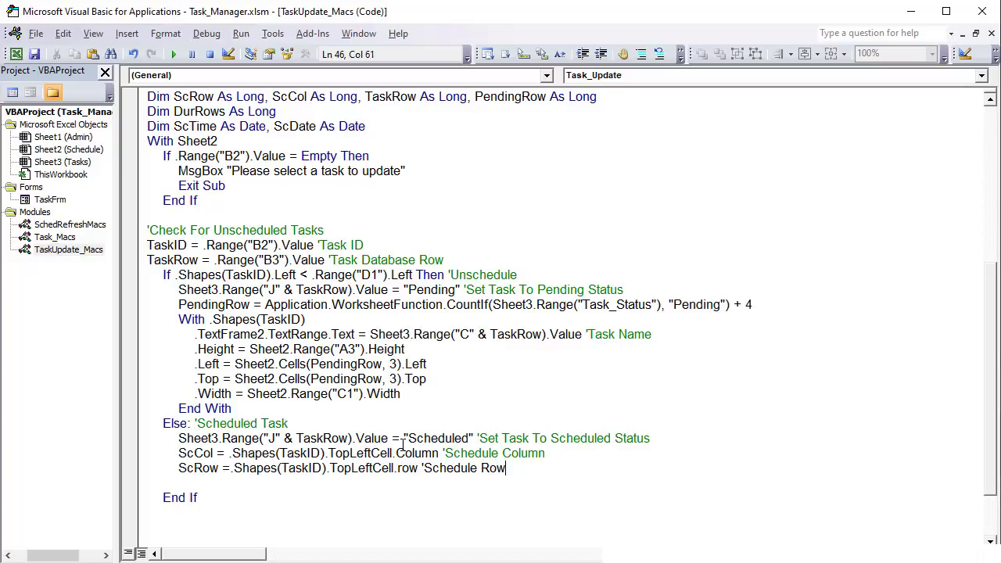
key(Return)
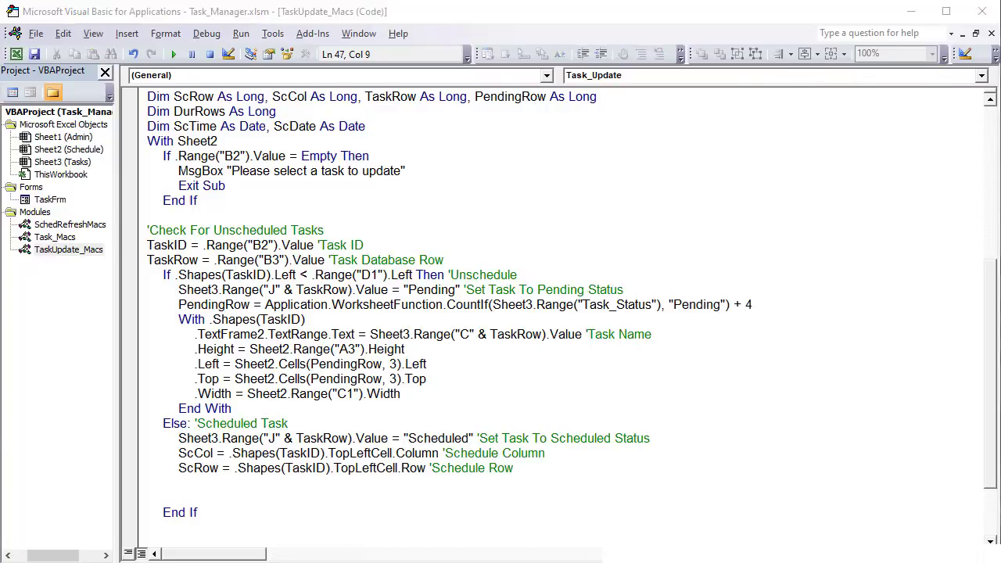
- On the Schedule sheet, examine row 5 and its scheduled time in cell D5
key(alt+F11)
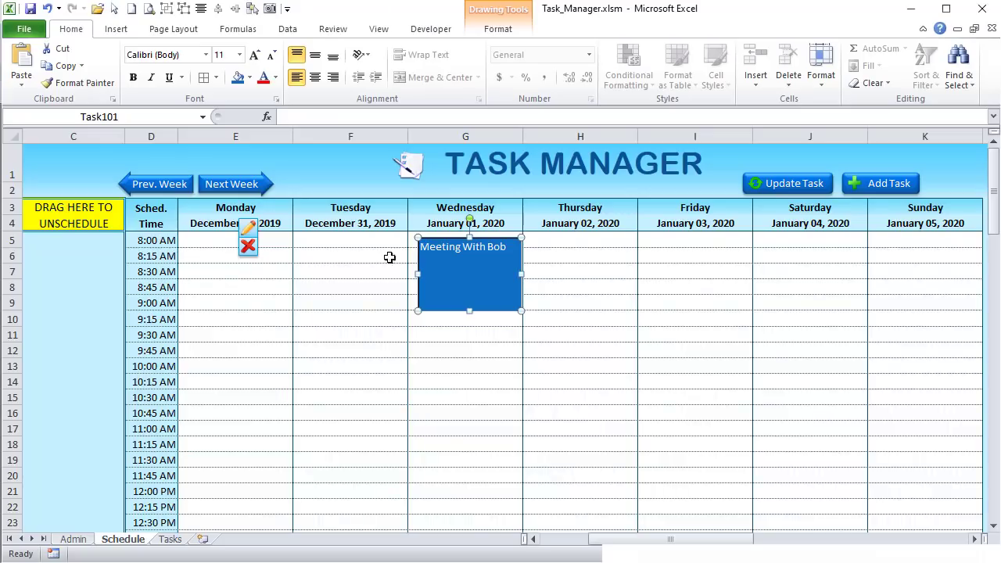
click(11, 239)
click(145, 241)
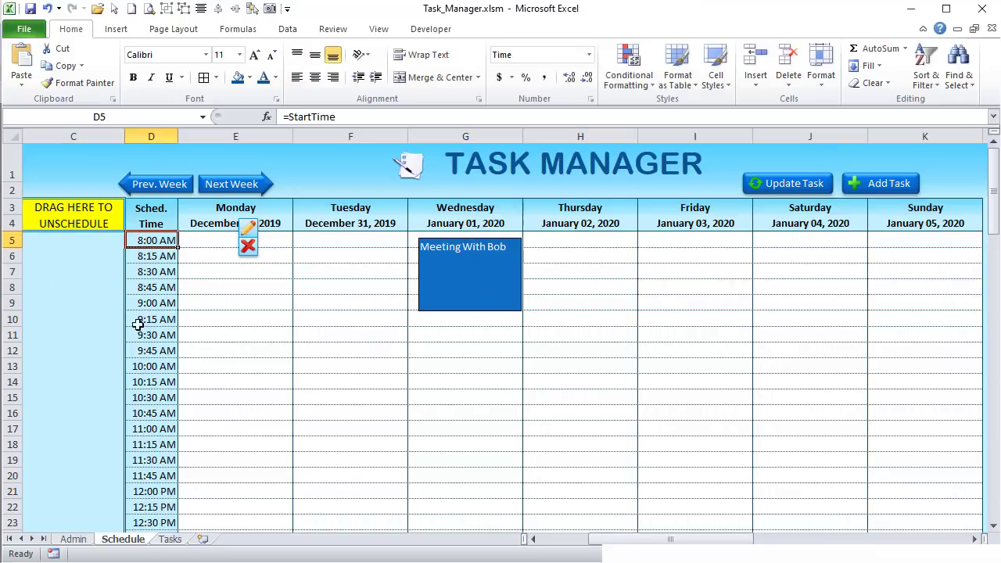
- Move the Task101 shape down to the 10:00 AM row under Wednesday and select that row's time cell, D13
right_click(435, 262)
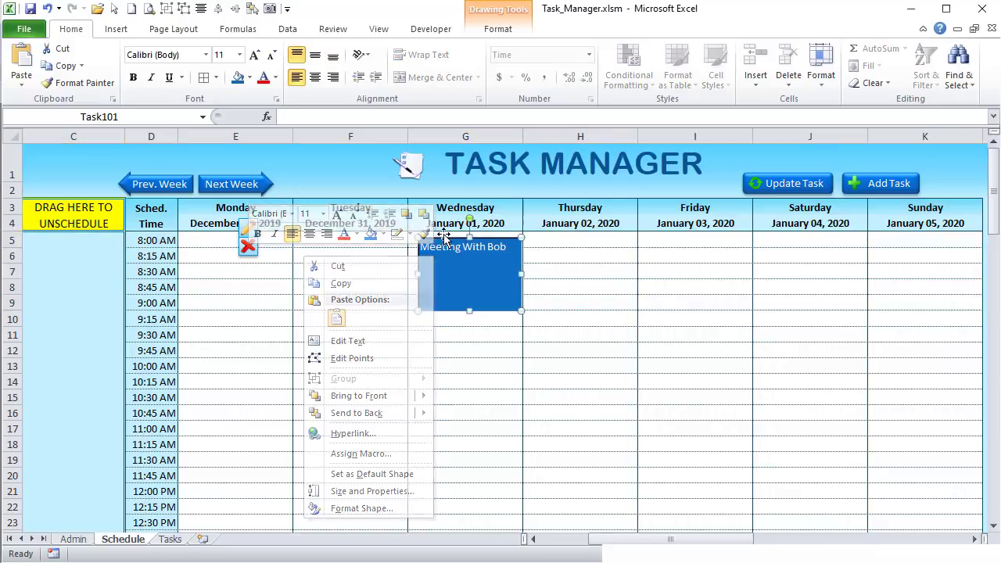
click(442, 237)
drag(444, 238, 444, 362)
click(147, 365)
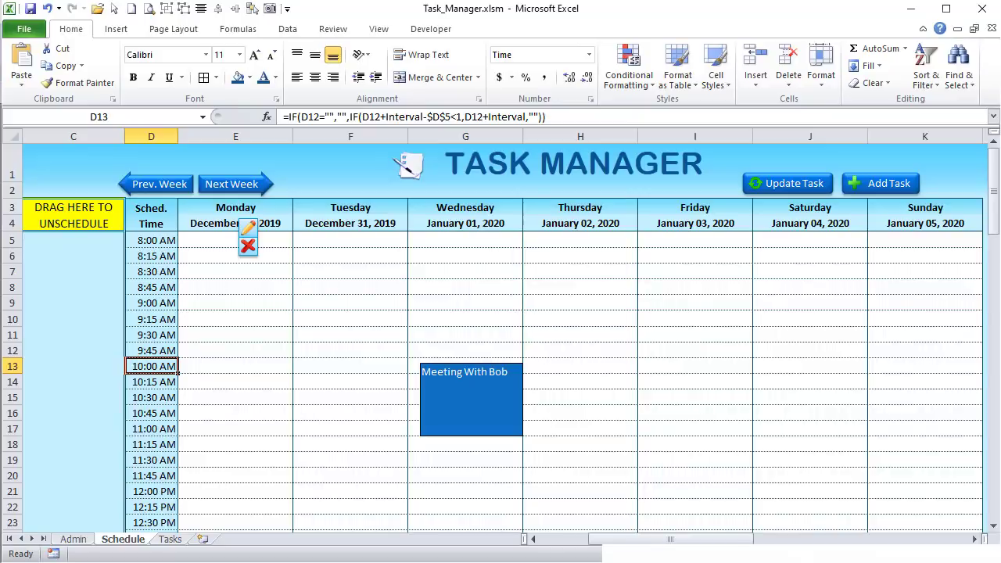
- In the VBA editor, add the line ScTime = .Range("D" & ScRow).Value with the comment 'Scheduled Time, and start a new line
key(alt+F11)
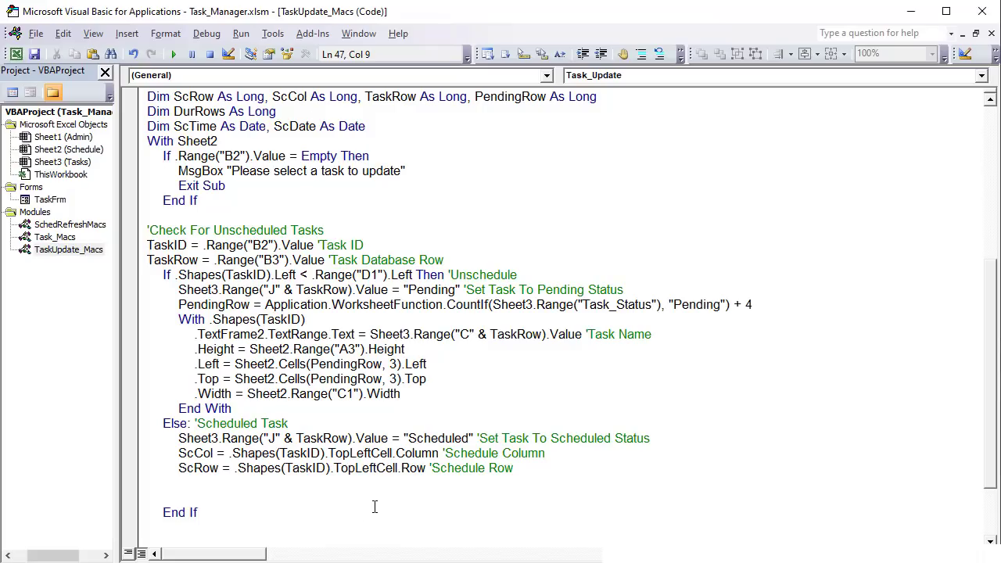
text(ScTime = .Range("D").value)
key(Left)
key(Left)
key(Left)
key(Left)
key(Left)
key(Left)
key(Left)
key(Left)
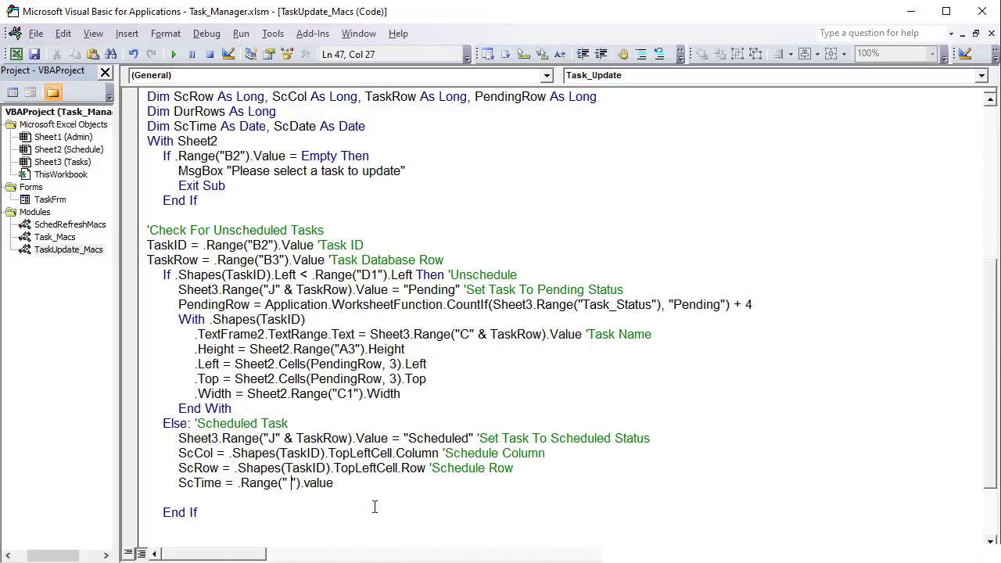
text(D")
text( & ScRo)
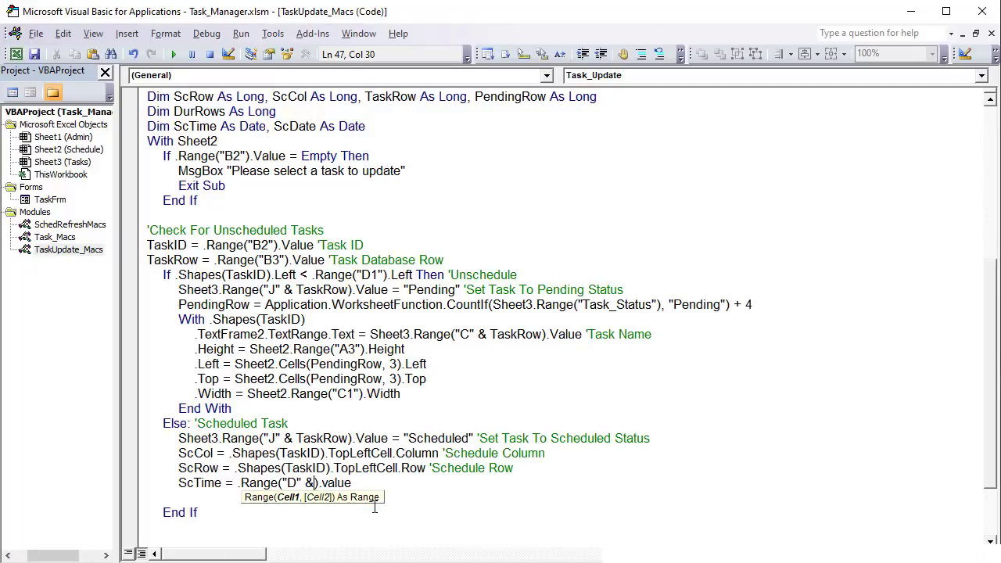
text(w)
key(End)
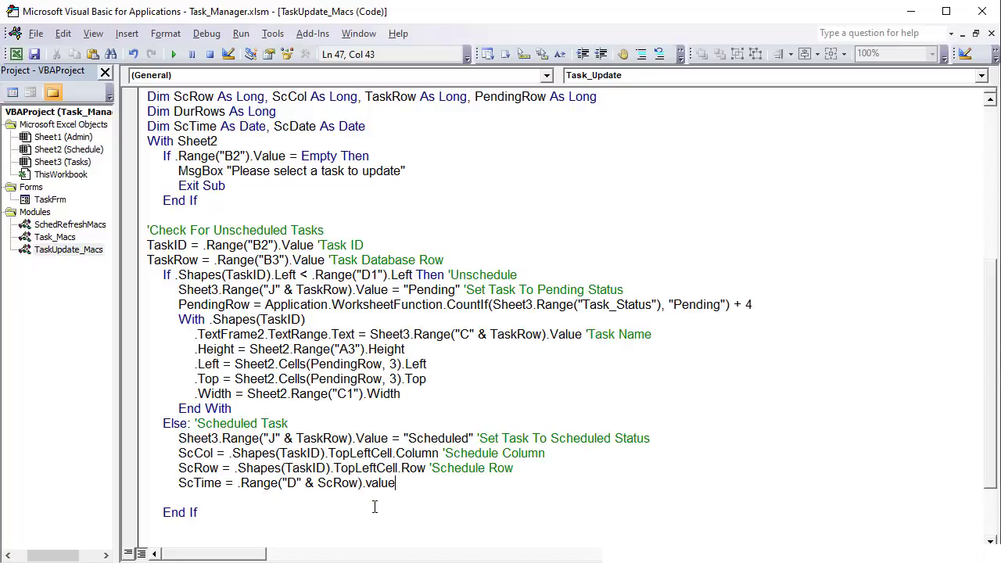
text('Scheduled Time)
key(Return)
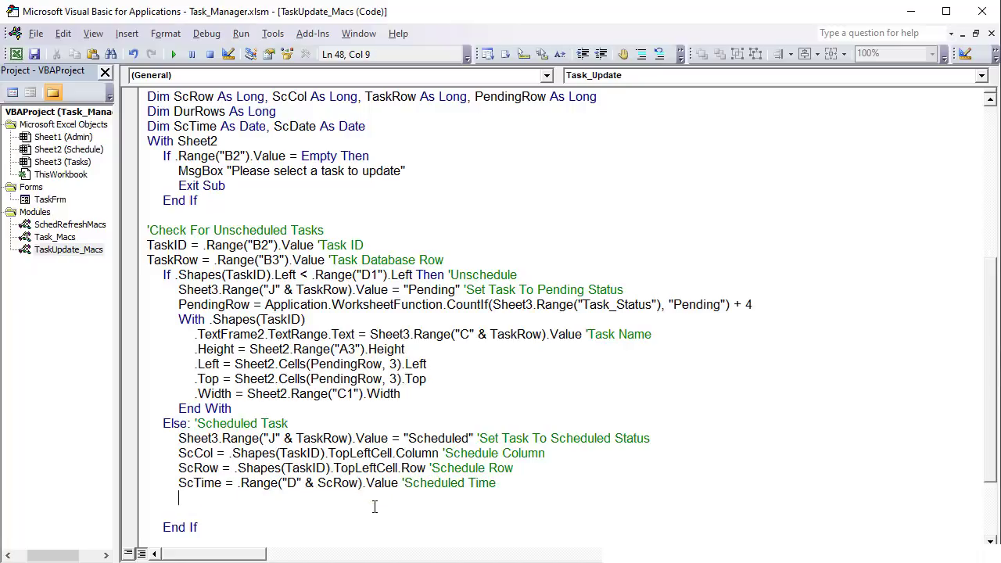
- Add the line ScDate = .Cells(4, ScCol).Value below the ScTime line
text(ScDate)
text(= .Cells)
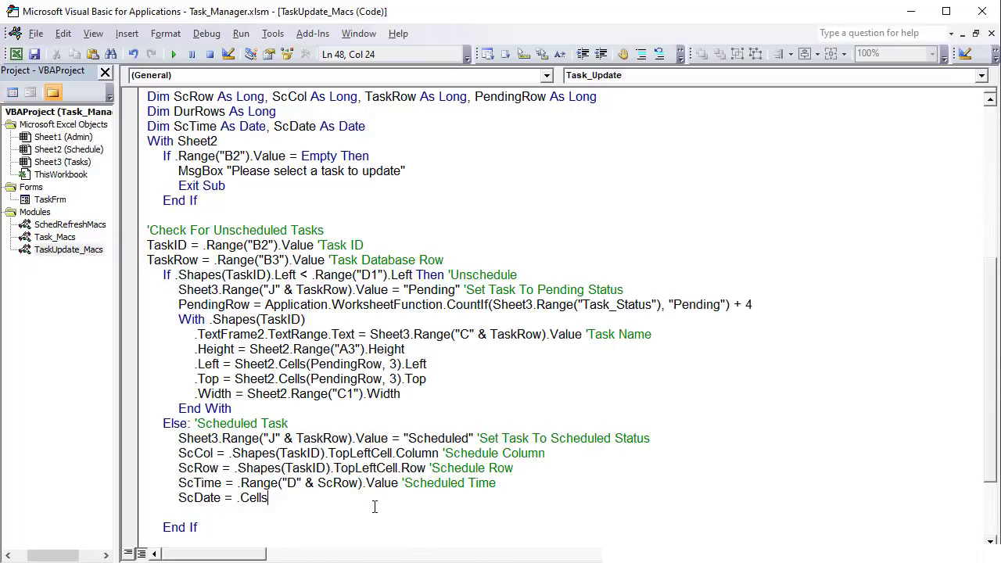
text(()
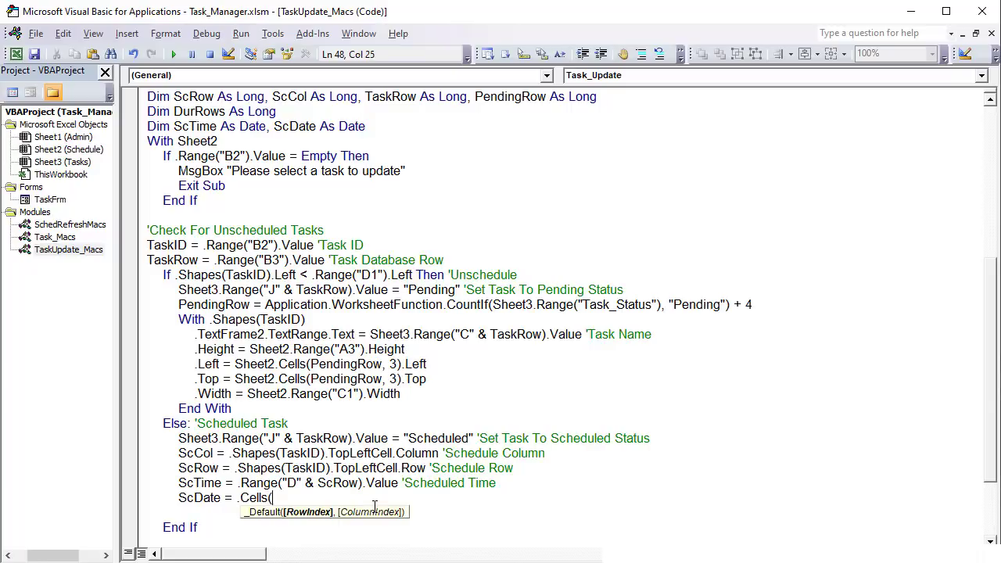
text(4,)
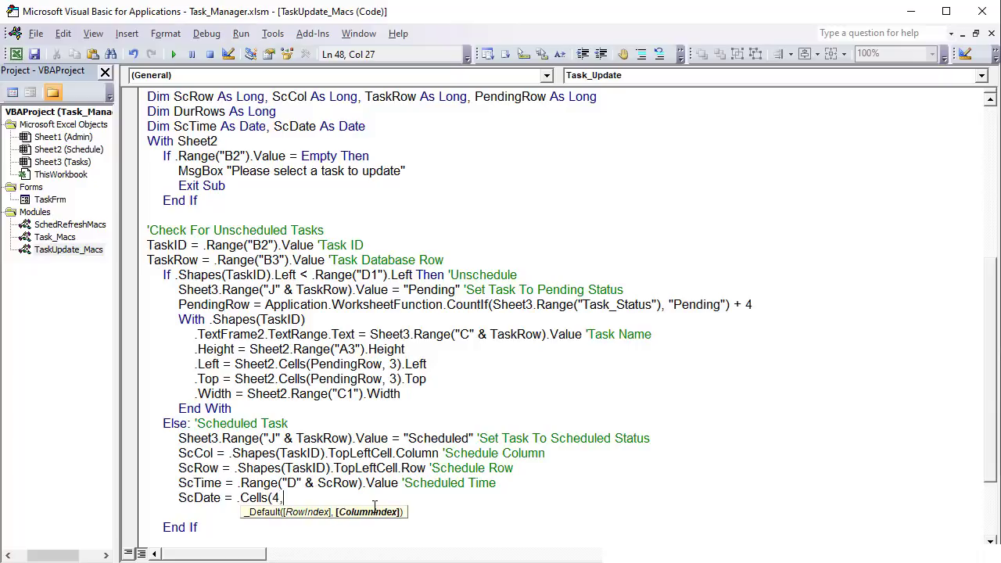
text(ScCol).value)
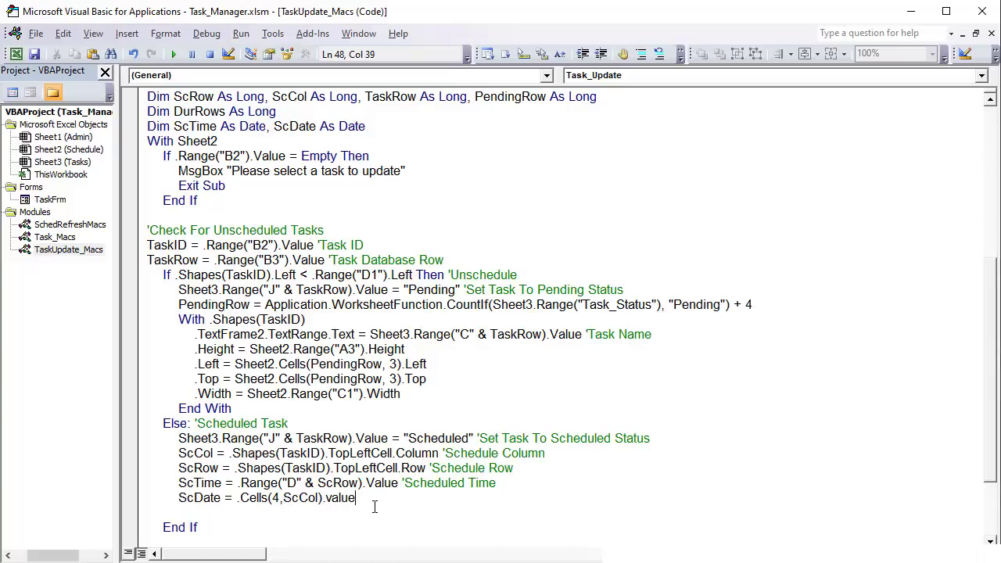
- On the Schedule sheet, examine the dates in row 4 and the date cell G4 above the Meeting With Bob shape
key(alt+F11)
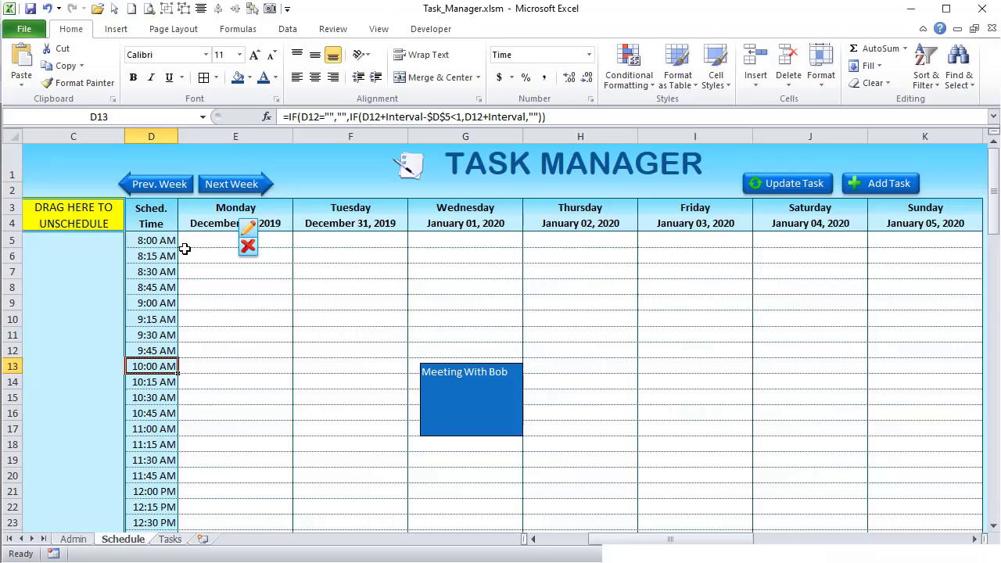
drag(10, 207, 11, 222)
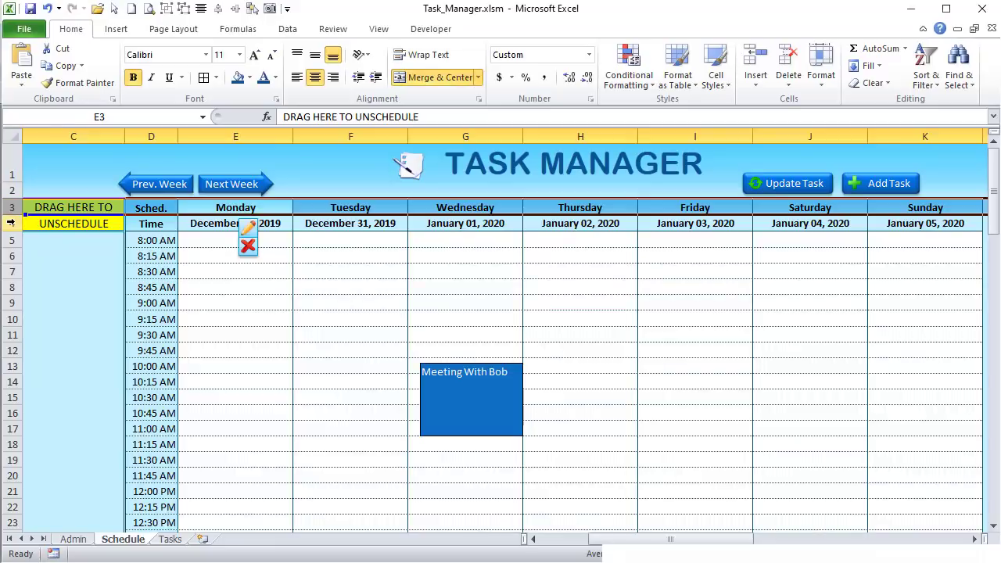
click(11, 223)
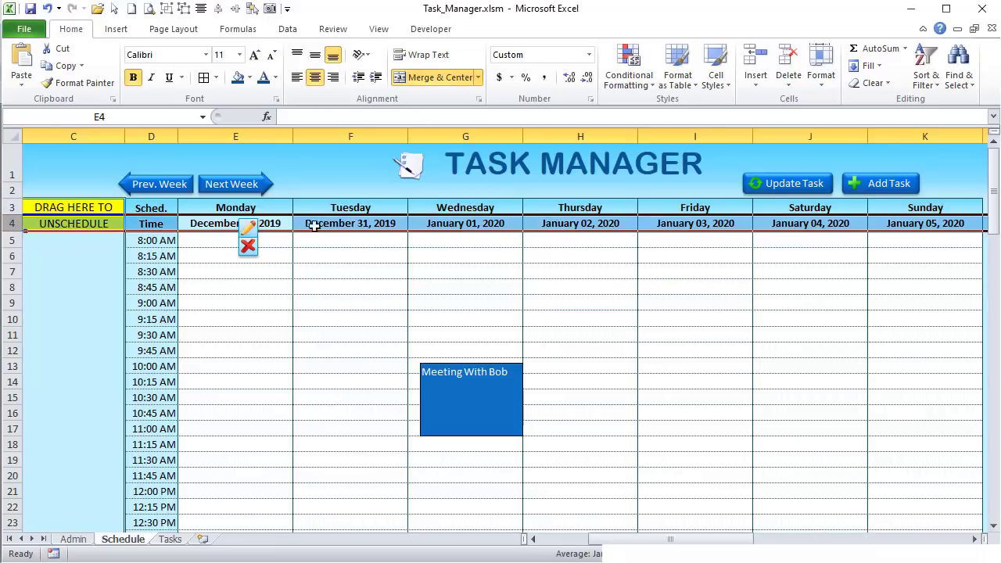
right_click(455, 366)
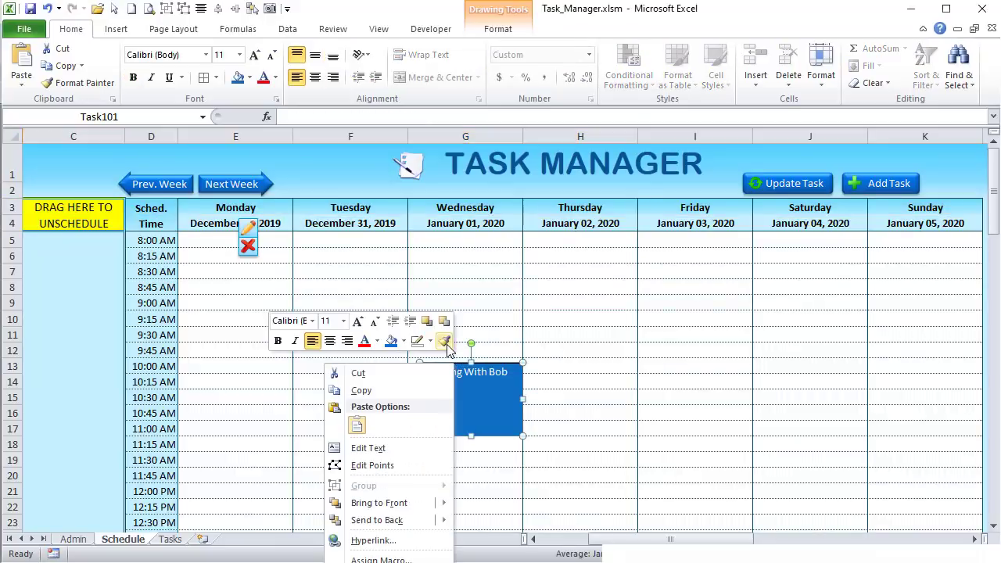
key(Escape)
drag(467, 274, 467, 355)
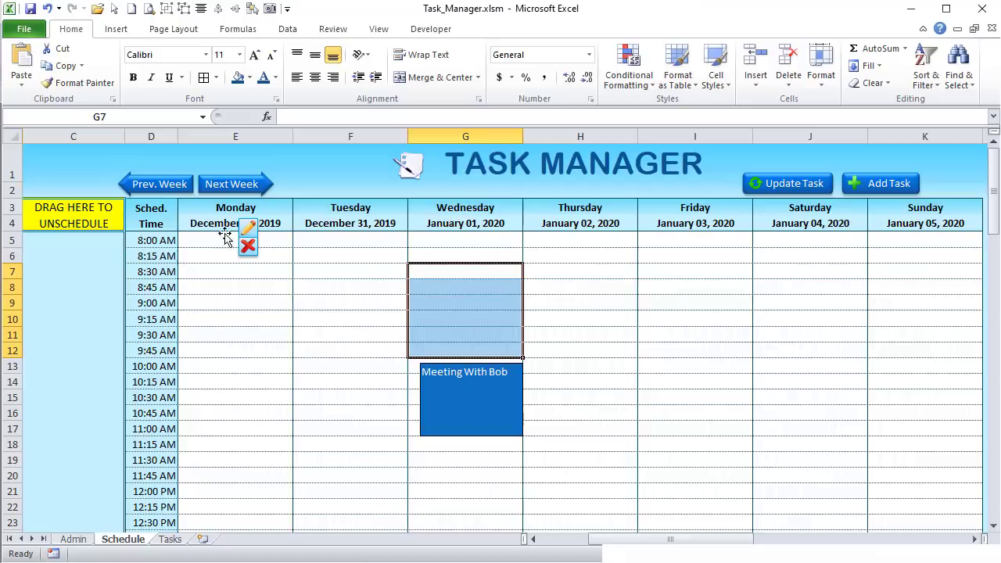
click(13, 222)
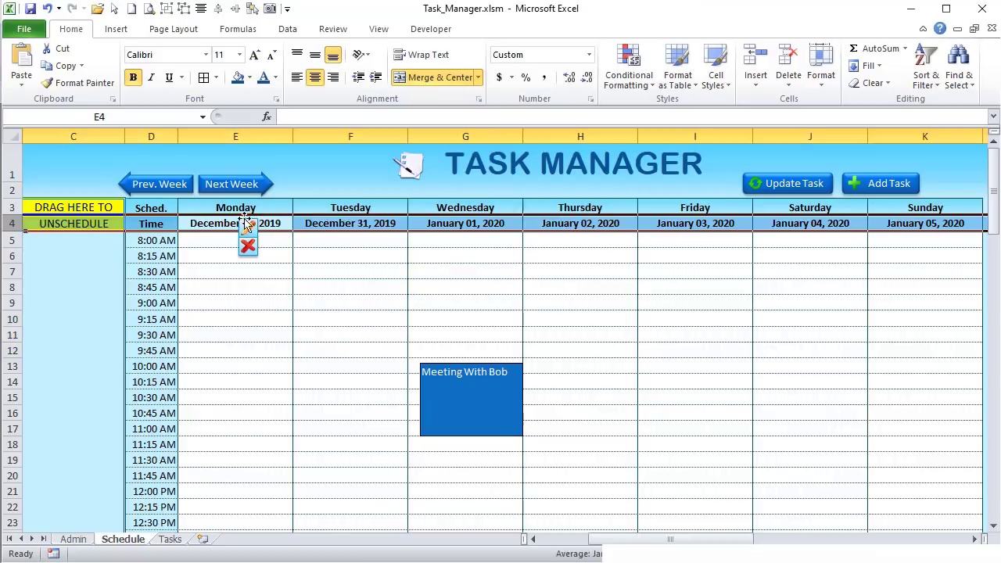
click(437, 223)
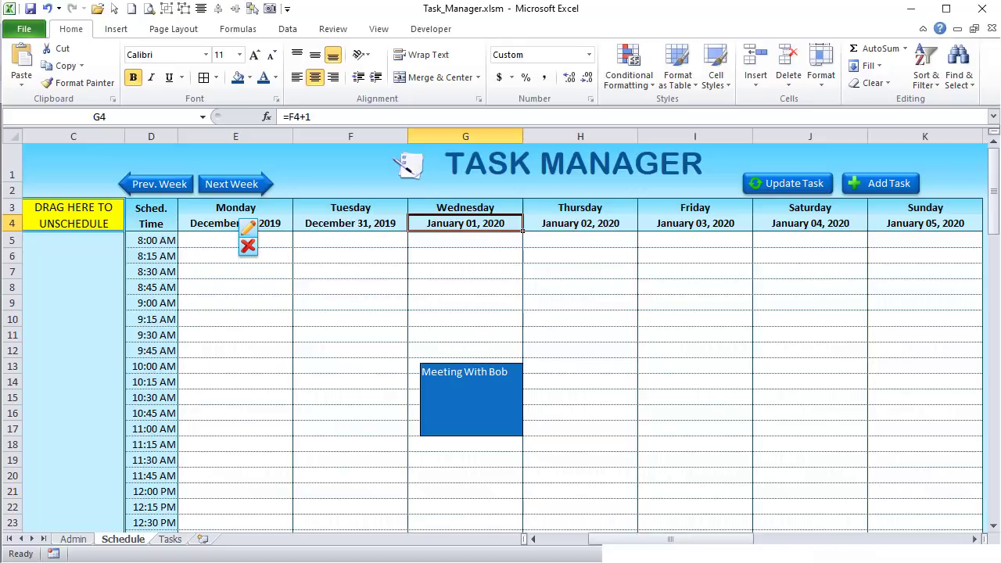
- Back in the VBA editor, add the comment 'Schedule Date to the ScDate line and start a new line
key(alt+F11)
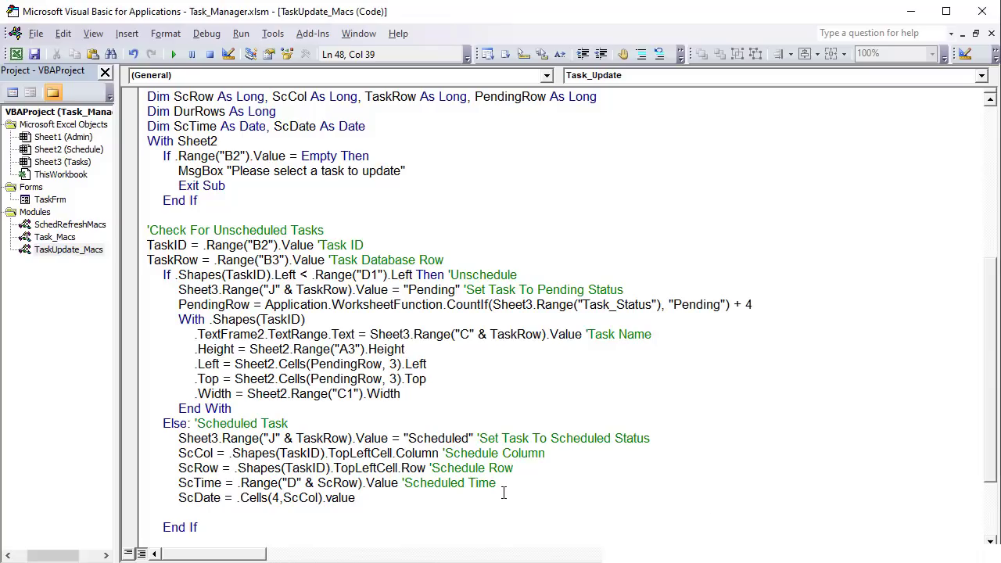
text('Schedule)
text( Date)
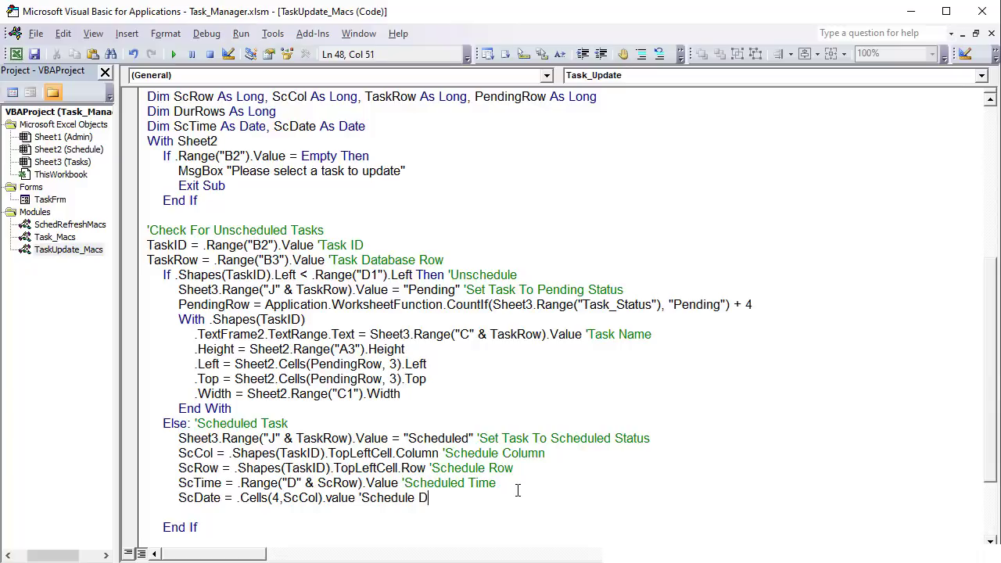
key(Return)
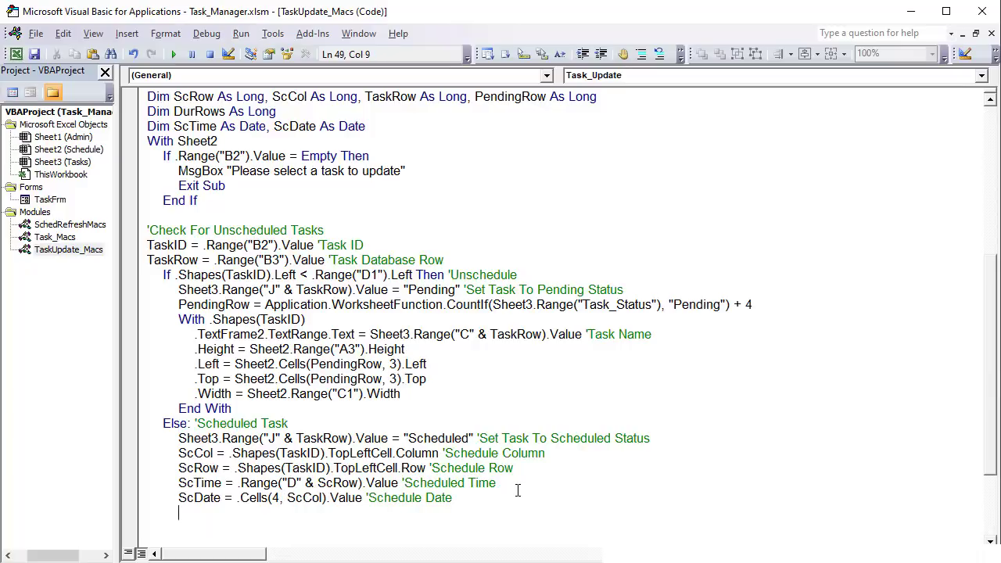
- Declare ScInterval As Double on a new Dim line below the ScTime and ScDate declarations in Task_Update
scroll(425, 489, up, 5)
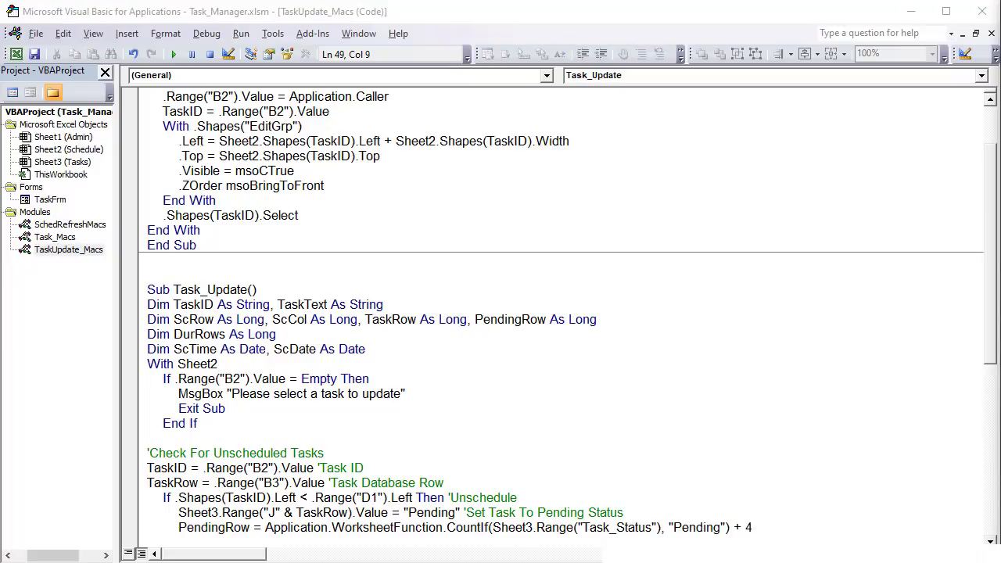
click(411, 344)
key(Return)
text(D)
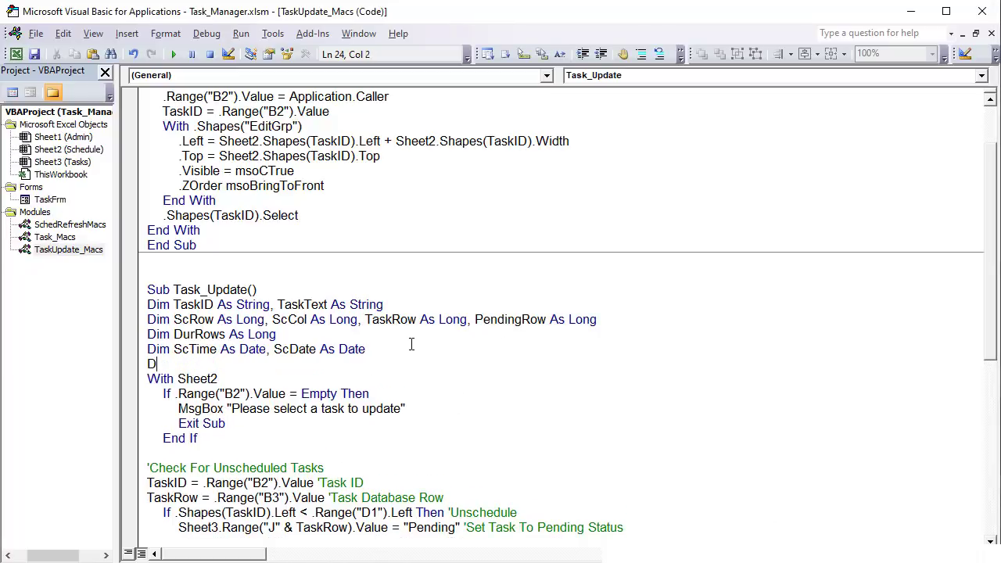
text(im ScIntervale)
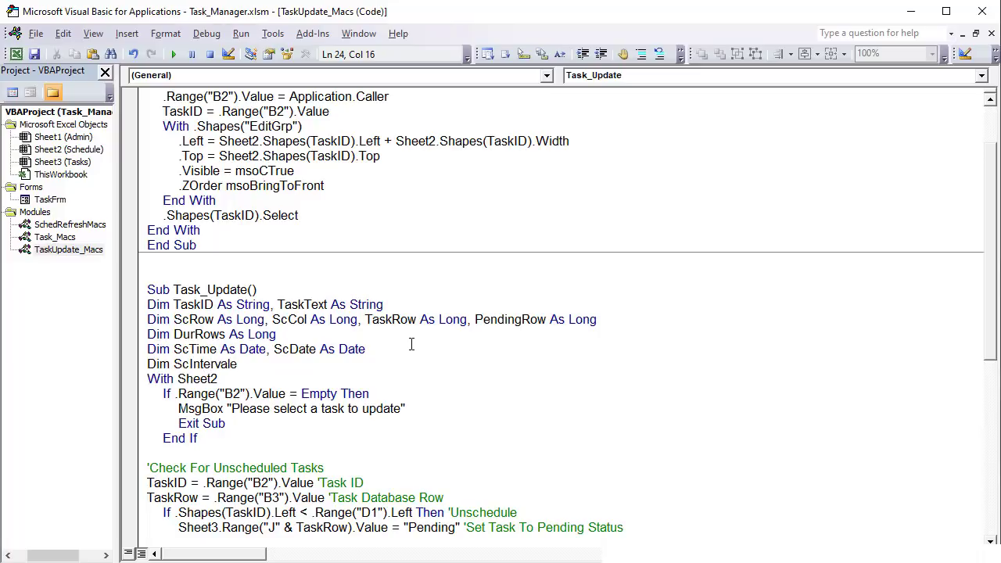
key(BackSpace)
text(as Double)
- In the workbook, examine the interval value in Admin cell C4 and the first task's duration in Tasks cell I4
key(alt+F11)
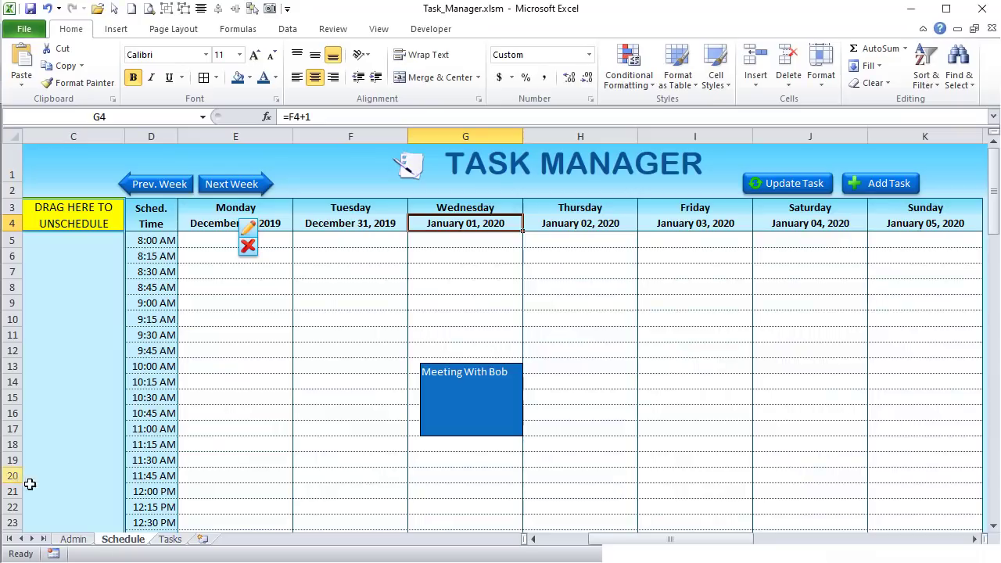
click(76, 539)
click(151, 205)
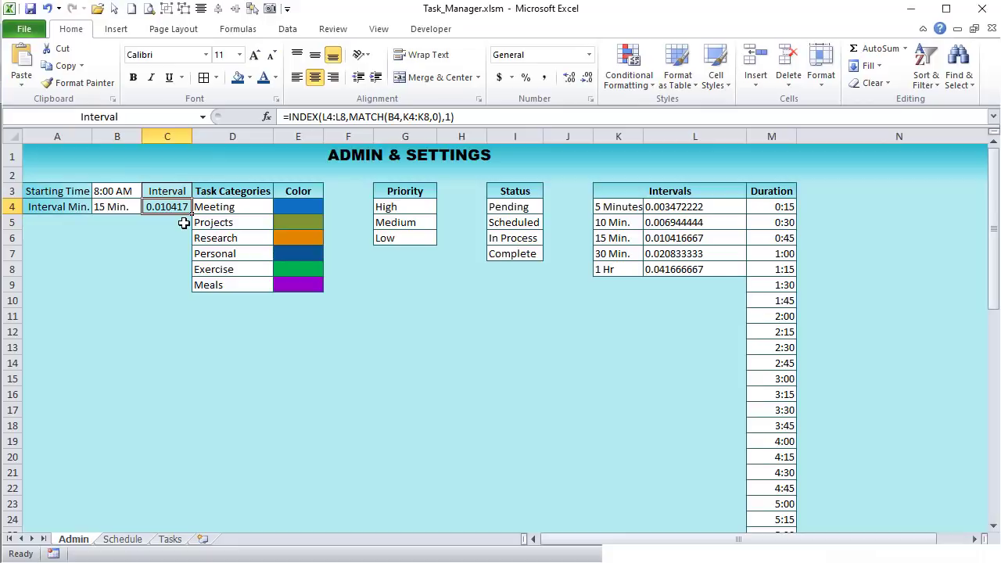
click(123, 539)
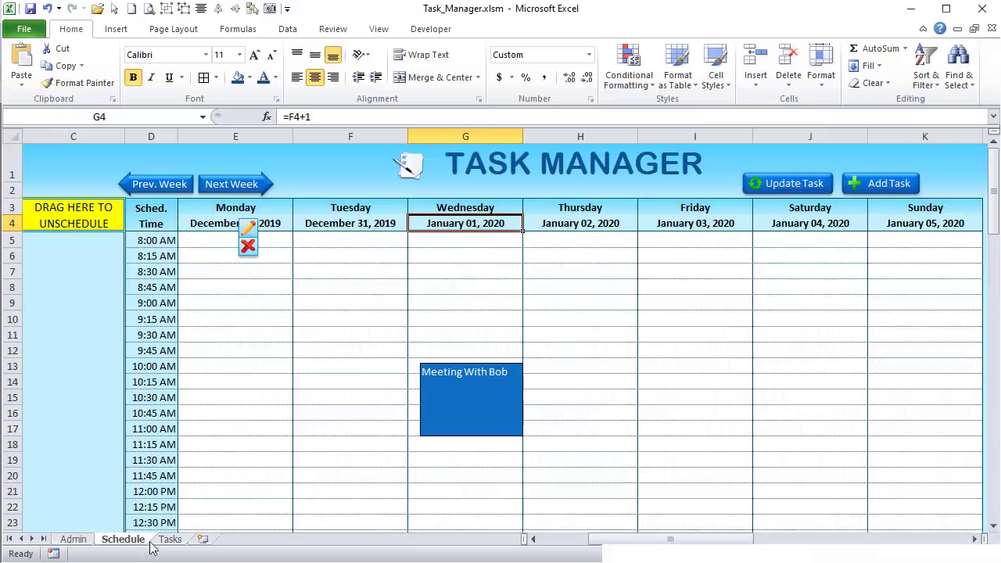
click(173, 539)
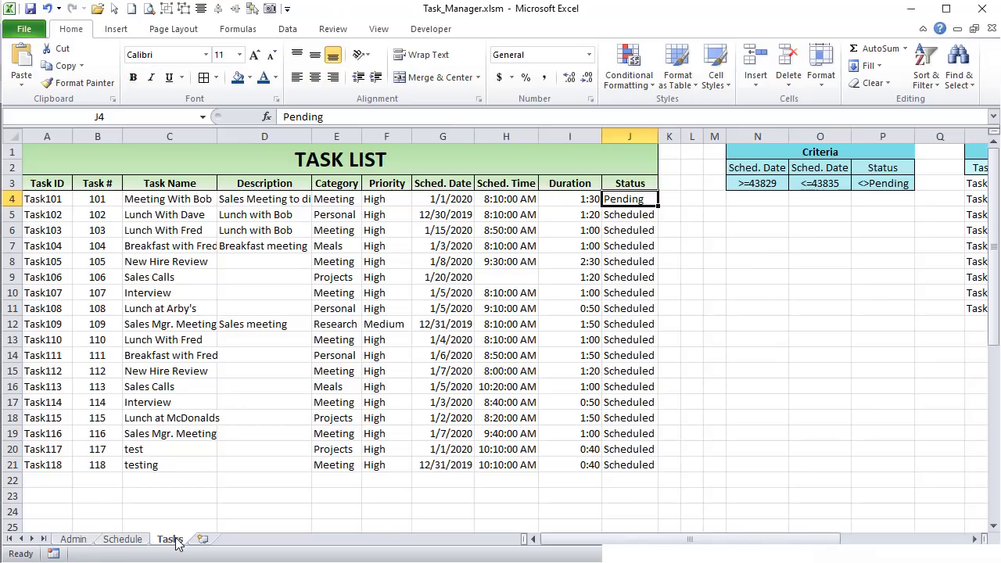
click(586, 201)
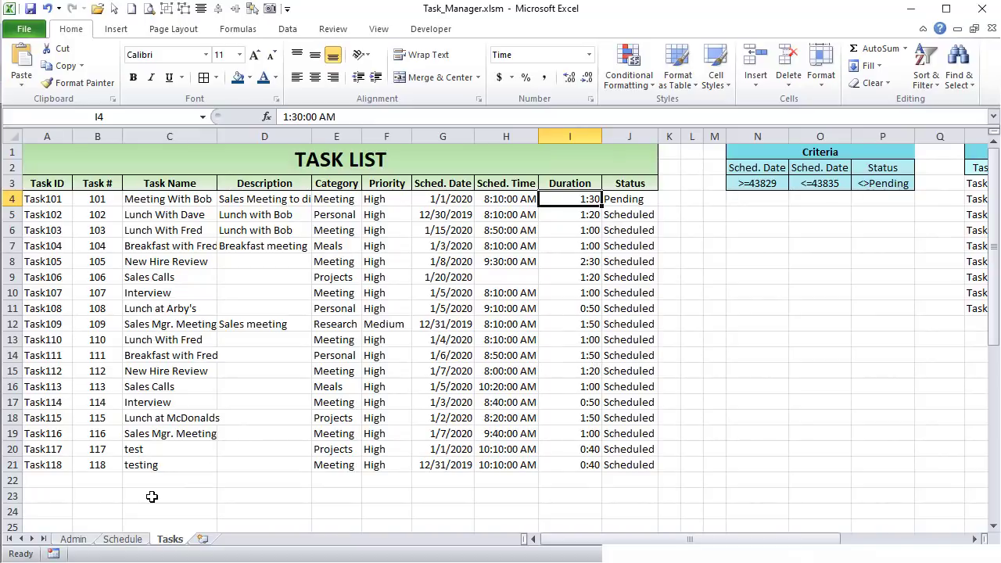
click(74, 539)
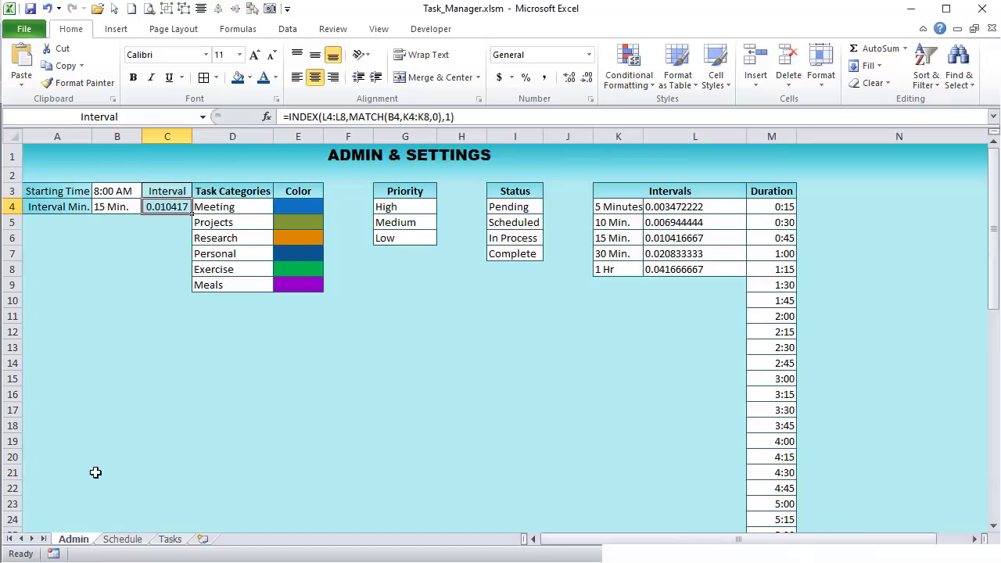
click(125, 539)
click(168, 539)
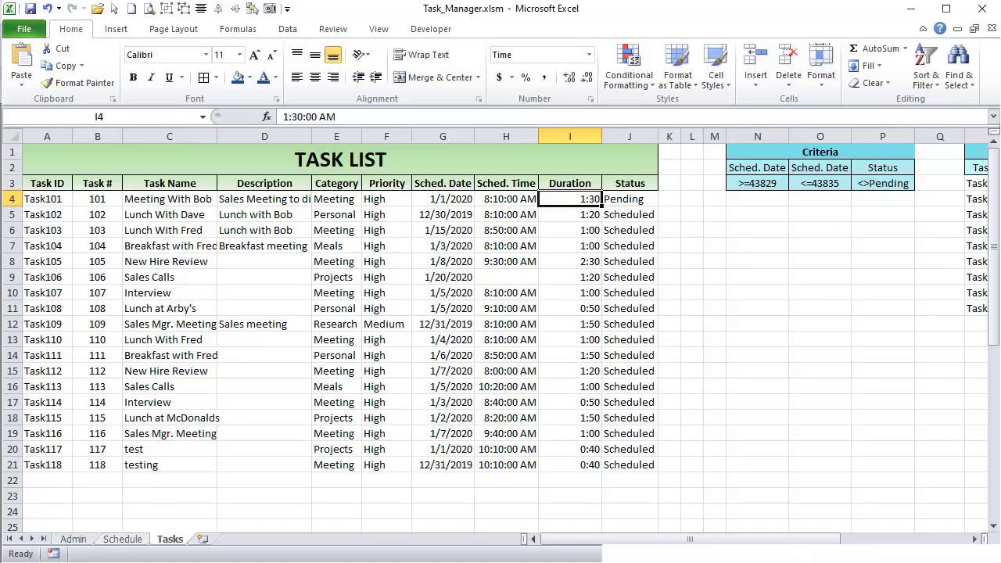
click(121, 539)
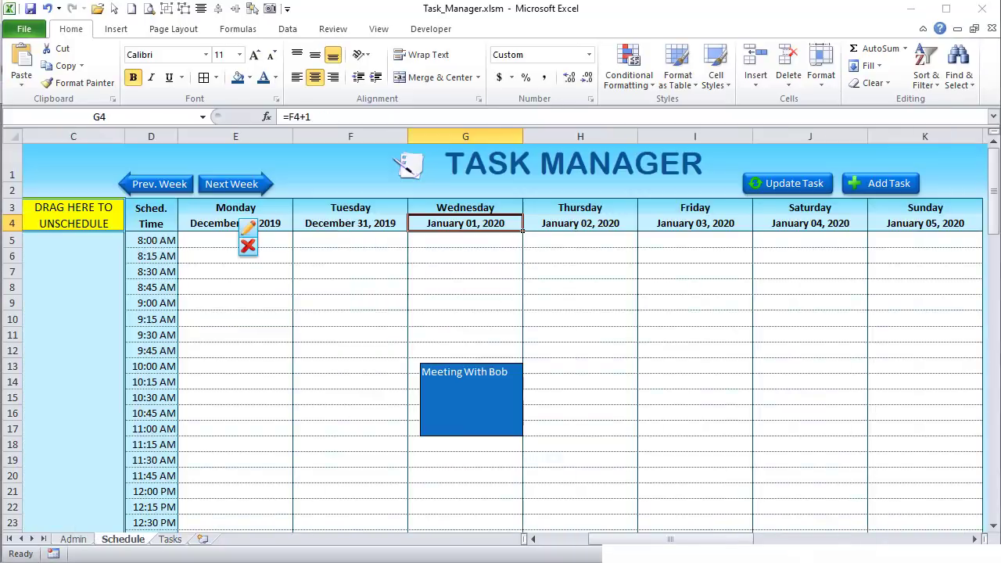
- In the VBA editor, add the line ScInterval = [Interval] below the ScDate line
key(alt+F11)
scroll(460, 471, down, 8)
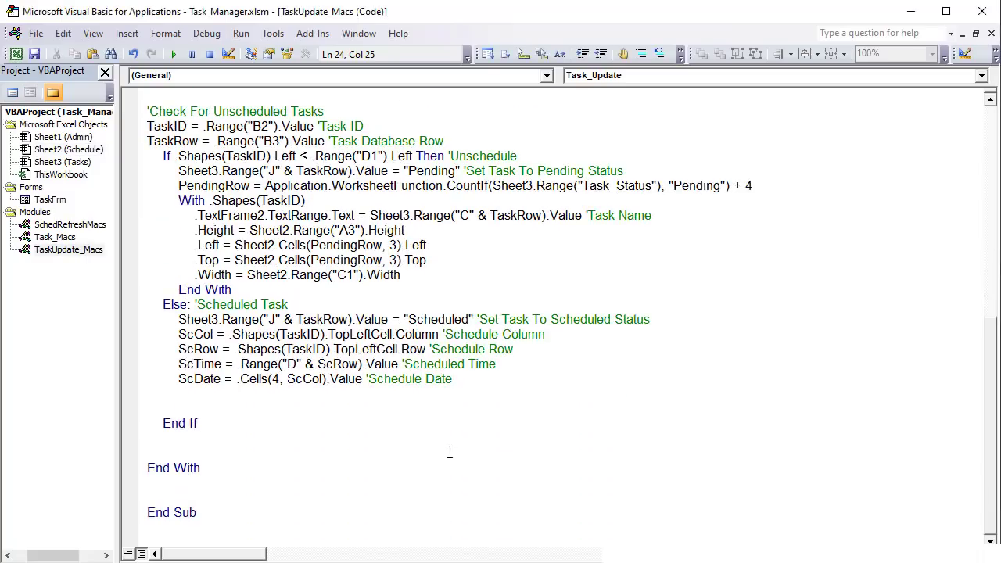
click(285, 393)
text(ScInterval = [)
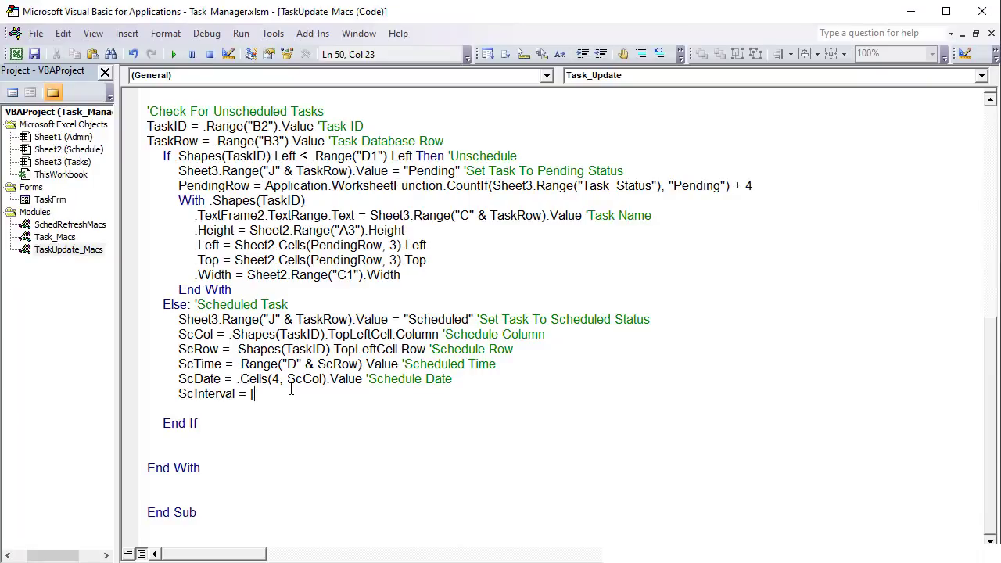
text(Interval])
click(398, 363)
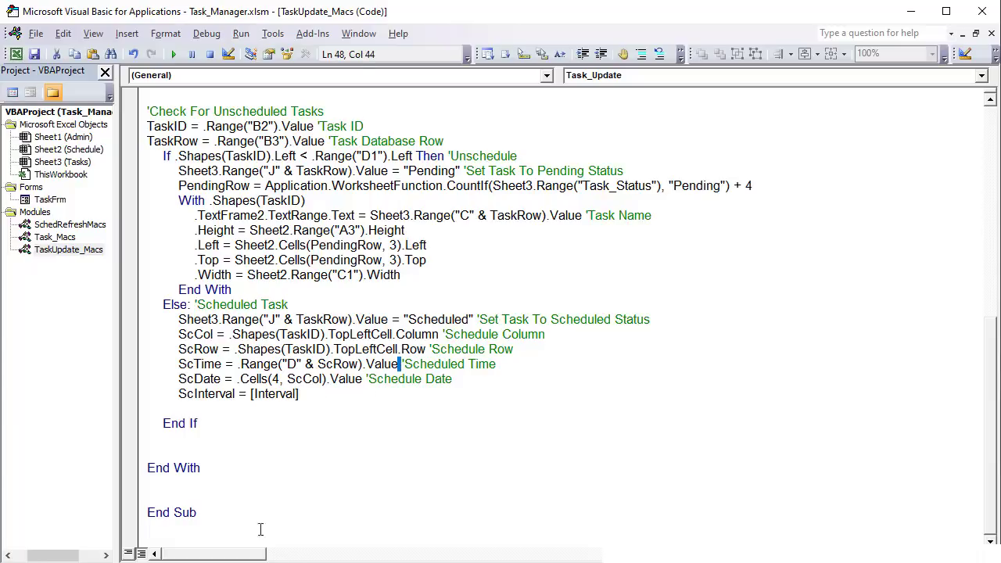
- On the Admin sheet, check the defined name of the interval cell C4
key(alt+F11)
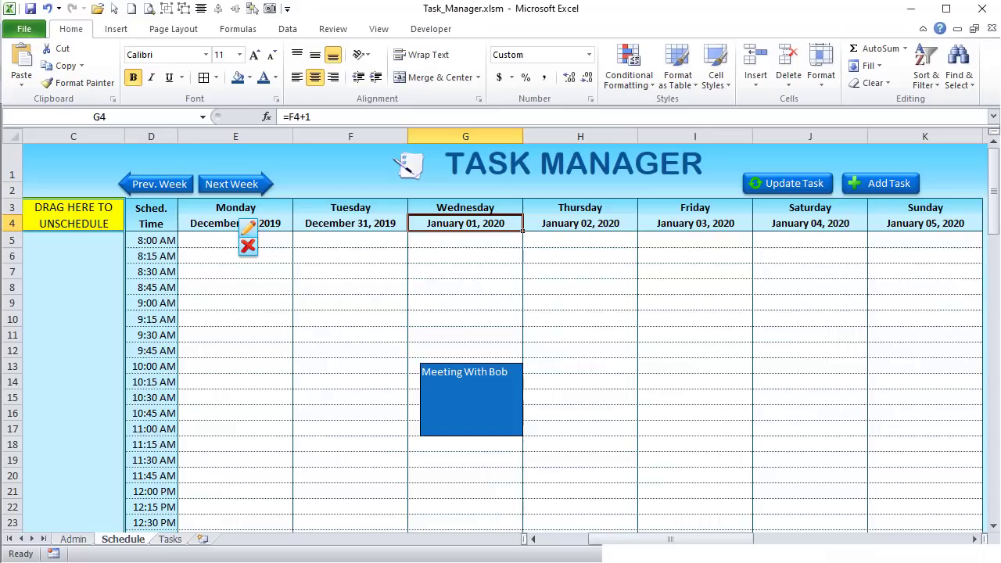
click(78, 539)
click(155, 122)
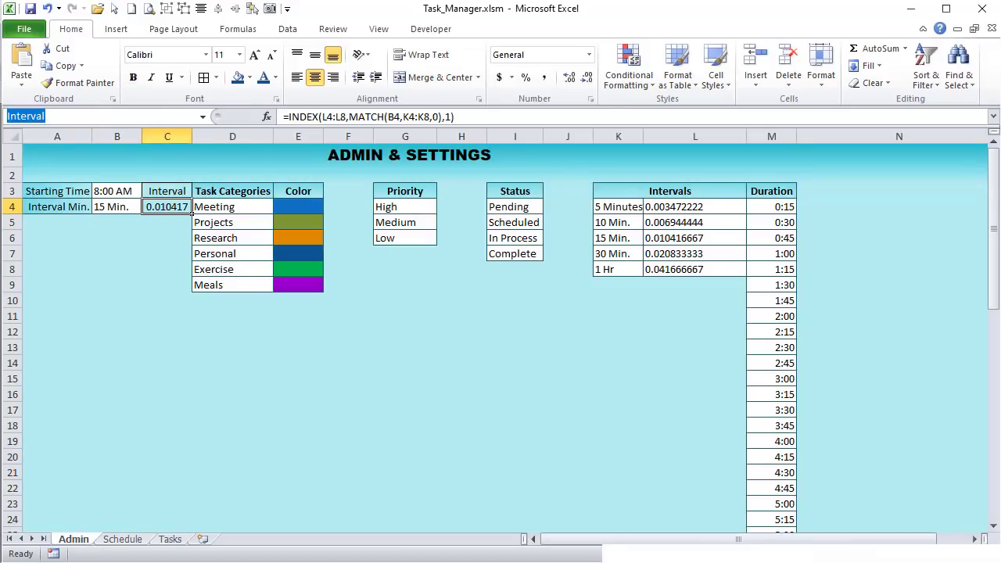
- In the VBA editor, review the [Interval] reference on the ScInterval line and the ScInterval declaration at the start of Task_Update
key(alt+F11)
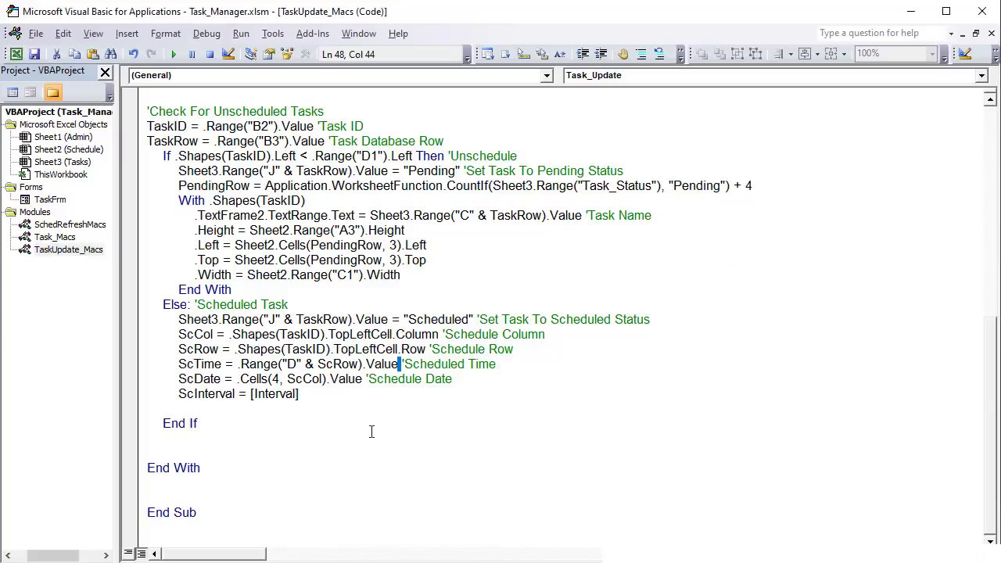
double_click(295, 394)
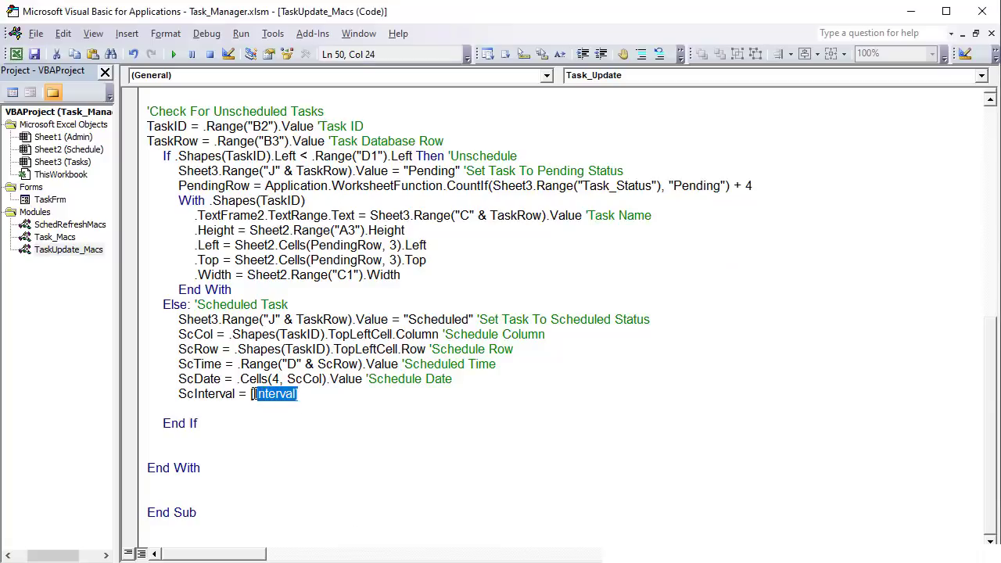
click(300, 394)
drag(296, 394, 252, 394)
key(Right)
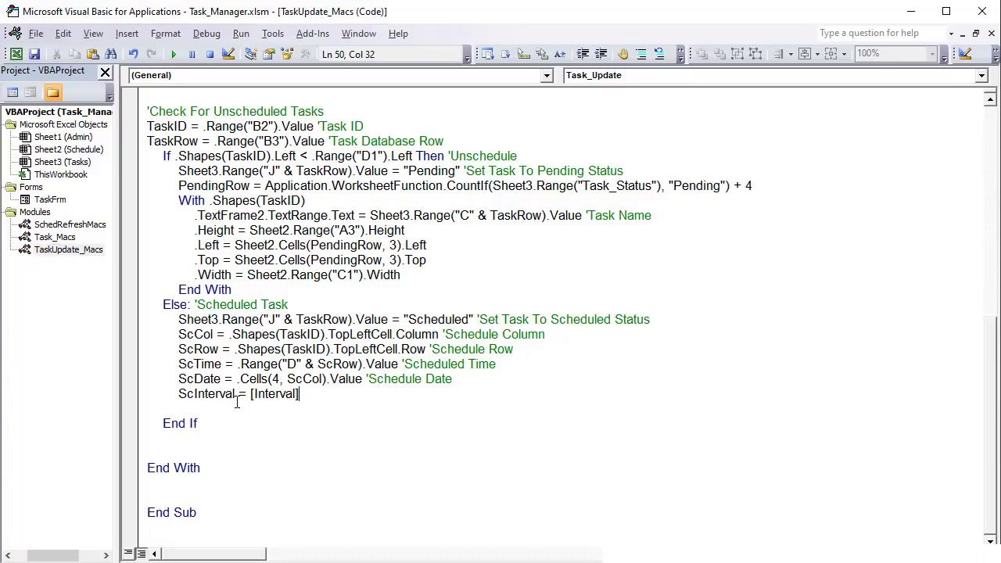
scroll(237, 401, up, 4)
click(310, 186)
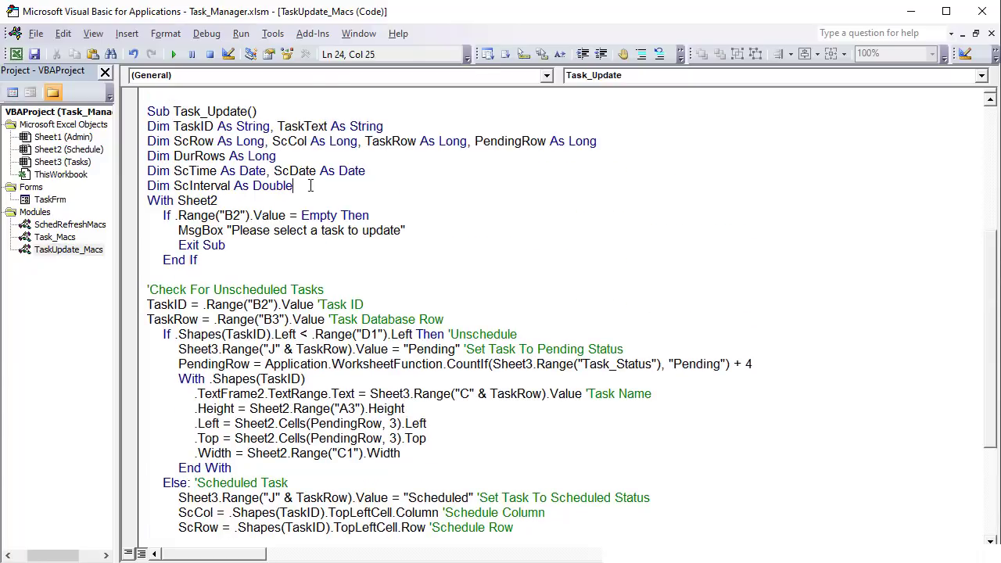
drag(311, 186, 156, 185)
scroll(336, 322, down, 4)
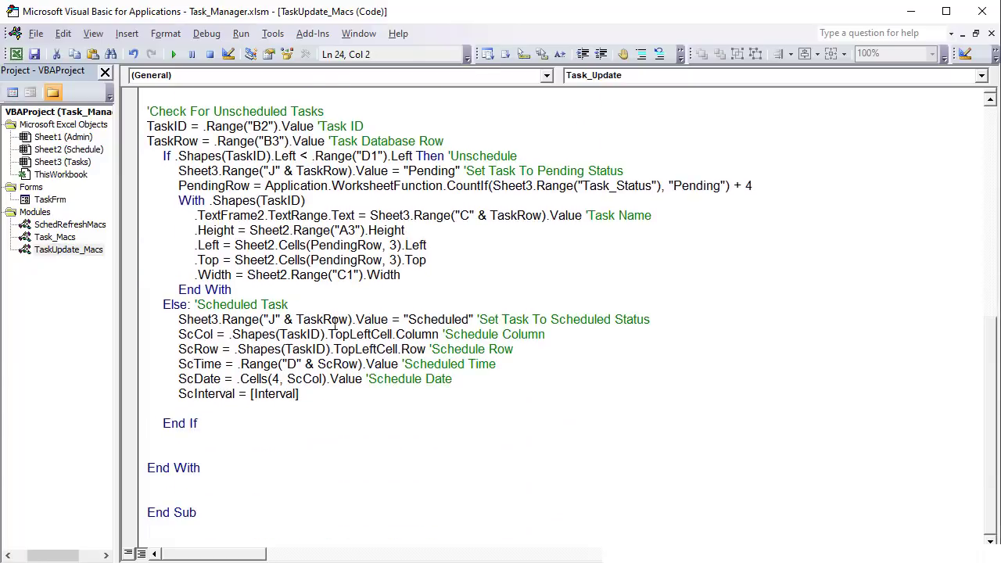
- Add the comment 'Schedule Interval to the end of the ScInterval = [Interval] line and start a new line below it
click(347, 398)
text('Schedu)
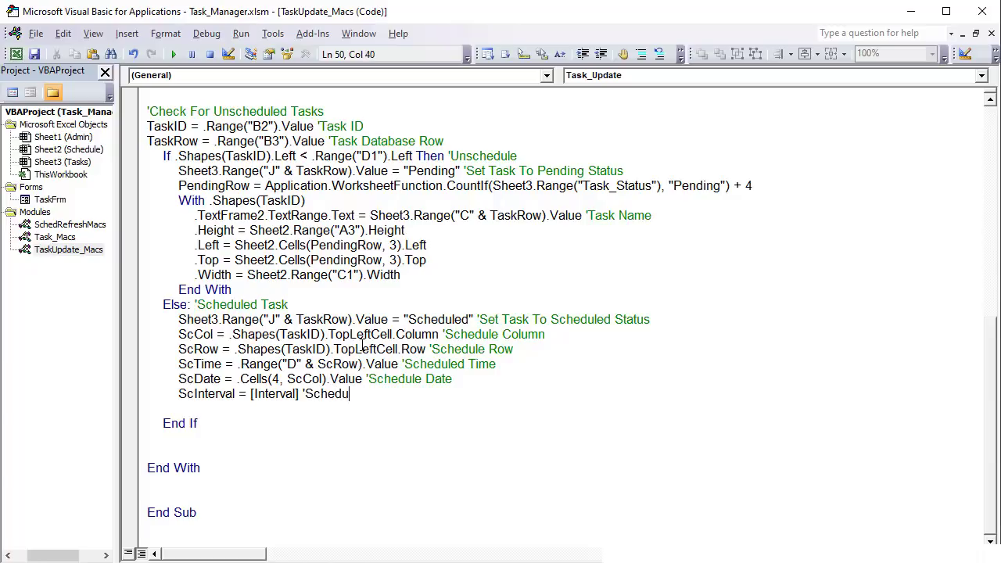
text(le Interval)
key(Return)
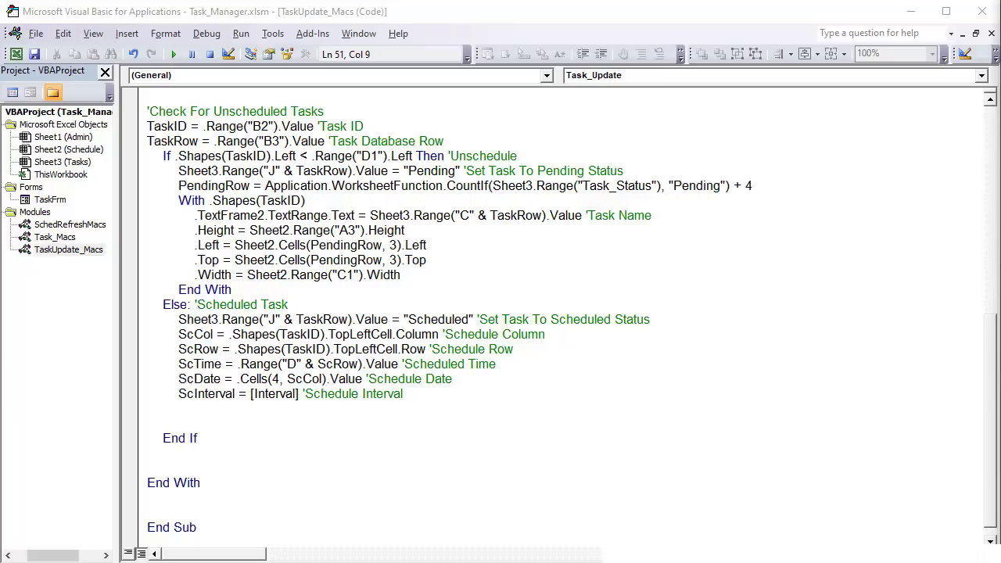
- Begin a statement below the ScInterval line with Sheet3.Range("G
click(335, 407)
text(S)
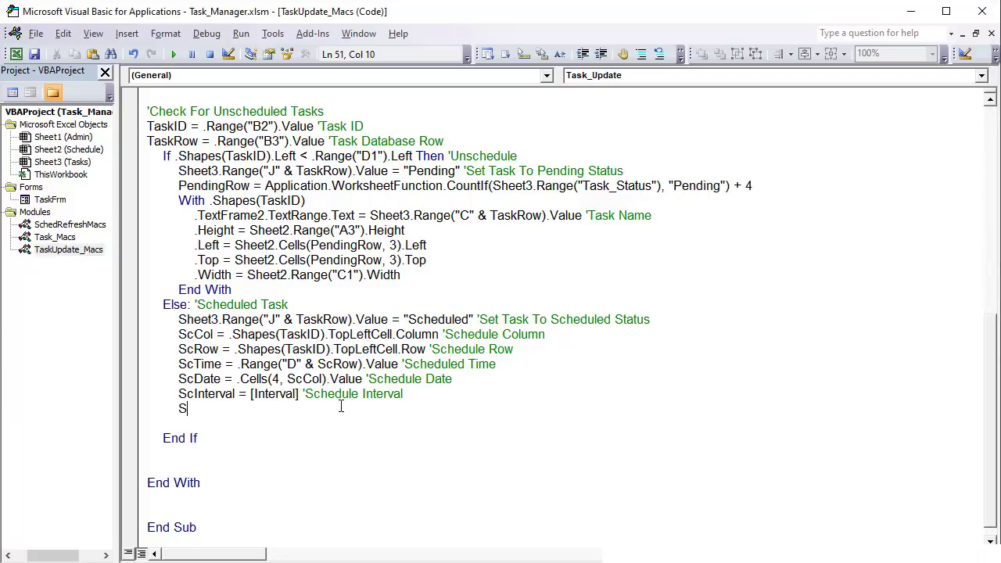
text(heet3.)
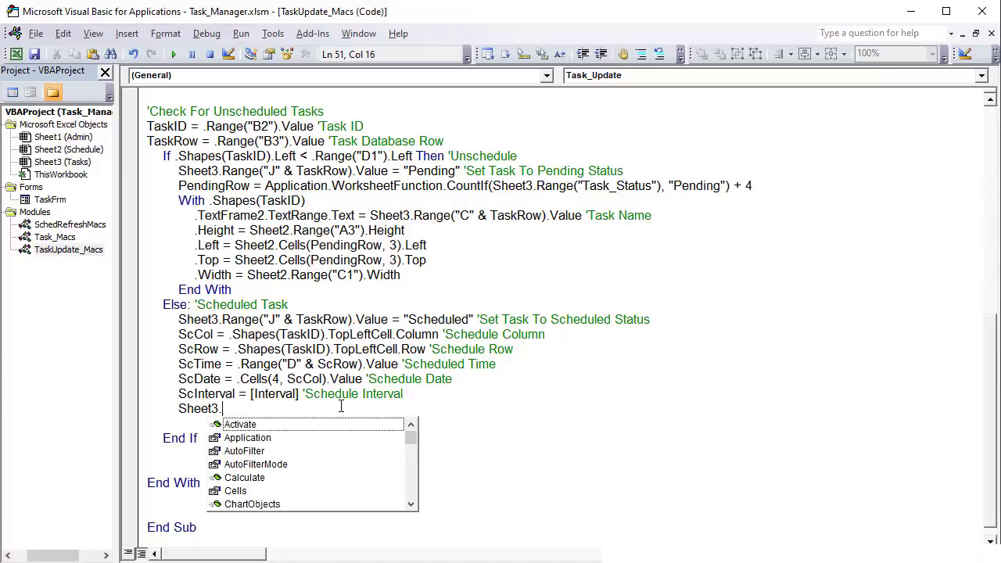
text(Range("G)
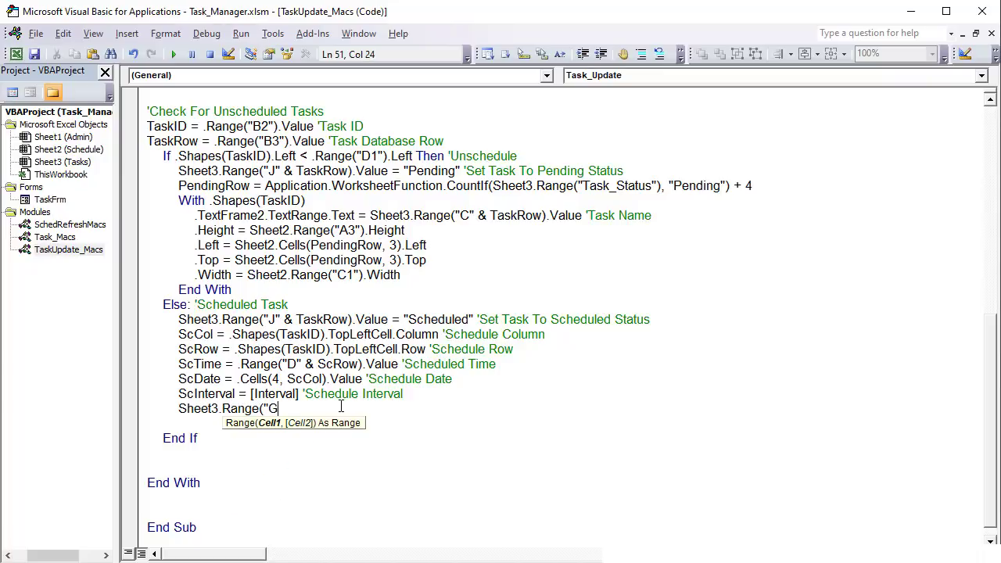
- In the workbook, check the first task's scheduled date and time cells on the Tasks sheet, and view the Schedule sheet
key(alt+F11)
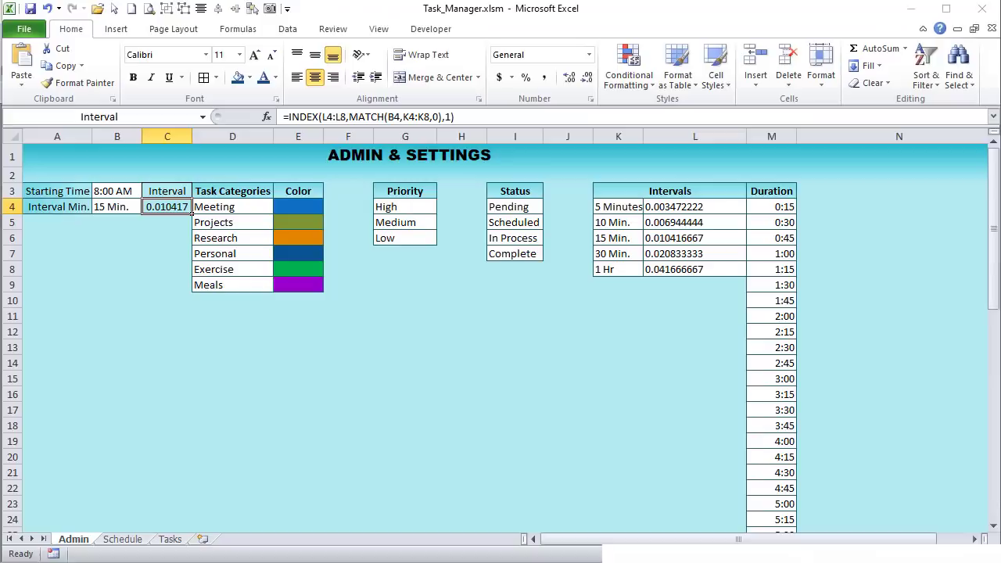
click(170, 539)
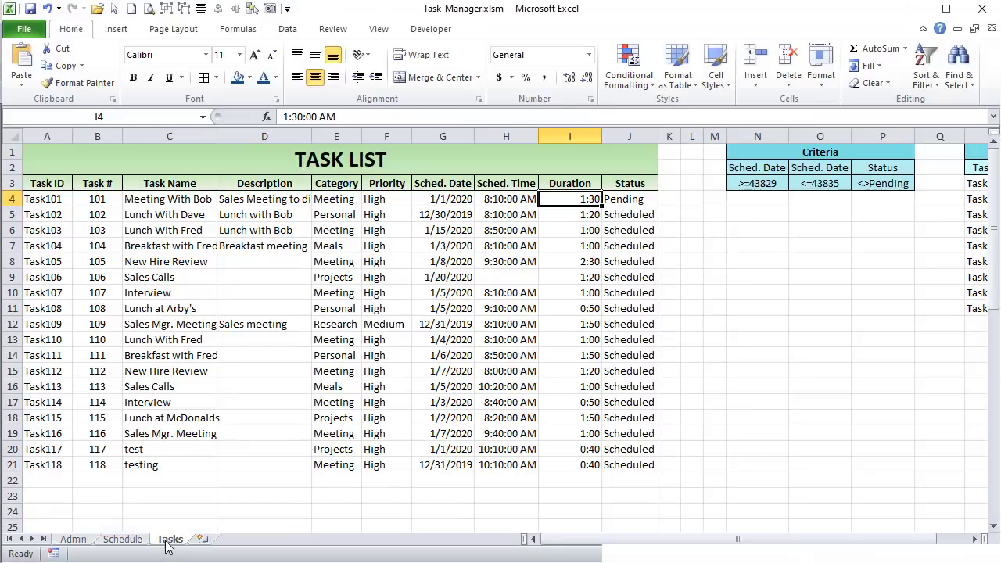
click(437, 202)
click(503, 200)
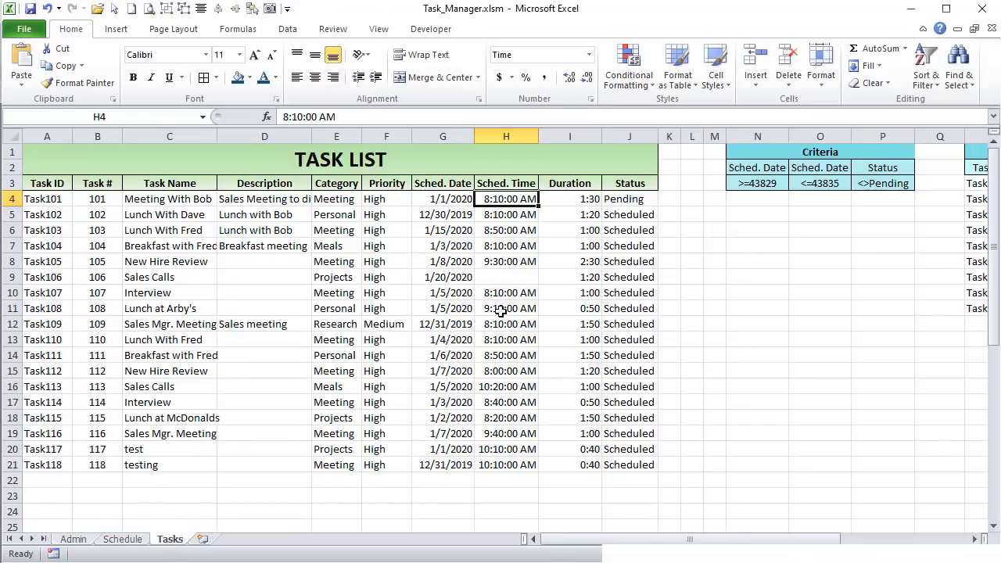
click(129, 539)
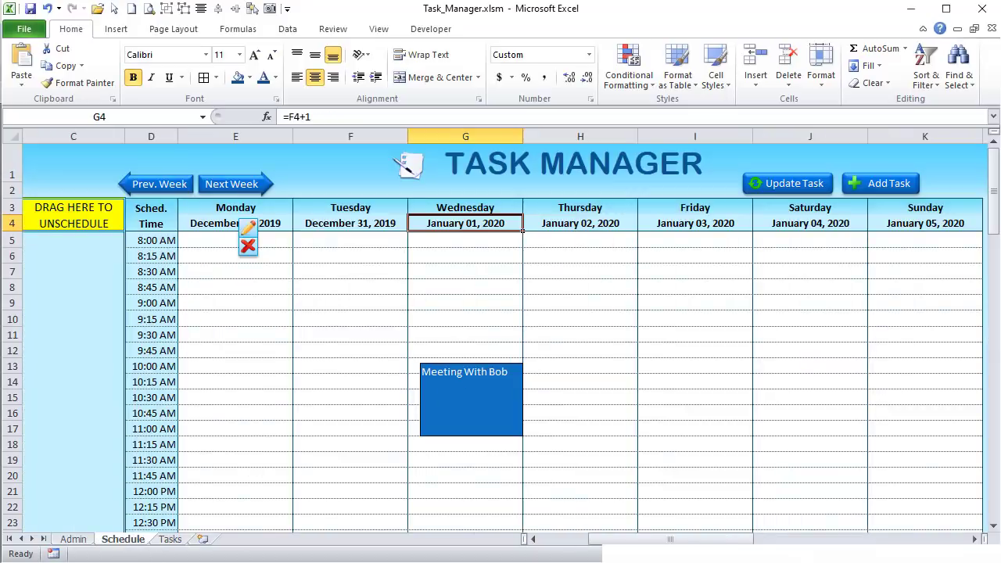
- In the VBA editor, complete the unfinished line as Sheet3.Range("G" & TaskRow).Value = ScDate with the comment 'Schedule Date
key(alt+F11)
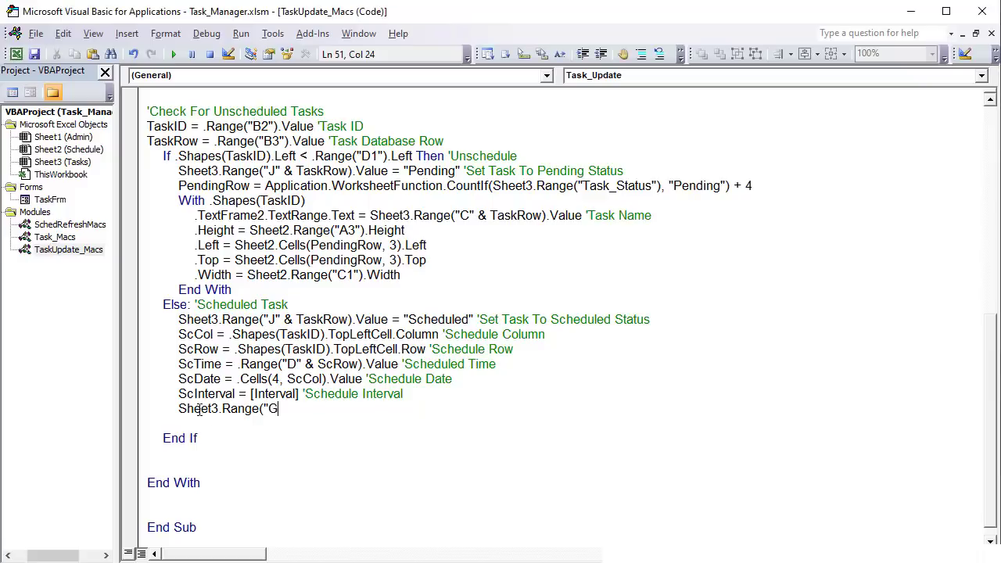
click(175, 361)
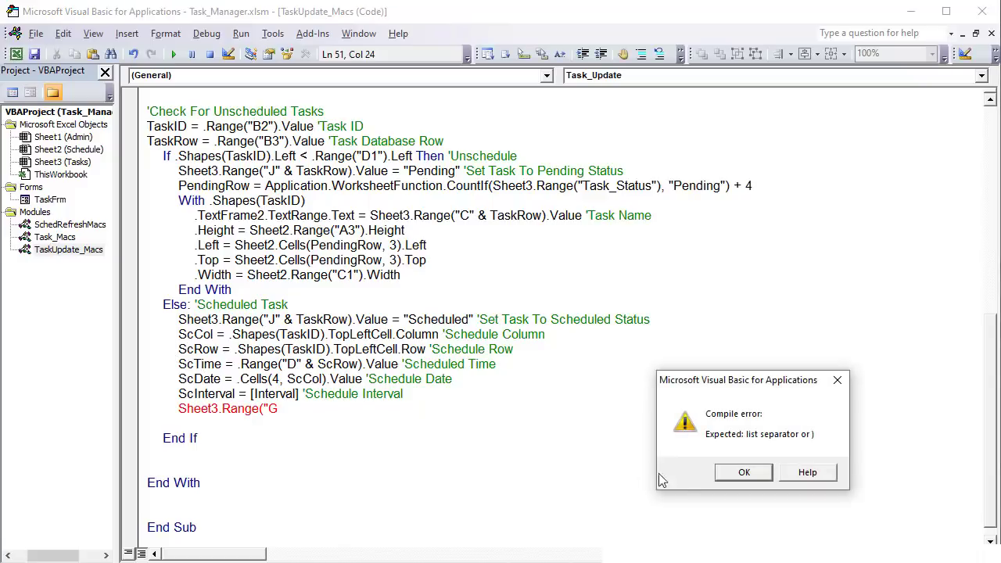
click(742, 473)
text(")
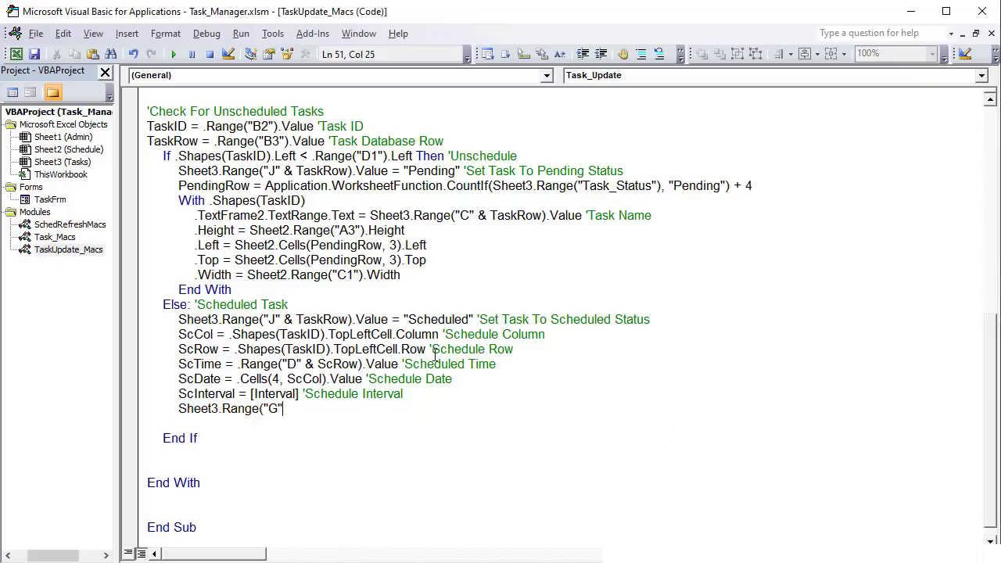
text( & Ta)
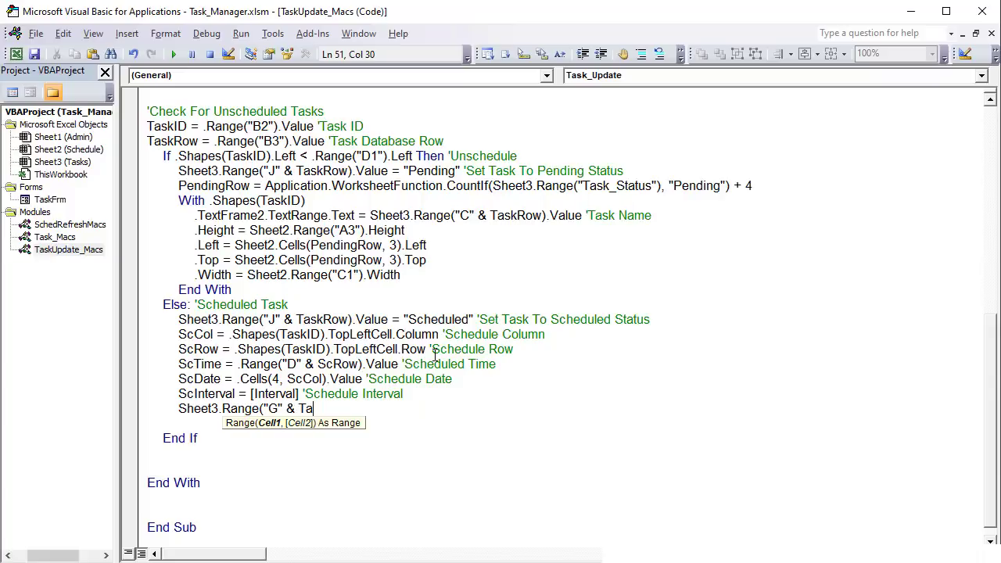
text(skRow).value )
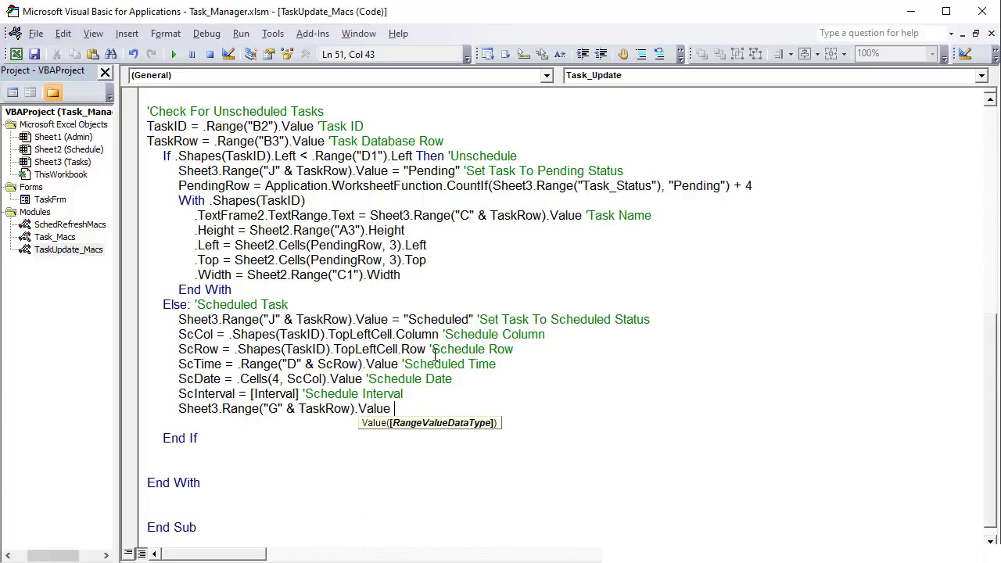
text(= Sc)
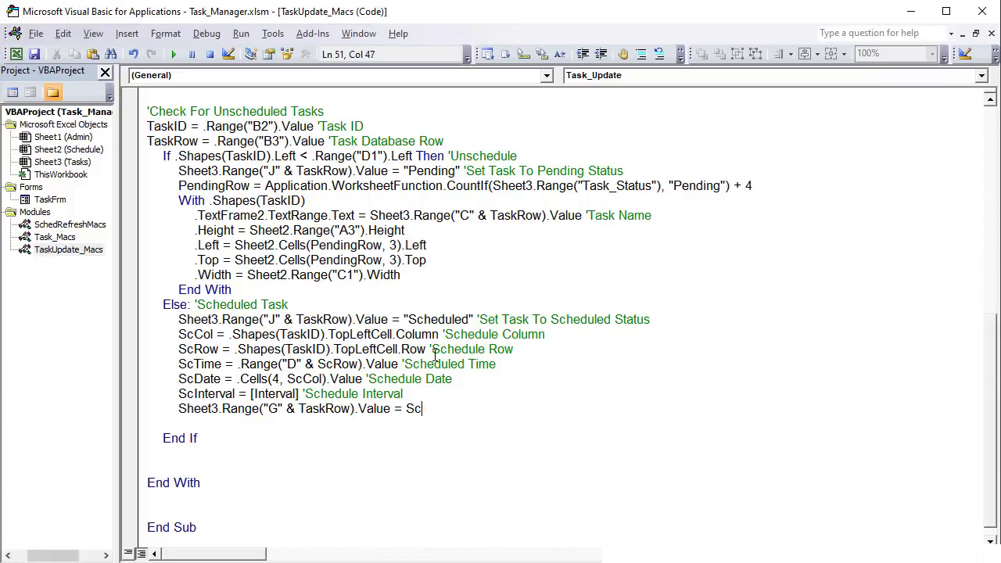
text(Date 'Schedule Date)
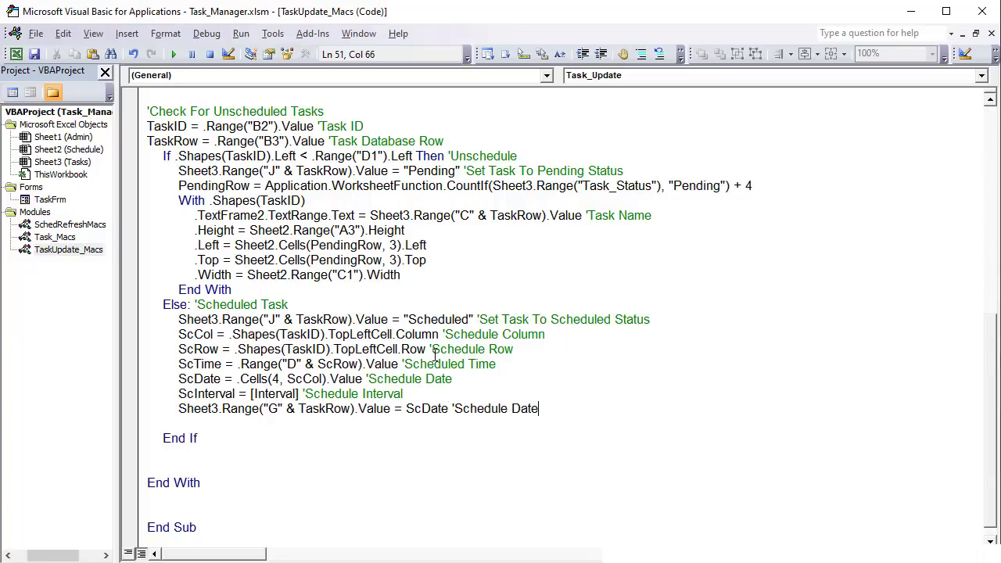
key(Return)
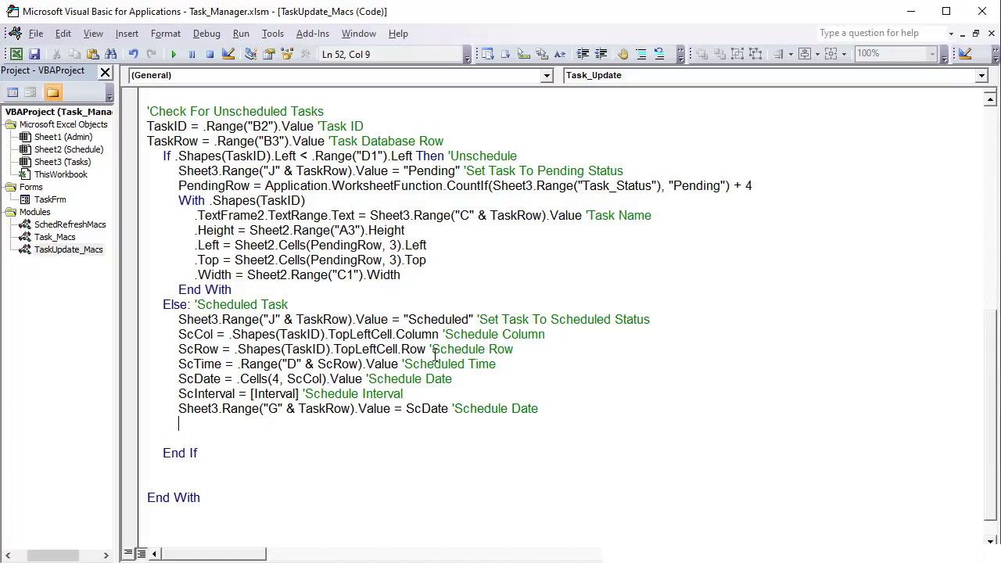
- Duplicate the ScDate assignment onto the line below and change the copy's column reference to "H"
drag(461, 408, 179, 408)
key(ctrl+c)
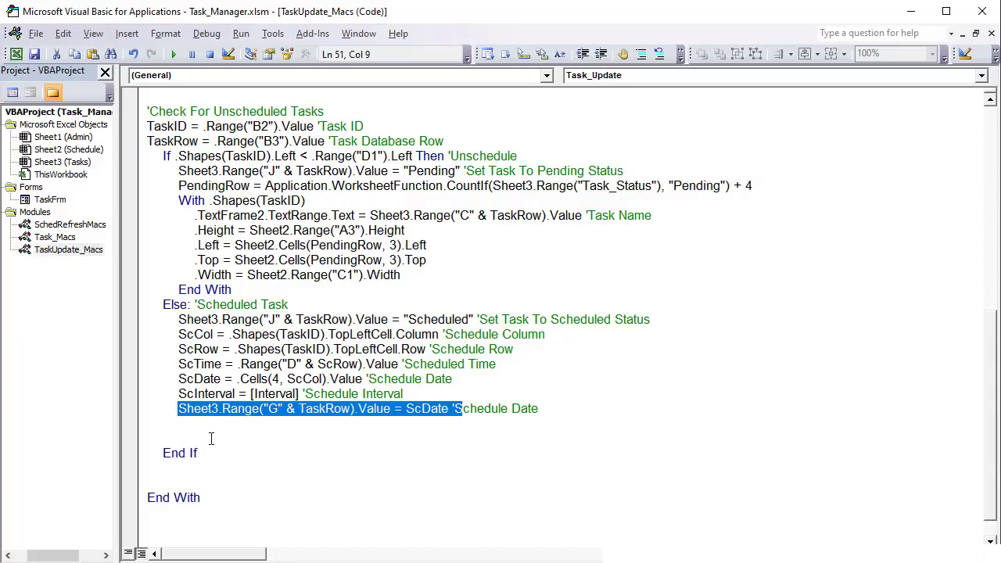
click(208, 423)
key(ctrl+v)
double_click(272, 423)
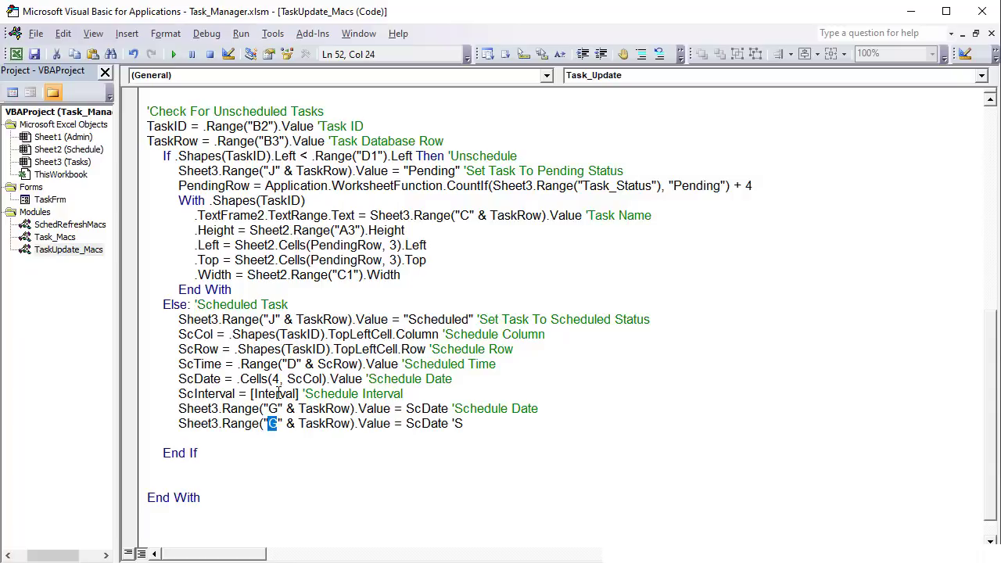
text(H)
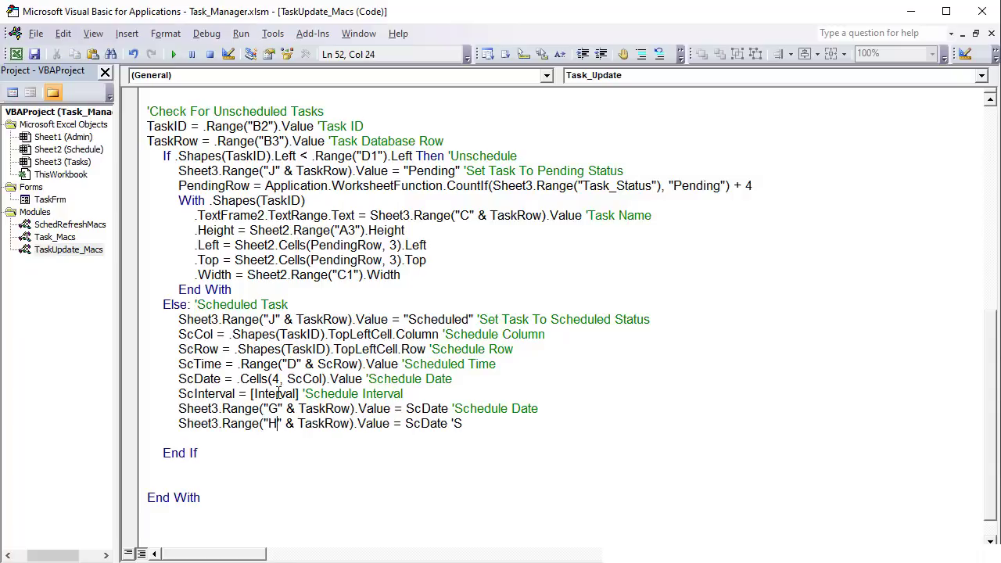
- Change the column H line to assign ScTime, complete its comment as 'Schedule Time, and start a new line below
click(569, 414)
click(571, 434)
click(446, 427)
key(BackSpace)
key(BackSpace)
key(BackSpace)
key(BackSpace)
text(Time)
click(465, 424)
text(chedule Time)
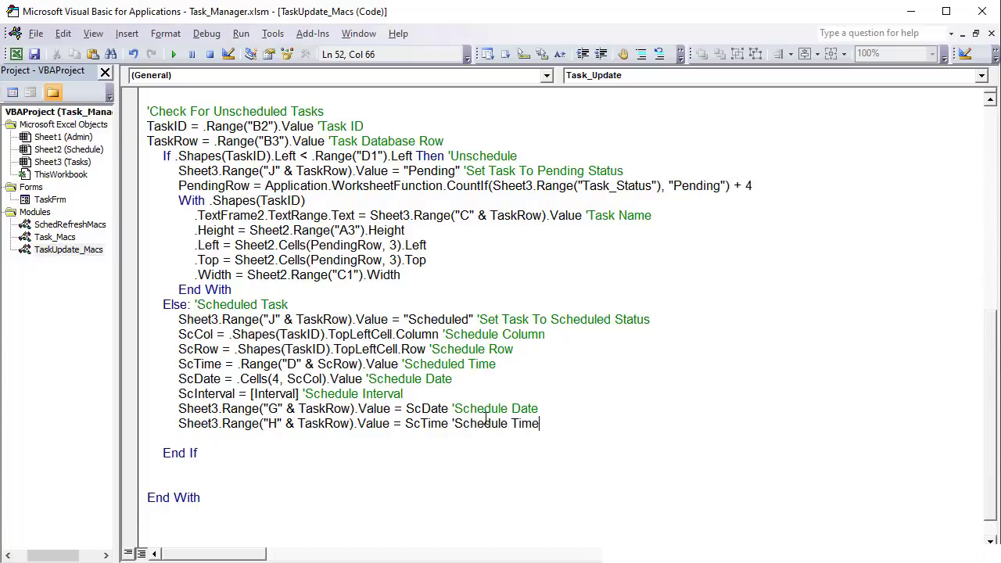
key(Return)
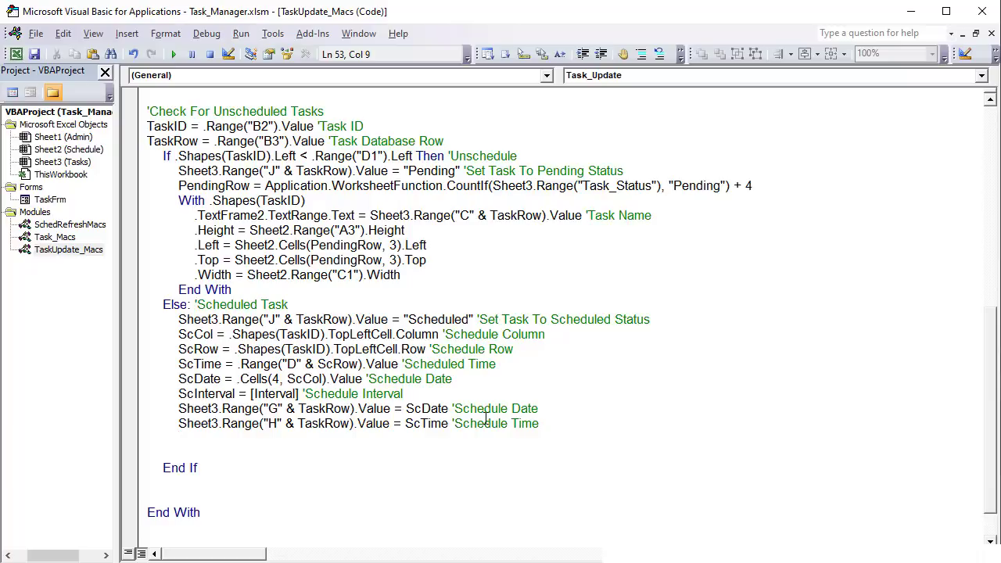
- Begin the line DurRows = below the ScTime assignment, and check the Duration column on the workbook's Tasks sheet
text(DurRows =)
key(alt+F11)
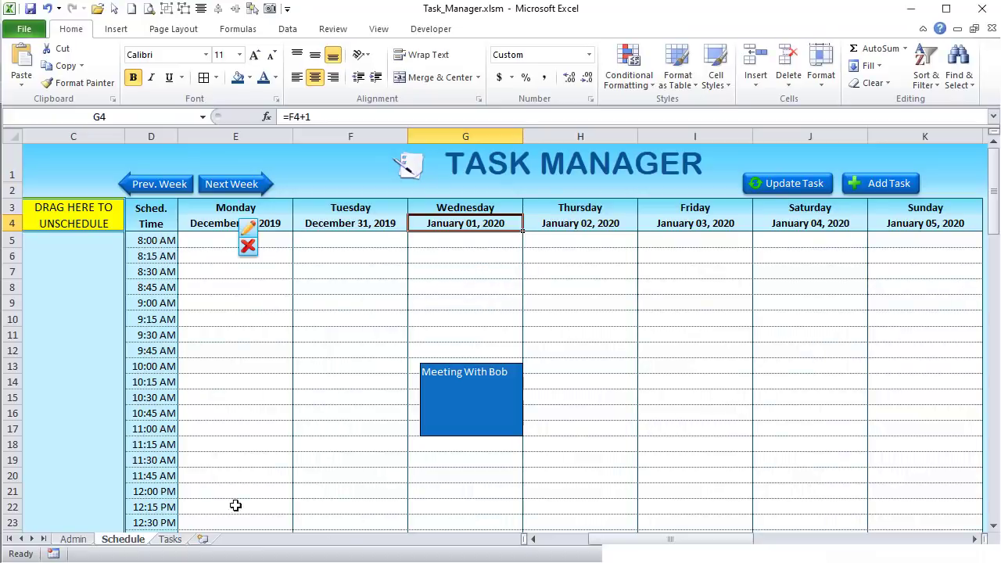
click(168, 539)
drag(557, 197, 569, 356)
click(566, 198)
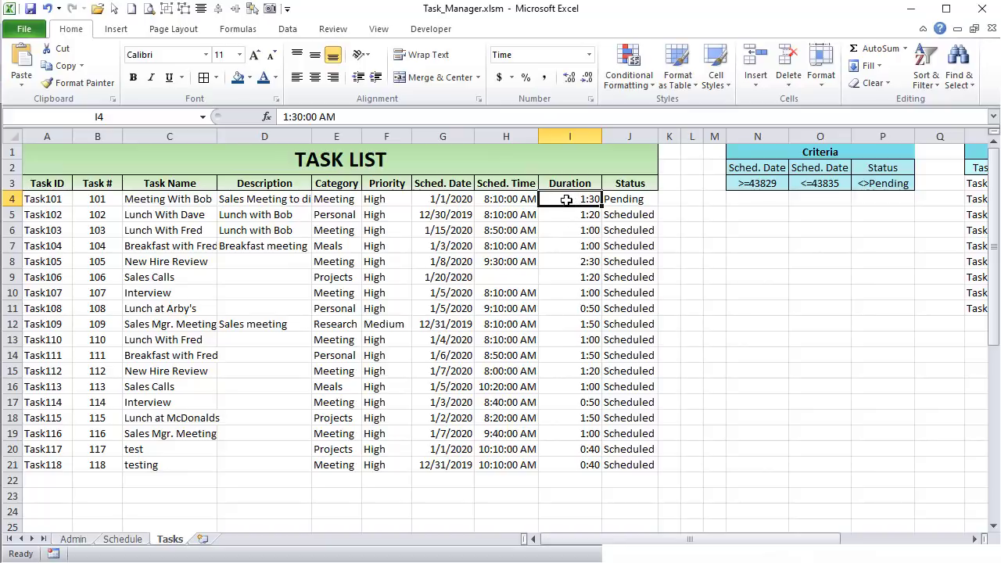
- In the VBA editor, complete the DurRows line with Sheet3.Range("I" & TaskRow).Value / ScInterval and the comment 'Duration Row
key(alt+F11)
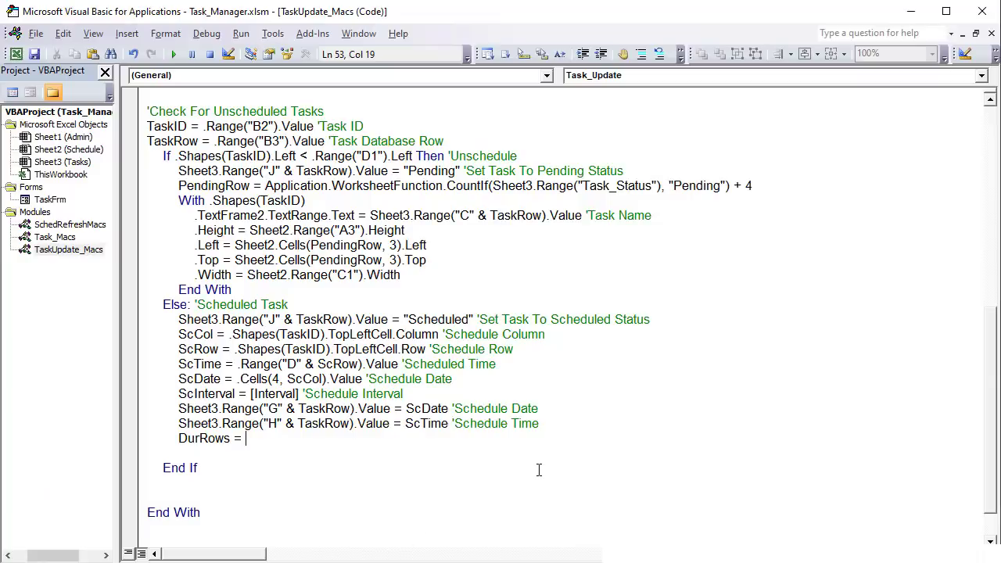
text(Sheet3.)
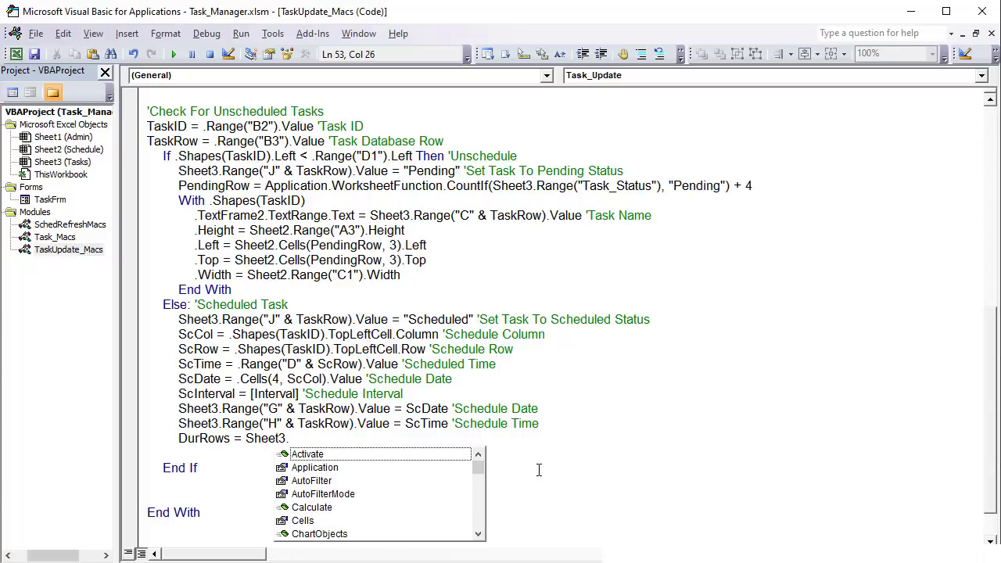
text(Range("I)
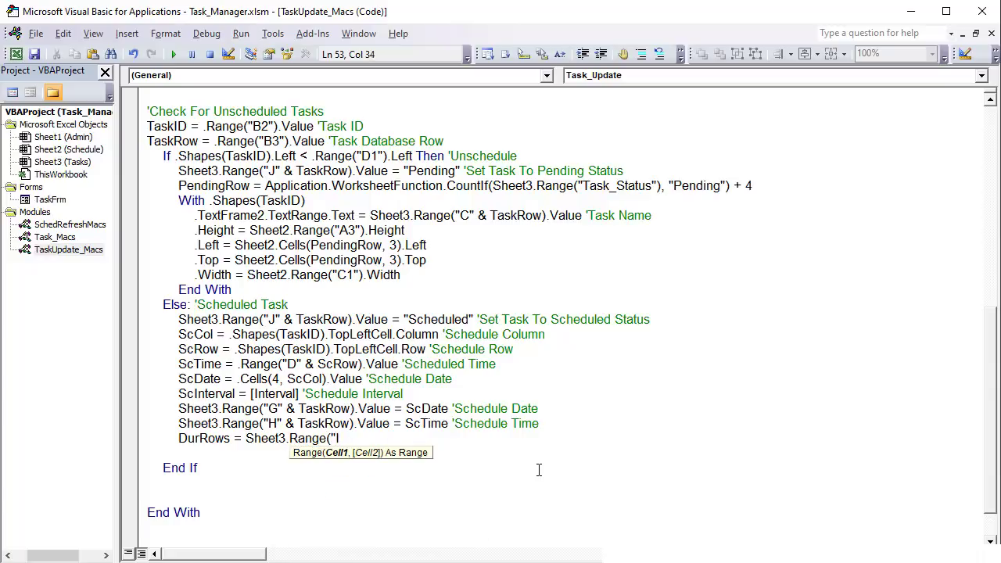
text(" & TaskRow).value)
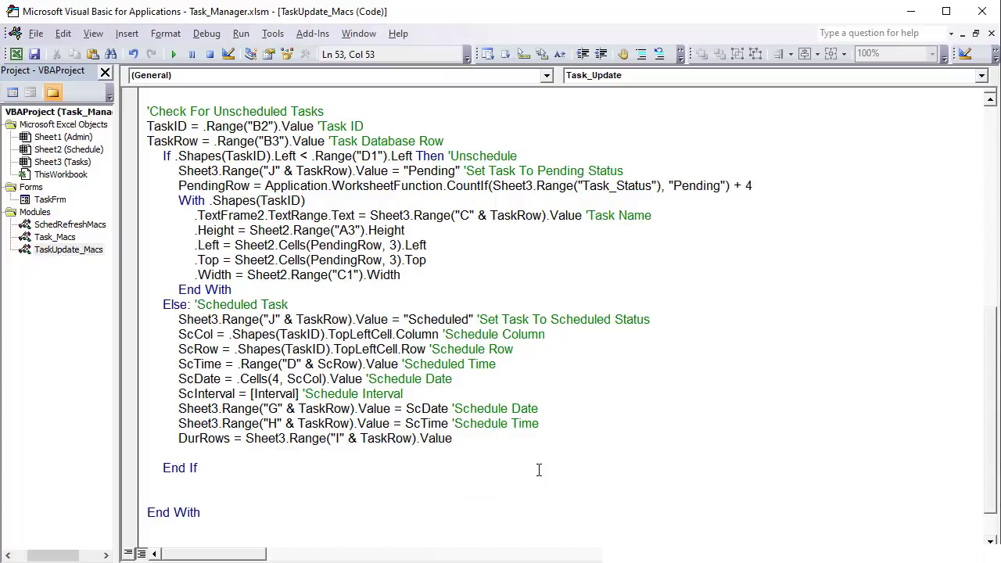
text( / ScInterval 'Du)
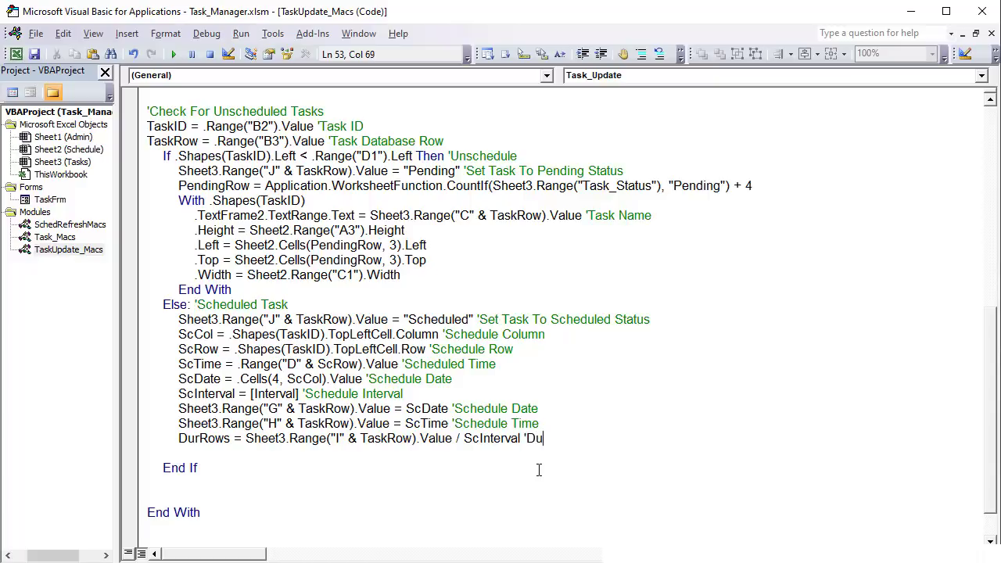
text(ration Row)
key(Return)
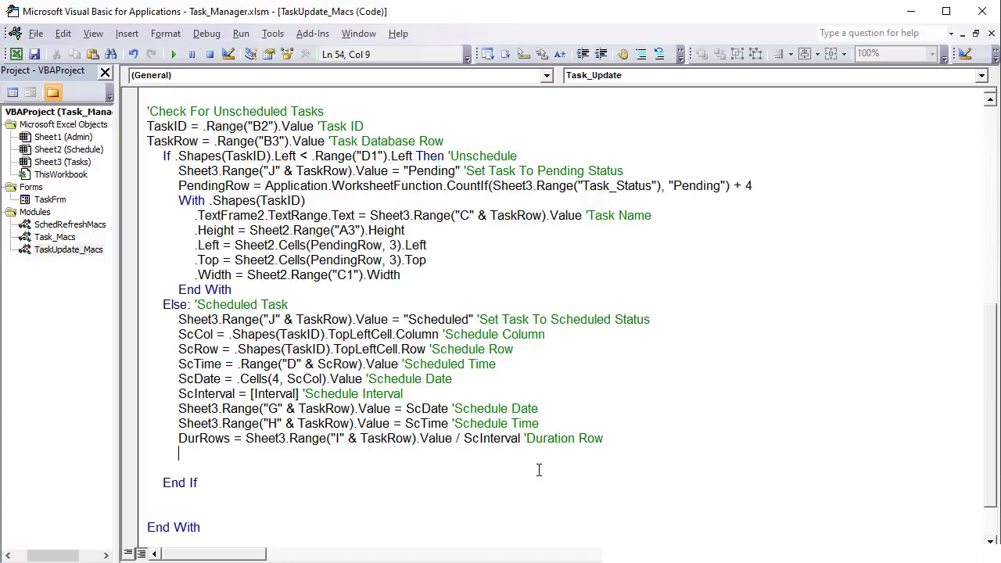
- Examine the task shape on the workbook's Schedule sheet and the name, description, priority and time columns on the Tasks sheet
drag(581, 216, 369, 216)
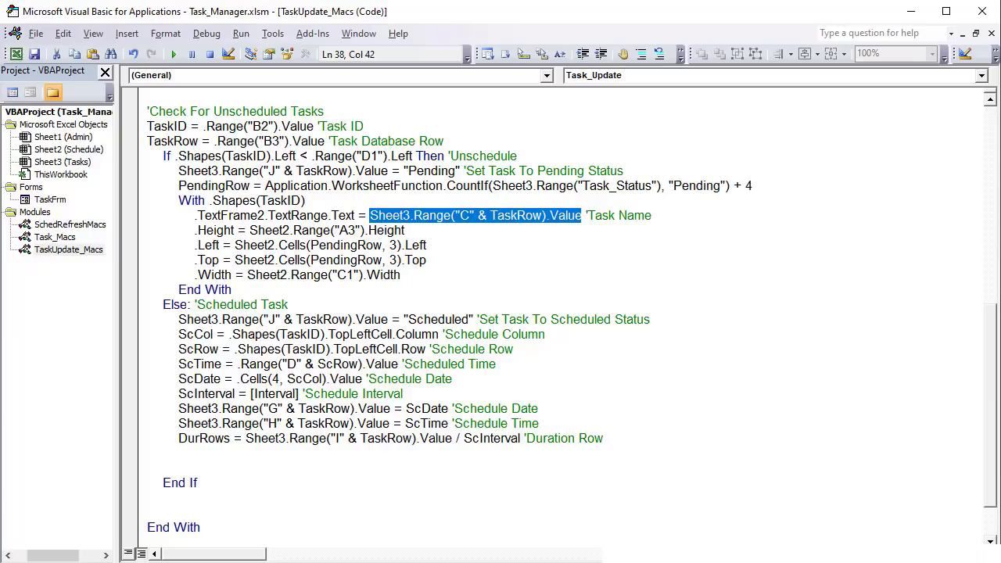
key(alt+F11)
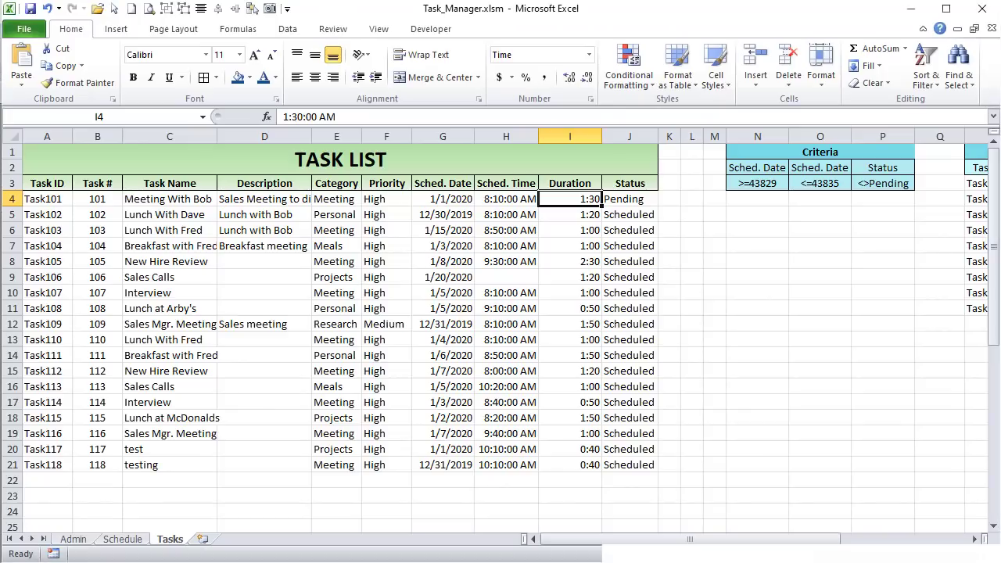
click(117, 540)
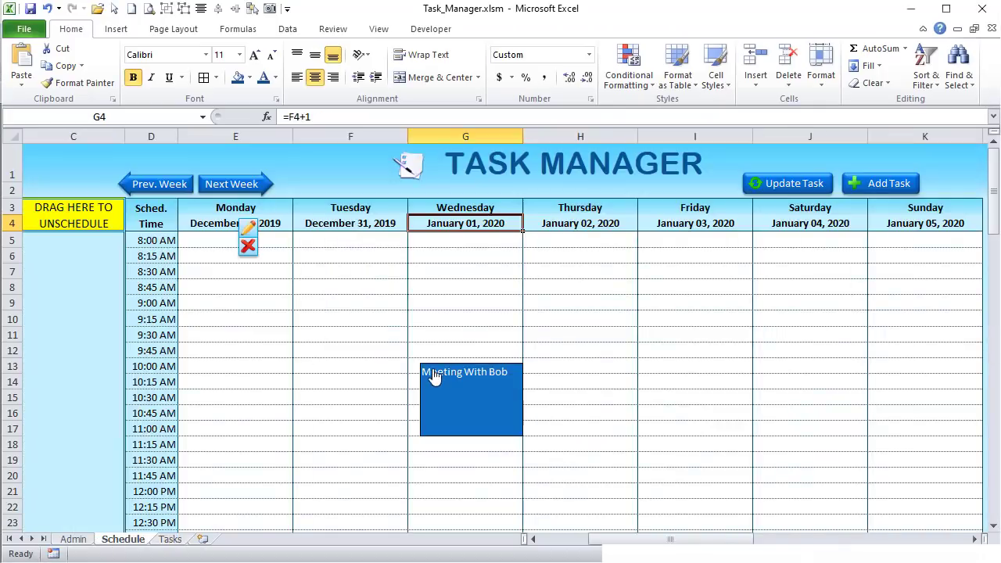
right_click(467, 395)
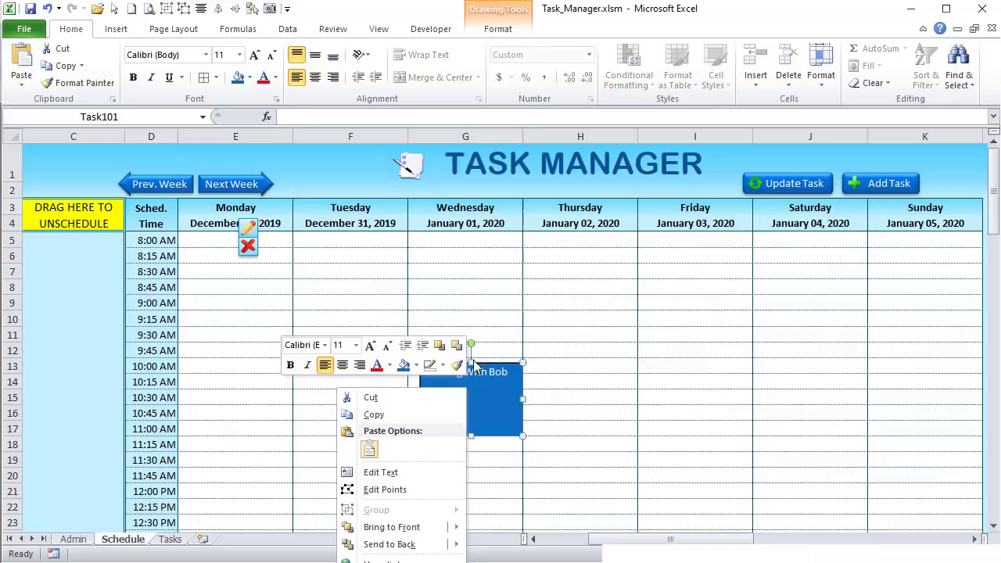
key(Escape)
click(175, 541)
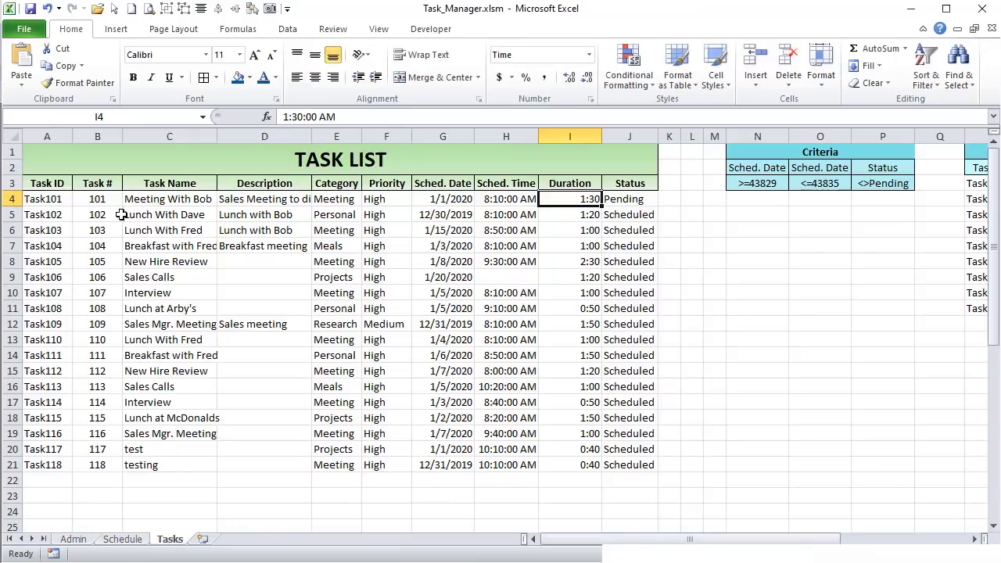
click(158, 212)
click(248, 213)
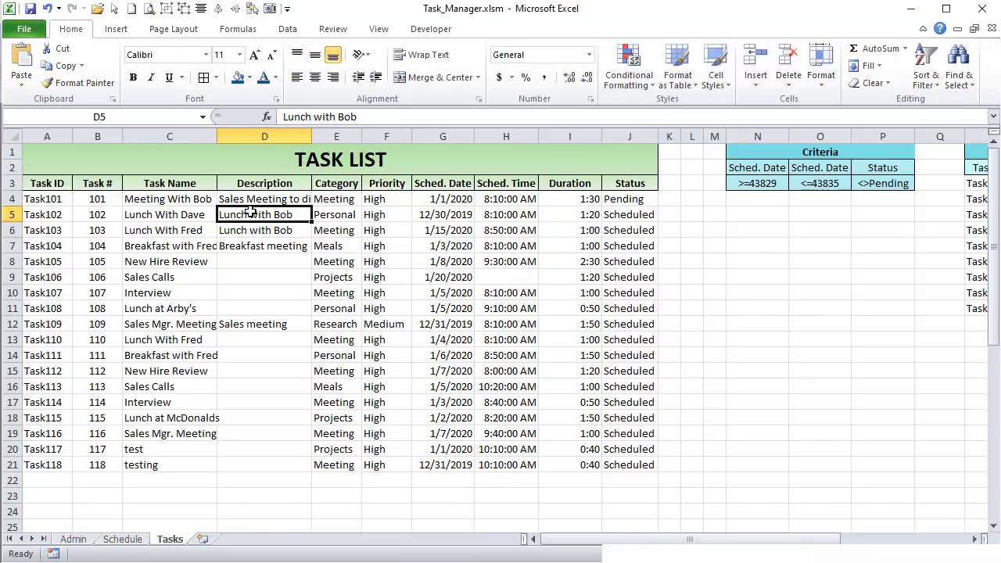
click(506, 218)
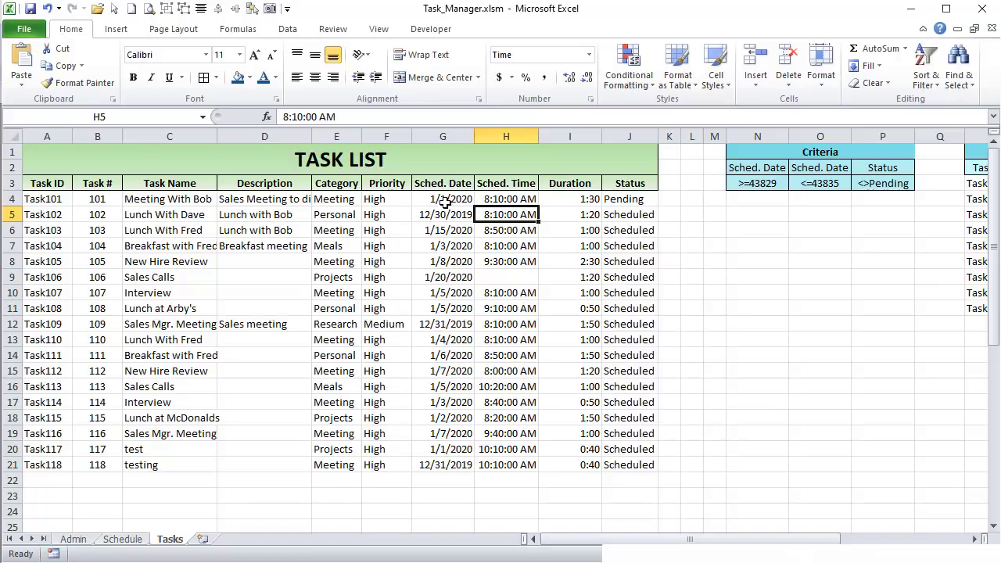
click(383, 213)
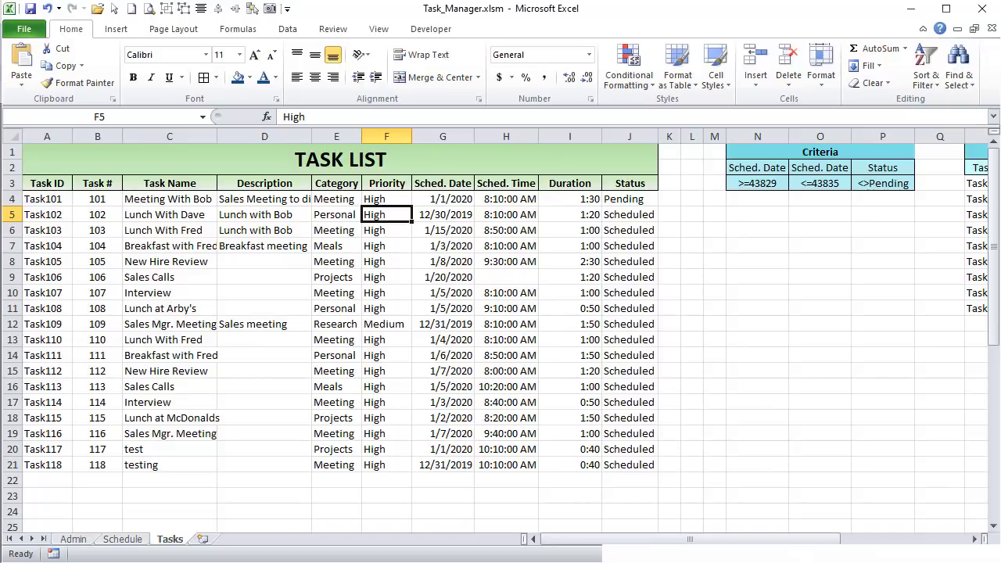
- In the VBA editor, add TaskText = Sheet3.Range("H" & TaskRow).Value below the DurRows line, checking the TaskText declaration
key(alt+F11)
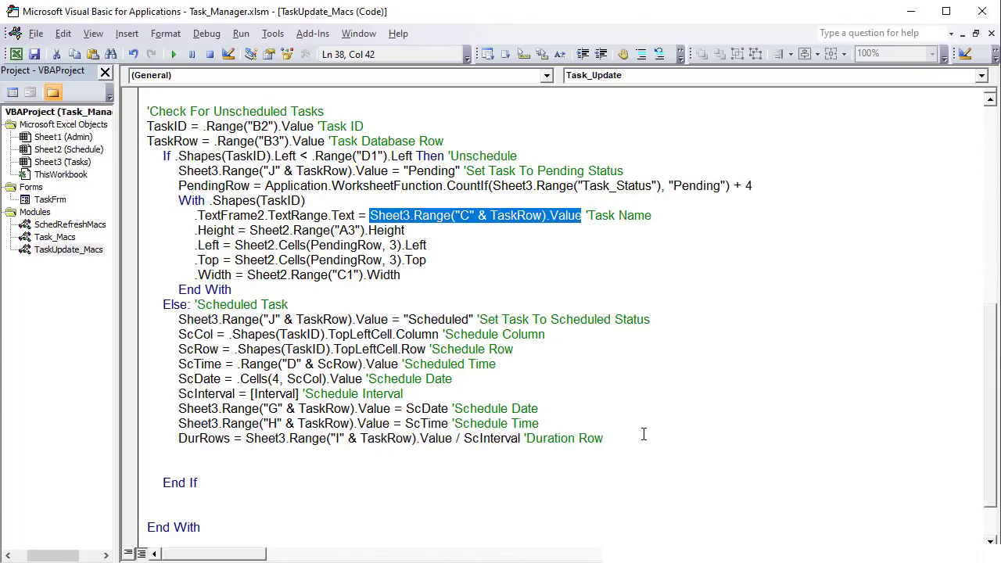
click(643, 435)
key(Return)
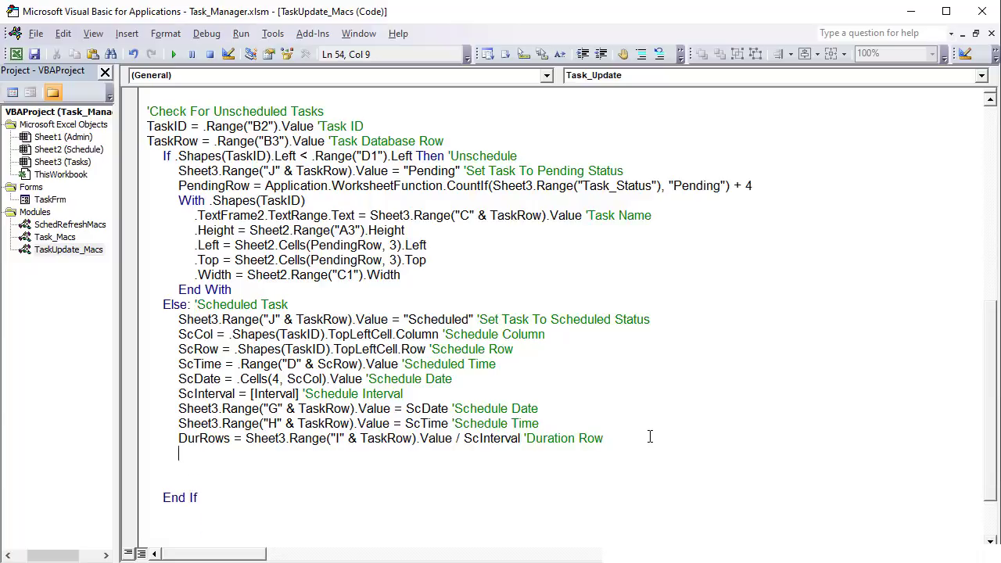
text(TaskText)
scroll(649, 437, up, 7)
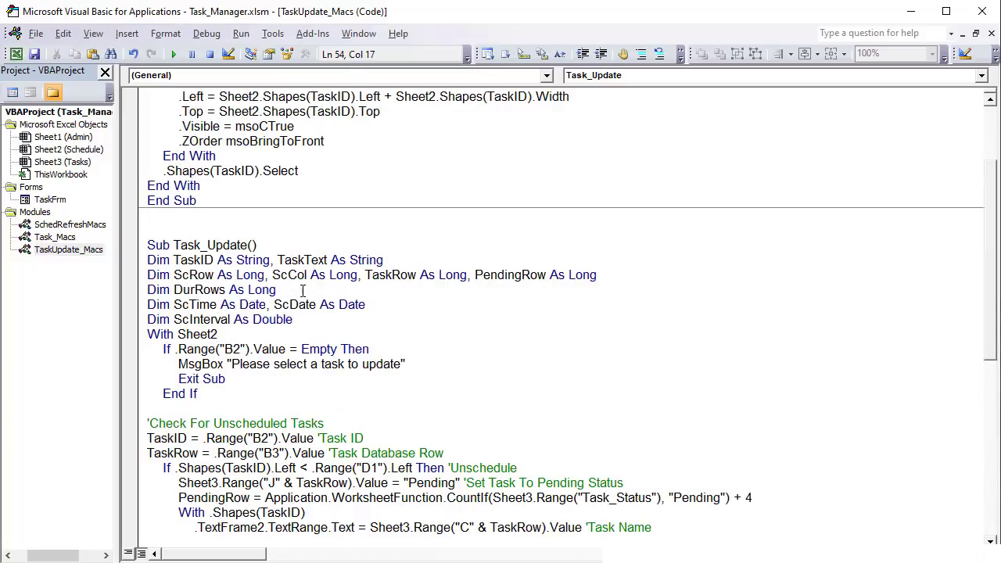
drag(369, 259, 286, 257)
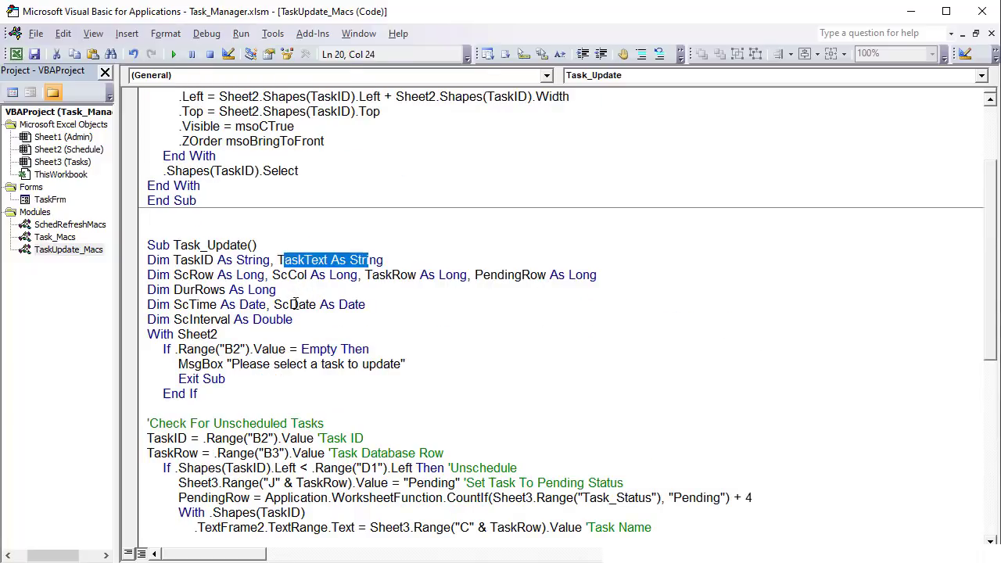
scroll(292, 313, down, 9)
click(315, 375)
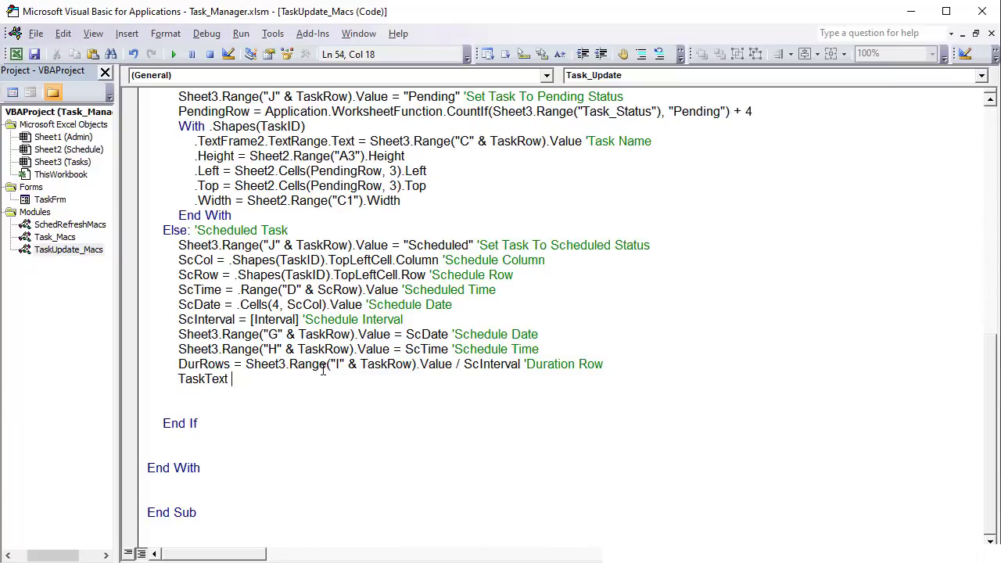
text(= Sheet3.Range)
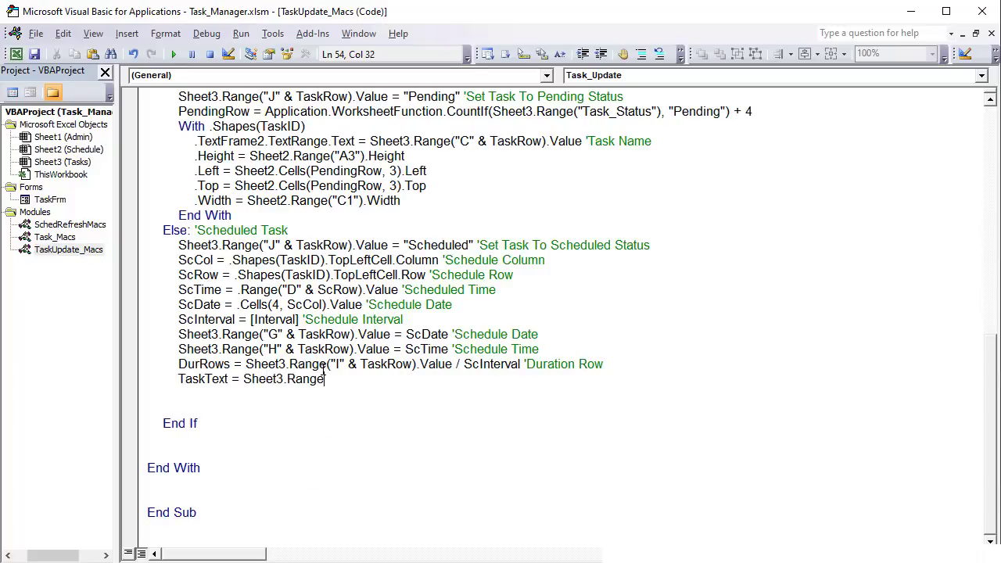
text(("H" & )
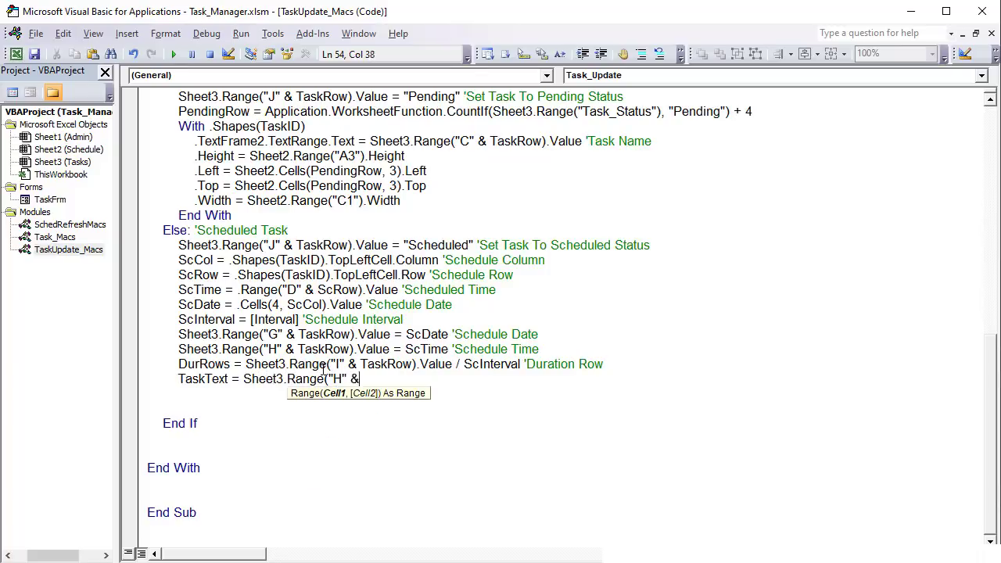
text(TaskRow).value)
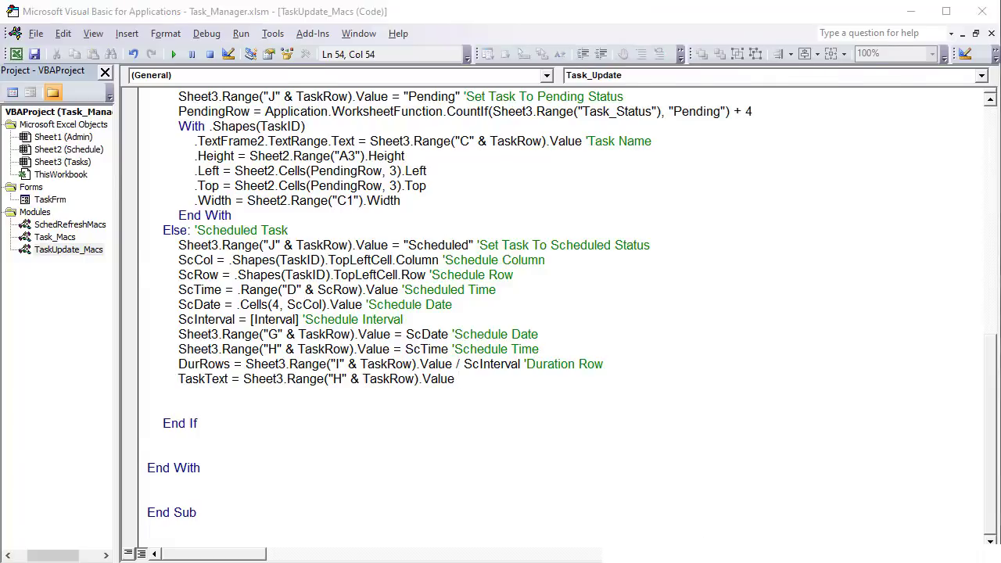
- Try the General number format on Duration cell I4 of the workbook's Tasks sheet and undo it
key(alt+F11)
click(574, 197)
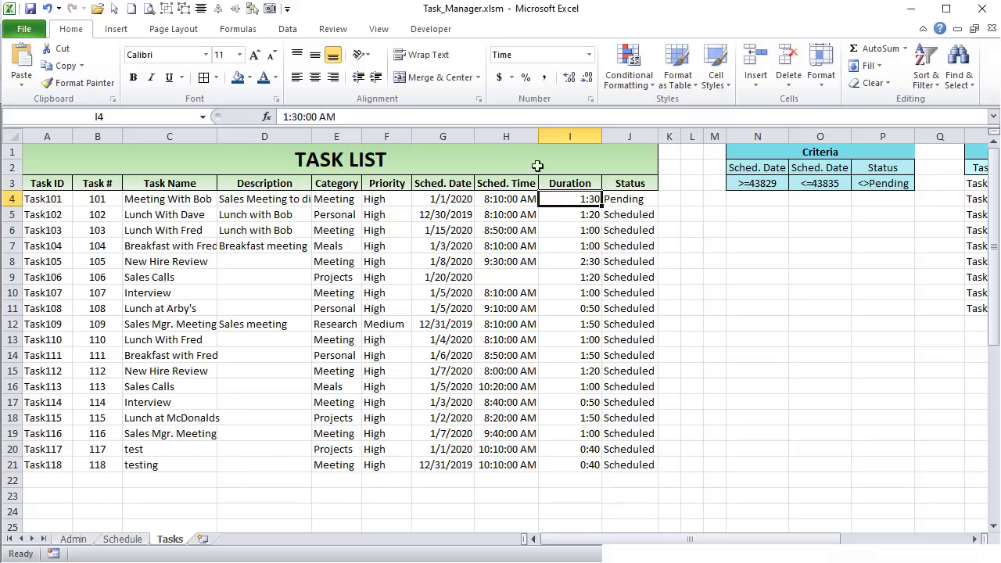
click(589, 54)
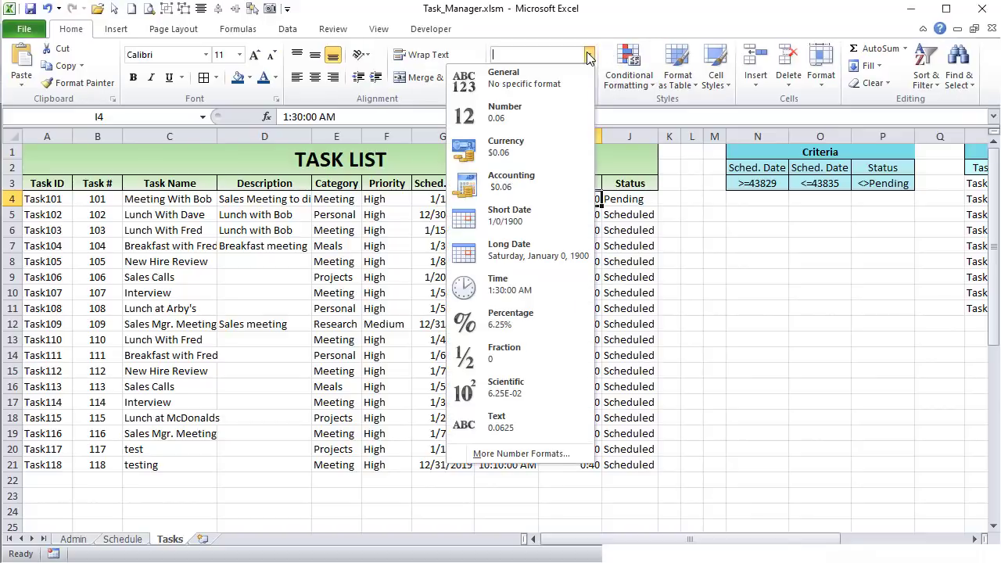
click(556, 79)
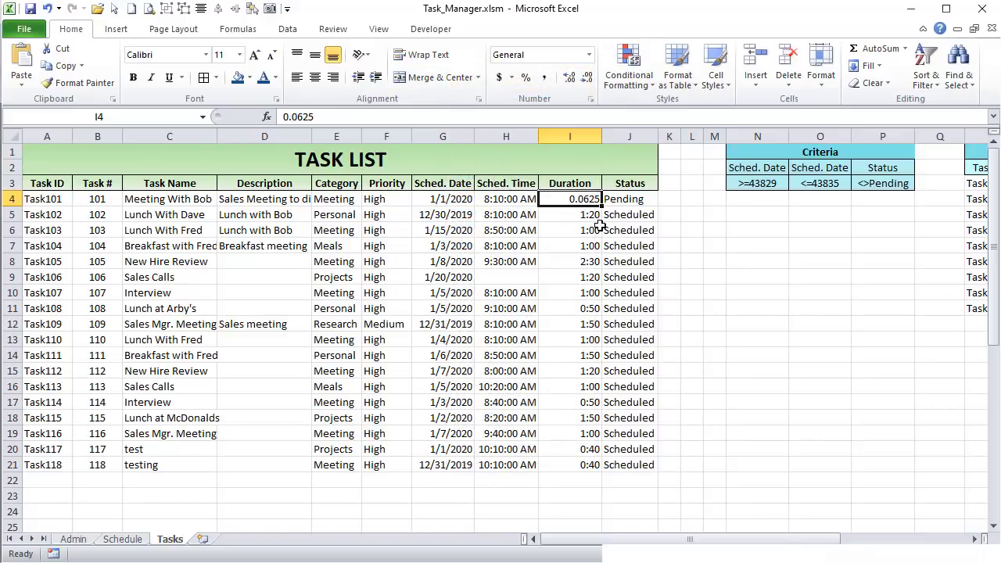
key(ctrl+z)
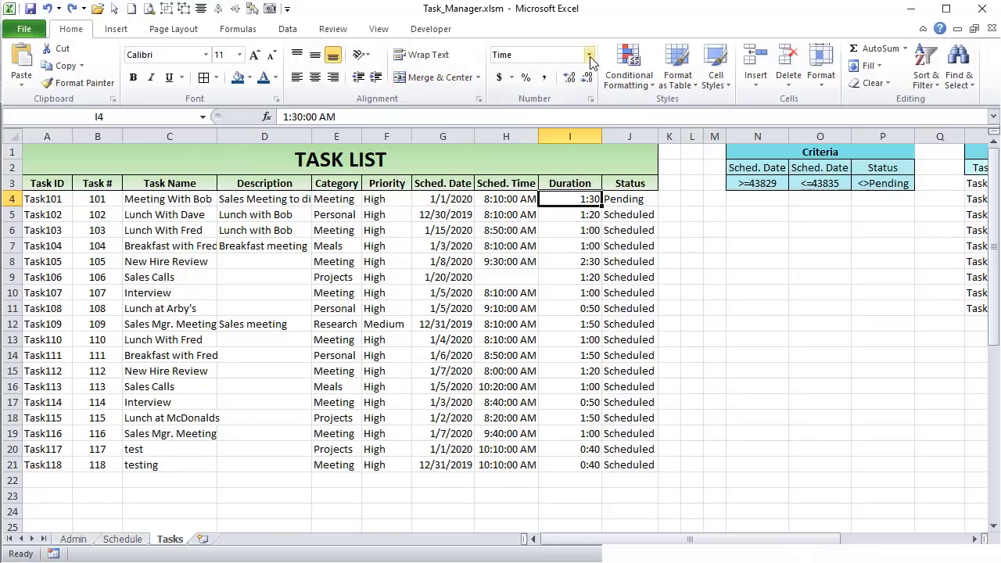
- Examine the custom number format code of Duration cell I4 and close the format settings without changes
click(501, 54)
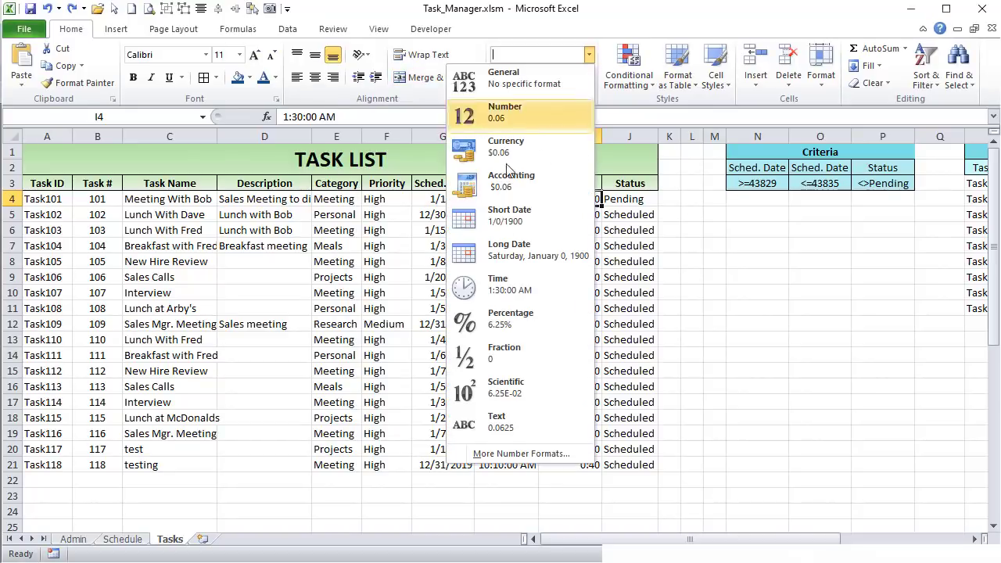
click(494, 453)
click(144, 257)
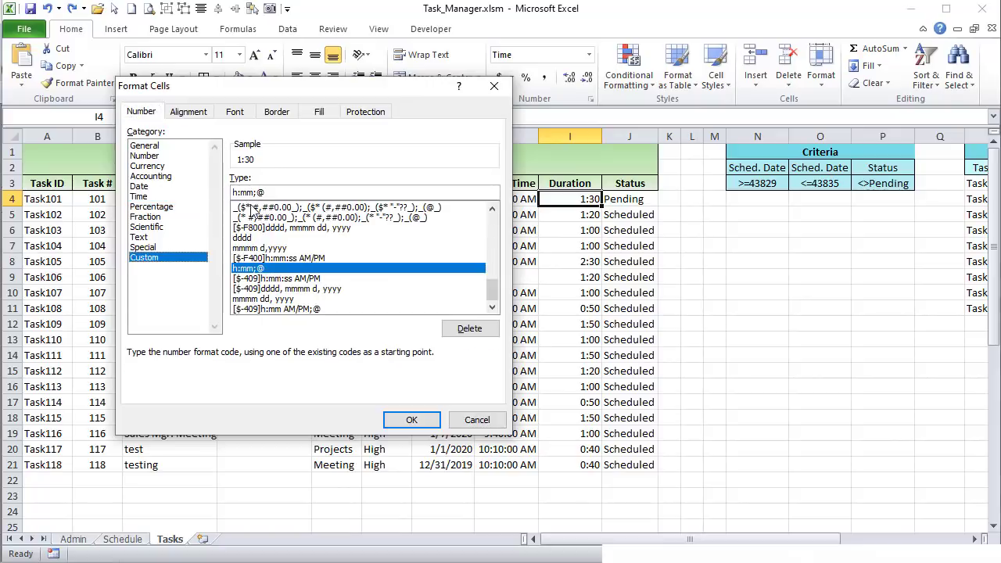
click(477, 420)
- In the VBA editor, wrap the TaskText line's Sheet3.Range expression in Format with the format string "h:mm"
key(alt+F11)
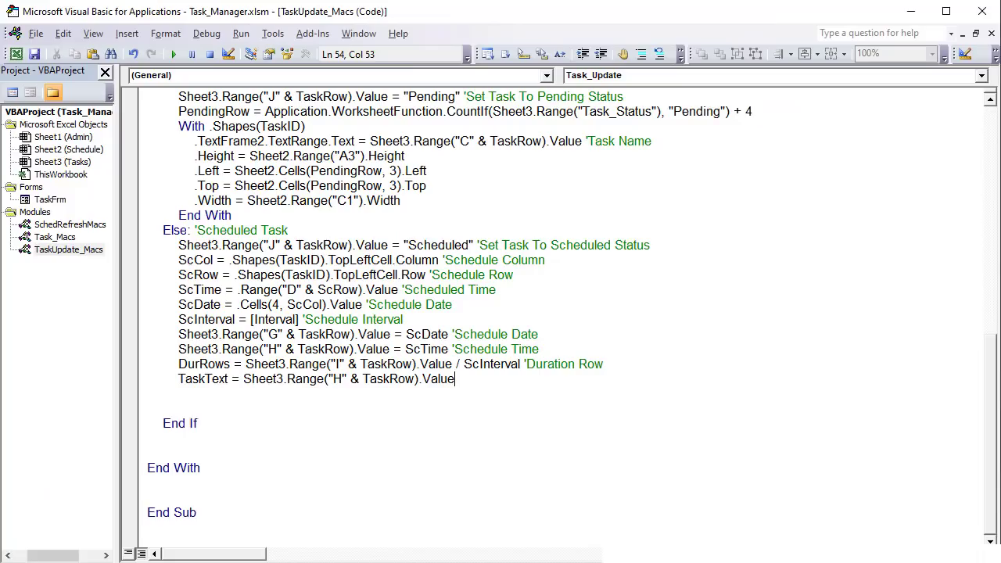
click(244, 378)
text(Format()
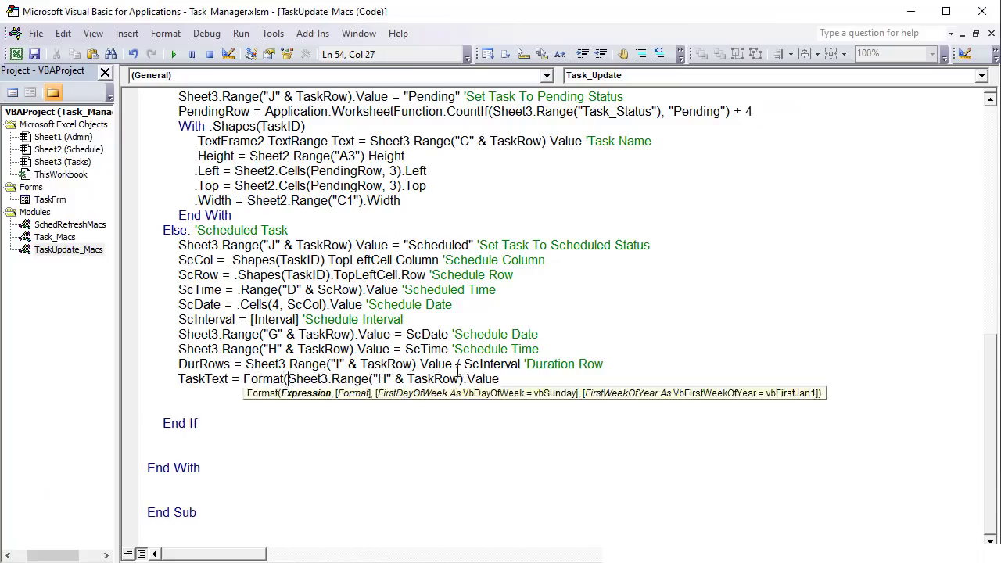
click(507, 380)
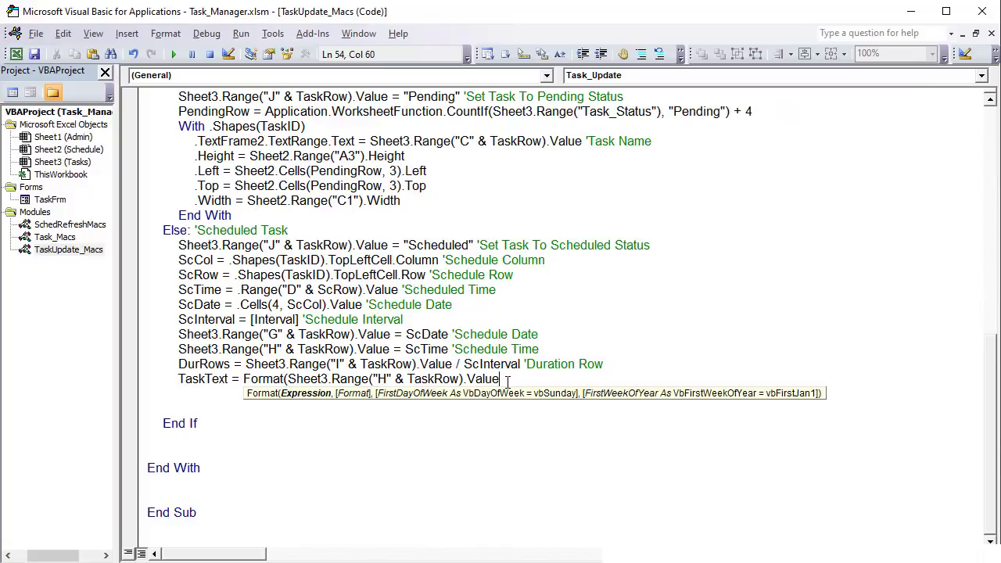
text(, ")
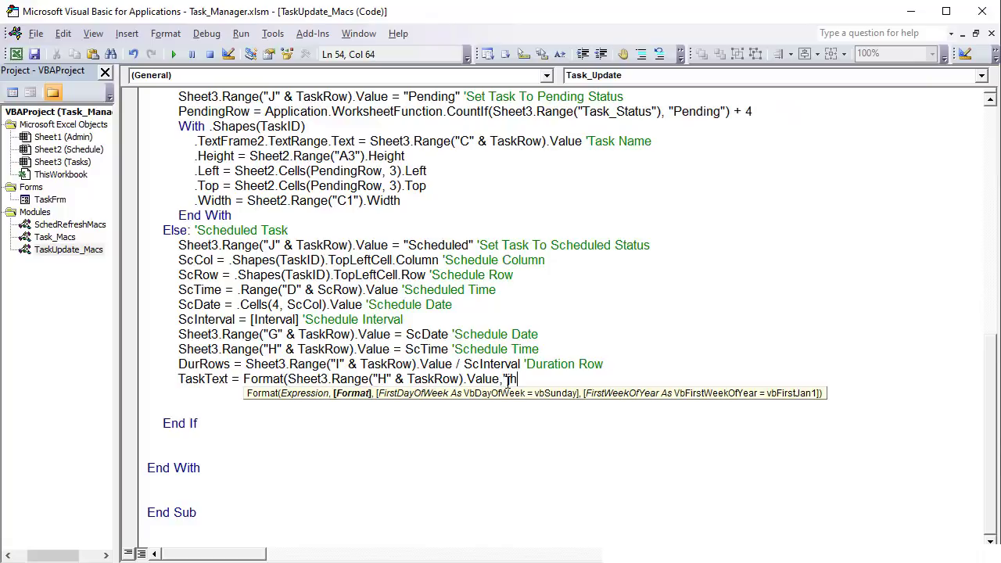
text(h:mm"))
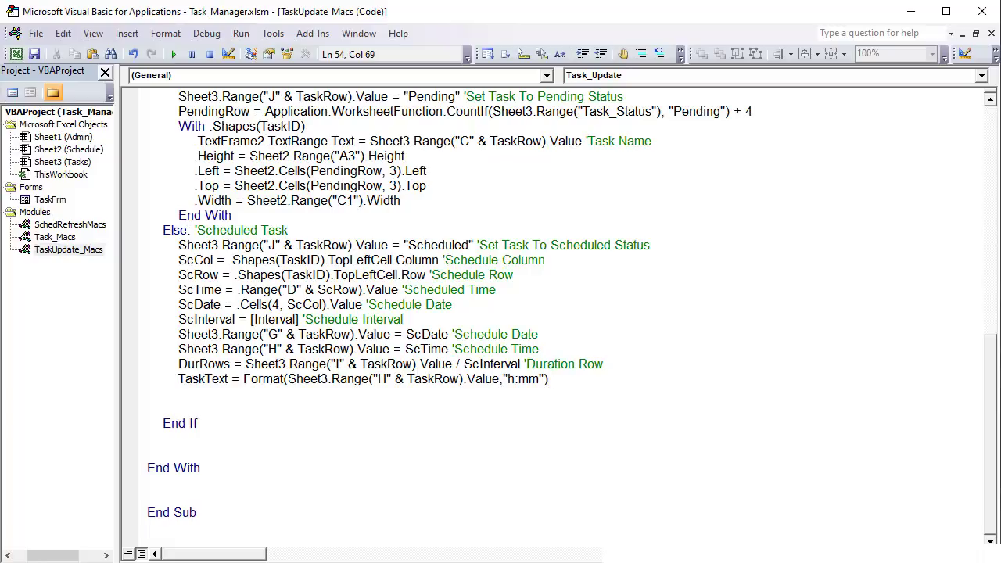
- Append & " " & _ to the TaskText line and paste a copy of Sheet3.Range("H" & TaskRow).Value on the continuation line
text( & " " &)
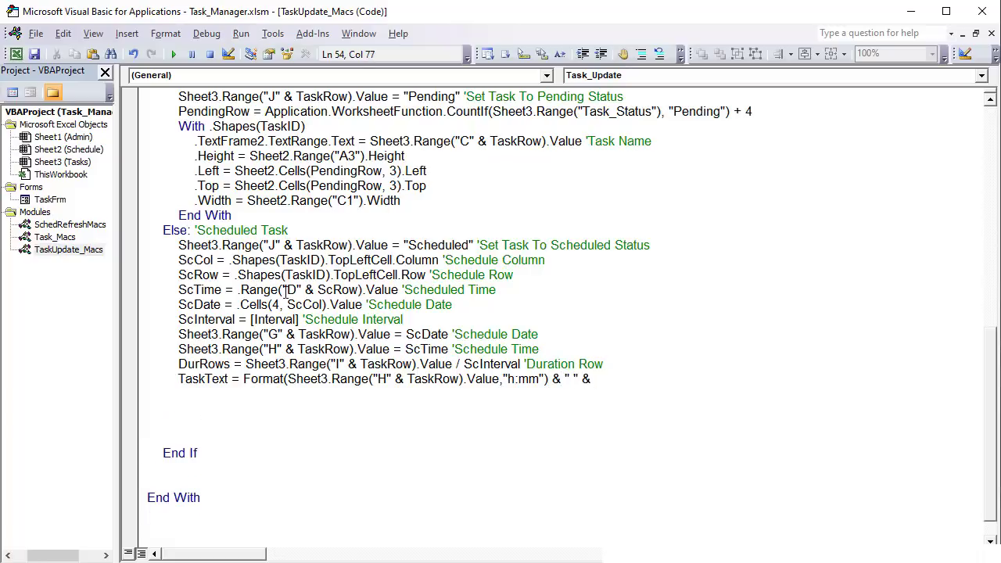
click(497, 379)
drag(493, 379, 289, 372)
key(ctrl+c)
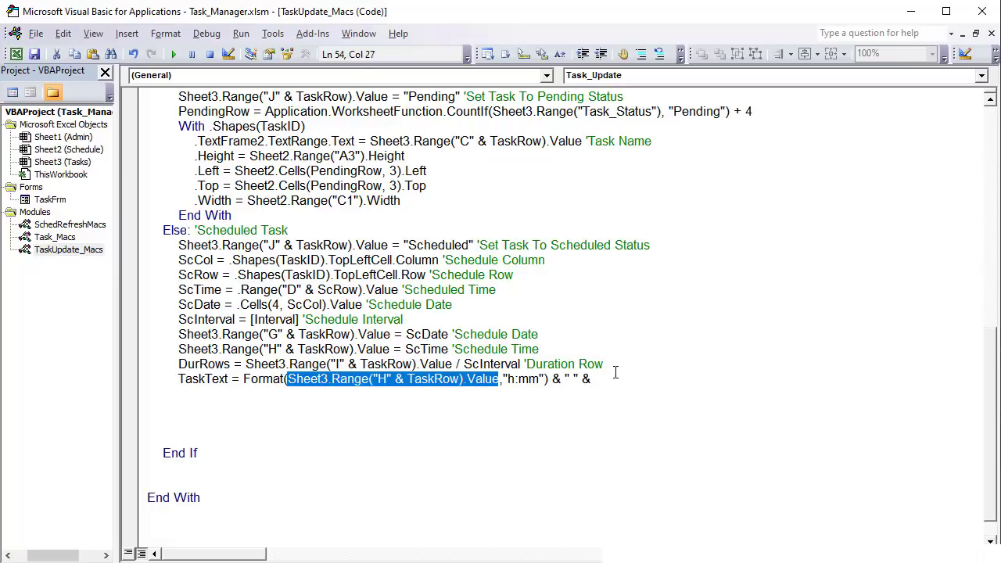
click(615, 378)
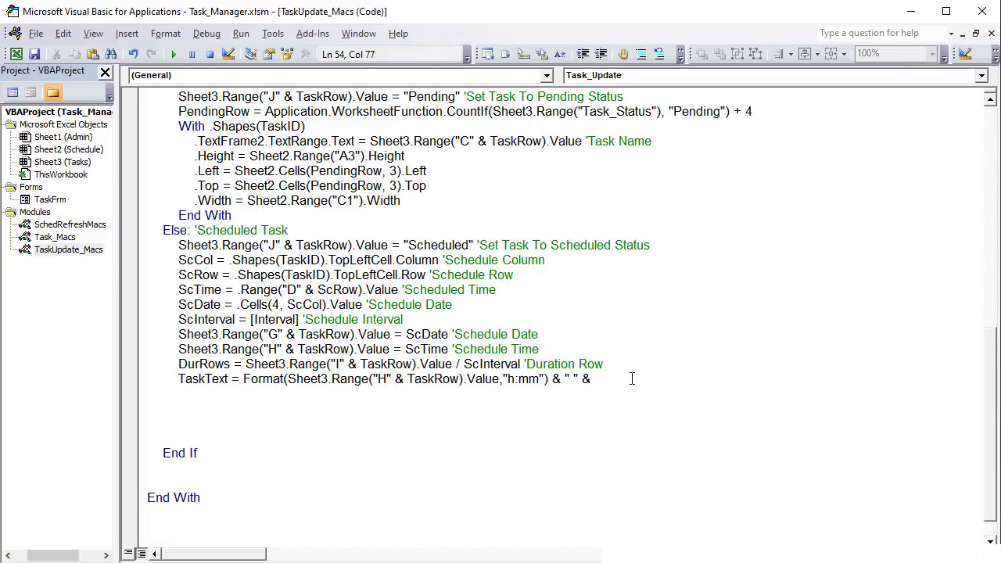
text(_)
key(Return)
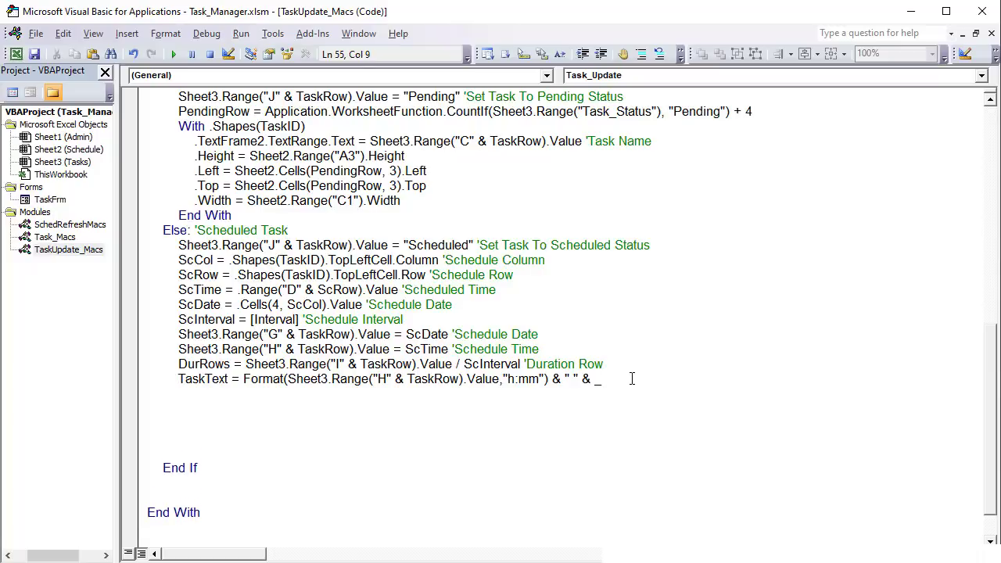
key(ctrl+v)
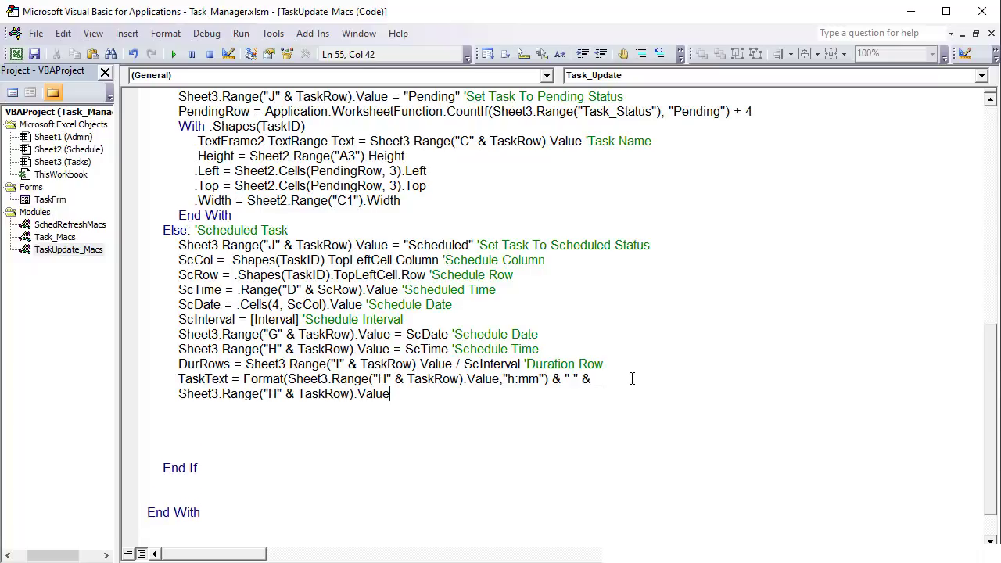
- Check the Task Name and Description columns on the workbook's Tasks sheet and return to the VBA editor
key(alt+F11)
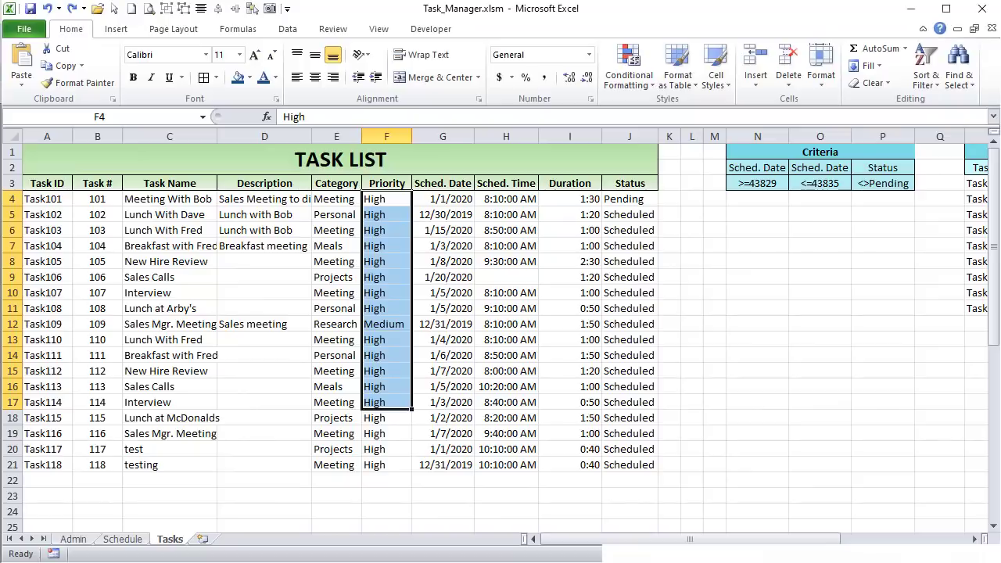
click(148, 207)
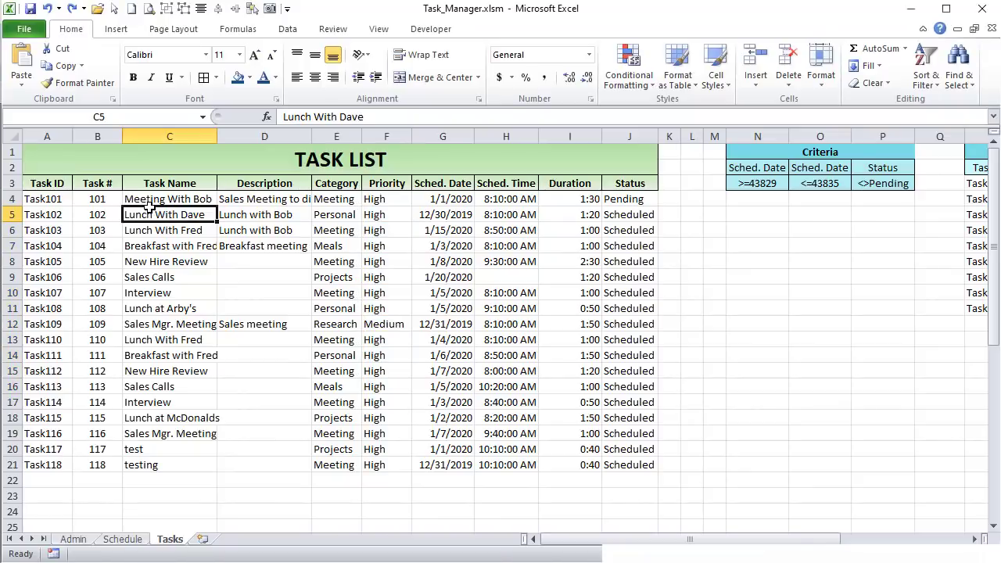
click(264, 202)
key(alt+F11)
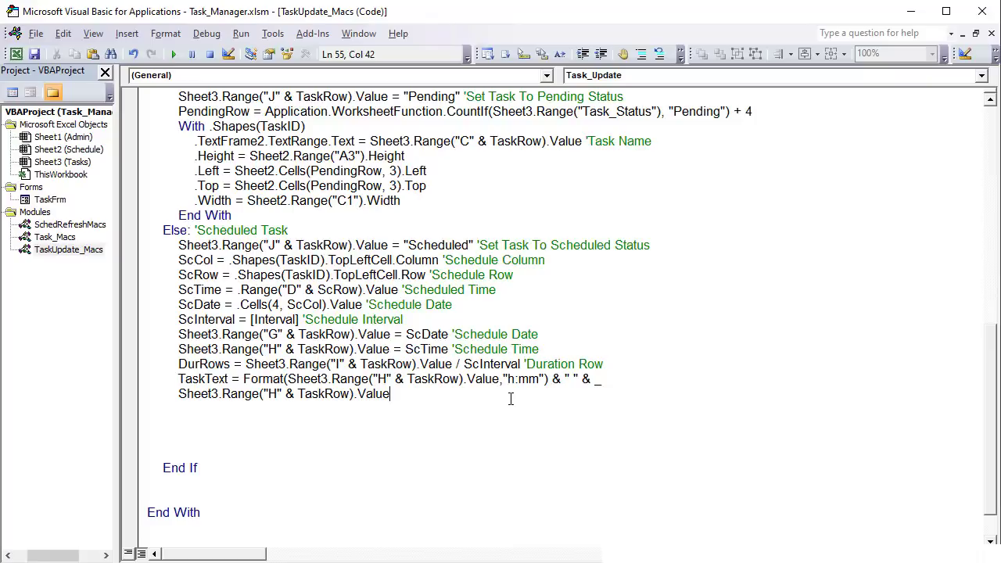
- Change the column reference in the TaskText continuation line to "C" for the task name
click(277, 393)
double_click(275, 393)
text(C)
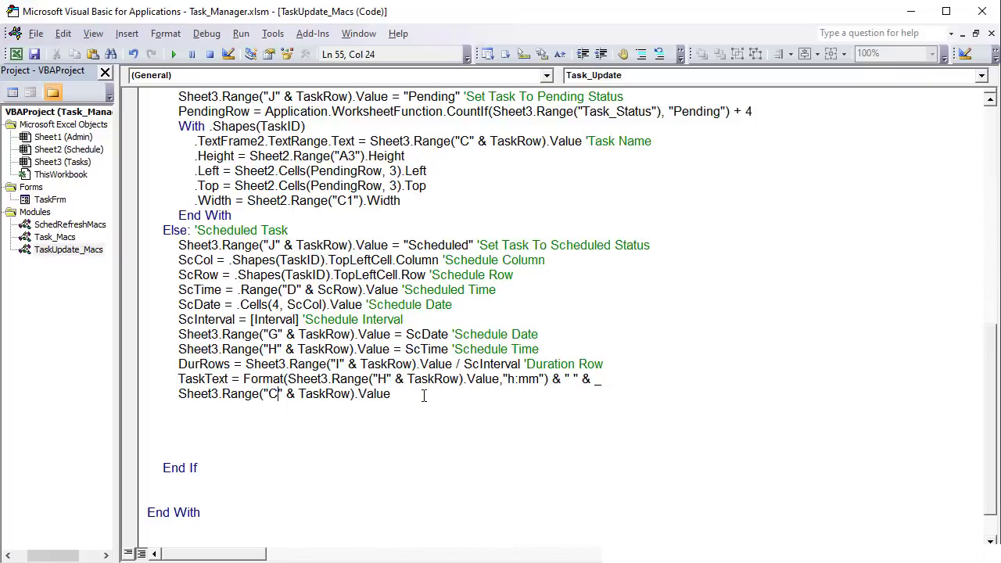
- Append & vbCrLf & Sheet3.Range("D" & TaskRow).Value _ to the TaskText continuation line and start another continuation line
click(426, 395)
text(& VbCrLf & ")
key(BackSpace)
key(BackSpace)
key(ctrl+v)
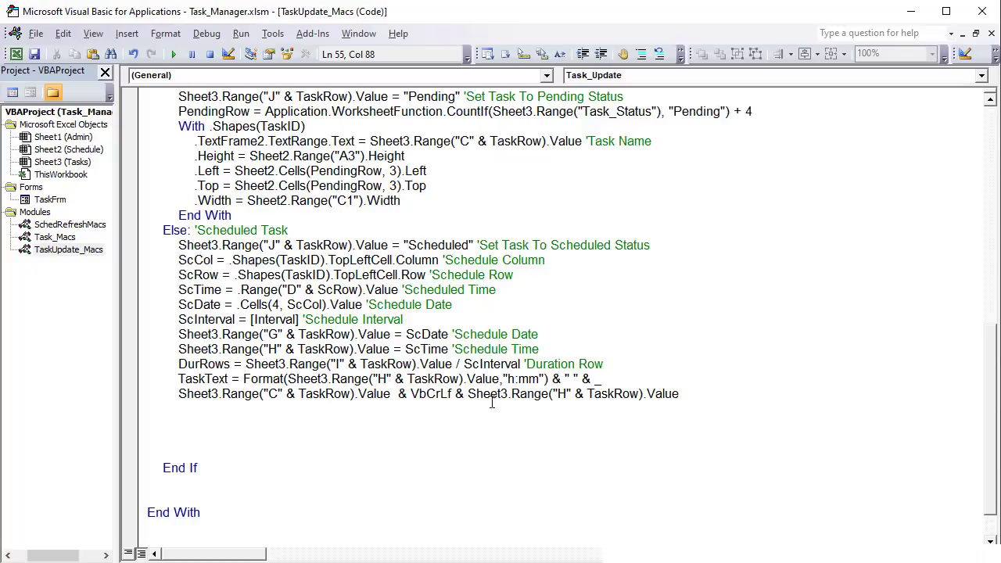
click(558, 393)
text(D)
key(End)
text(_)
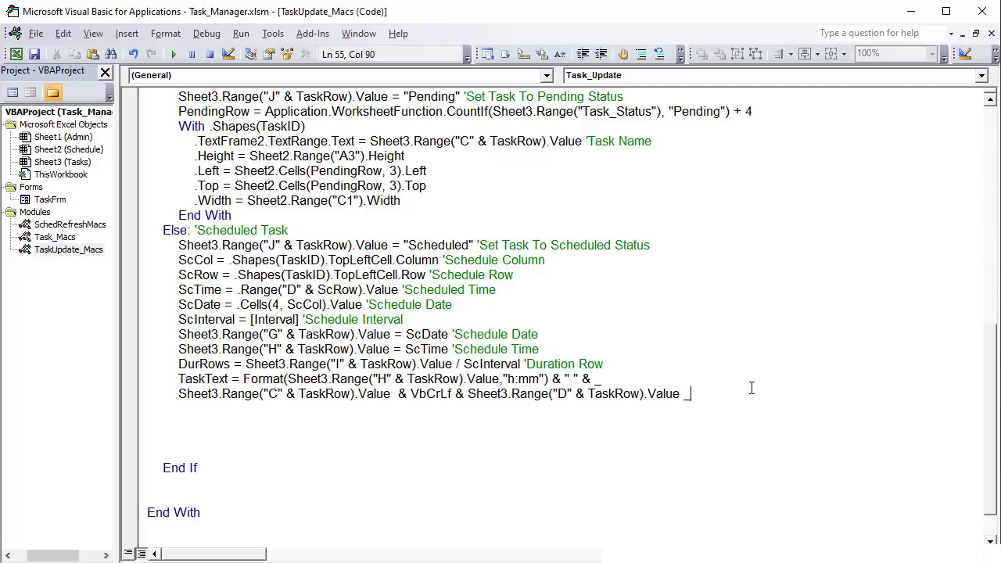
key(Return)
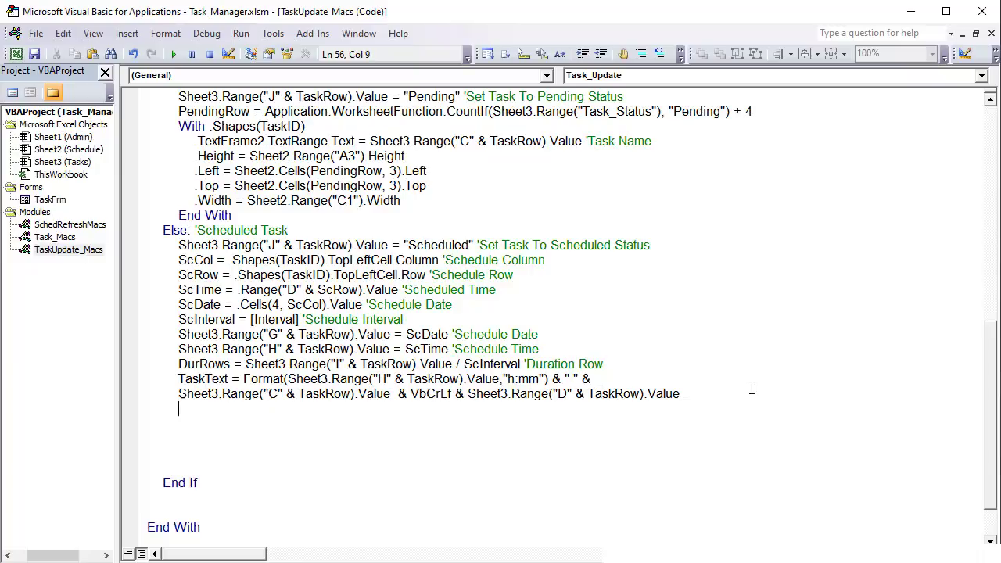
- Add & "Priority: " & Sheet3.Range("F" & TaskRow).Value on the new TaskText continuation line, checking the Priority column on the Tasks sheet
text(& "Priority: " &)
key(alt+F11)
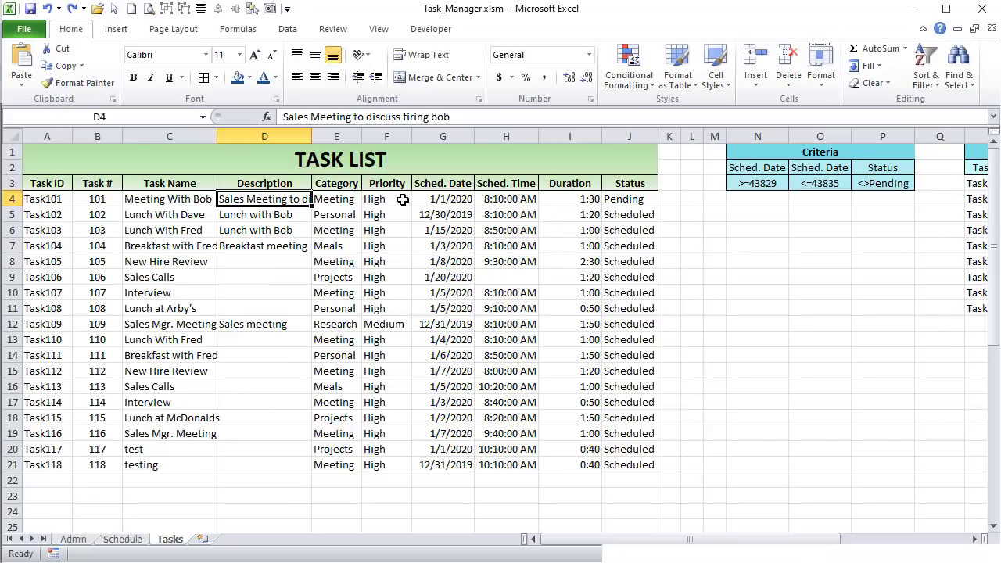
key(alt+F11)
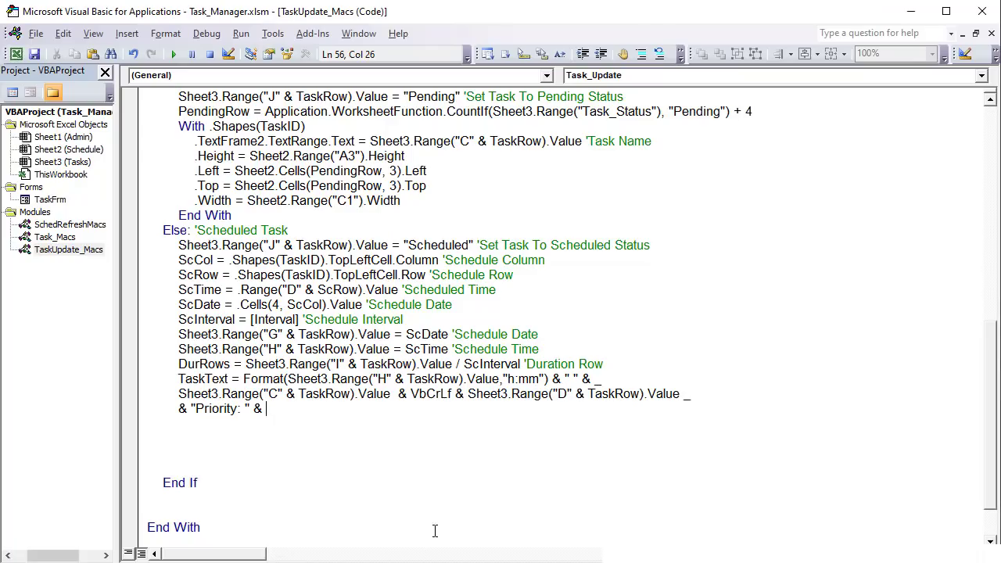
text(Sheet3.Range("H" & TaskRow).Value)
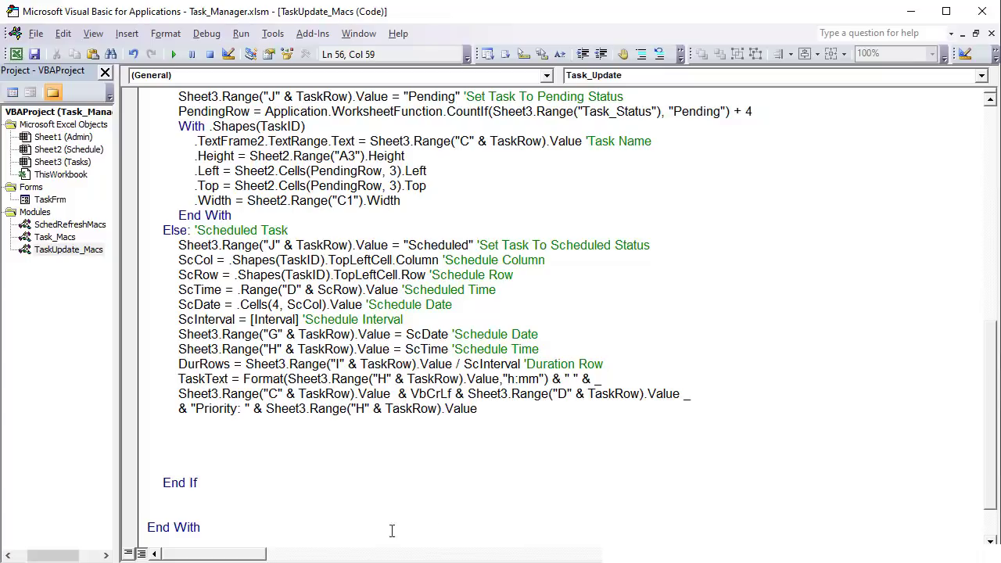
click(358, 412)
double_click(359, 412)
text(F)
- End the TaskText statement with the comment 'Time, Name , Description & Priority
click(511, 407)
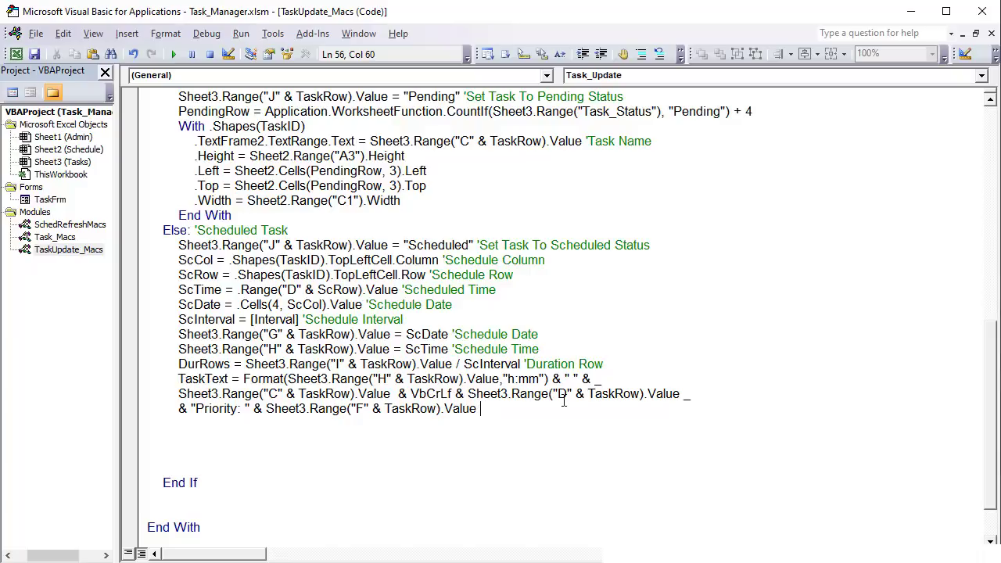
text('Time, Name , De)
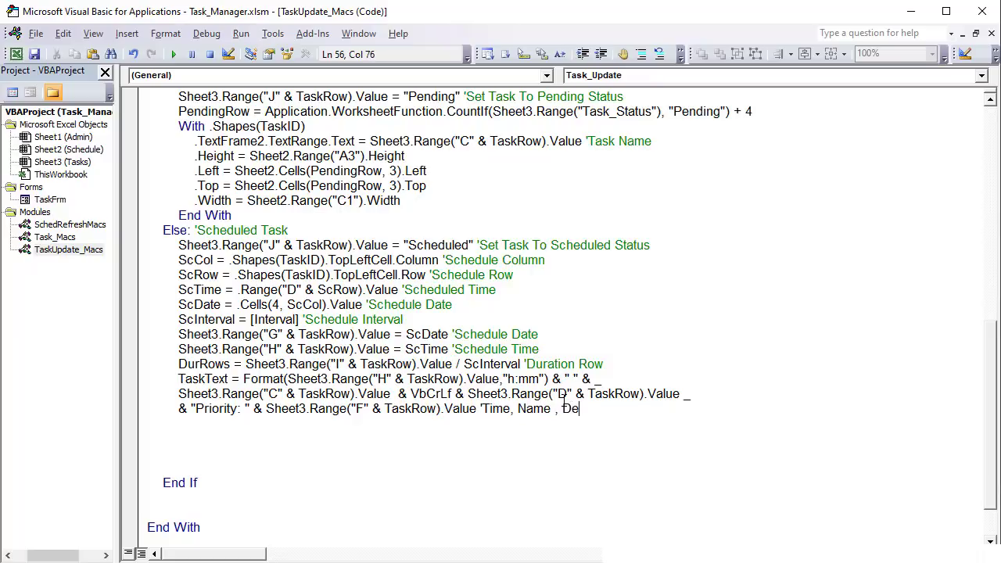
text(scription & Pro)
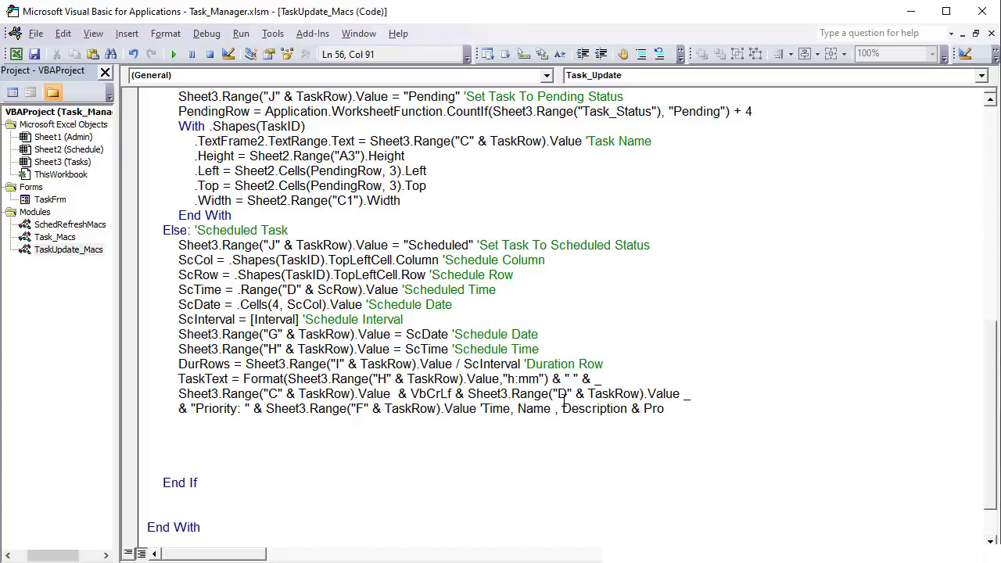
text(irity)
key(Return)
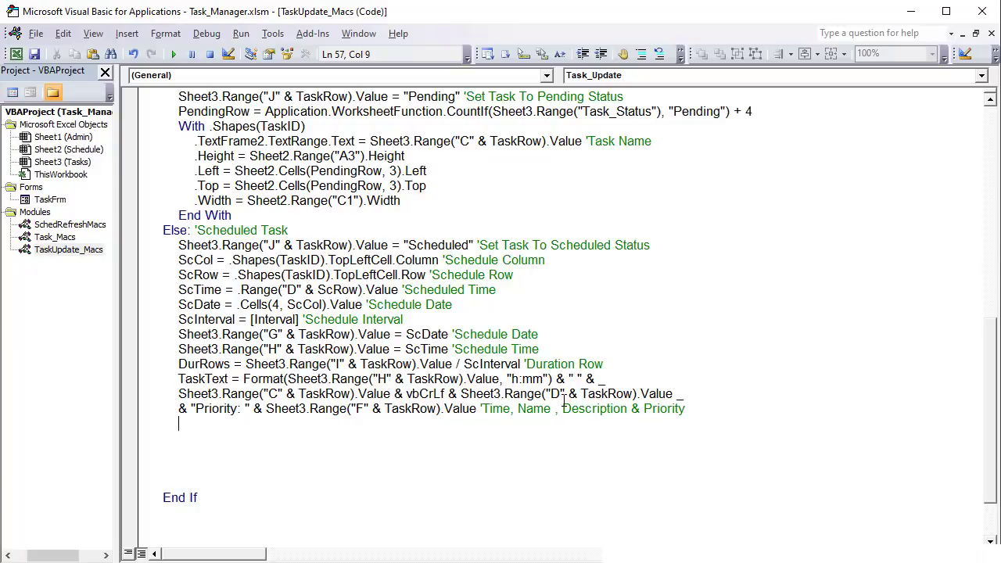
- Add a With .Shapes(TaskID) block closed by End With below the TaskText statement
text(With .Shapes(")
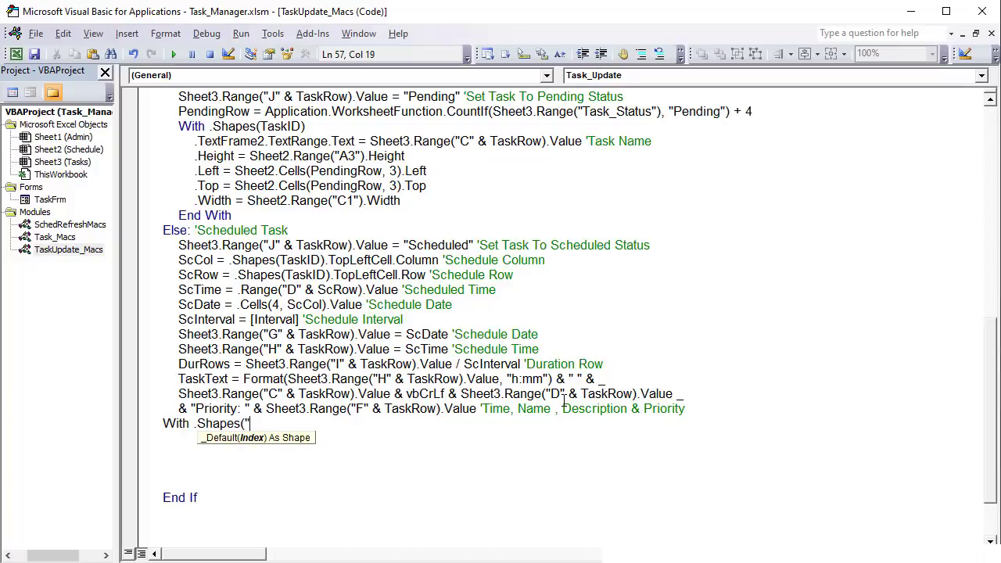
key(BackSpace)
text(TaskID))
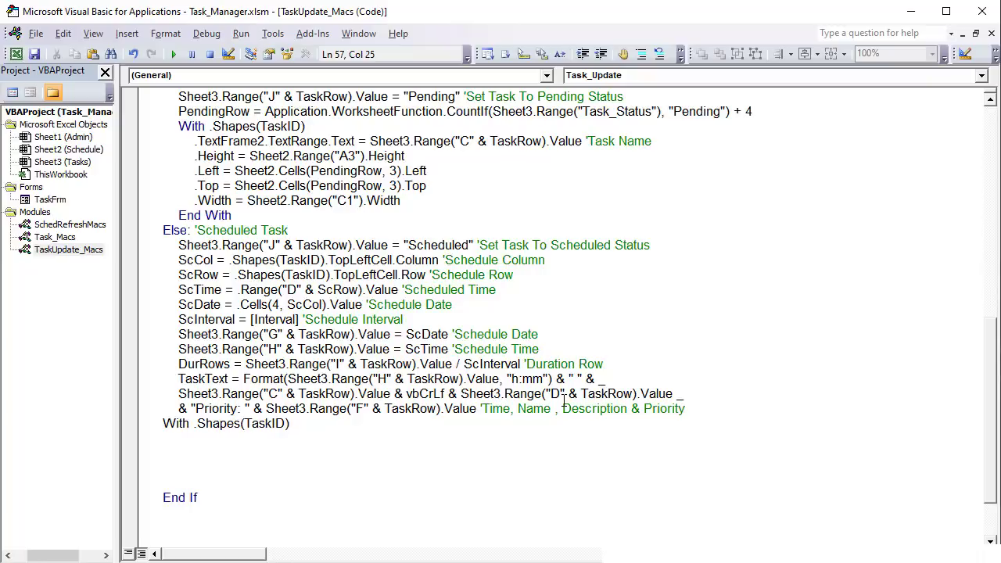
key(Return)
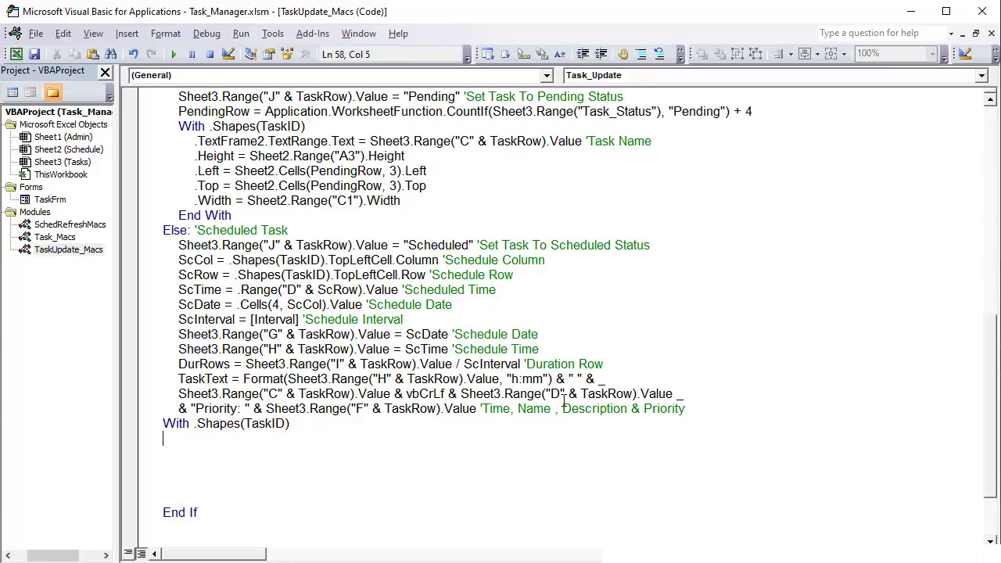
key(Down)
key(Down)
text(End Wl)
text(th)
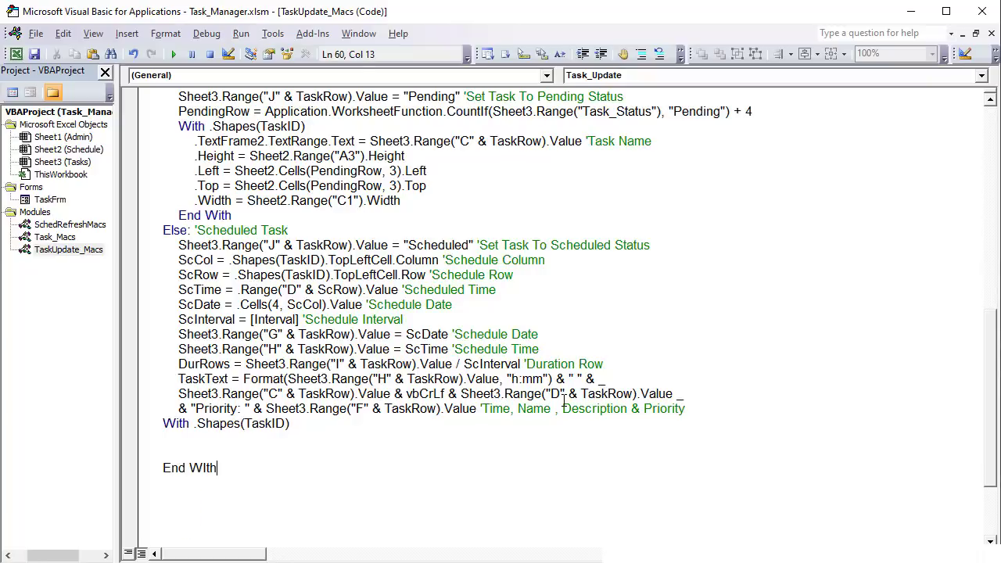
- Inside the new With block, add the indented line .Left = Sheet2.Cells(ScRow, ScCol).Left
key(Up)
key(Up)
key(Tab)
scroll(568, 469, down, 2)
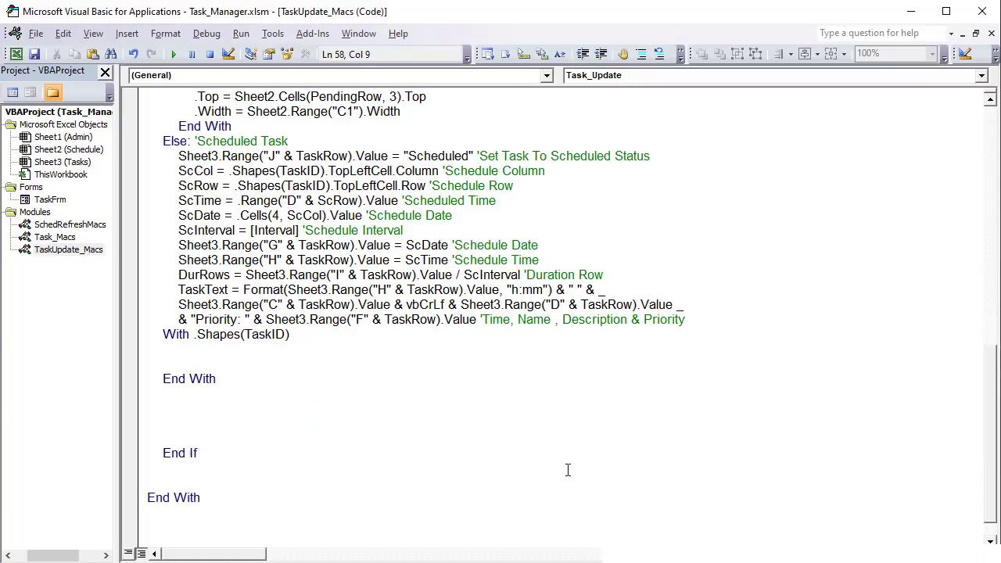
text(.le)
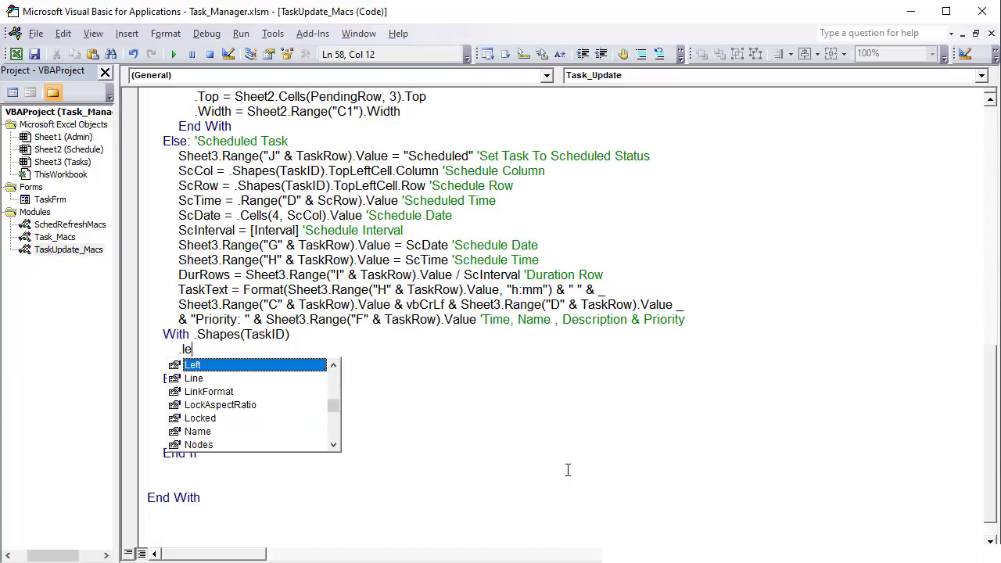
key(Tab)
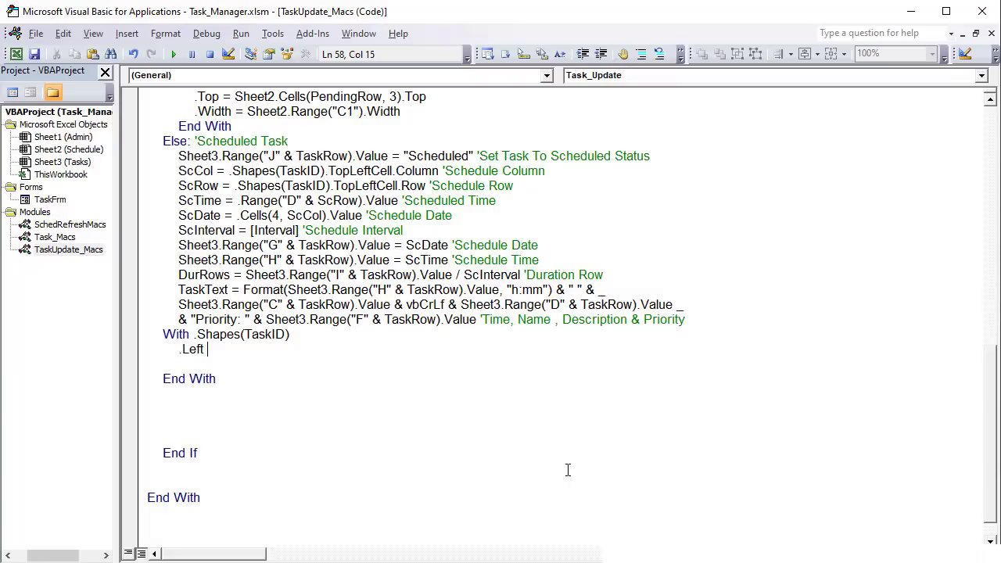
text(= Sheet2.cel)
key(Tab)
text((ScRow,)
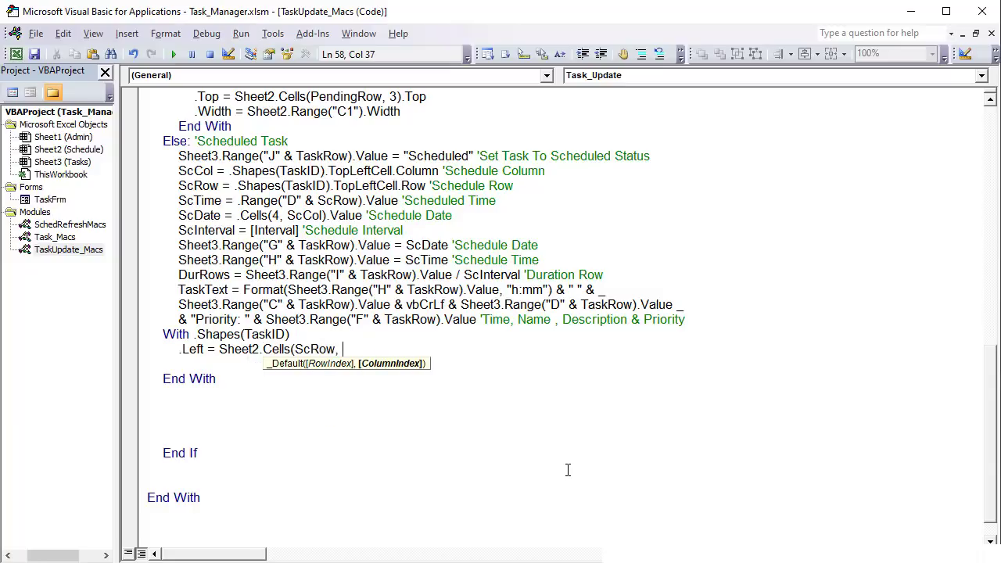
key(BackSpace)
text(Sc)
text(Col).le)
text(ft)
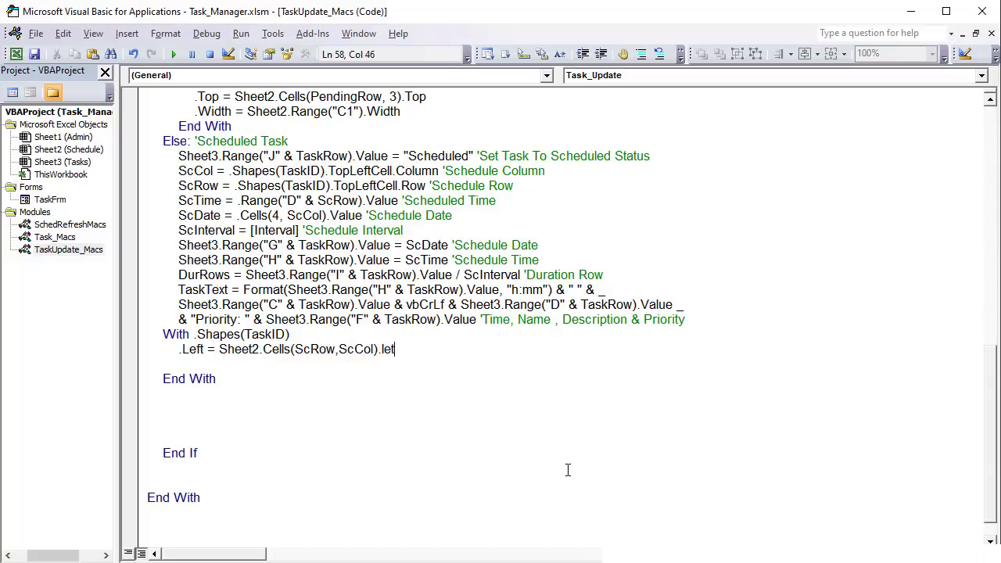
key(Return)
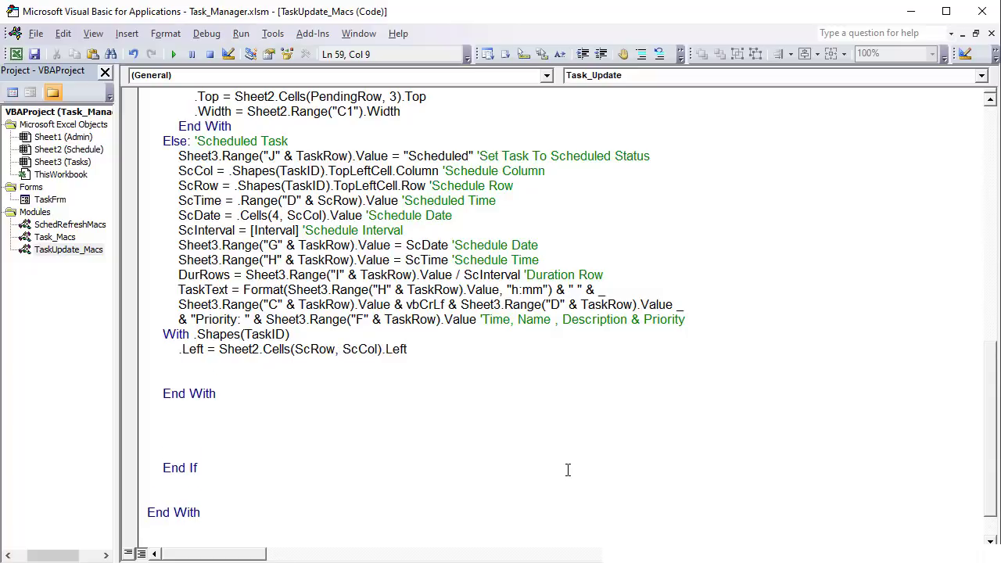
- Copy Sheet2.Cells(ScRow, ScCol) and reuse it in a new line .Top = Sheet2.Cells(ScRow, ScCol).Top
click(381, 349)
drag(380, 349, 219, 349)
key(ctrl+c)
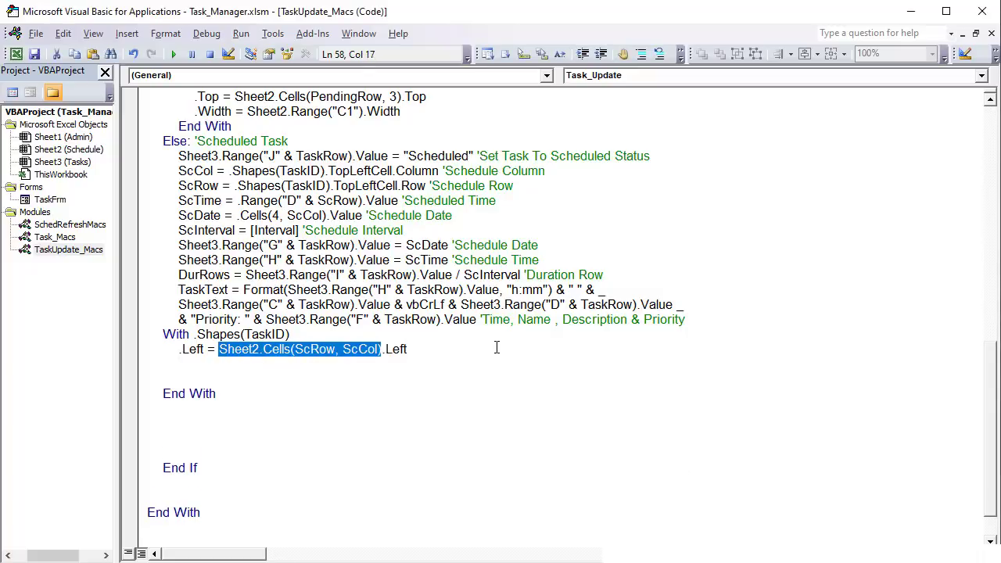
click(496, 349)
key(Return)
text(.to)
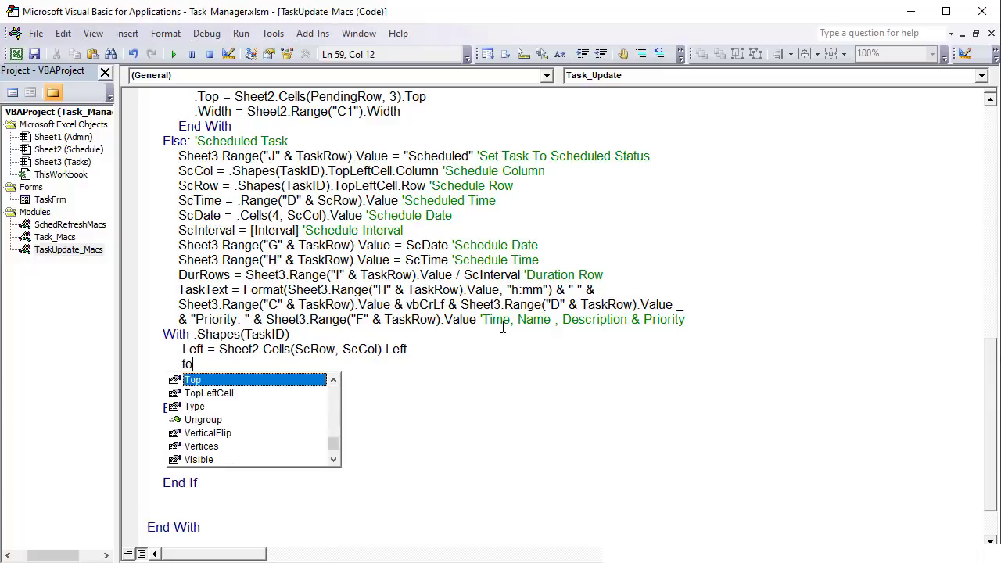
text( =)
key(ctrl+v)
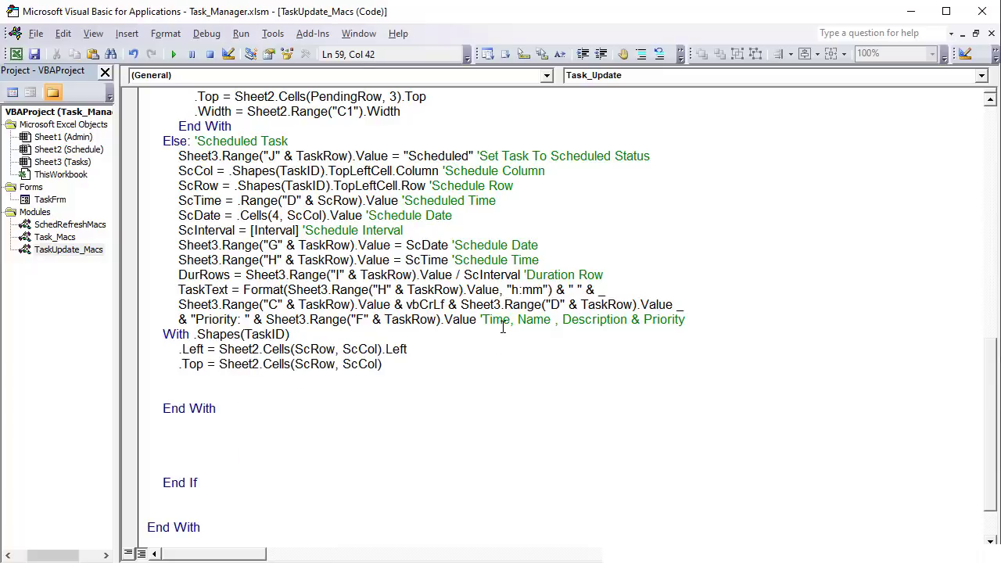
text(.top)
key(Return)
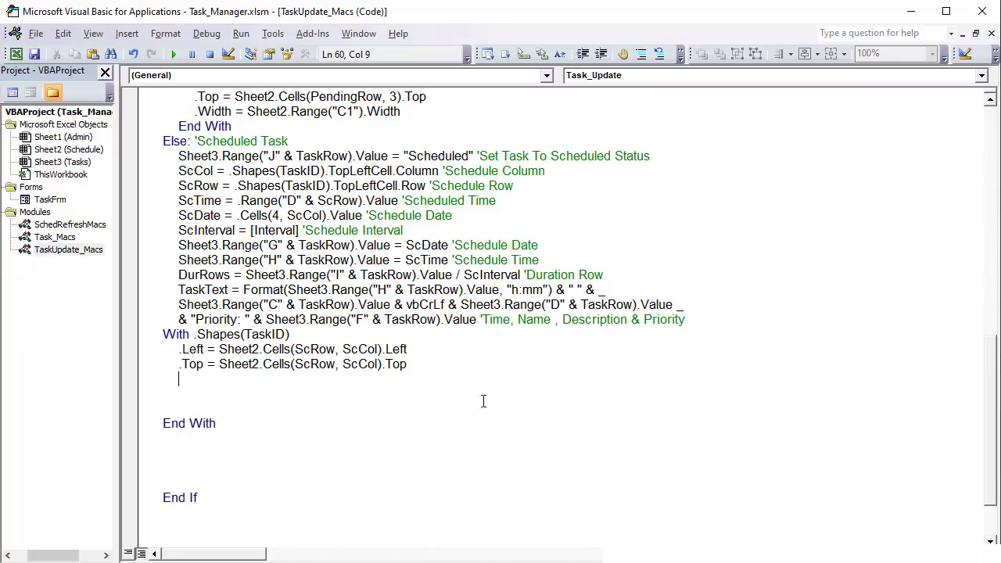
key(alt+F11)
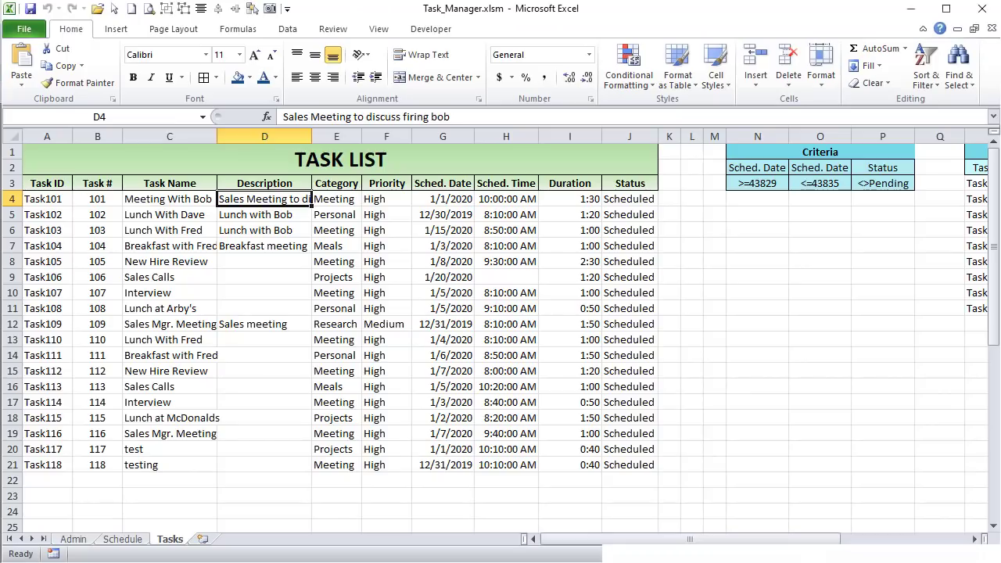
key(alt+F11)
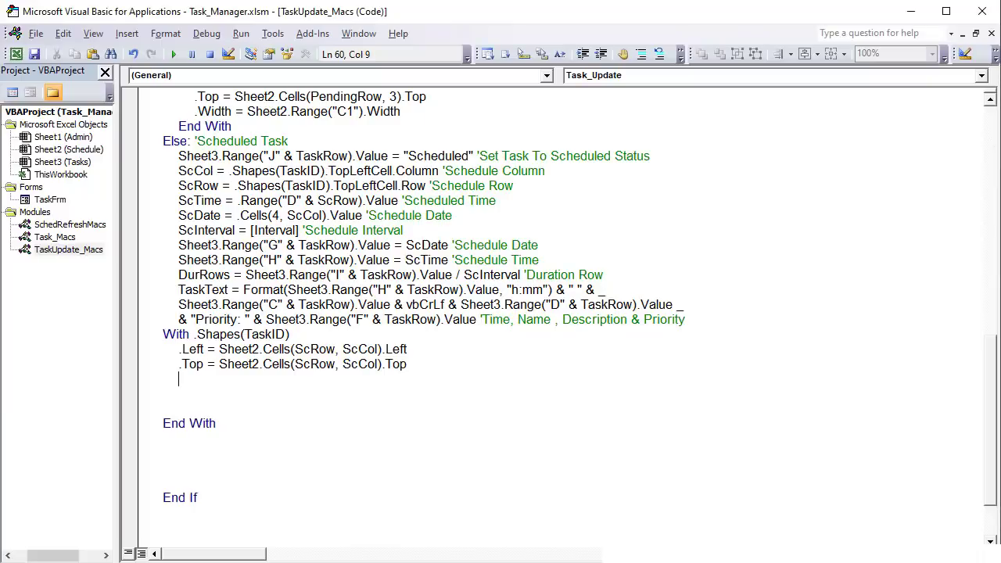
key(alt+F11)
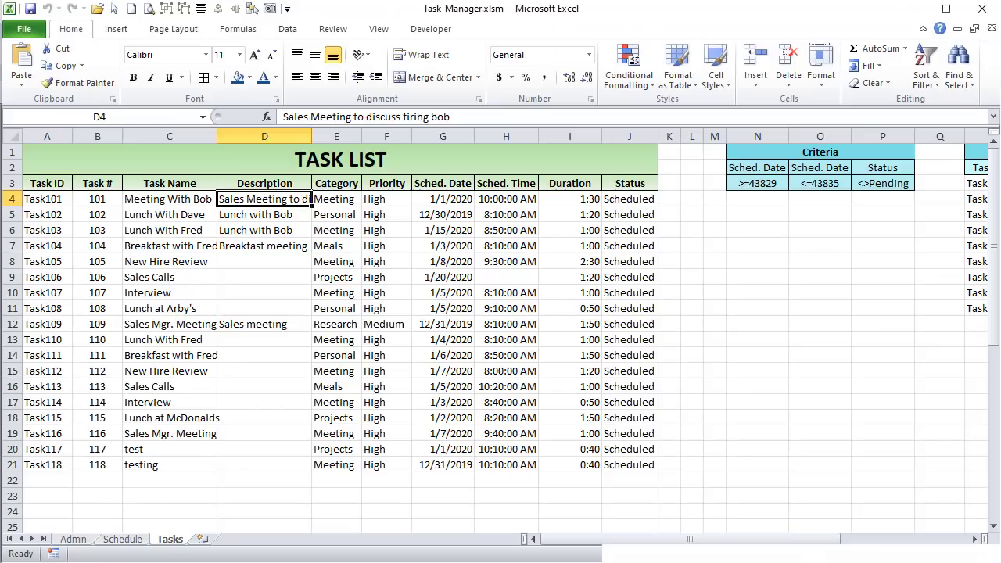
key(alt+F11)
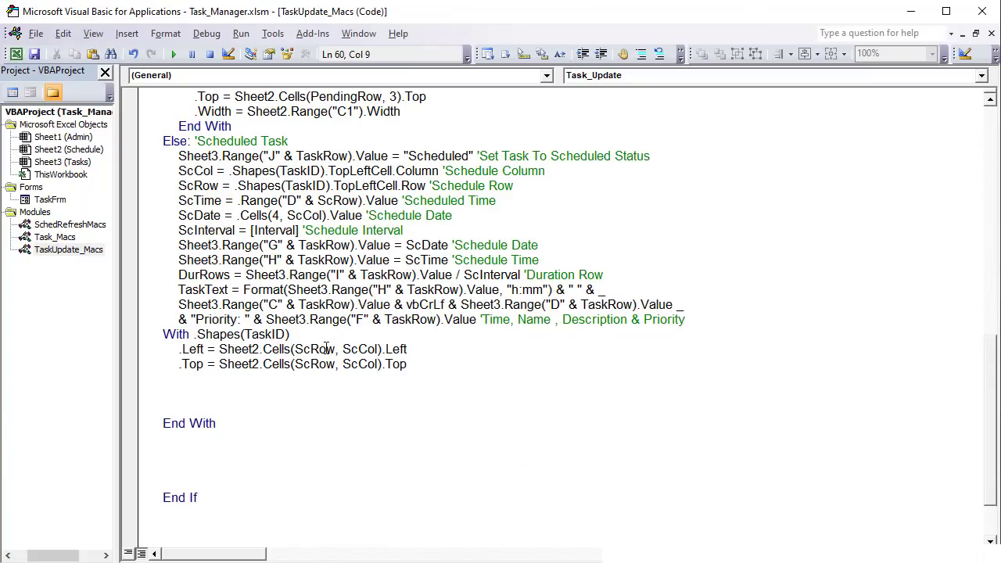
- Add the line .Width = Sheet2.Cells(ScRow, ScCol).Width below the .Top line, reusing the copied cell reference
text(.w)
key(Tab)
text(=)
key(ctrl+v)
text(.width)
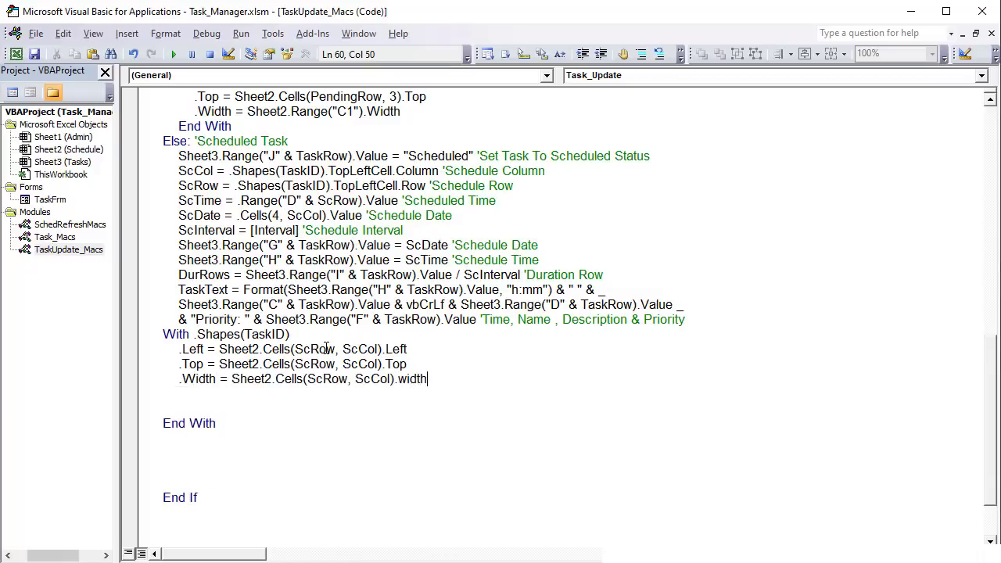
key(Return)
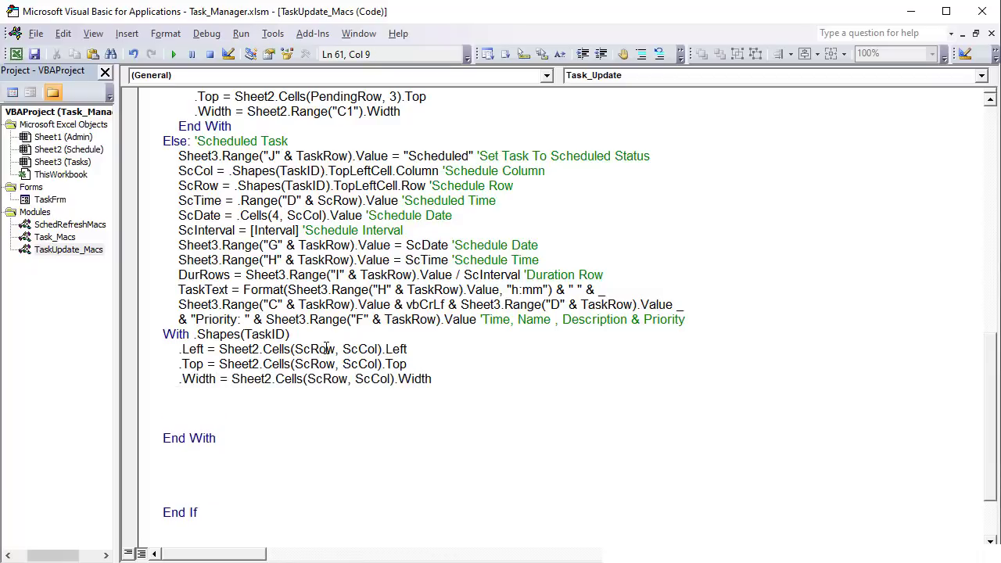
- Start a .Height line below .Width that equals Range( with the copied Sheet2.Cells(ScRow, ScCol) as both its first and second cell
text(.)
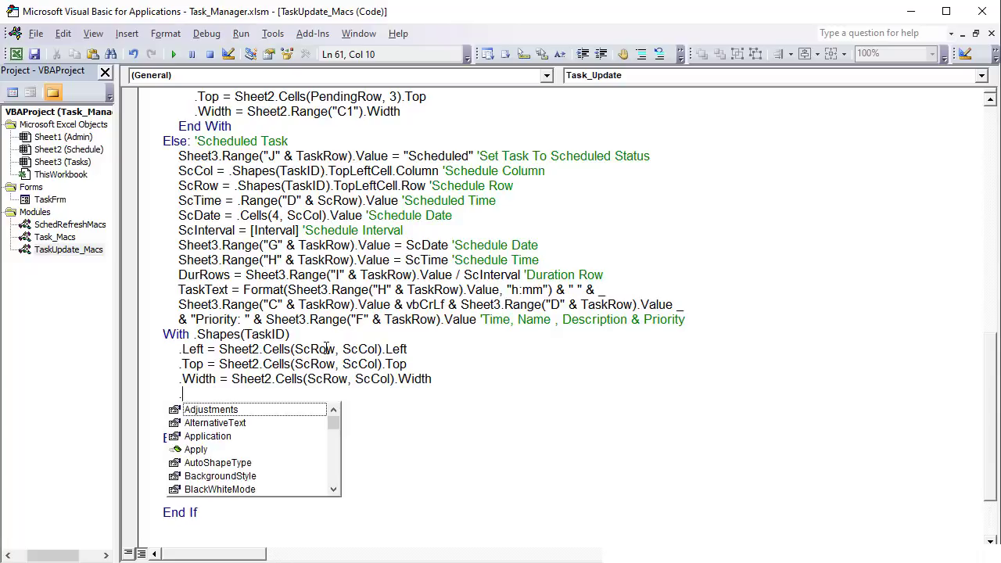
text(hei)
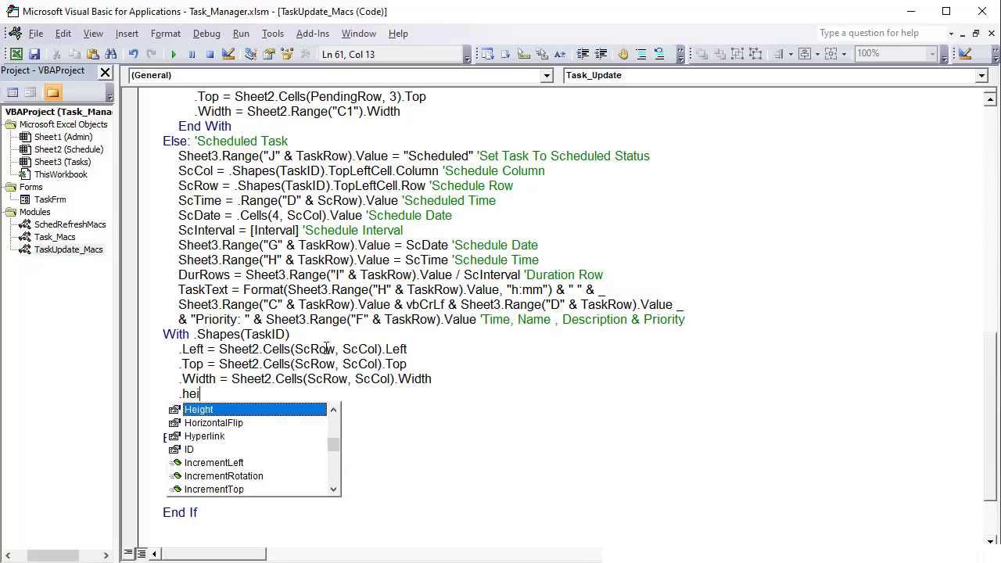
key(Tab)
text(= )
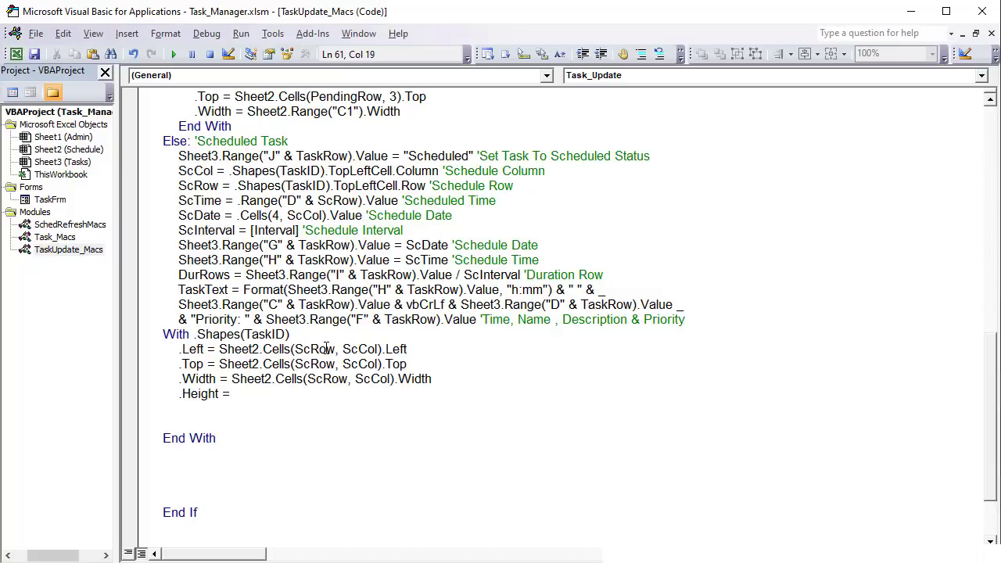
text(Range()
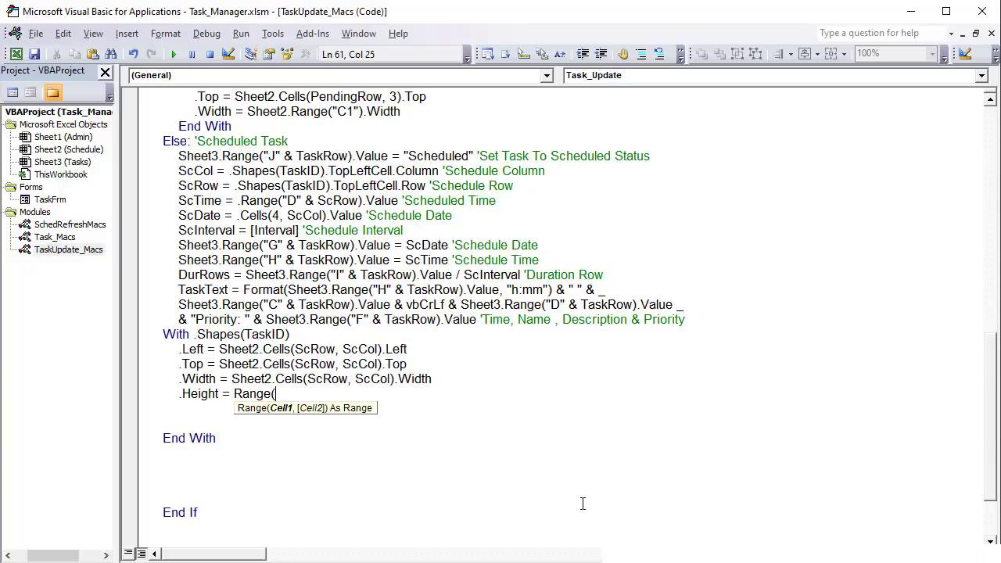
key(ctrl+v)
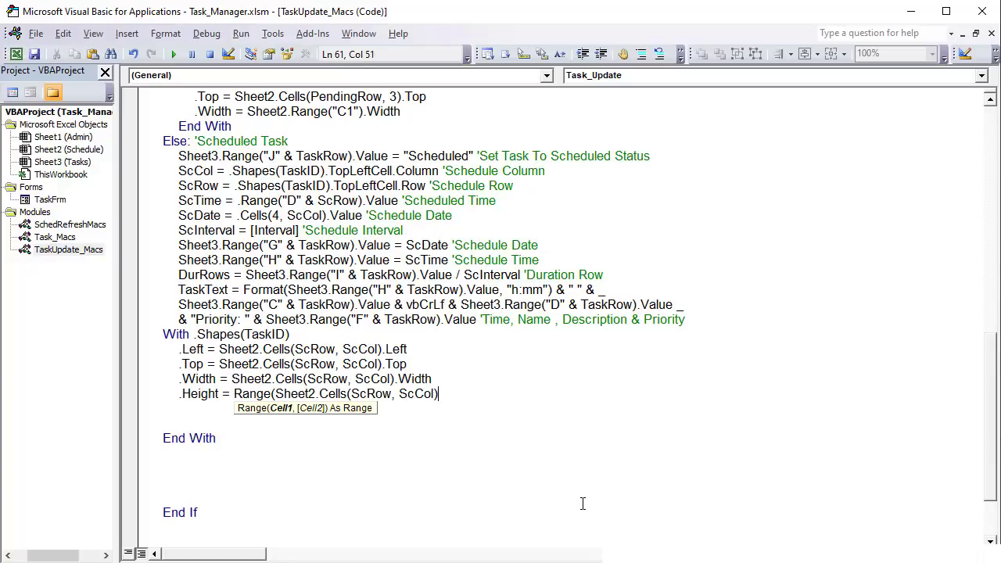
text(,)
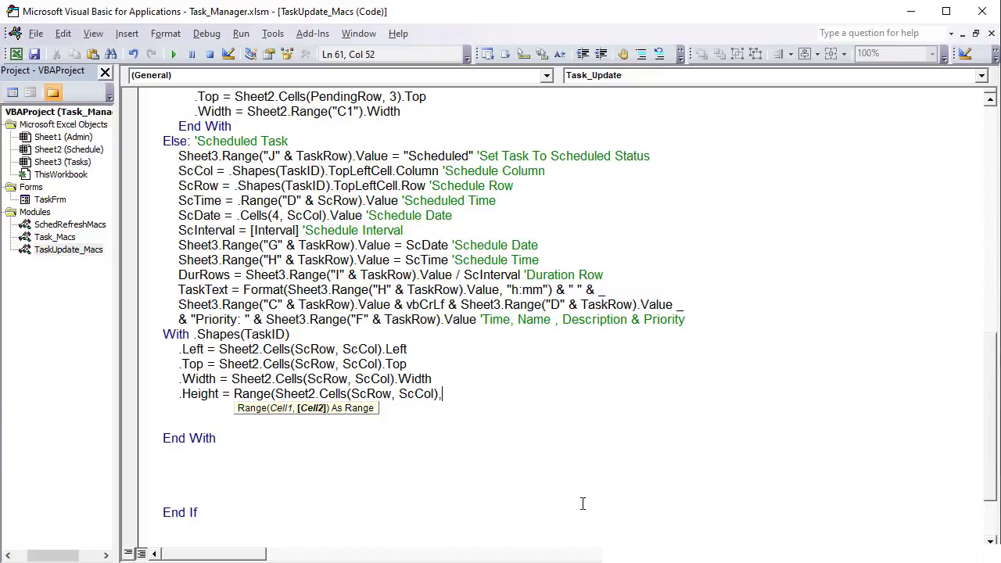
key(ctrl+v)
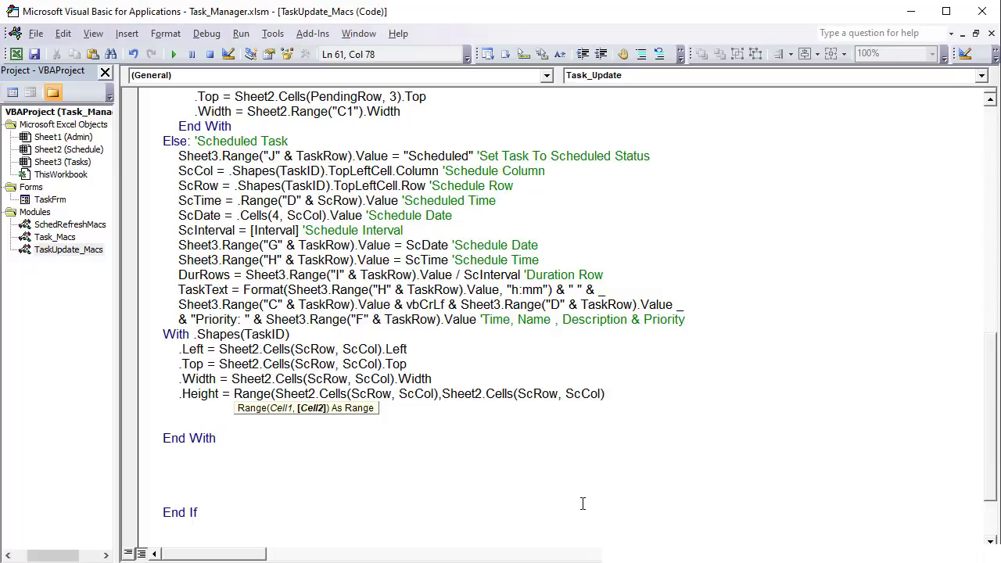
- Extend the second cell's row to ScRow + DurRows - 1, close the Range parenthesis and append .Height
click(557, 393)
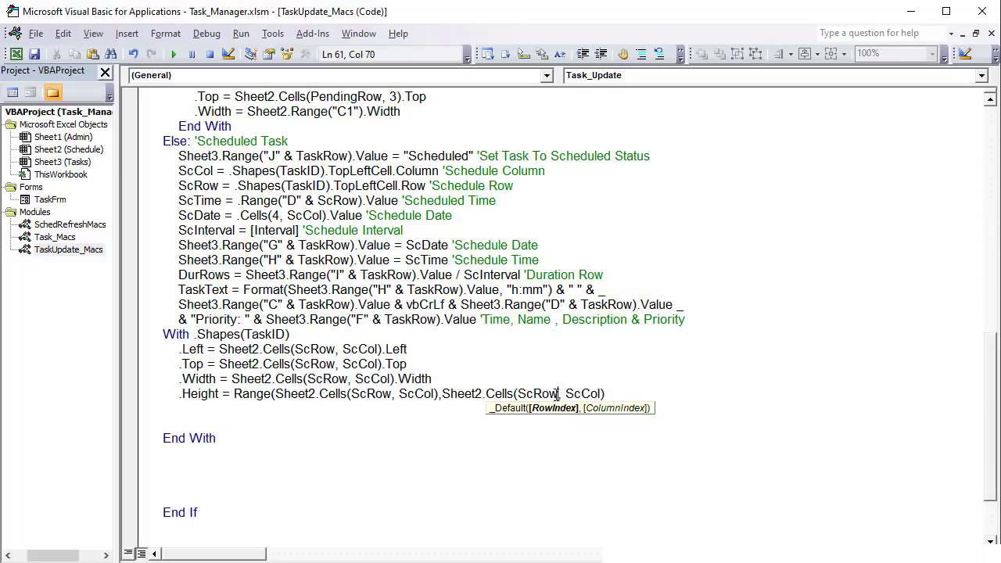
text(+ DurRow)
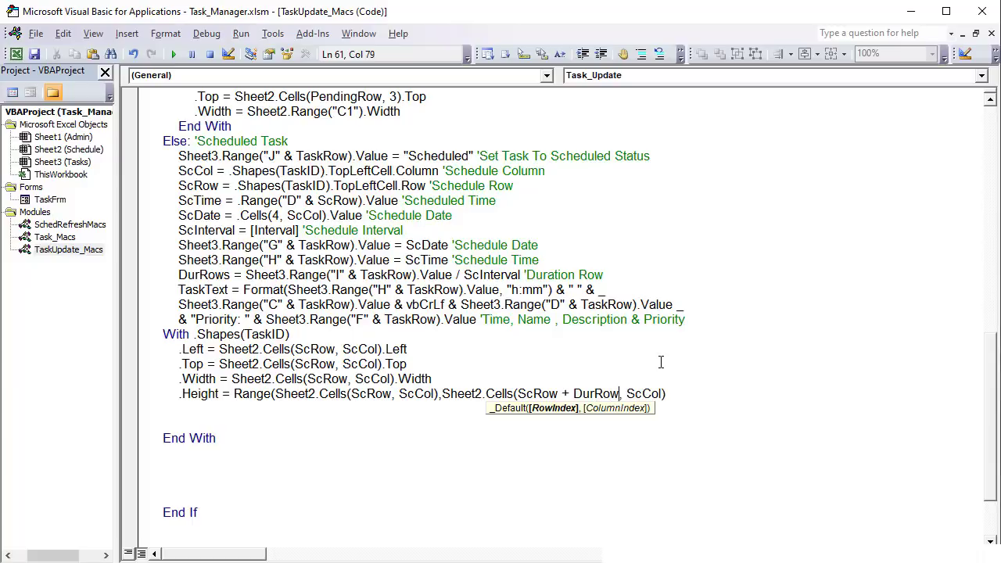
text(s - 1)
key(Down)
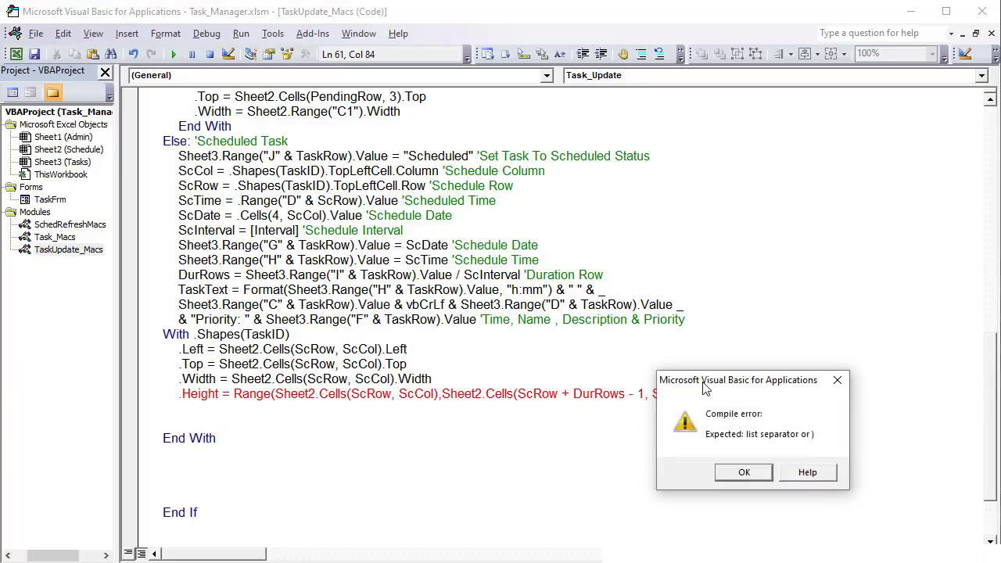
click(743, 472)
text())
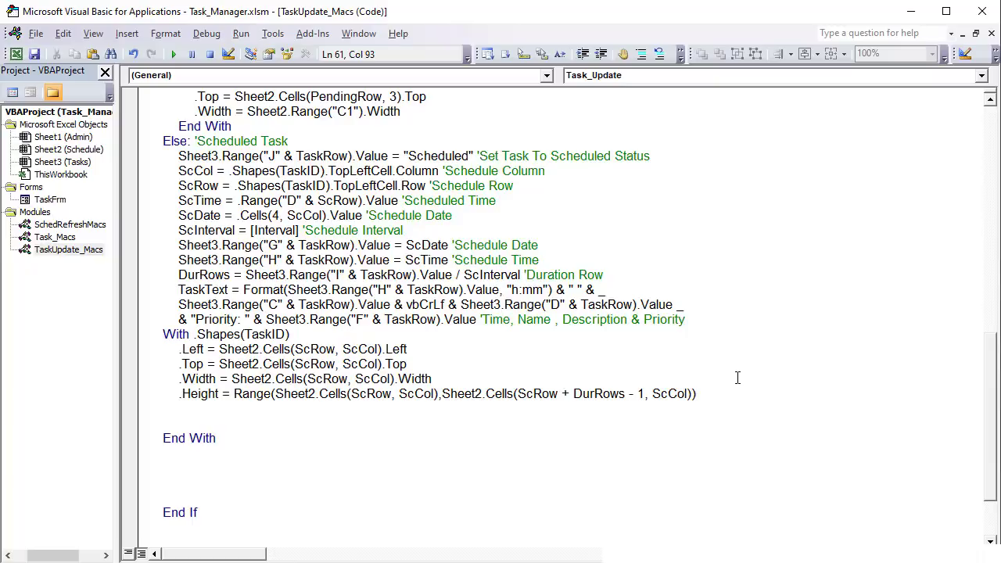
text(.hi)
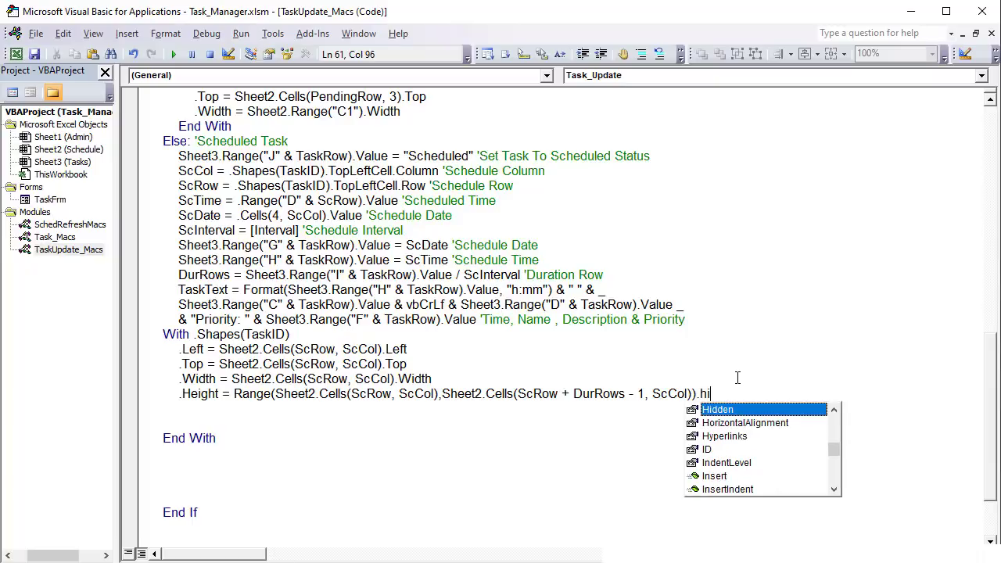
key(BackSpace)
text(ei)
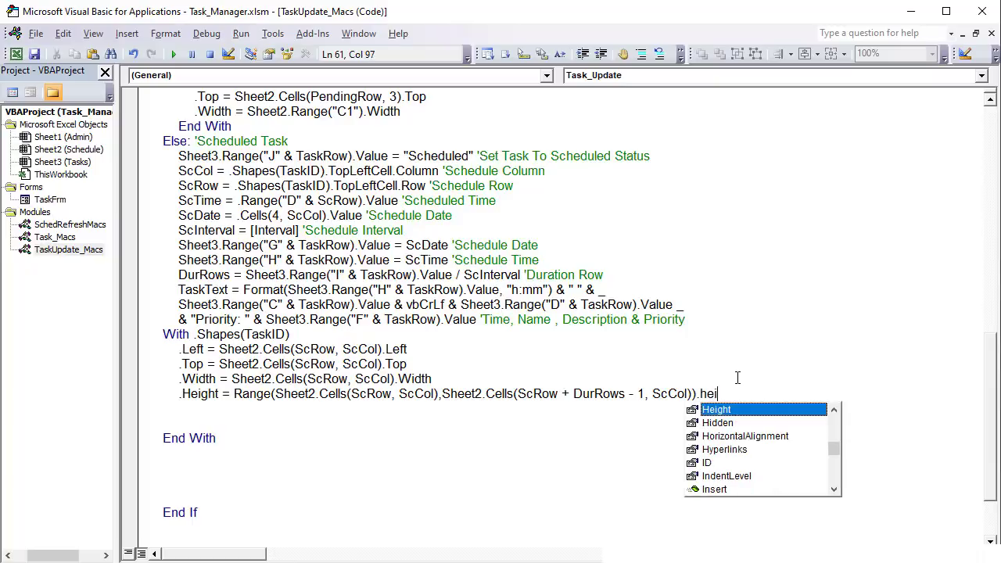
key(Tab)
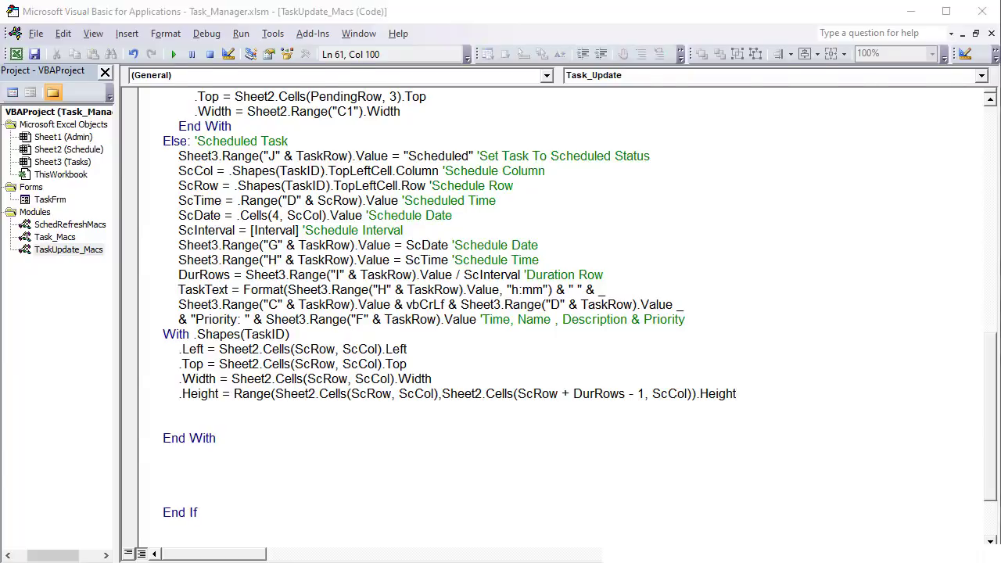
- Switch to the Excel Schedule sheet and examine how the block G6:G9 spans a task's duration rows
key(alt+F11)
click(125, 539)
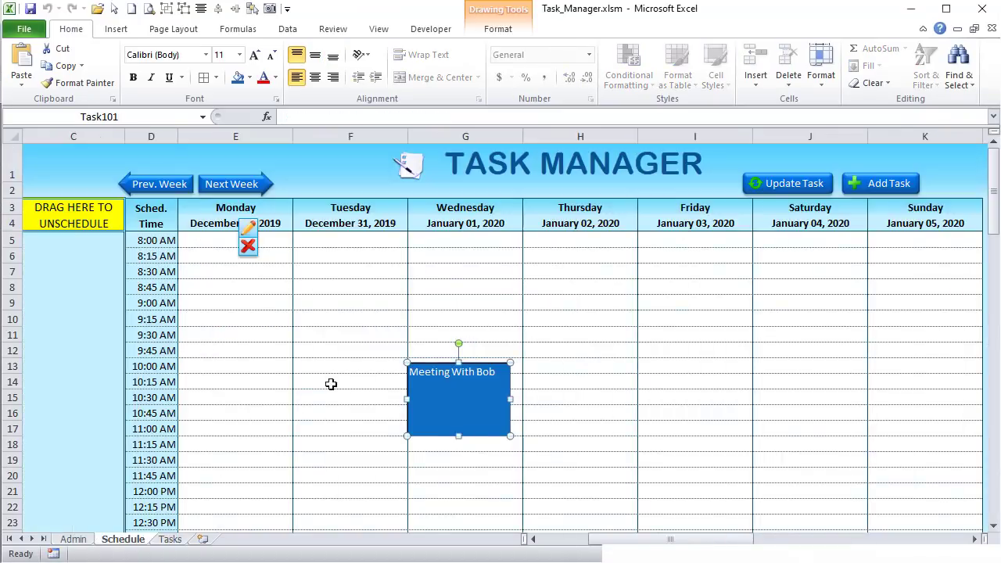
click(455, 257)
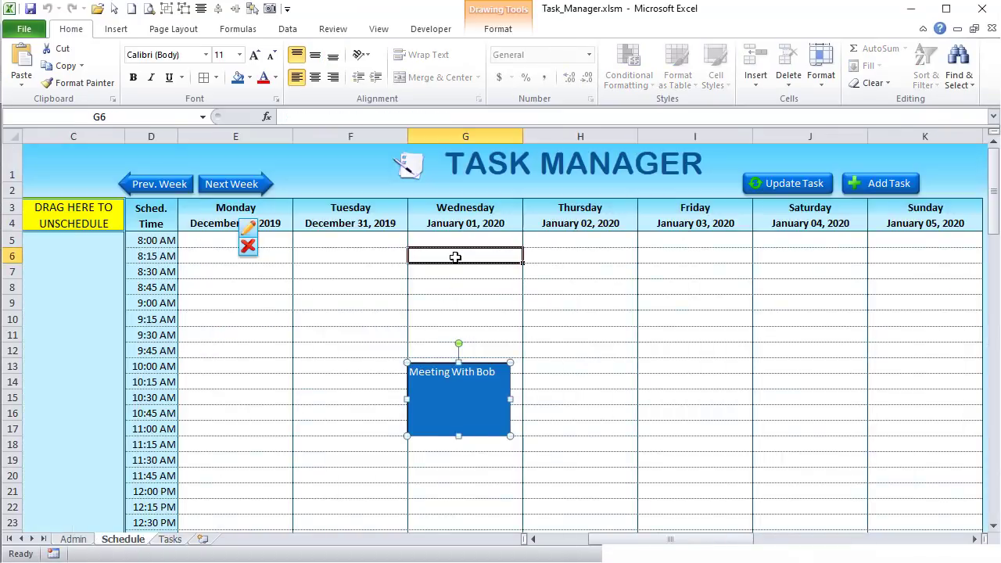
drag(455, 258, 455, 304)
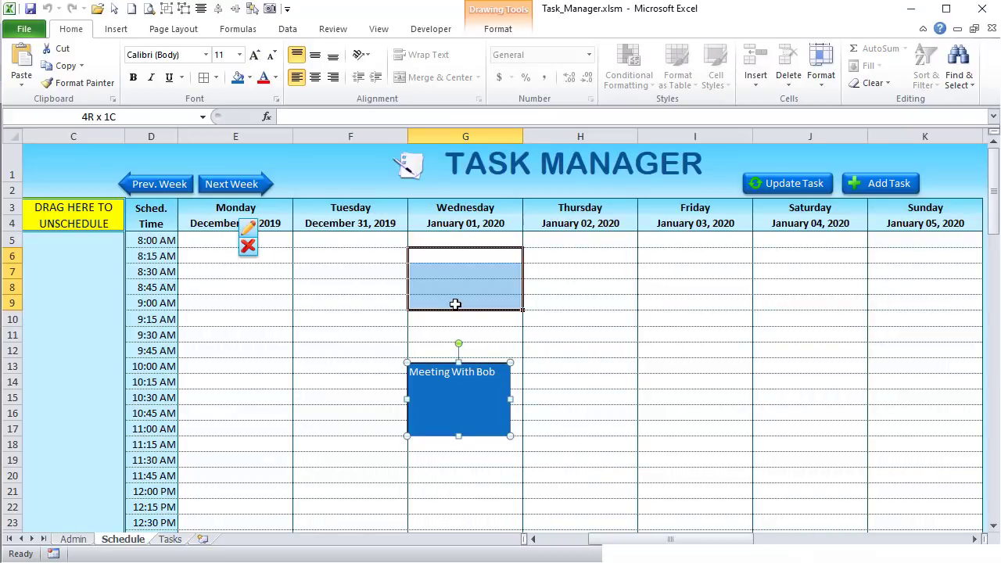
drag(455, 304, 455, 304)
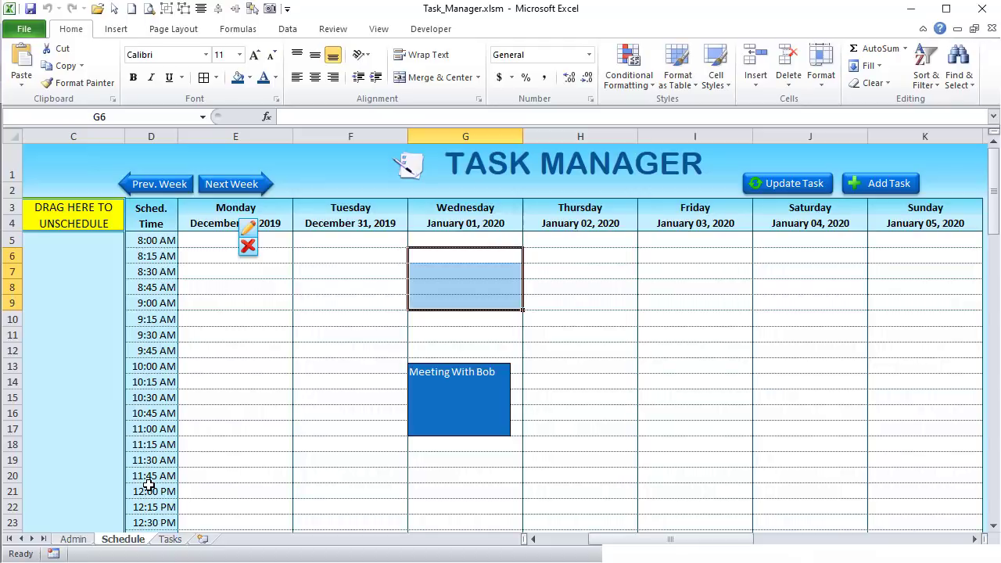
scroll(312, 516, down, 1)
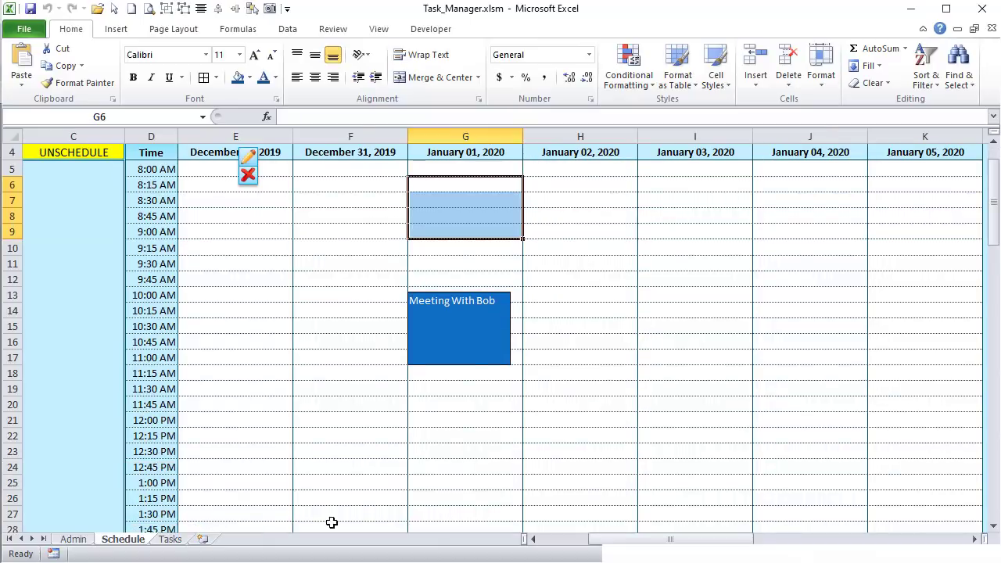
click(444, 181)
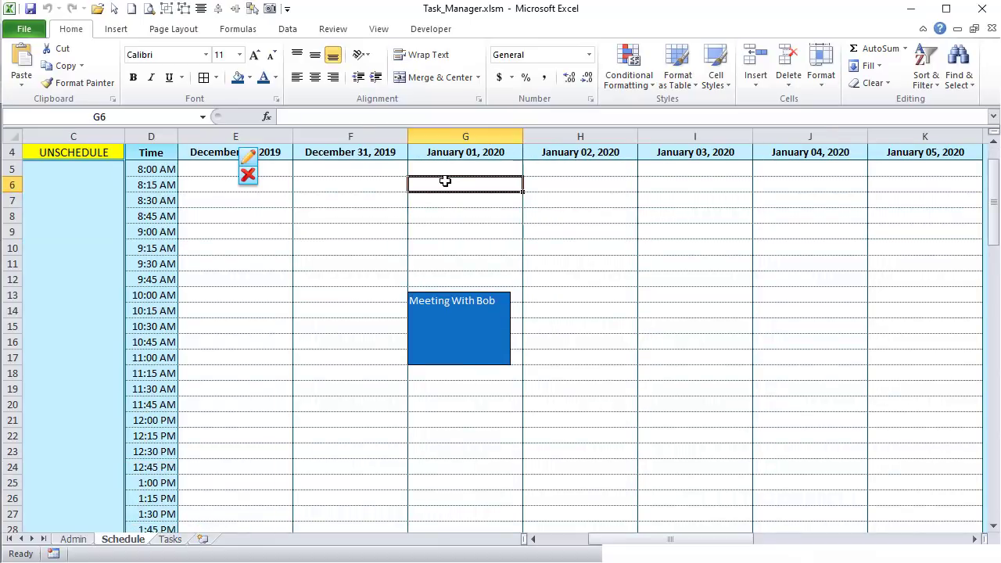
drag(444, 181, 448, 223)
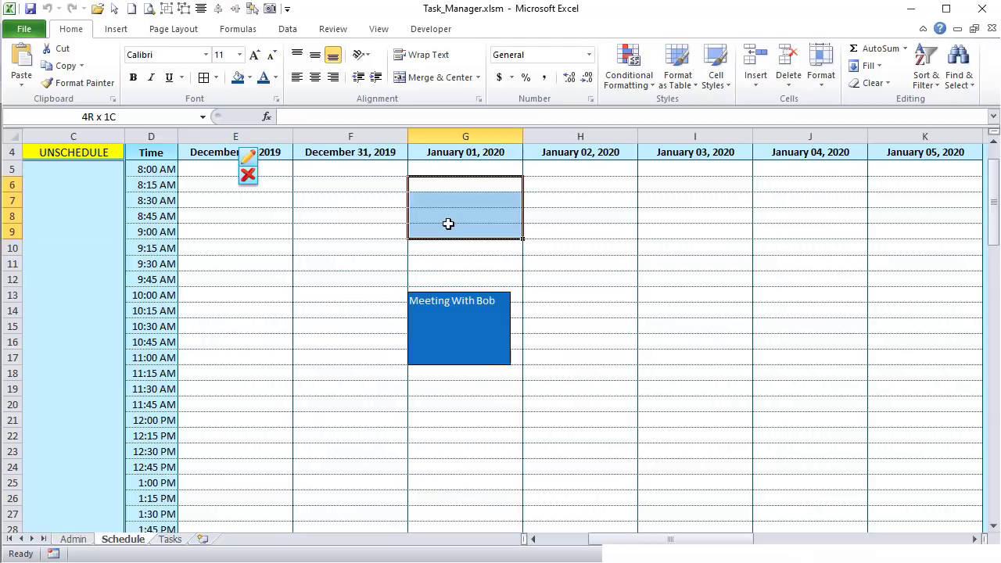
scroll(448, 223, up, 1)
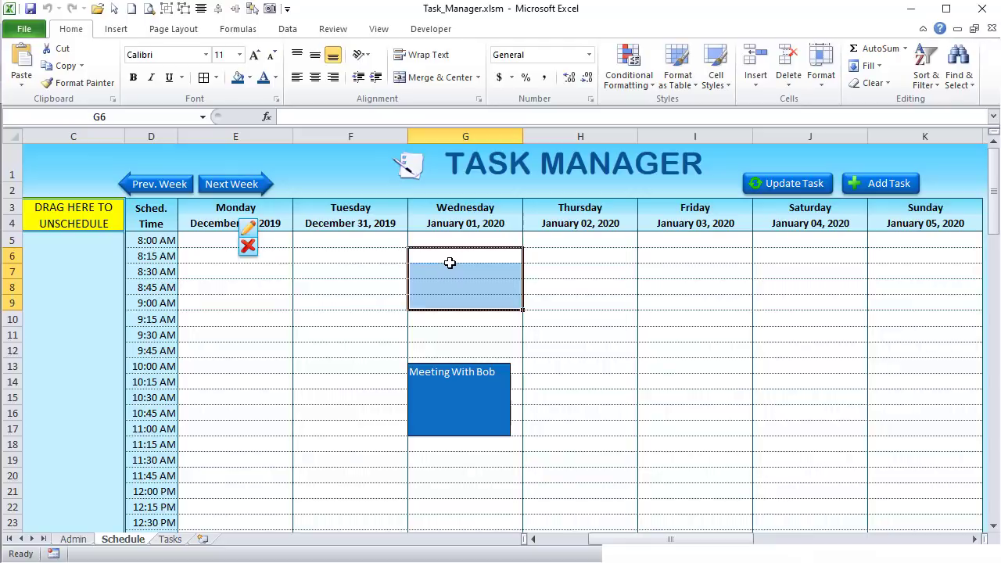
click(448, 254)
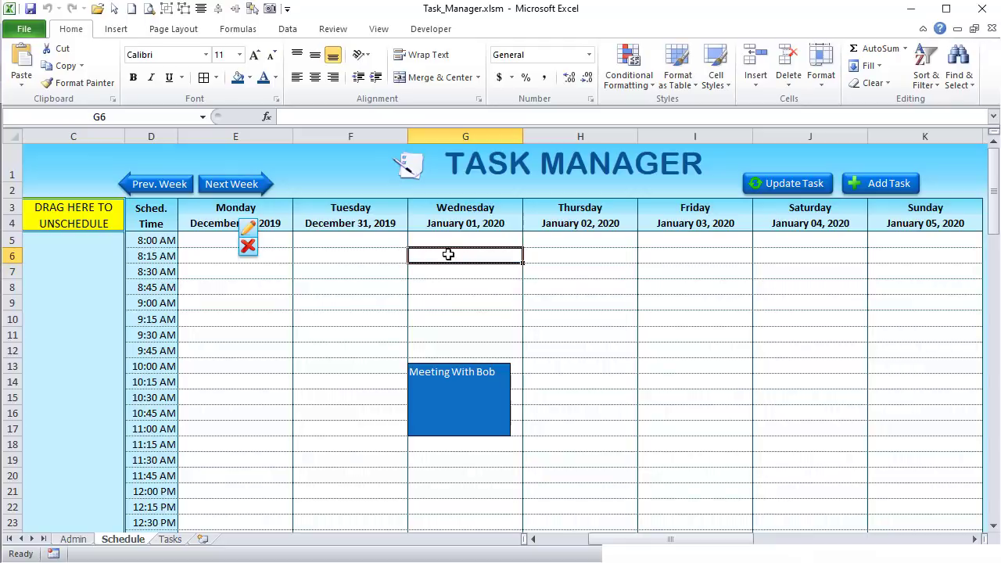
drag(448, 254, 446, 297)
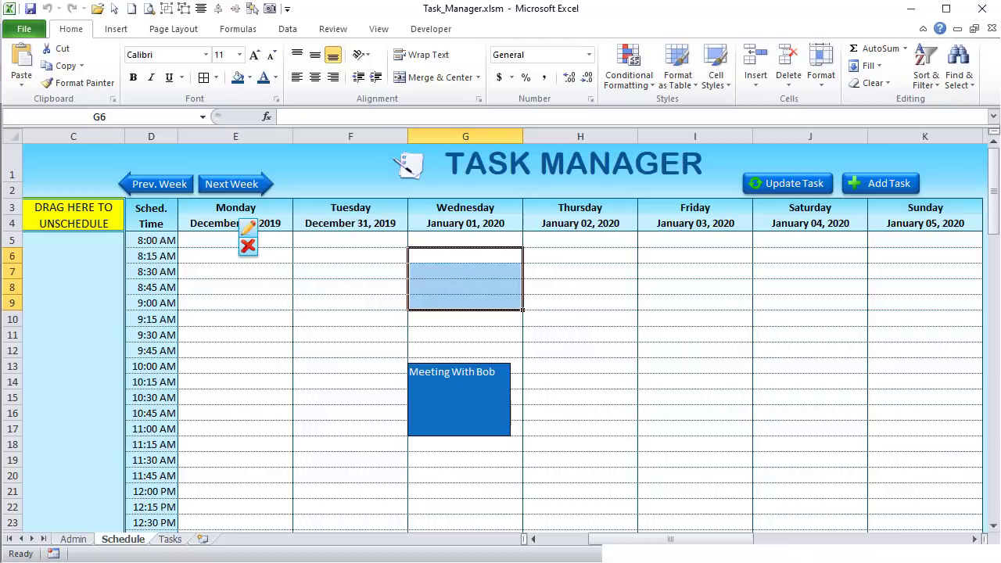
- Return to the VBA editor and add the line .TextFrame2.TextRange.Text = TaskText below the .Height line
key(alt+F11)
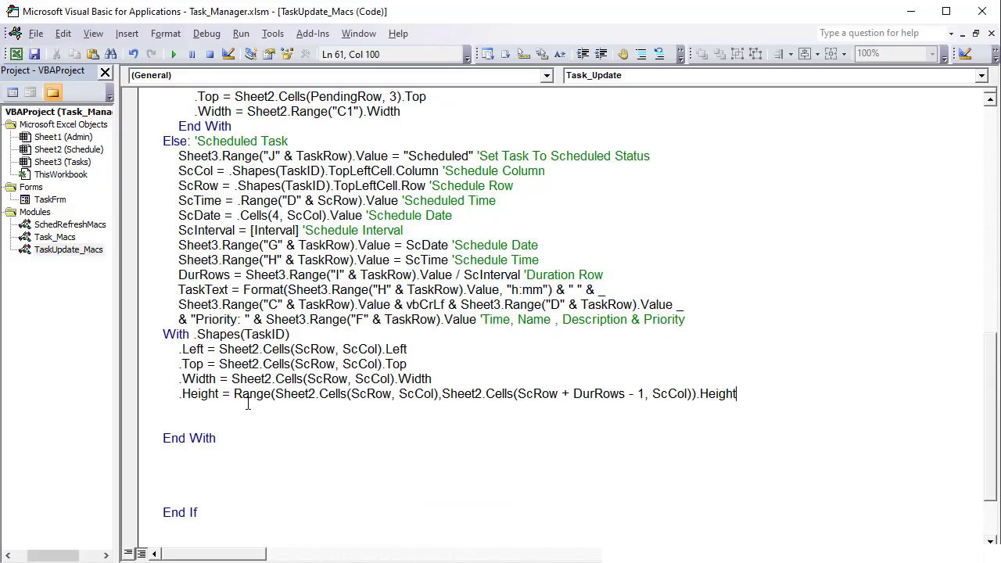
click(248, 403)
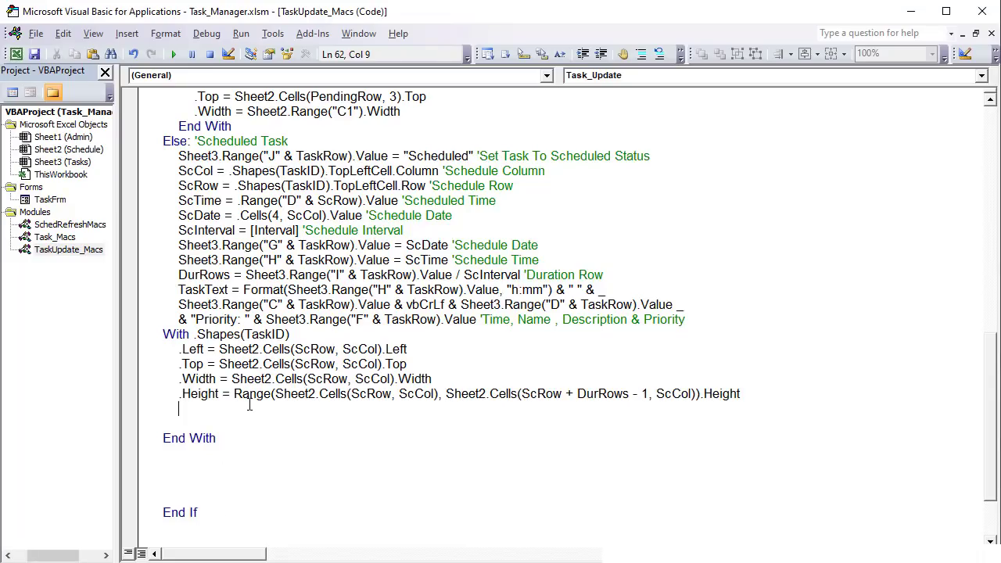
text(.te)
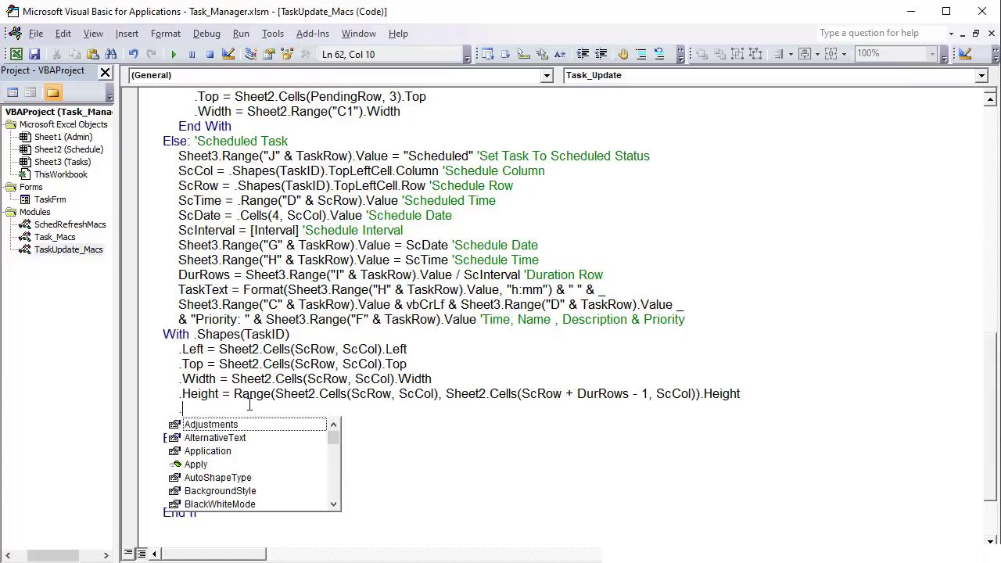
key(Down)
key(Down)
key(Tab)
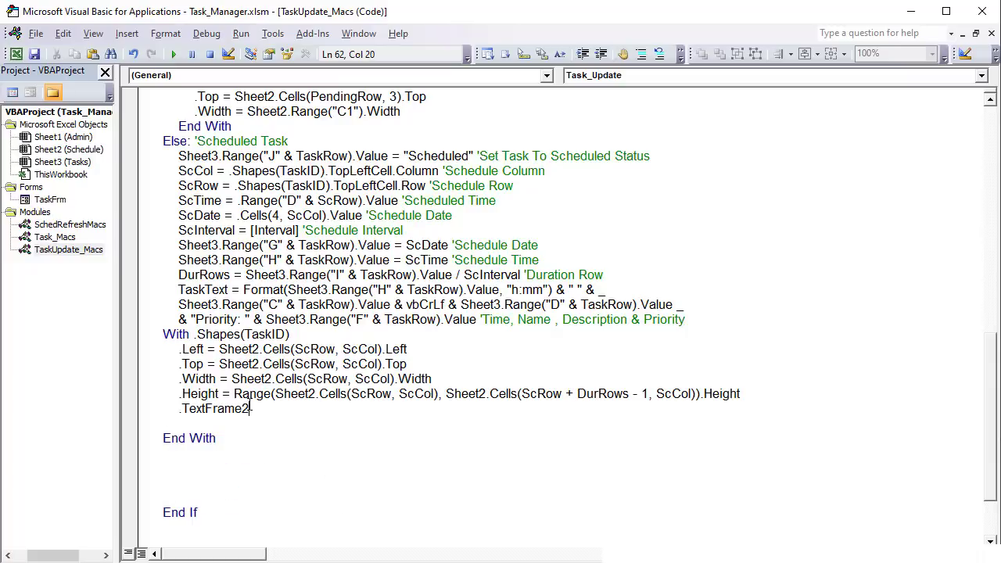
text(.te)
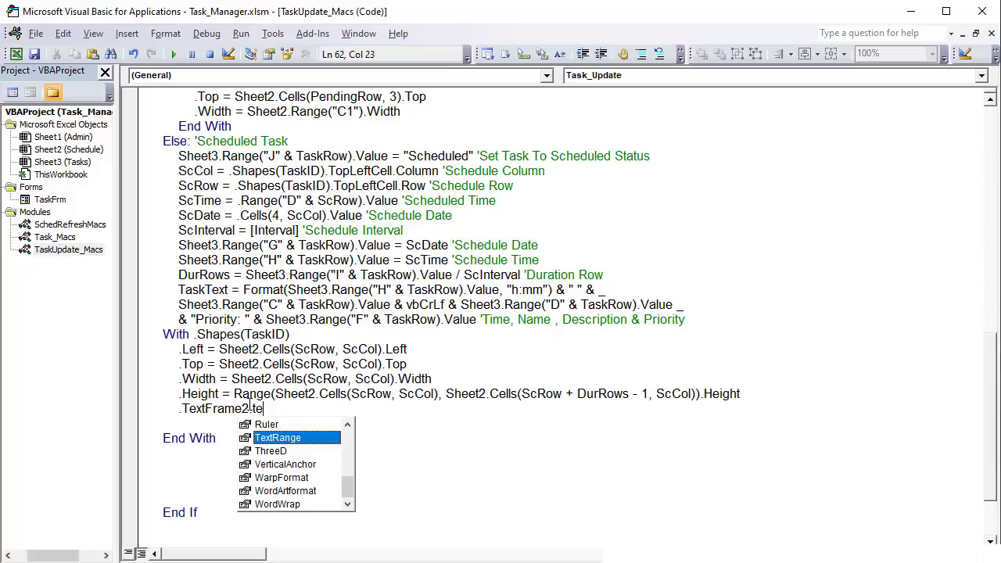
key(Tab)
text(.t)
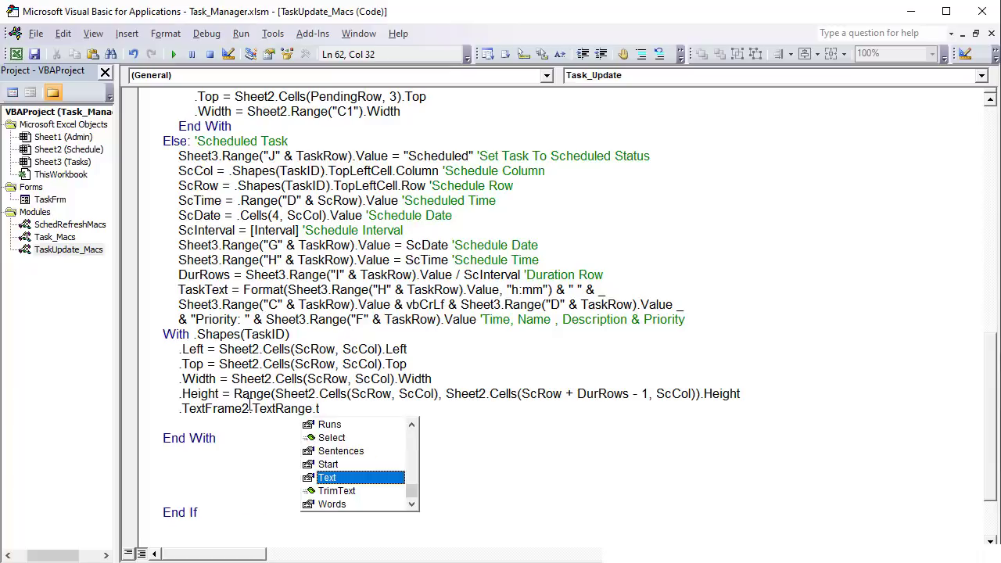
key(Tab)
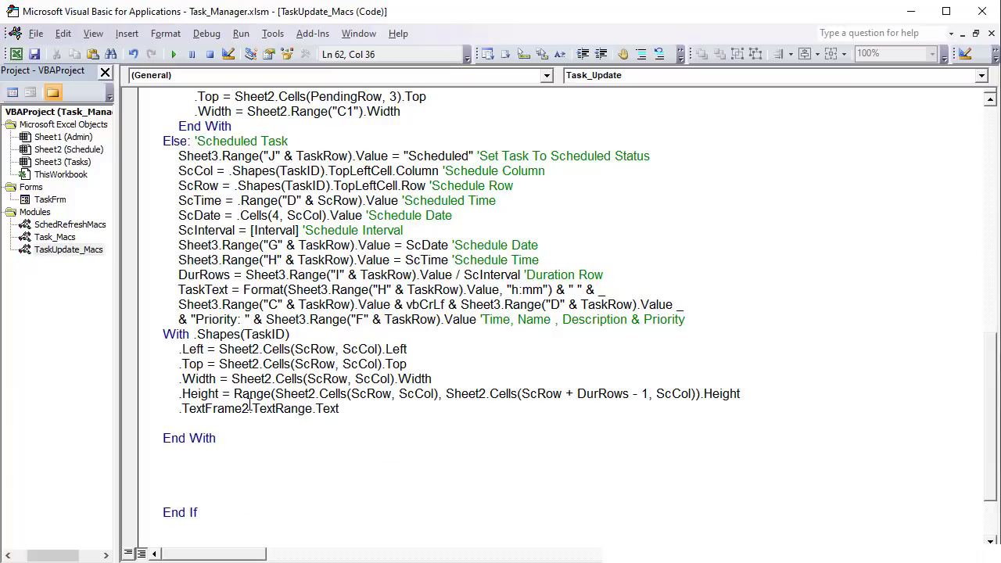
text(= TaskText)
- Remove the blank line before the second End With and place the cursor in the empty lines beneath it
key(Down)
key(BackSpace)
key(BackSpace)
key(BackSpace)
key(BackSpace)
key(BackSpace)
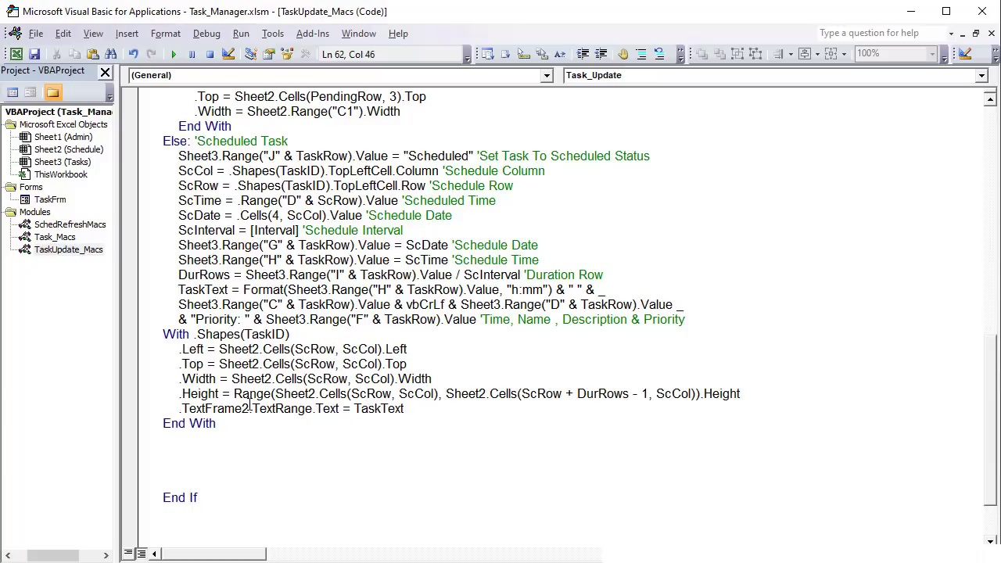
key(Home)
key(Down)
key(Down)
key(Down)
key(Down)
key(Up)
- Switch to the Excel Schedule sheet and move the EditGrp icon group to the upper right edge of the Wednesday task shape
key(alt+F11)
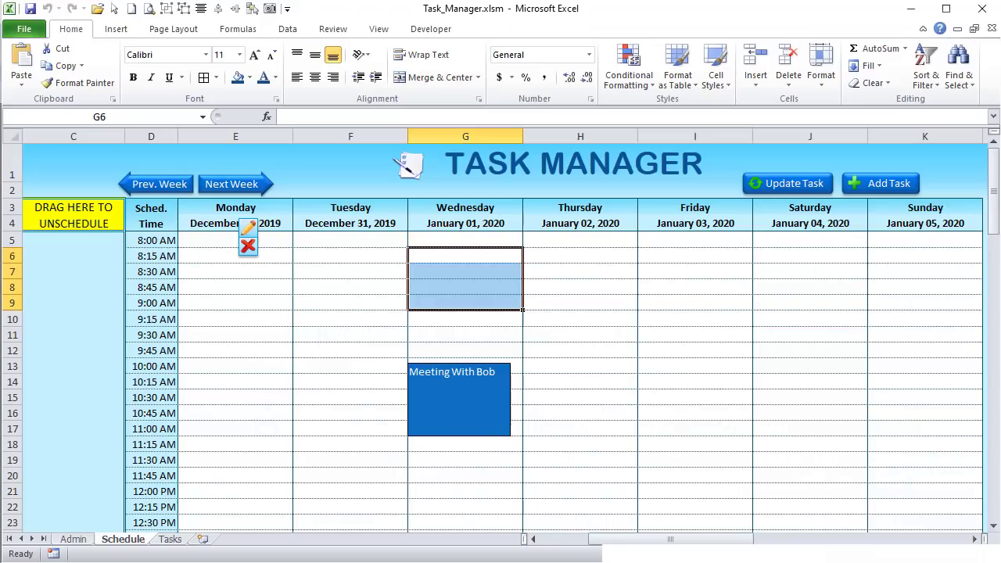
right_click(246, 225)
key(Escape)
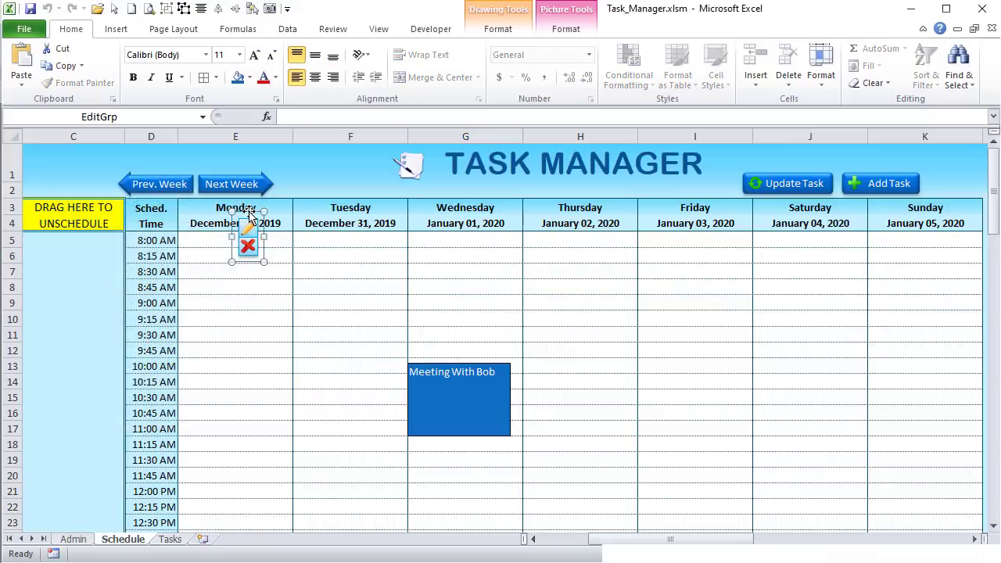
mouse_move(248, 212)
mouse_down()
mouse_move(331, 224)
mouse_move(522, 358)
mouse_up()
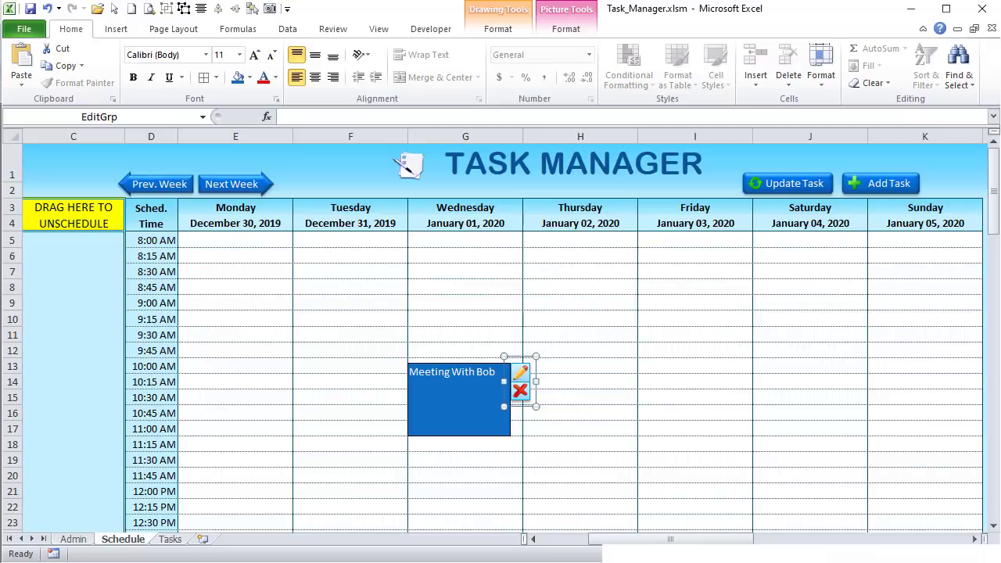
- Select the Wednesday task shape, switch to the VBA editor and review the pending and scheduled branches of Task_Update
click(383, 470)
click(446, 393)
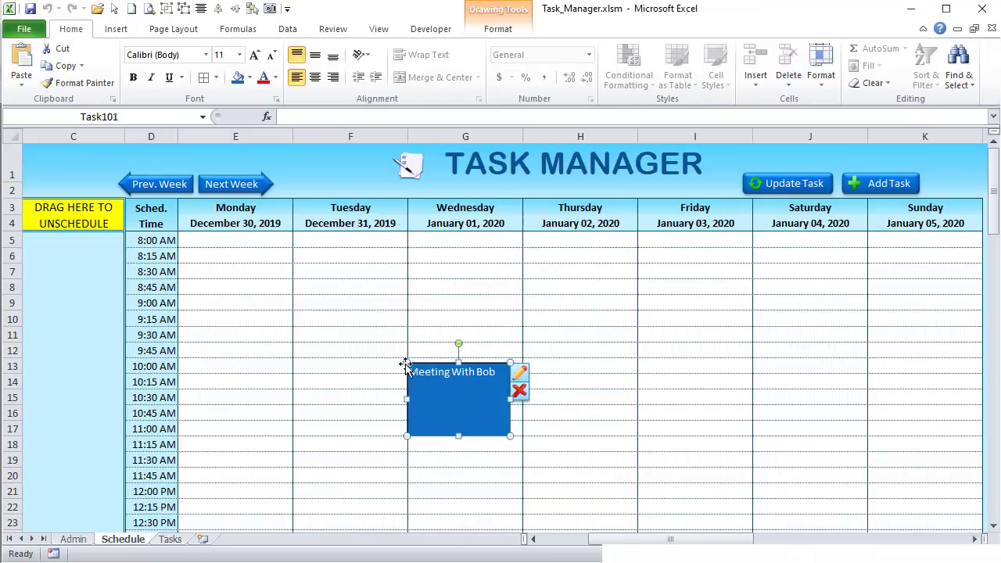
key(alt+F11)
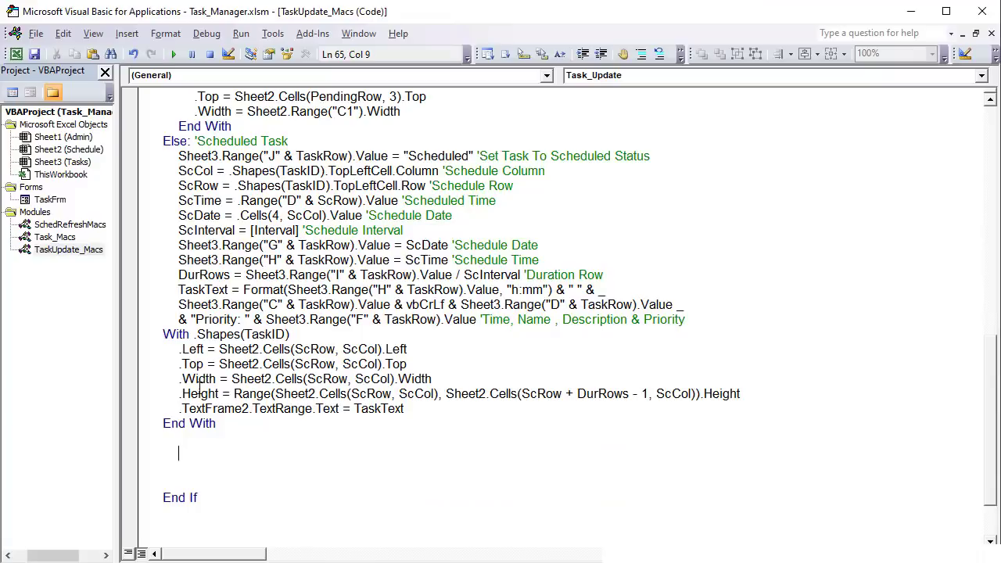
key(BackSpace)
key(Up)
scroll(305, 305, up, 4)
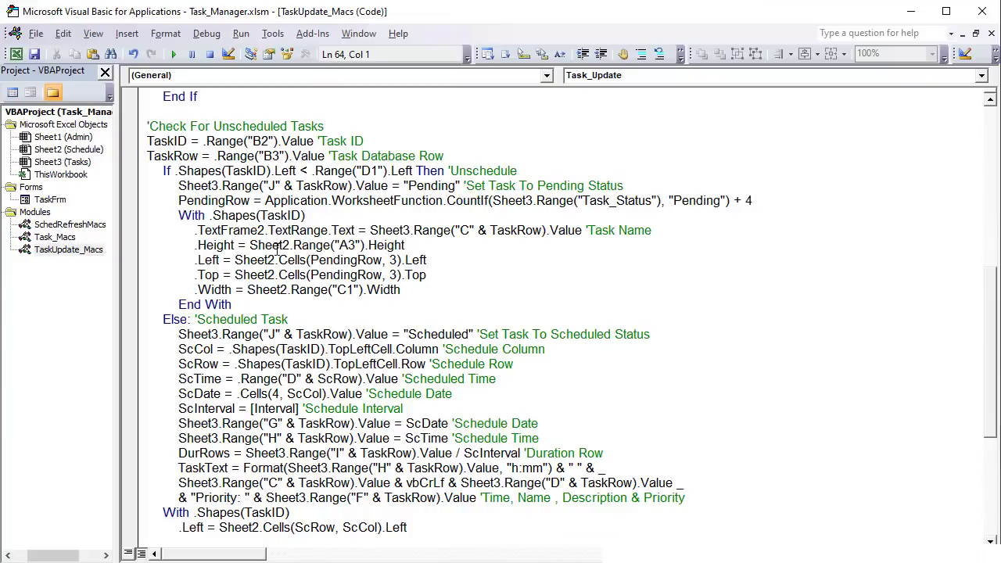
drag(272, 244, 194, 201)
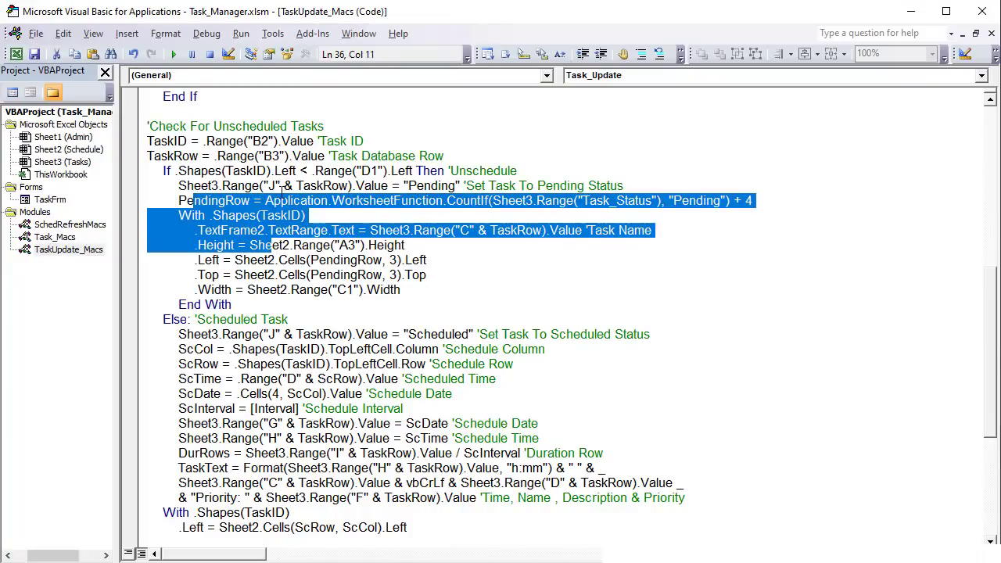
scroll(281, 188, down, 2)
drag(267, 245, 272, 274)
scroll(272, 342, down, 3)
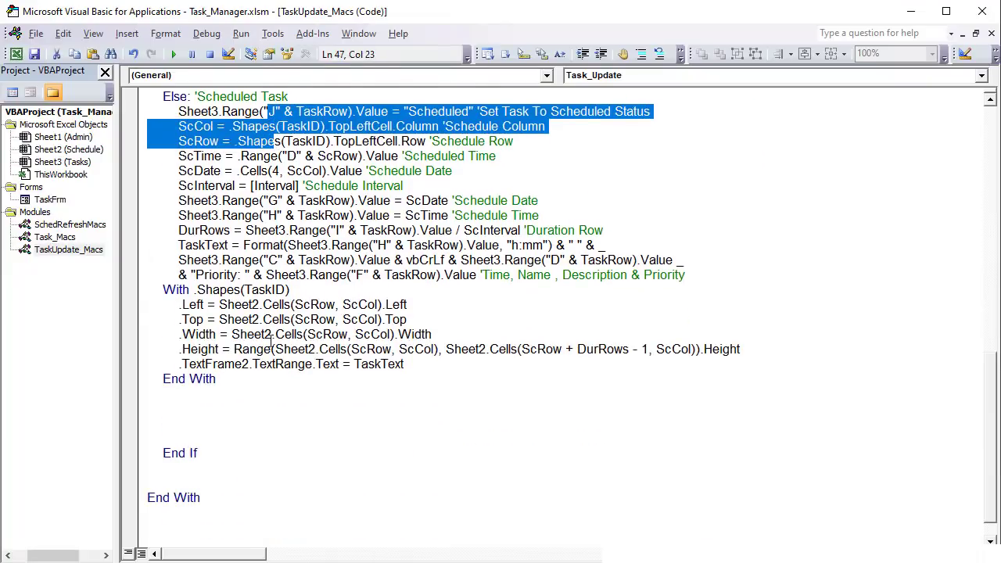
- Remove the blank lines between End With and End If, and outdent End If by one level
click(210, 405)
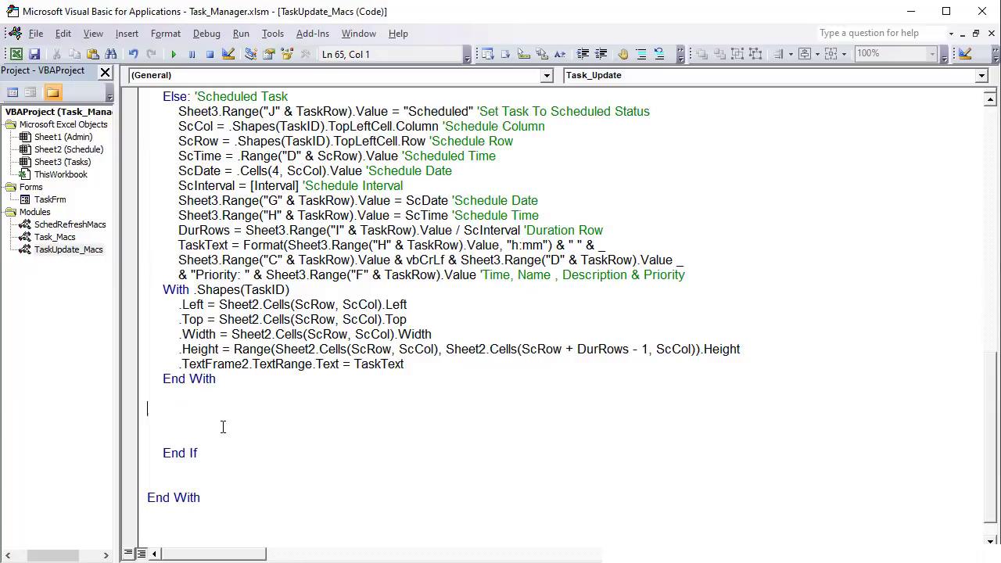
drag(223, 426, 97, 396)
key(Delete)
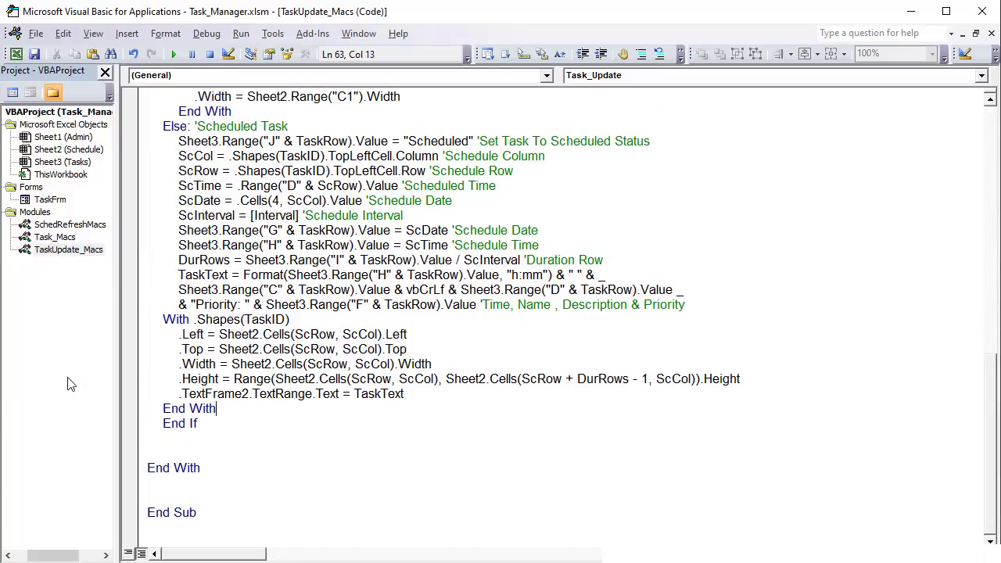
click(163, 423)
key(shift+Tab)
- Below End If, add the line .Shapes("EditGrp").Visible = msoFalse with the comment 'Hide Edit Group
click(198, 431)
click(205, 438)
text(.Shapes(")
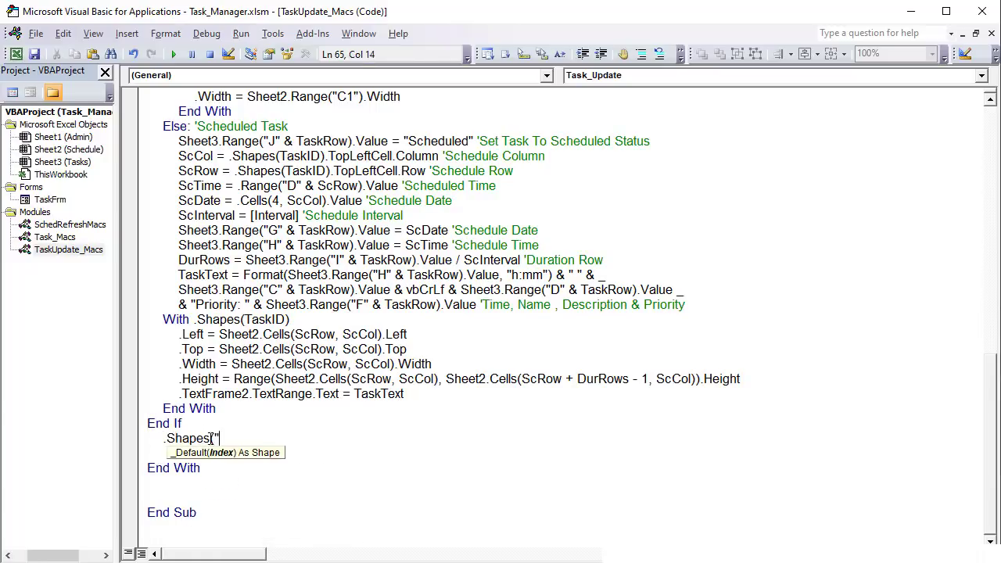
text(EditGrp").Visible )
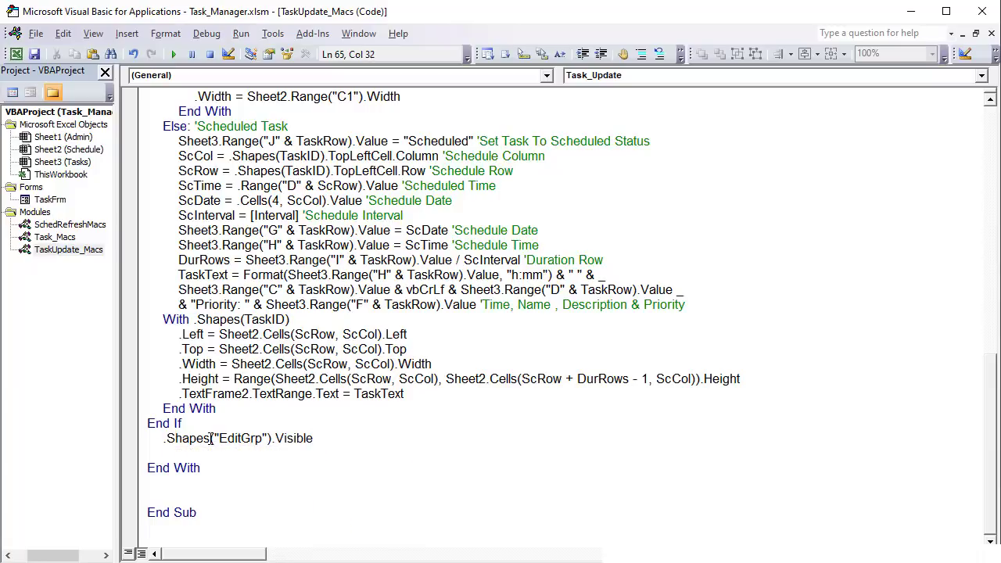
text(= ms)
key(Down)
key(Tab)
text('Hide Edit Grou)
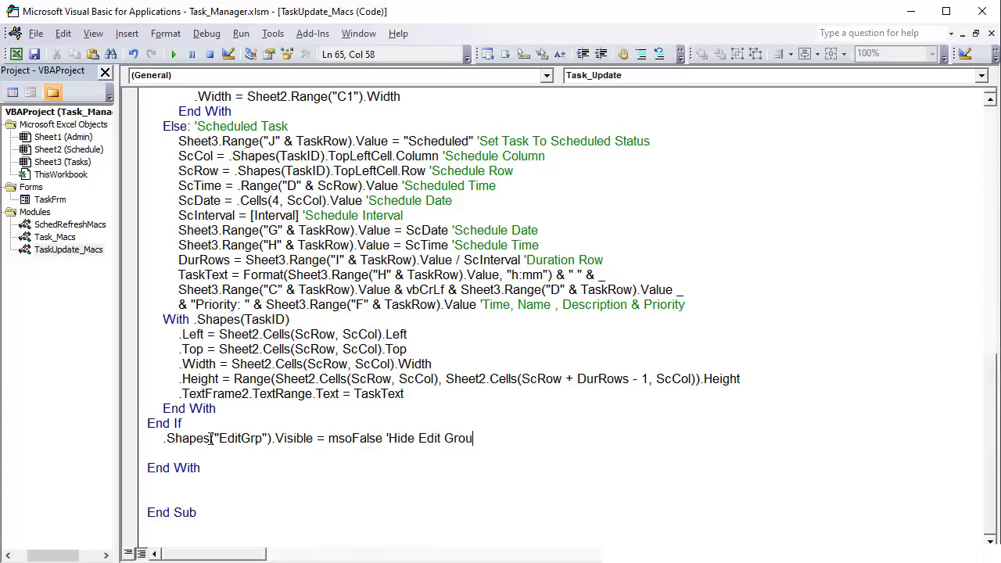
text(p)
key(Return)
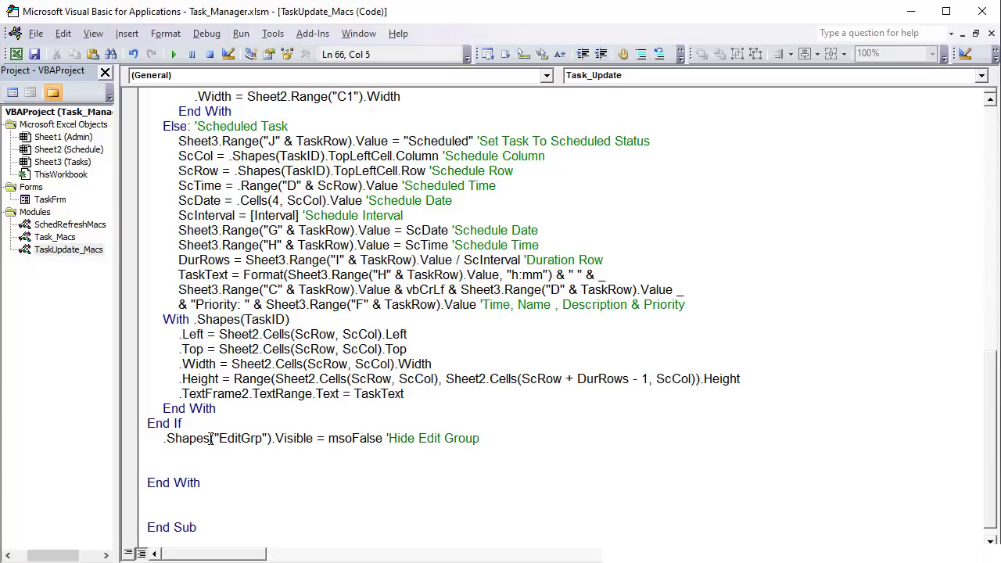
- Add the line .Range("C4").Select beneath the line that hides the edit group
text(.Range("").value)
key(Left)
key(Left)
key(Left)
key(Left)
key(Left)
key(Left)
key(Left)
key(Left)
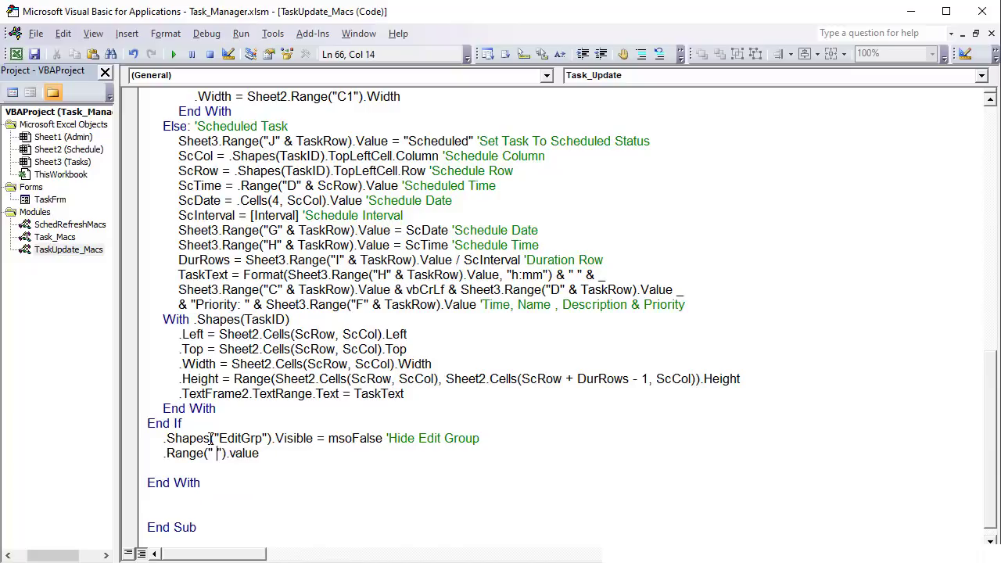
text(C4)
key(End)
key(BackSpace)
key(BackSpace)
key(BackSpace)
key(BackSpace)
key(BackSpace)
key(BackSpace)
text(.se)
key(Tab)
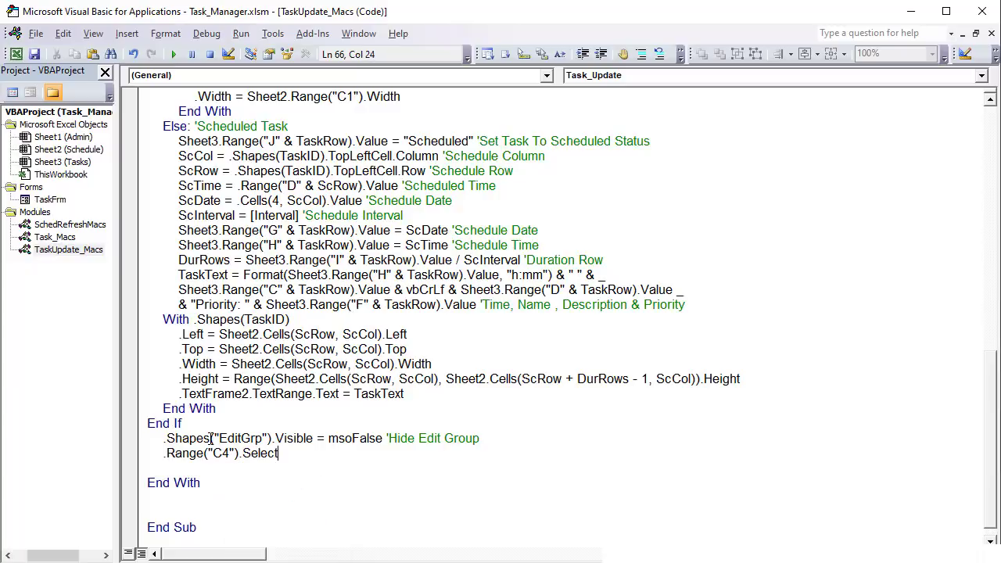
- Remove the blank lines before the final End With and between it and End Sub
key(Down)
key(BackSpace)
key(BackSpace)
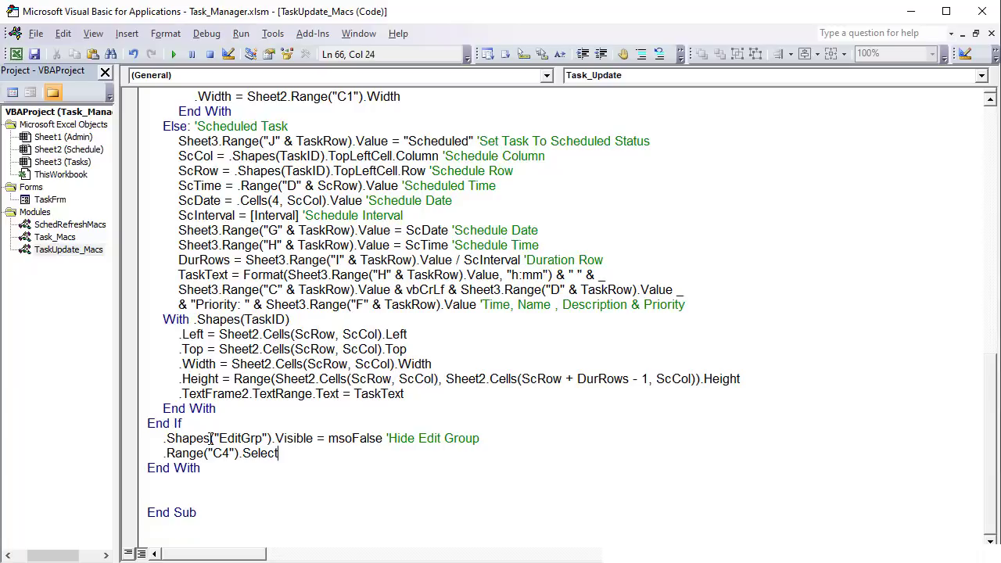
key(Down)
key(Down)
key(Down)
key(BackSpace)
key(BackSpace)
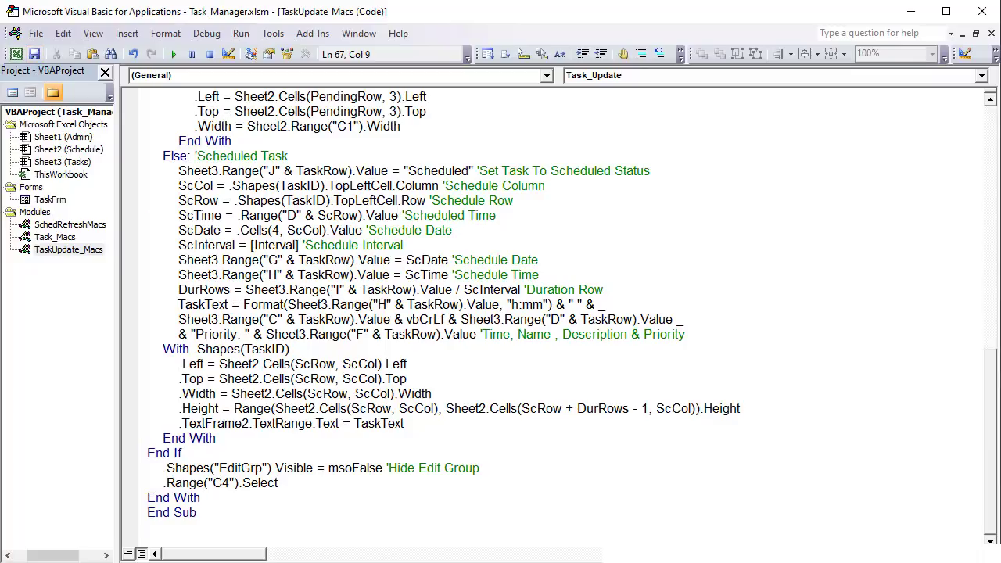
- Switch to the Excel Schedule sheet, move the Task101 shape to Thursday at 8:00 AM and update the task
click(16, 54)
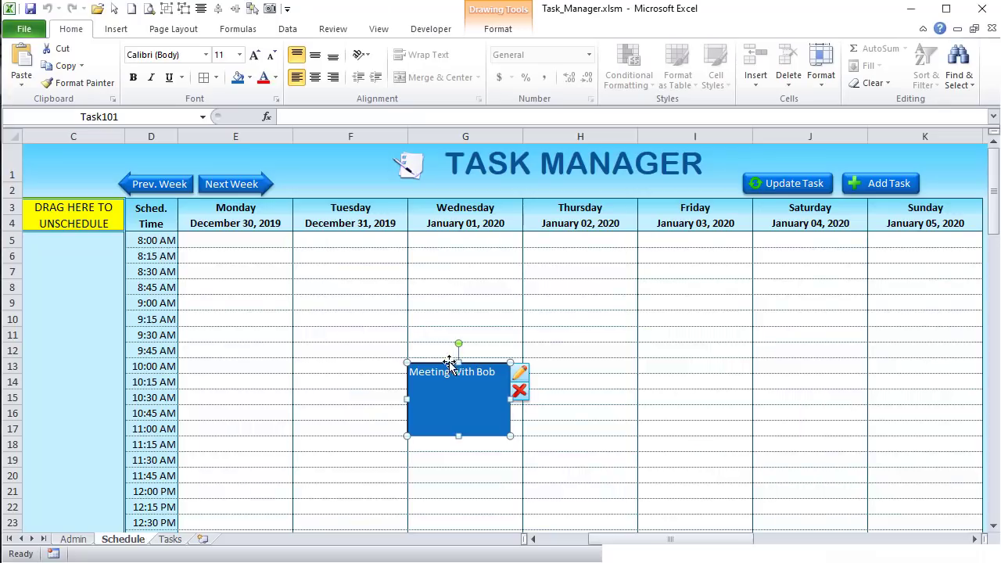
drag(444, 367, 574, 240)
click(817, 185)
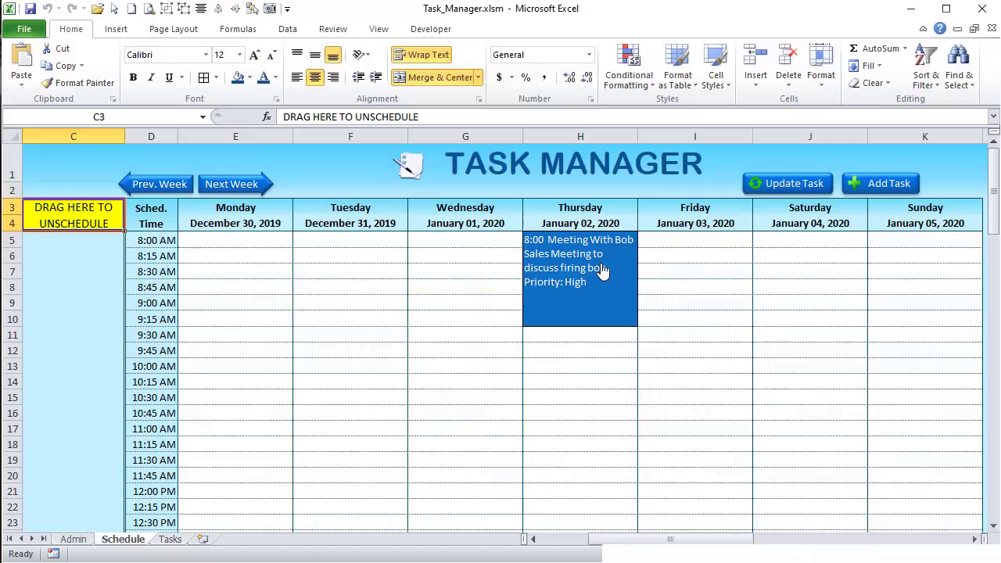
- Move the Task101 shape from Thursday into the unschedule column C and update the task
right_click(597, 322)
drag(616, 323, 129, 317)
click(789, 186)
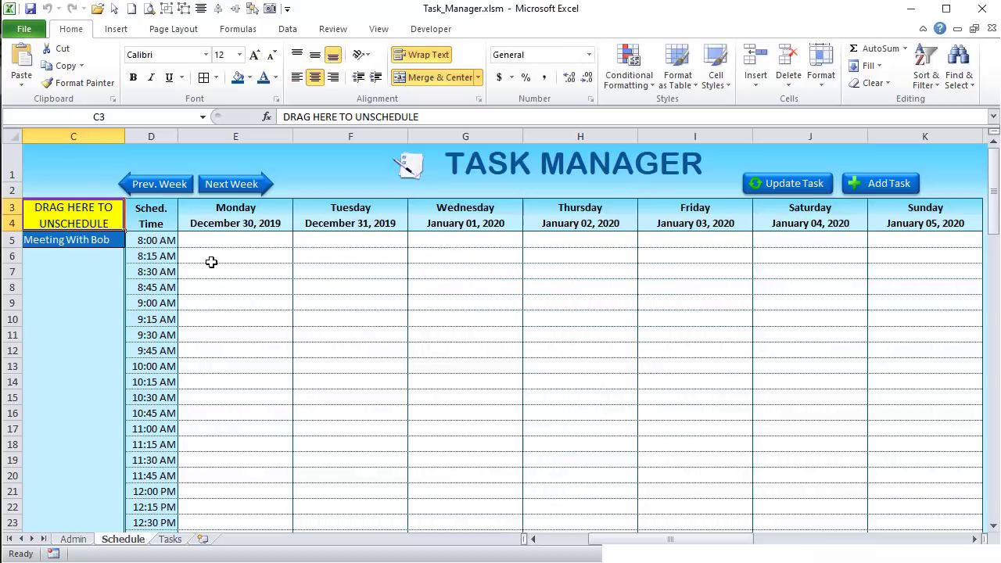
- Move the pending Task101 shape to Tuesday, December 31 at 8:00 AM and update the task
right_click(60, 251)
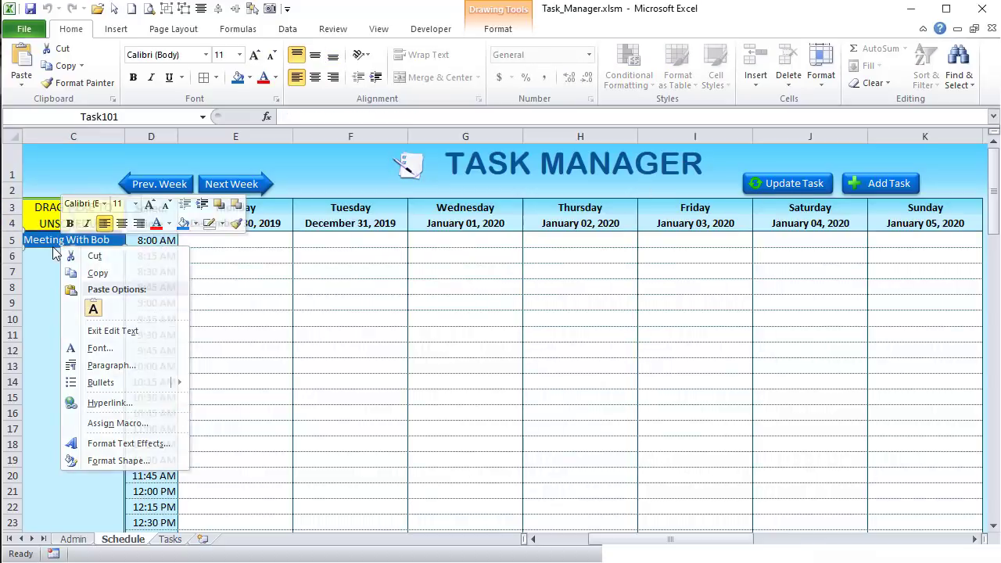
key(Escape)
drag(53, 250, 324, 251)
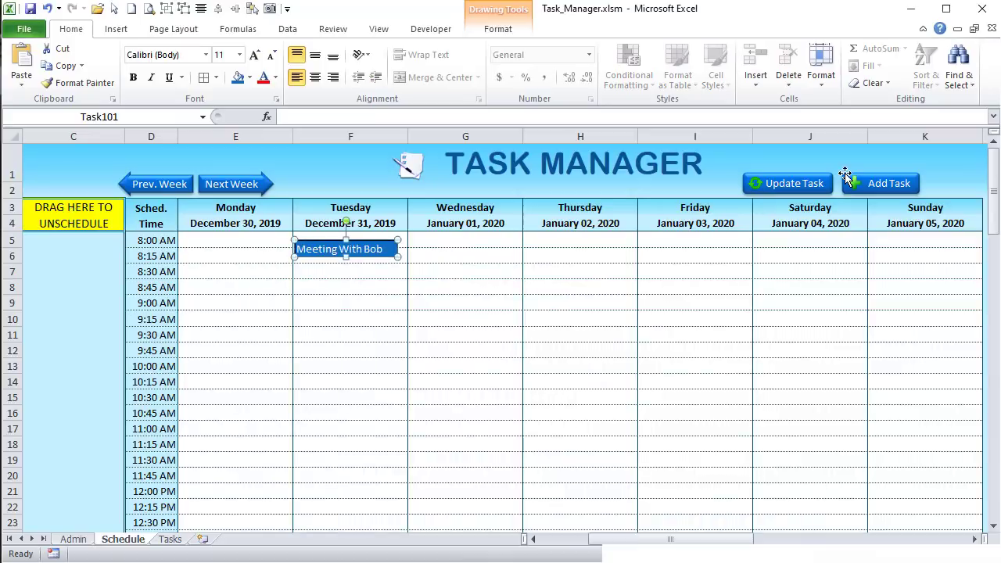
click(816, 186)
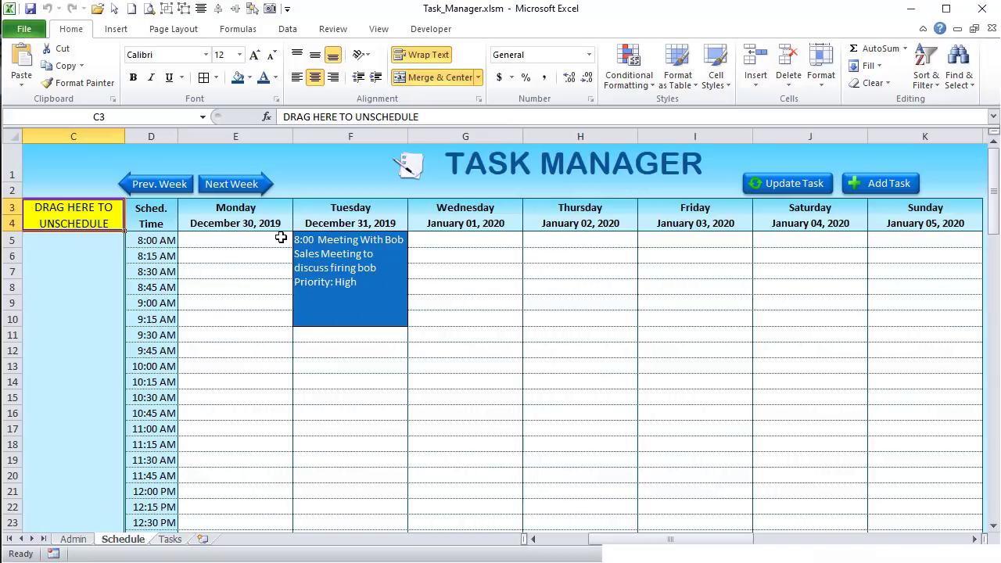
- Compare the task shape's height with cells E5:E10 and check Task101's scheduled date on the Tasks sheet
drag(285, 238, 268, 319)
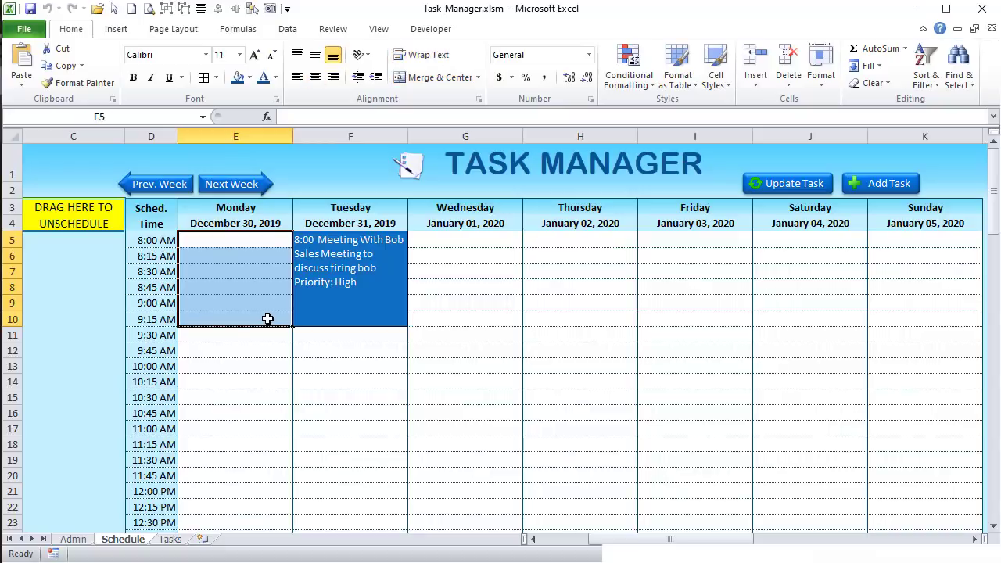
click(306, 340)
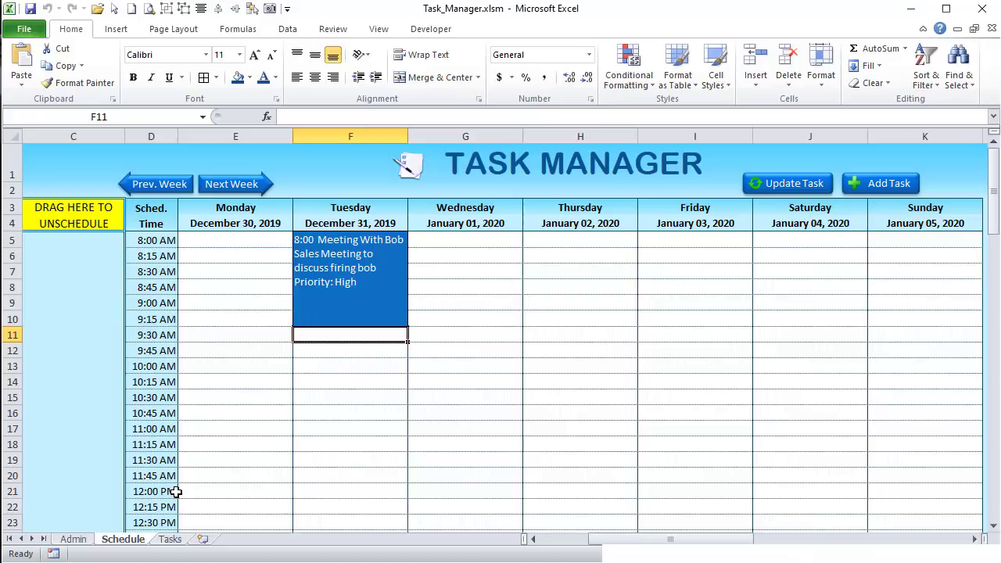
click(171, 539)
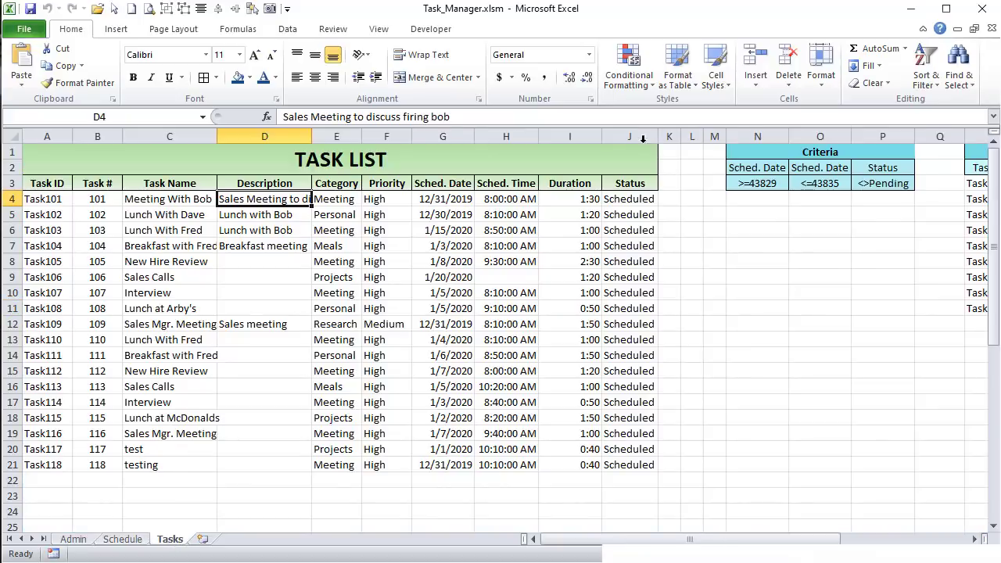
click(421, 197)
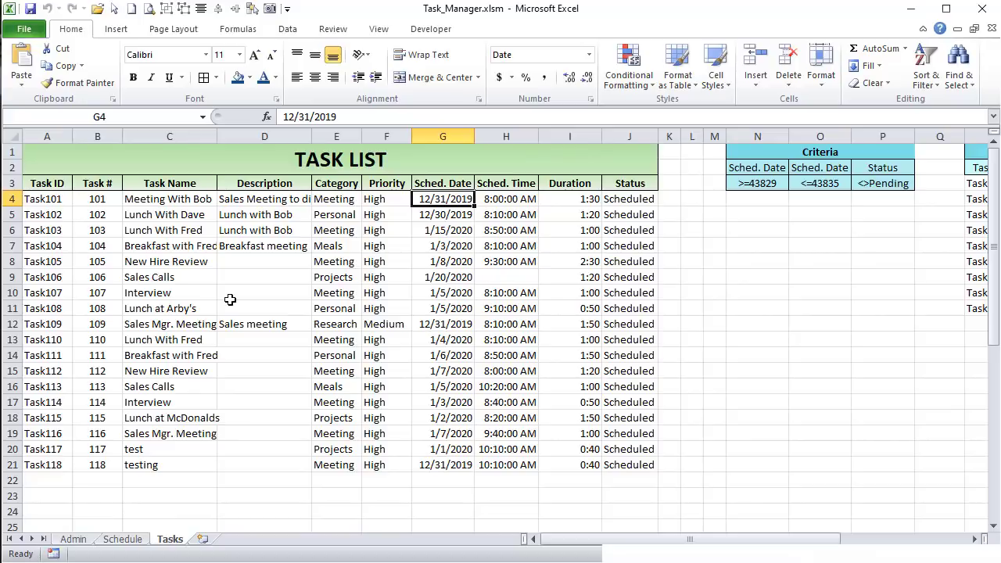
- On the Schedule sheet, move Task101 to Wednesday at 8:00 AM, update it and check its record on the Tasks sheet
click(125, 540)
click(307, 313)
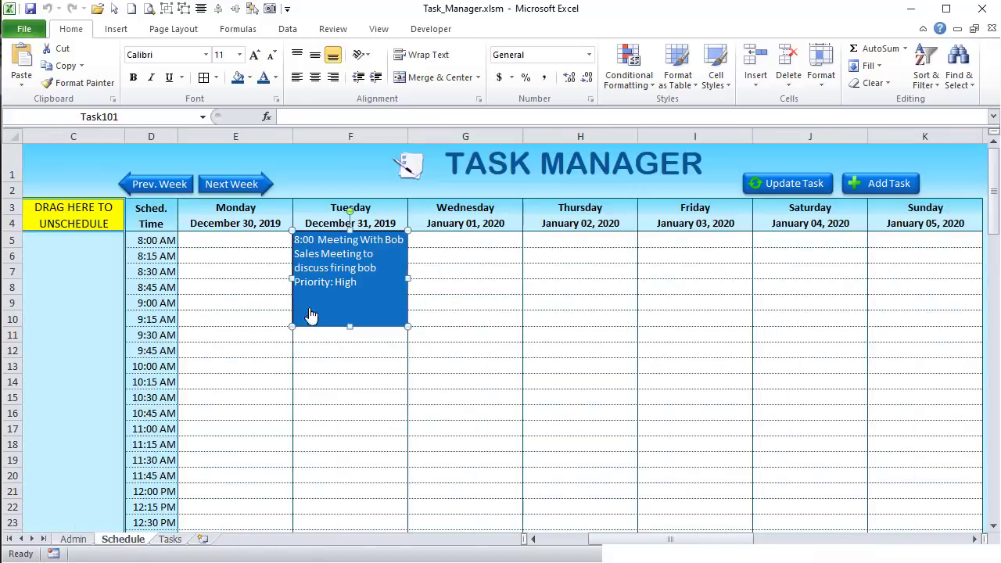
right_click(318, 326)
drag(319, 324, 455, 332)
click(780, 193)
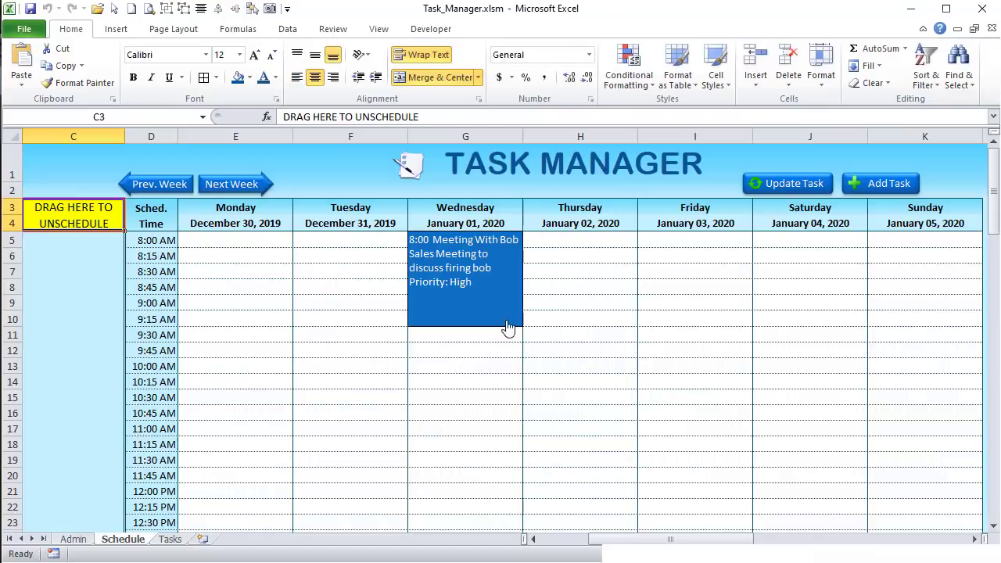
click(183, 540)
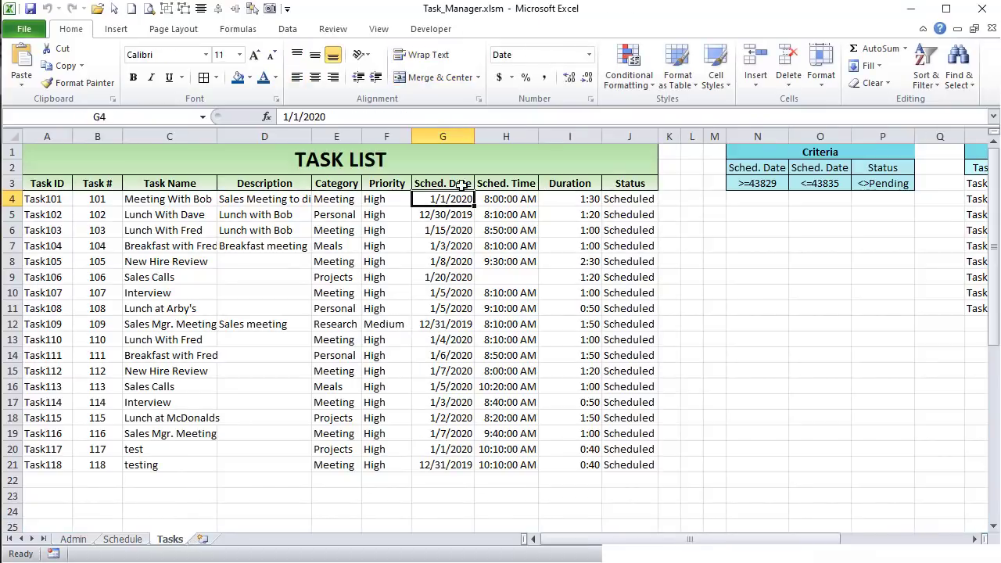
- On the Schedule sheet, move the Task101 shape down to Wednesday at 9:30 AM and update the task
click(125, 539)
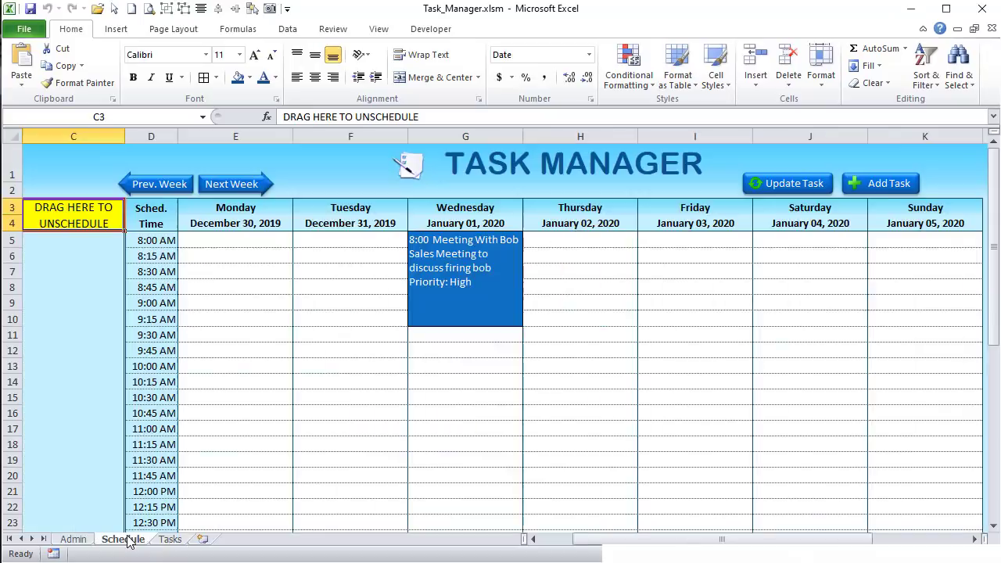
click(444, 295)
mouse_move(444, 329)
mouse_down()
mouse_move(437, 394)
mouse_move(455, 425)
mouse_up()
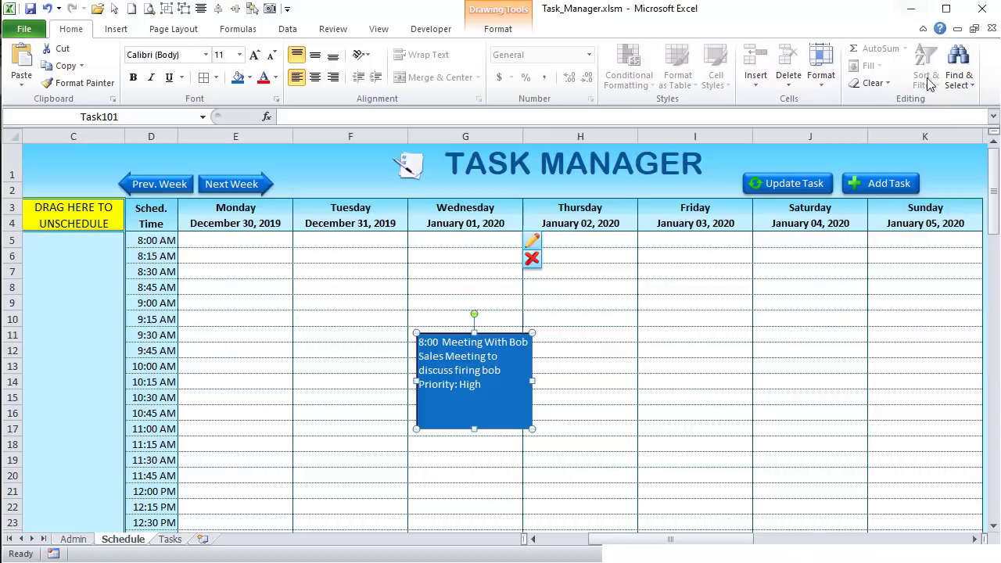
click(792, 186)
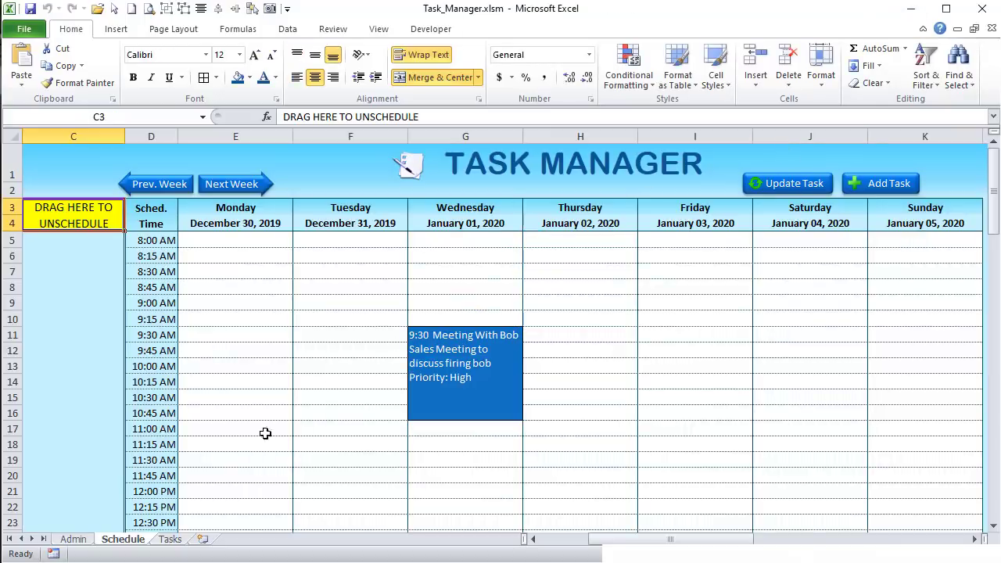
- Check Task101's scheduled time in cell H4 of the Tasks sheet, and return to the Schedule sheet
click(167, 539)
click(487, 201)
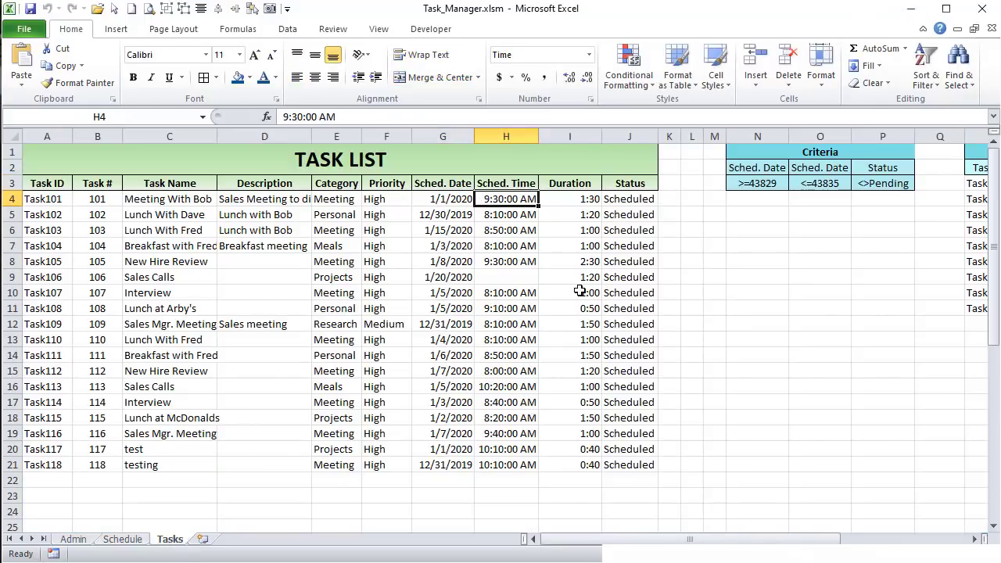
click(119, 538)
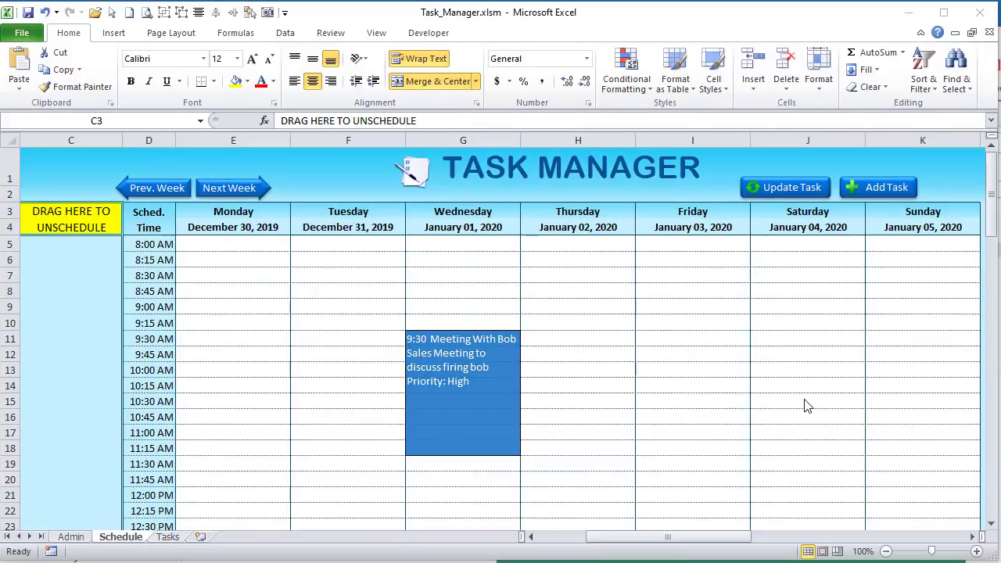